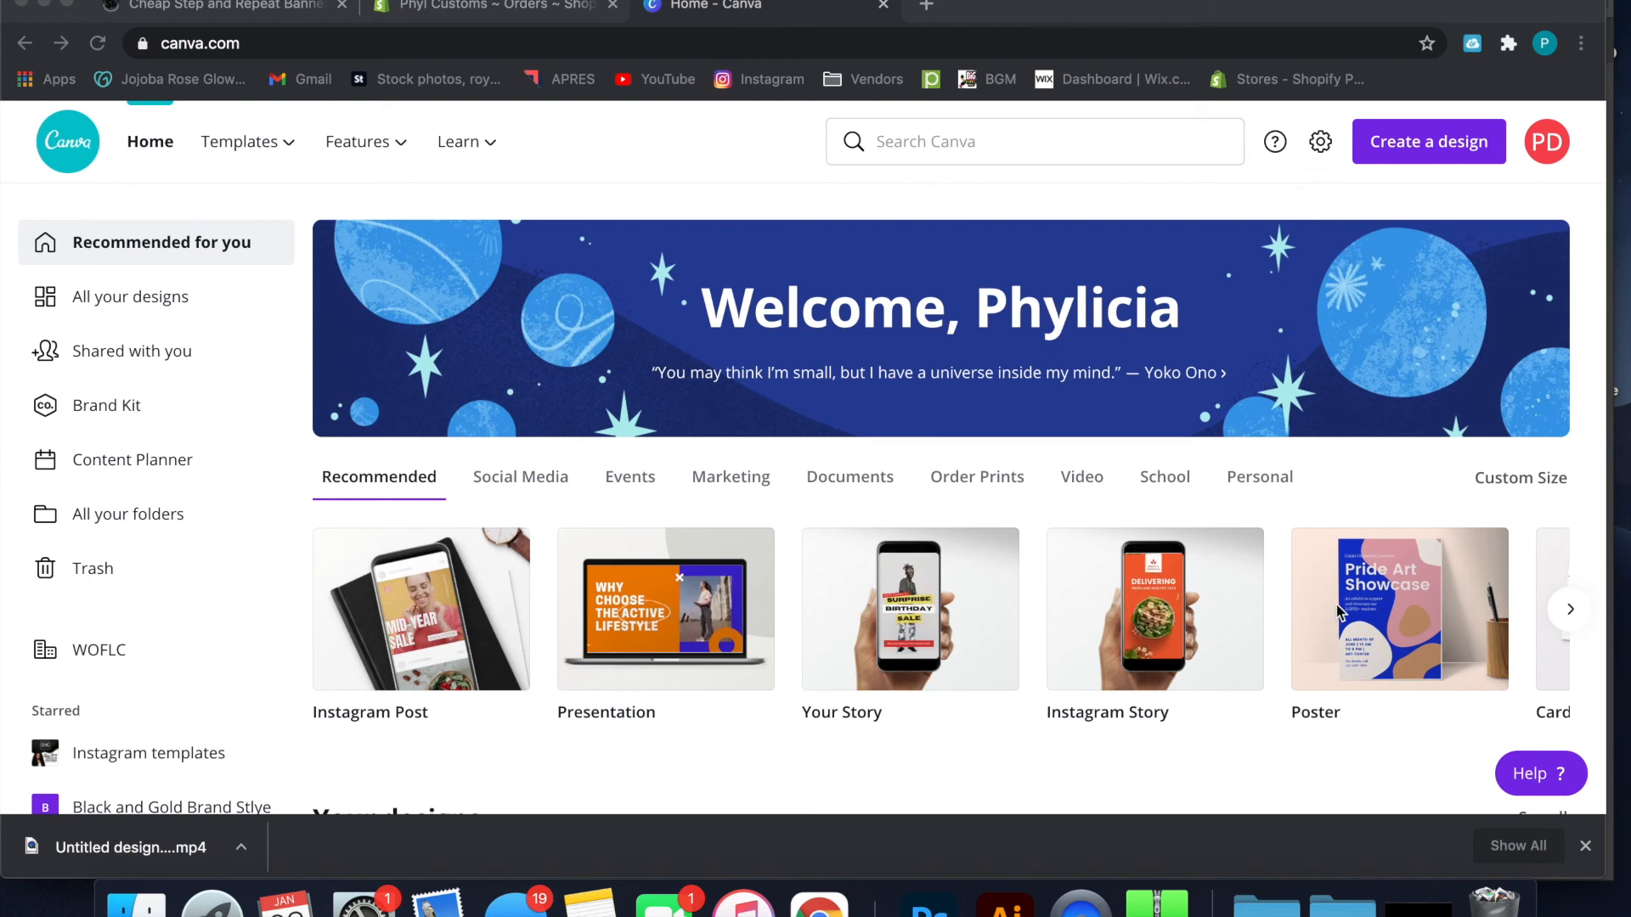
# Create a blank Presentation design from the recommended design types
pyautogui.scroll(-2, 1325, 610)
pyautogui.scroll(-1, 1338, 611)
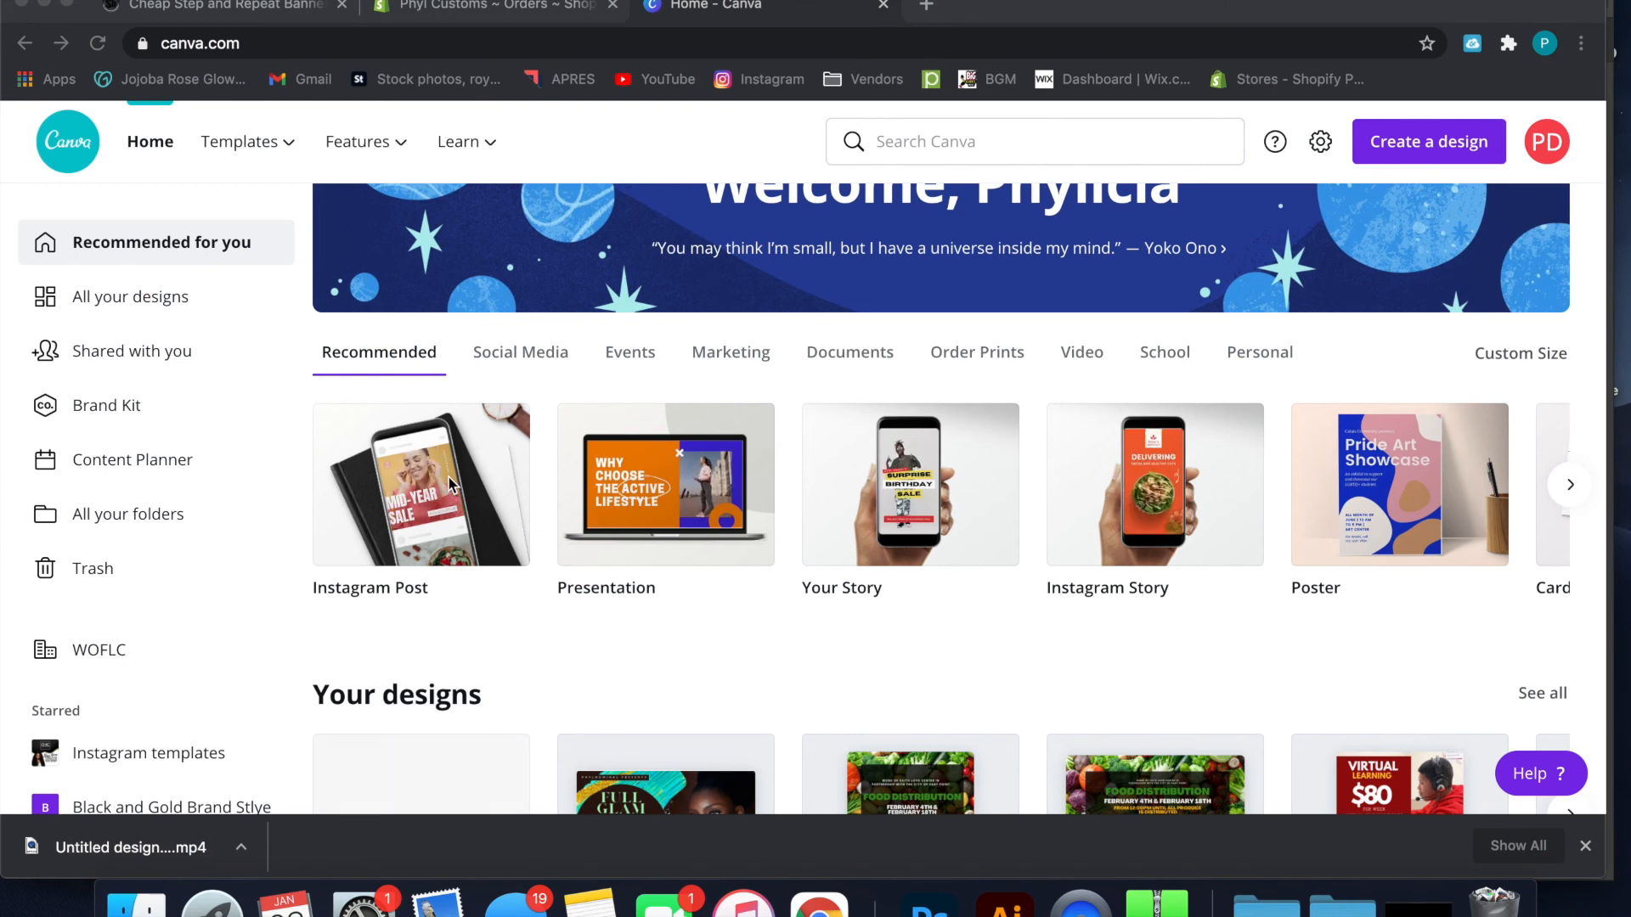
pyautogui.click(646, 482)
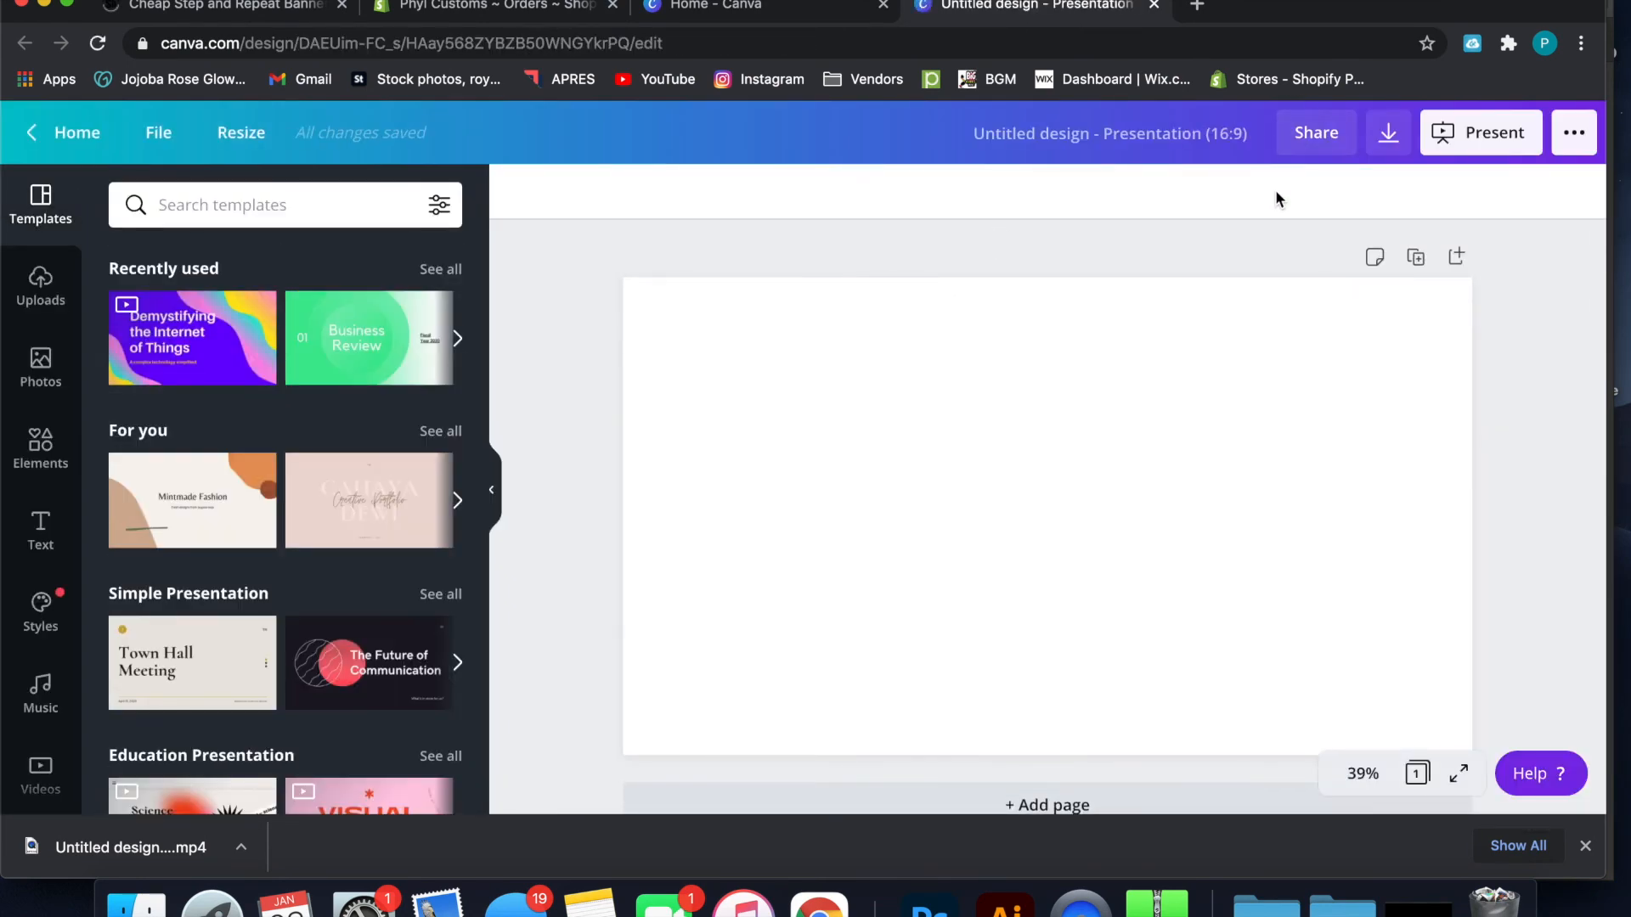
pyautogui.scroll(-1, 1299, 265)
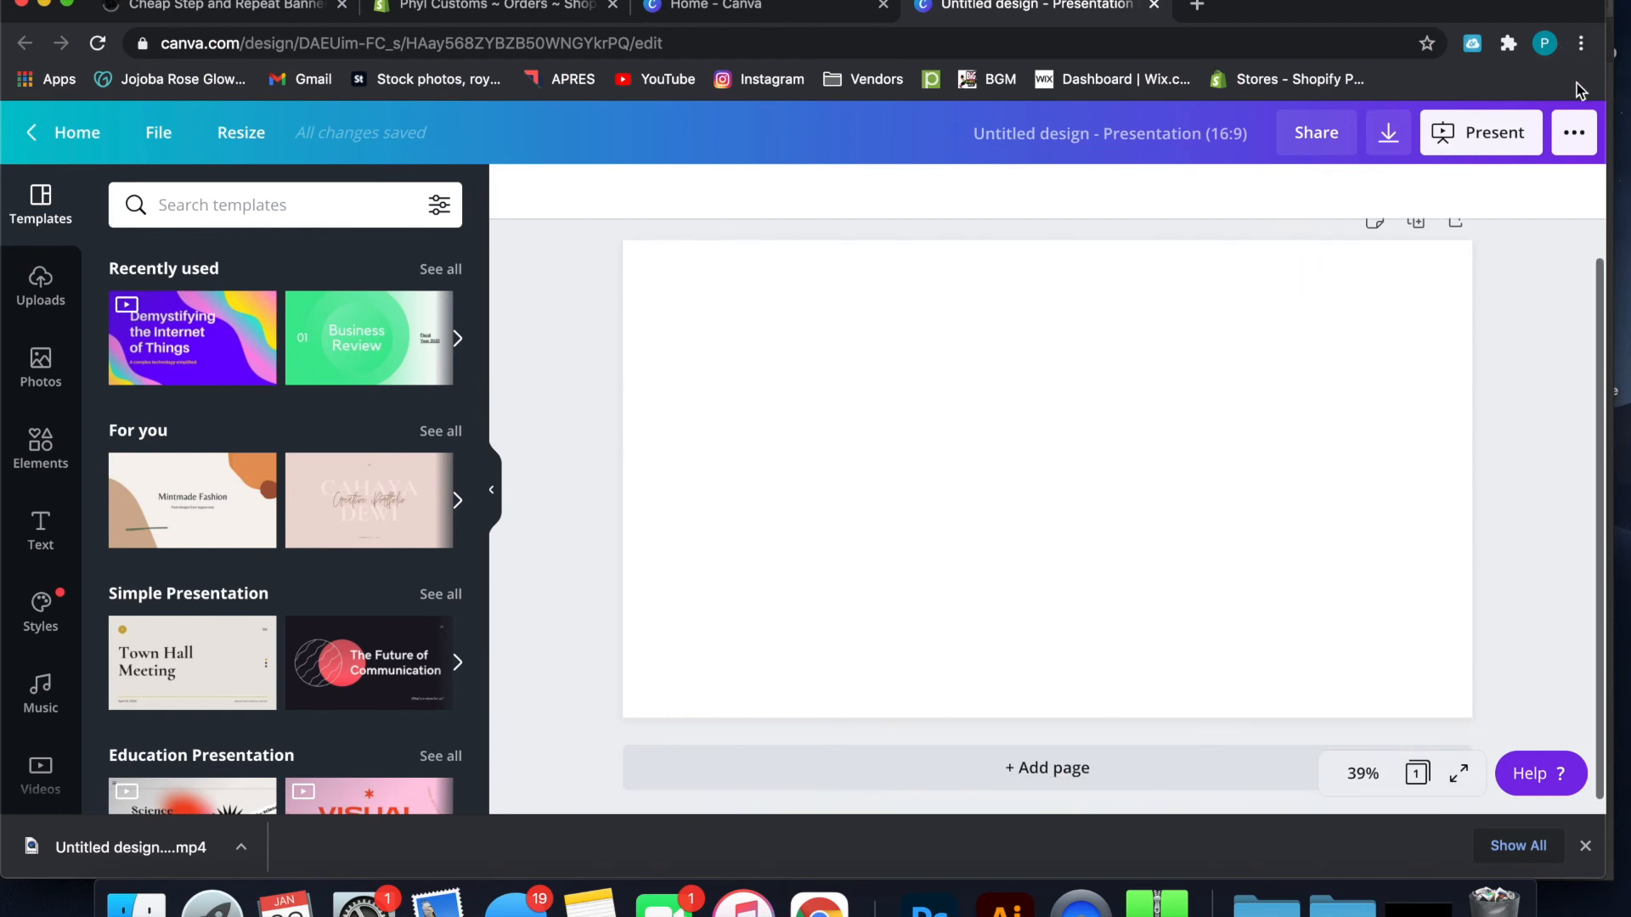
# Look at the publishing options and the resize settings, switching the custom size unit to inches without applying a resize
pyautogui.click(1573, 132)
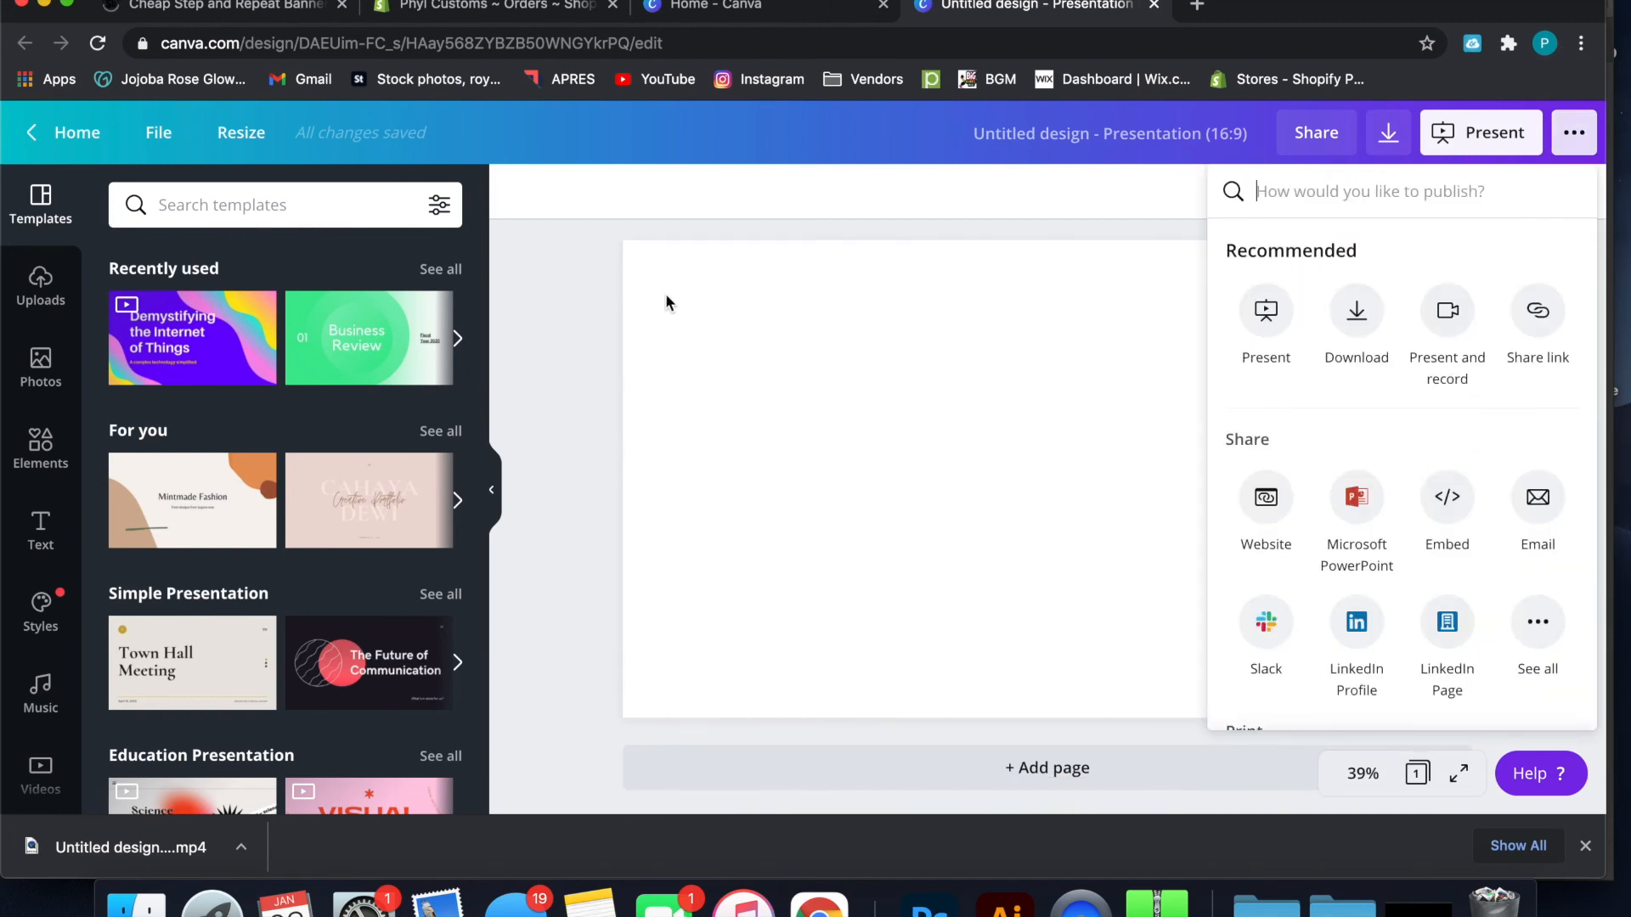
pyautogui.click(255, 144)
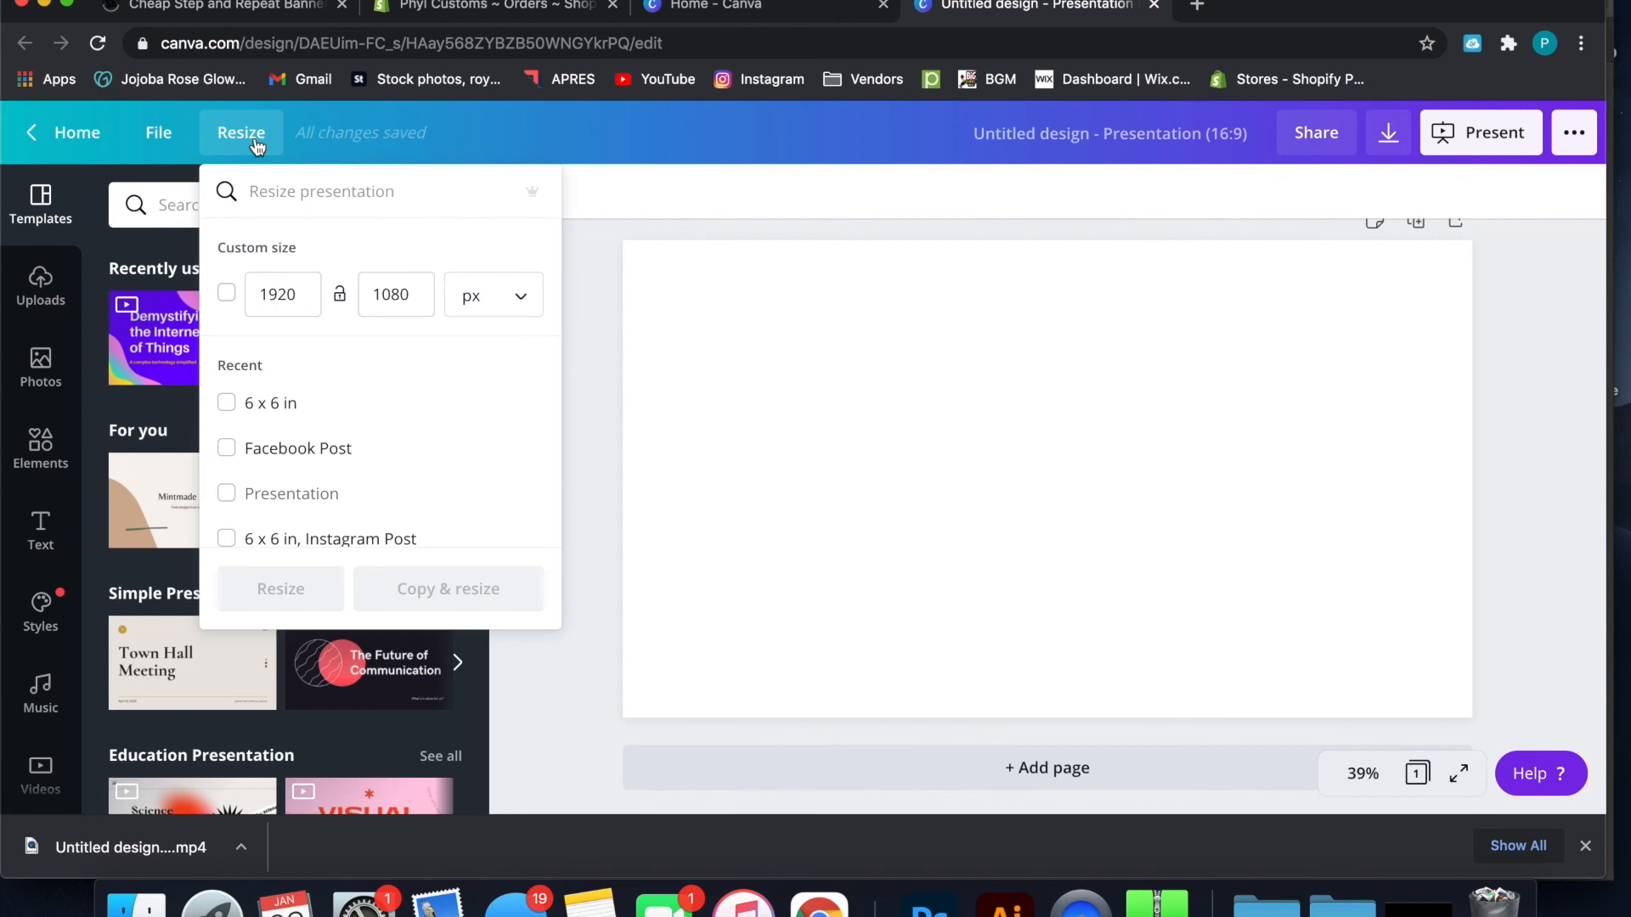
pyautogui.click(511, 297)
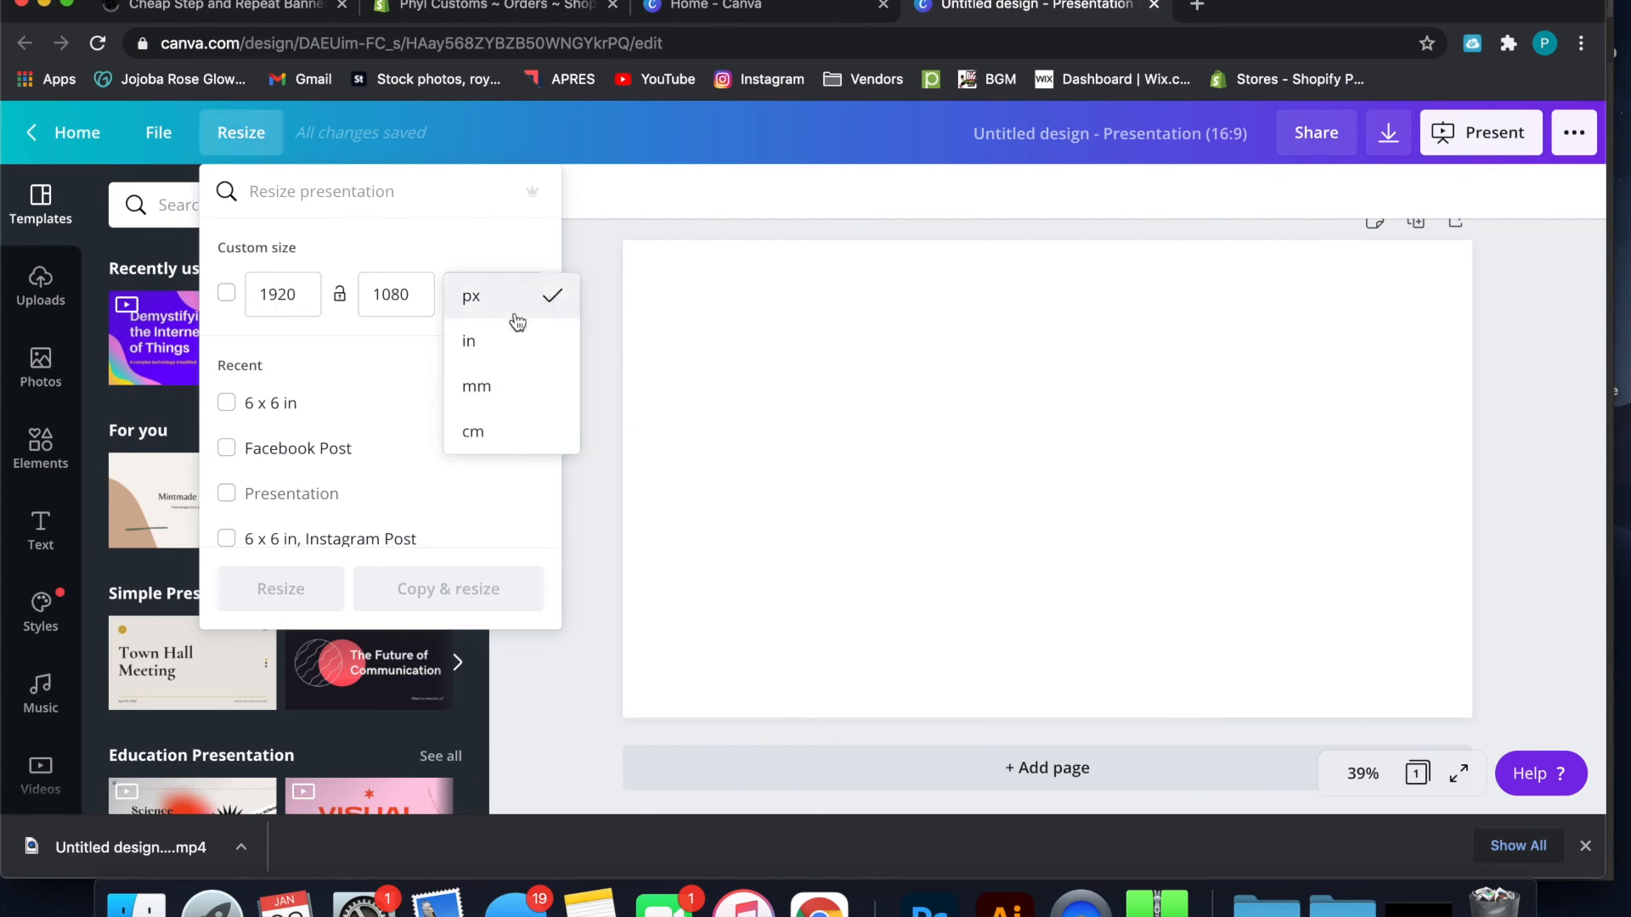
pyautogui.click(513, 338)
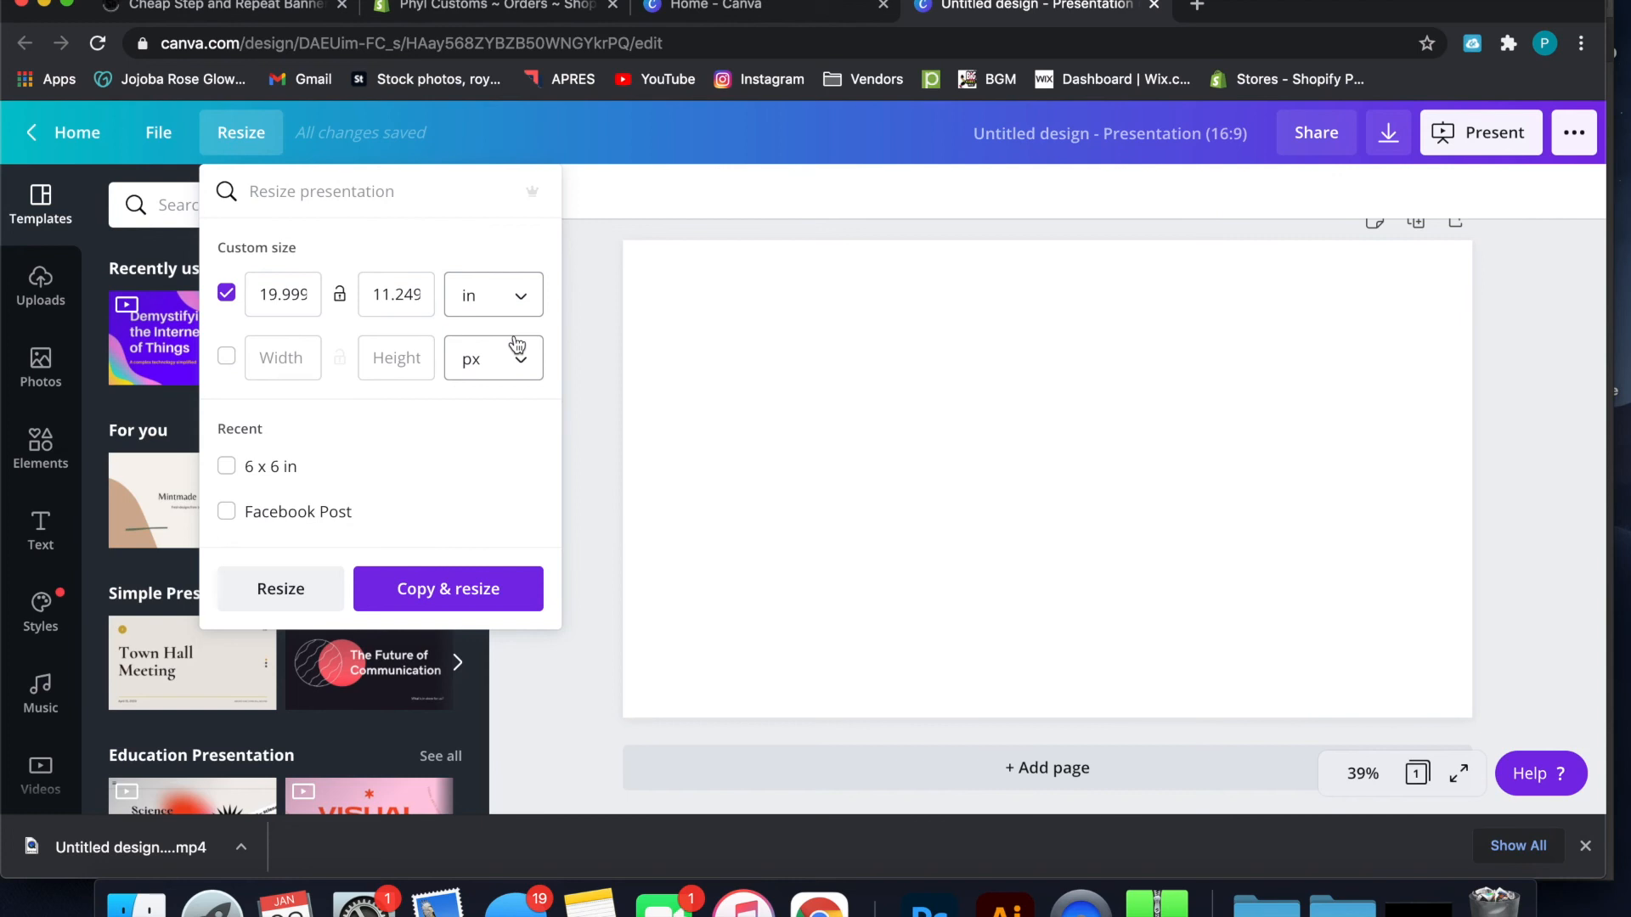
pyautogui.click(620, 200)
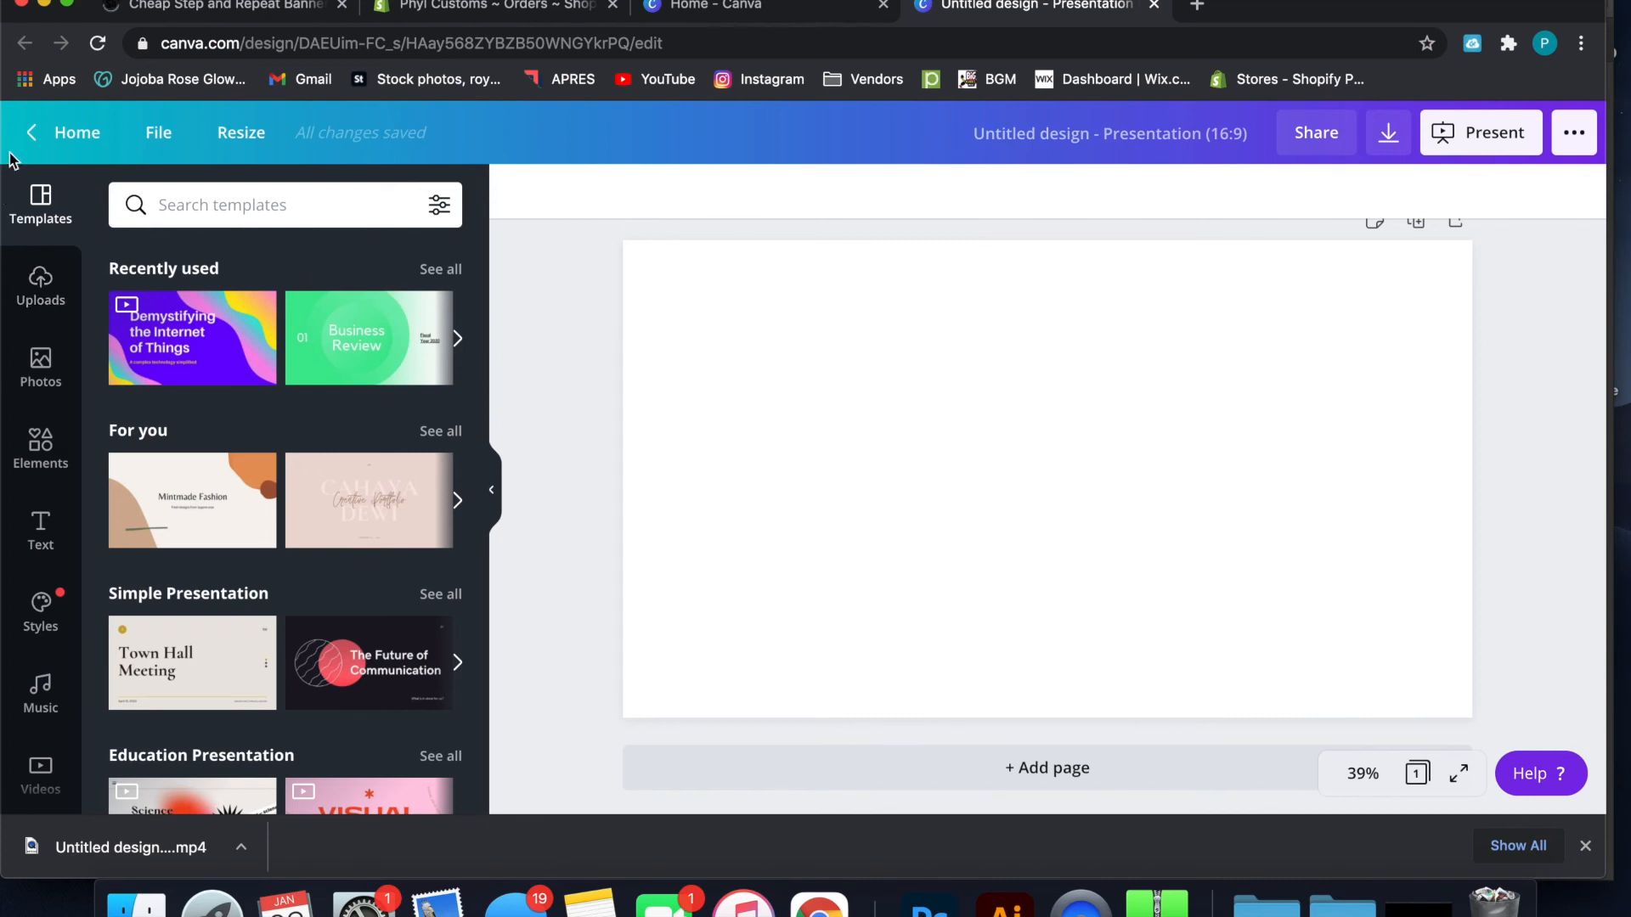
# Return to the home page and examine the recommended design types and their preset sizes
pyautogui.click(75, 133)
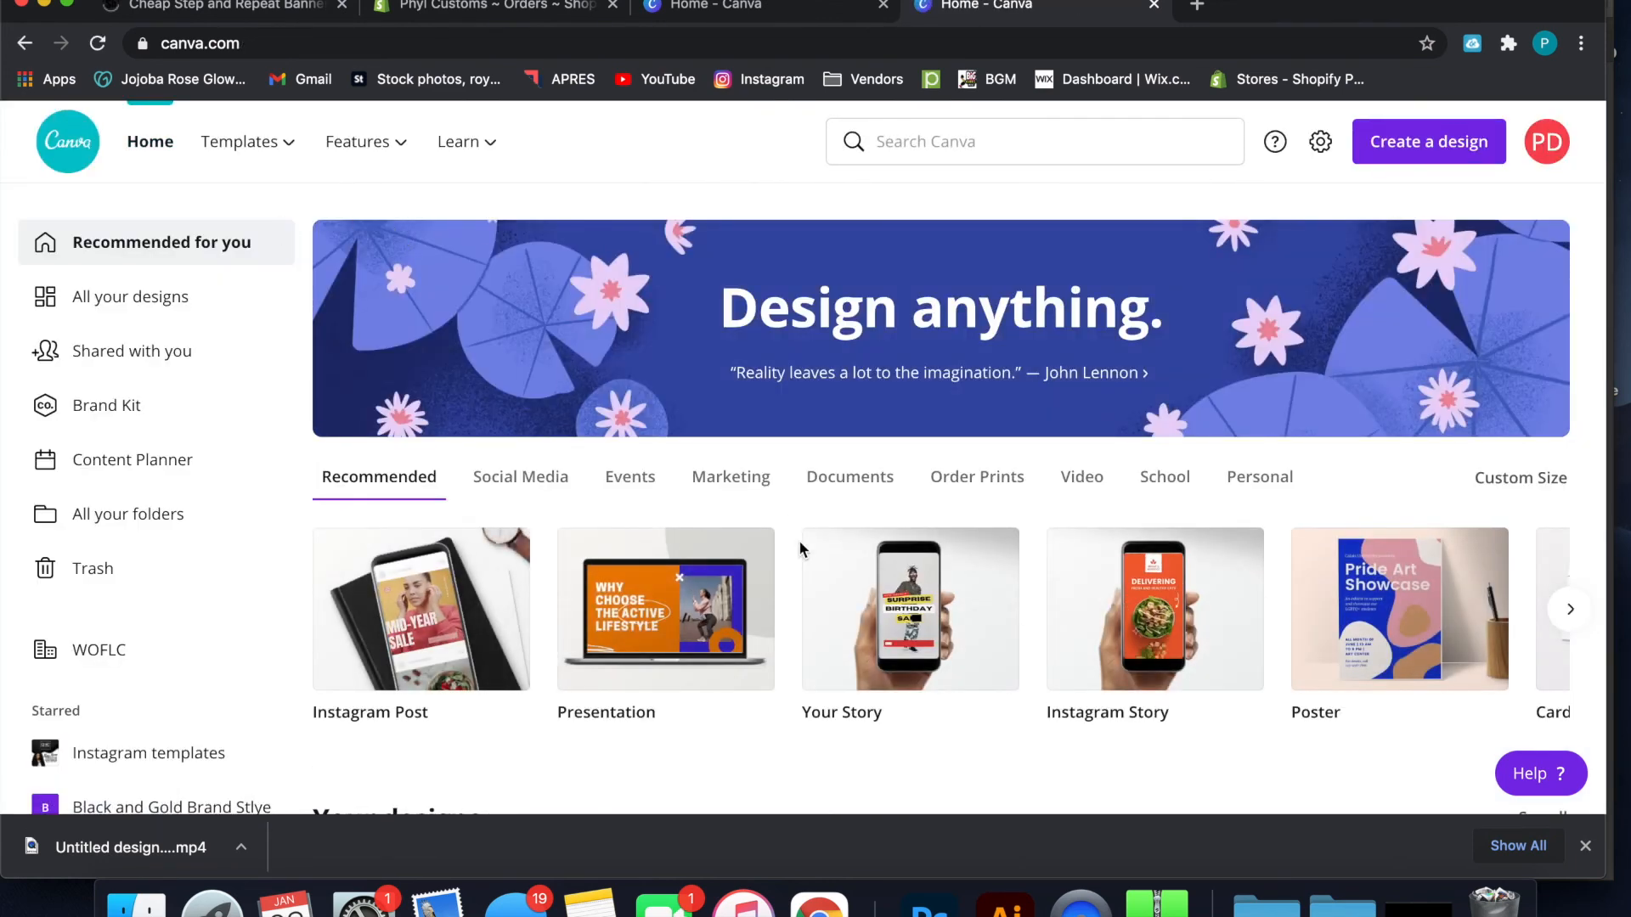
pyautogui.hscroll(3, 801, 548)
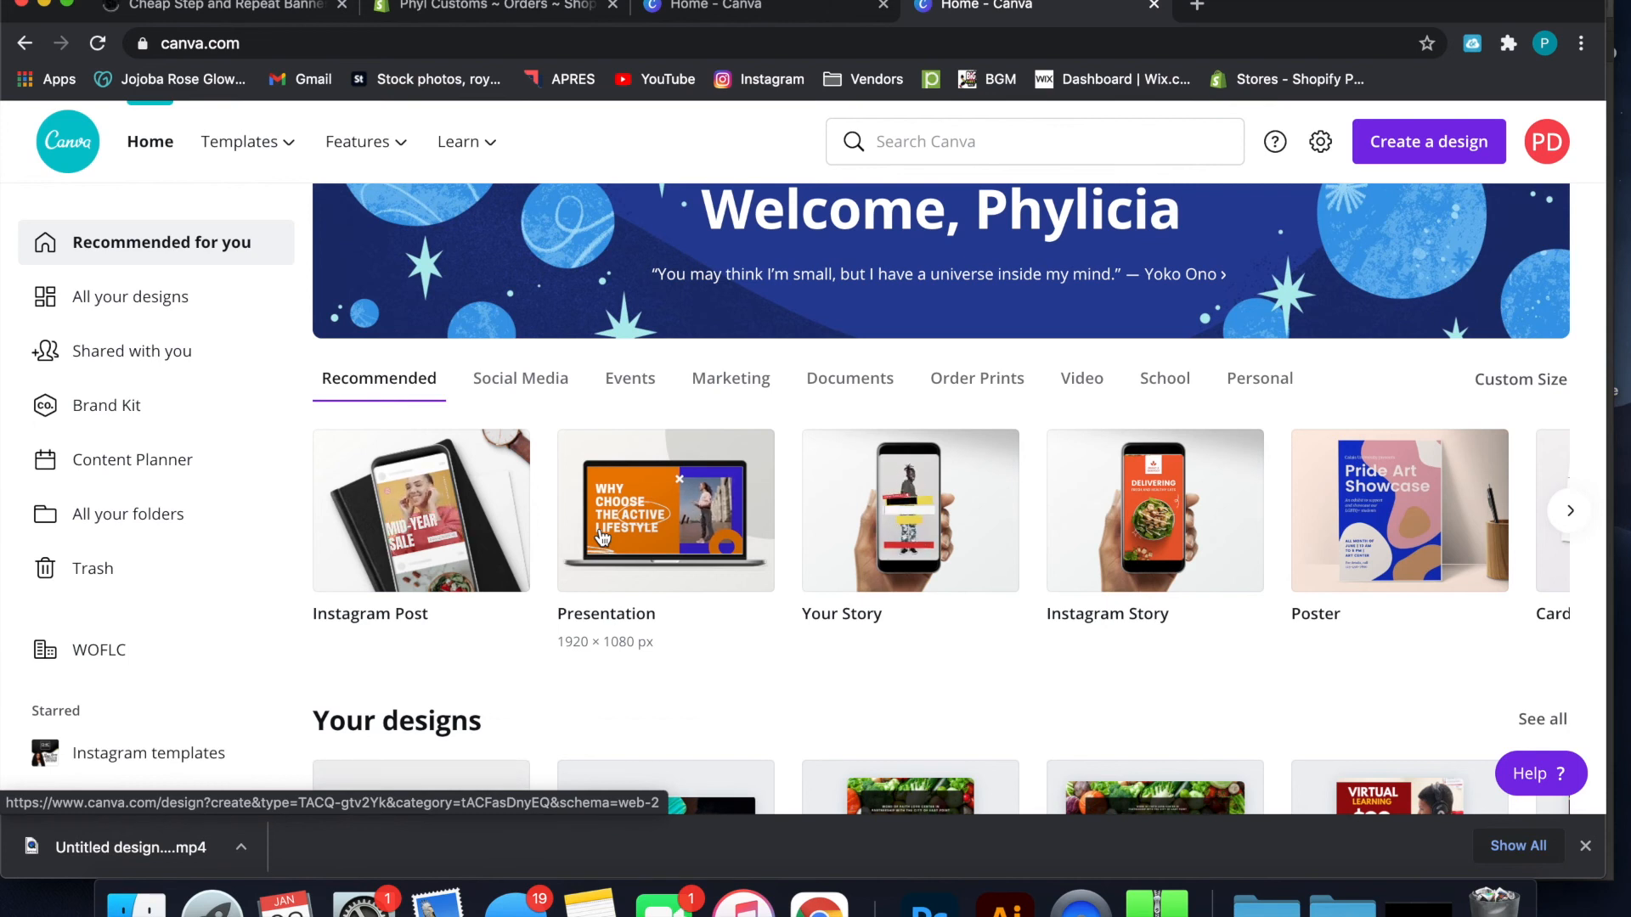
pyautogui.hscroll(5, 601, 537)
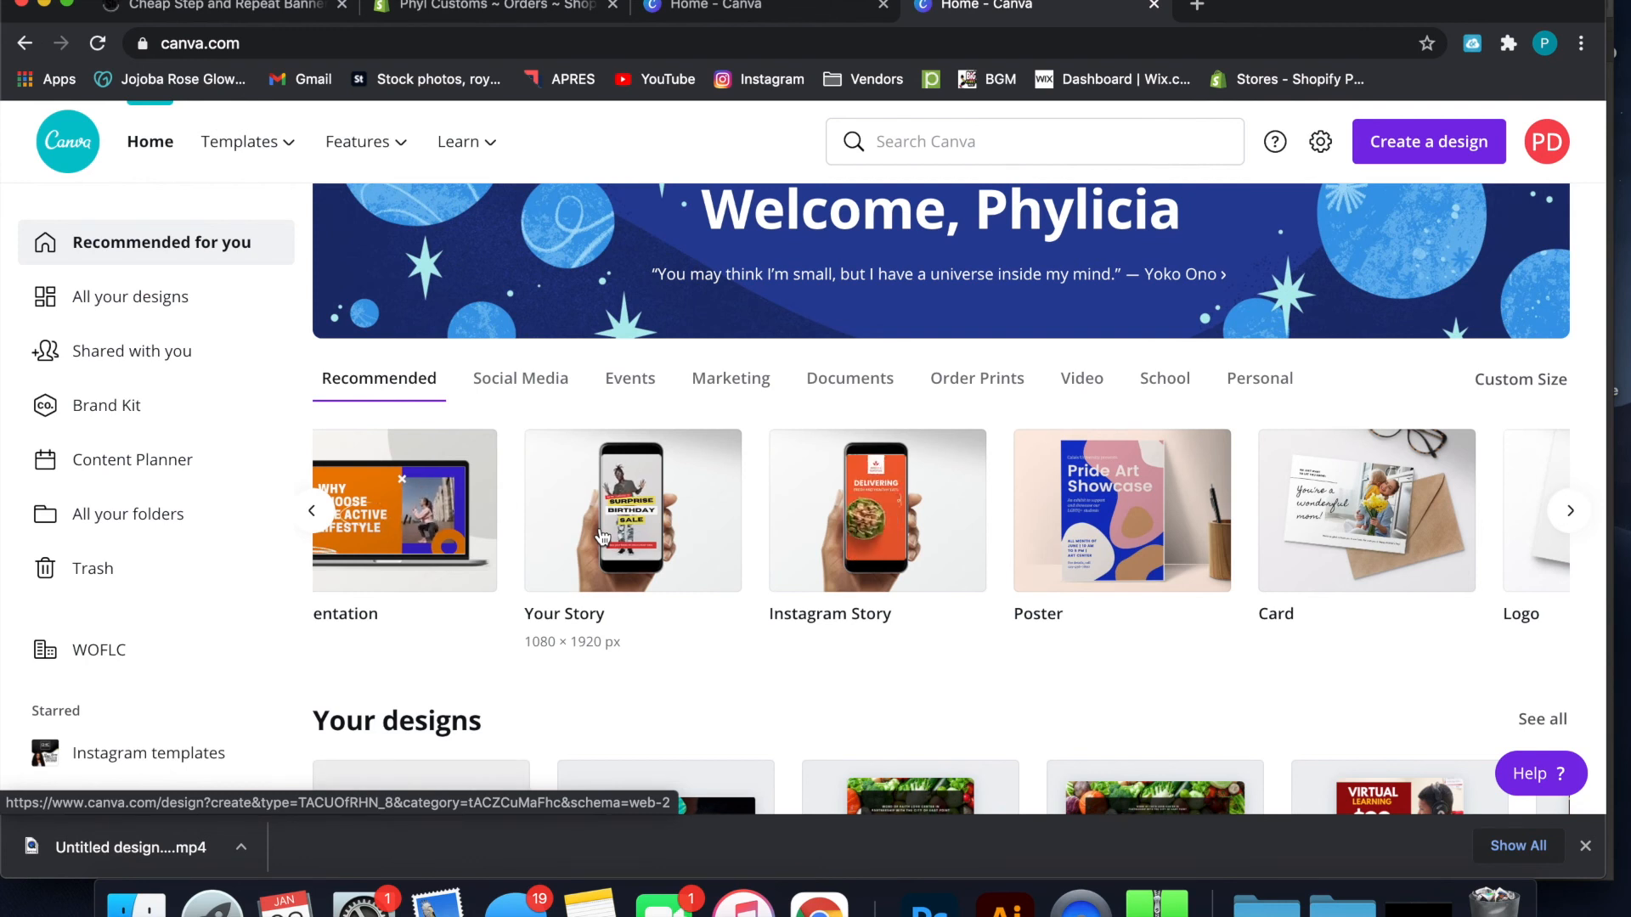
pyautogui.hscroll(1, 602, 536)
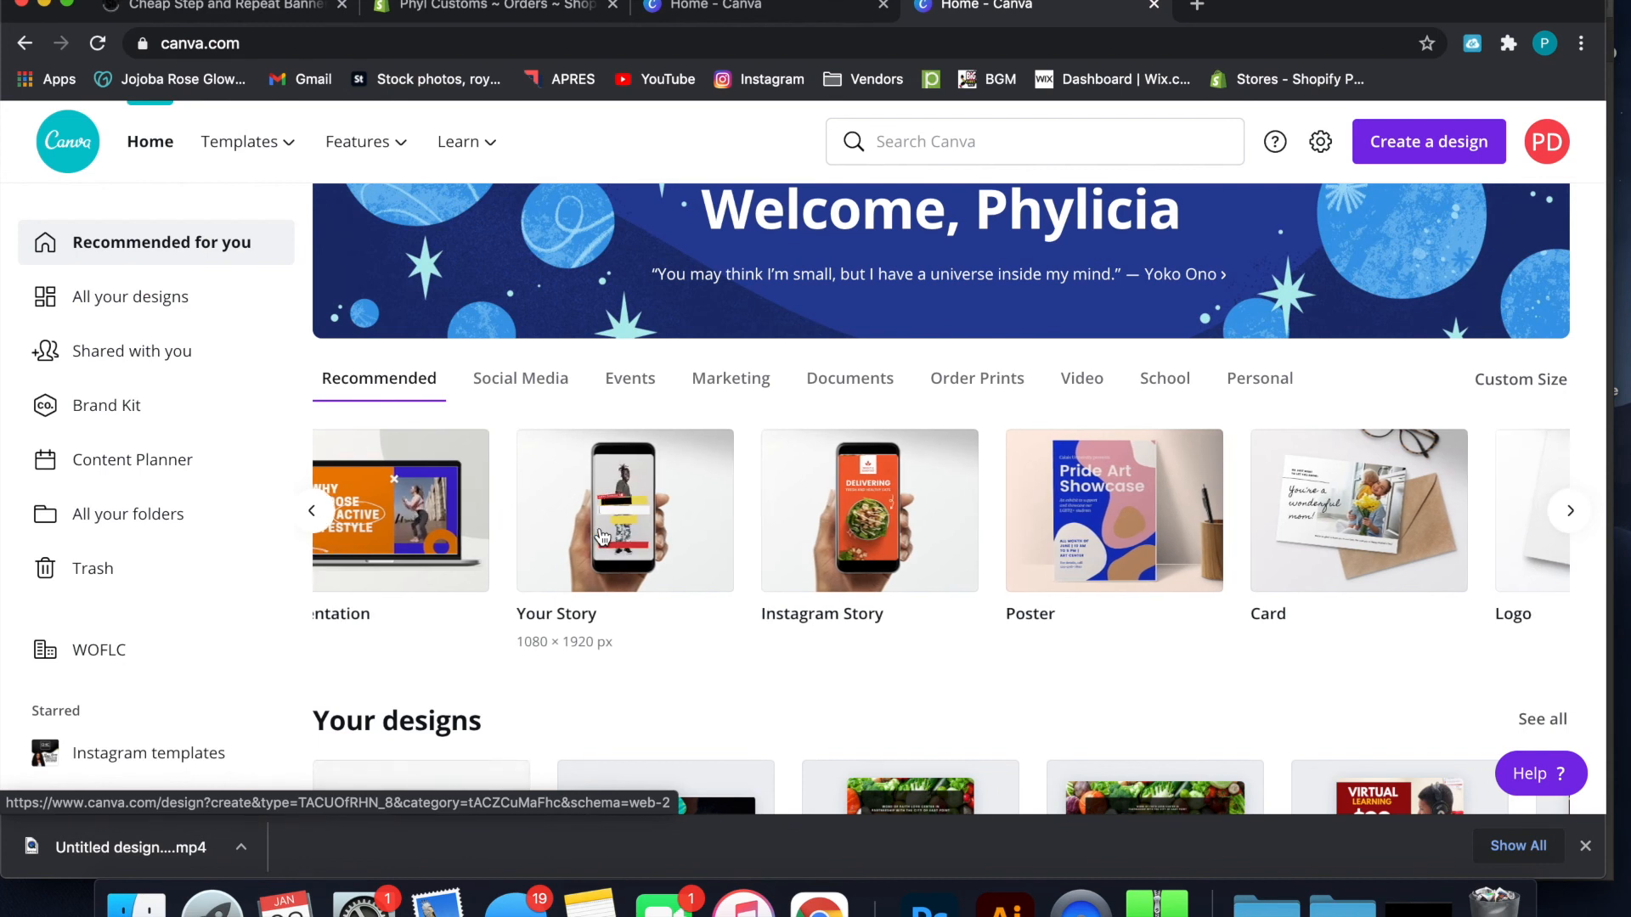
pyautogui.hscroll(5, 602, 537)
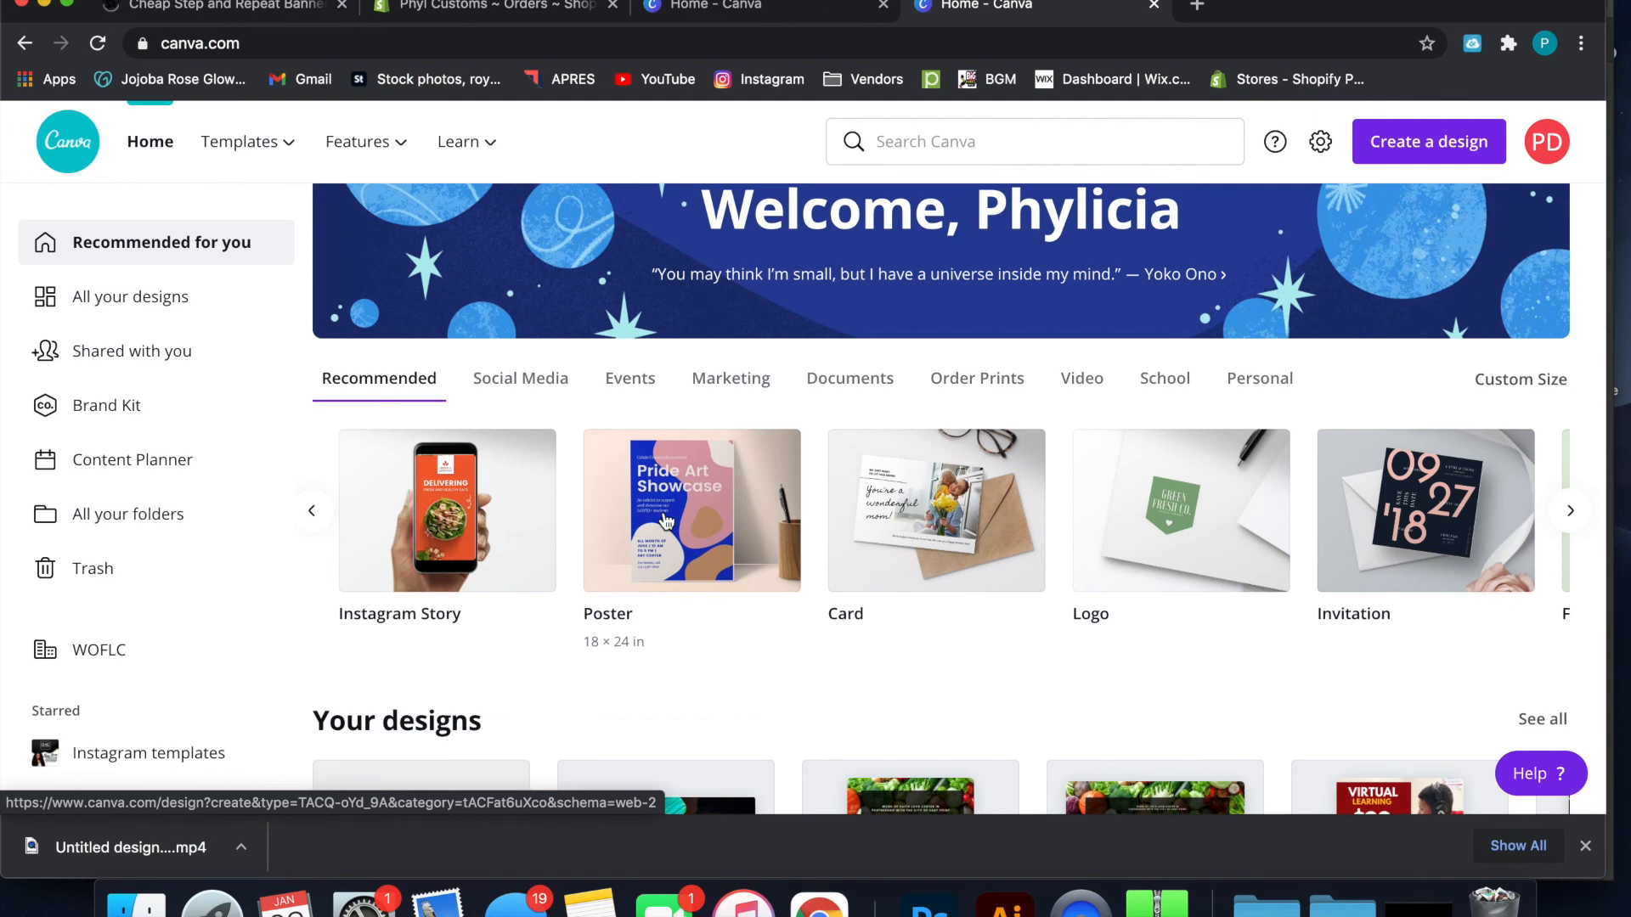
pyautogui.hscroll(3, 666, 521)
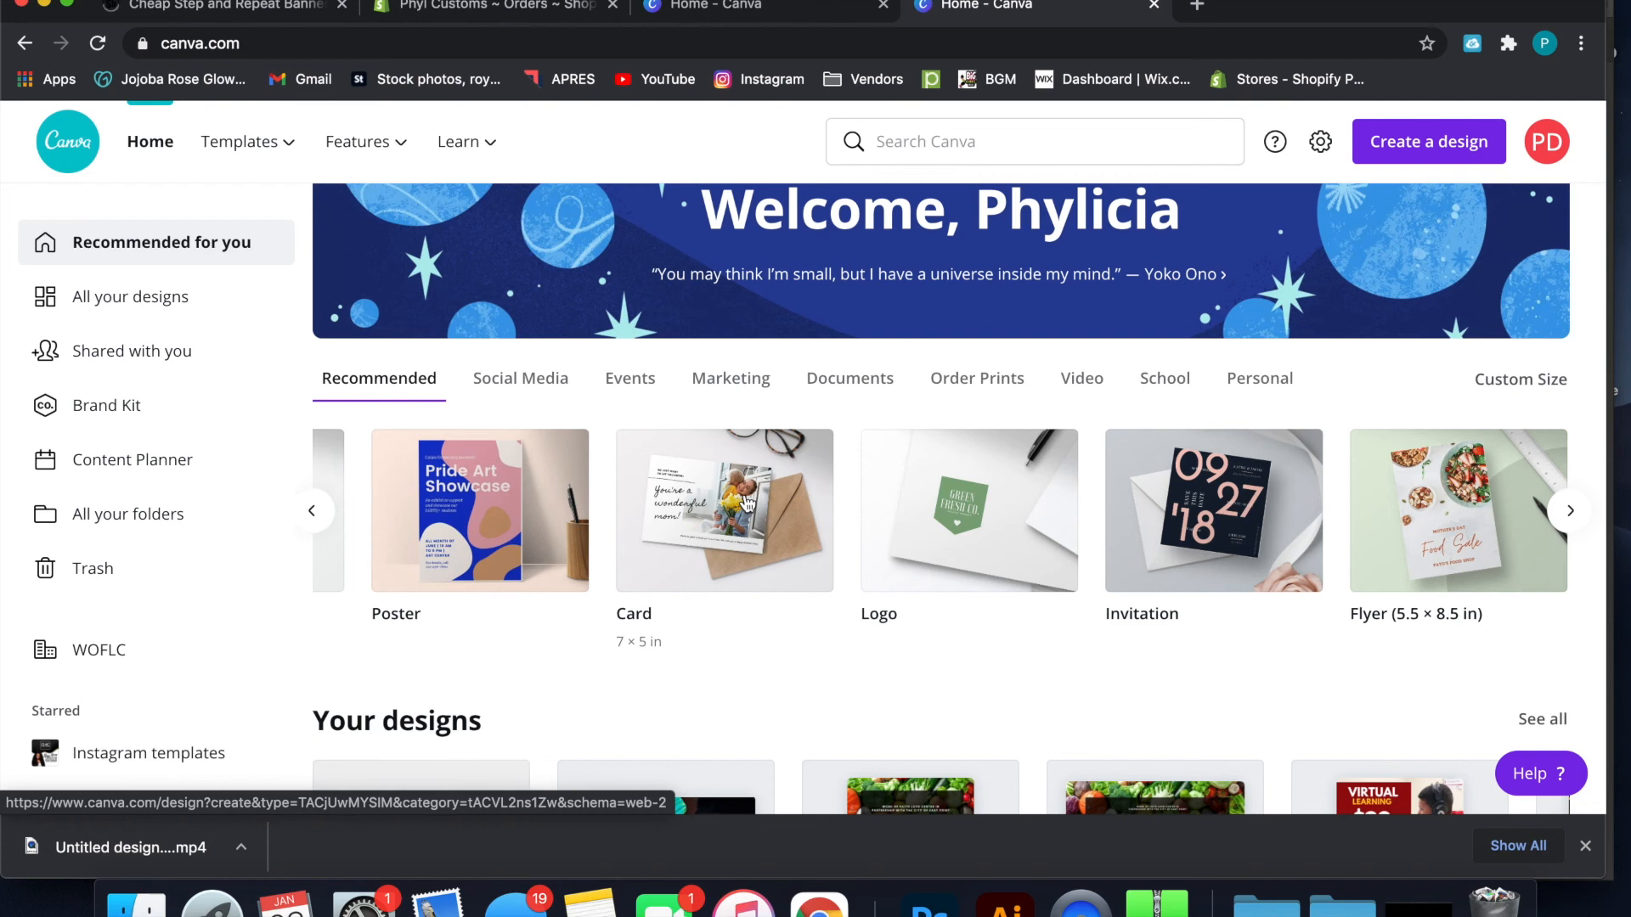
pyautogui.hscroll(3, 756, 503)
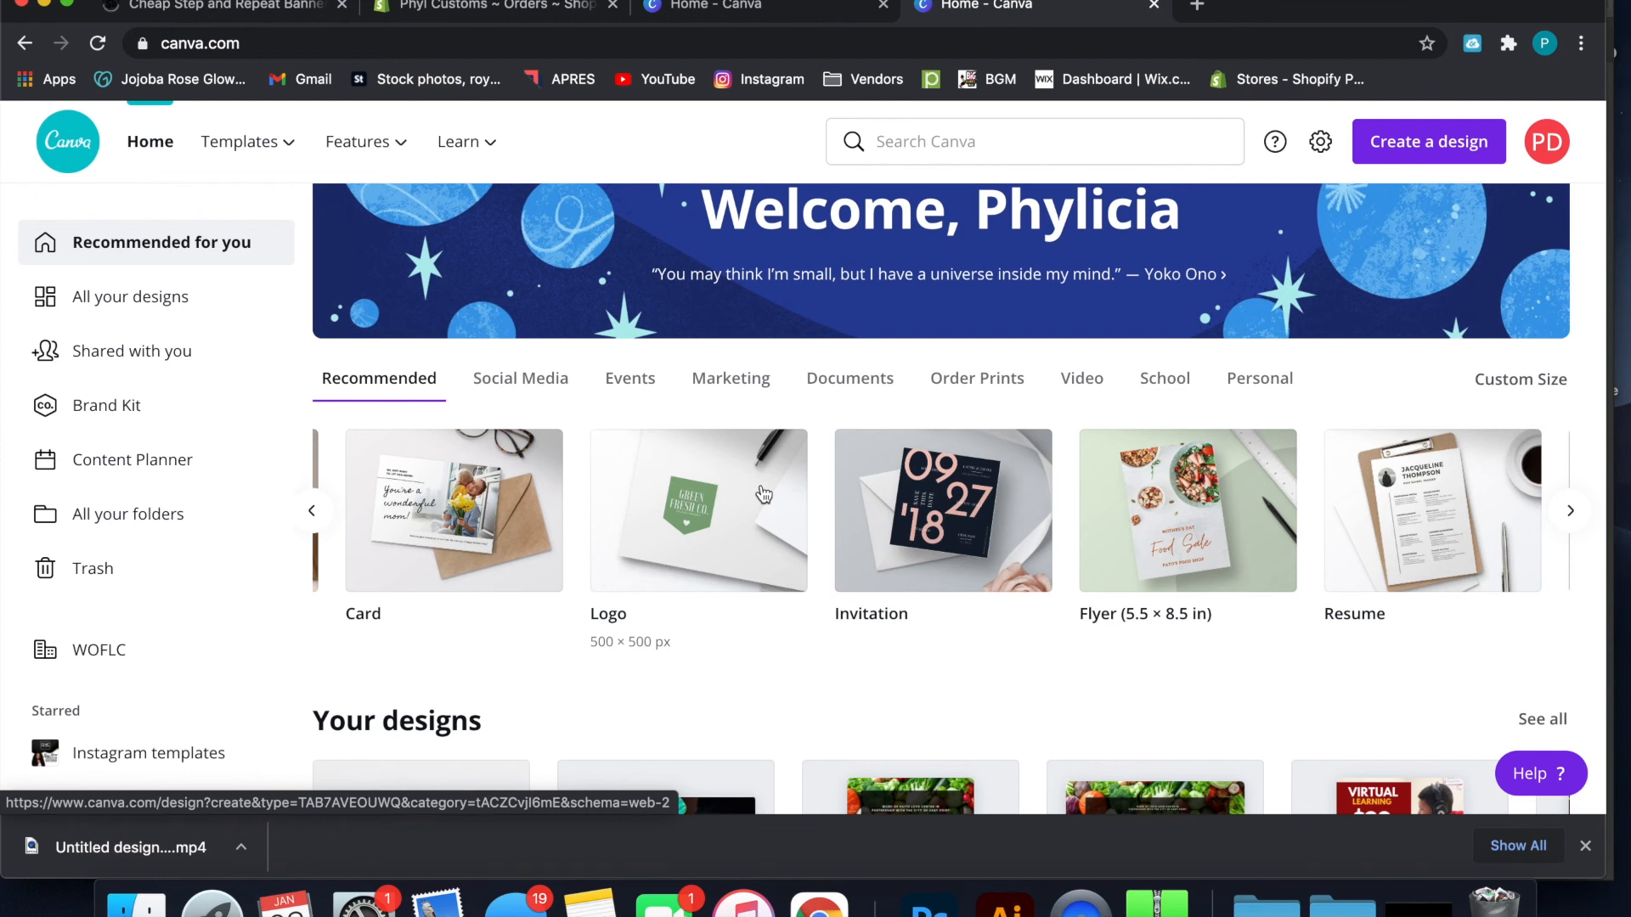
pyautogui.hscroll(3, 764, 493)
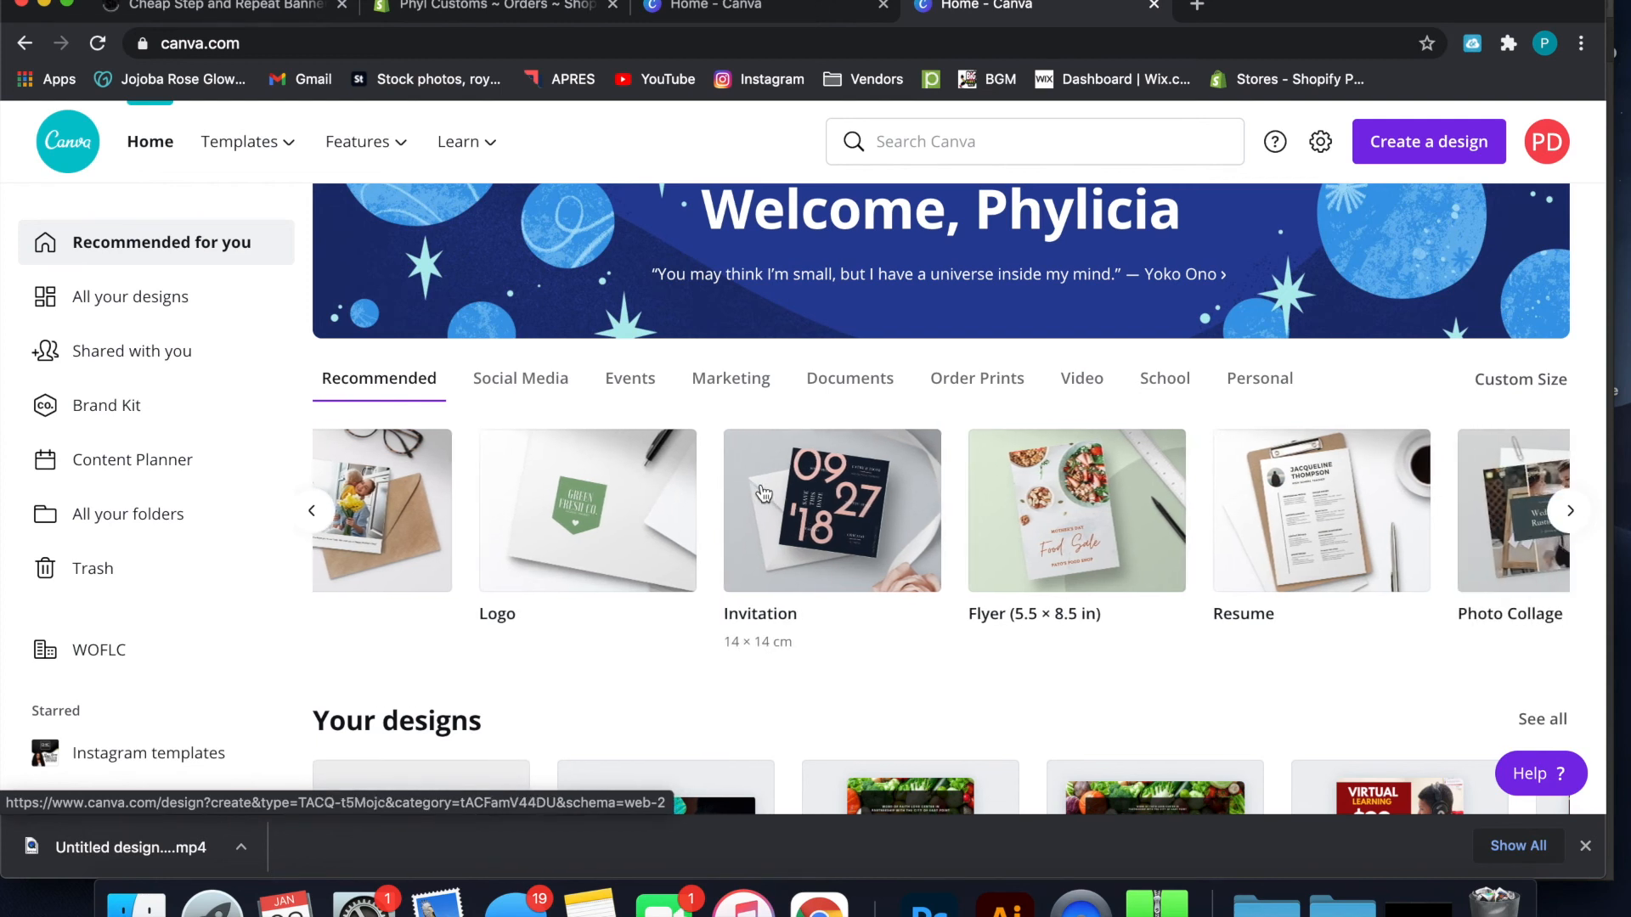
pyautogui.hscroll(4, 764, 494)
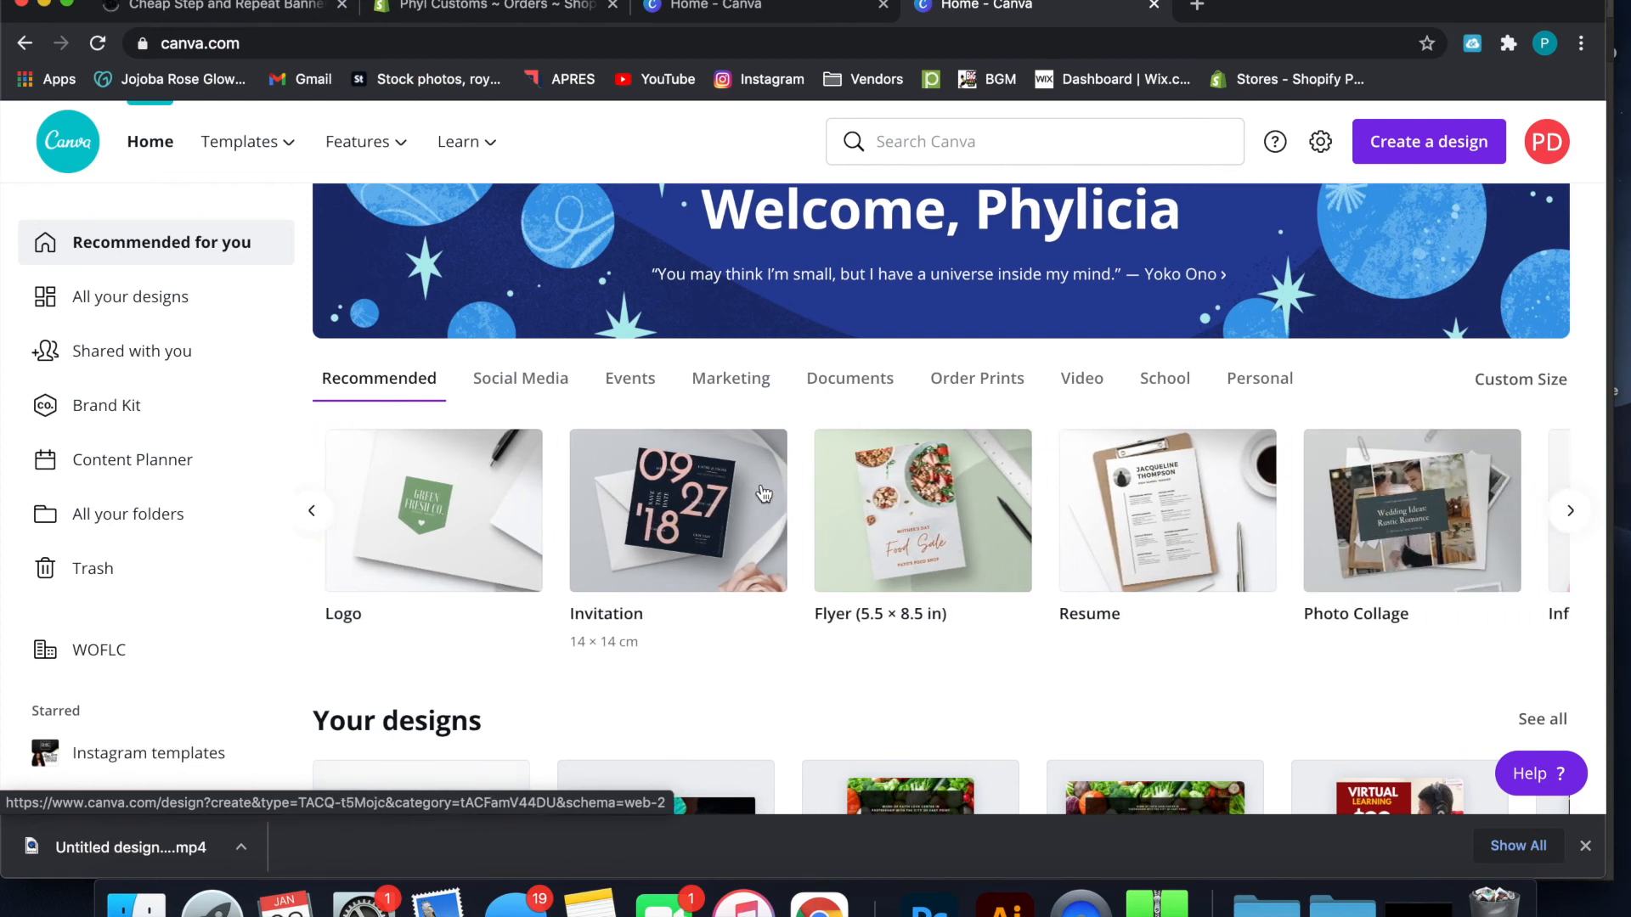
pyautogui.hscroll(15, 764, 494)
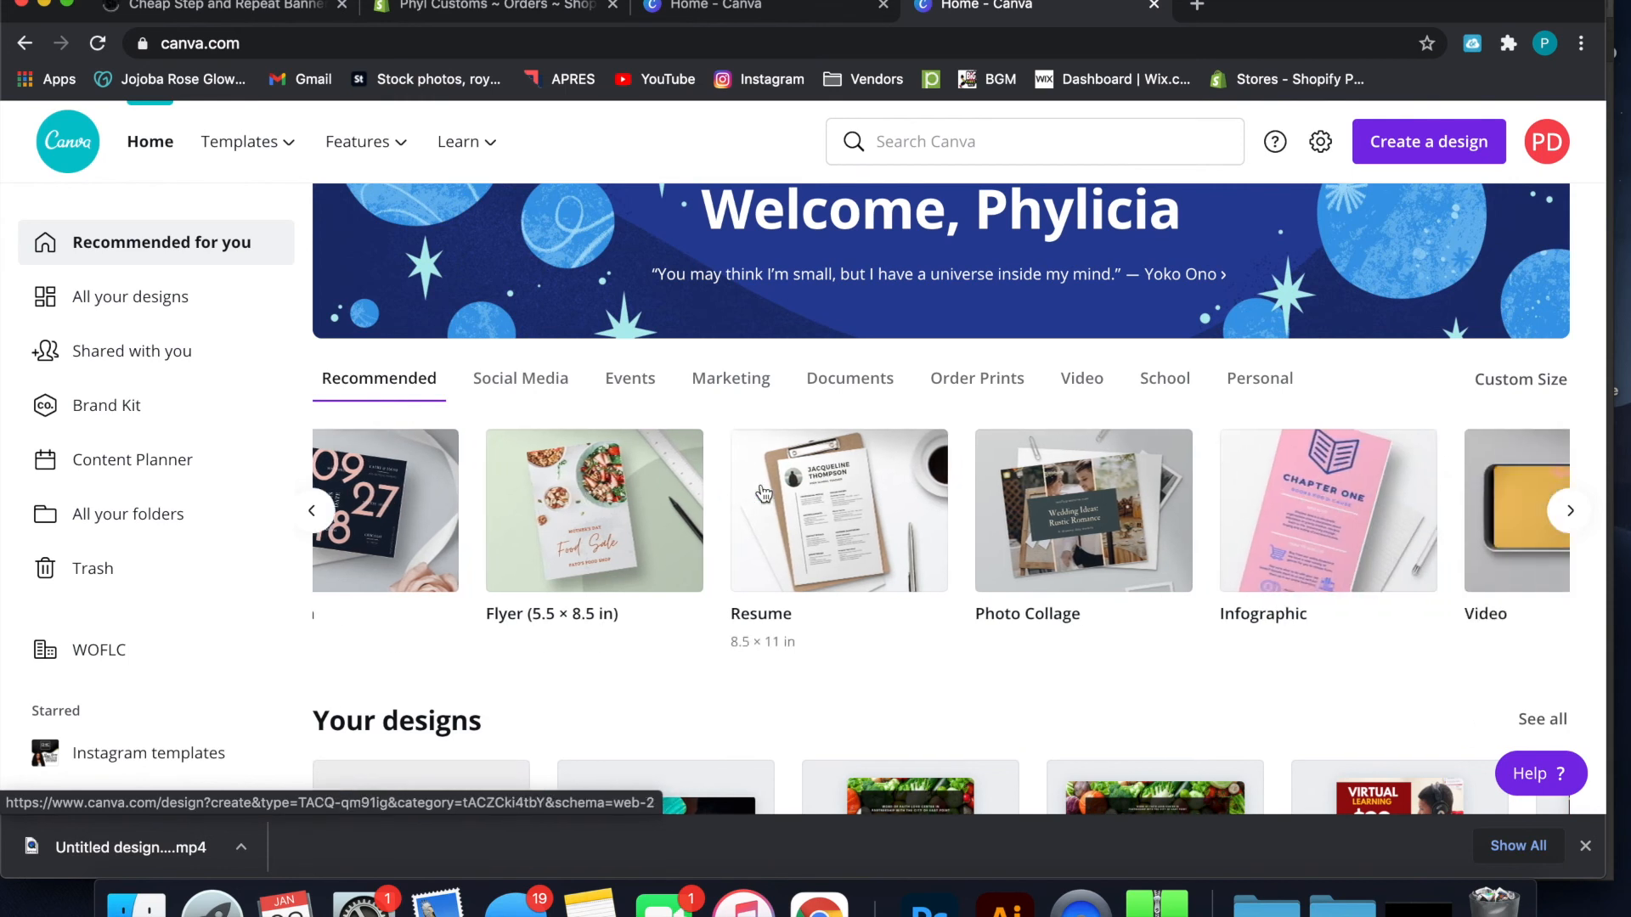
pyautogui.hscroll(8, 764, 494)
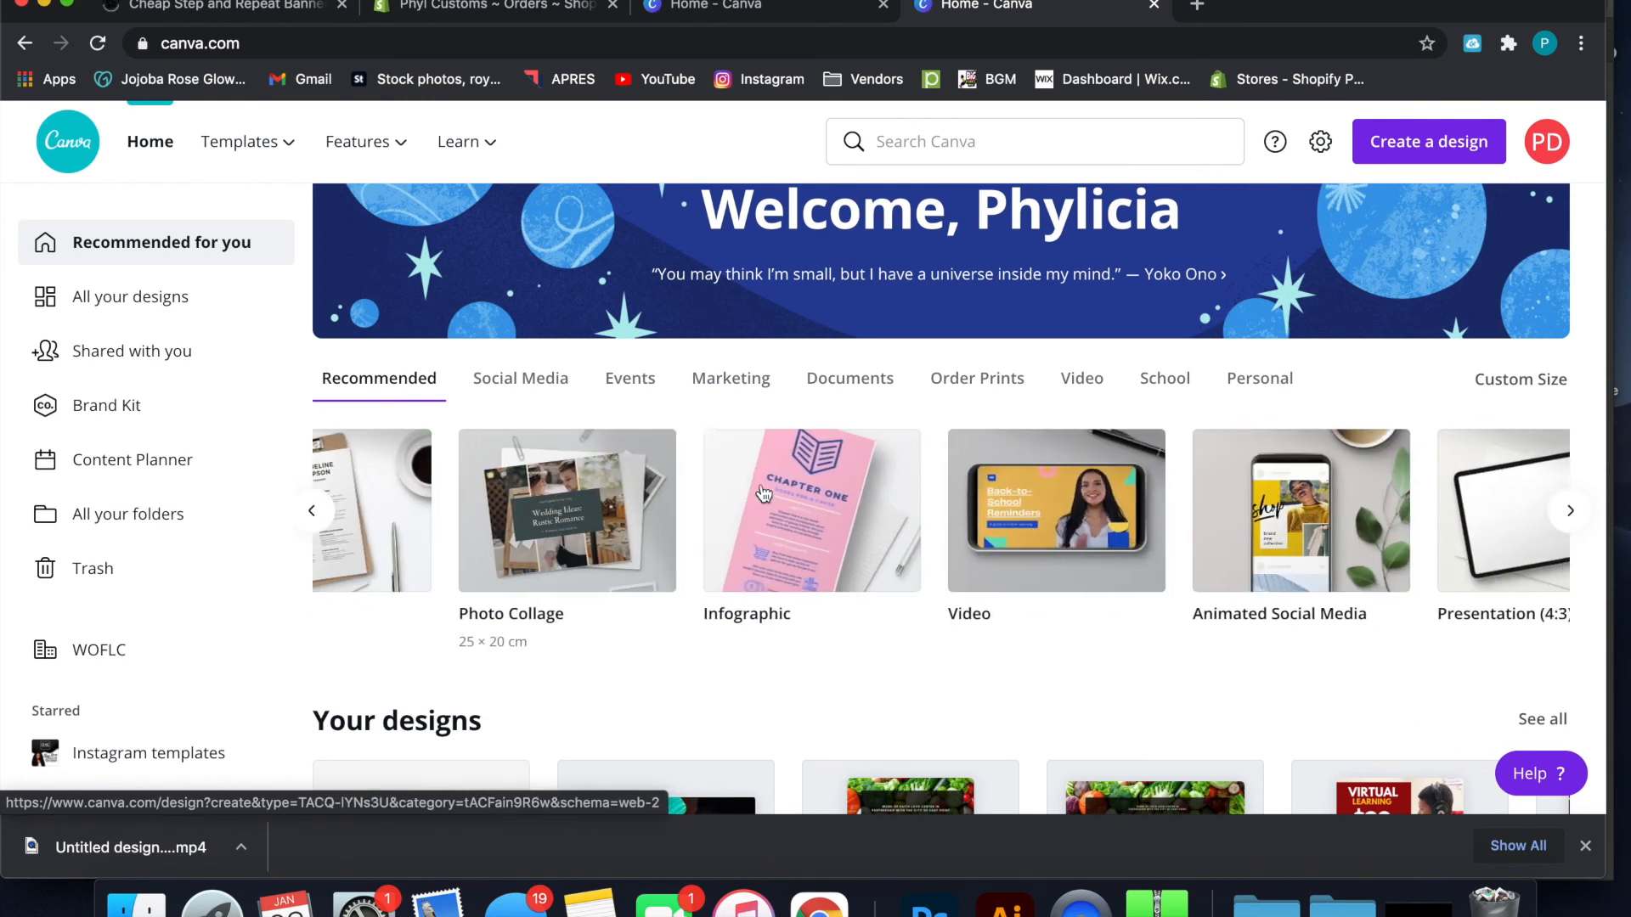
pyautogui.hscroll(20, 763, 494)
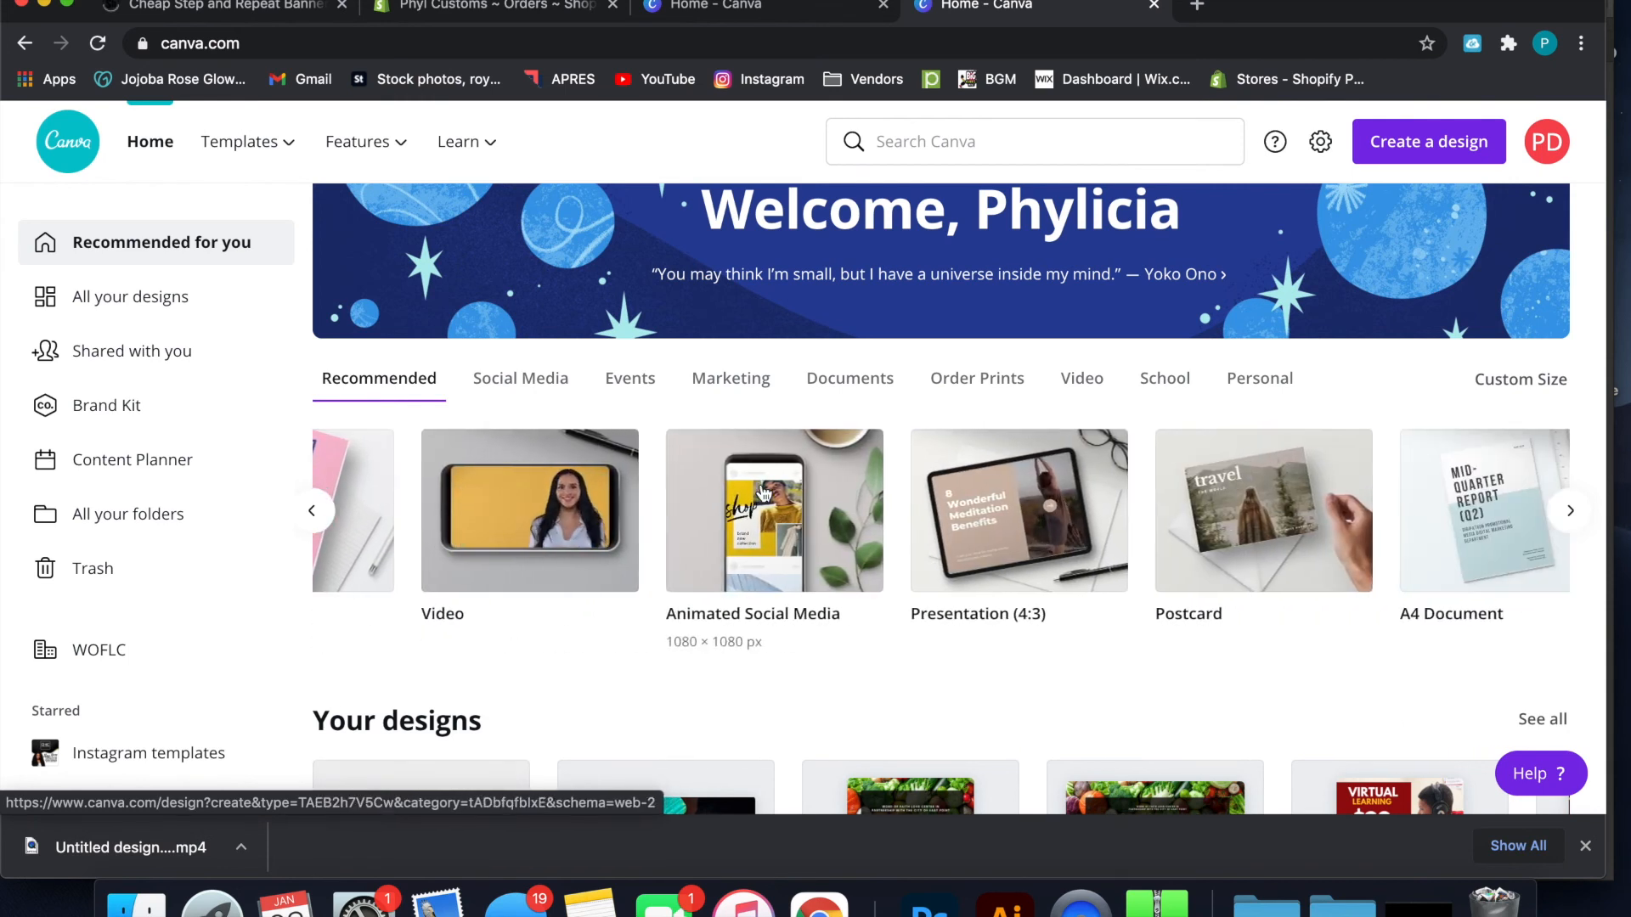
pyautogui.hscroll(1, 764, 493)
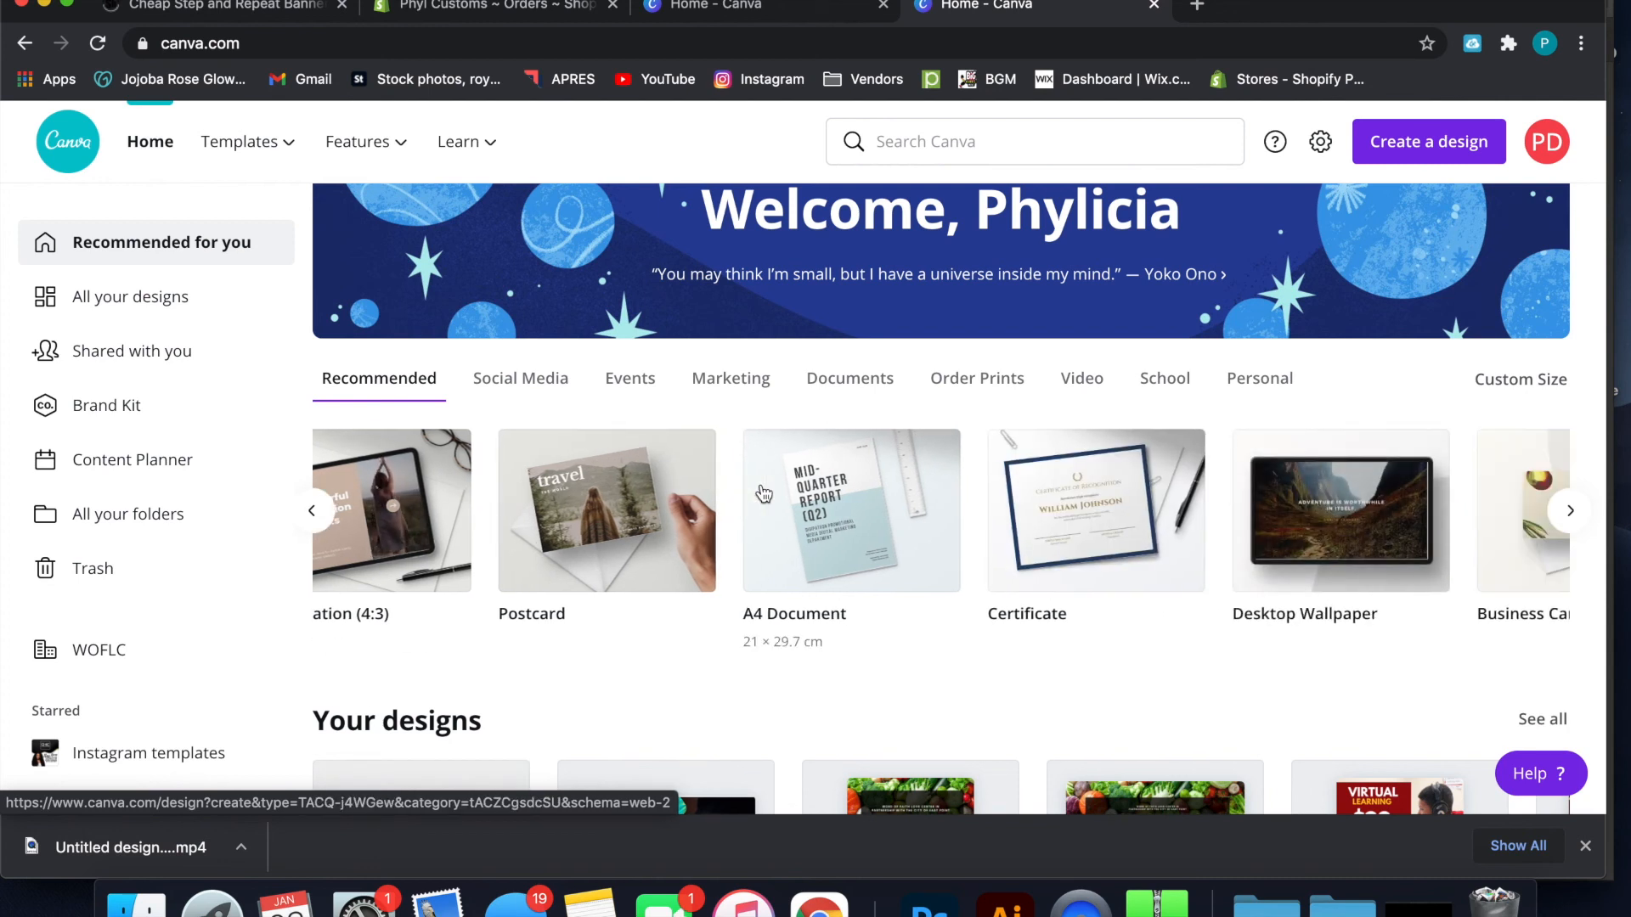
pyautogui.hscroll(10, 764, 493)
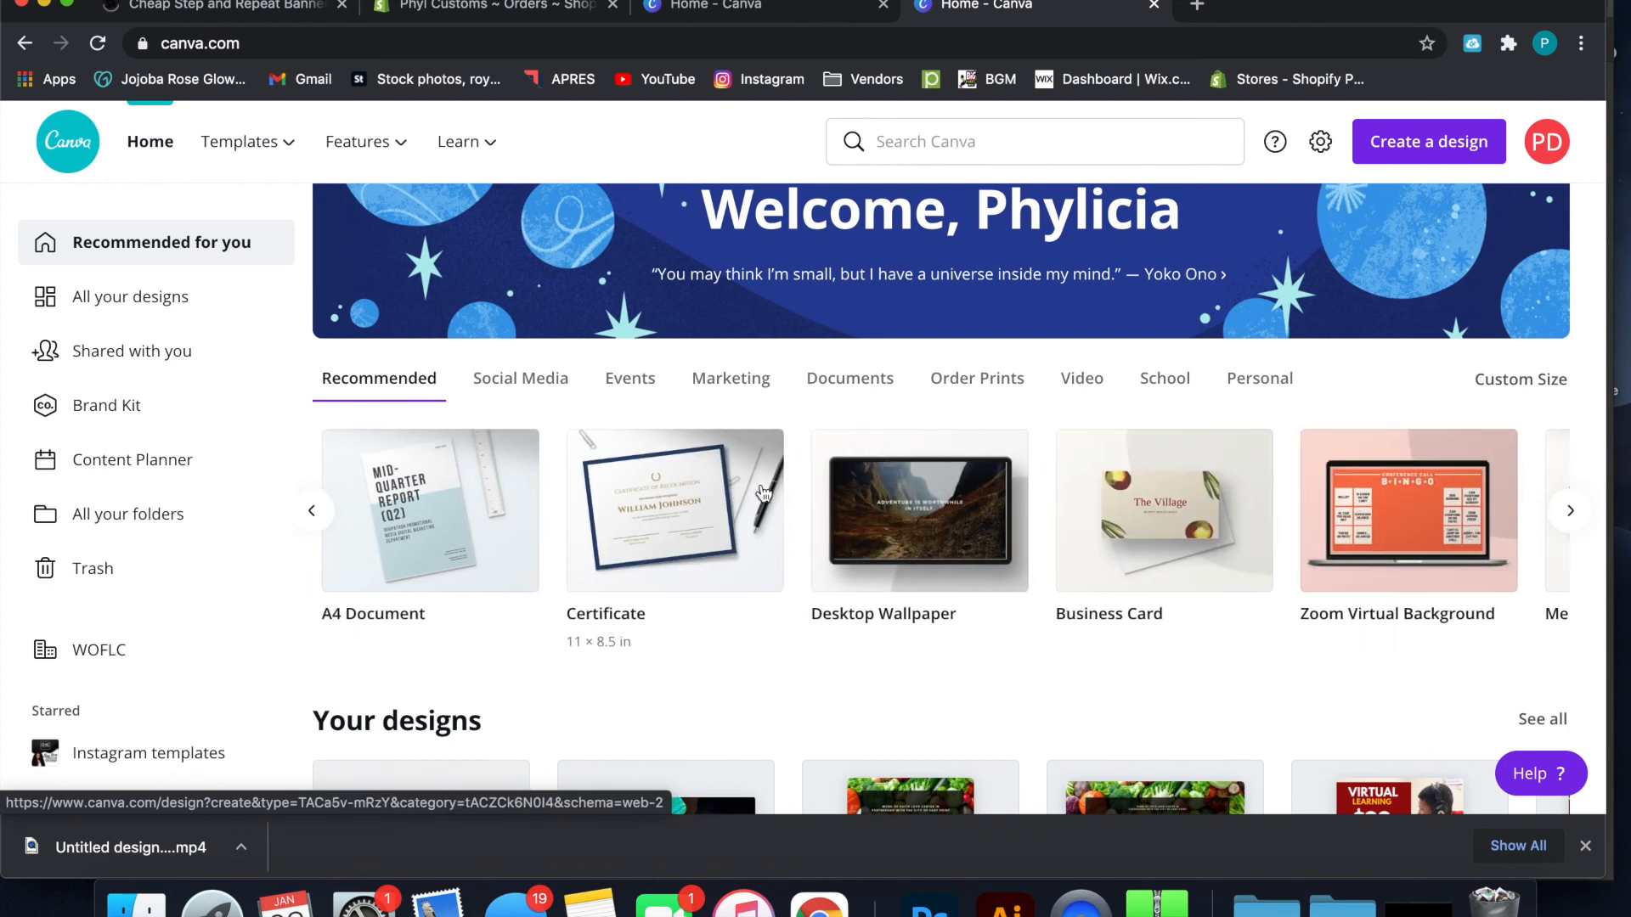
pyautogui.hscroll(5, 764, 493)
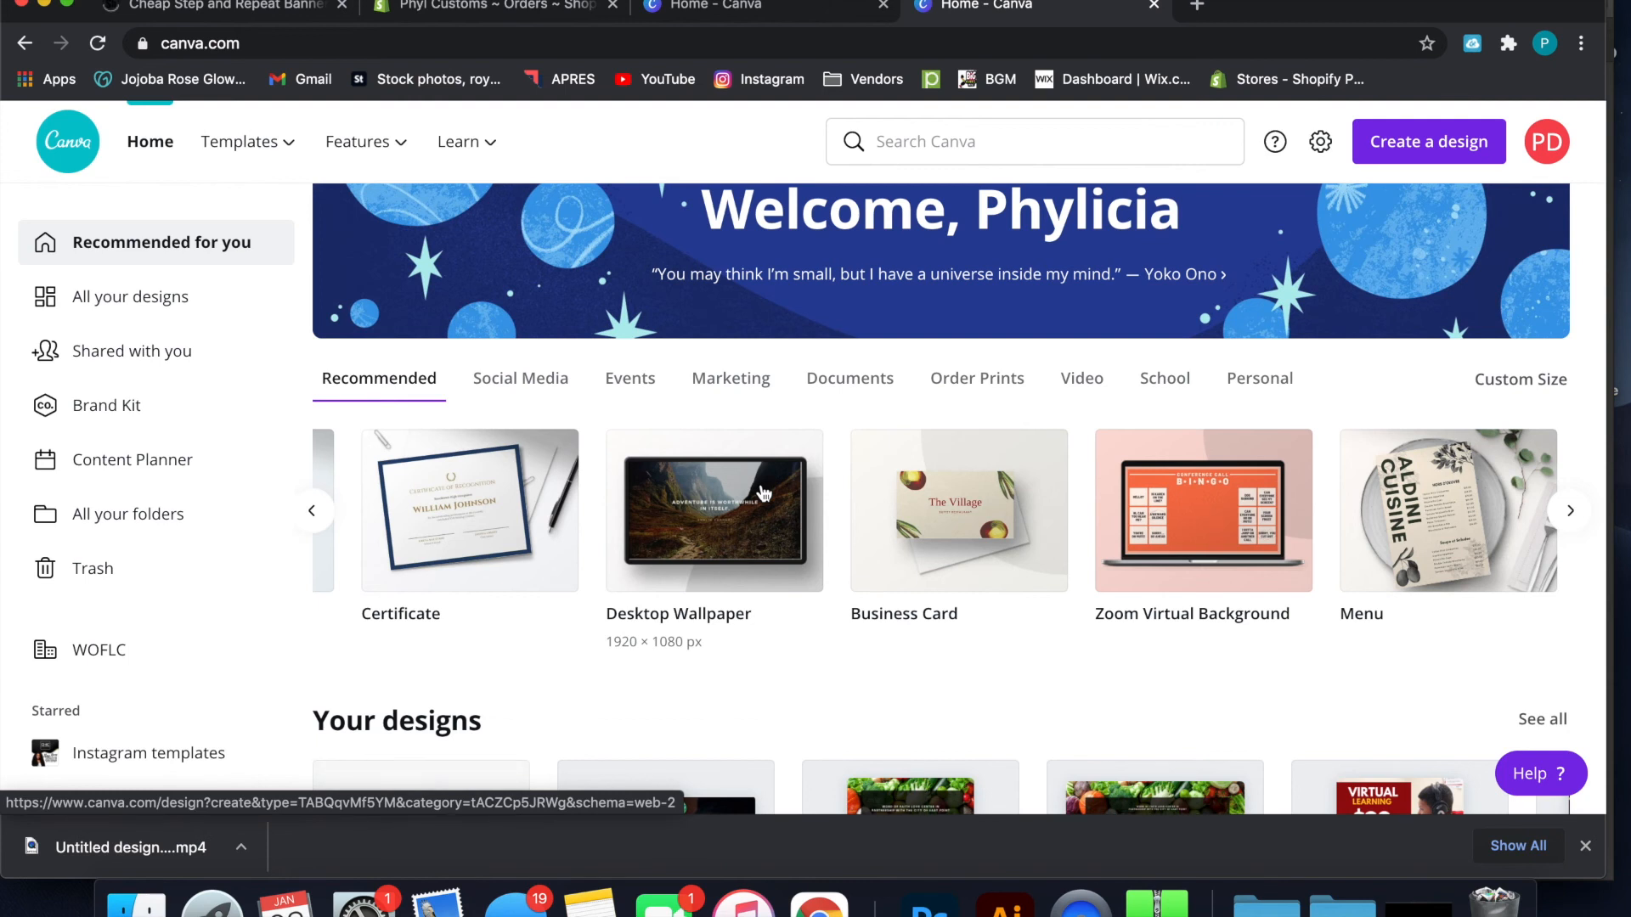
pyautogui.hscroll(-20, 765, 495)
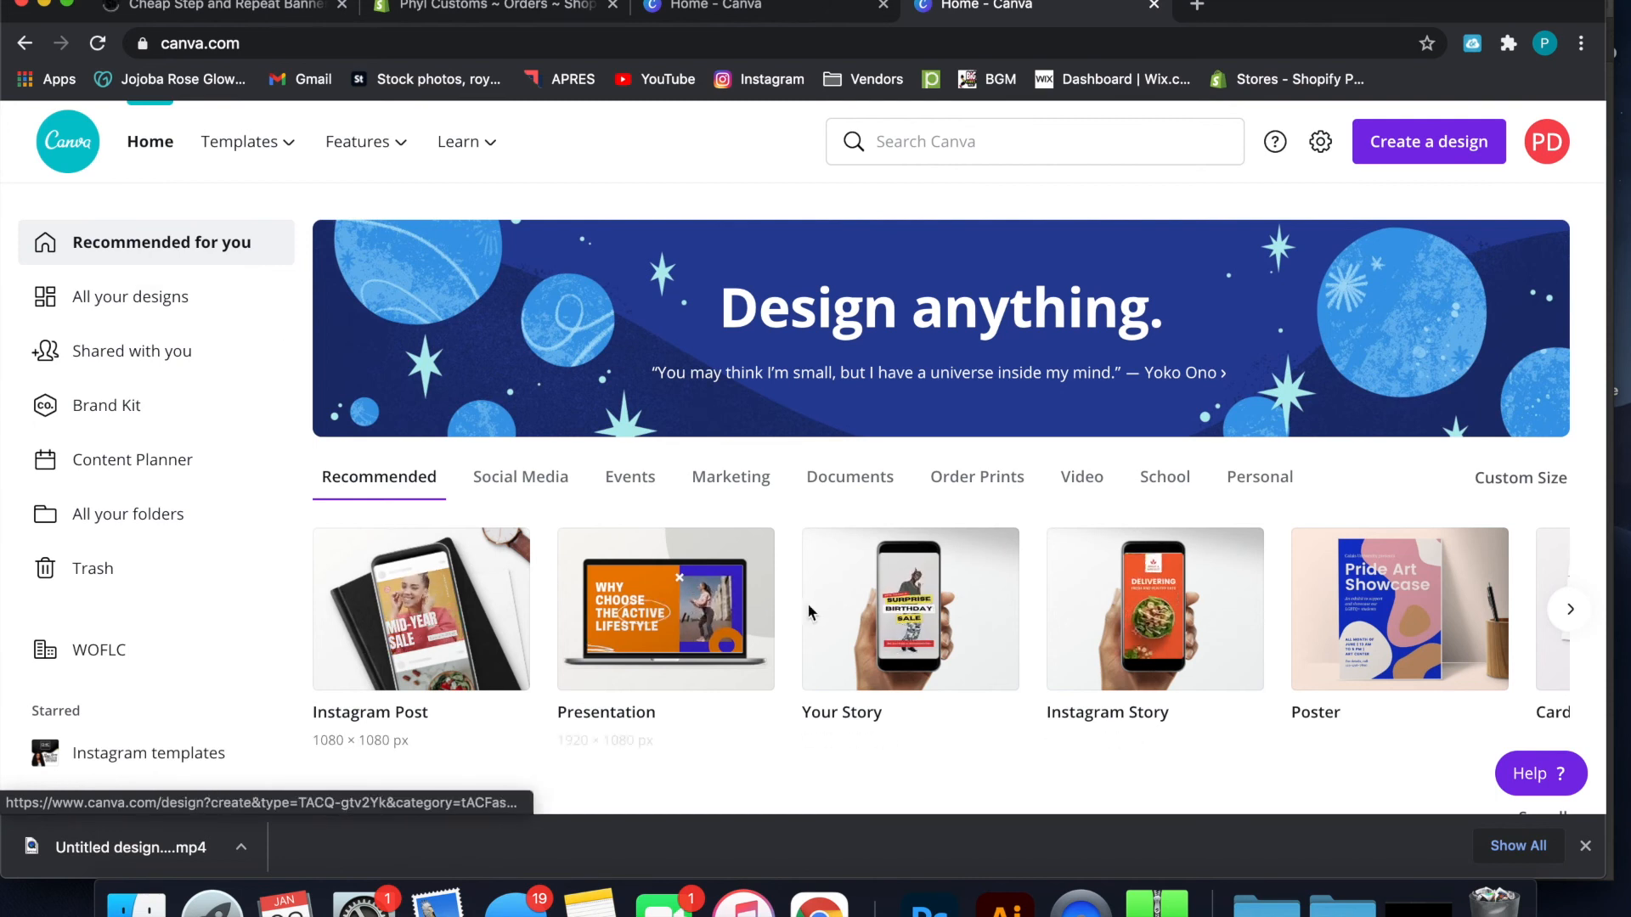
# Open the collection of all own designs and look through the saved projects
pyautogui.click(196, 295)
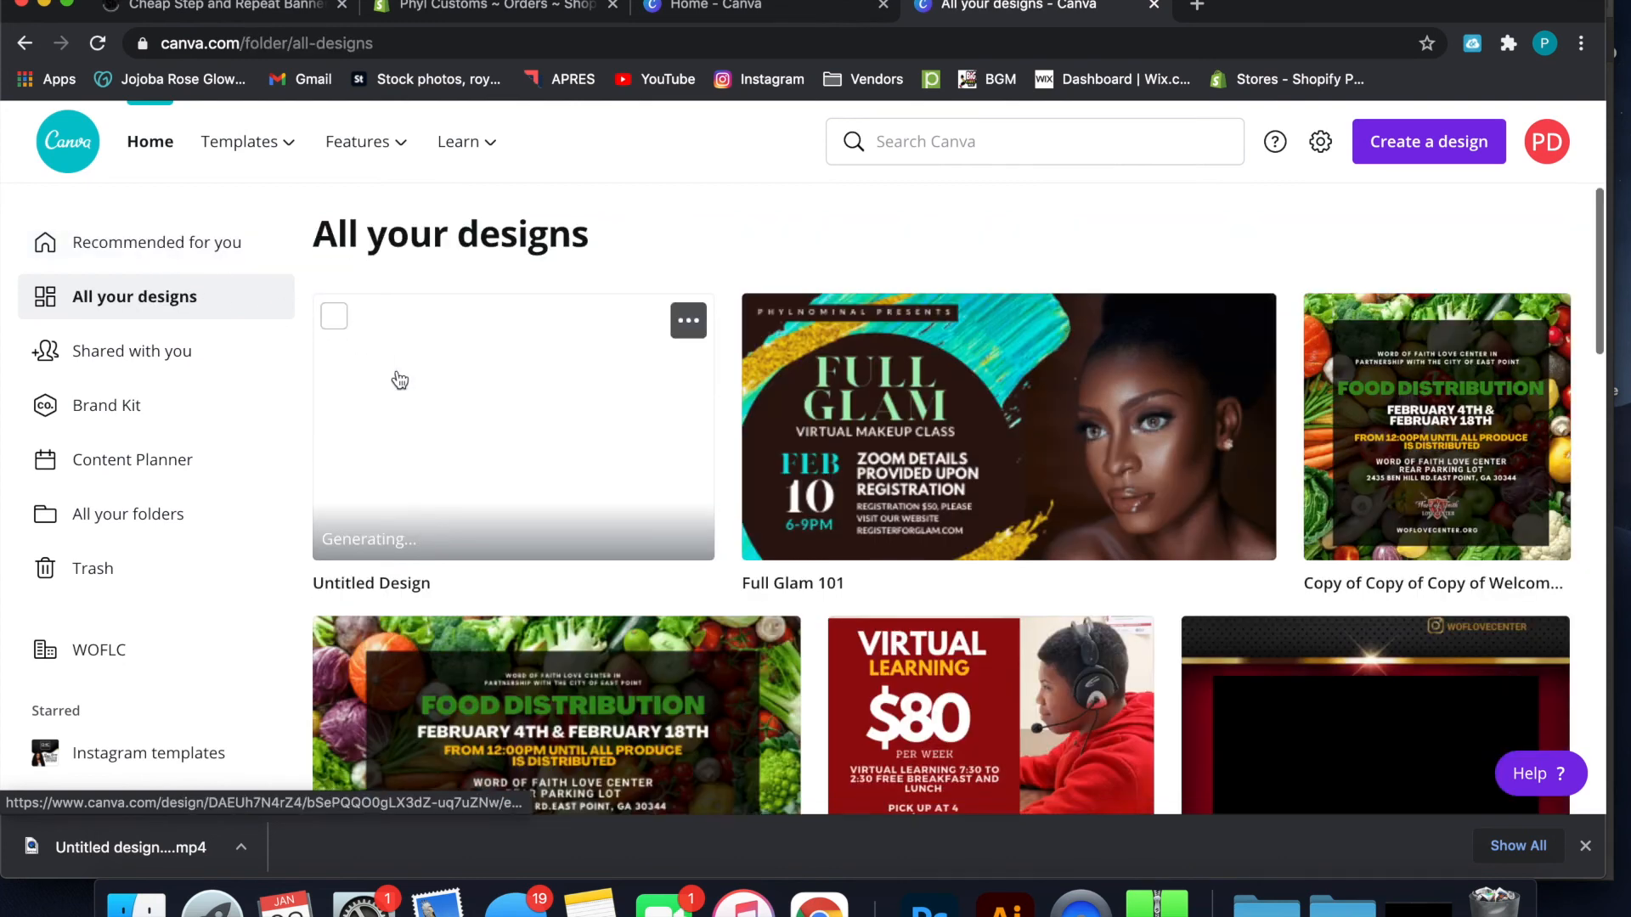
pyautogui.scroll(-10, 395, 377)
pyautogui.scroll(-10, 399, 379)
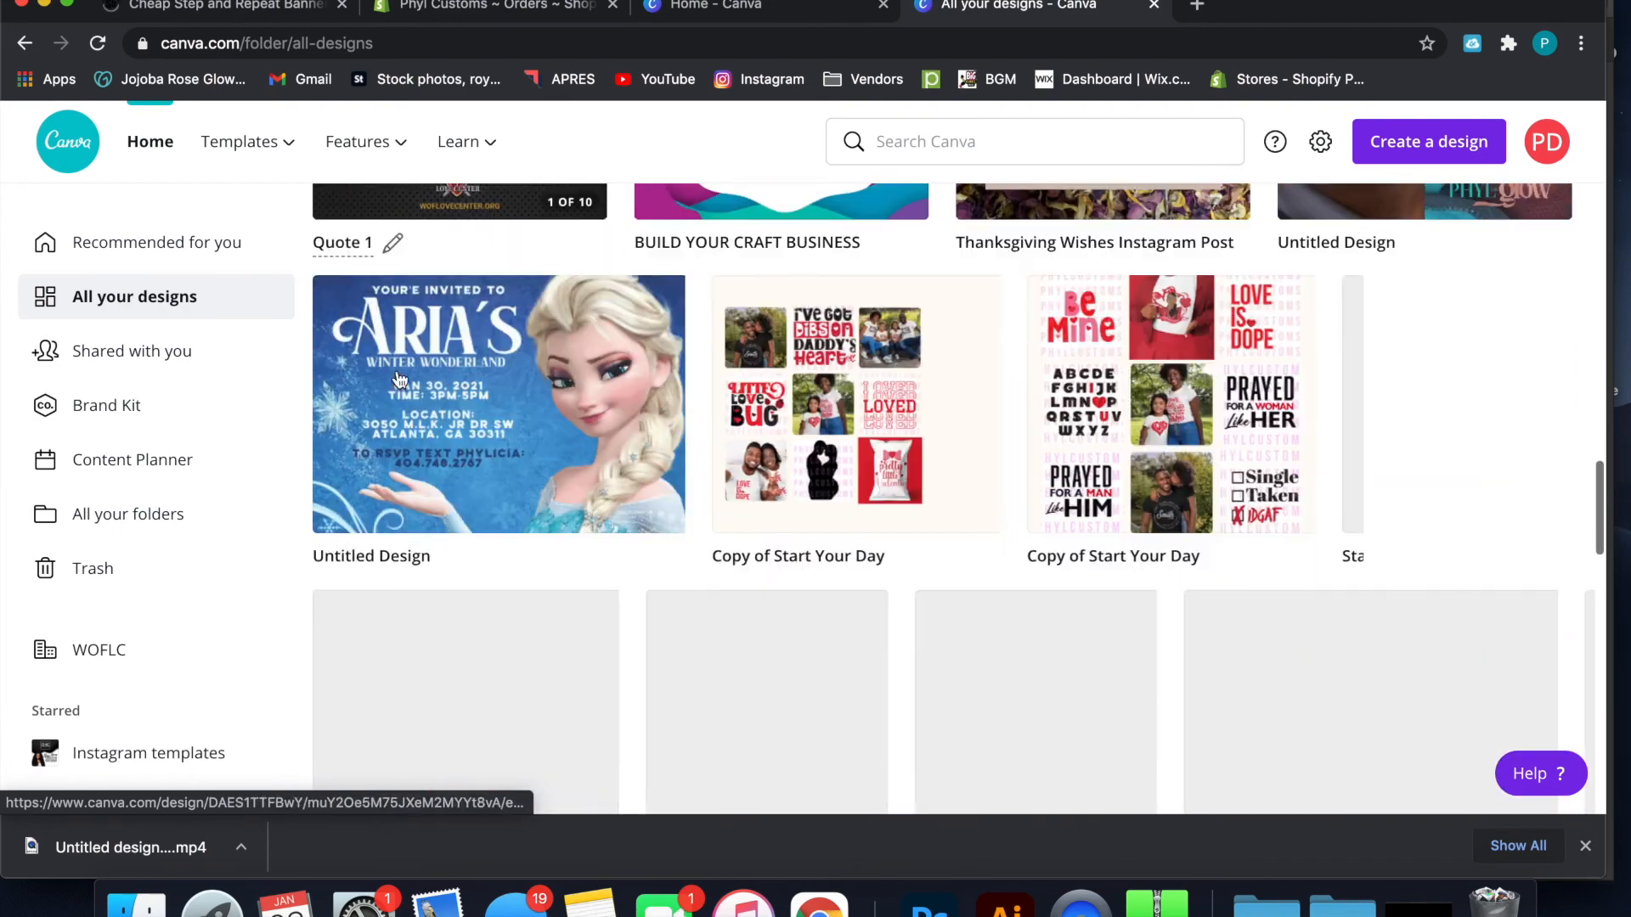
pyautogui.scroll(-15, 399, 379)
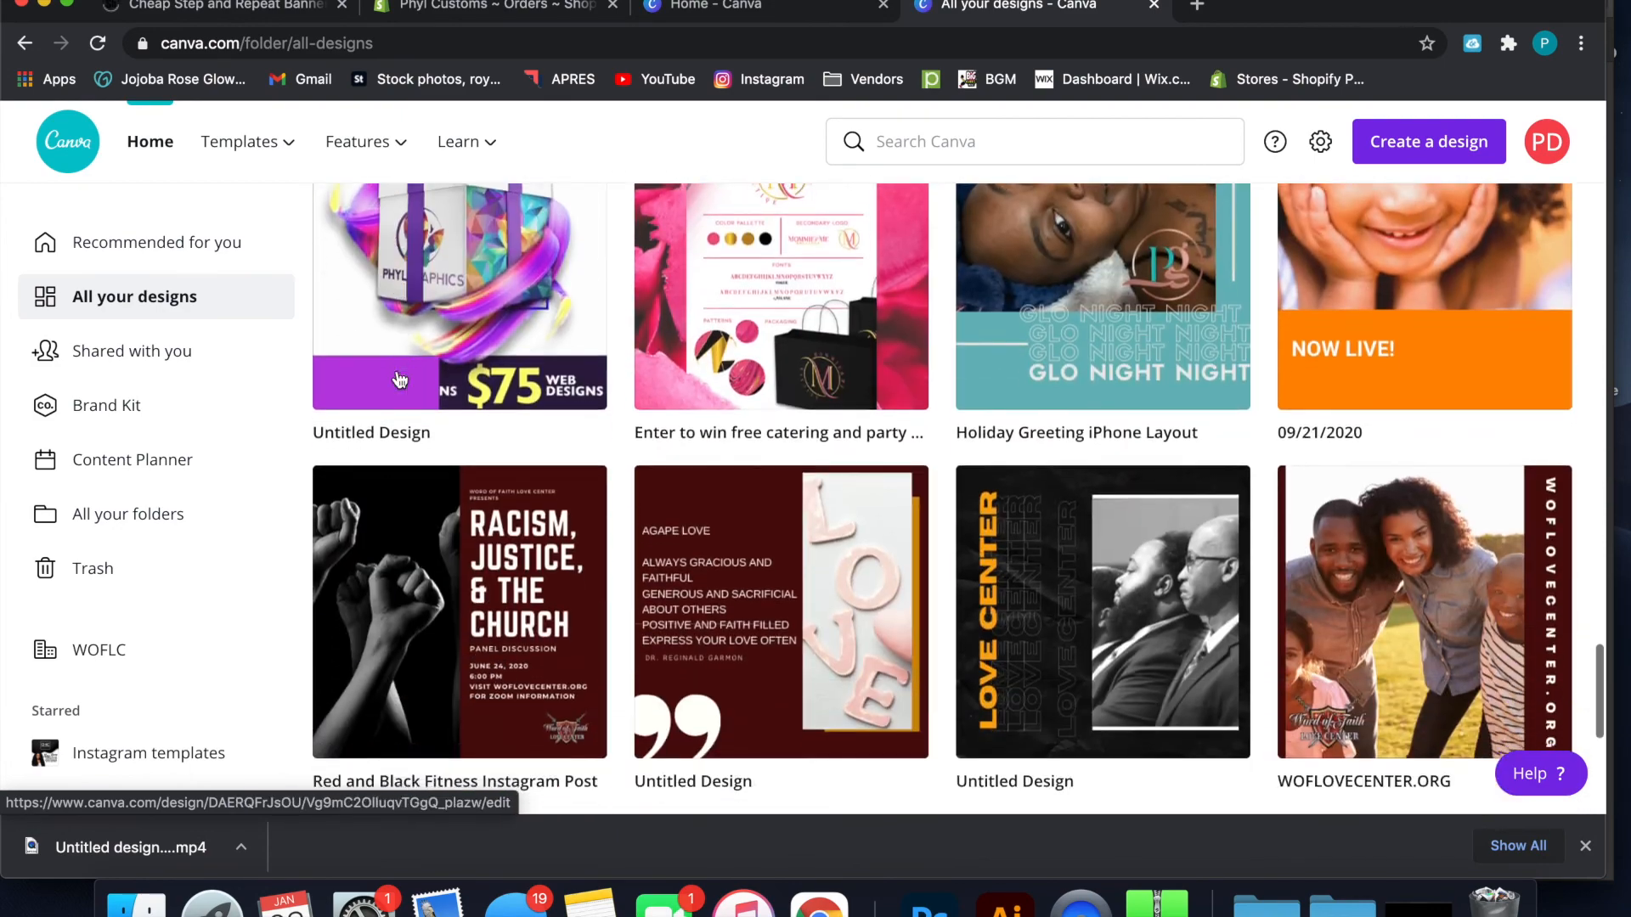
pyautogui.scroll(20, 400, 379)
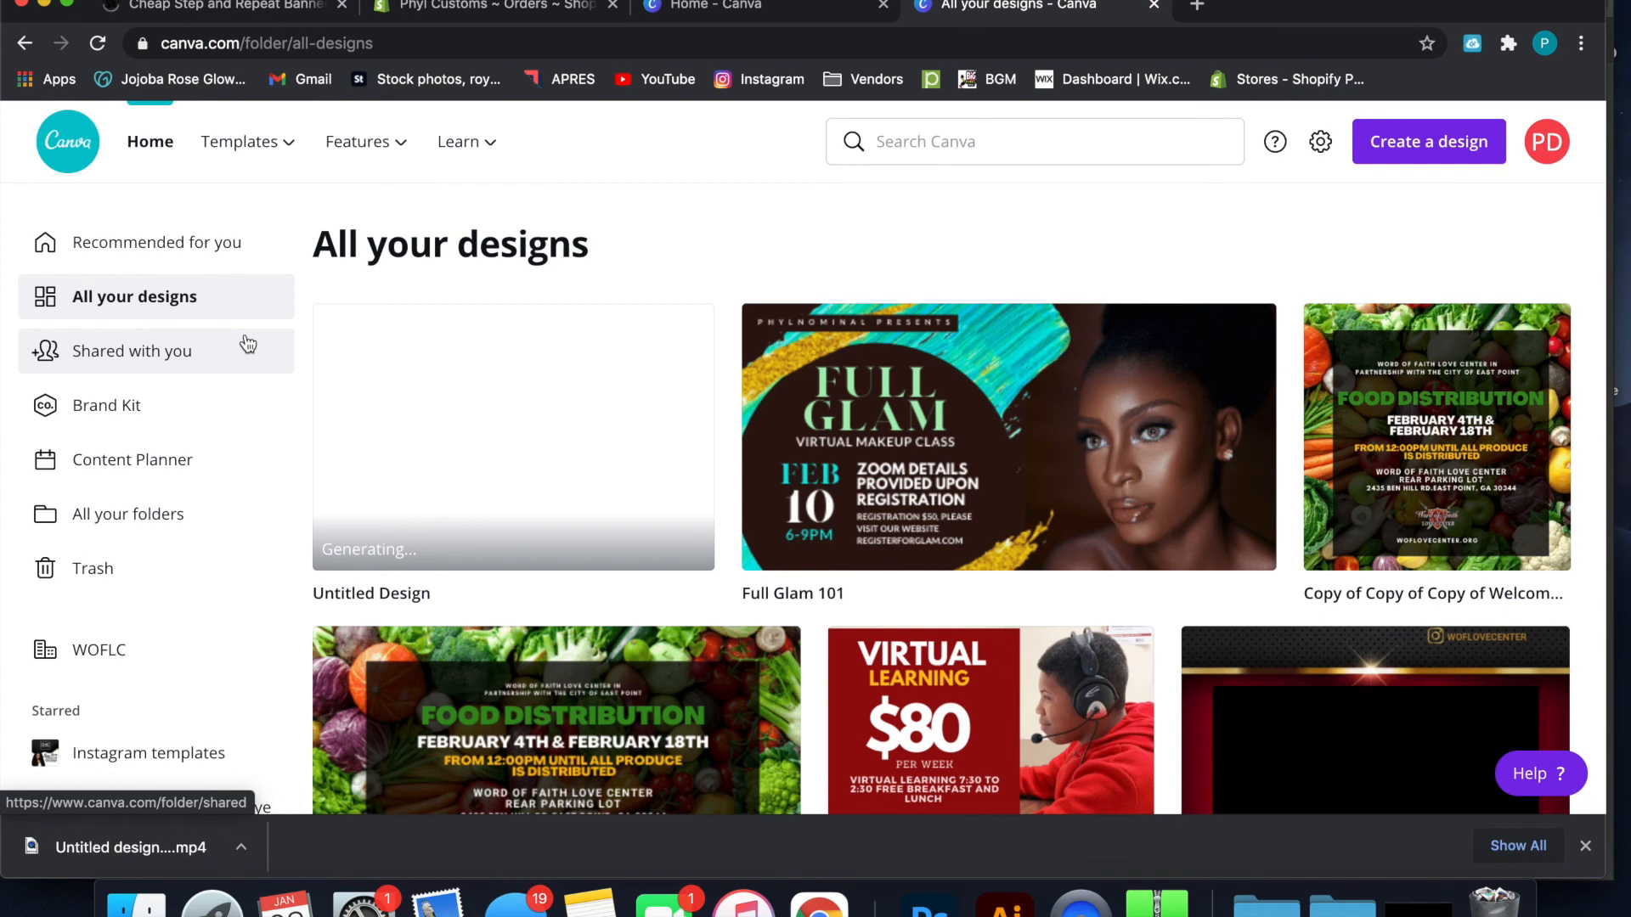
pyautogui.scroll(-3, 684, 400)
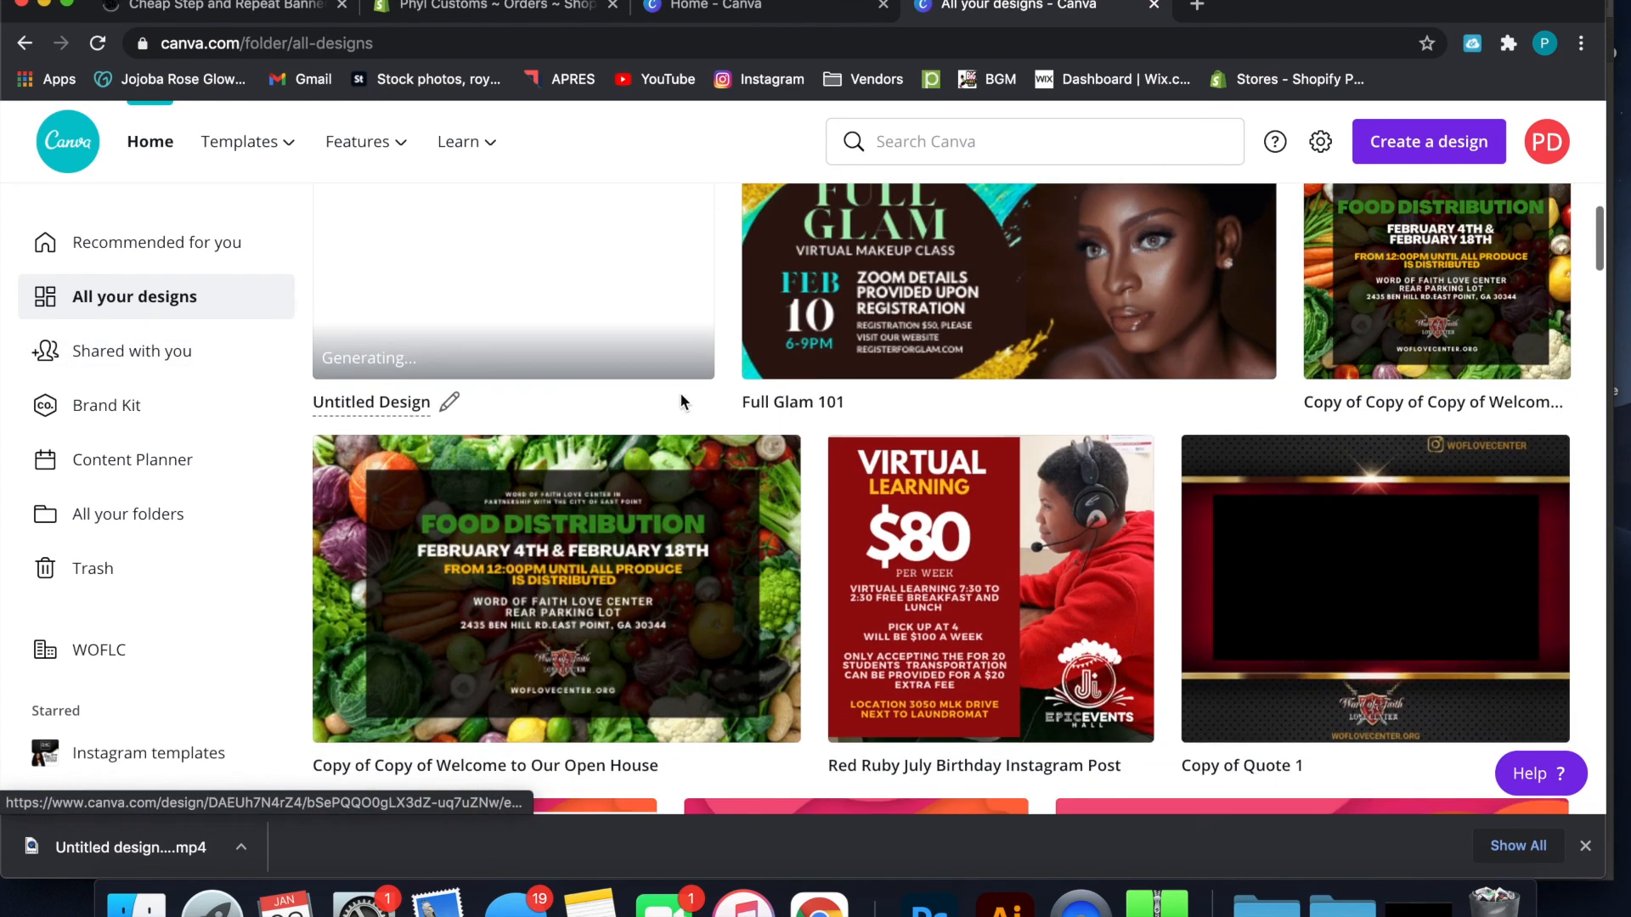
# Open the Copy of Quote 1 design and look through its first five pages
pyautogui.click(1303, 566)
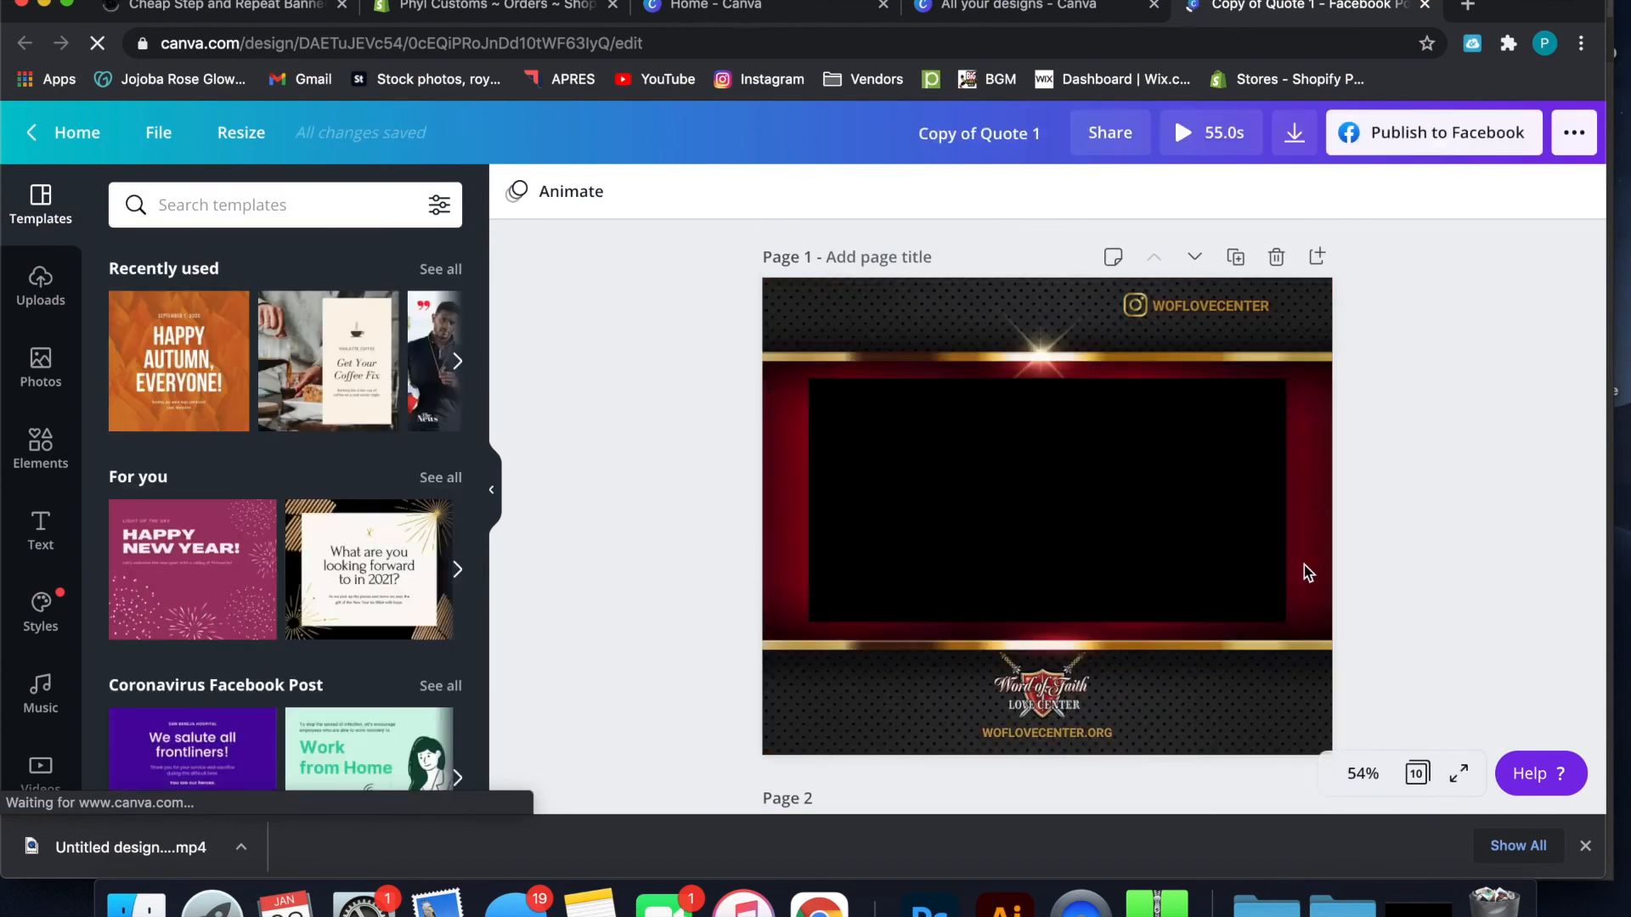
pyautogui.scroll(-1, 1303, 564)
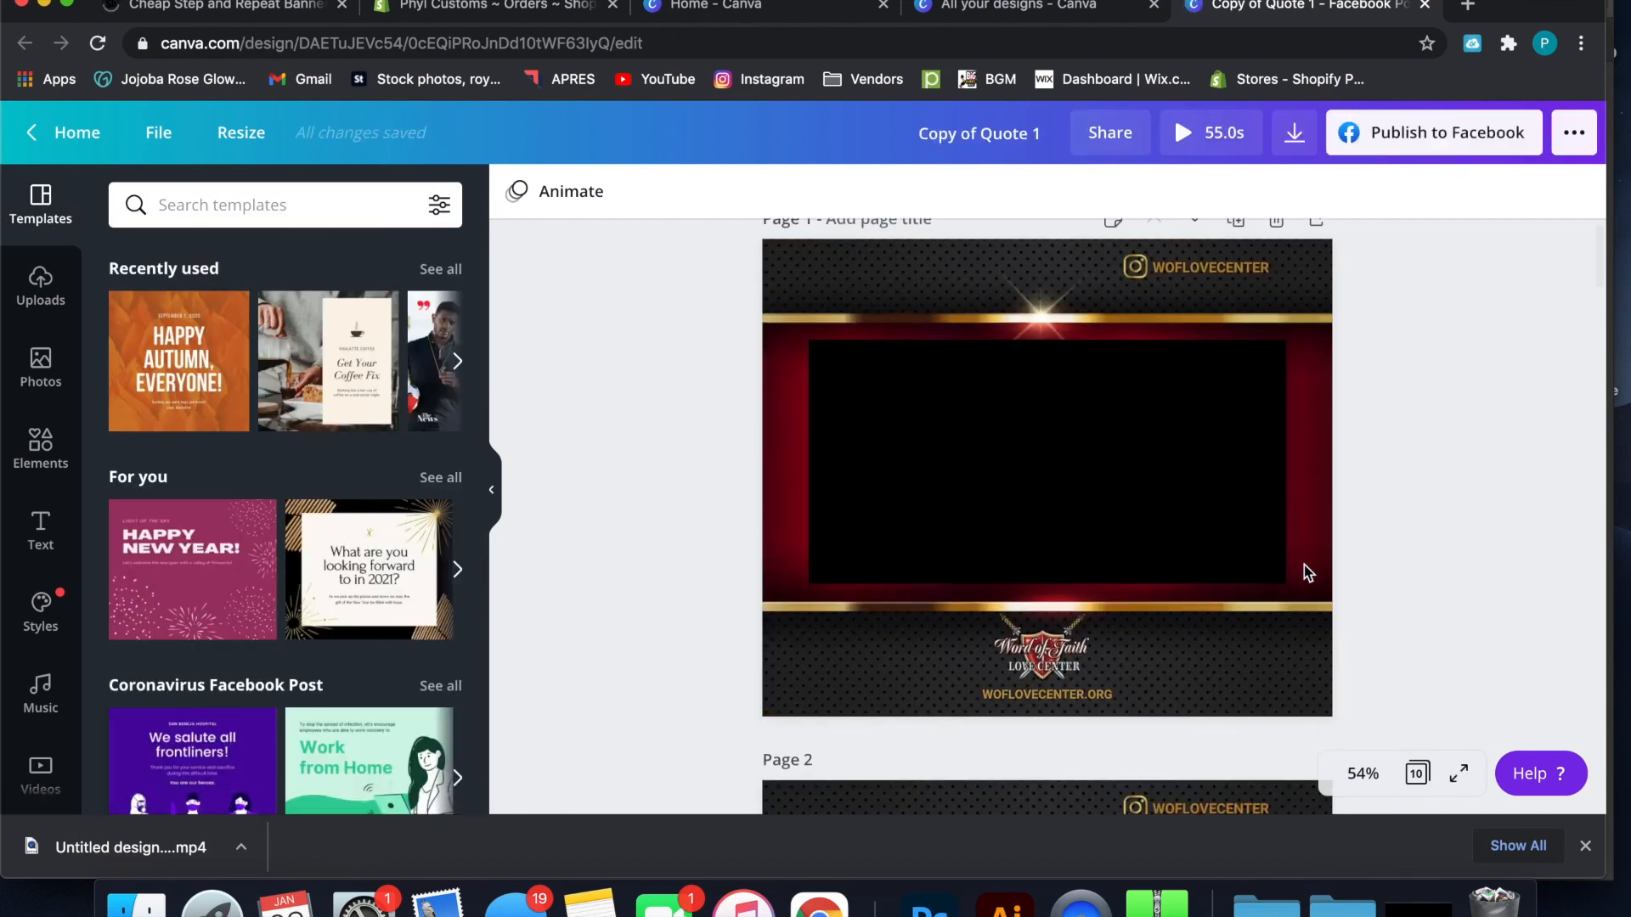
pyautogui.scroll(-5, 1303, 564)
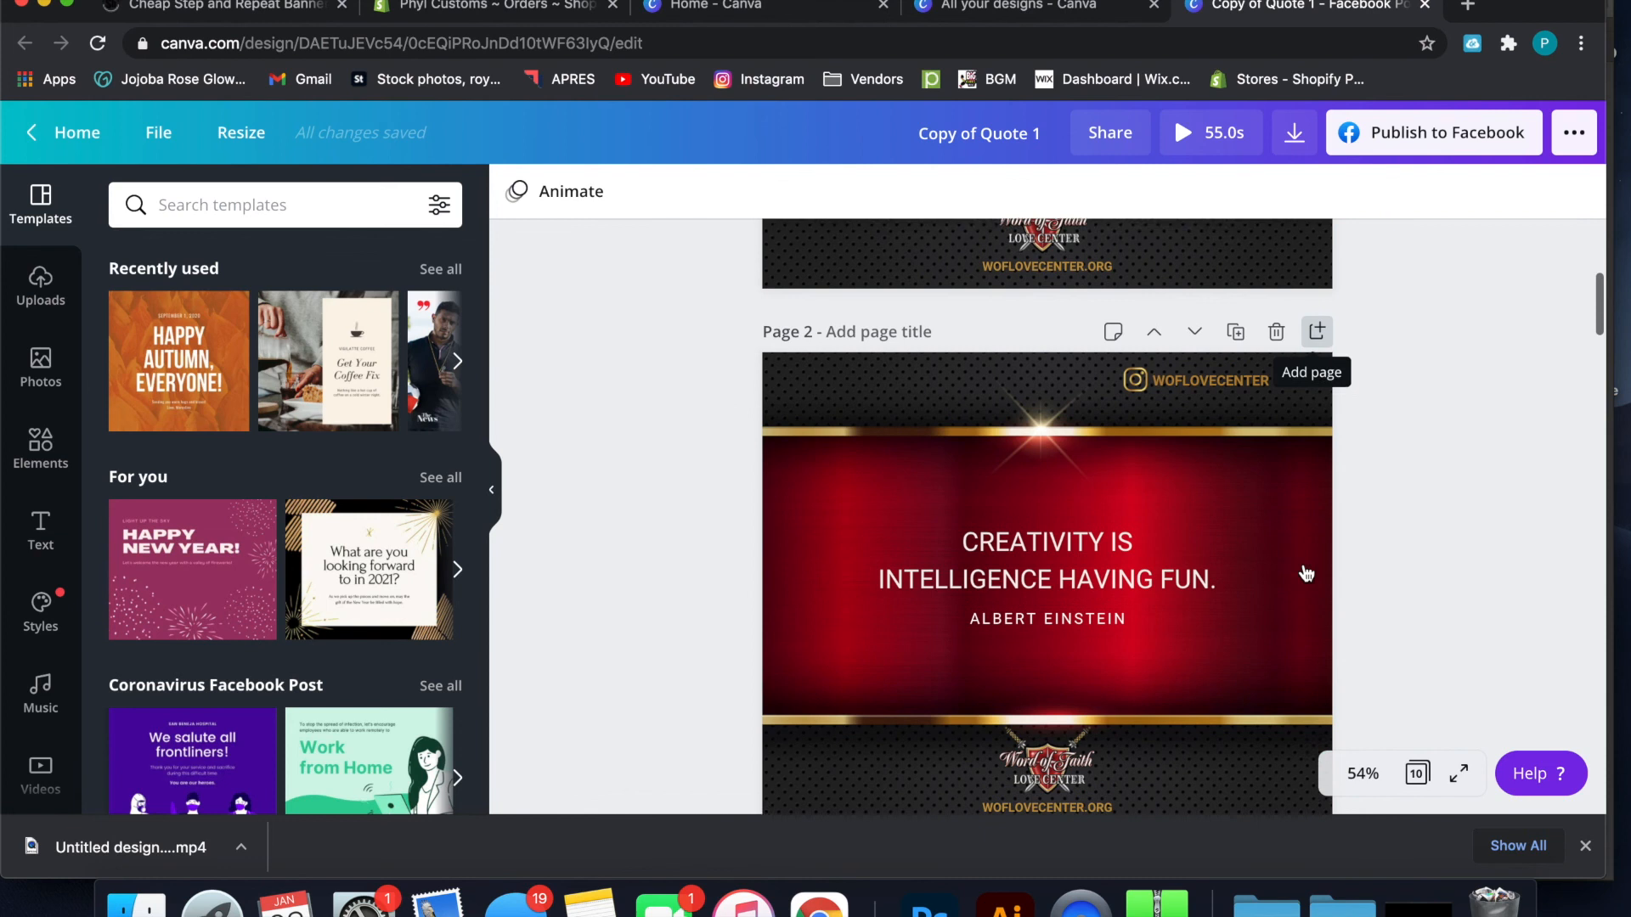
pyautogui.scroll(-9, 1306, 573)
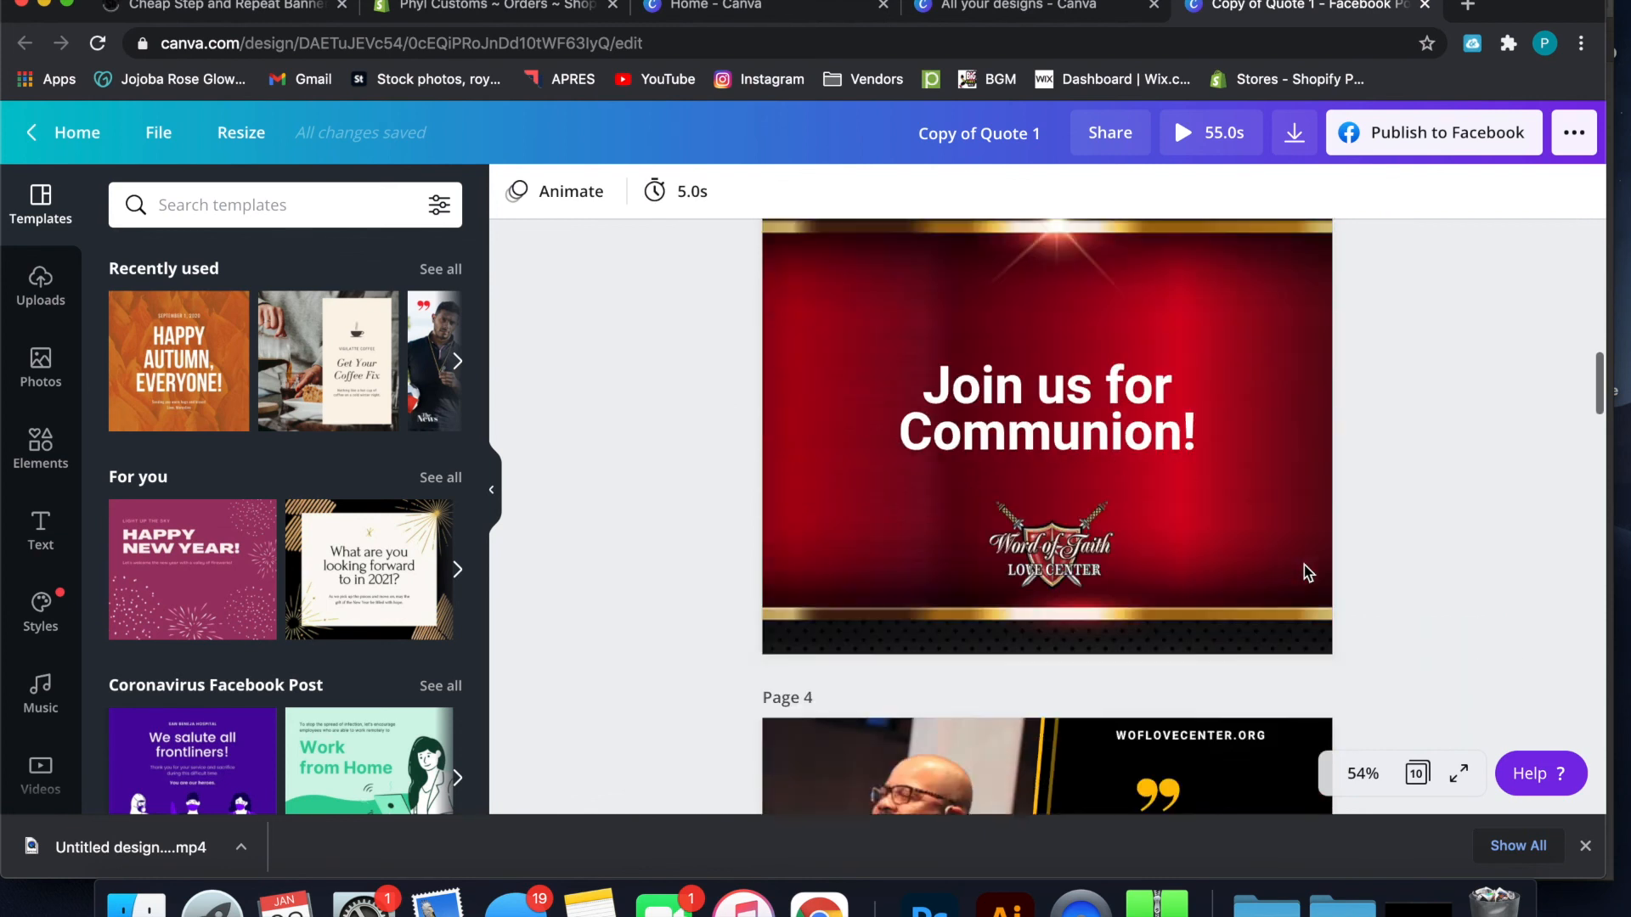
pyautogui.scroll(-7, 1304, 568)
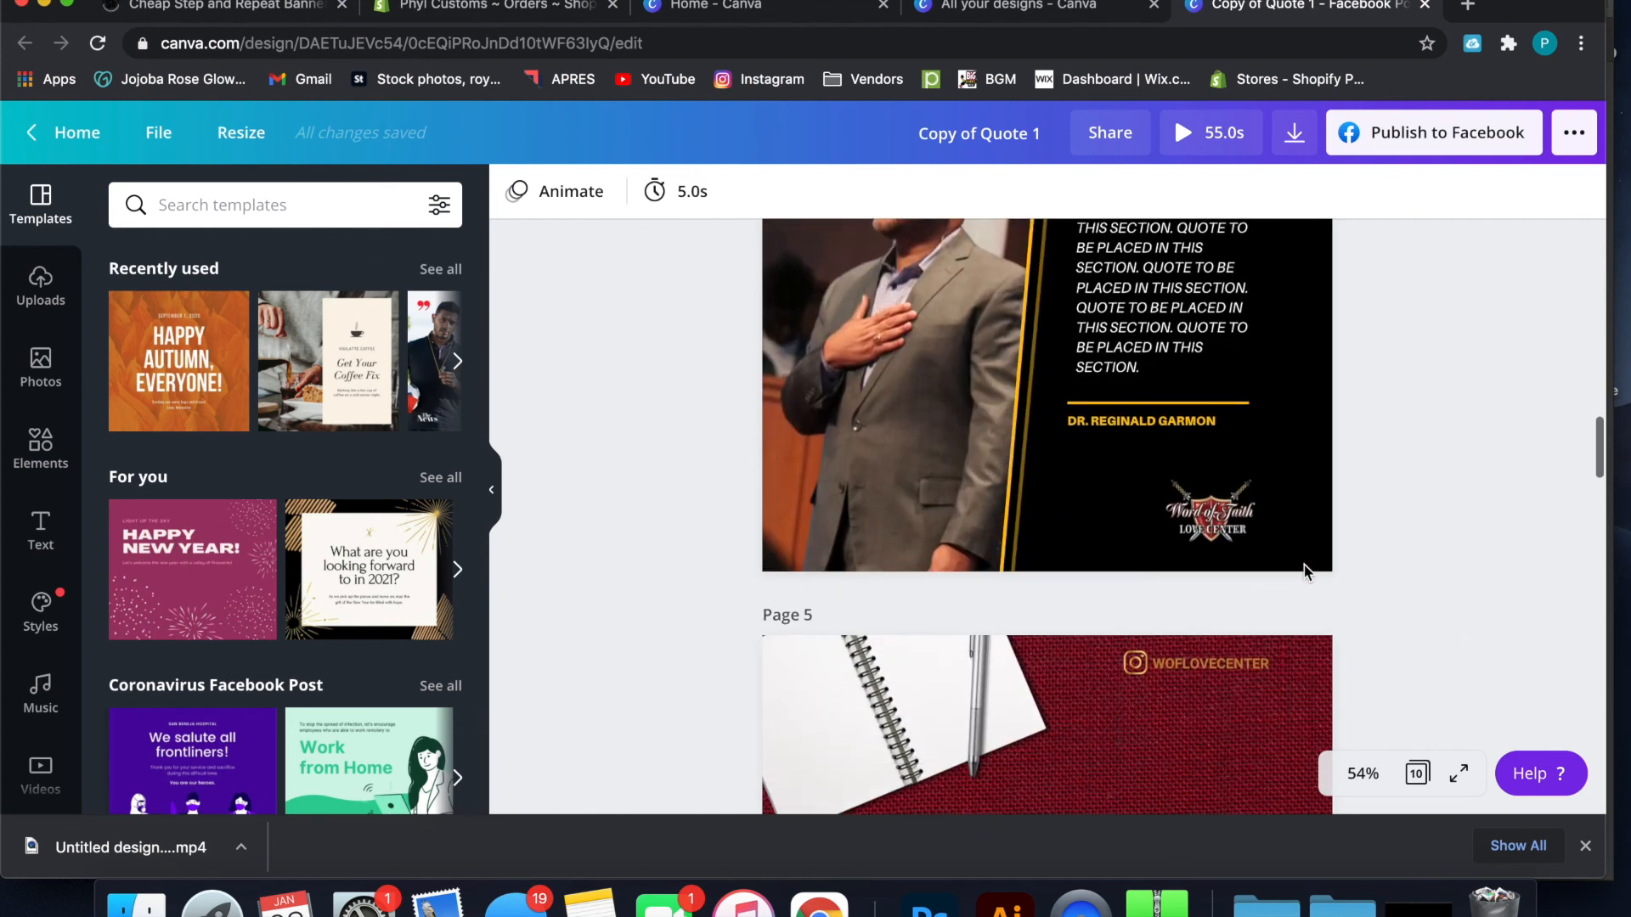
# Replace the placeholder quote paragraph on page 4 with the text "akufjnkav"
pyautogui.scroll(2, 1303, 567)
pyautogui.click(1250, 503)
pyautogui.doubleClick(1177, 474)
pyautogui.press('super+a')
pyautogui.write('akufjnkav')
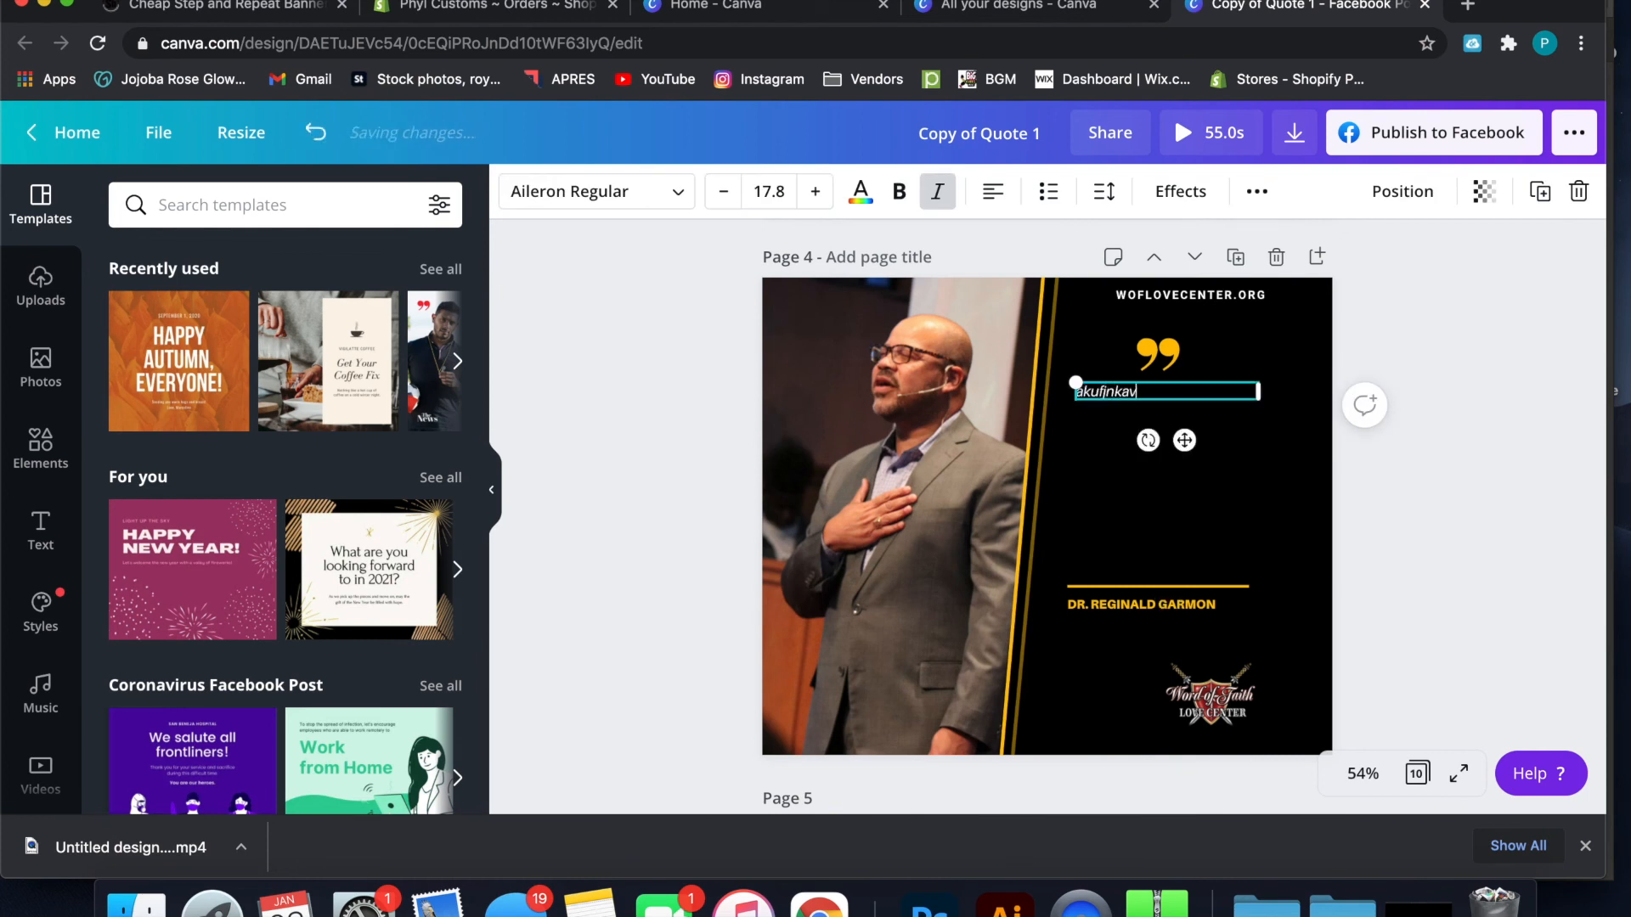
# Undo the quote text replacement on page 4 and look through the design's other pages
pyautogui.press('super+z')
pyautogui.click(1415, 477)
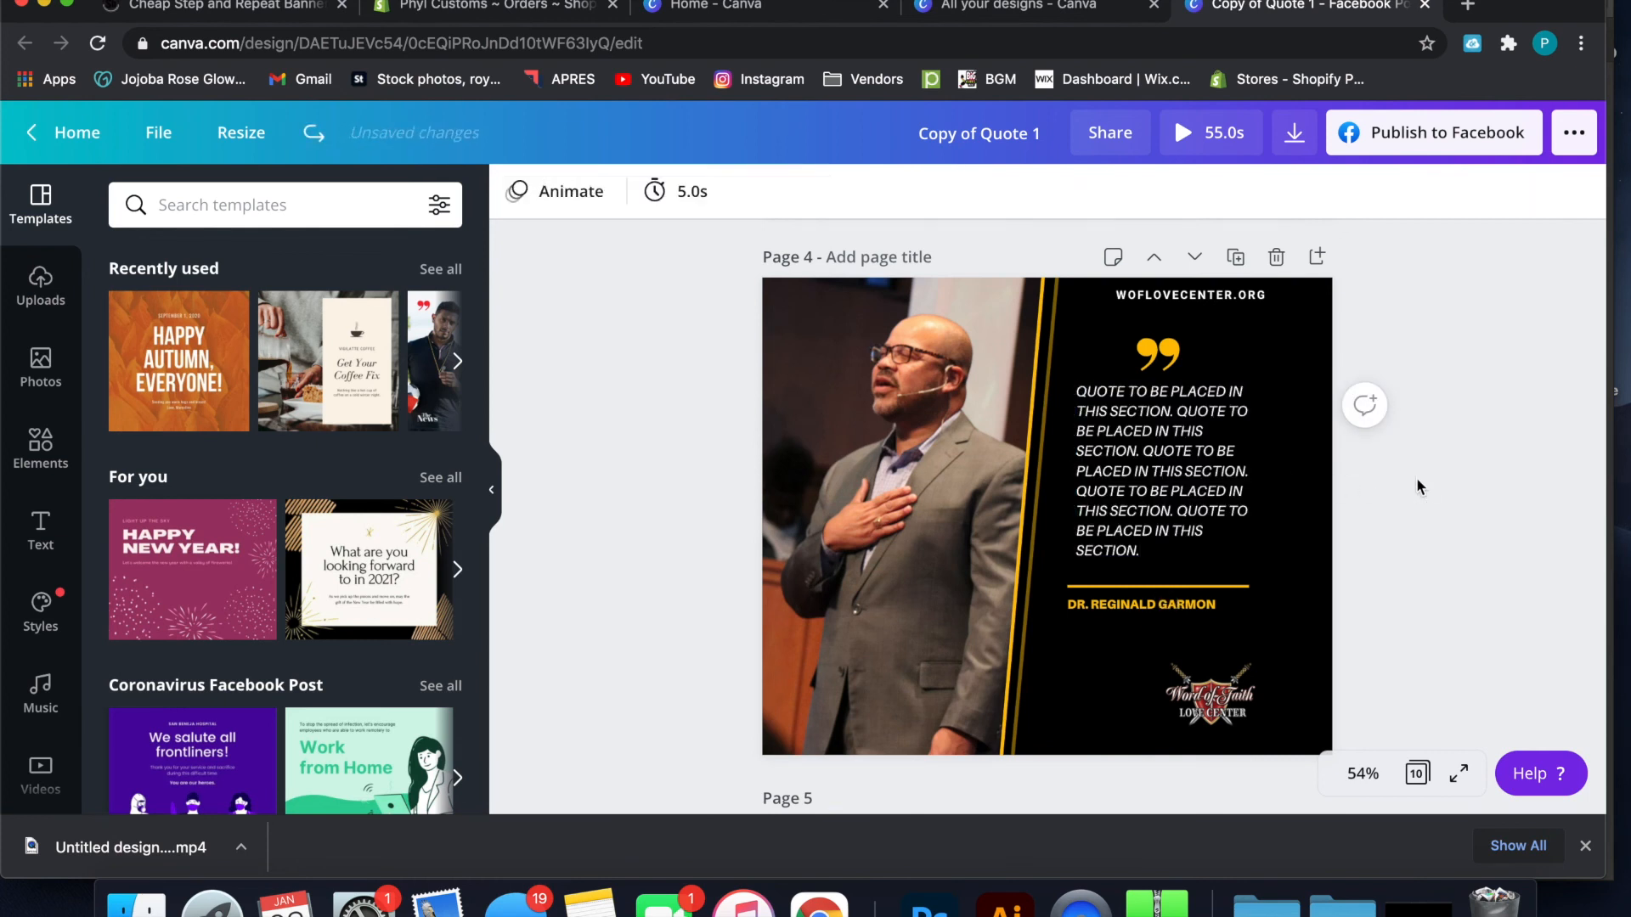
pyautogui.scroll(-8, 1388, 522)
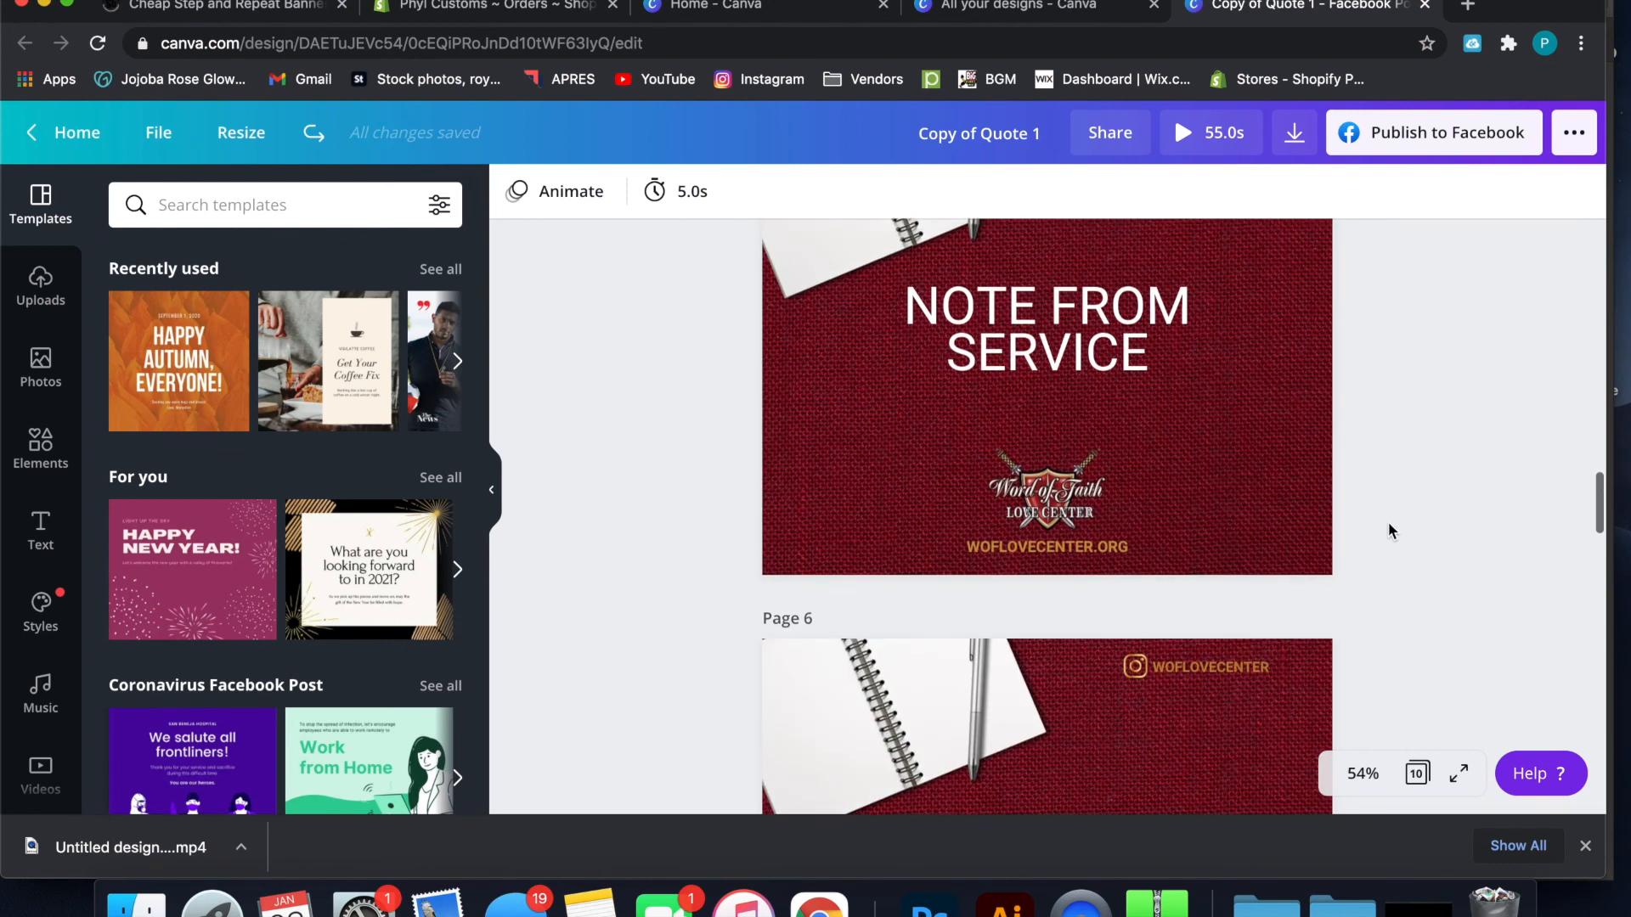
pyautogui.scroll(-5, 1388, 521)
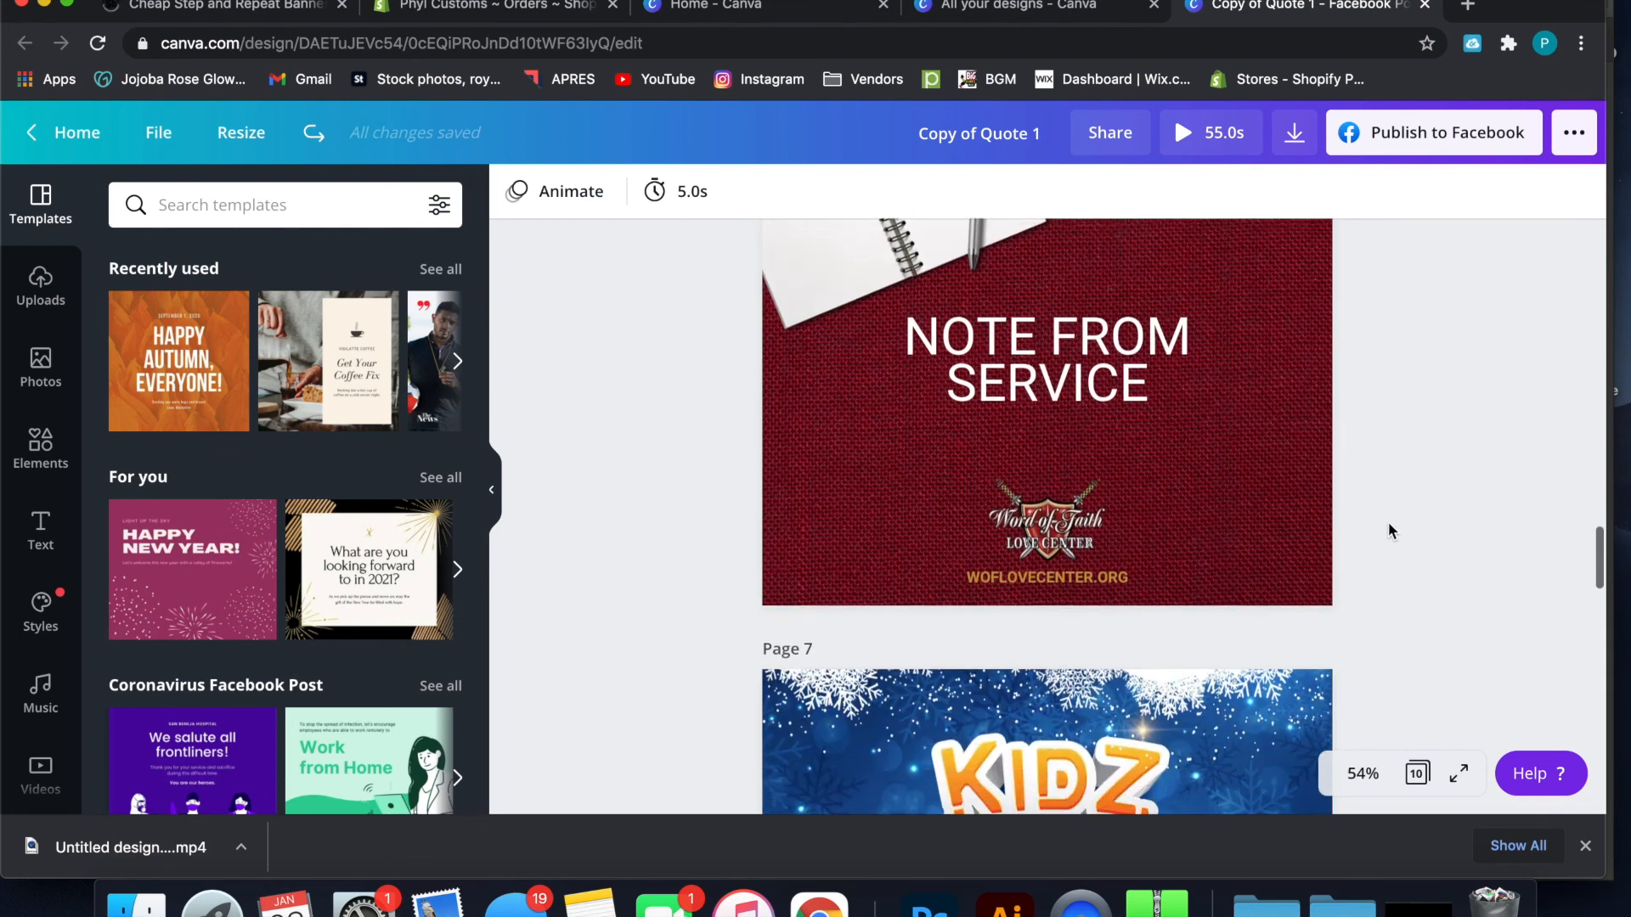
pyautogui.scroll(-10, 1388, 531)
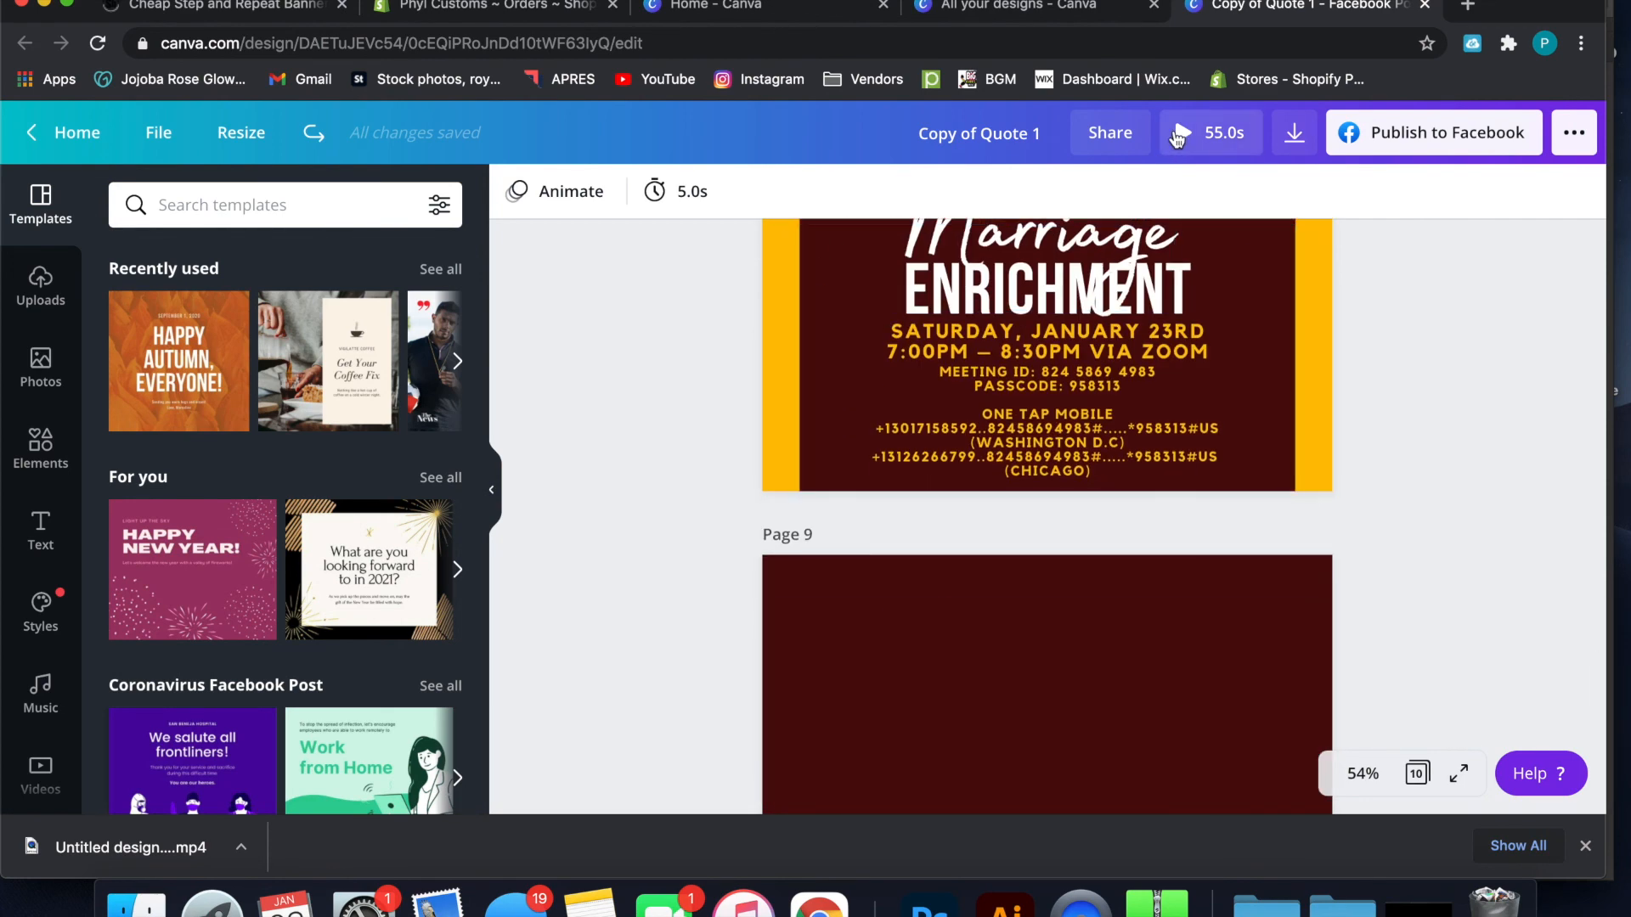
pyautogui.scroll(20, 1088, 289)
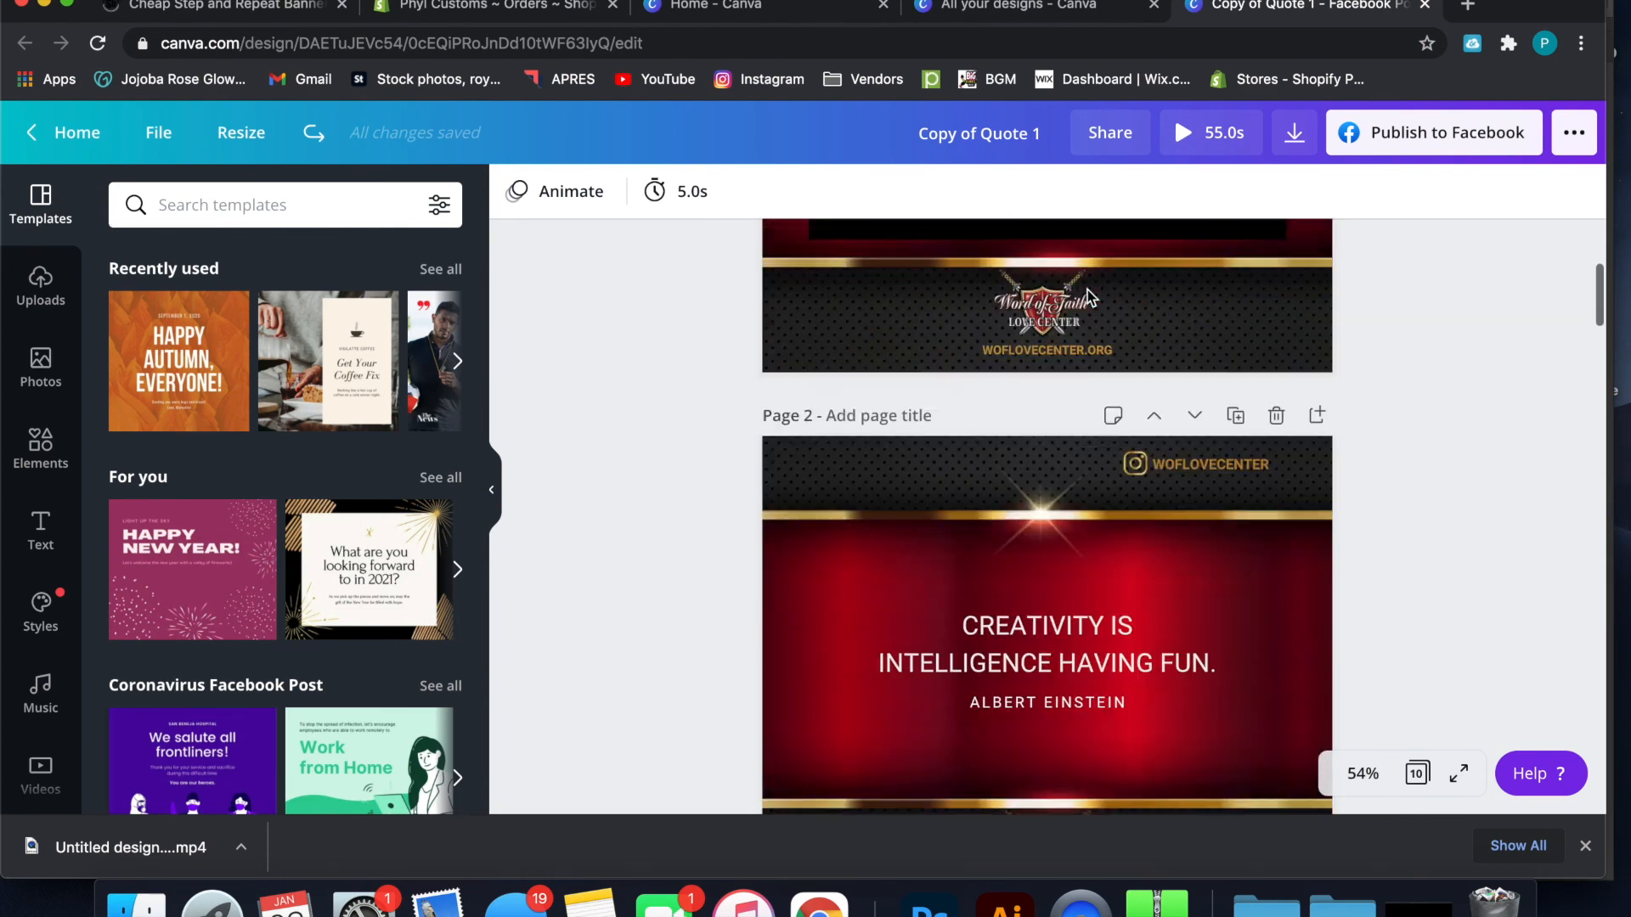
pyautogui.scroll(5, 1087, 288)
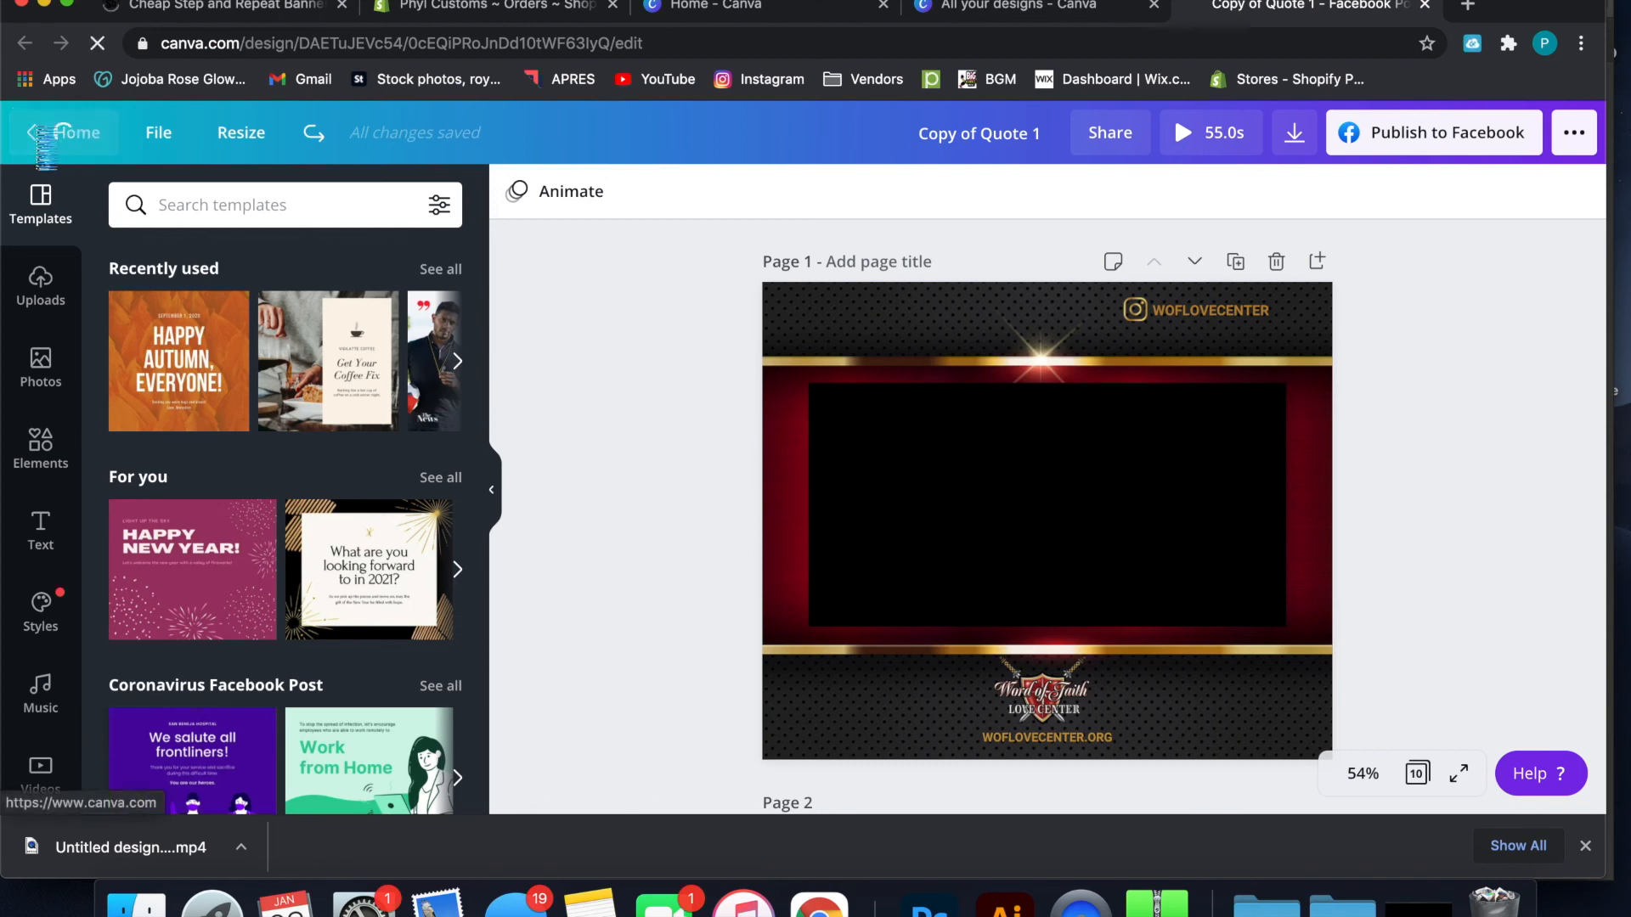
# Return to the home page, open the designs shared with the account and preview the Quote 1 design
pyautogui.click(38, 132)
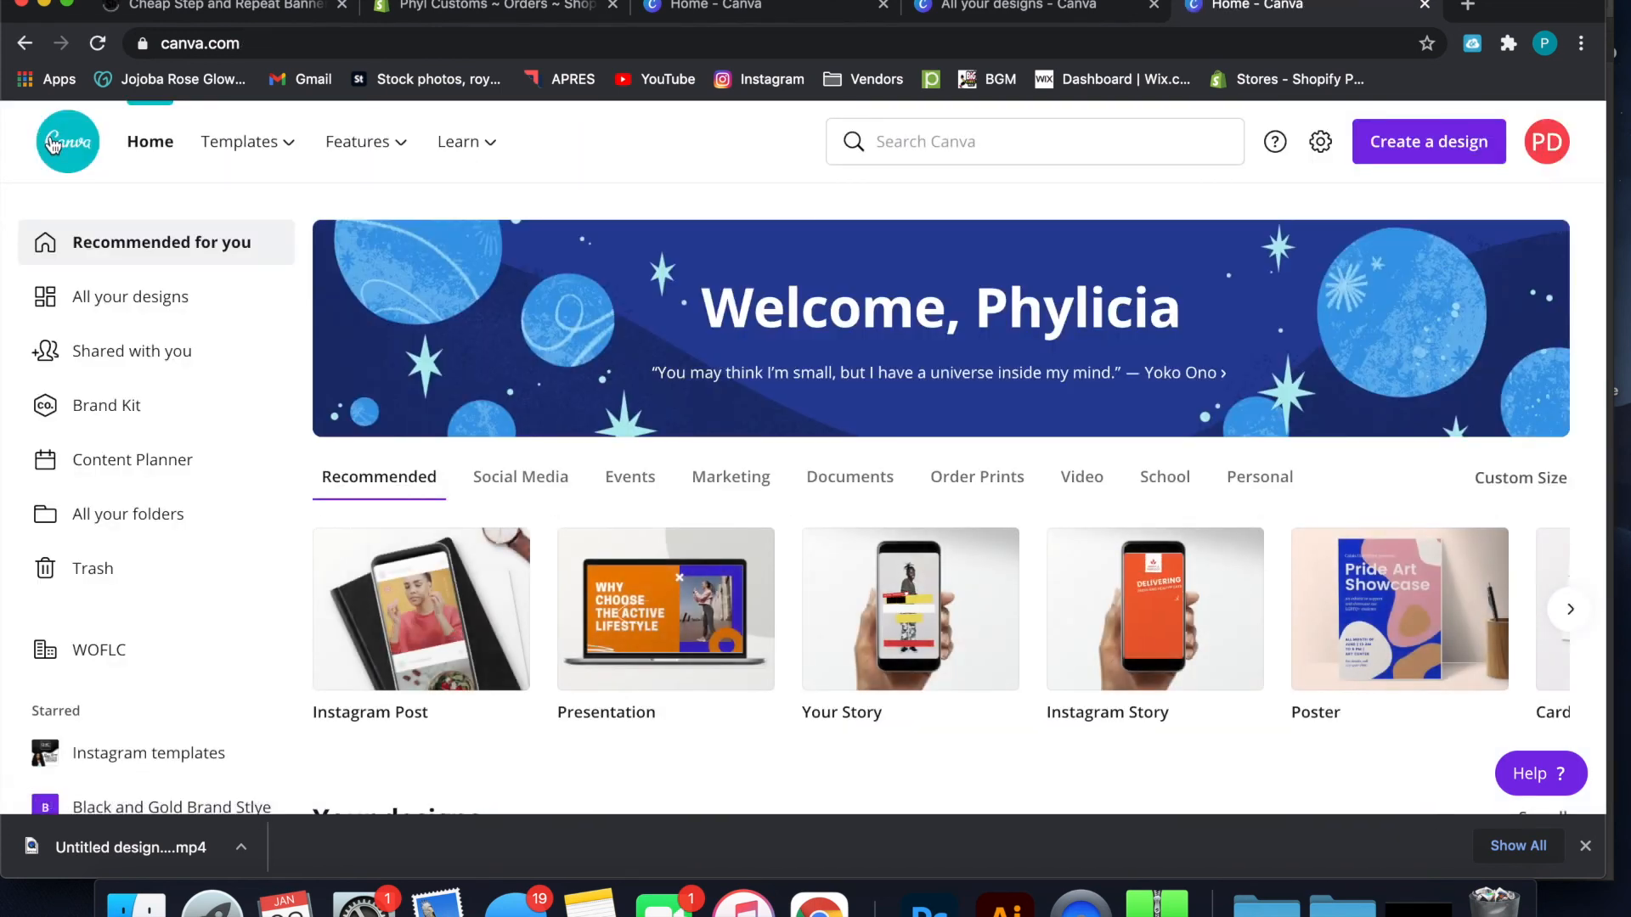
pyautogui.click(148, 351)
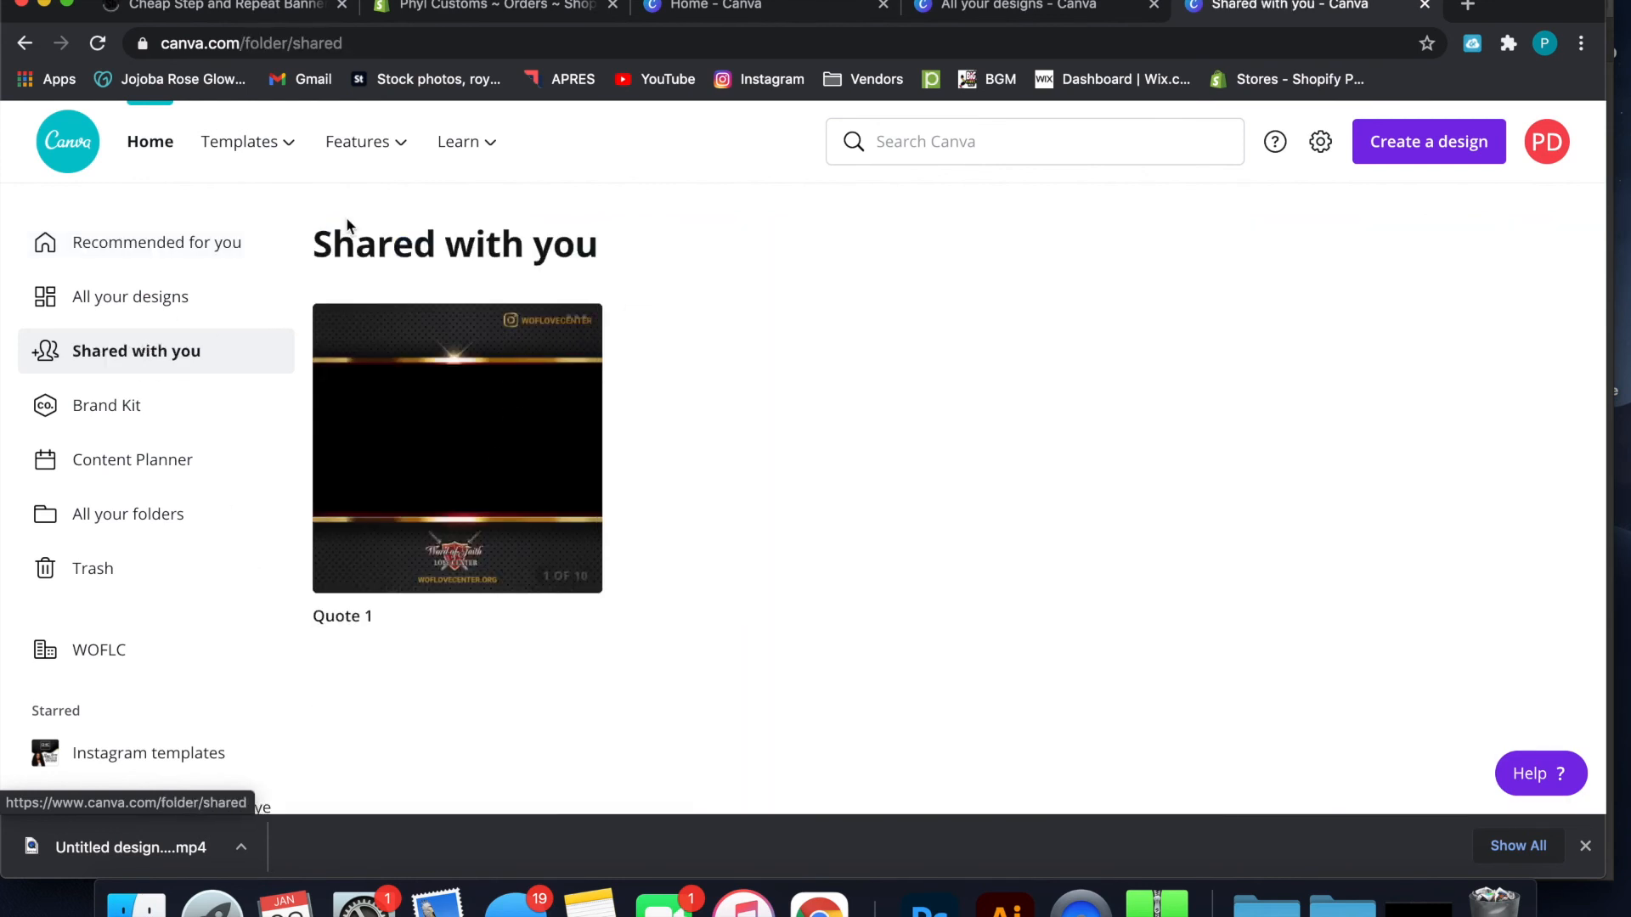
pyautogui.moveTo(397, 441)
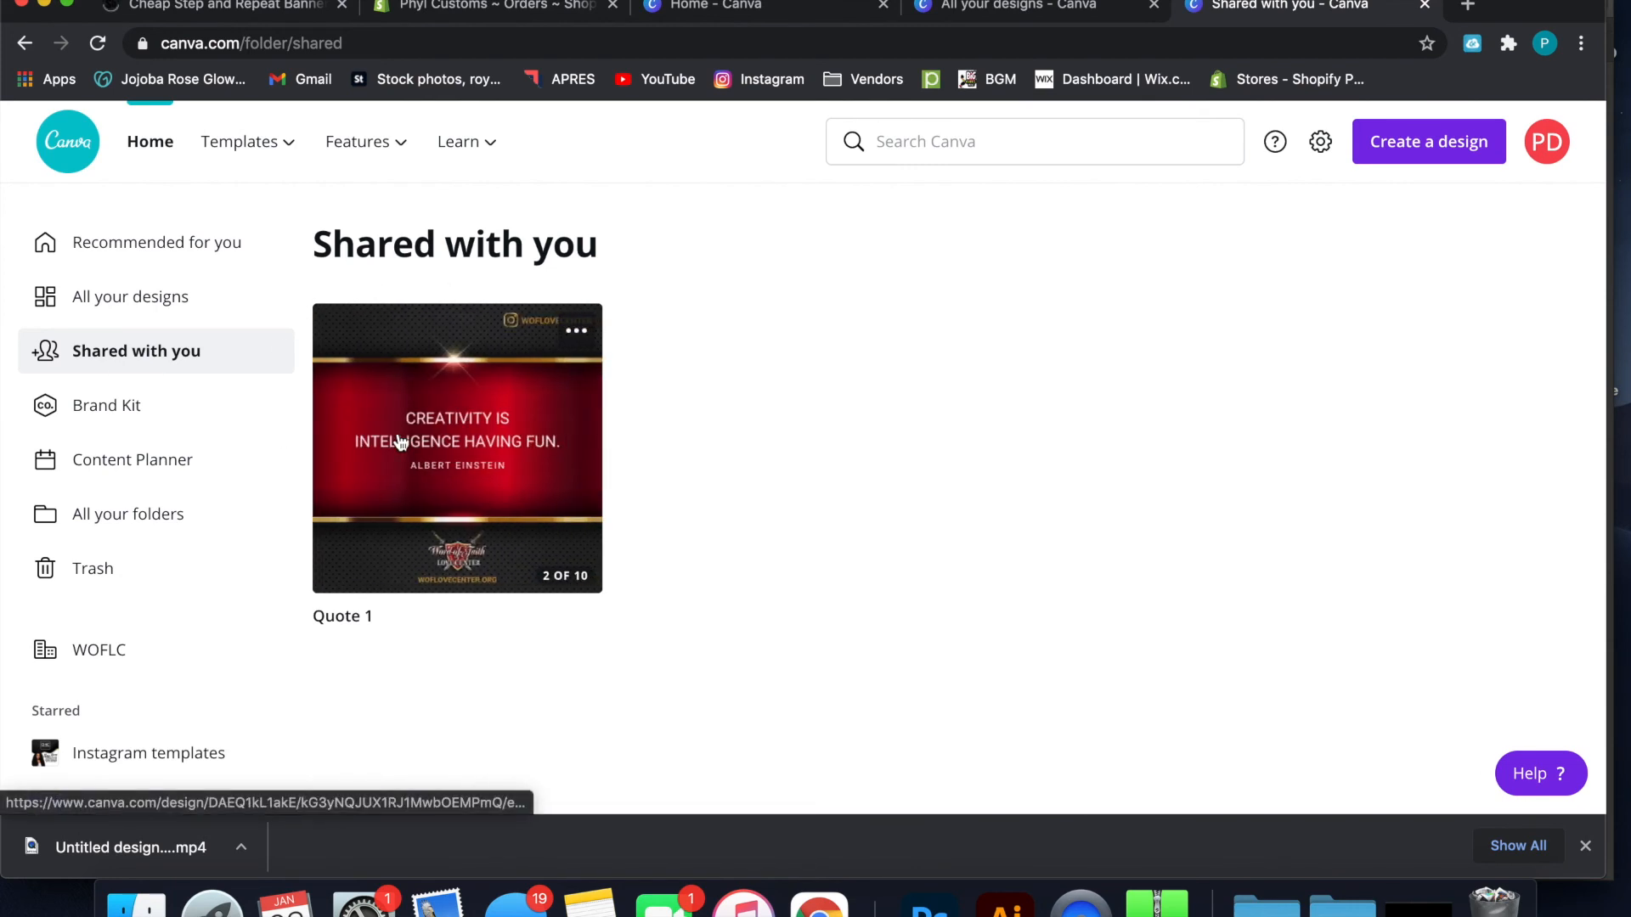
# Open the Brand Kit, dismiss its introductory tip and examine the brand logos
pyautogui.click(193, 415)
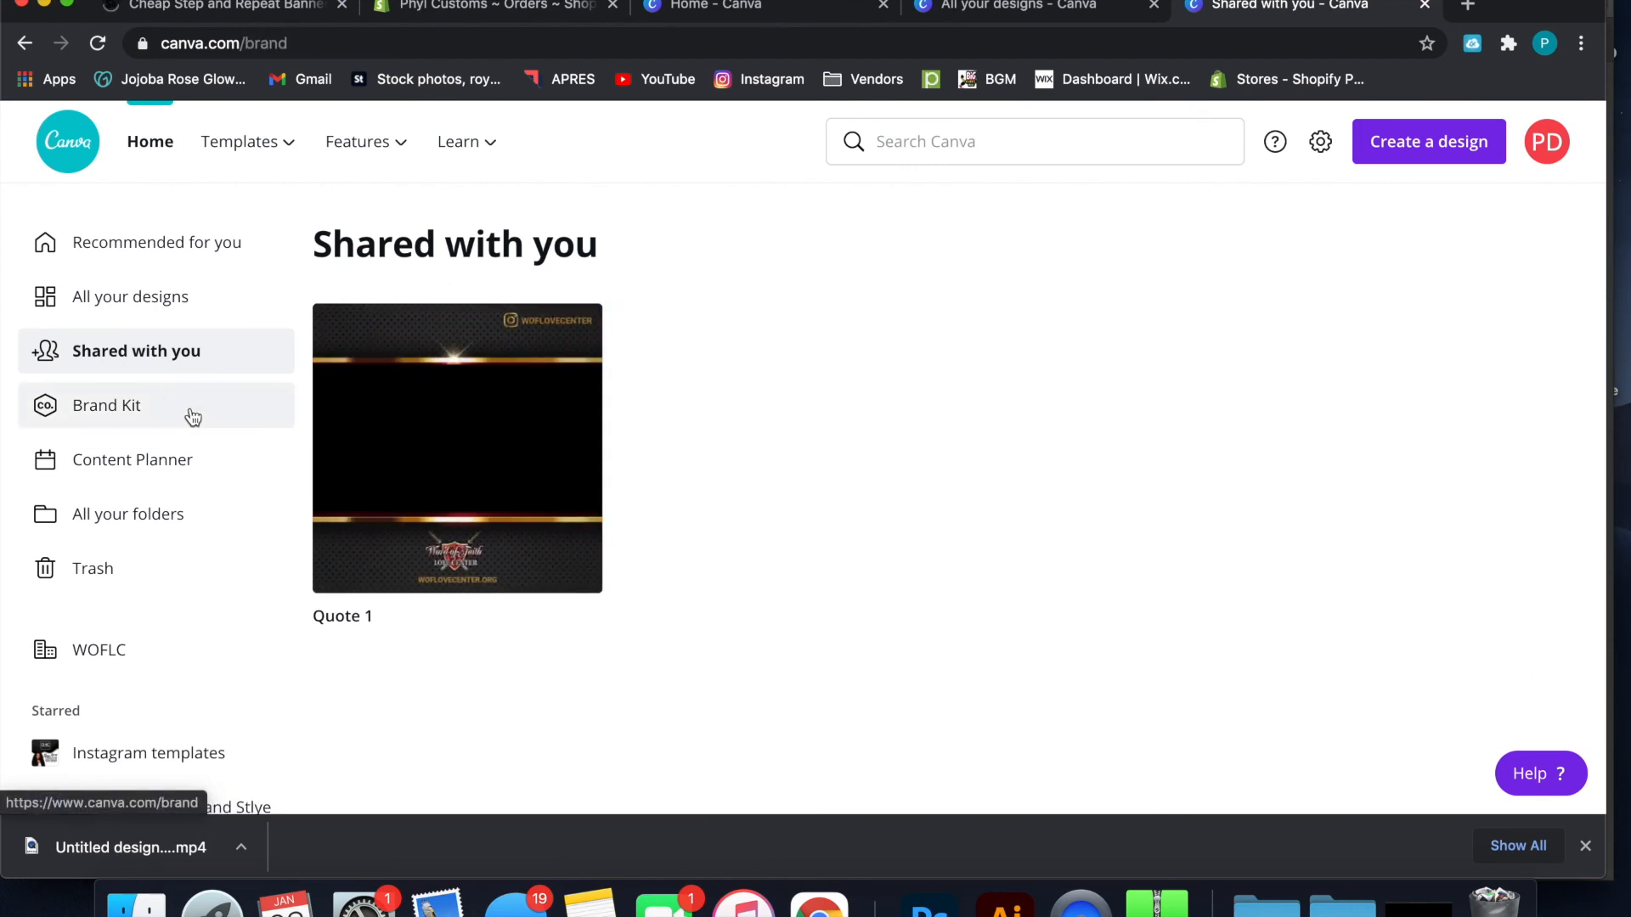
pyautogui.scroll(-2, 405, 448)
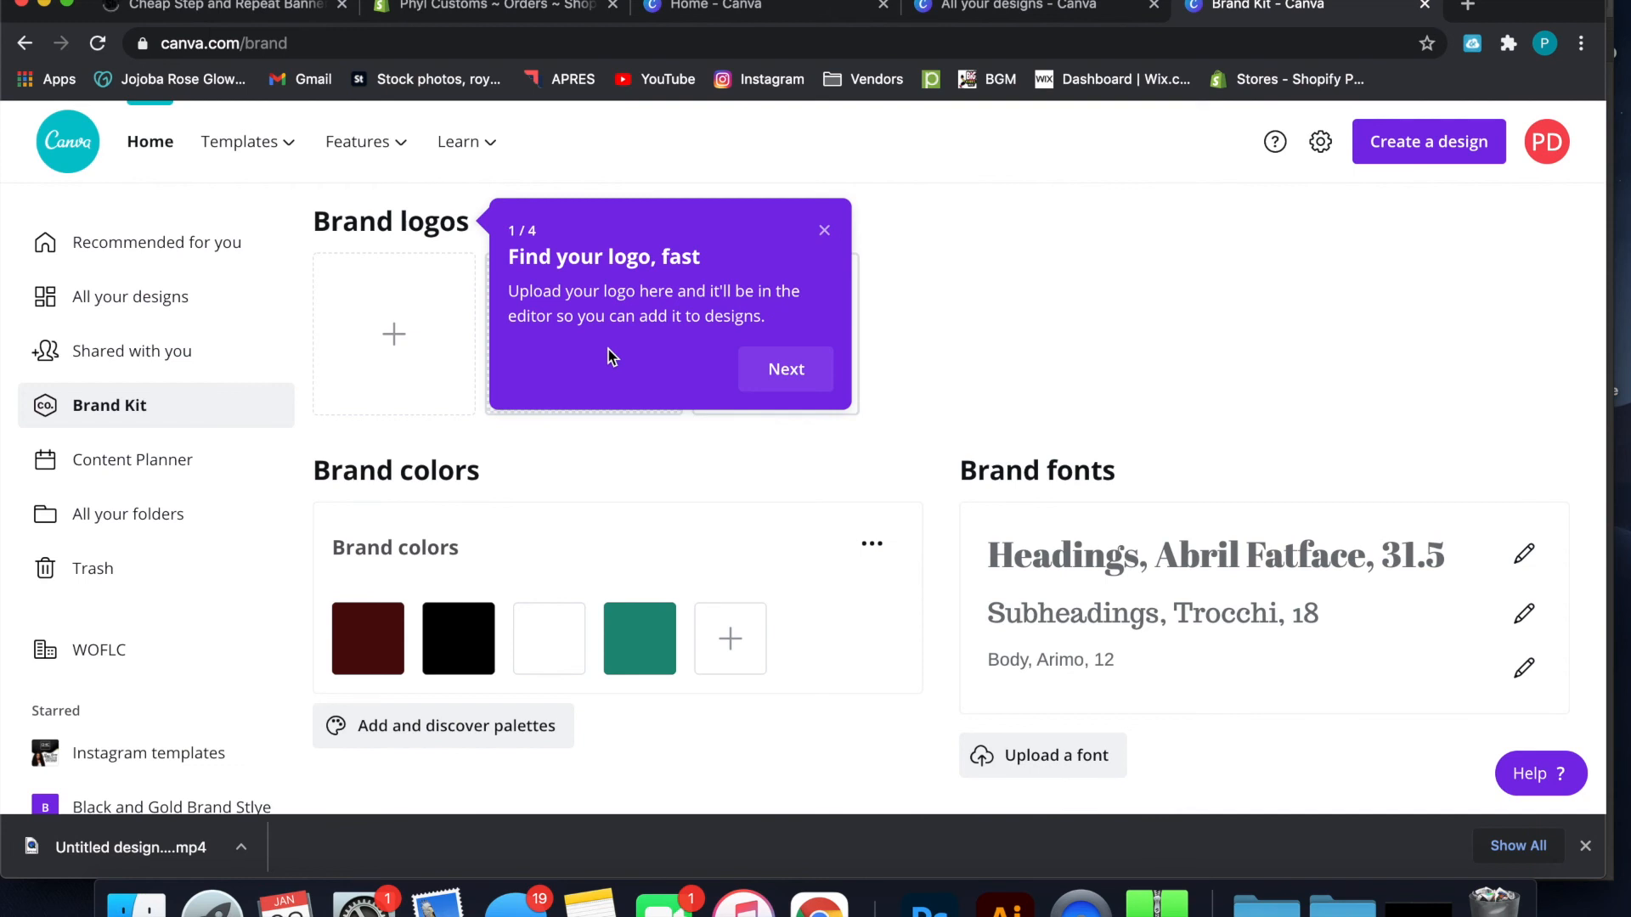
pyautogui.click(824, 231)
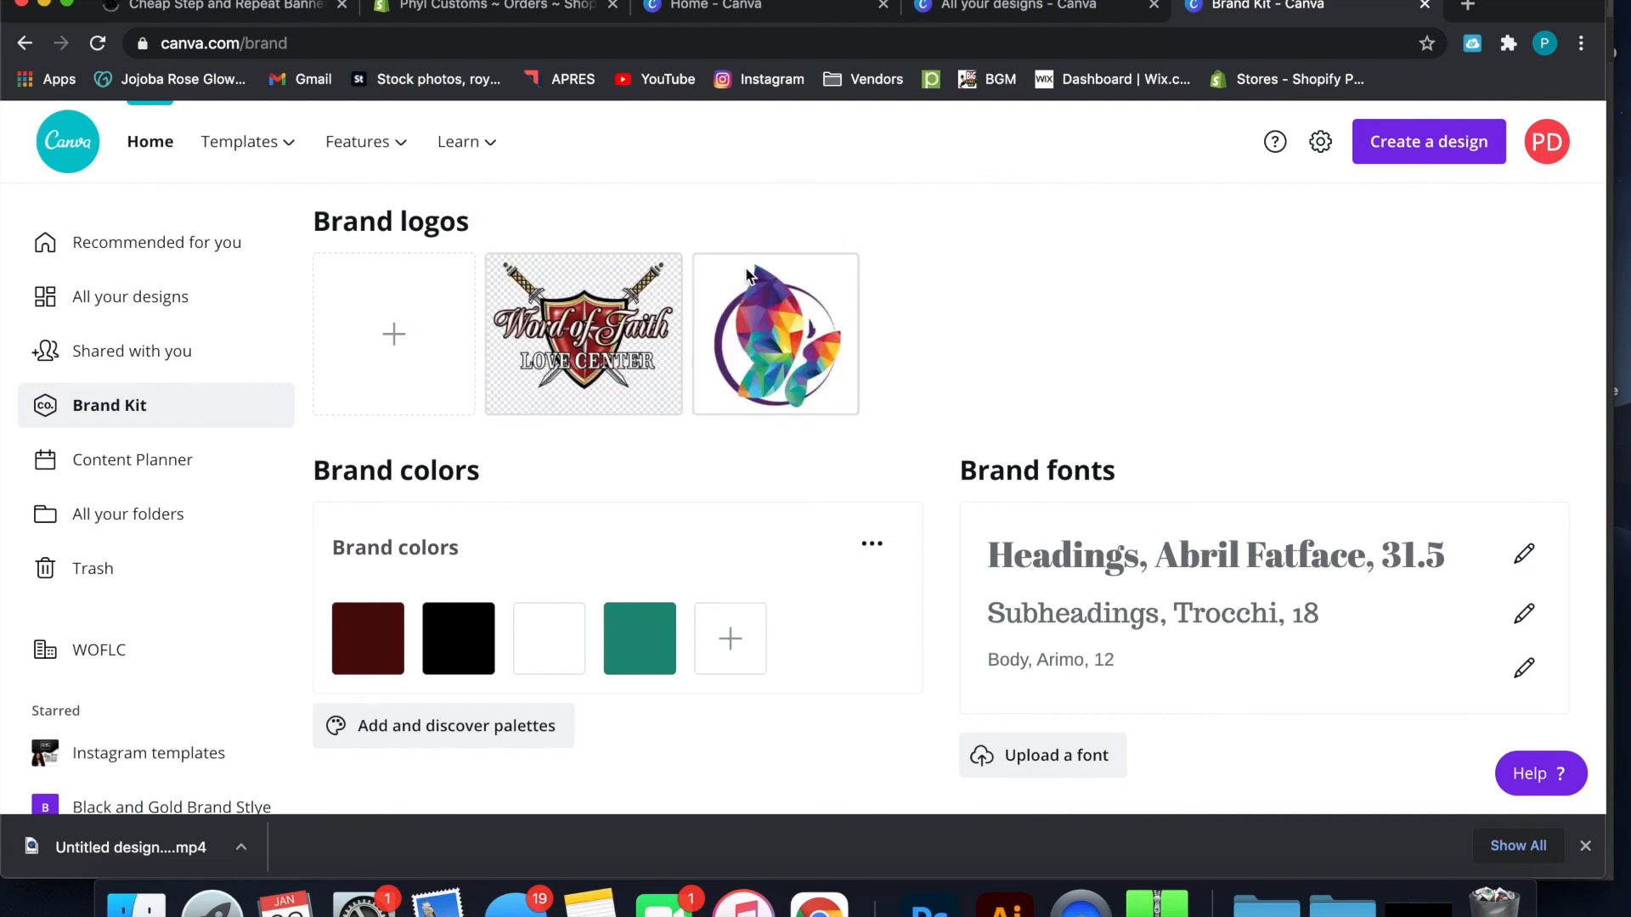
pyautogui.moveTo(775, 328)
# Add a red swatch with the hex code #A5362F to the brand colors
pyautogui.click(736, 638)
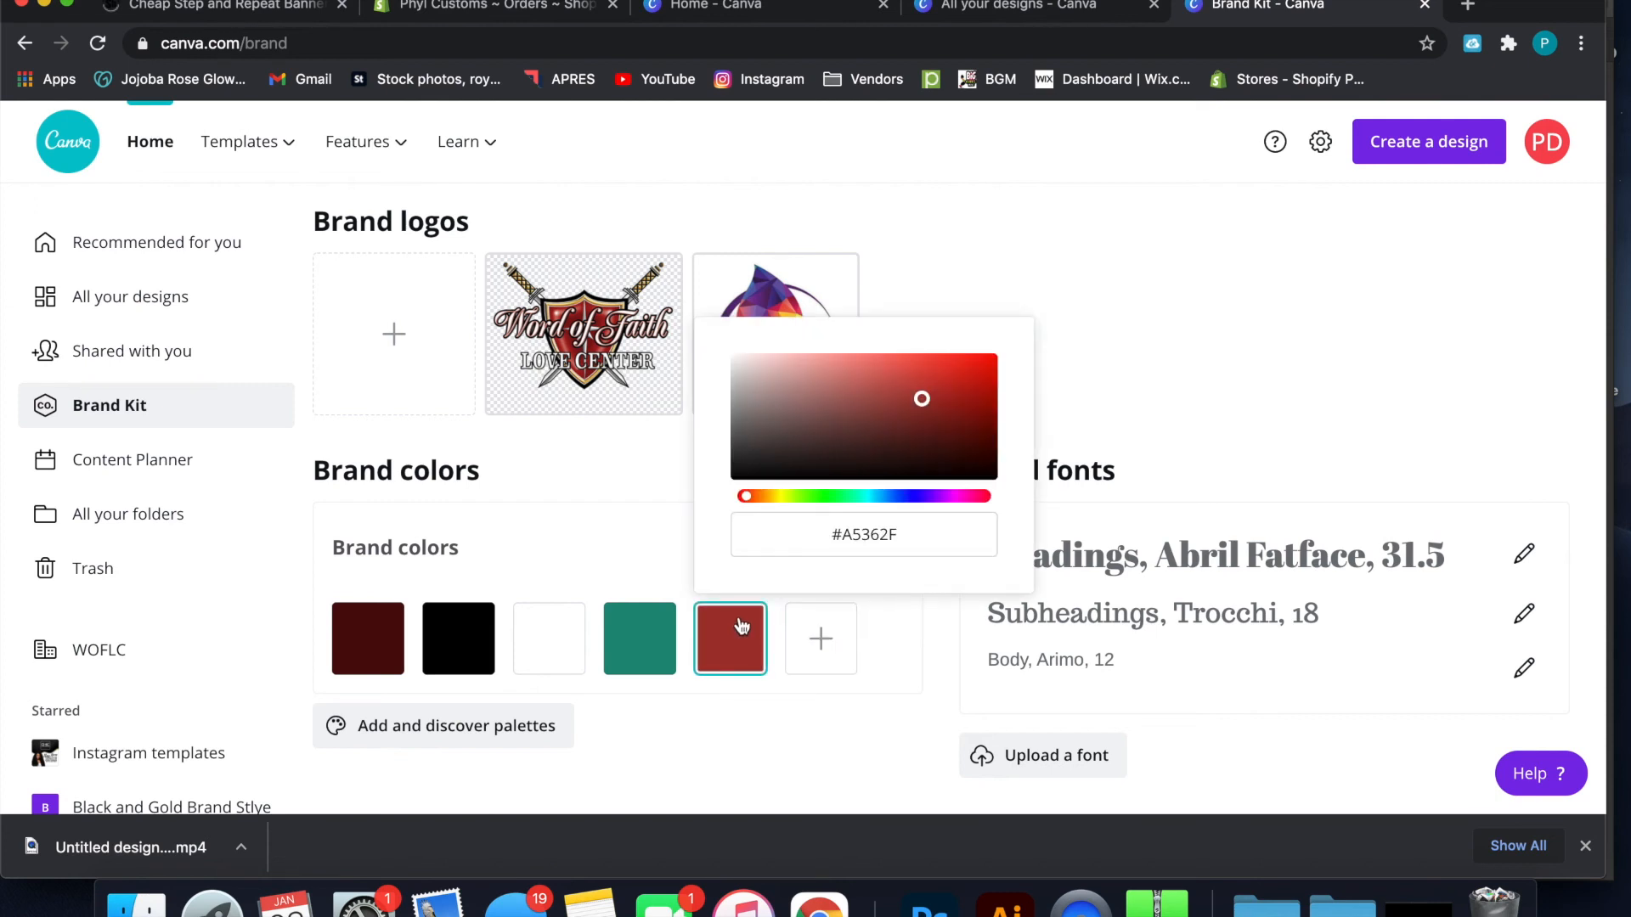
pyautogui.click(841, 536)
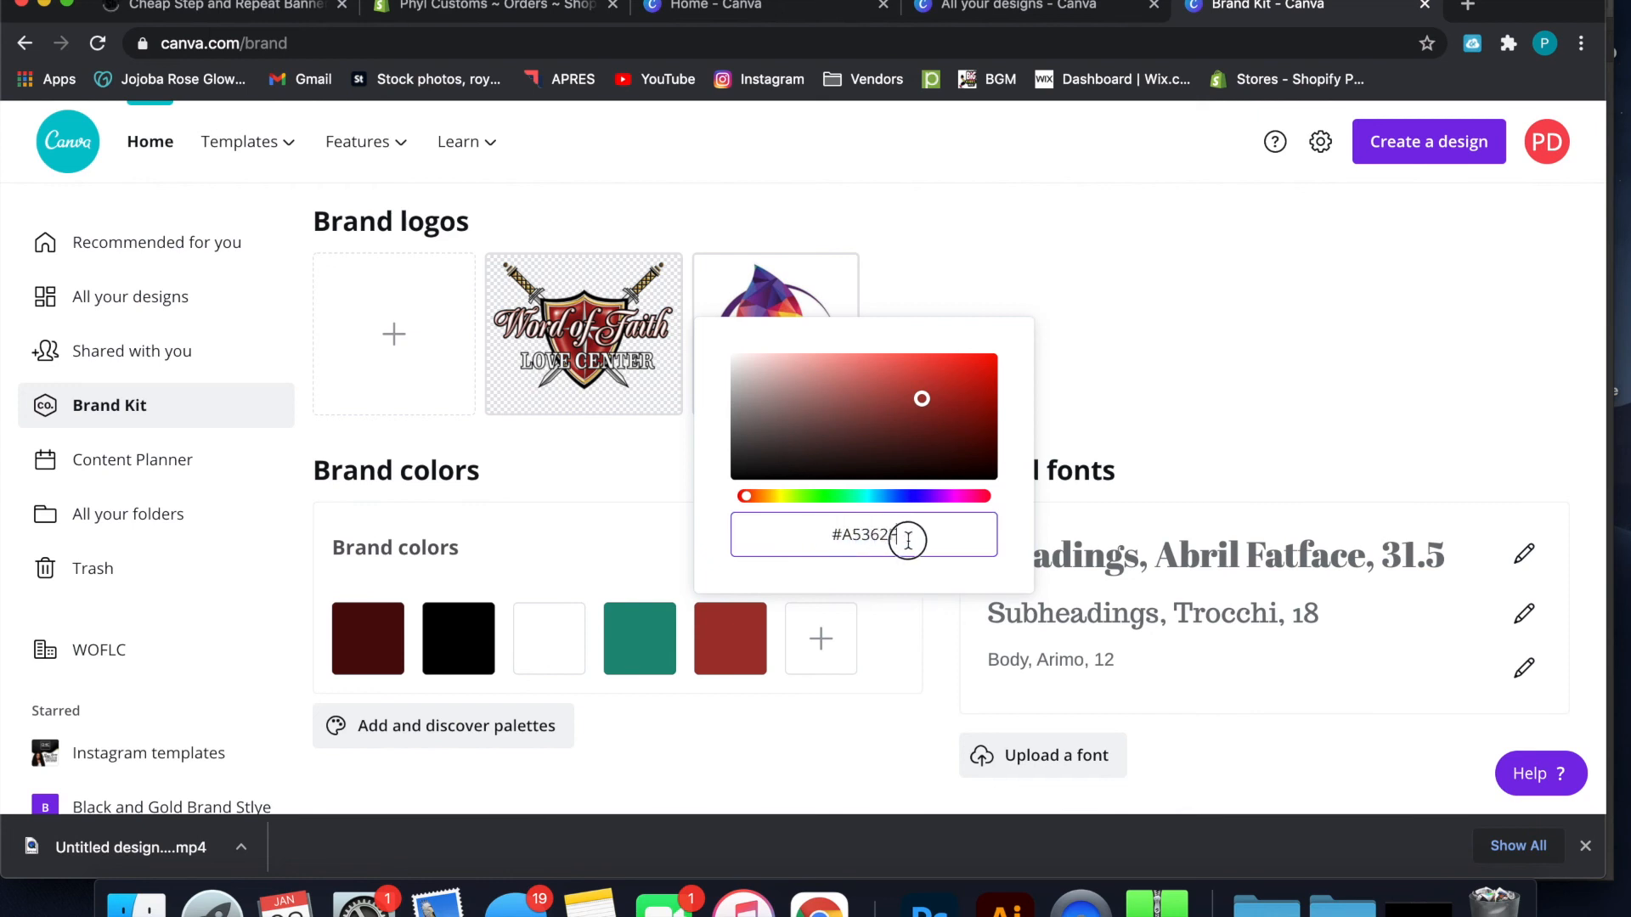
pyautogui.click(891, 599)
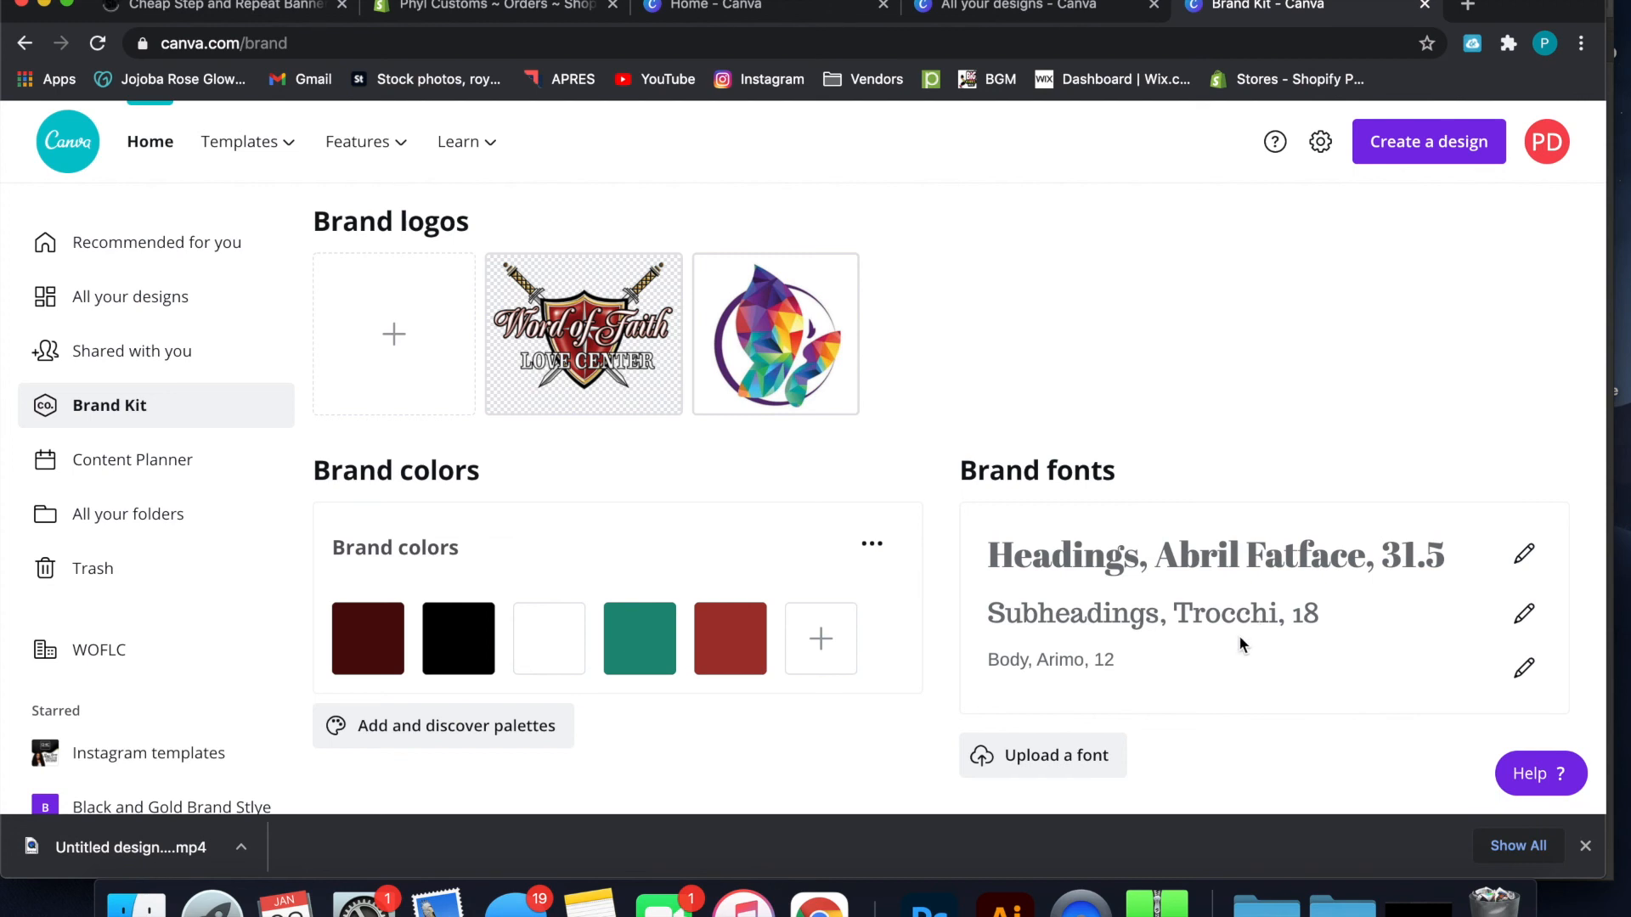
# Open the brand font upload, look through the Desktop files and close it without uploading anything
pyautogui.click(1099, 763)
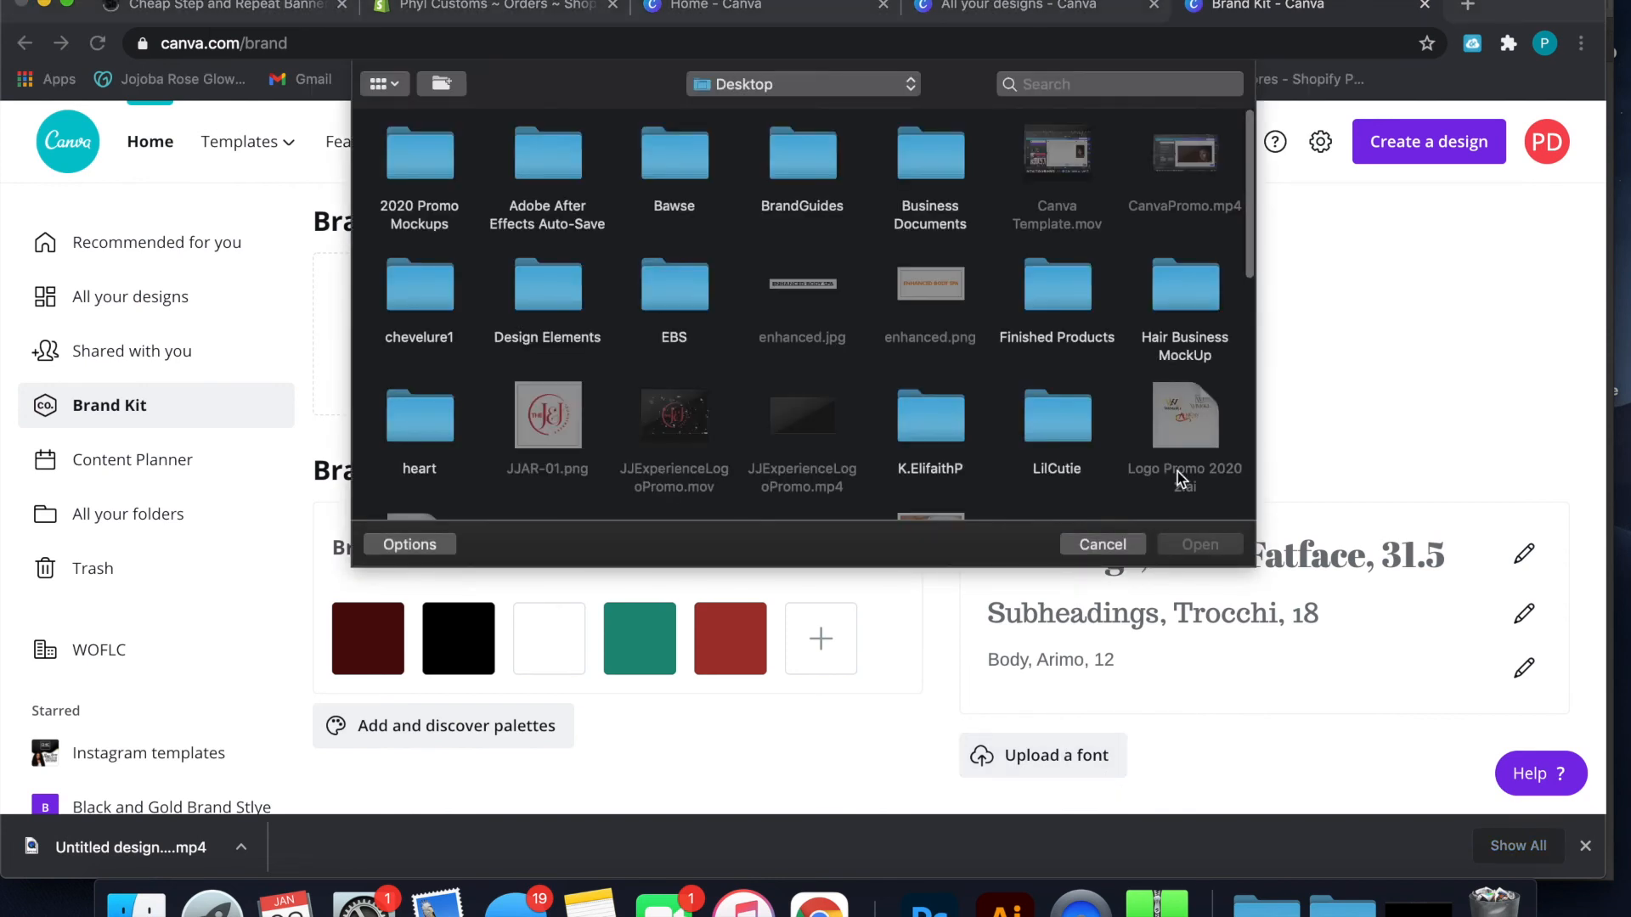
pyautogui.scroll(-5, 1178, 472)
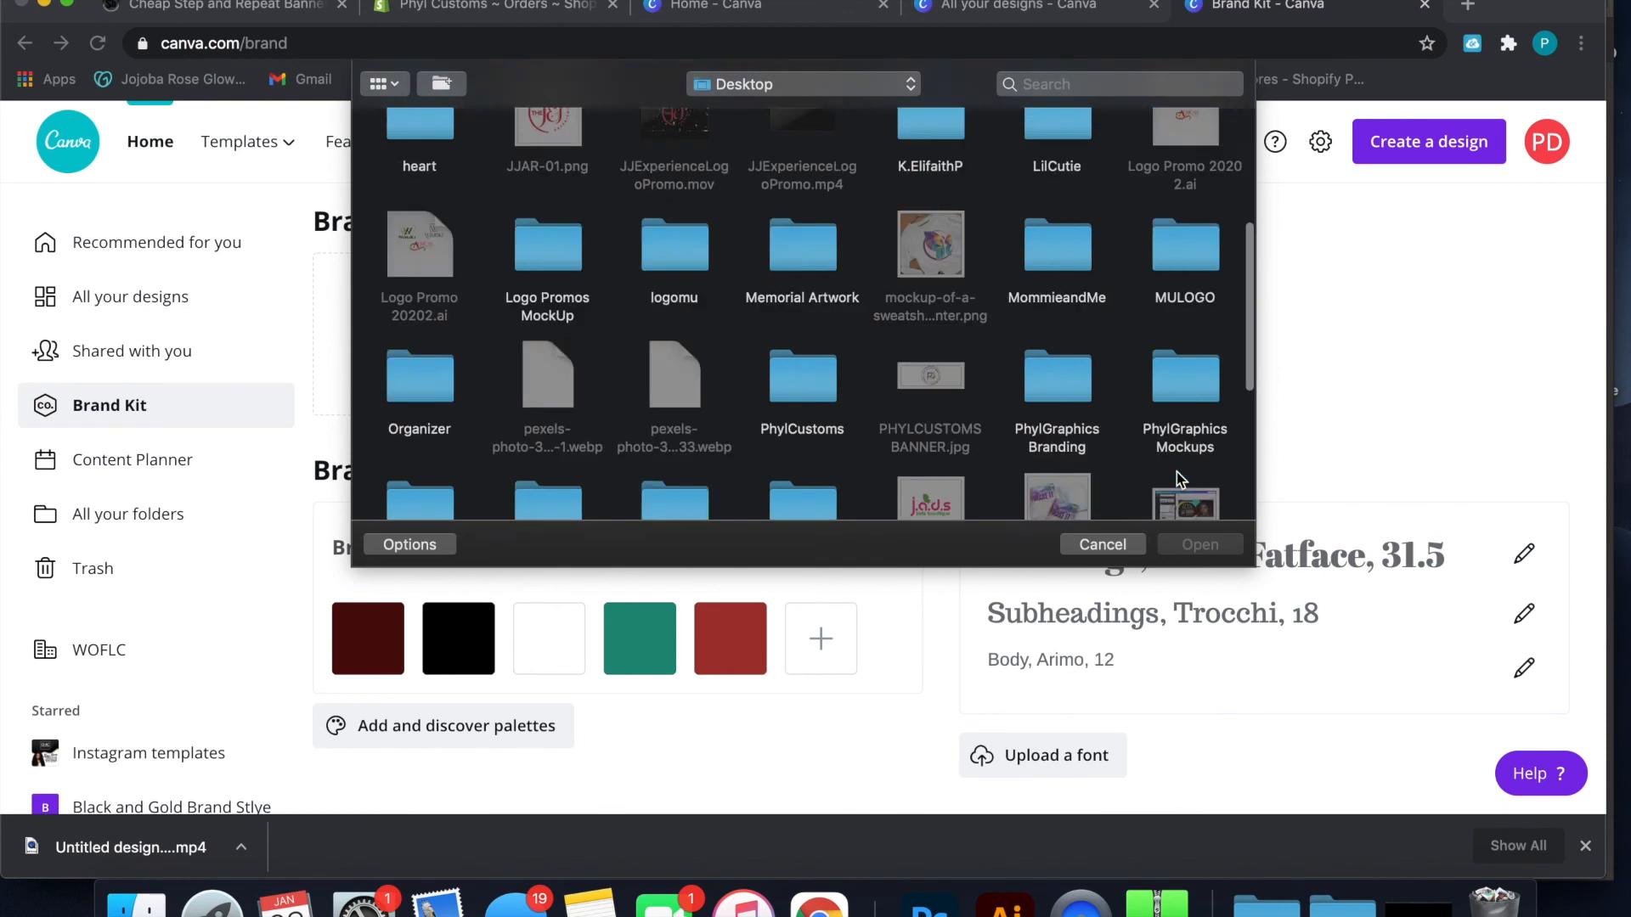
pyautogui.scroll(-2, 1176, 471)
pyautogui.click(1125, 550)
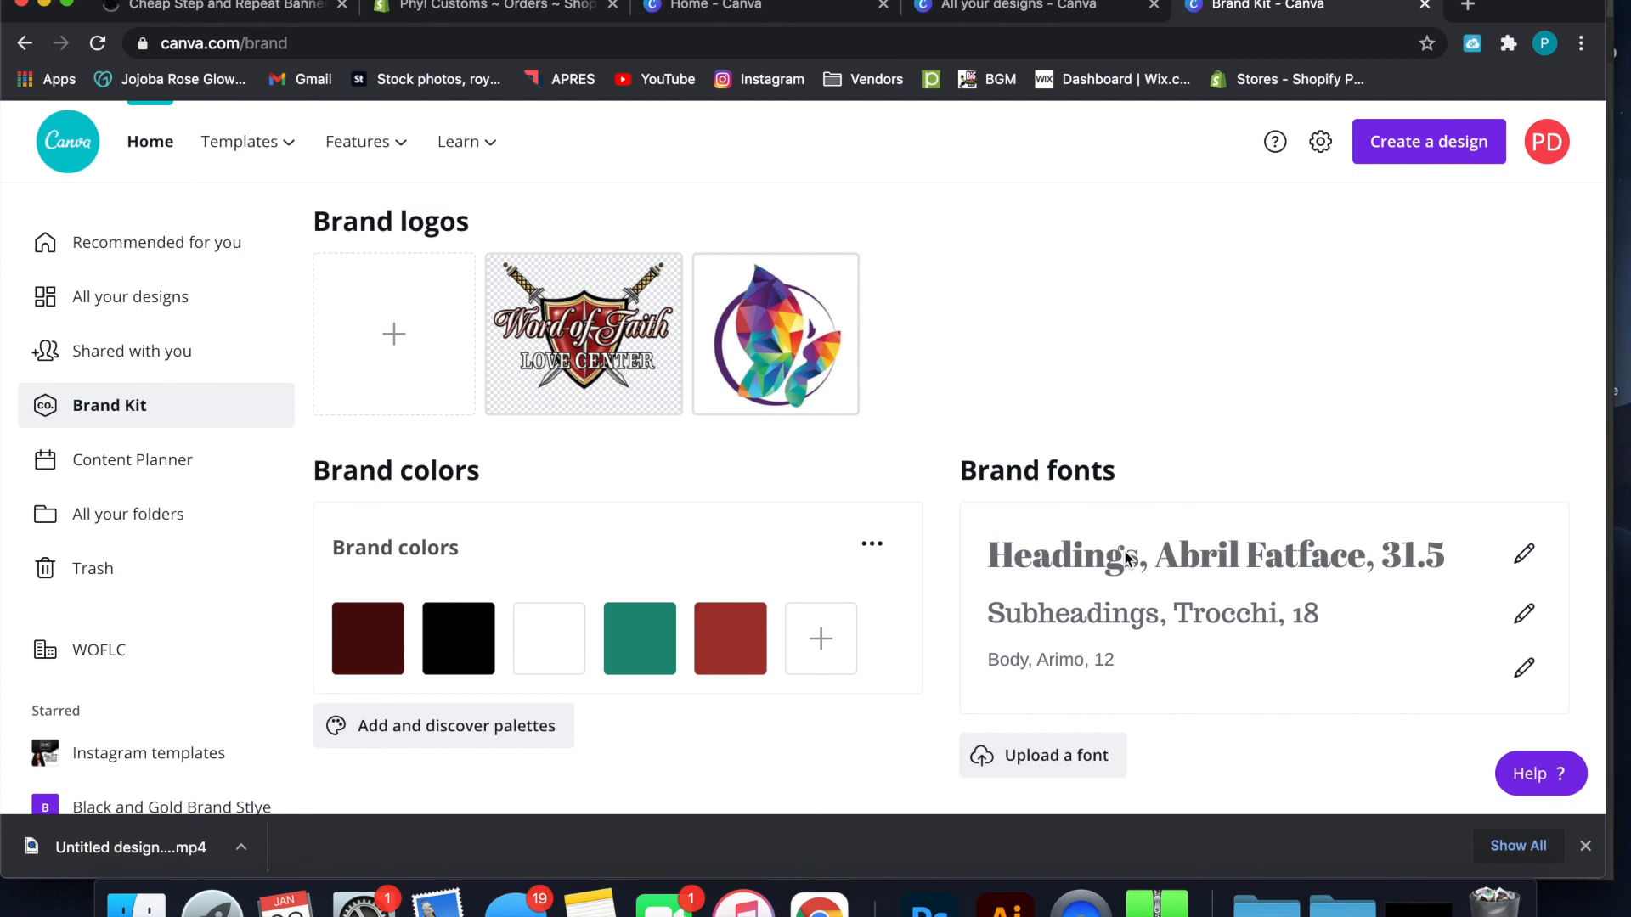
# Open the Content Planner and look through the January 2021 calendar
pyautogui.click(192, 457)
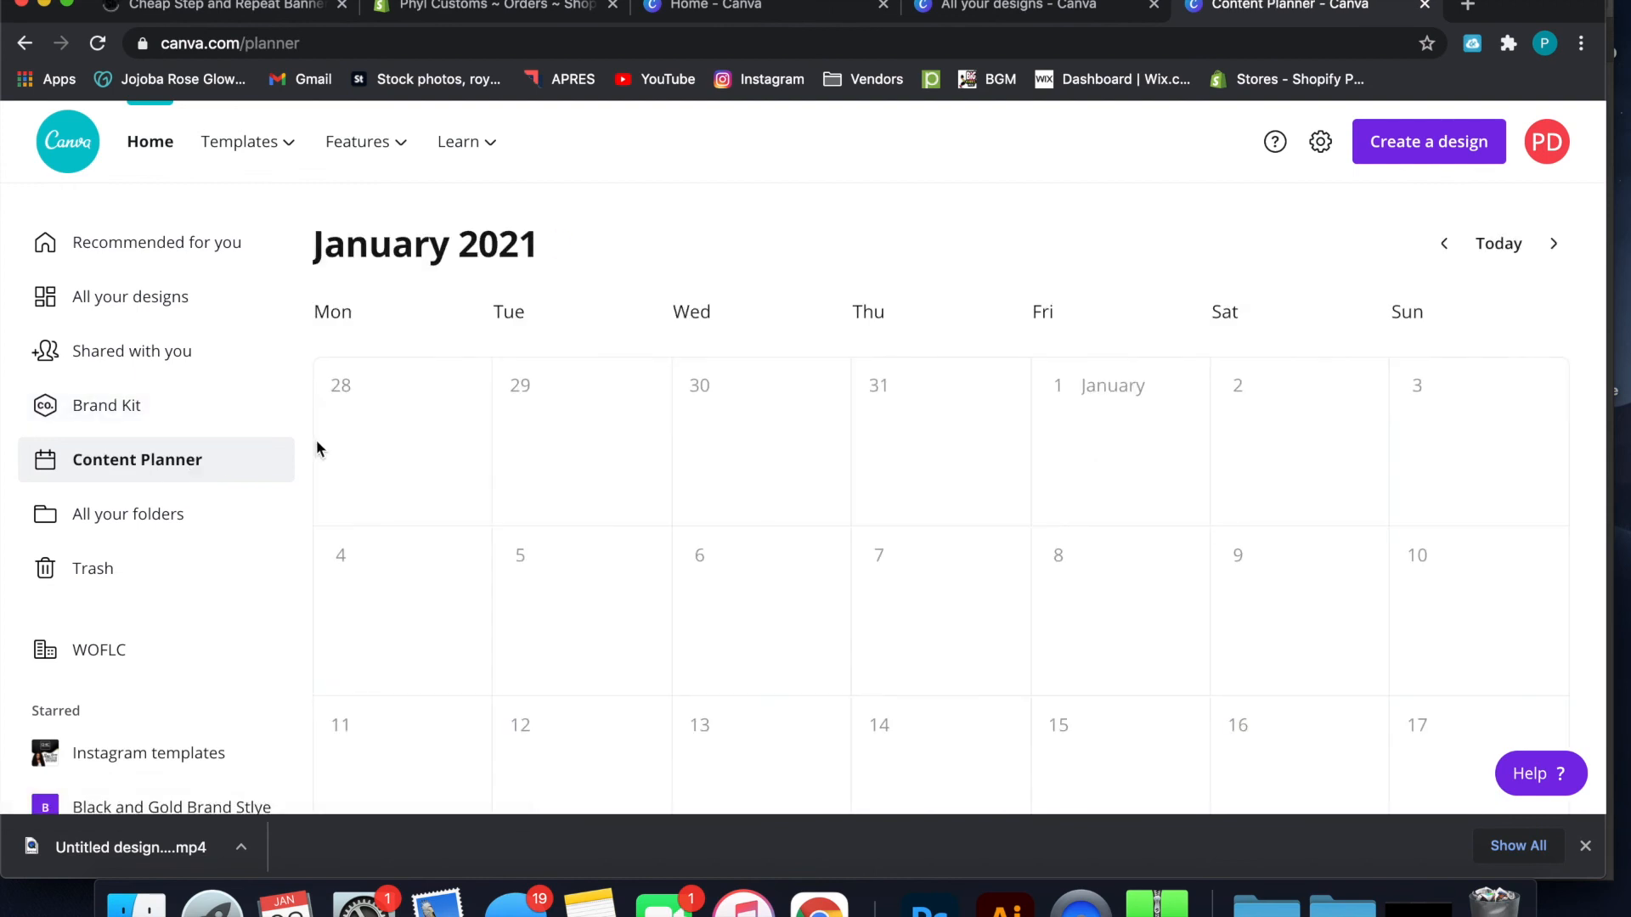
pyautogui.scroll(-2, 675, 363)
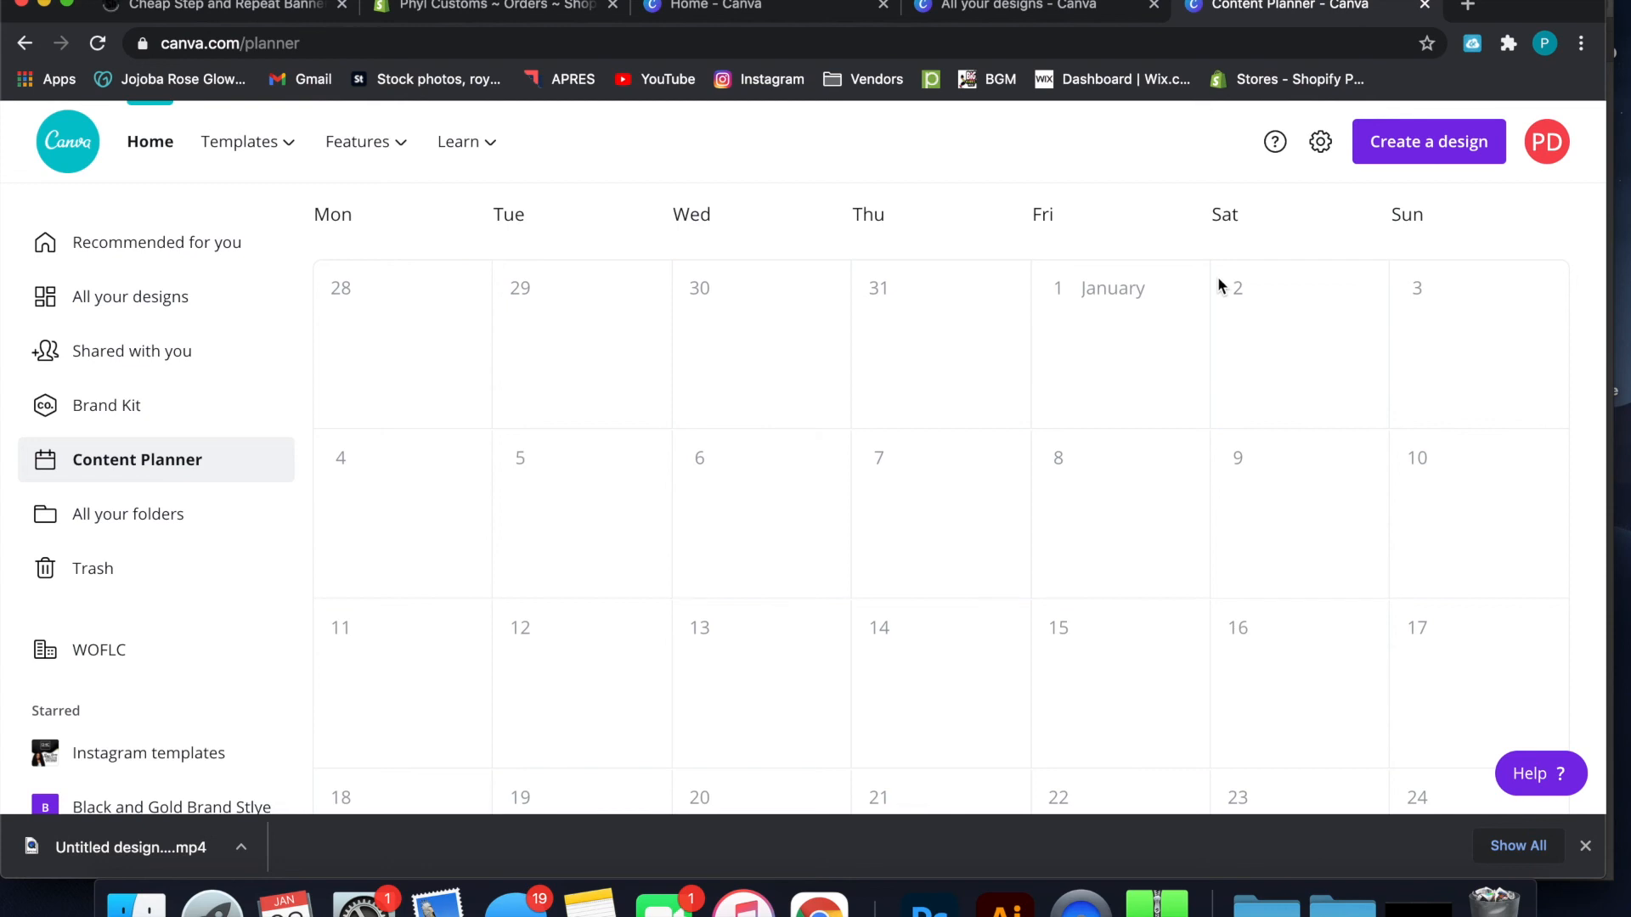
pyautogui.scroll(-4, 1154, 440)
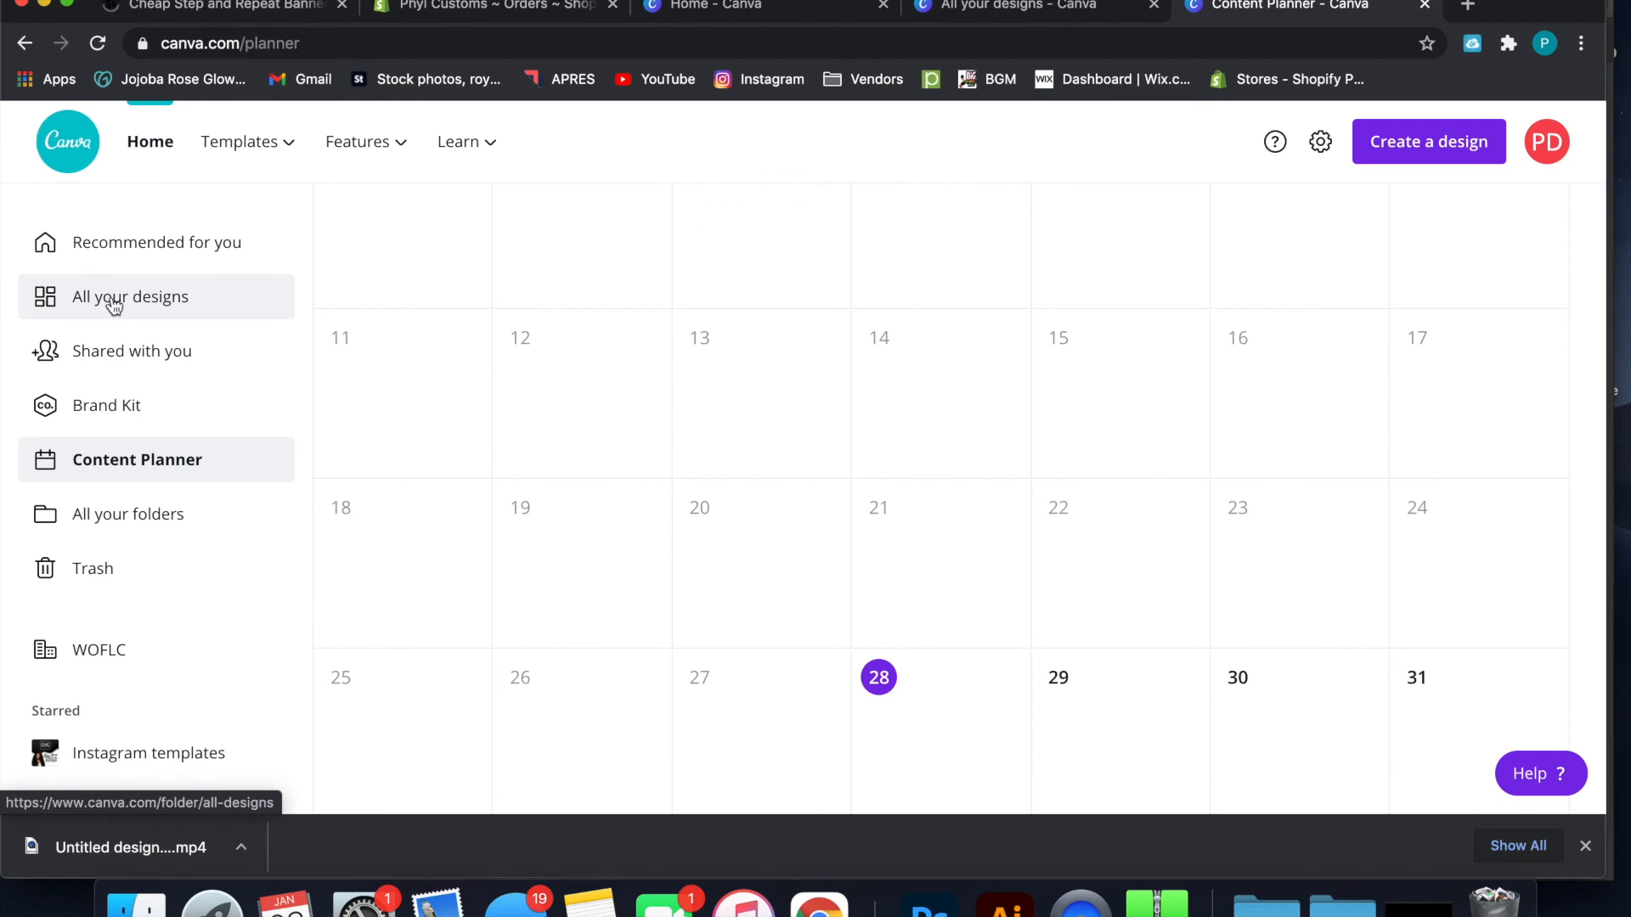
# Create a new folder named "YouTube Tutorials" among the account's folders
pyautogui.click(123, 514)
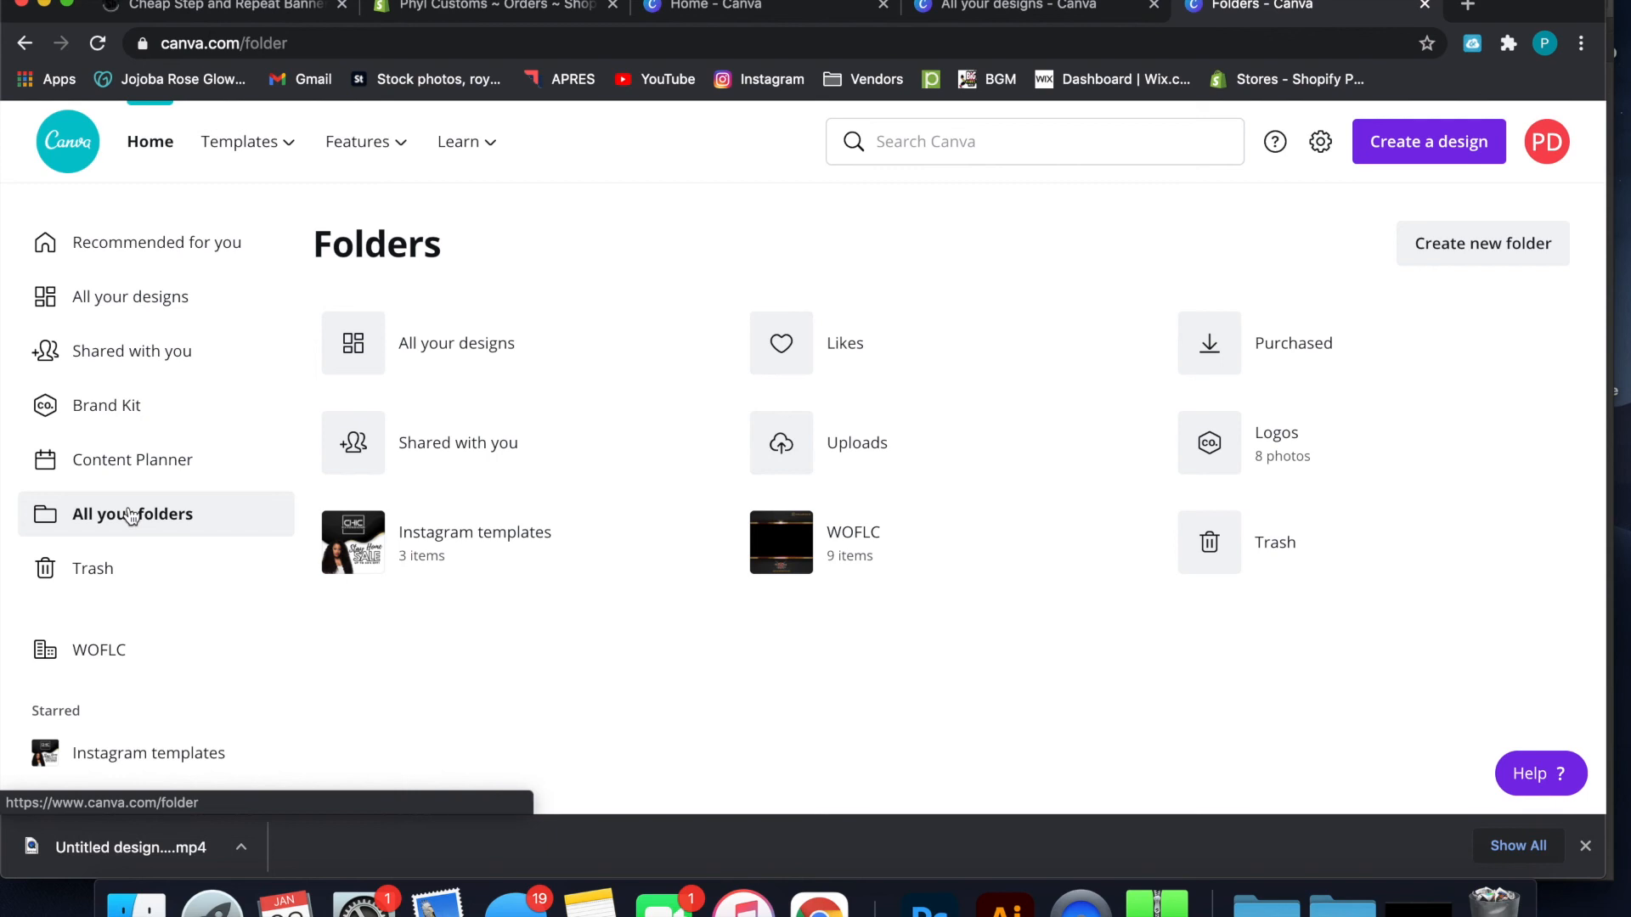
pyautogui.click(1438, 246)
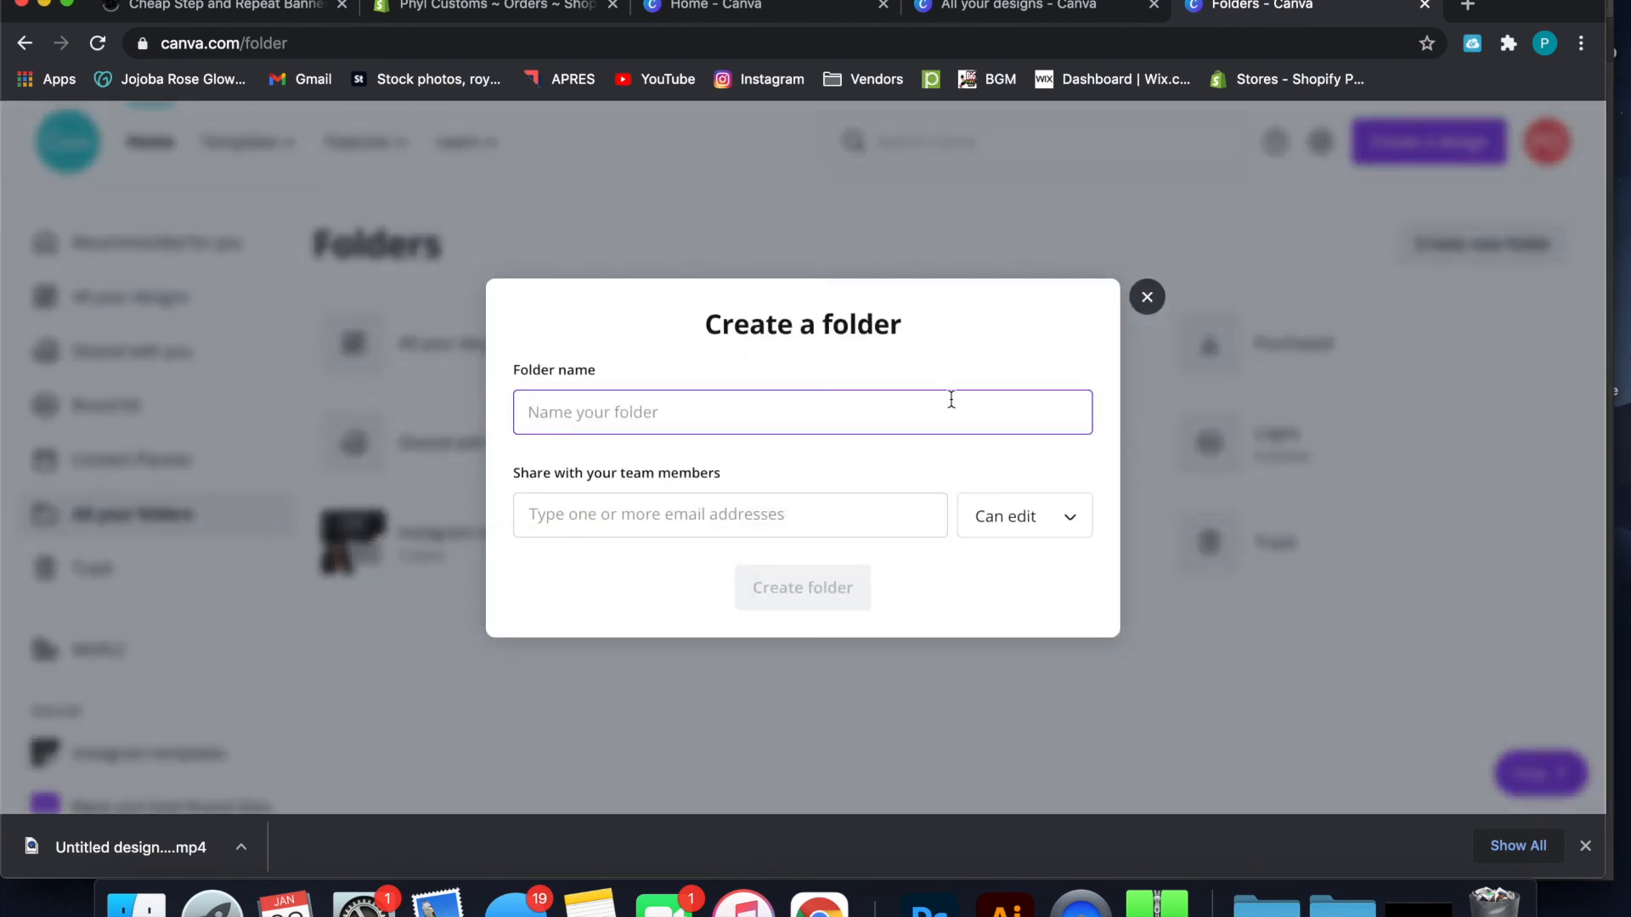
pyautogui.write('Yout')
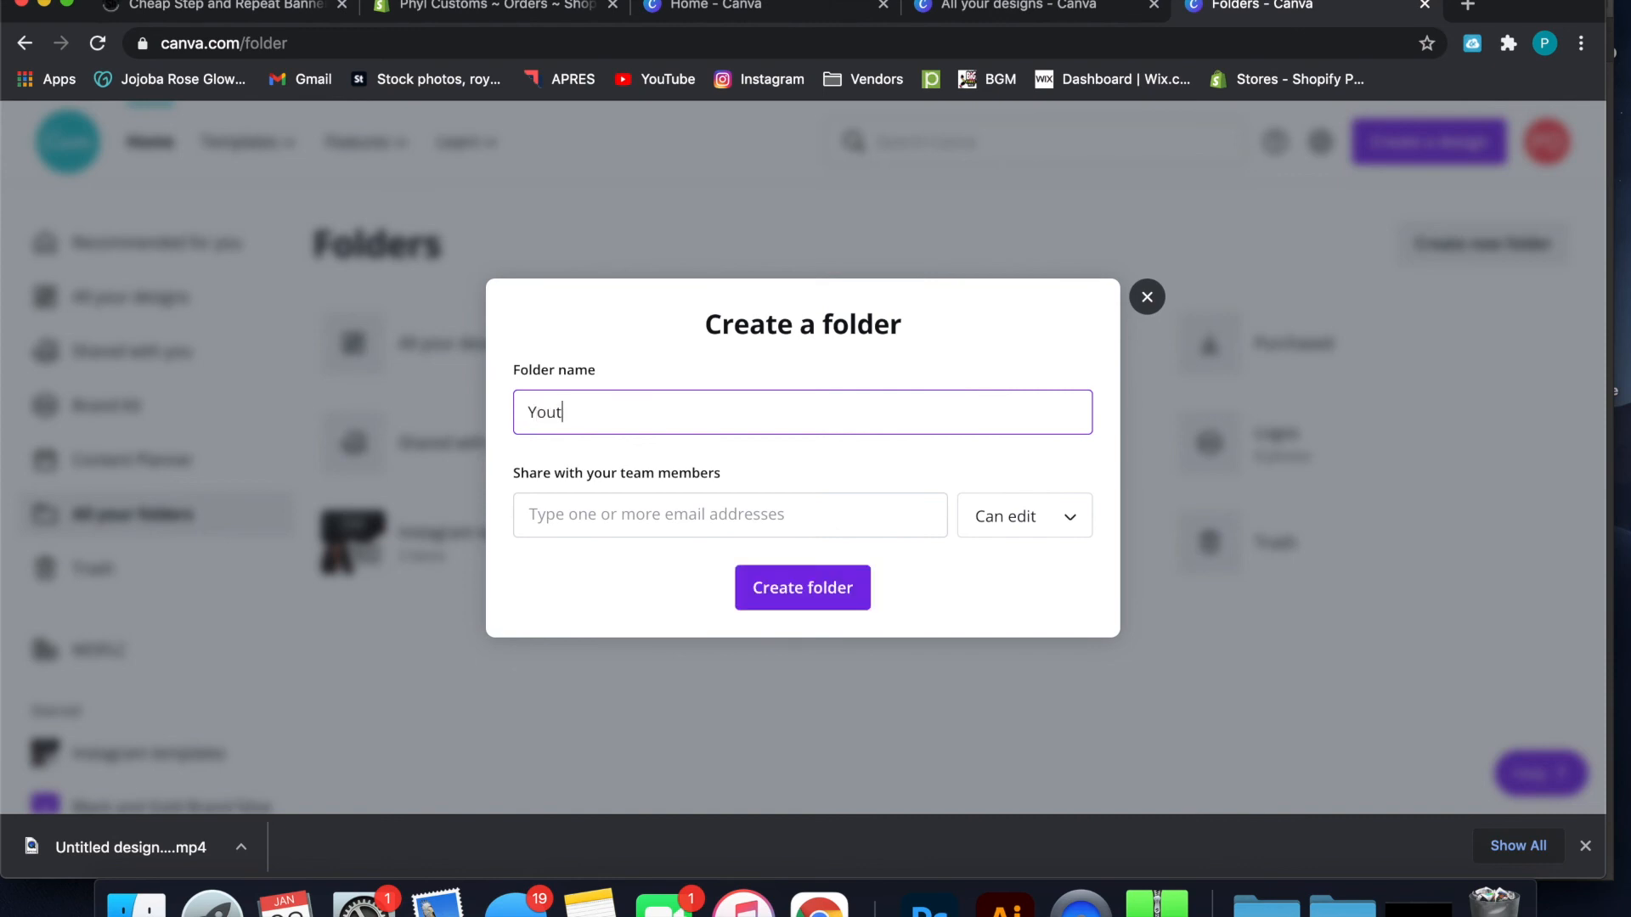
pyautogui.press('BackSpace')
pyautogui.write('Tube Tutorials')
pyautogui.click(814, 600)
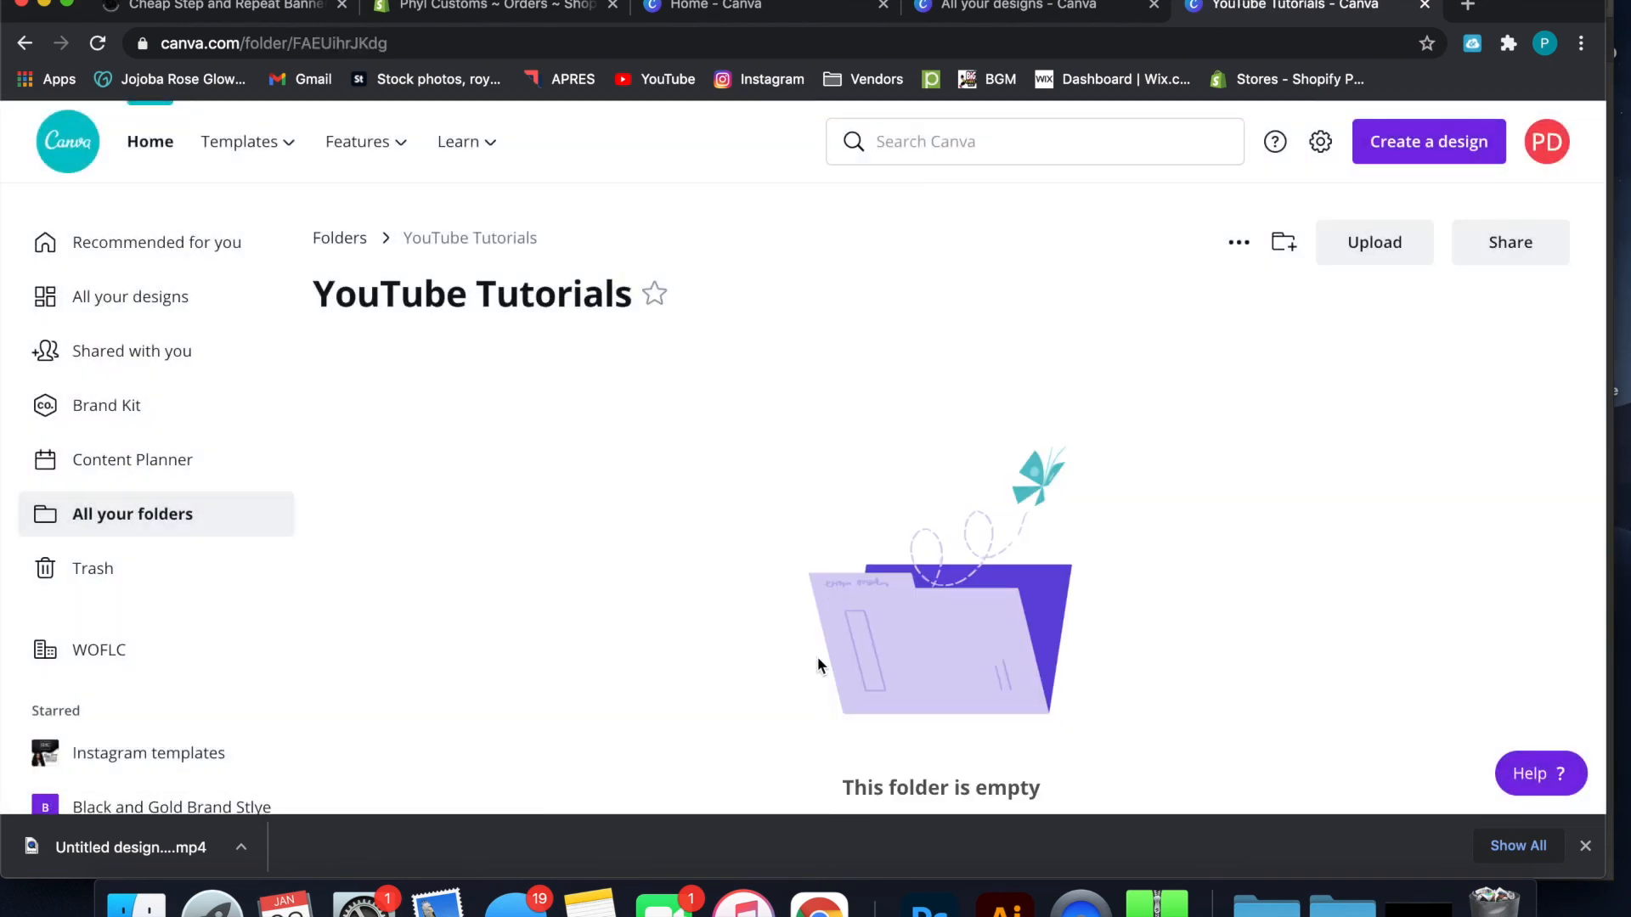
pyautogui.scroll(-2, 817, 656)
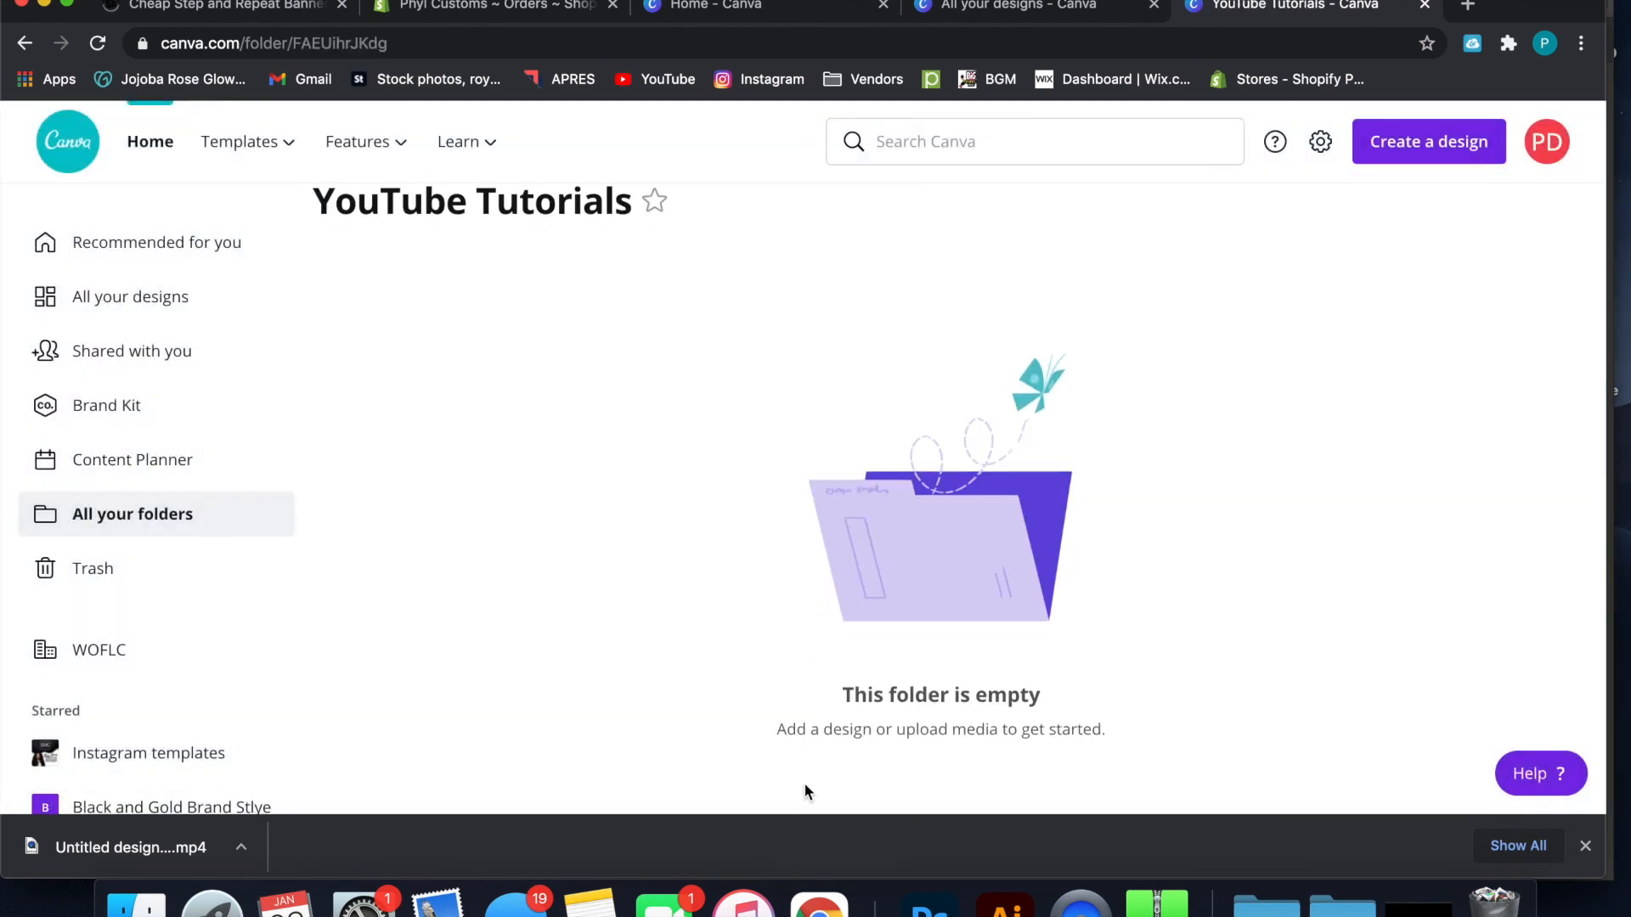
# Return to the overview of all folders and look through the folder list and starred items
pyautogui.click(88, 525)
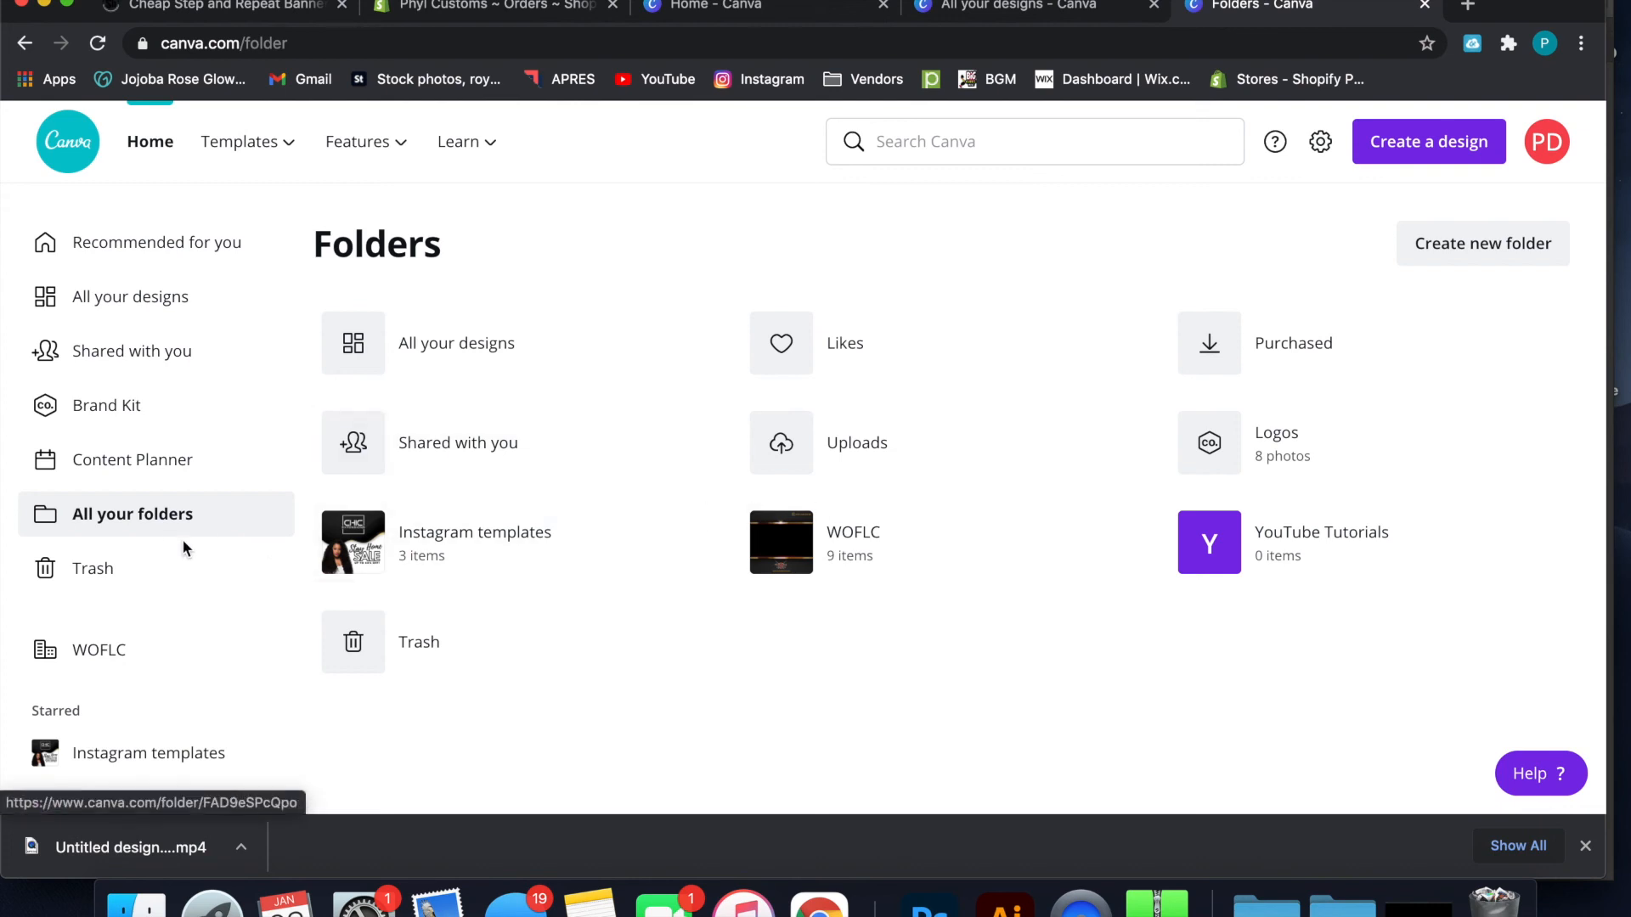
pyautogui.scroll(-3, 183, 556)
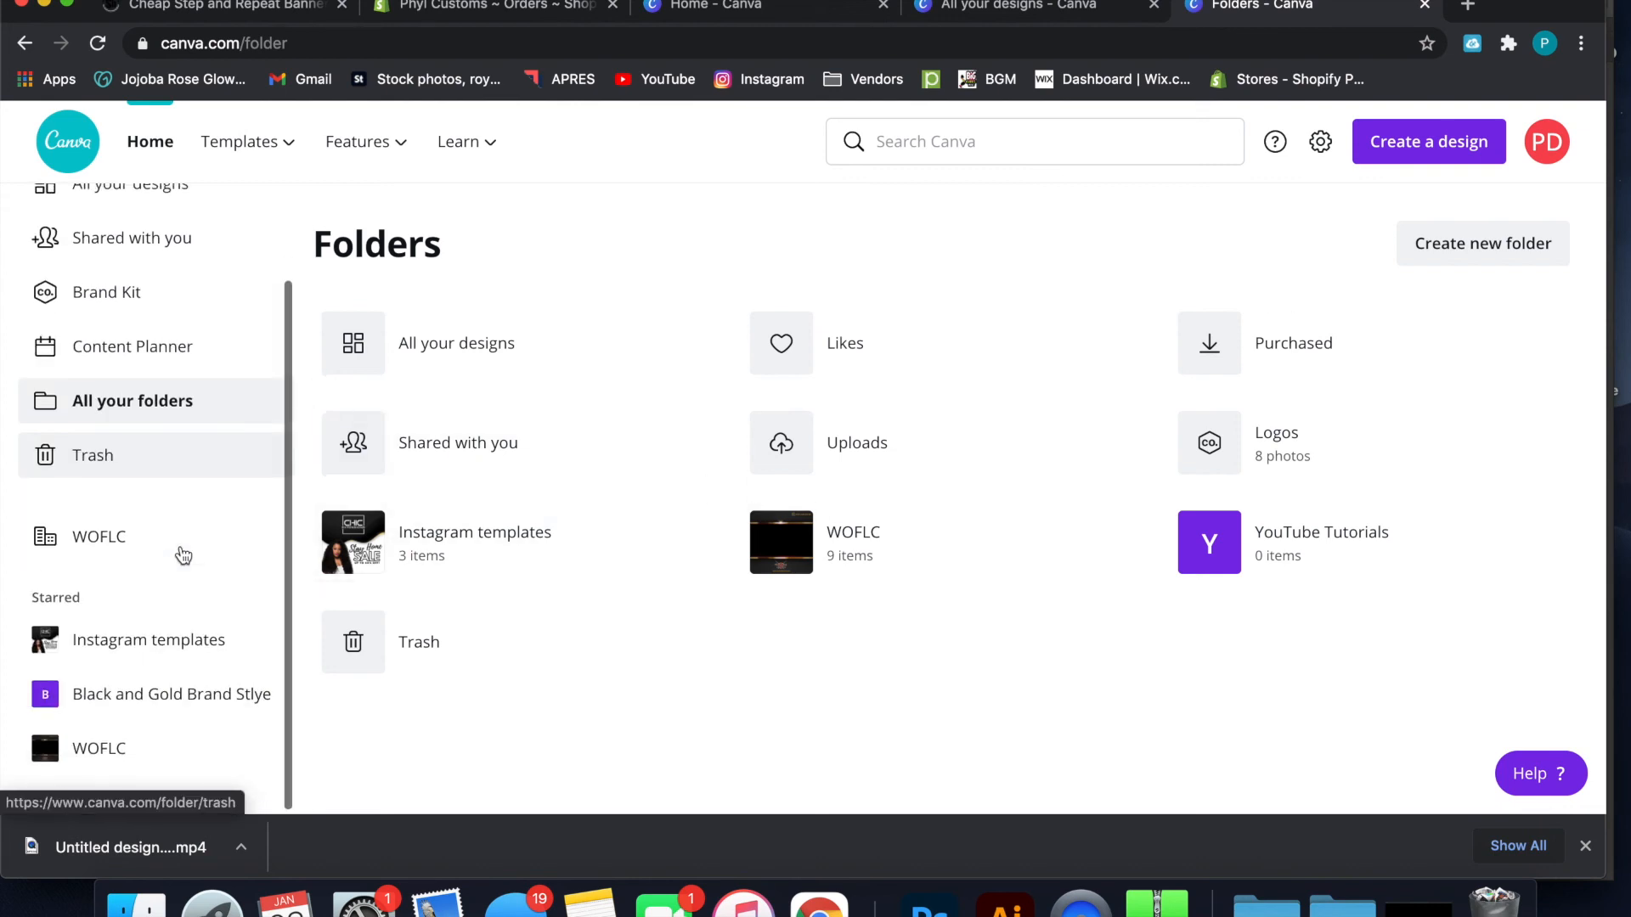
pyautogui.scroll(2, 183, 556)
pyautogui.scroll(1, 184, 557)
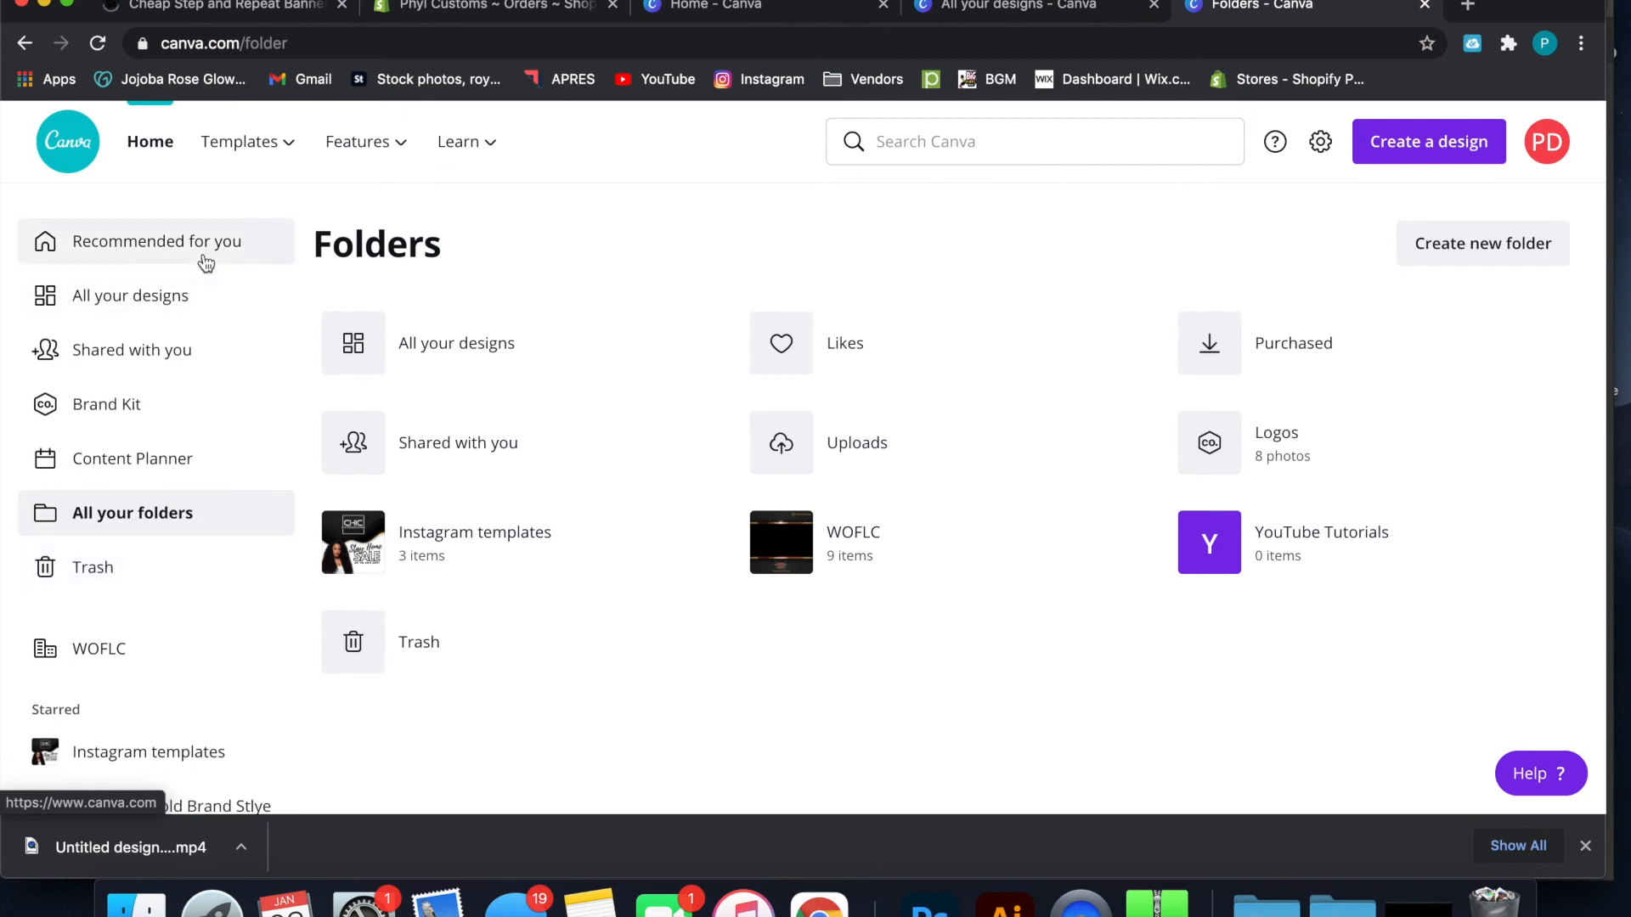
# Return to the home page and look through the recent designs and the Instagram, Facebook and poster templates
pyautogui.click(156, 149)
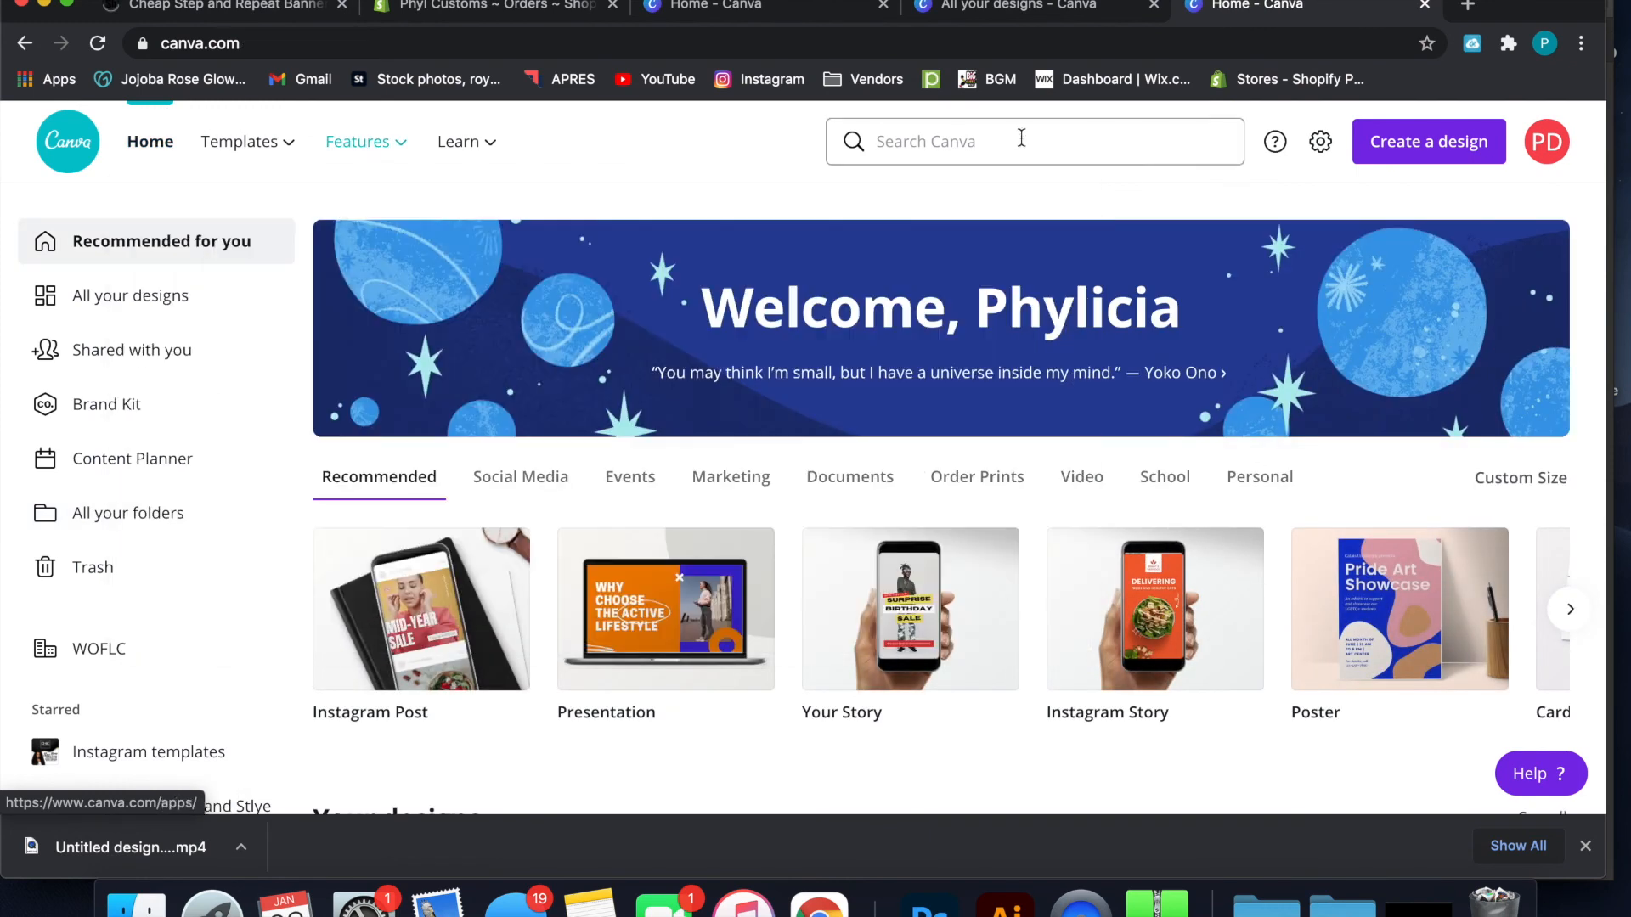
pyautogui.scroll(-6, 1119, 204)
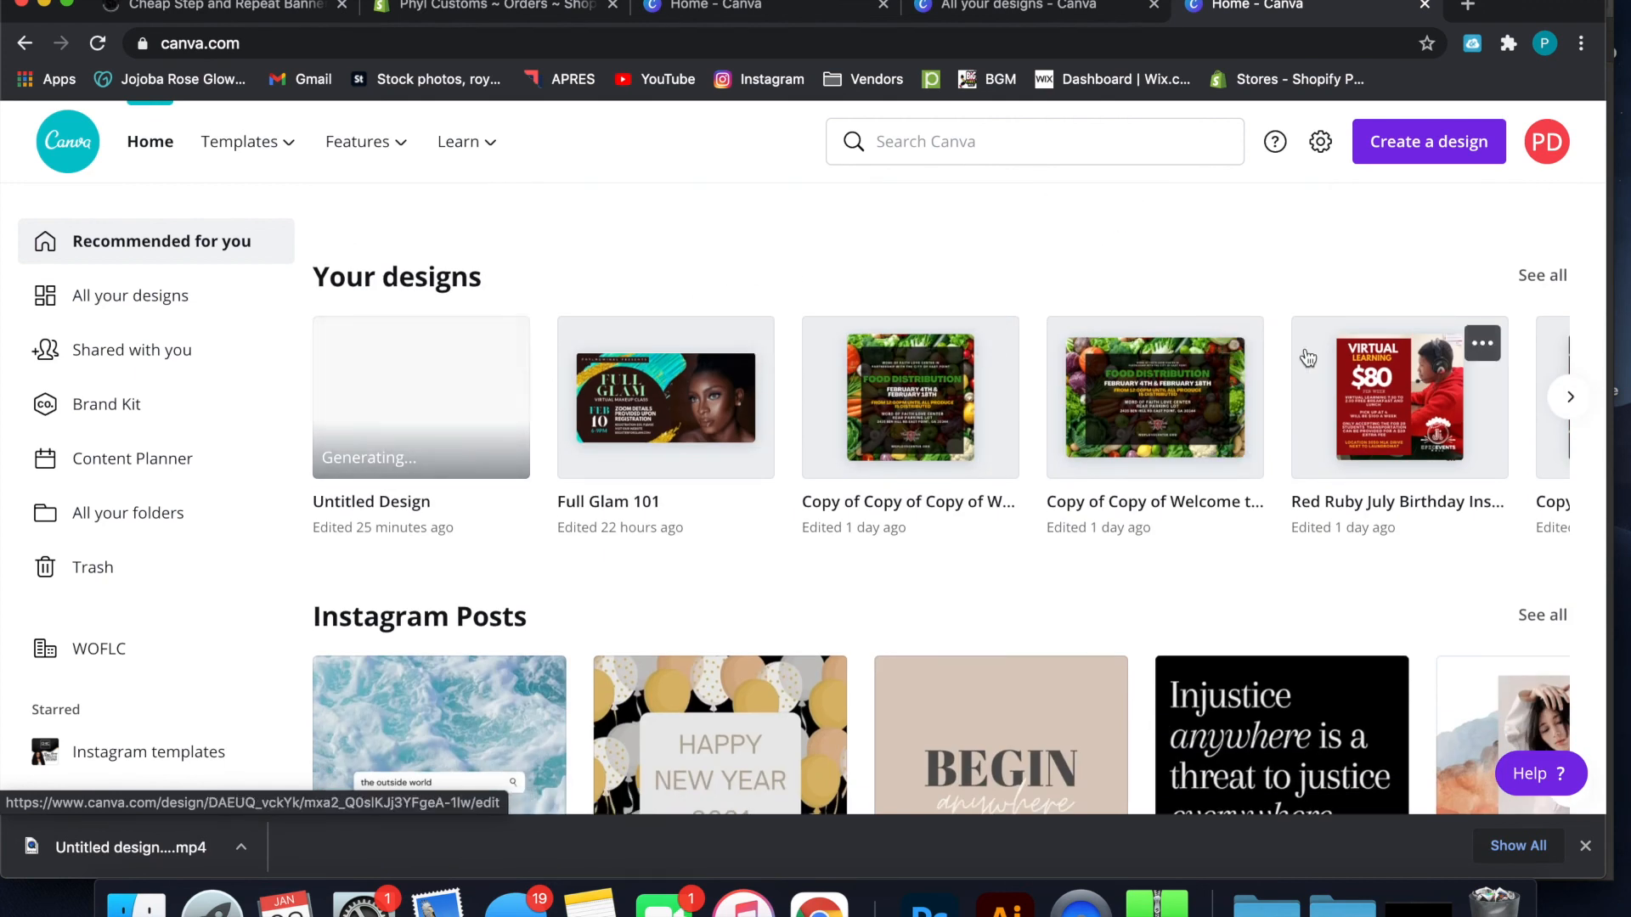
pyautogui.scroll(-3, 1482, 397)
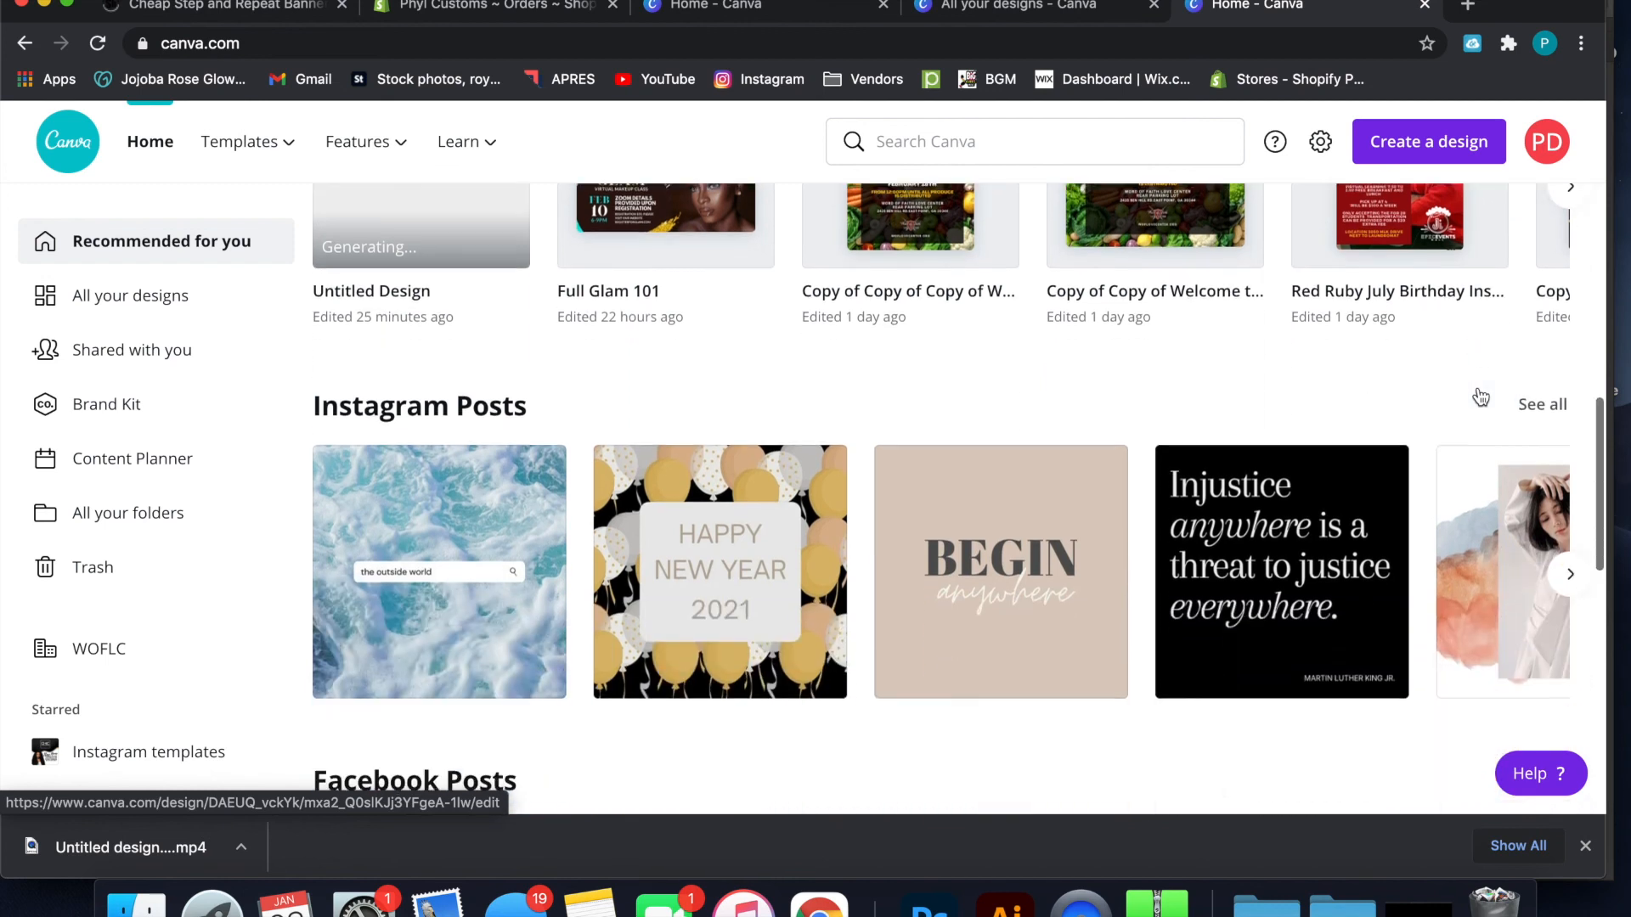
pyautogui.scroll(-1, 510, 499)
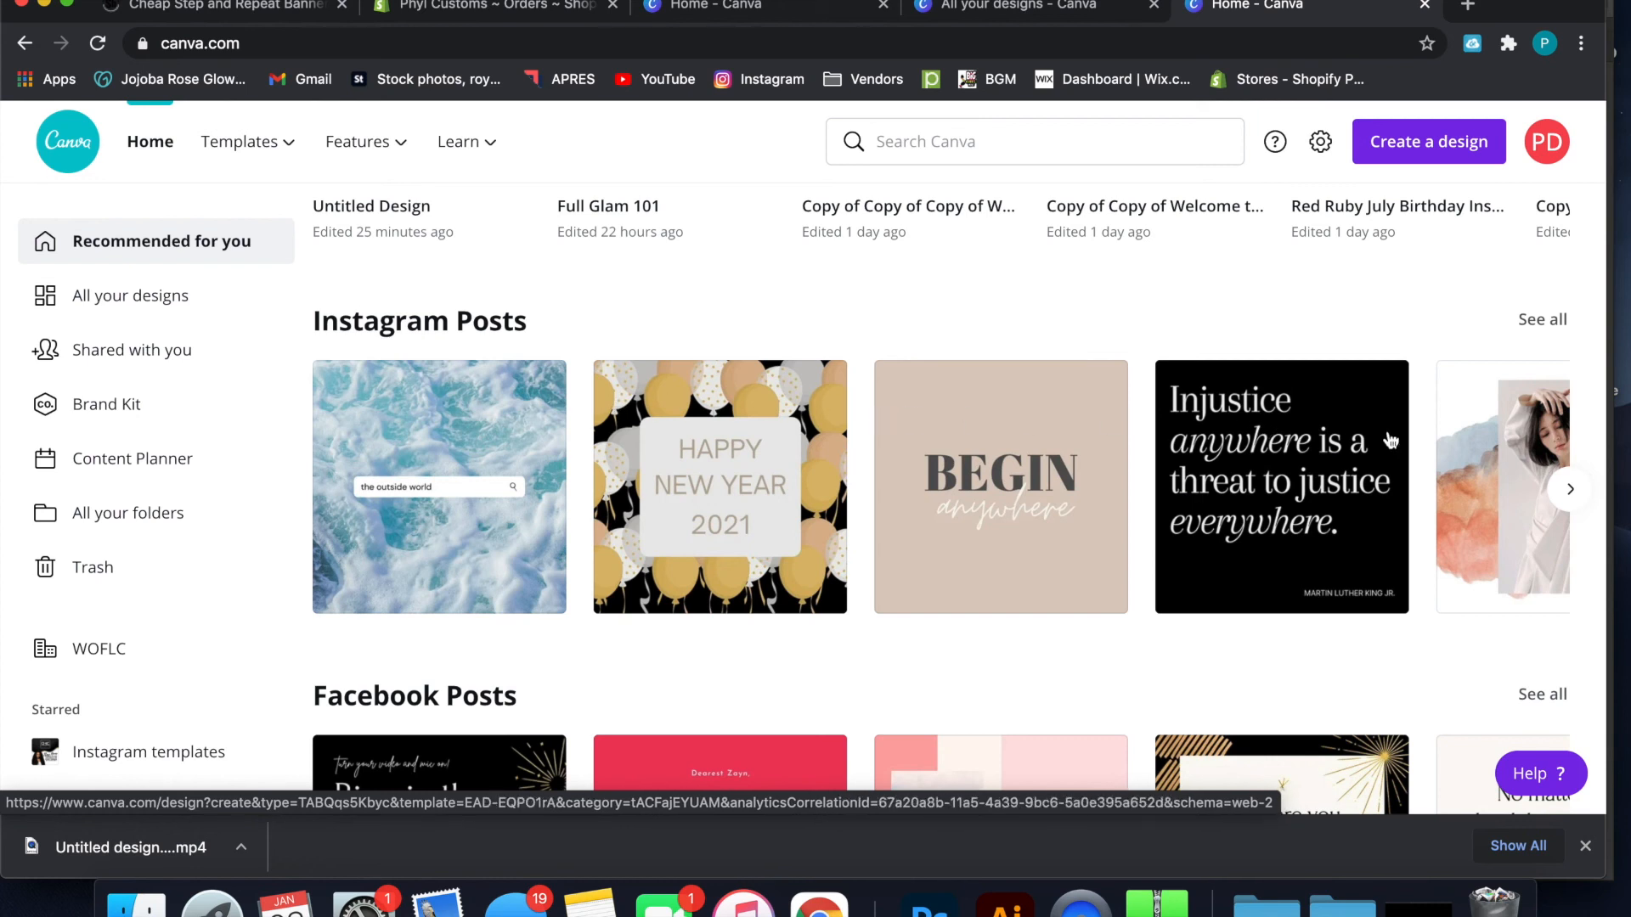
pyautogui.scroll(-3, 747, 633)
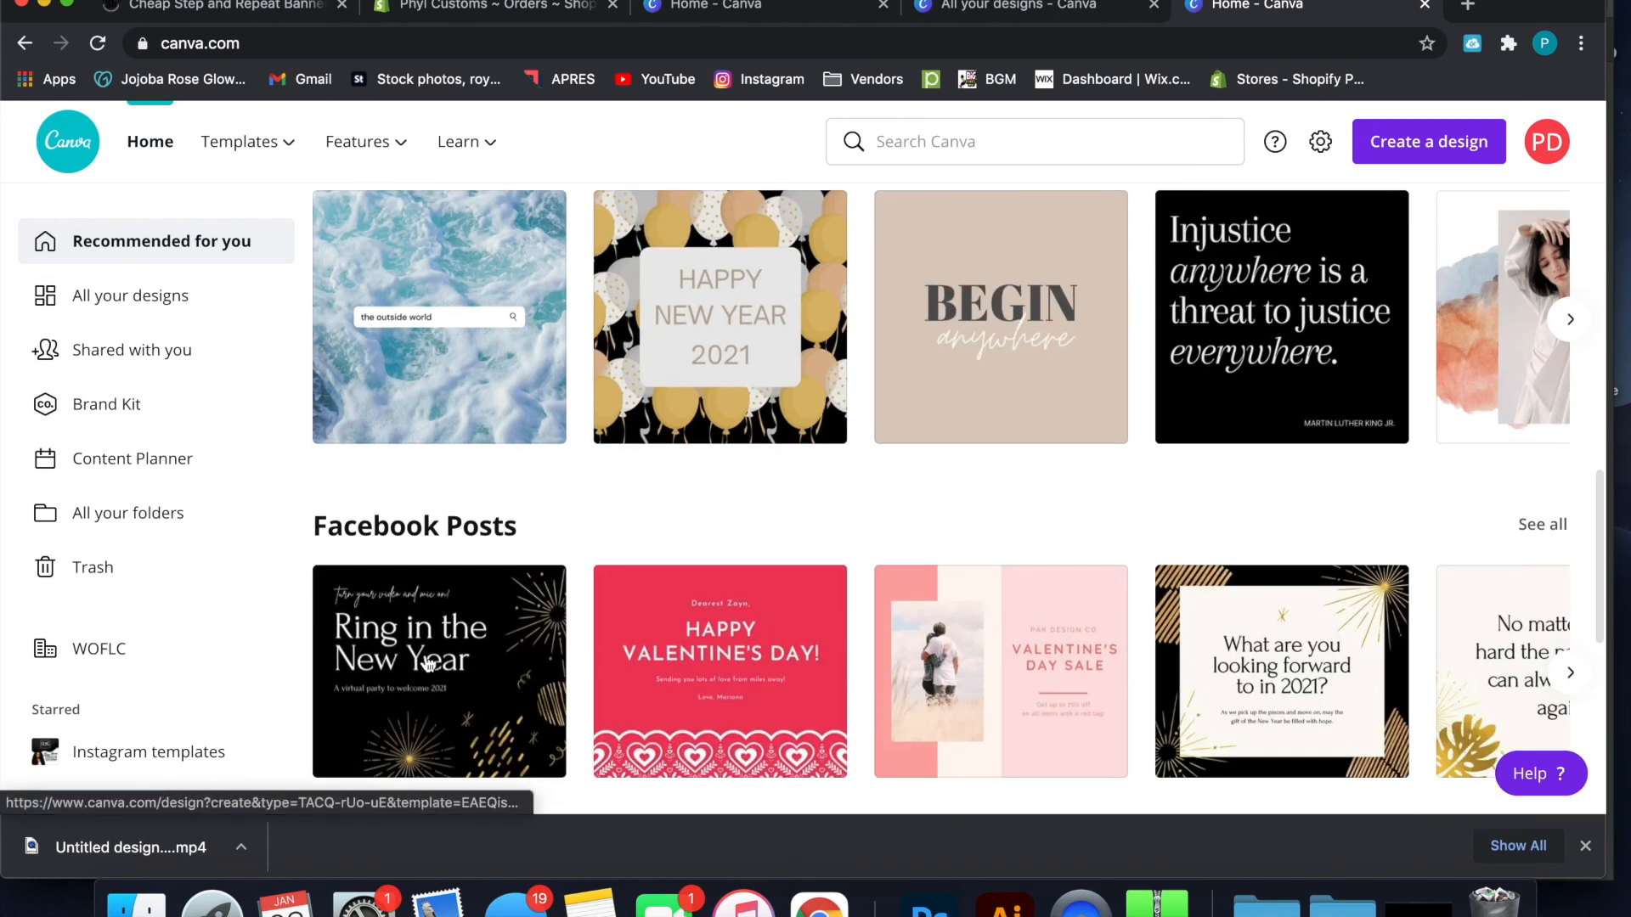
pyautogui.scroll(-5, 926, 610)
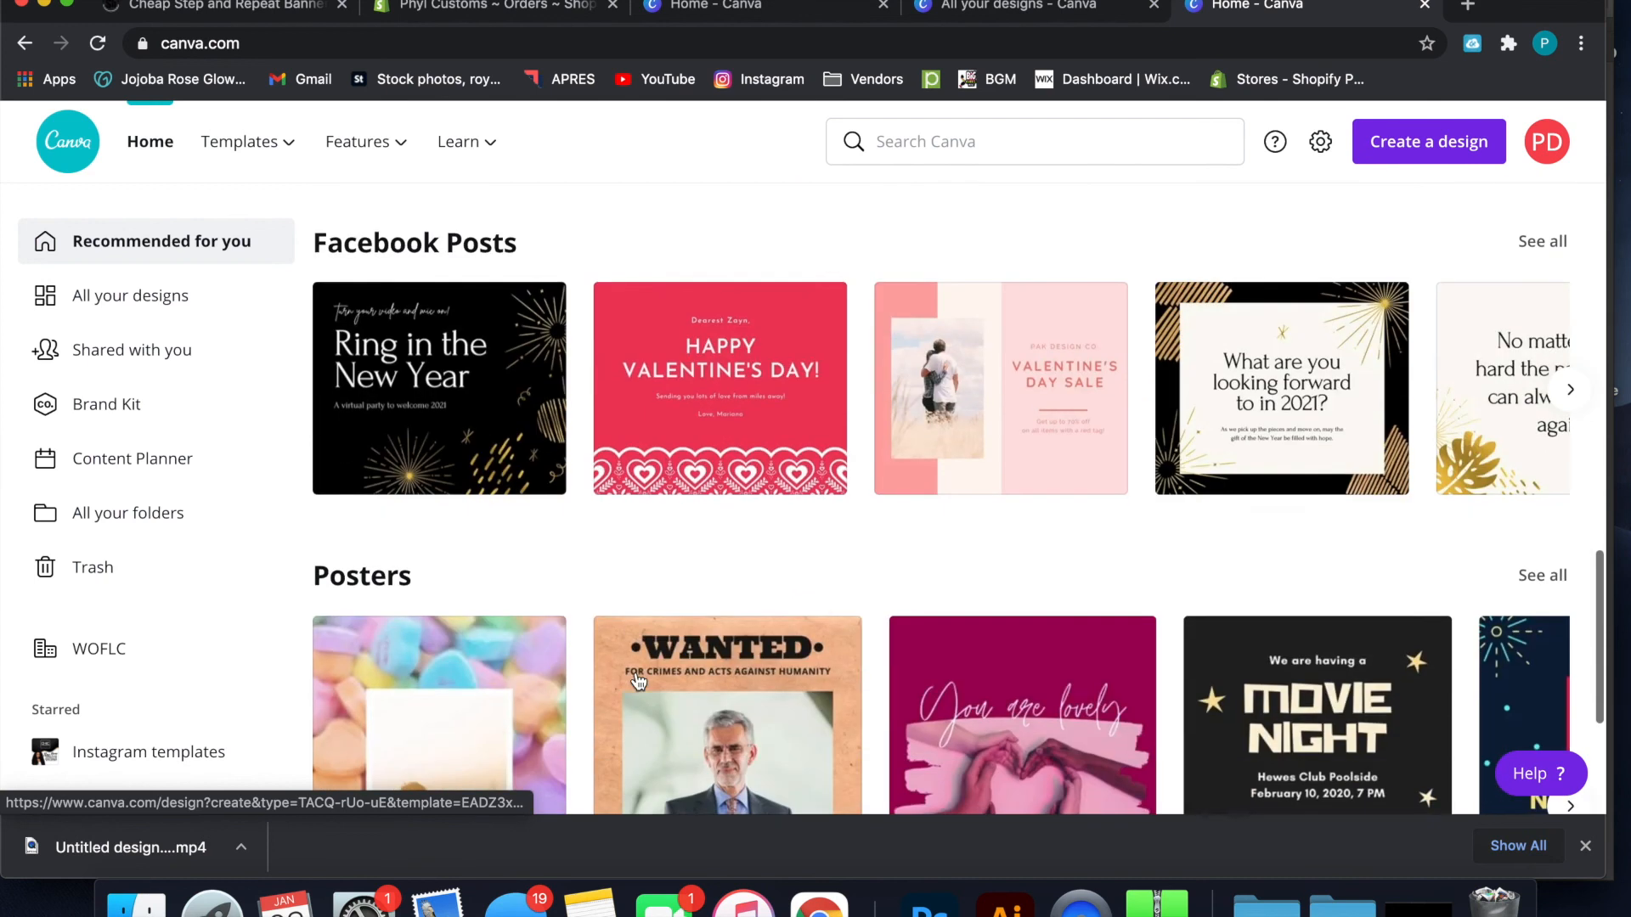
# Look through the poster, logo, flyer and presentation templates on the home page and return to its welcome banner
pyautogui.scroll(-6, 1066, 627)
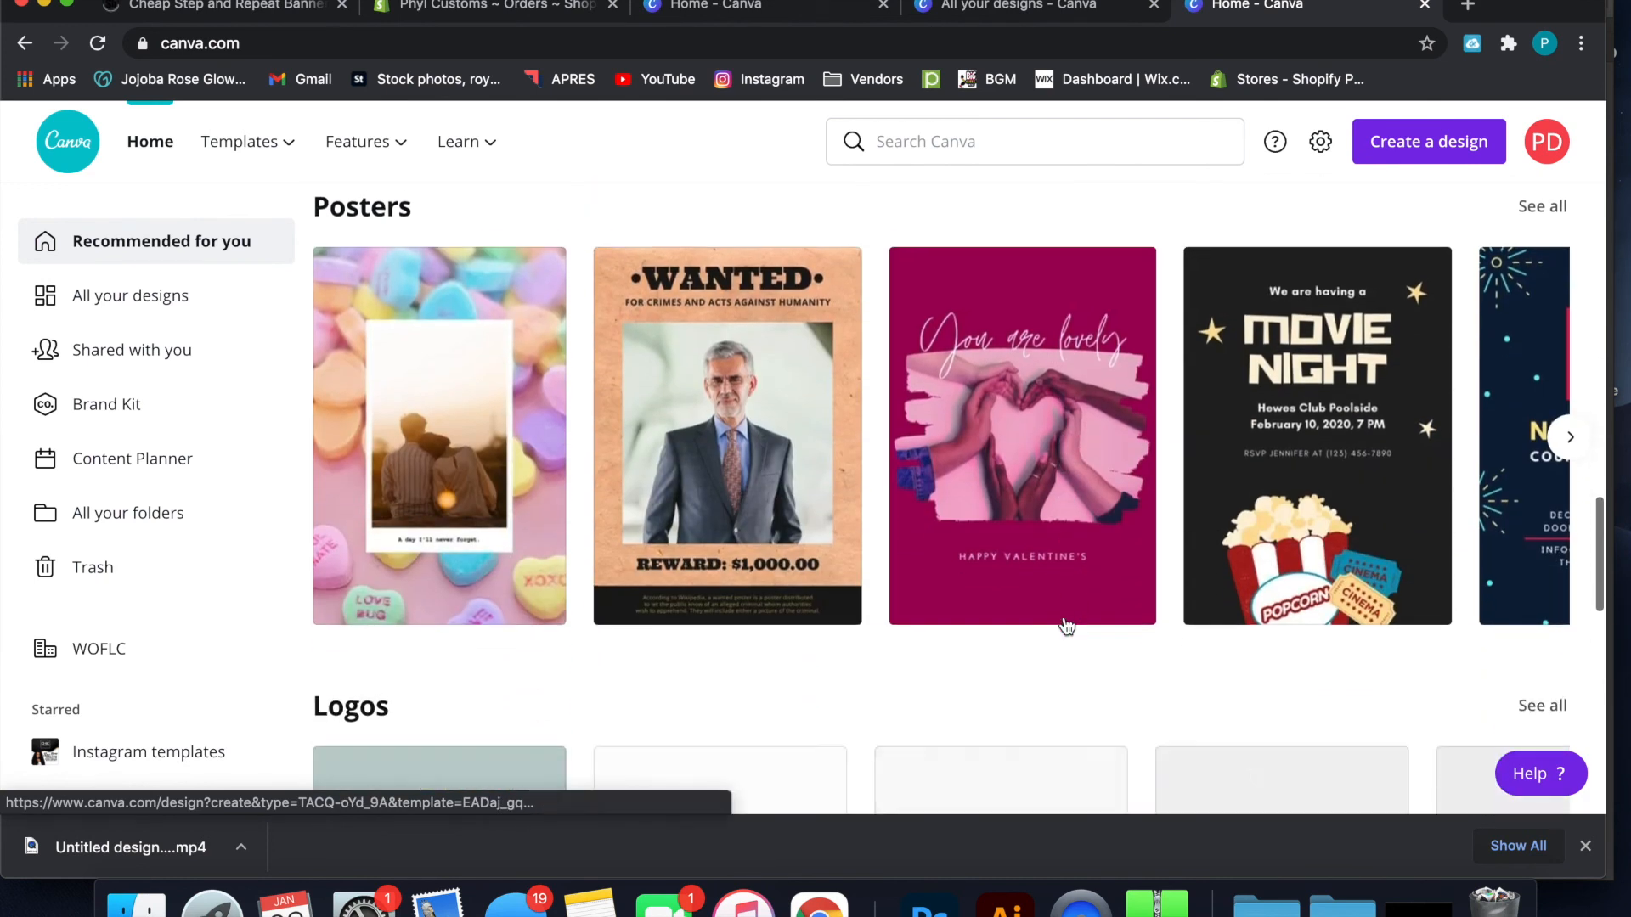
pyautogui.scroll(-7, 1067, 627)
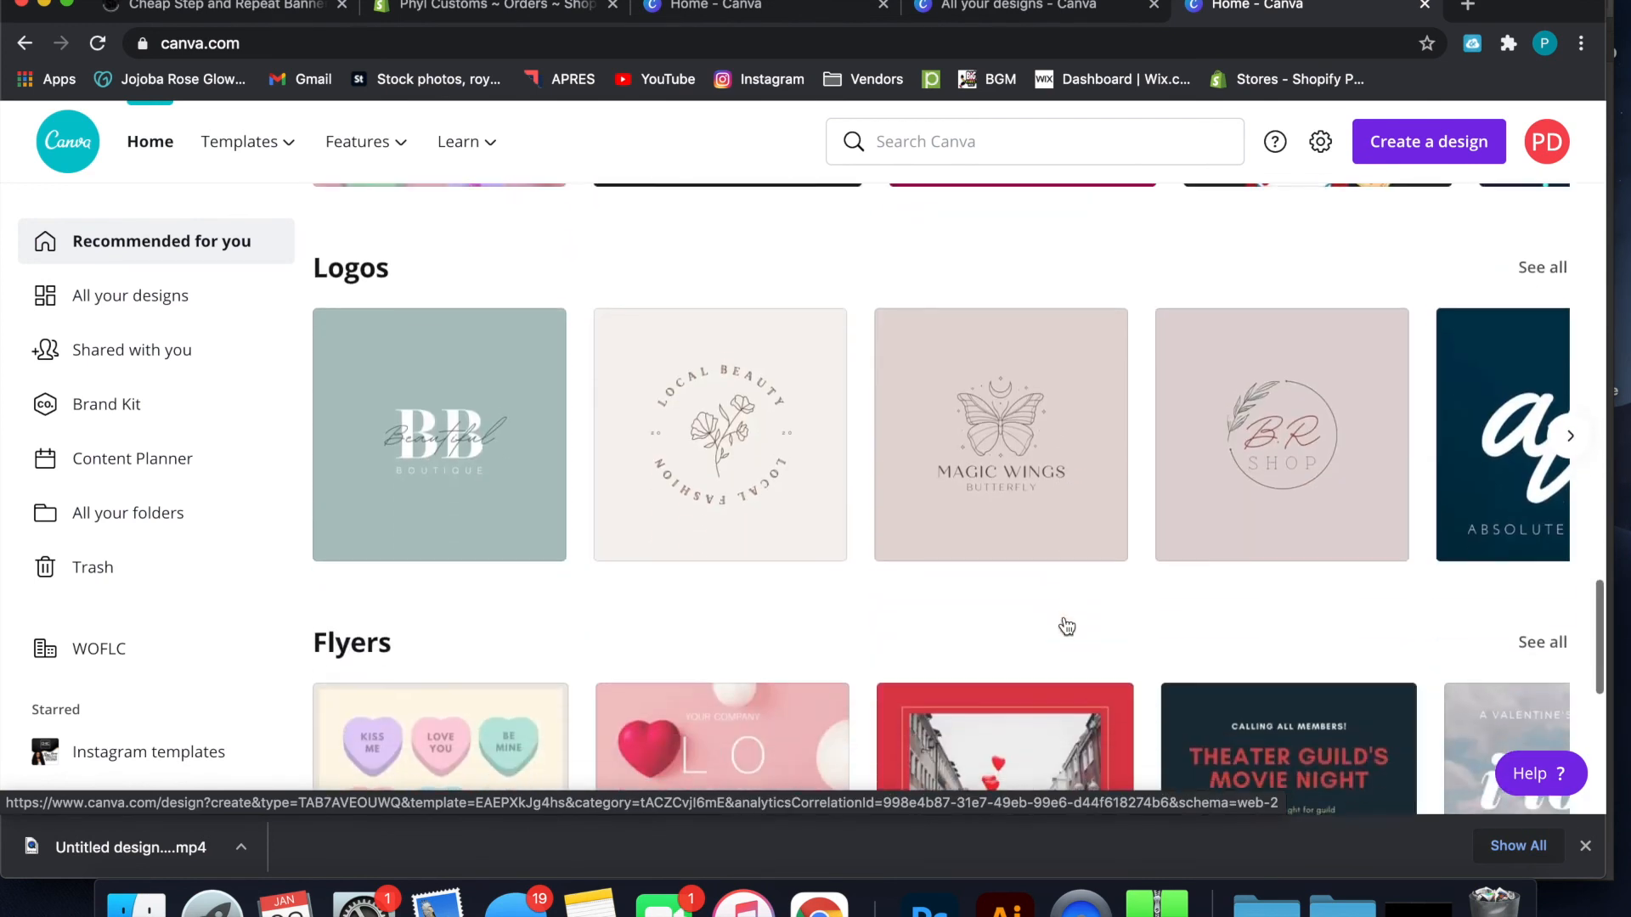
pyautogui.scroll(-3, 1067, 627)
pyautogui.scroll(-3, 1067, 627)
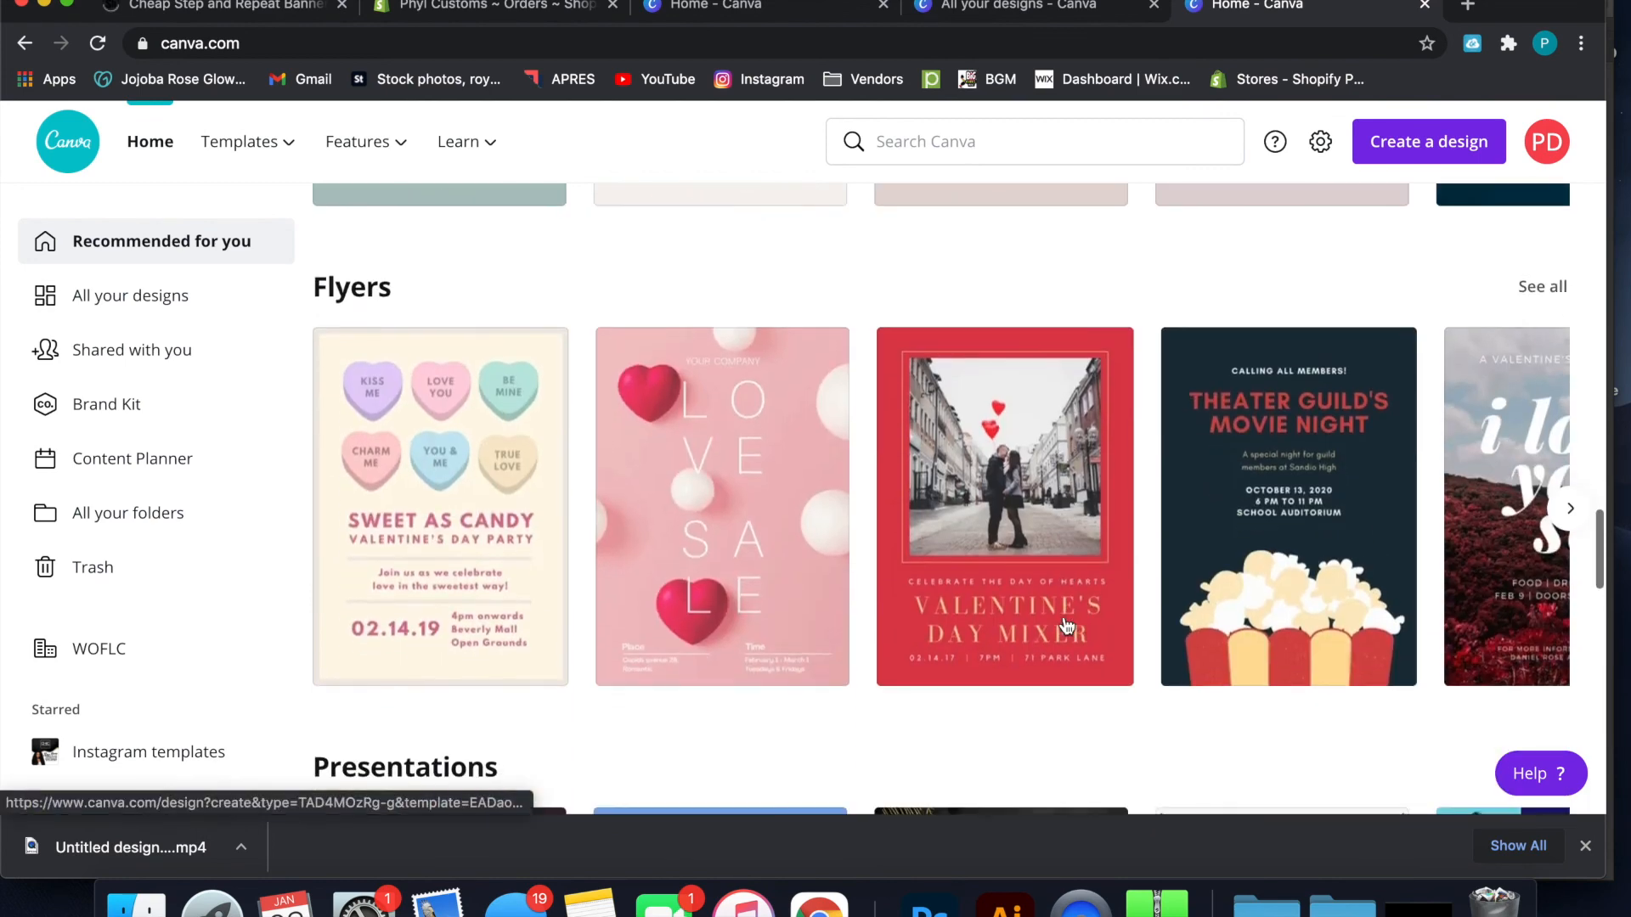
pyautogui.scroll(-4, 1067, 627)
pyautogui.scroll(20, 1067, 627)
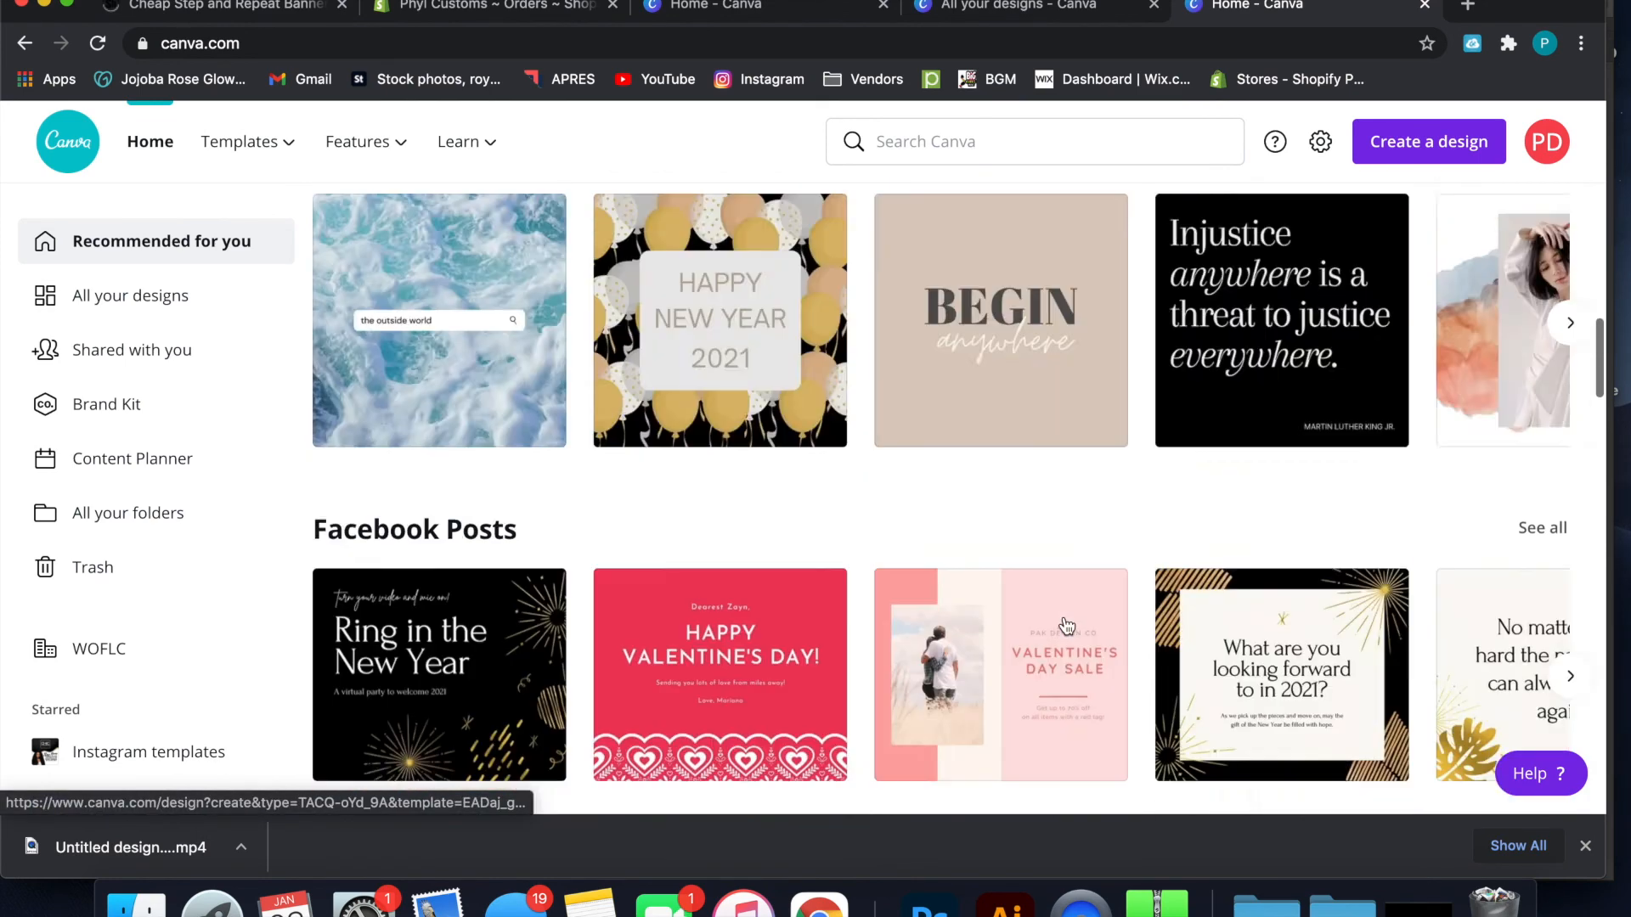
pyautogui.scroll(15, 1067, 627)
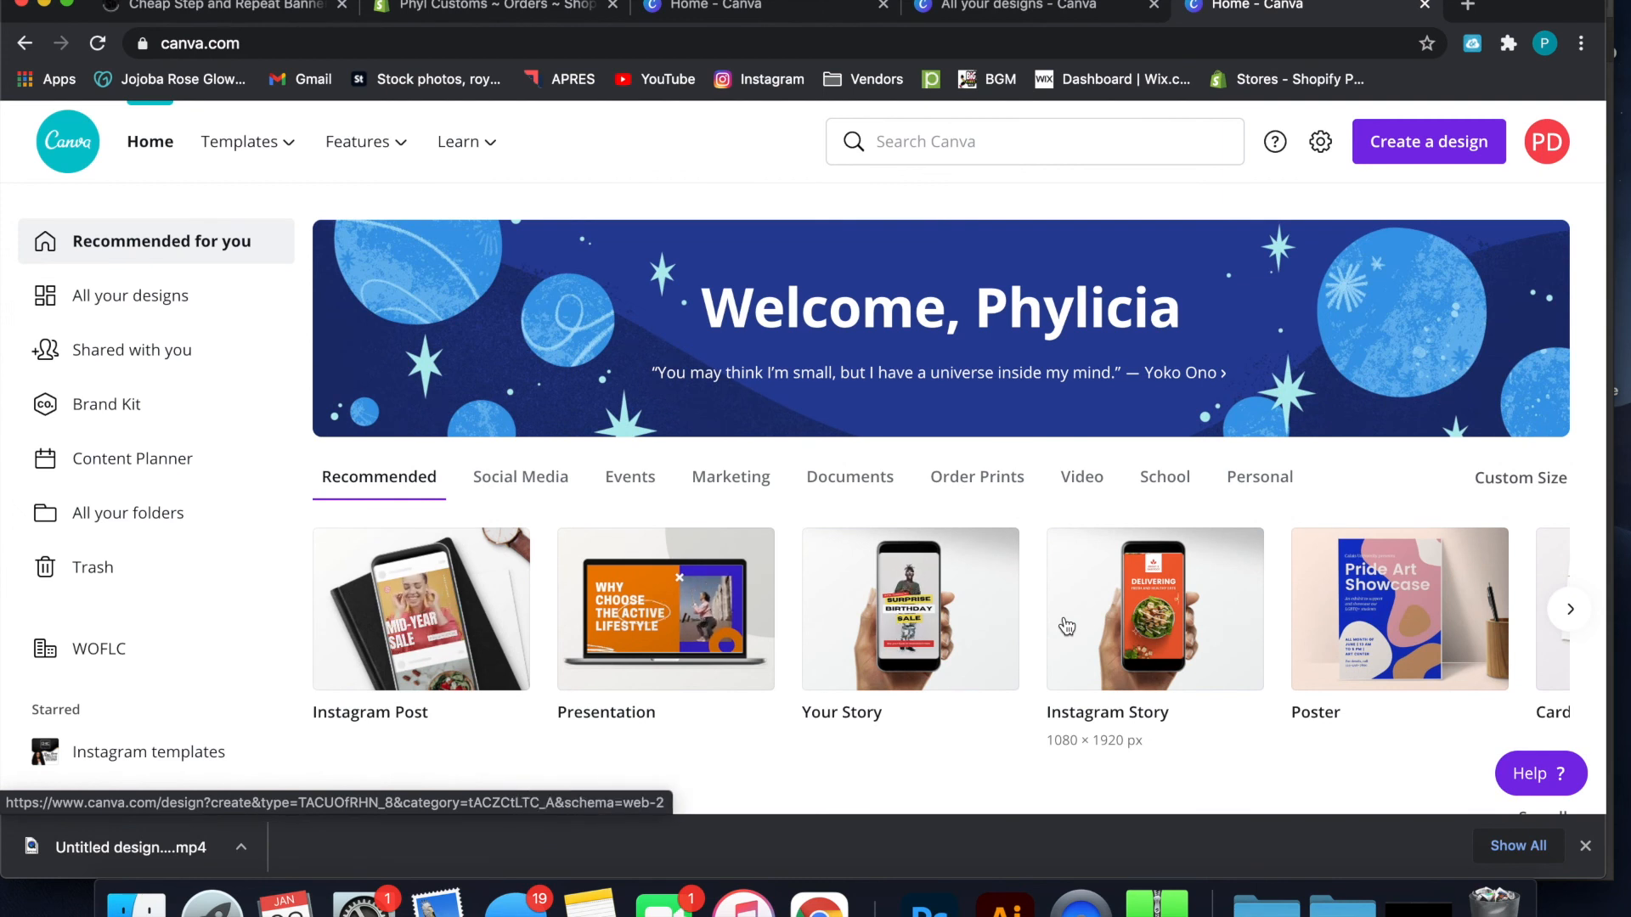
# Create a blank 1080 × 1080 px Instagram Post design and view its stock photos and uploaded images
pyautogui.click(1400, 160)
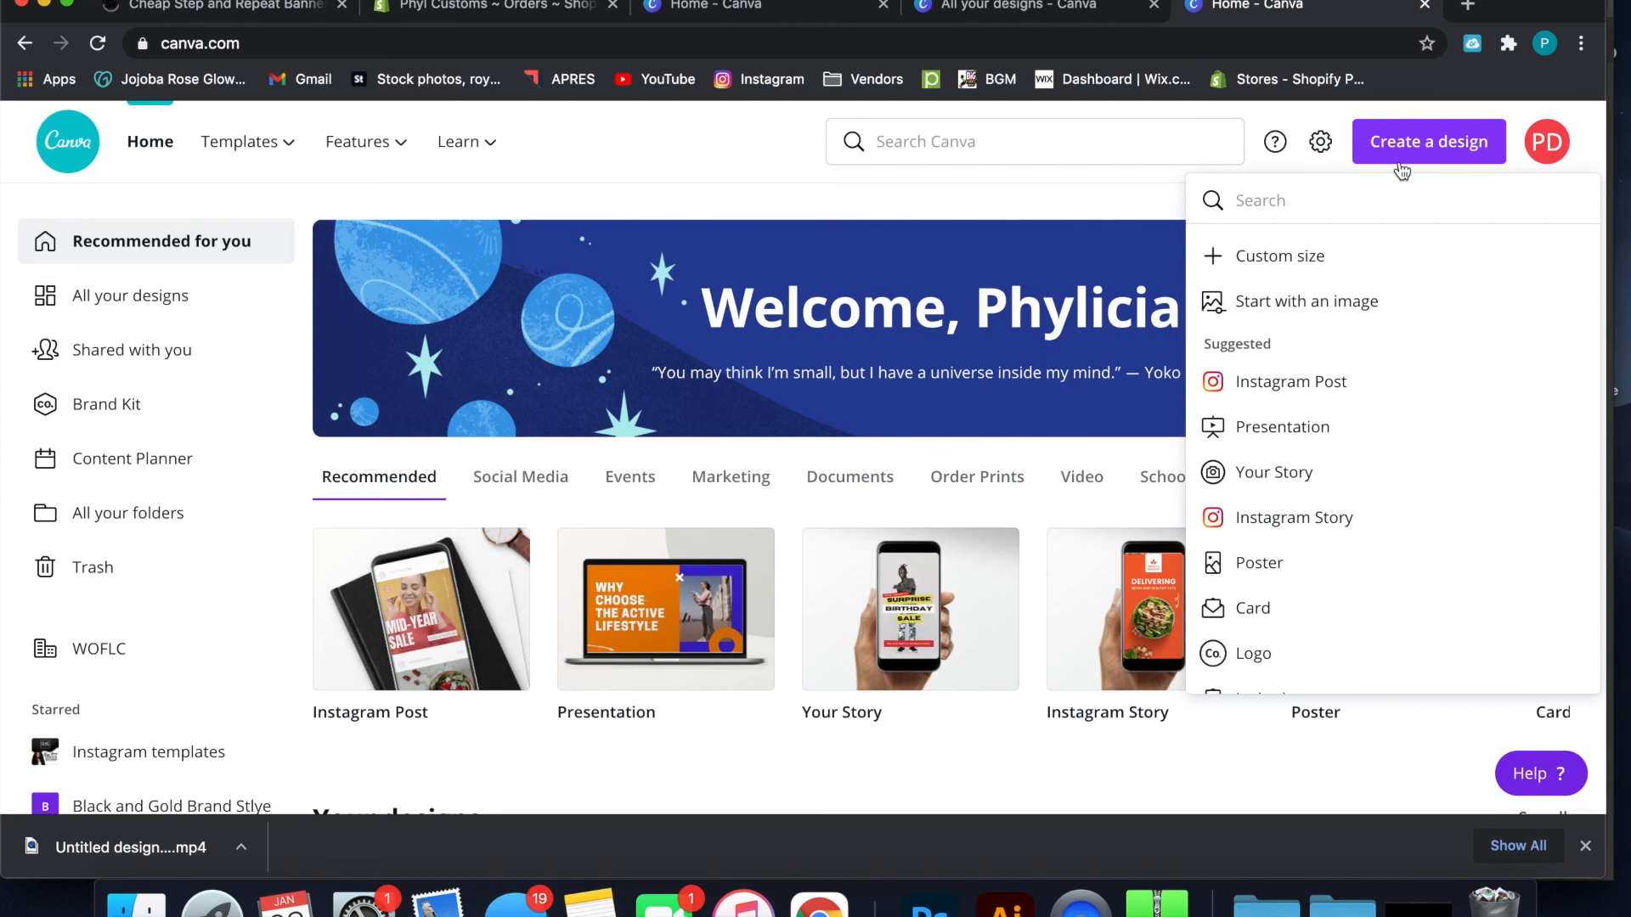
pyautogui.click(1268, 382)
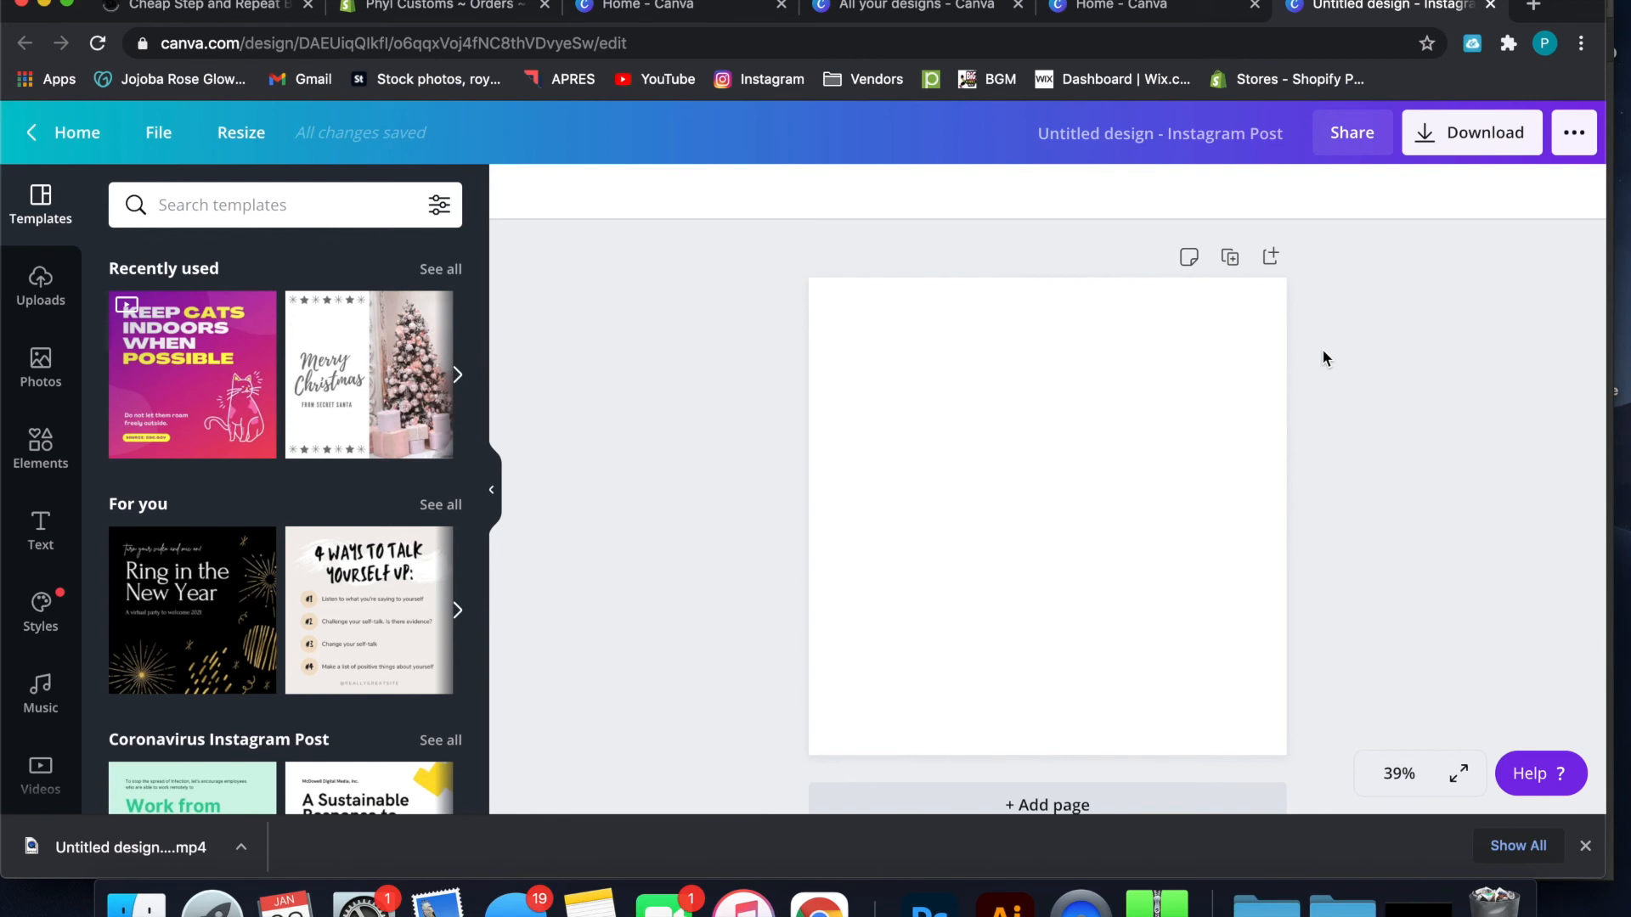
pyautogui.click(47, 357)
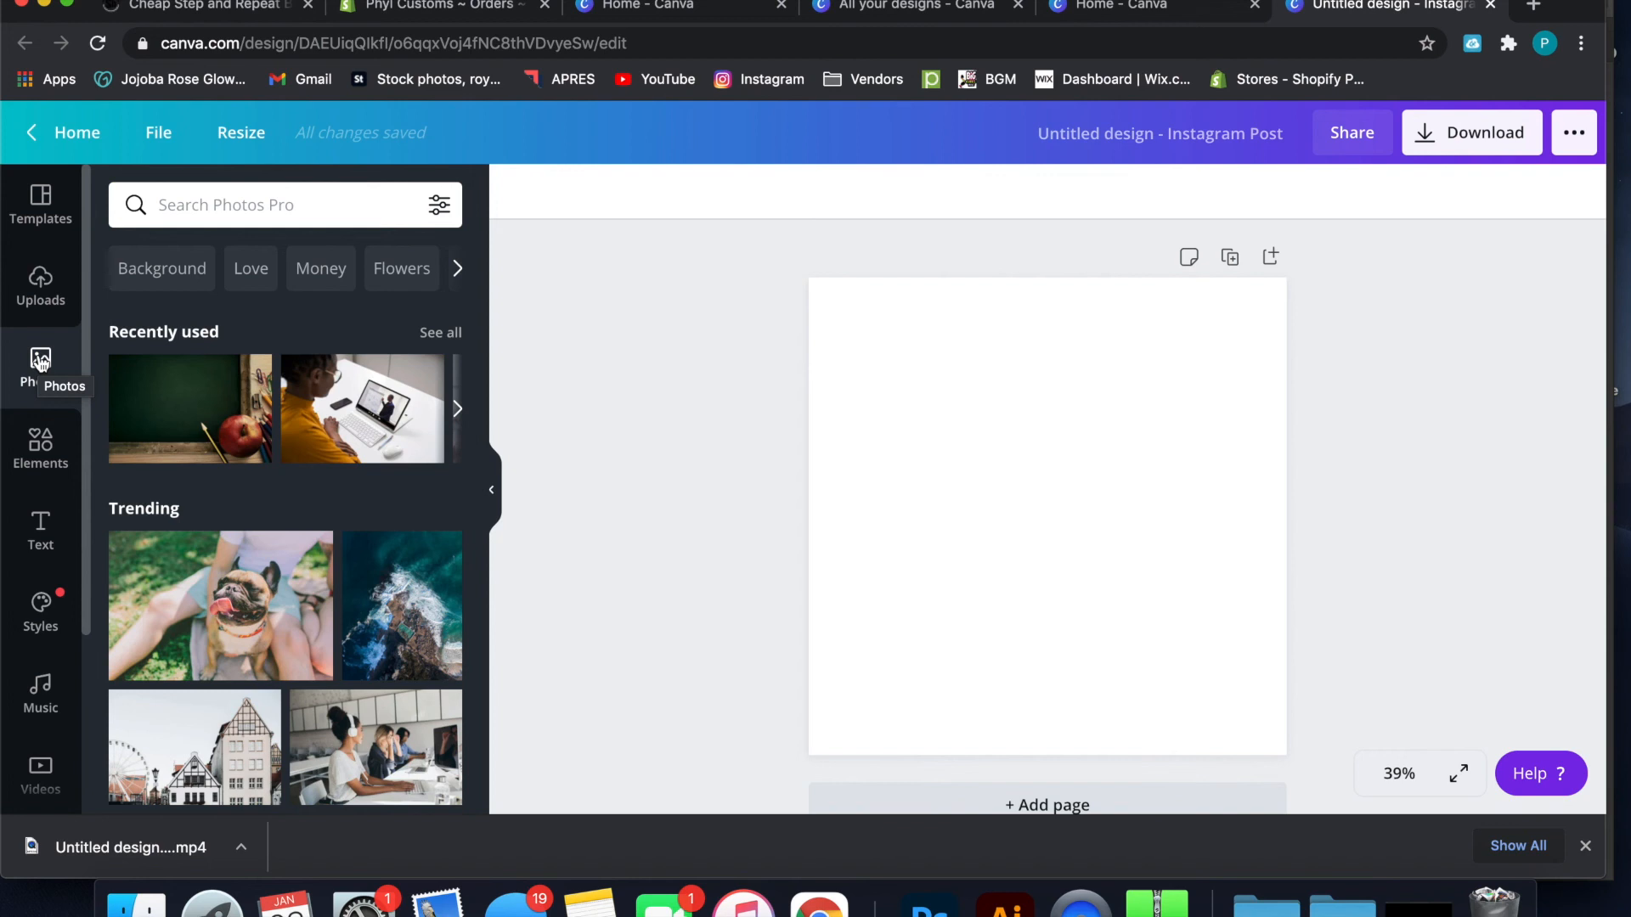
pyautogui.click(53, 278)
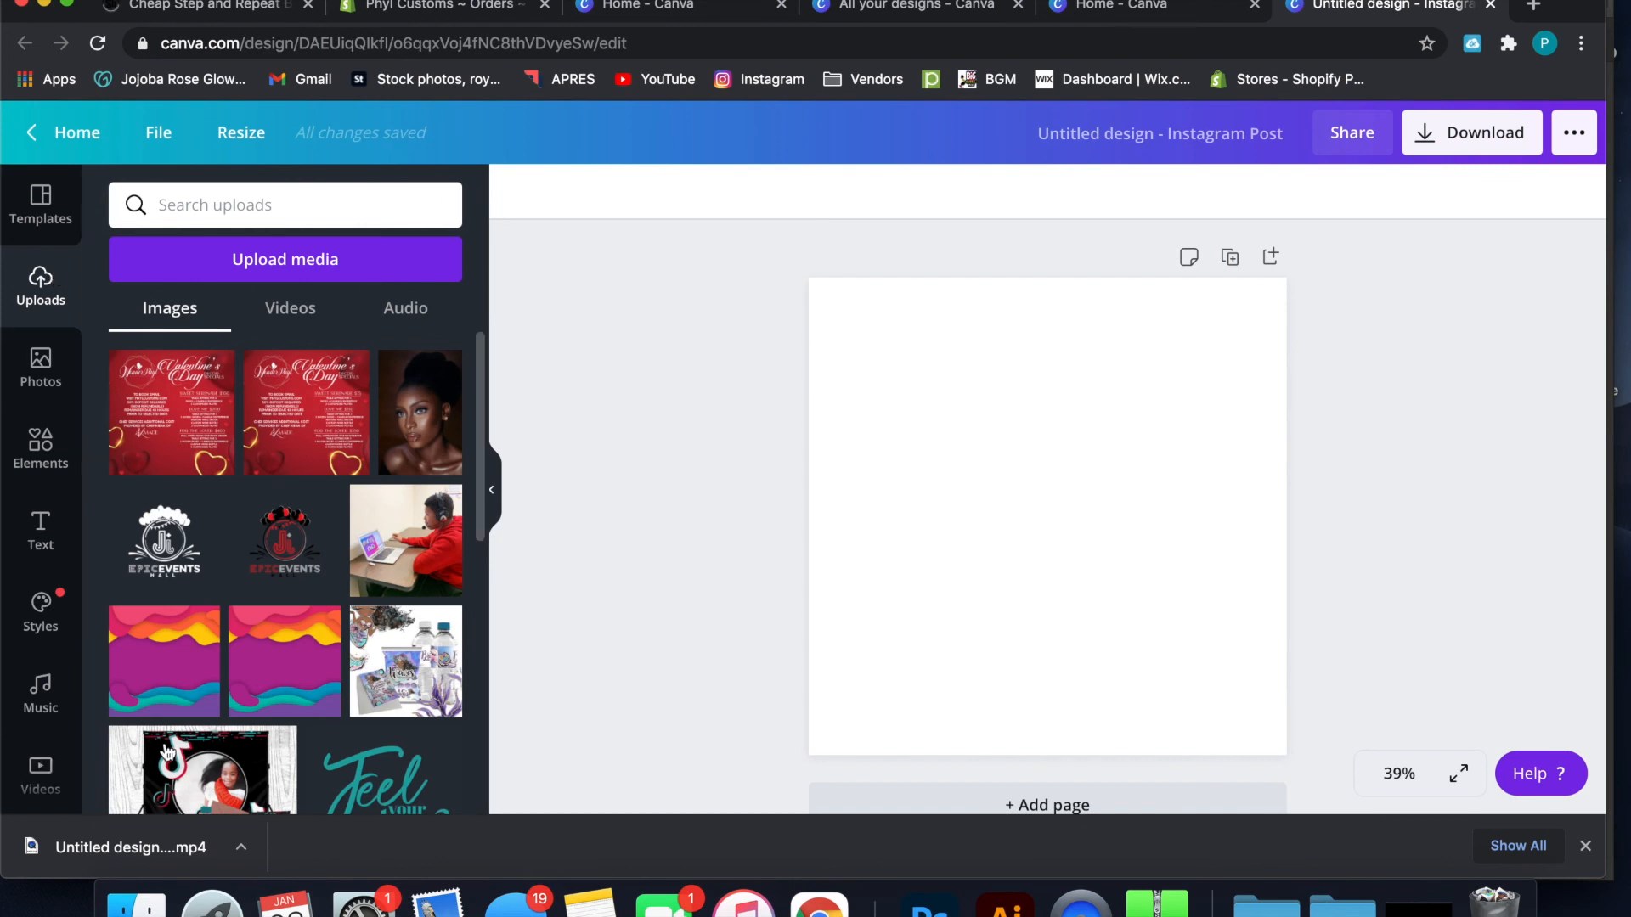
# Add the uploaded colourful wave image to the page, align it with the page's upper-left corner and enlarge it to fill the page
pyautogui.click(157, 695)
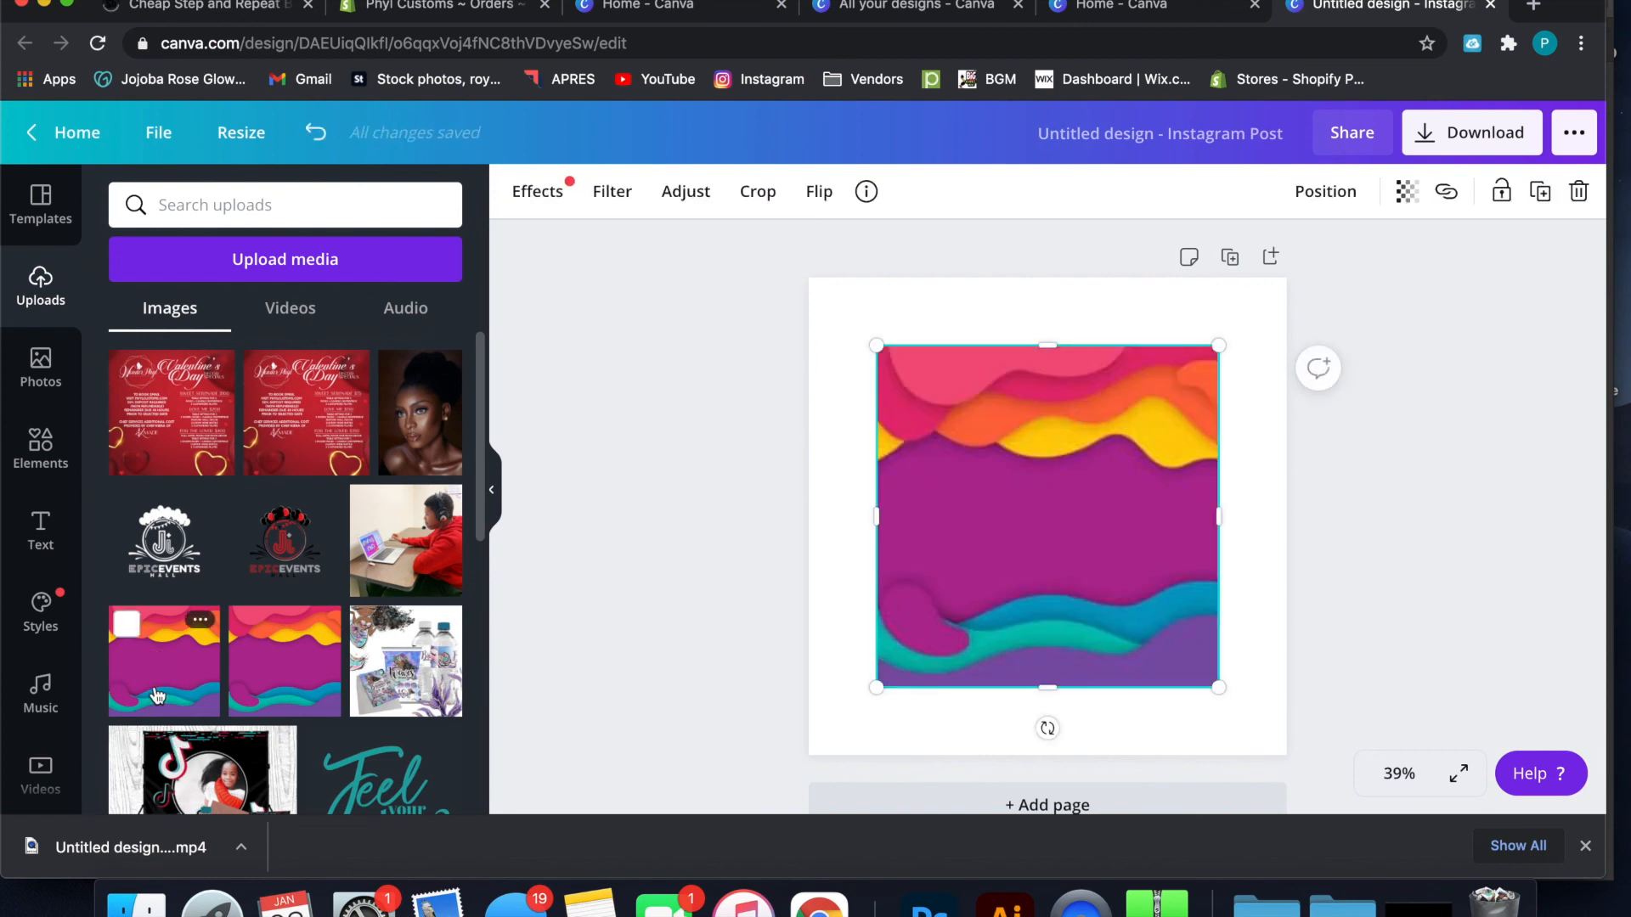
pyautogui.click(1313, 289)
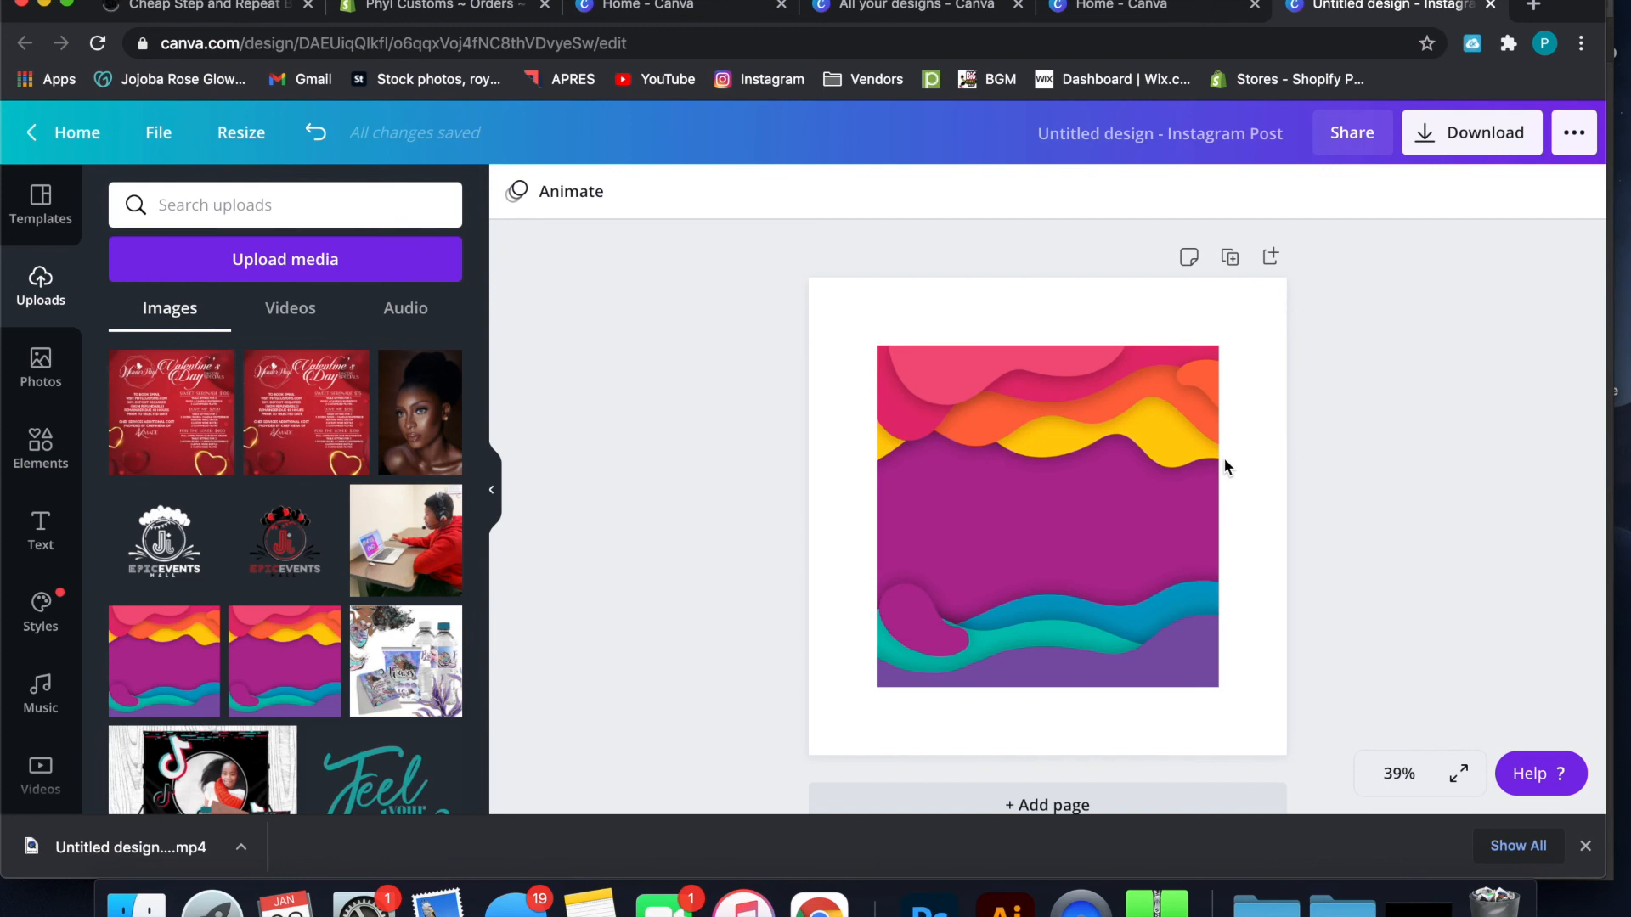
pyautogui.click(1180, 472)
pyautogui.moveTo(1180, 472); pyautogui.dragTo(1111, 407)
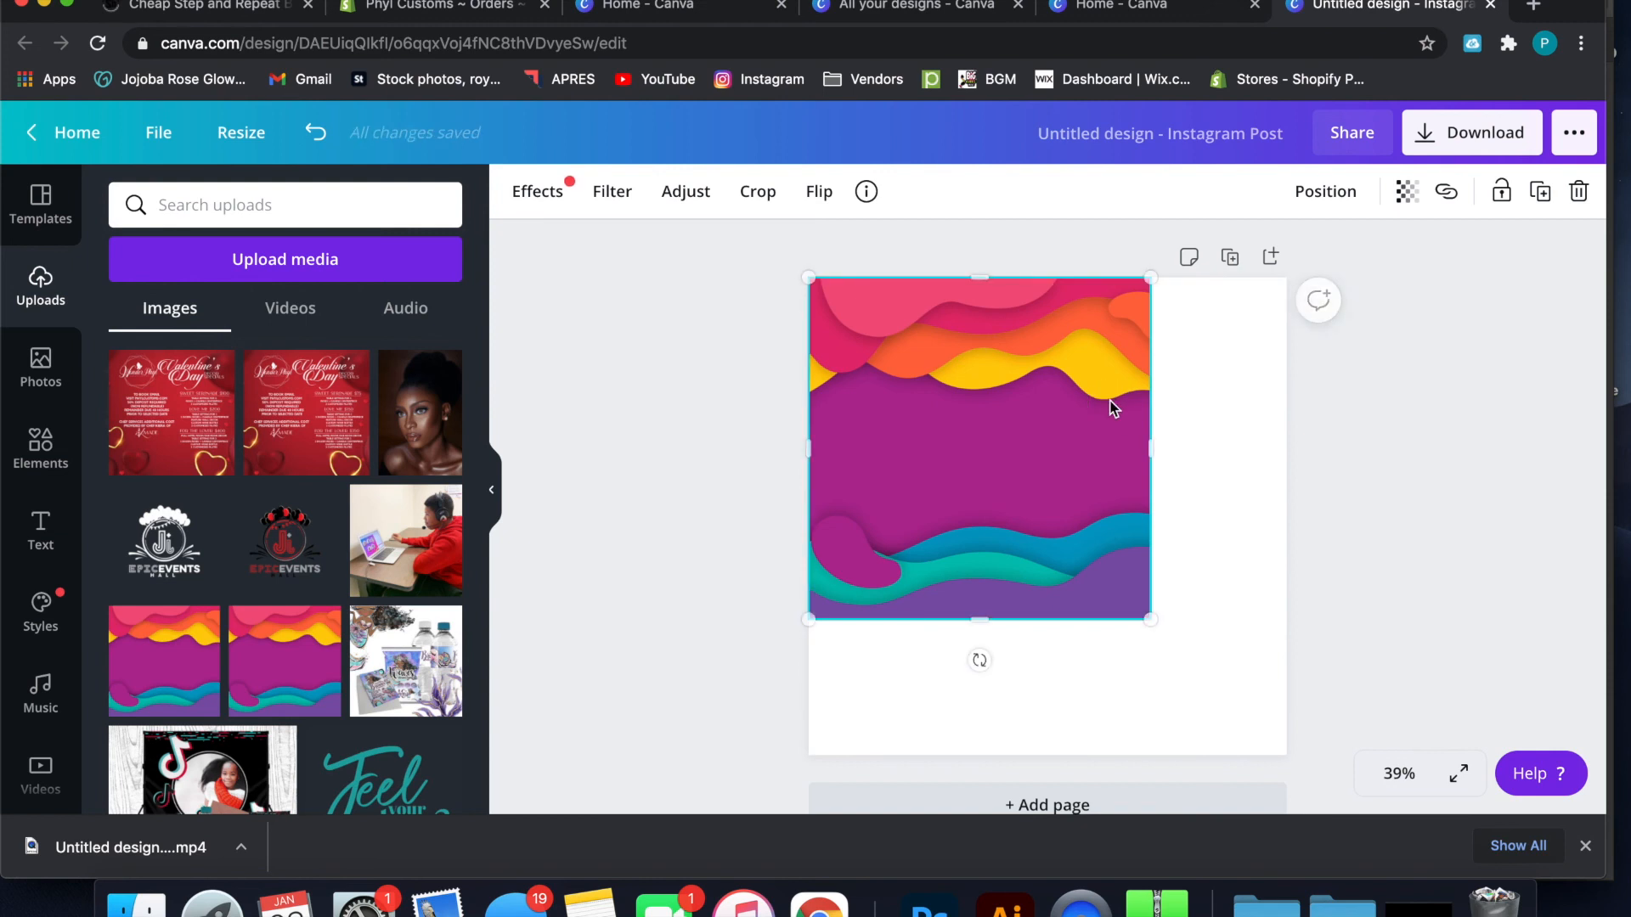
pyautogui.moveTo(1158, 624); pyautogui.dragTo(1292, 754)
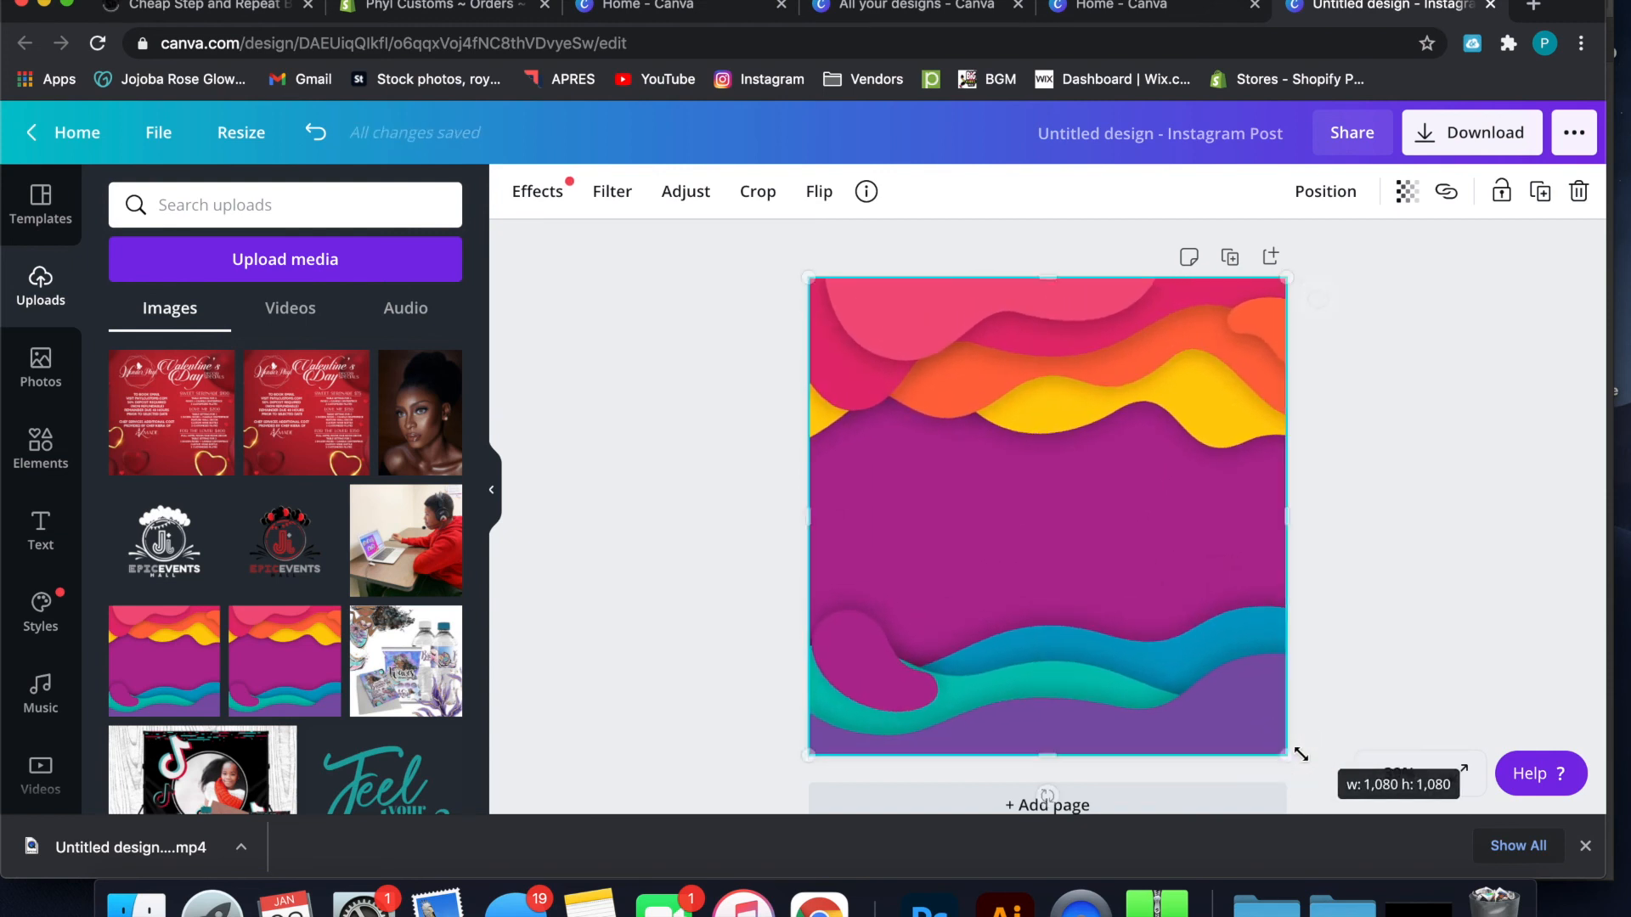
pyautogui.click(1358, 666)
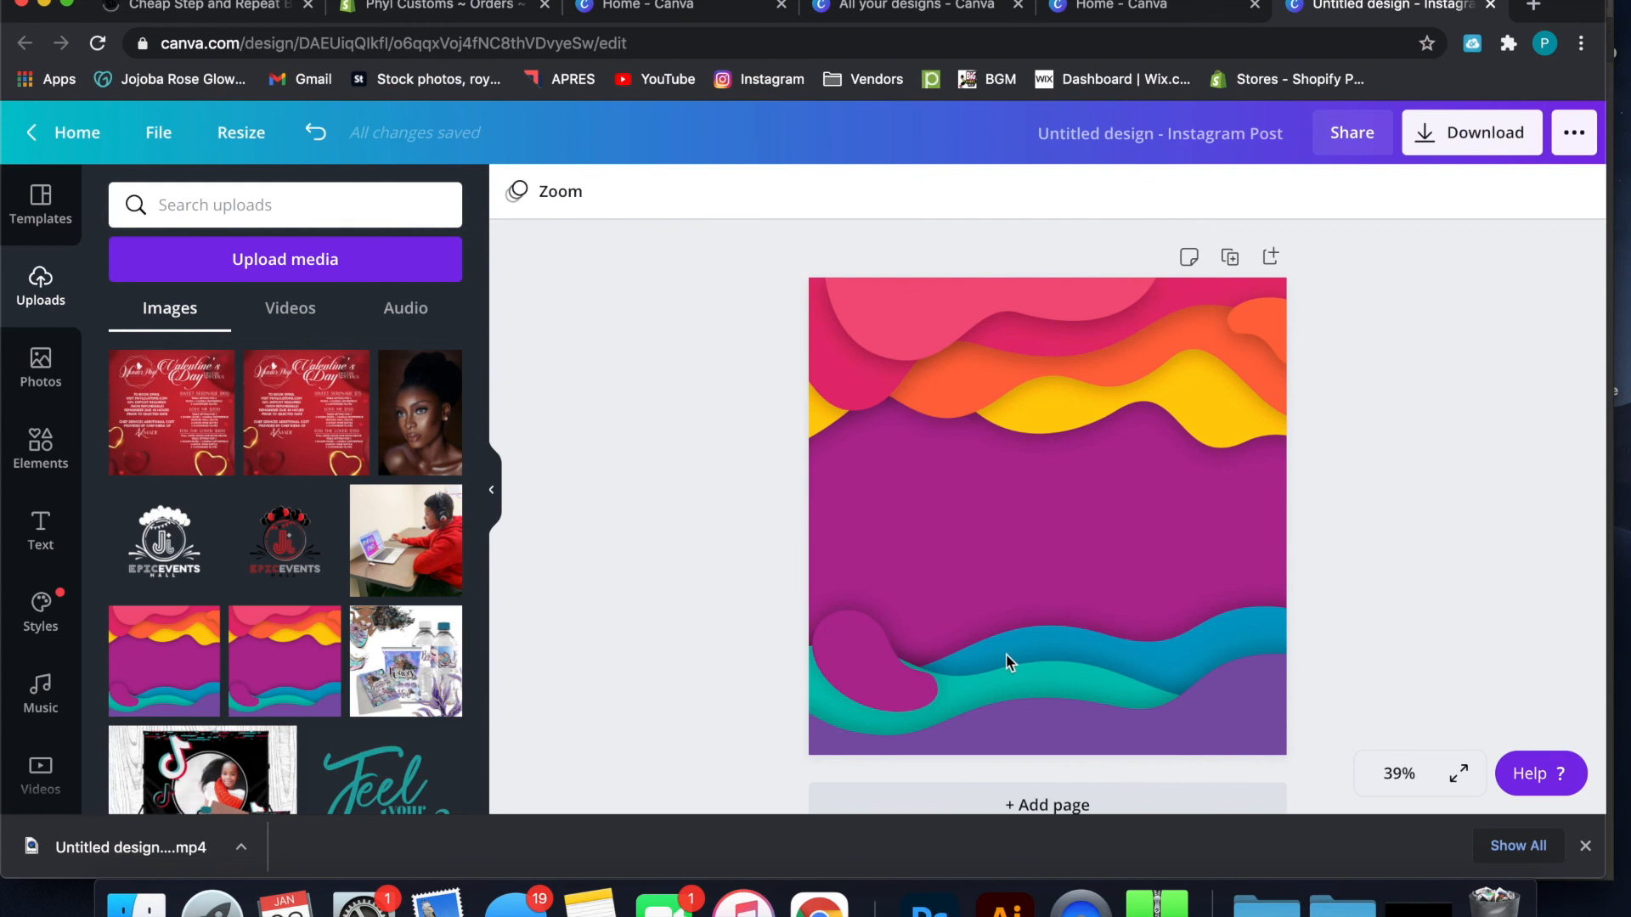
pyautogui.moveTo(1005, 554); pyautogui.dragTo(924, 549)
pyautogui.click(953, 420)
pyautogui.click(1228, 508)
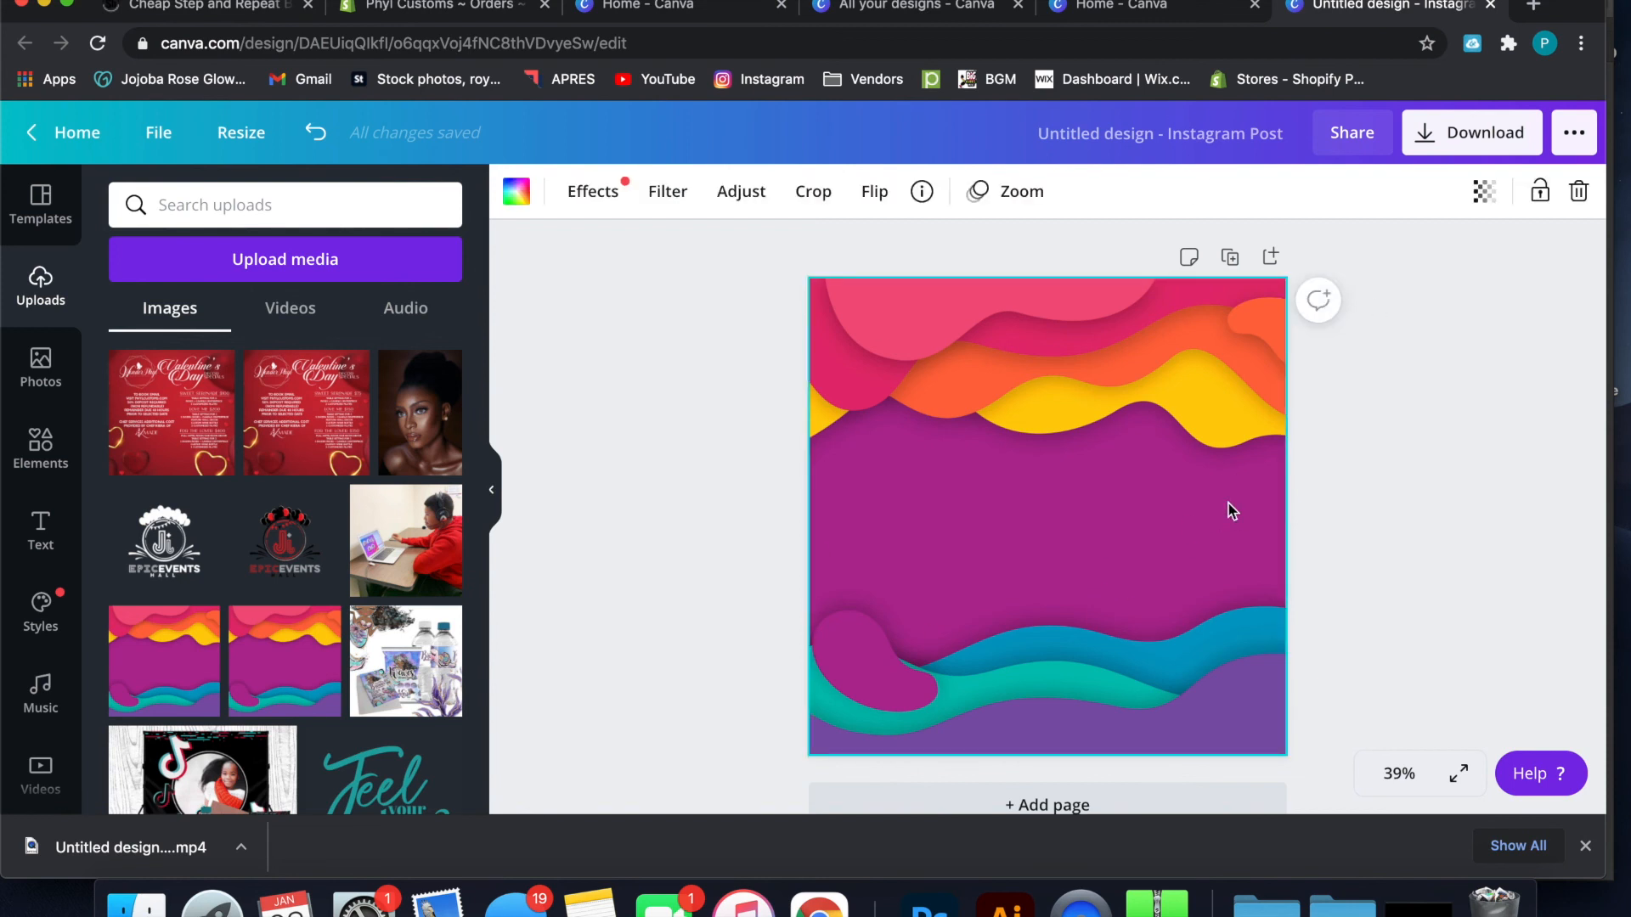
pyautogui.moveTo(1207, 402); pyautogui.dragTo(773, 585)
pyautogui.moveTo(837, 369); pyautogui.dragTo(960, 539)
pyautogui.moveTo(990, 418); pyautogui.dragTo(996, 592)
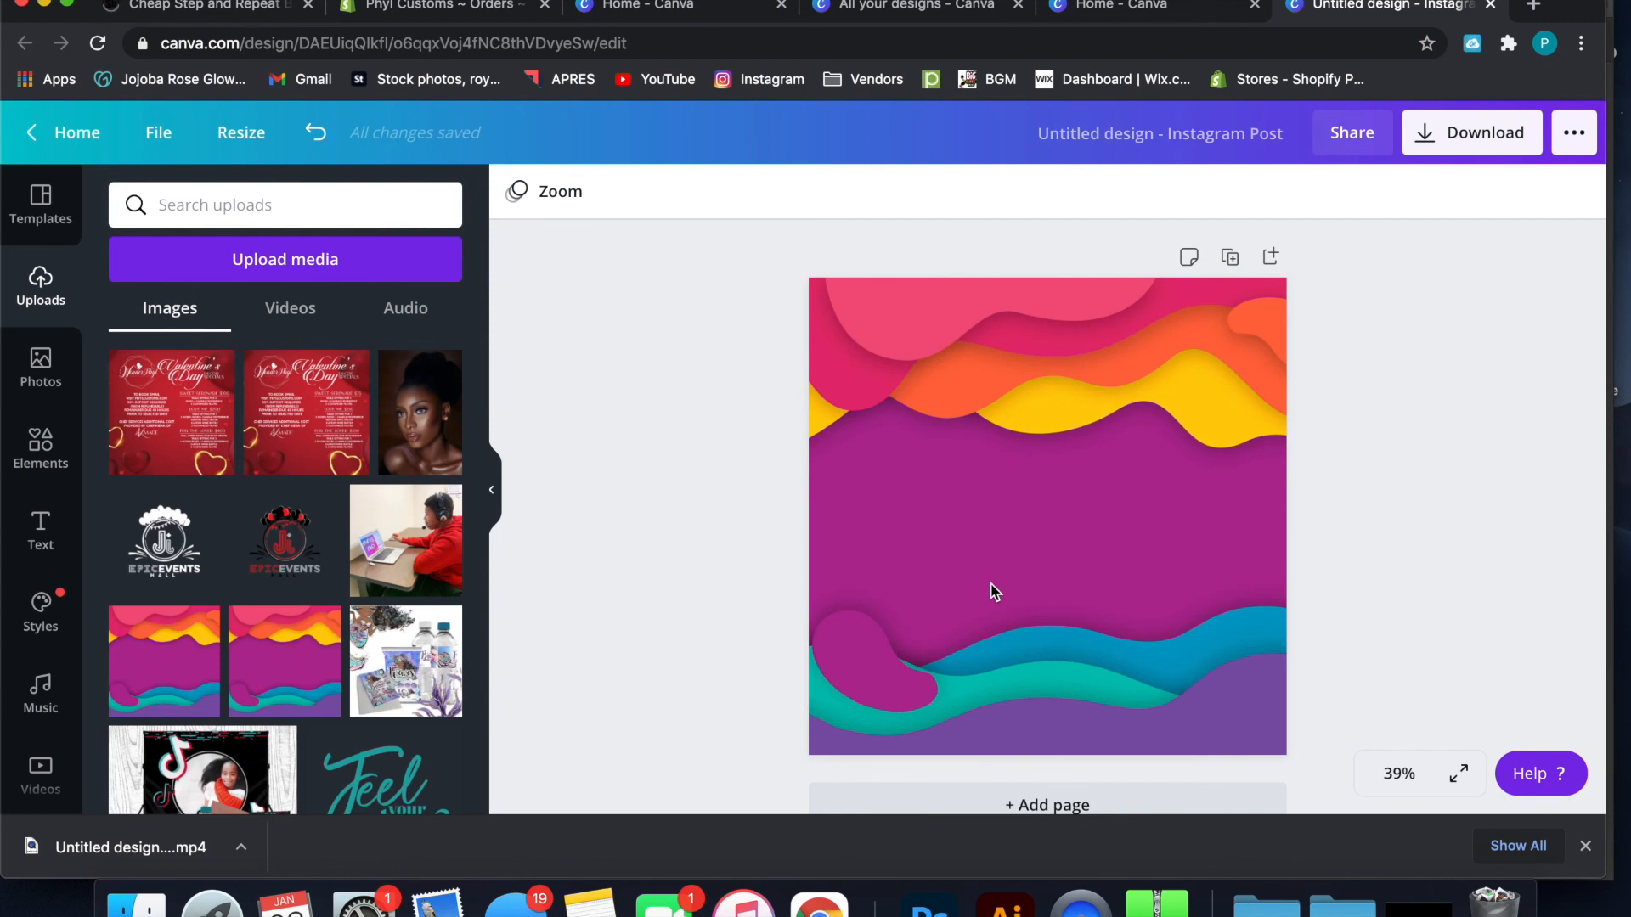
# Crop the wave background by enlarging the image beyond the page edges and shifting it slightly up and left
pyautogui.doubleClick(962, 336)
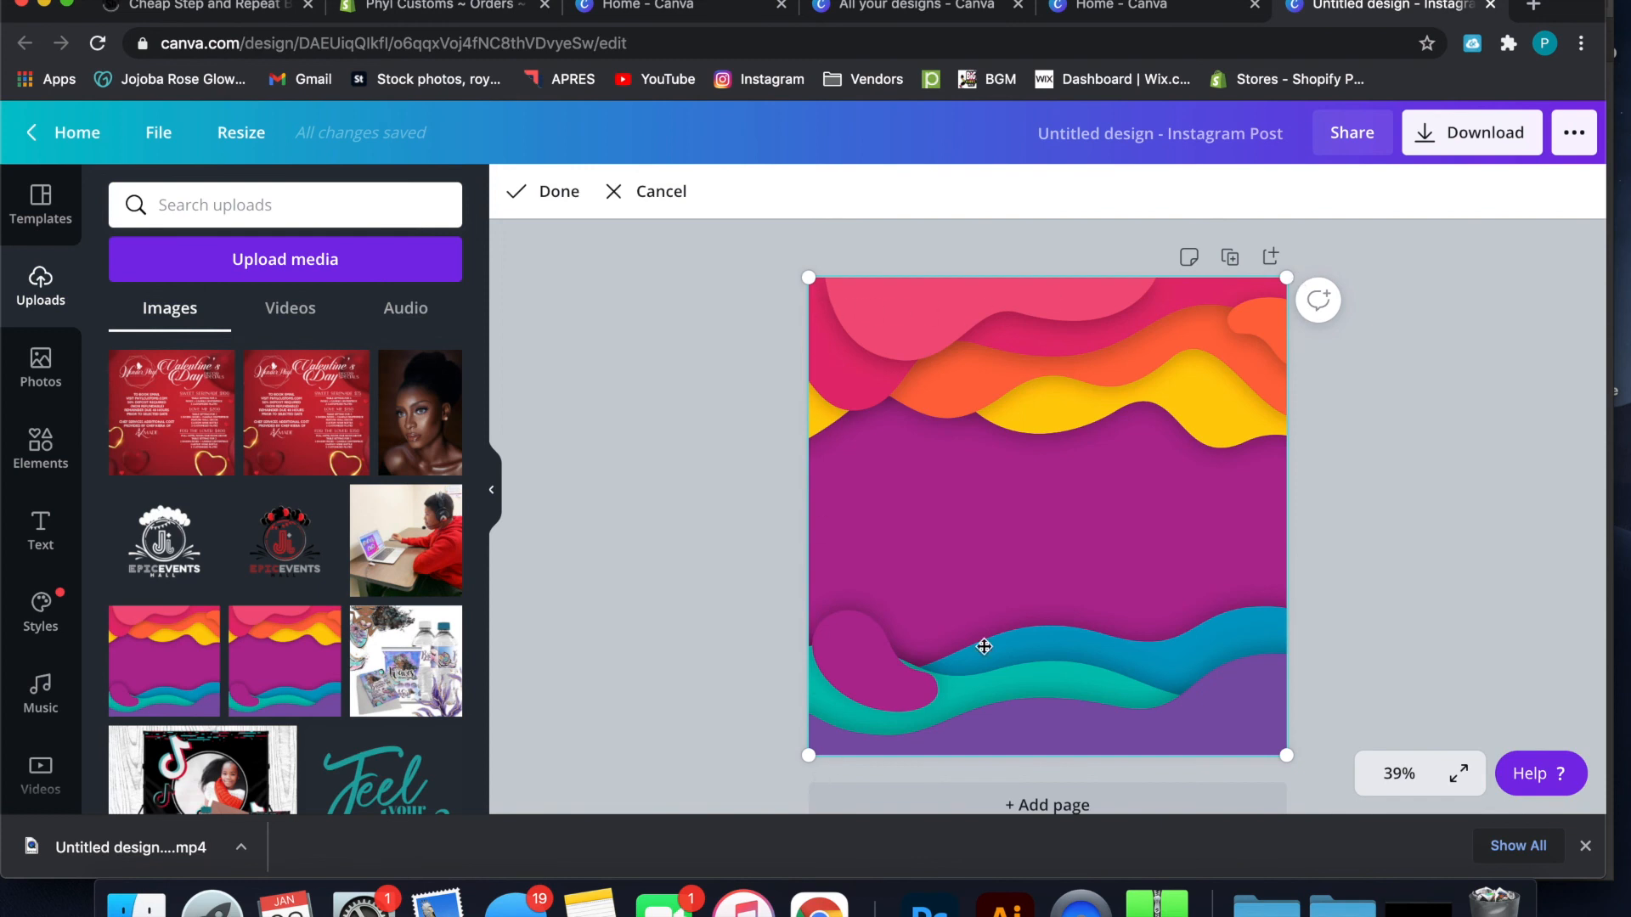
pyautogui.moveTo(1285, 275); pyautogui.dragTo(1487, 81)
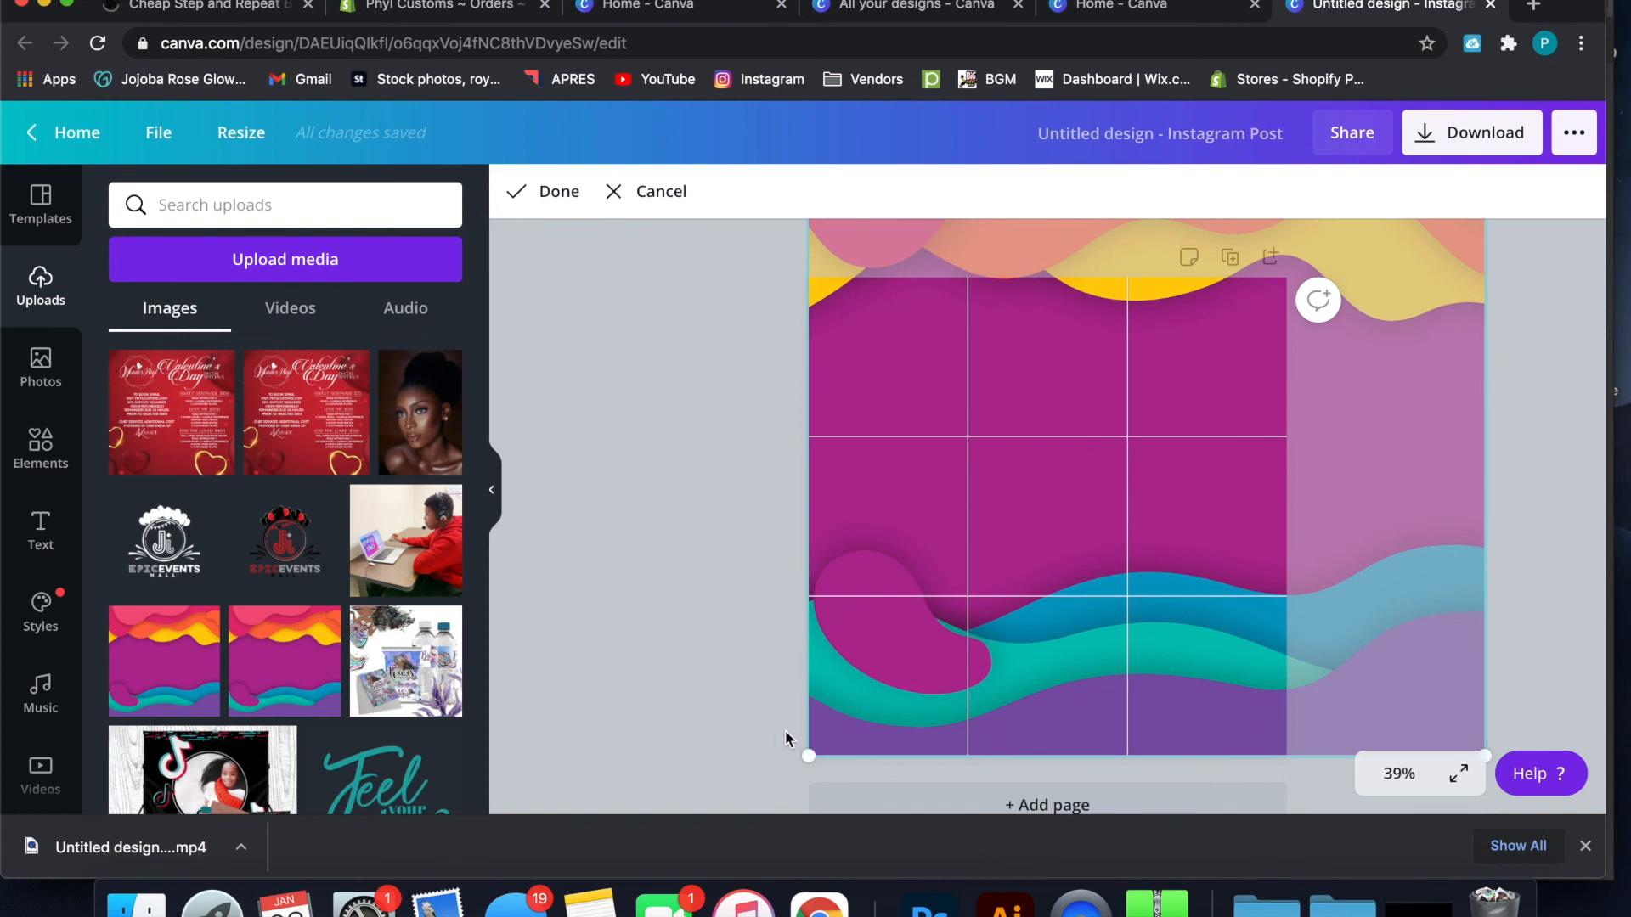
pyautogui.moveTo(808, 755); pyautogui.dragTo(595, 909)
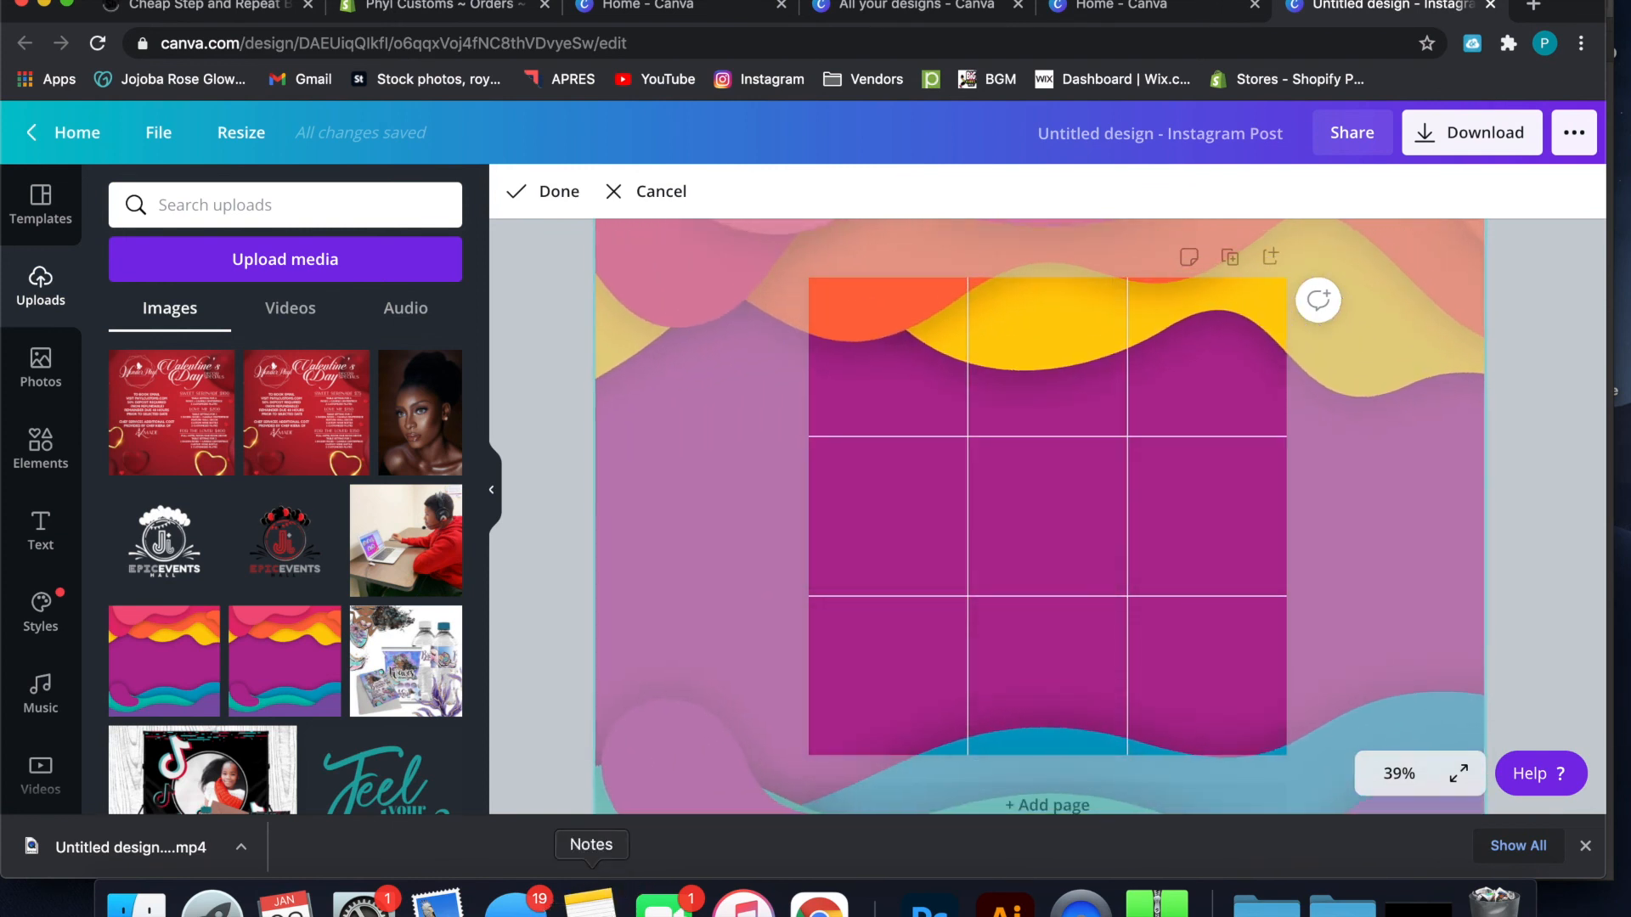
pyautogui.moveTo(935, 731); pyautogui.dragTo(907, 667)
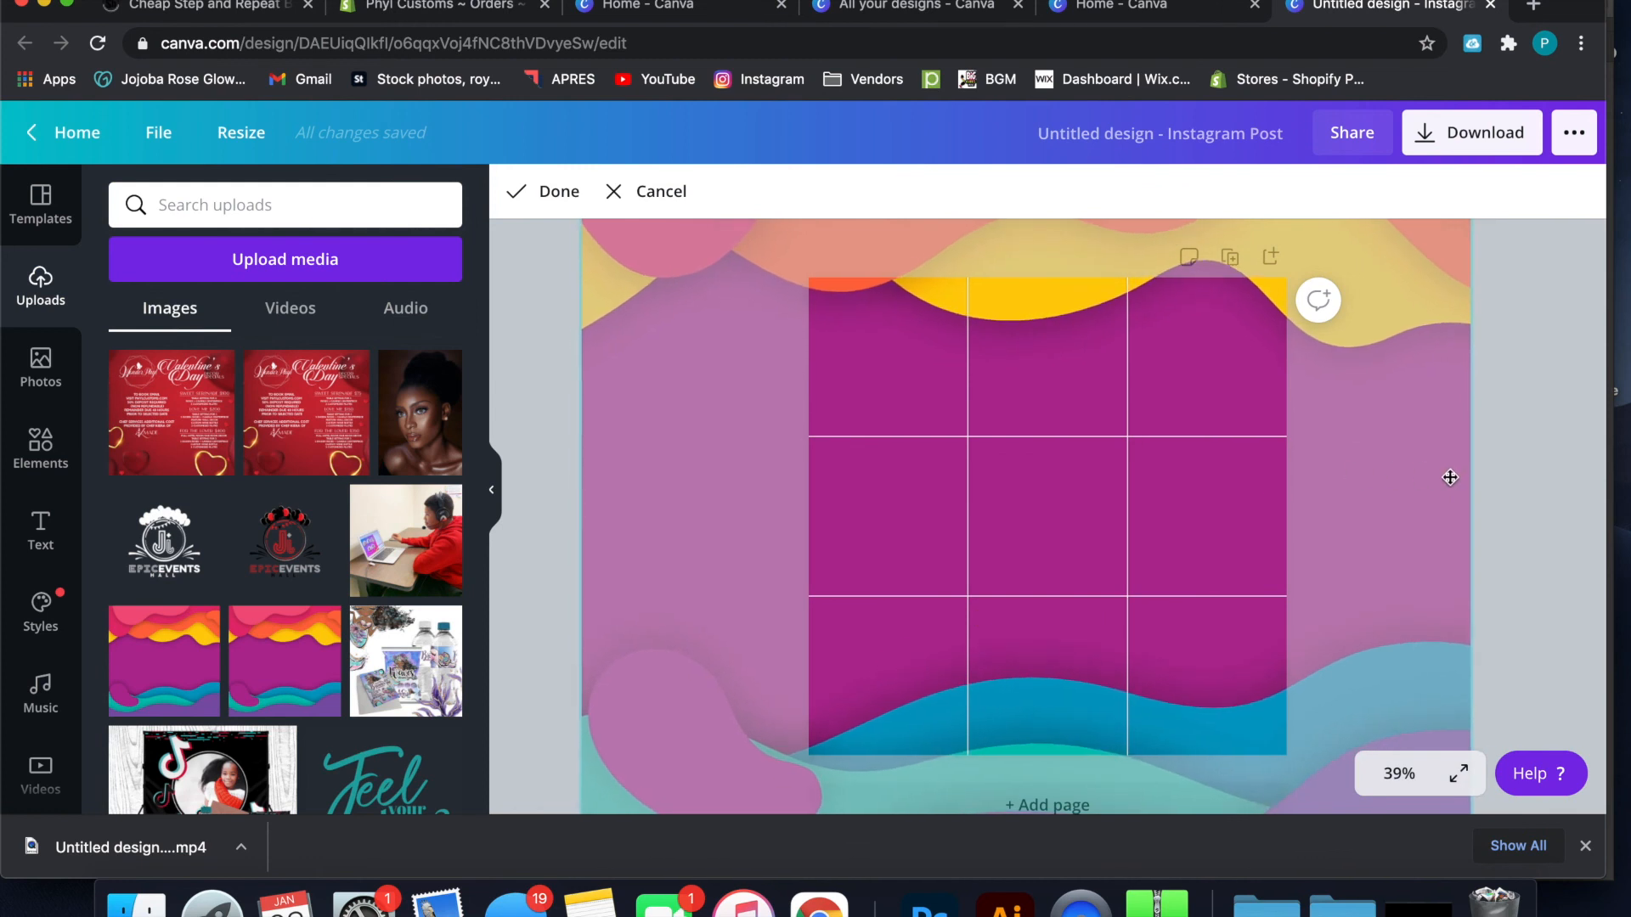
pyautogui.click(1503, 496)
# Reopen the background crop, shift the wave image slightly down and right, and preview the design full screen before finishing the crop
pyautogui.click(1041, 626)
pyautogui.doubleClick(1060, 575)
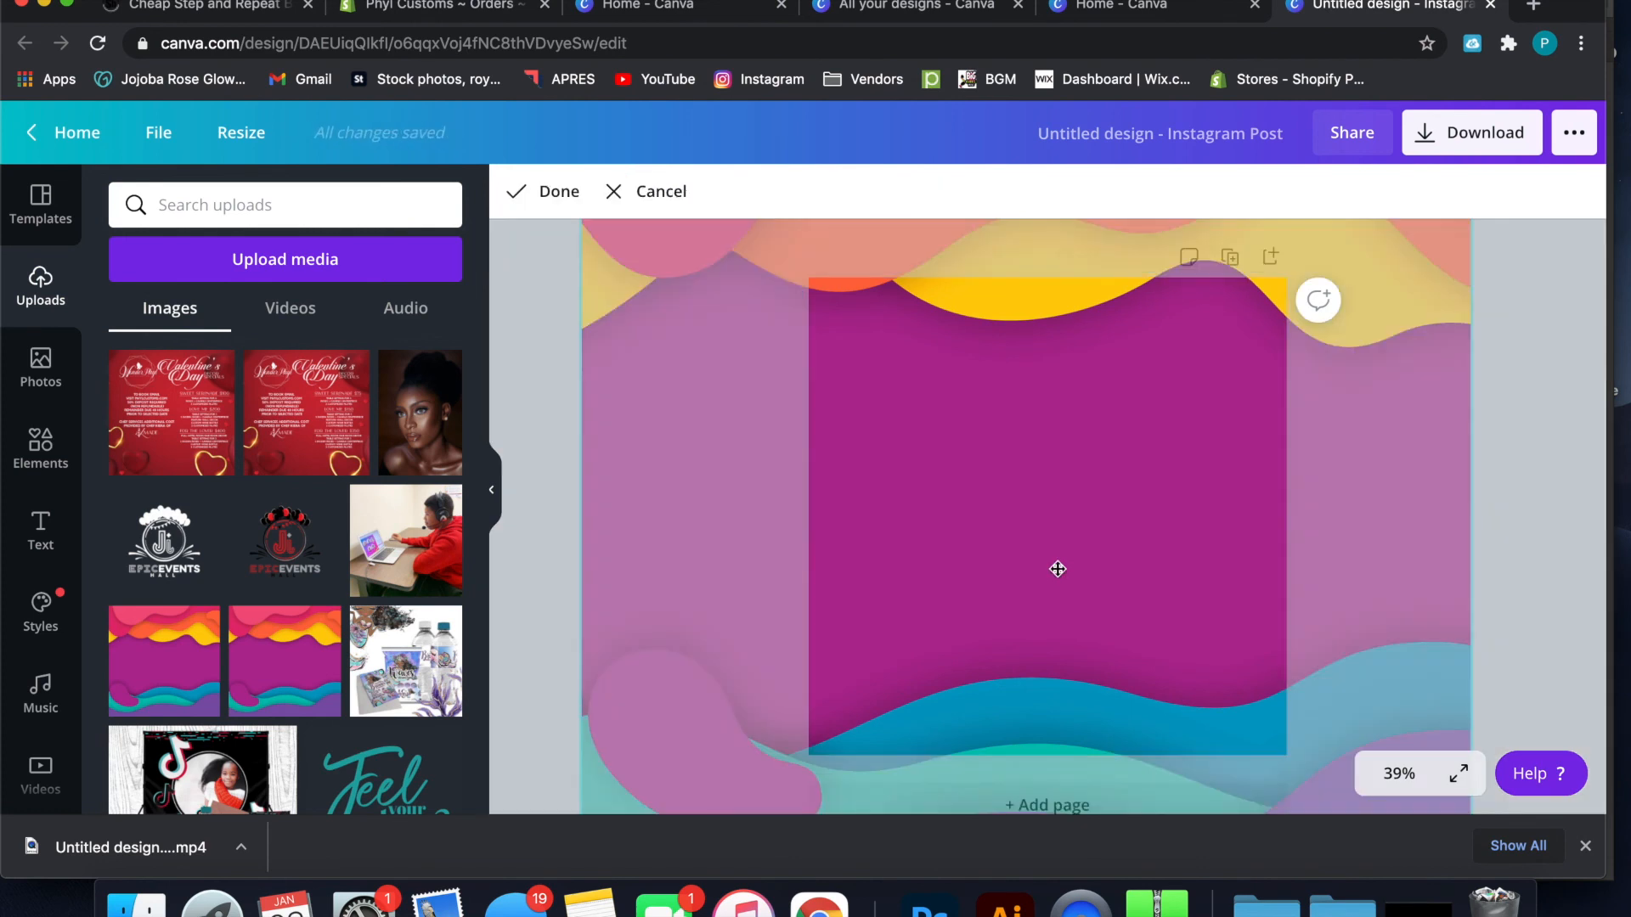
pyautogui.moveTo(1048, 476); pyautogui.dragTo(1078, 533)
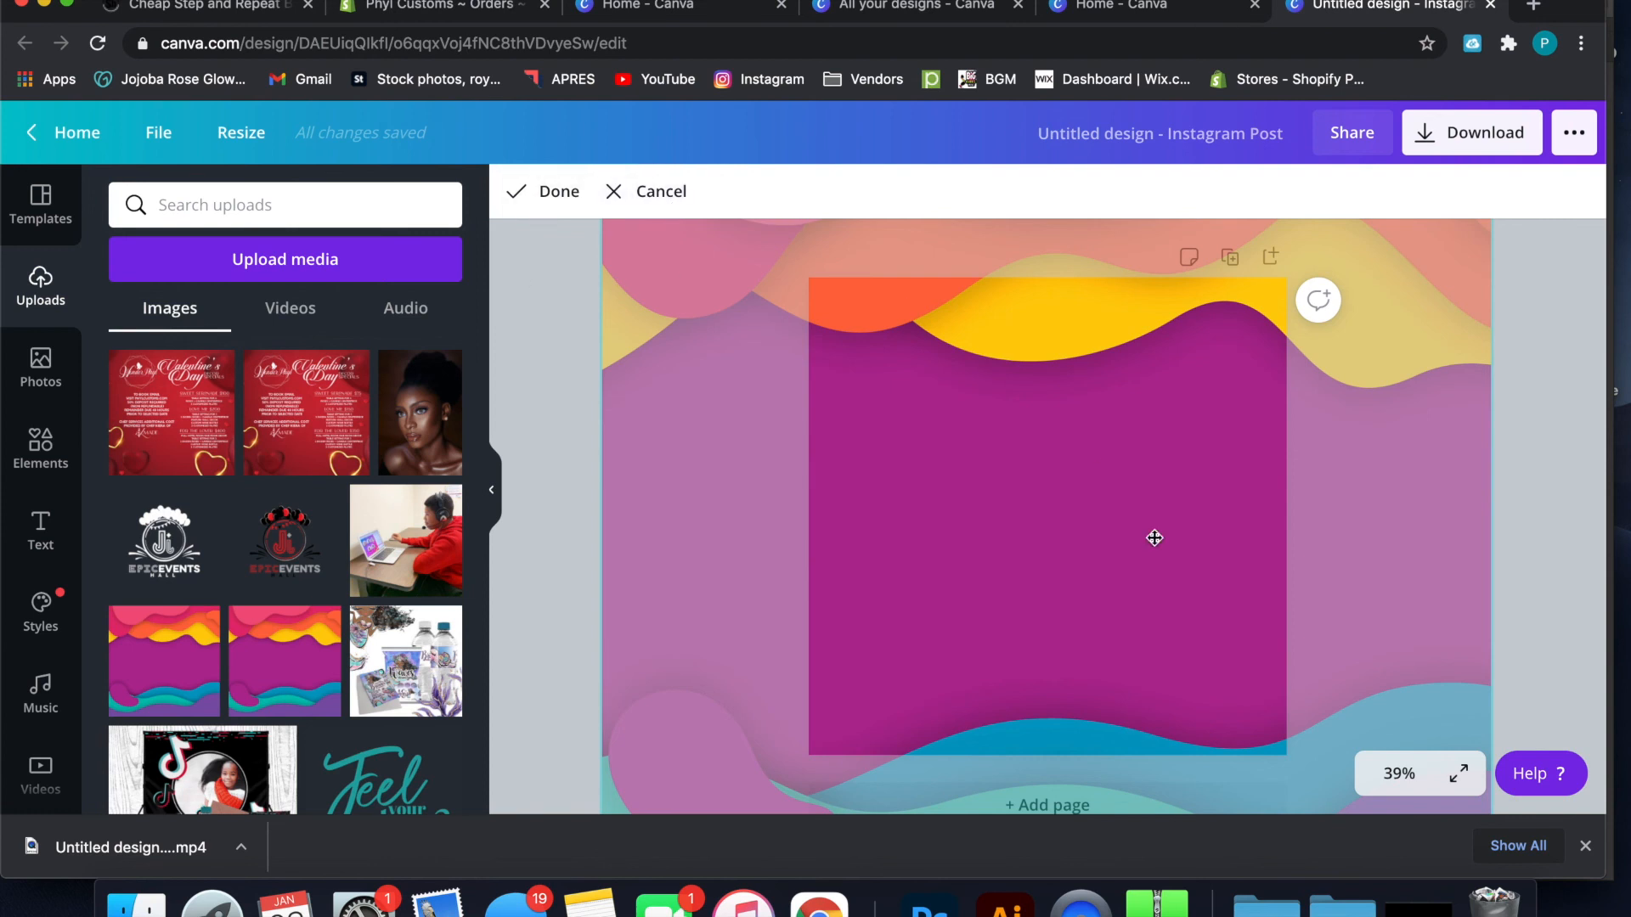
pyautogui.click(1458, 773)
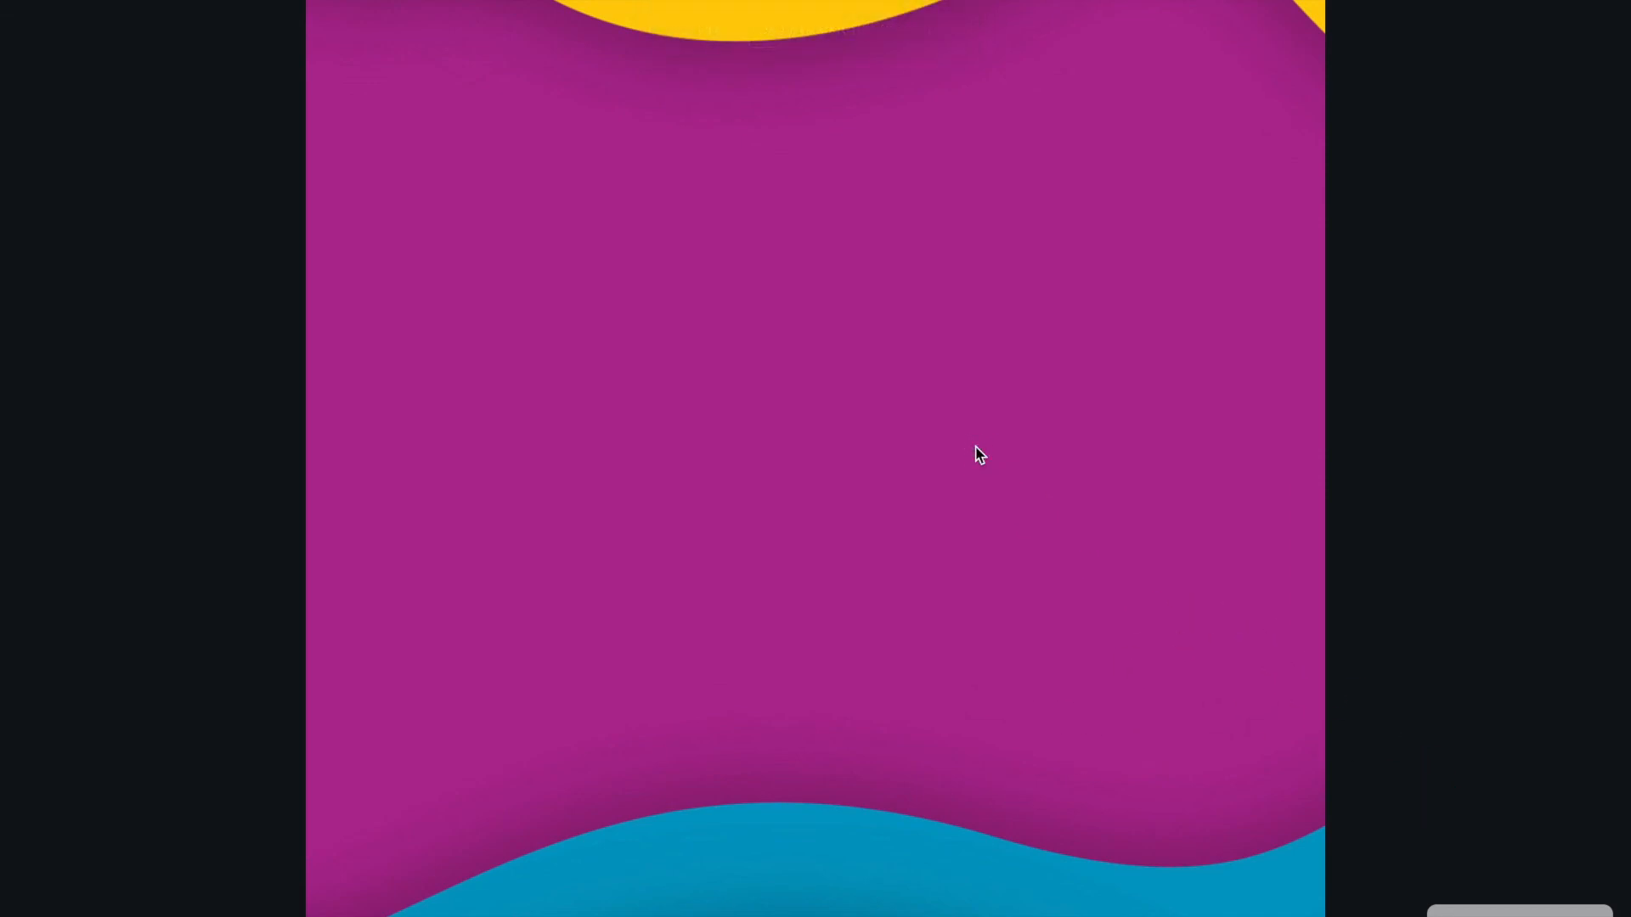
pyautogui.press('Escape')
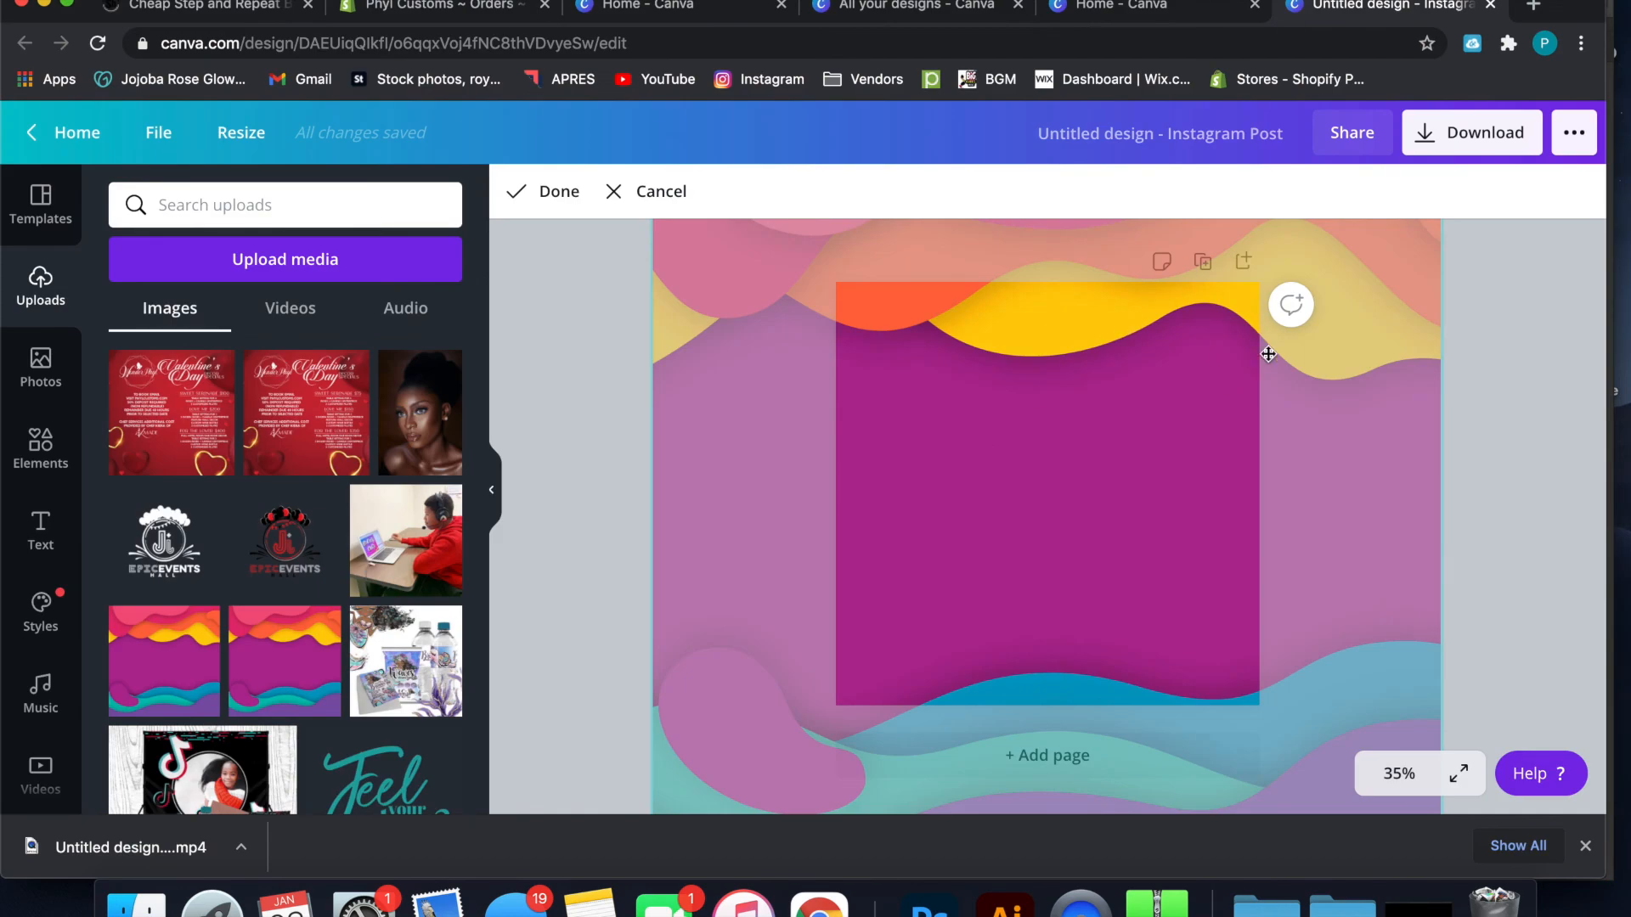
pyautogui.click(1488, 400)
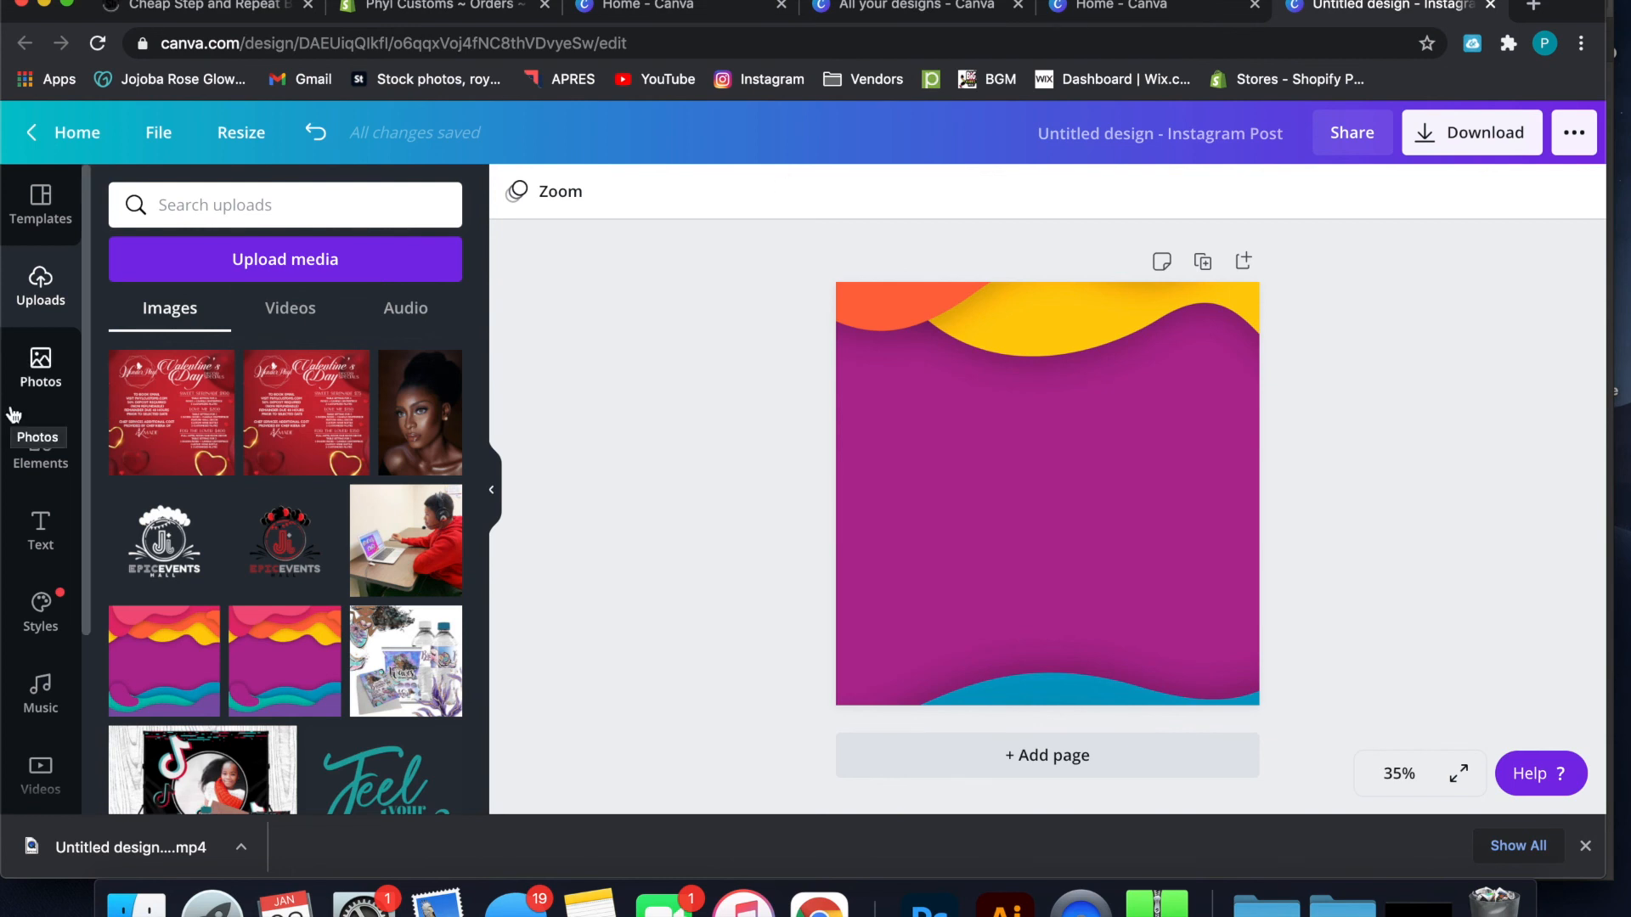
# Look through the heading, subheading and body text options and the ready-made font combinations for the design
pyautogui.click(58, 522)
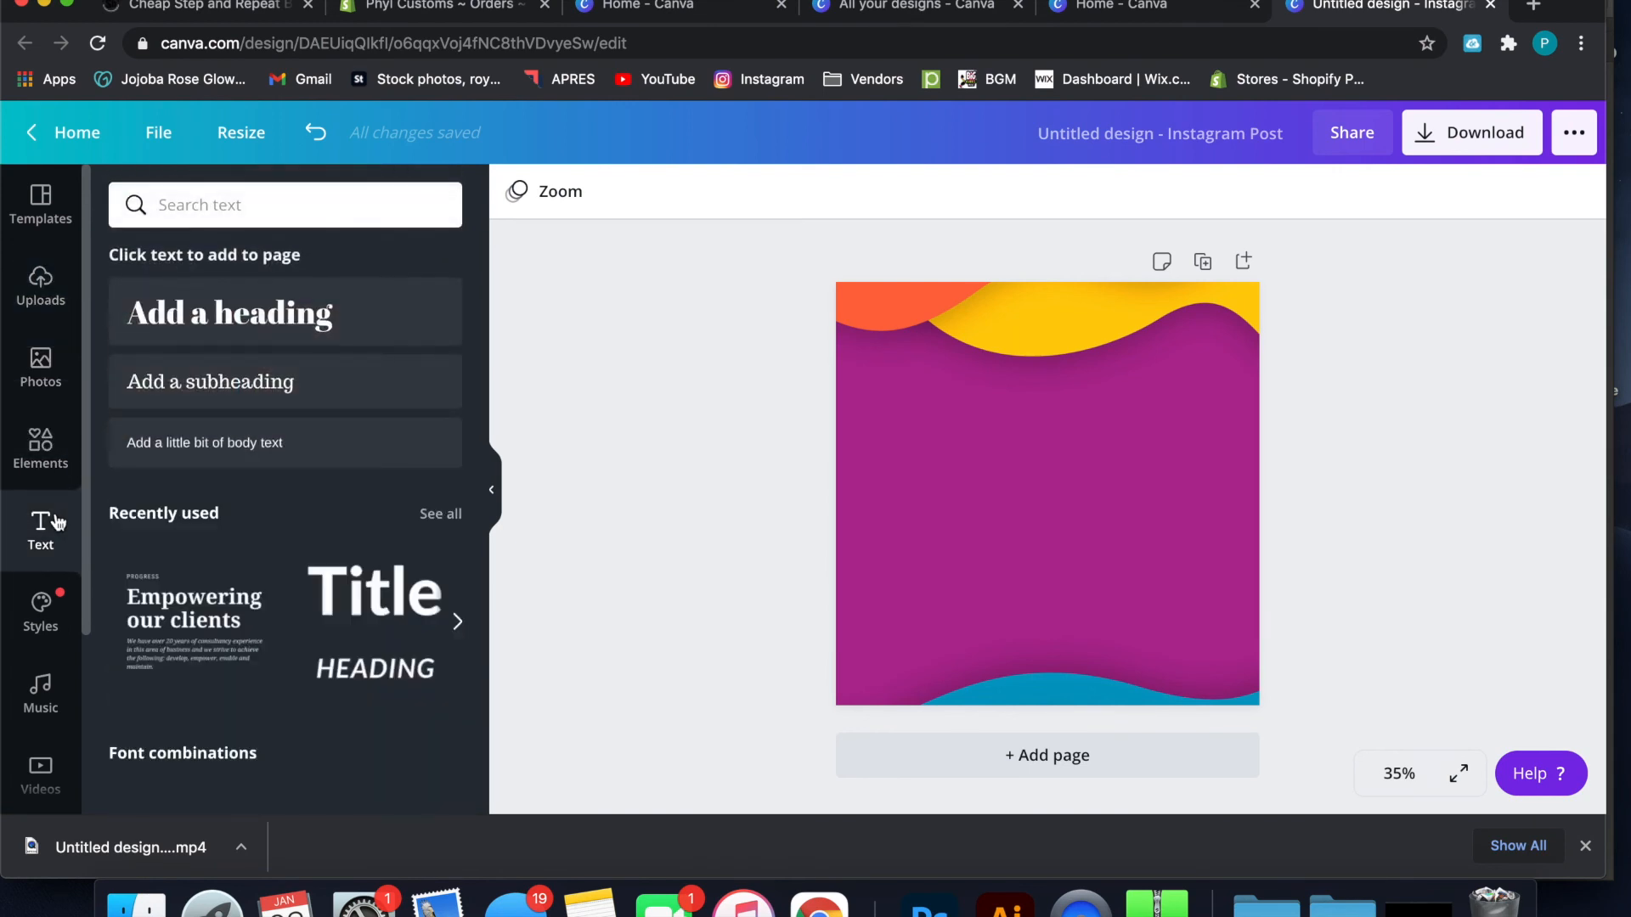
pyautogui.scroll(-4, 236, 590)
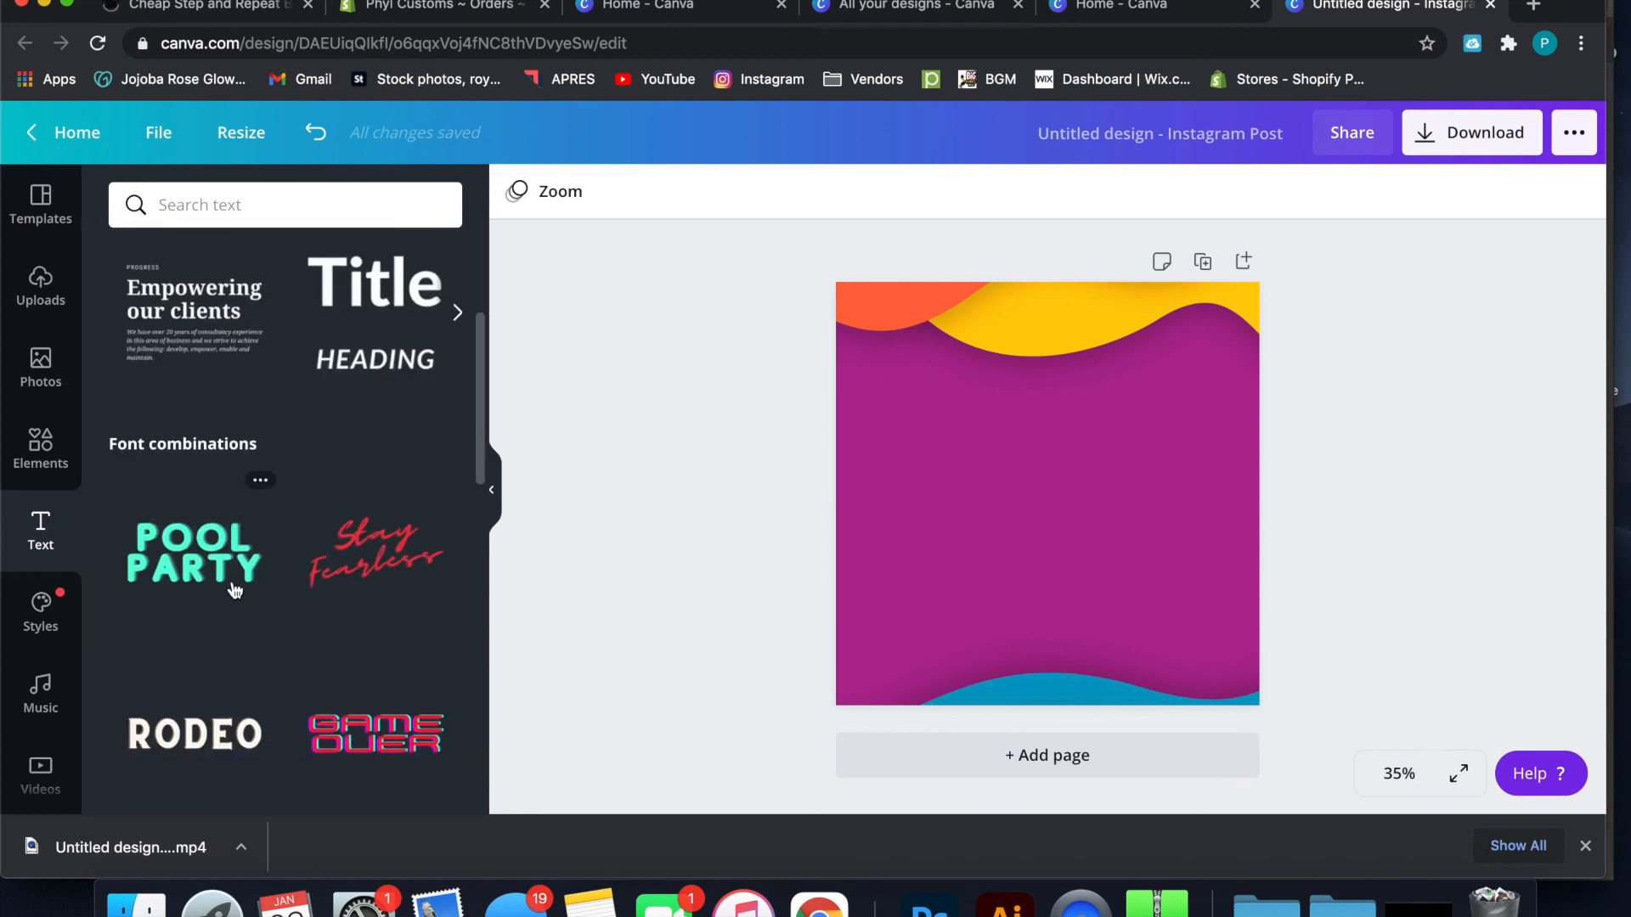
pyautogui.scroll(2, 235, 590)
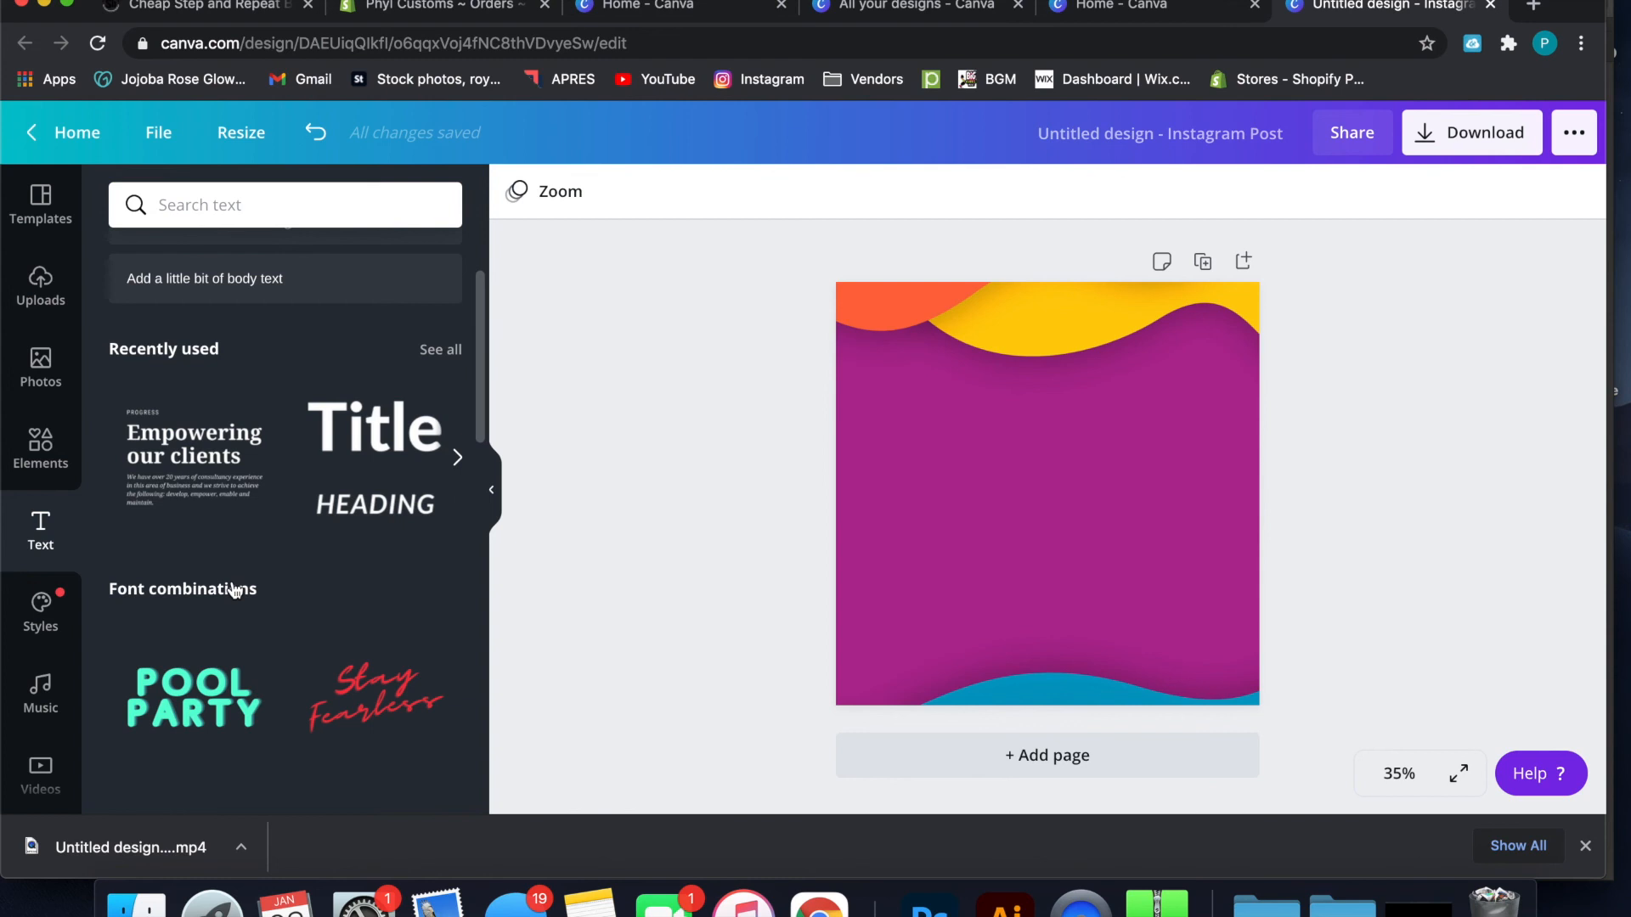
pyautogui.scroll(-5, 235, 590)
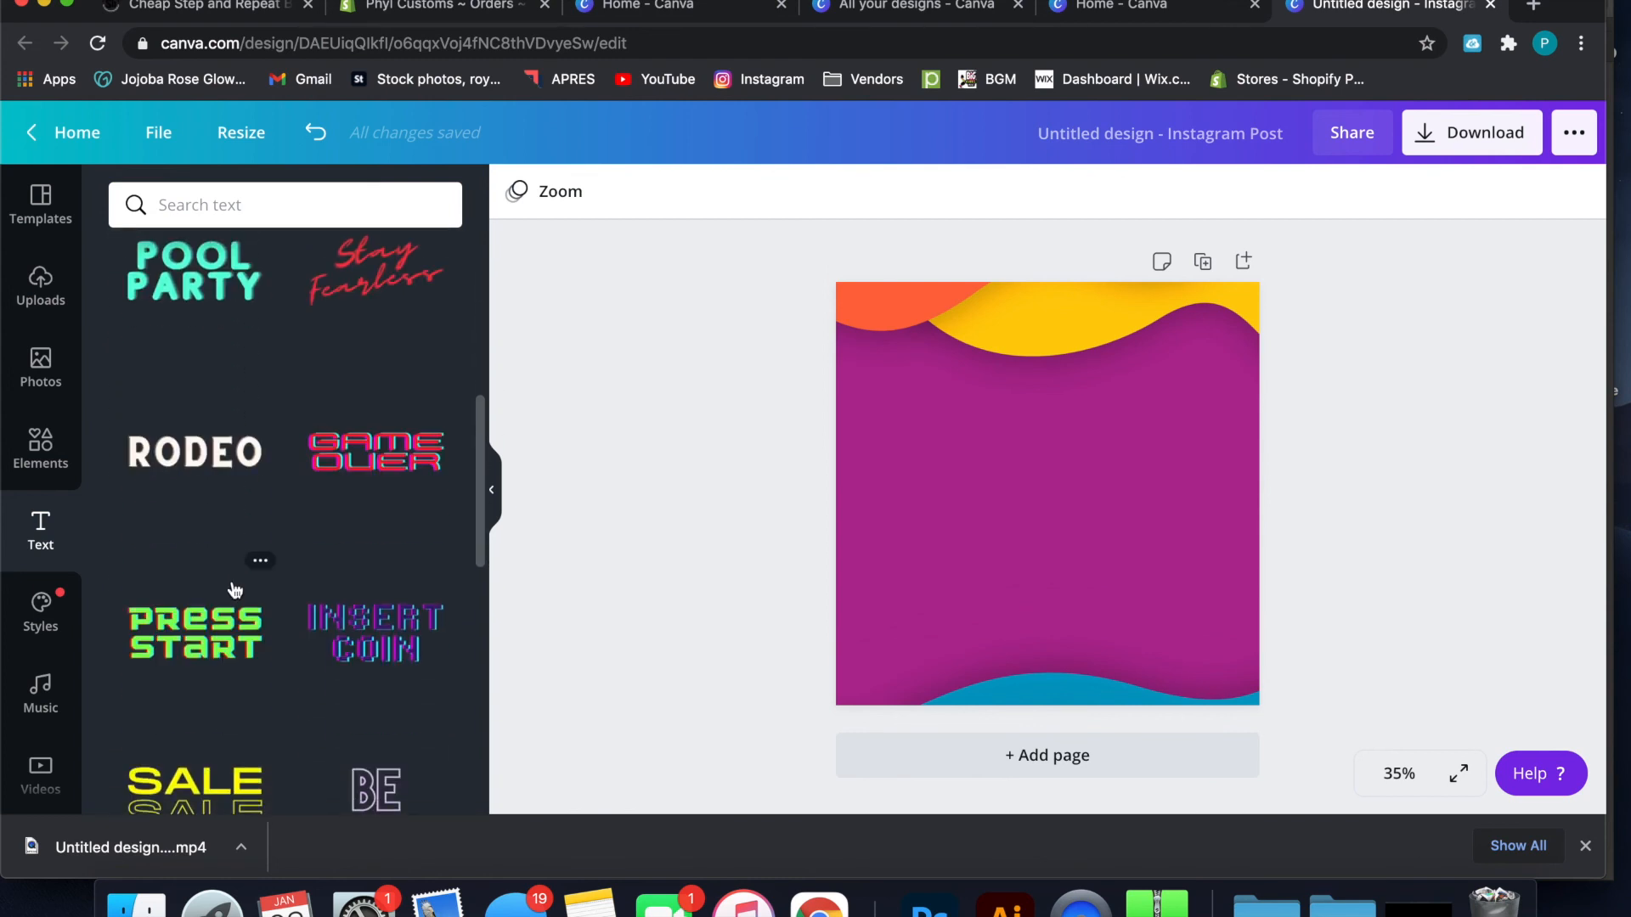
pyautogui.scroll(-4, 236, 591)
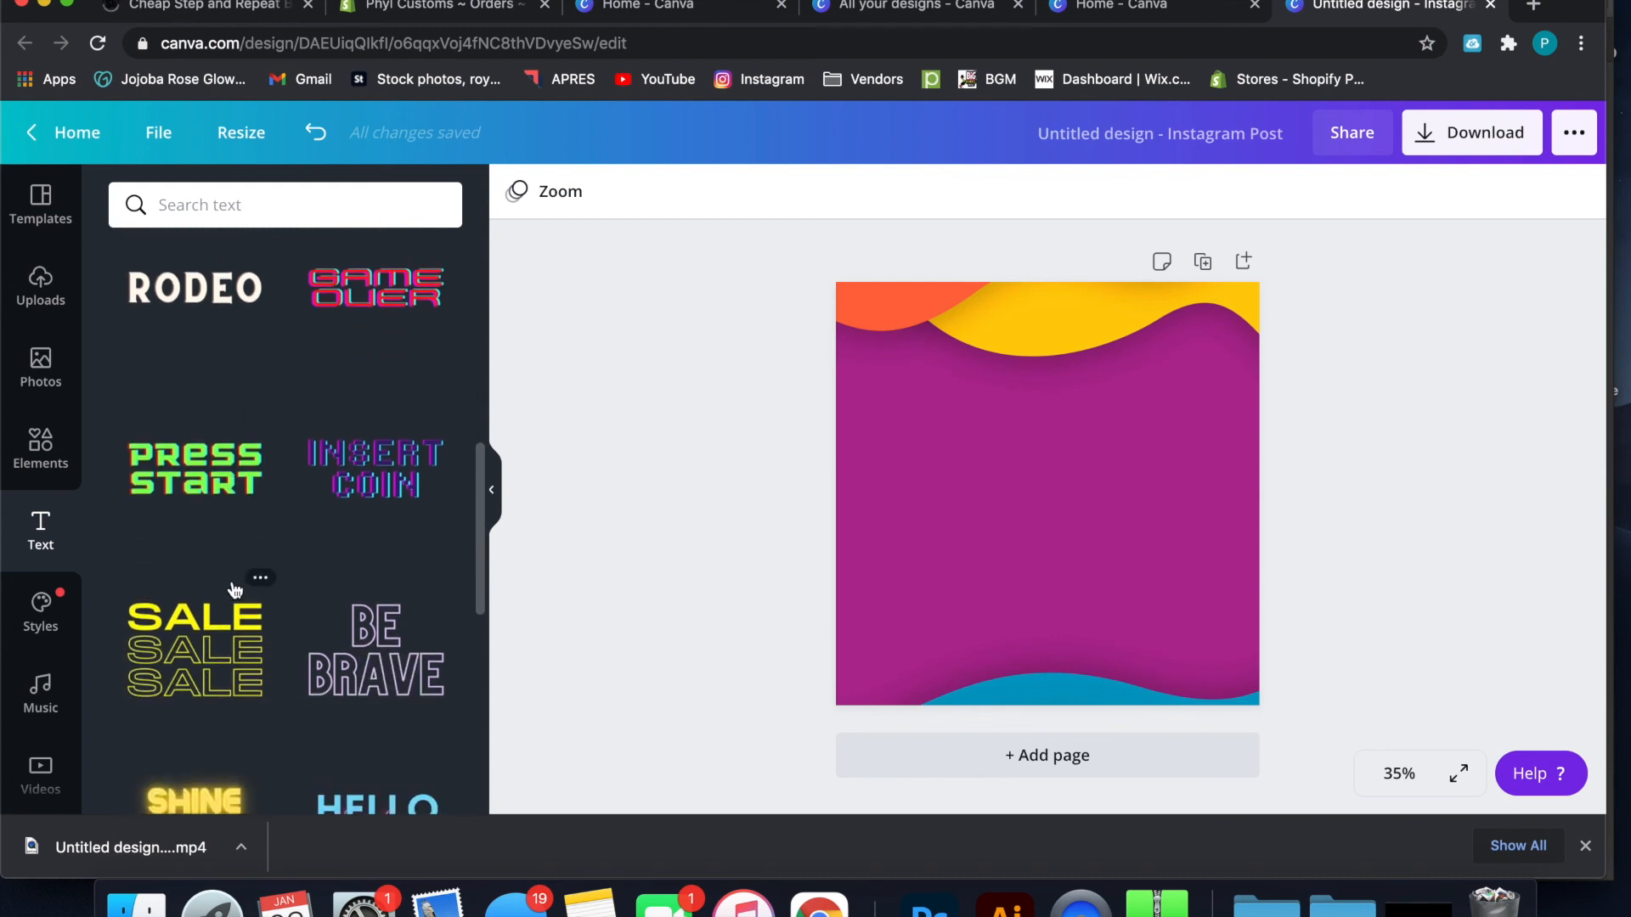
pyautogui.scroll(-3, 235, 590)
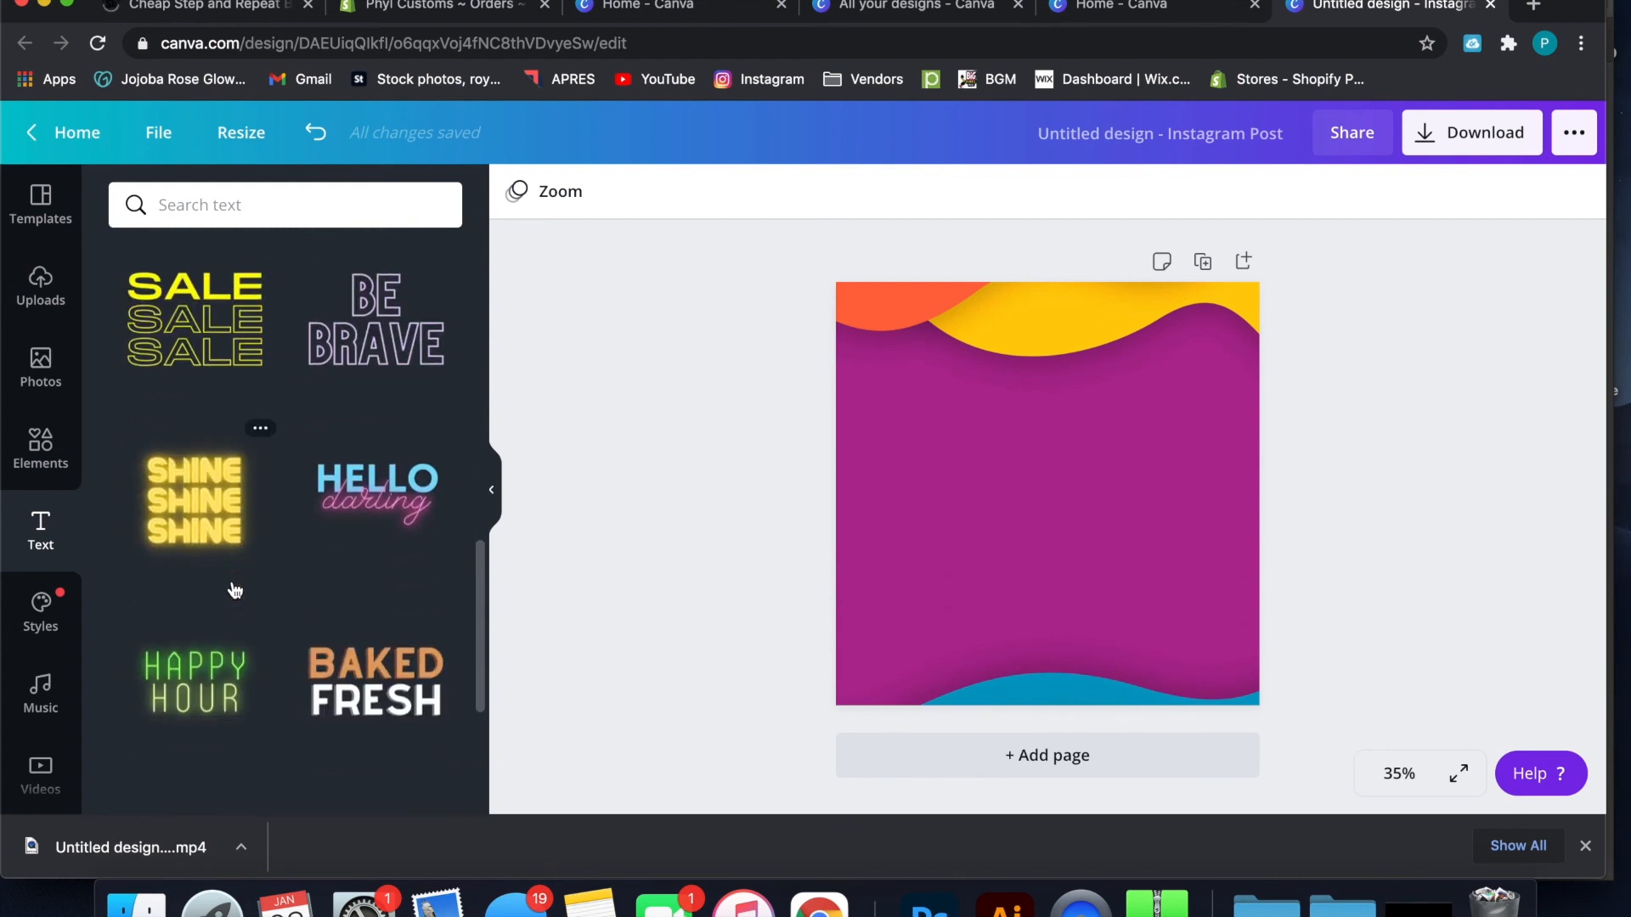
pyautogui.scroll(-5, 235, 590)
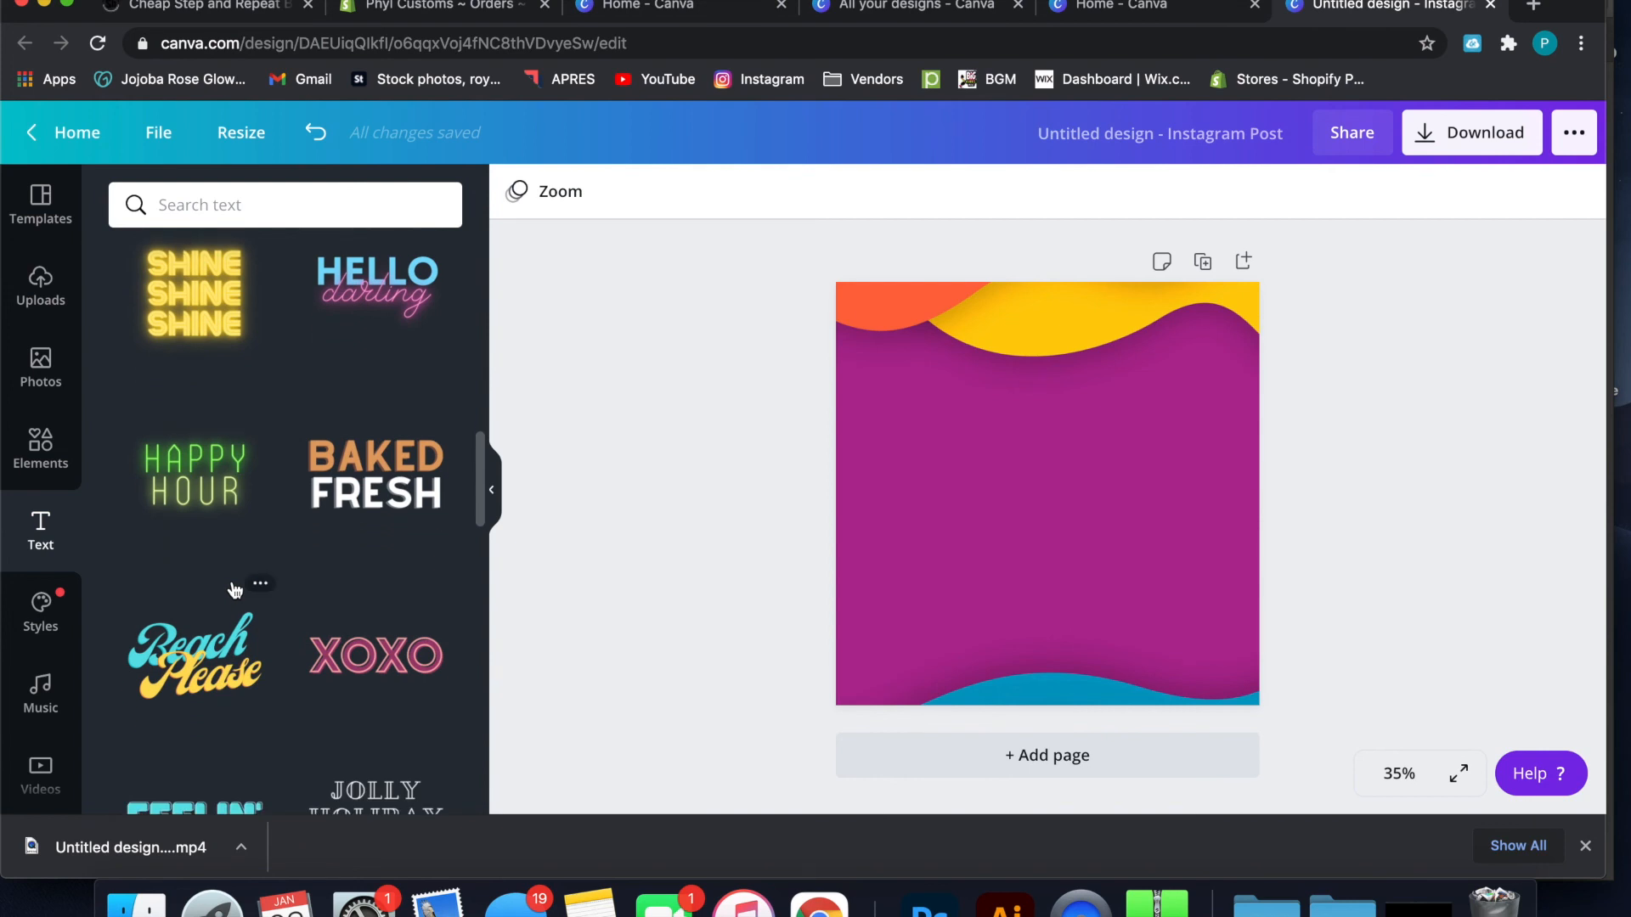
pyautogui.scroll(-5, 235, 590)
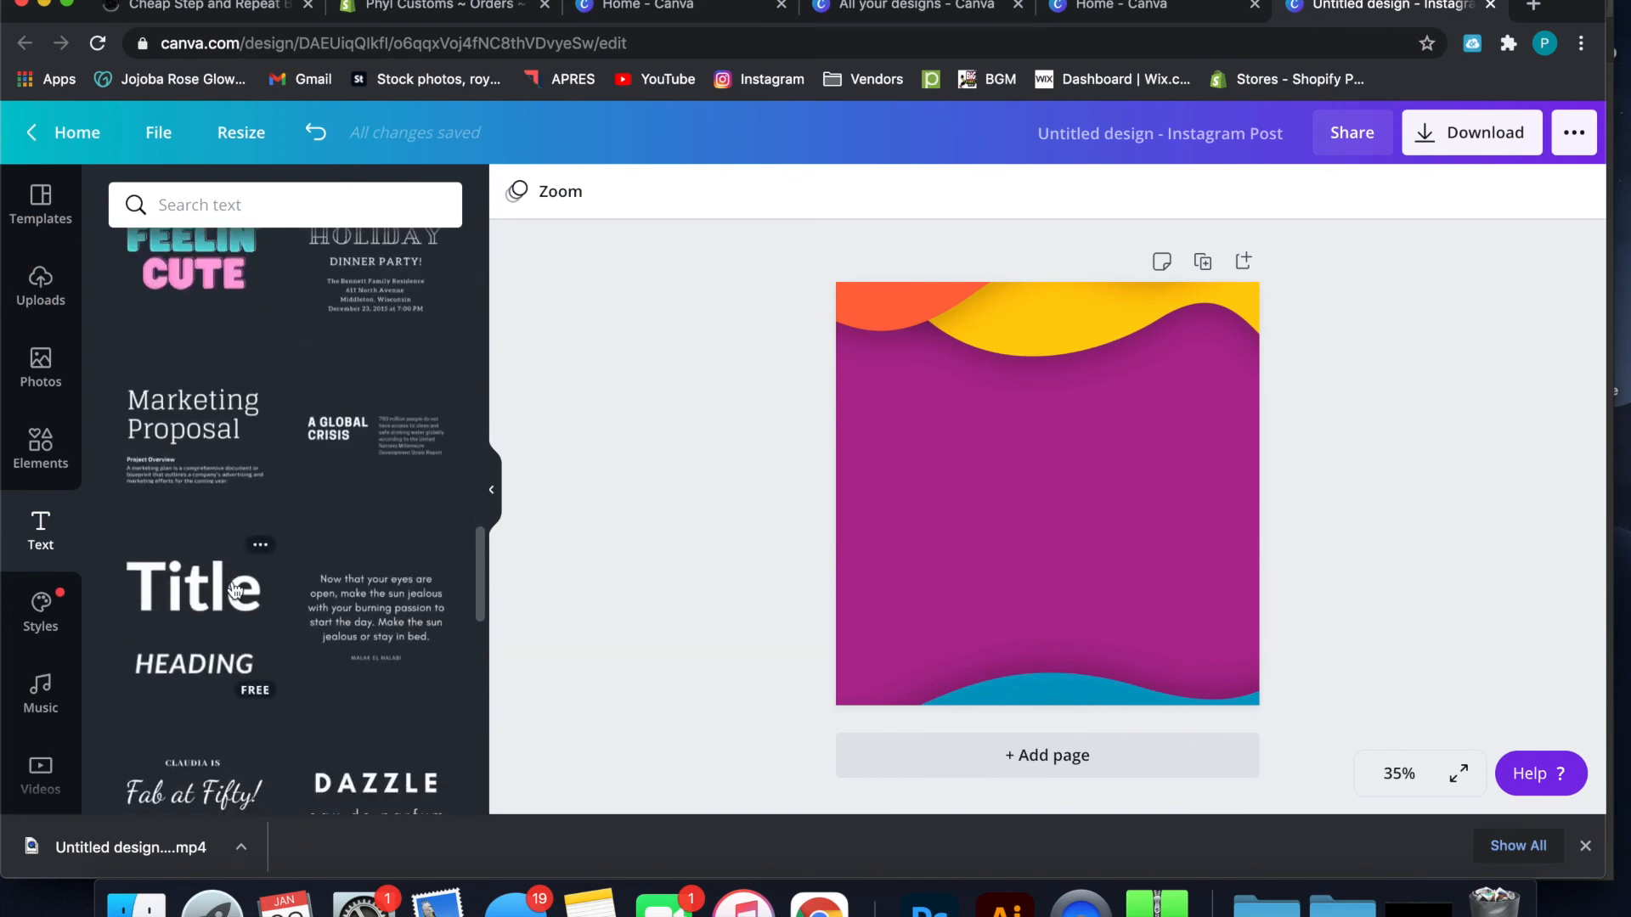
pyautogui.scroll(-1, 235, 590)
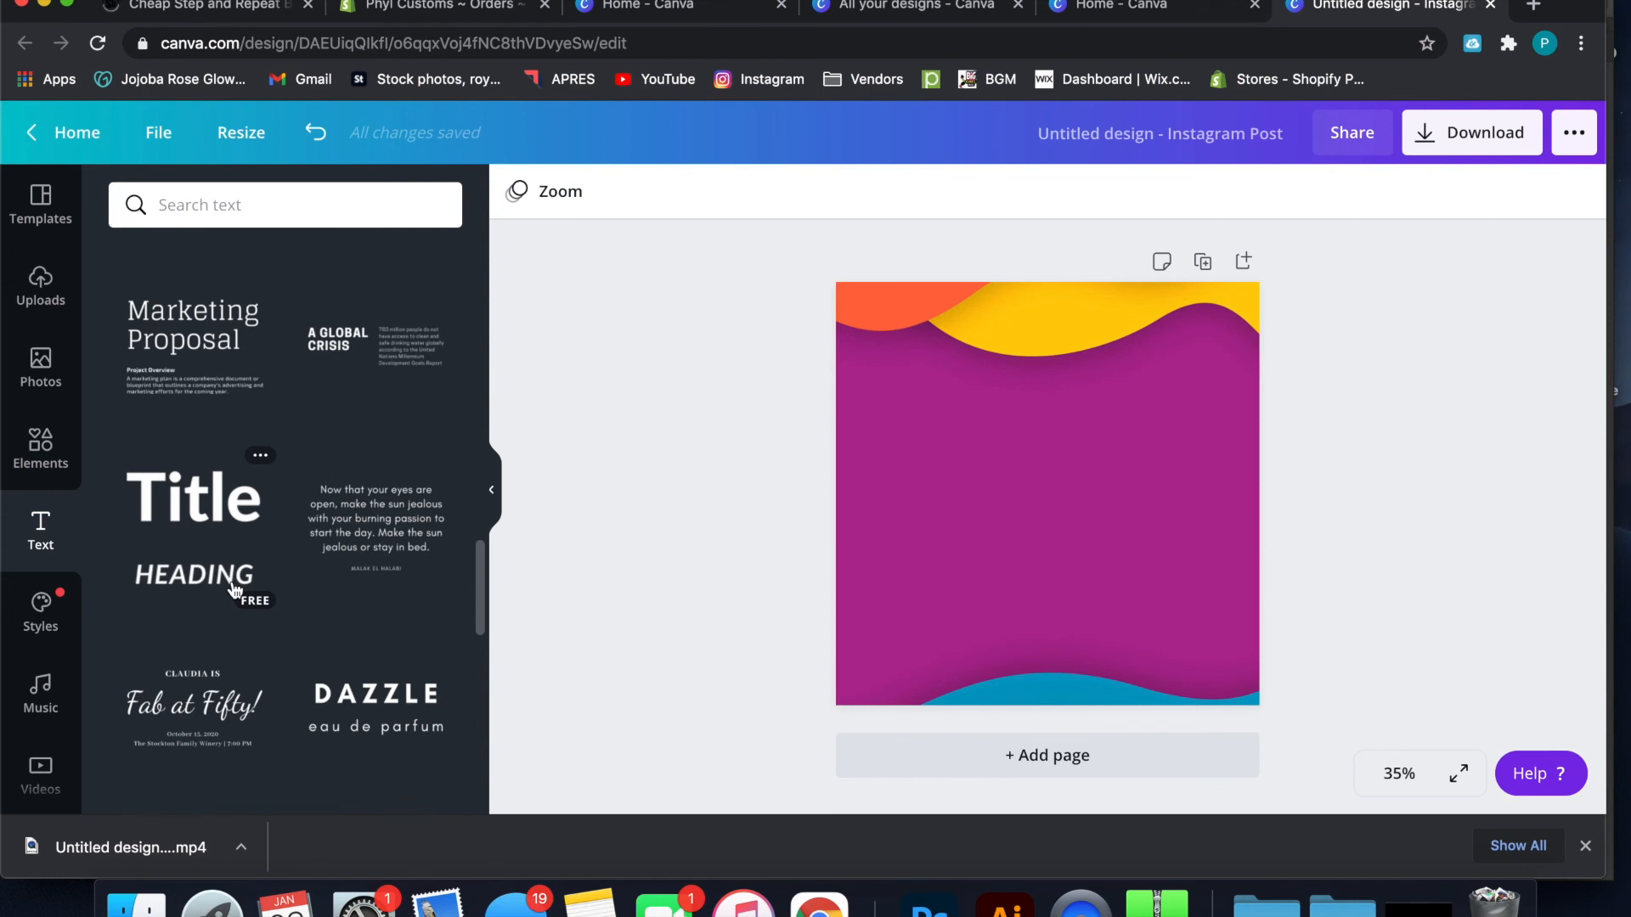
pyautogui.scroll(-1, 235, 590)
pyautogui.scroll(-3, 233, 586)
pyautogui.scroll(1, 235, 590)
pyautogui.scroll(-2, 235, 591)
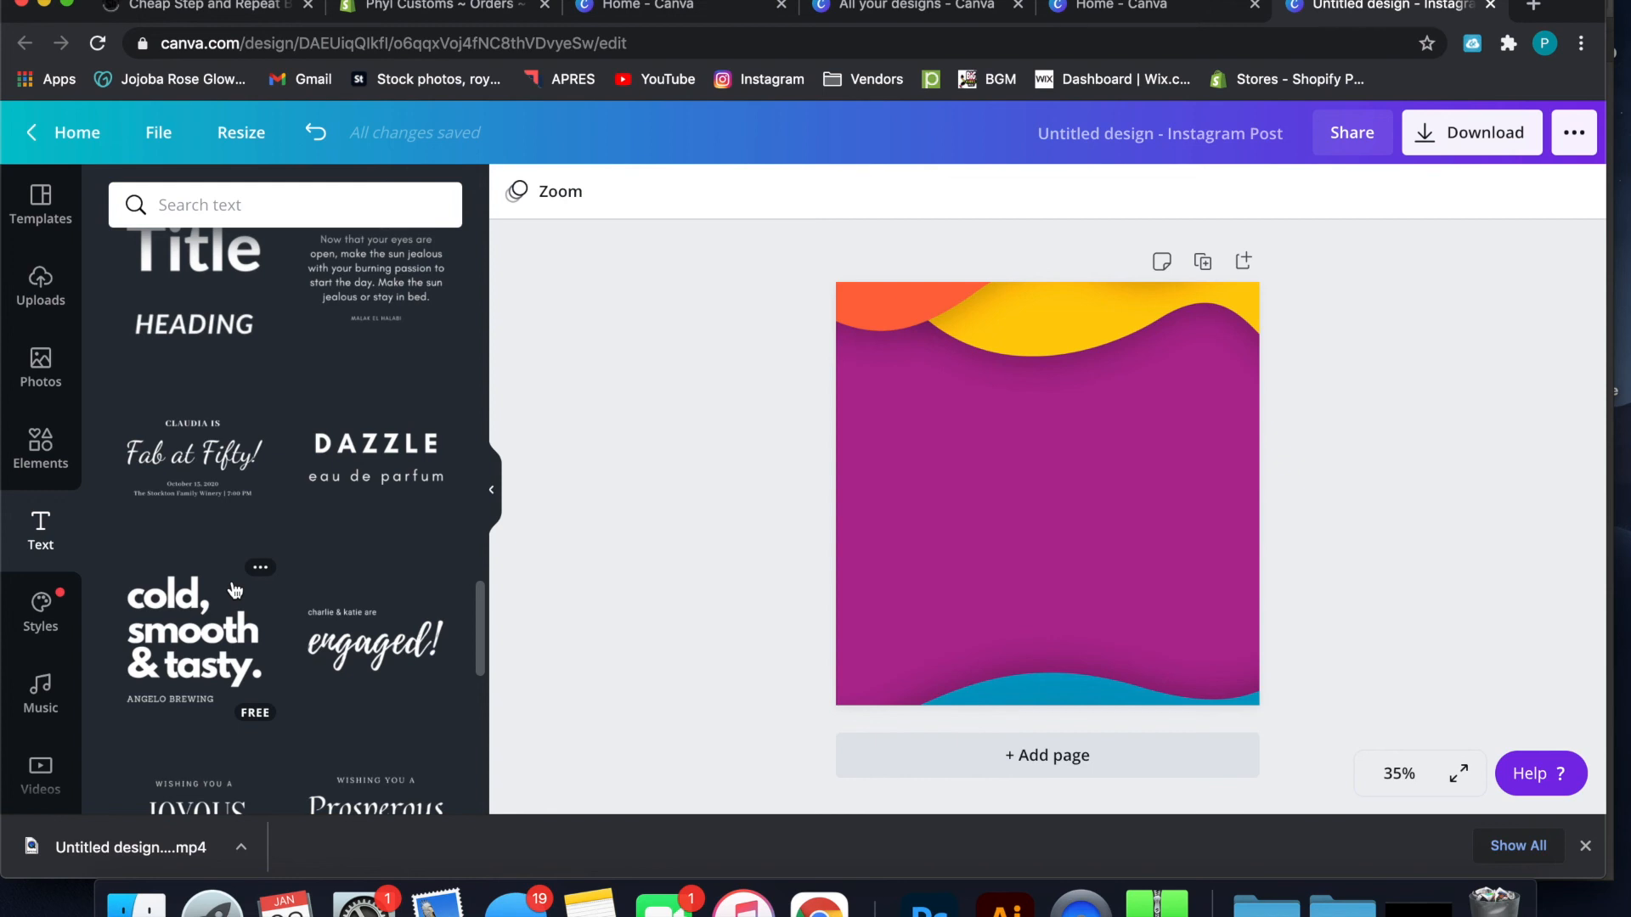
# Add the white "engaged!" script font combination to the page and lower it to about the middle of the purple area
pyautogui.scroll(-3, 236, 590)
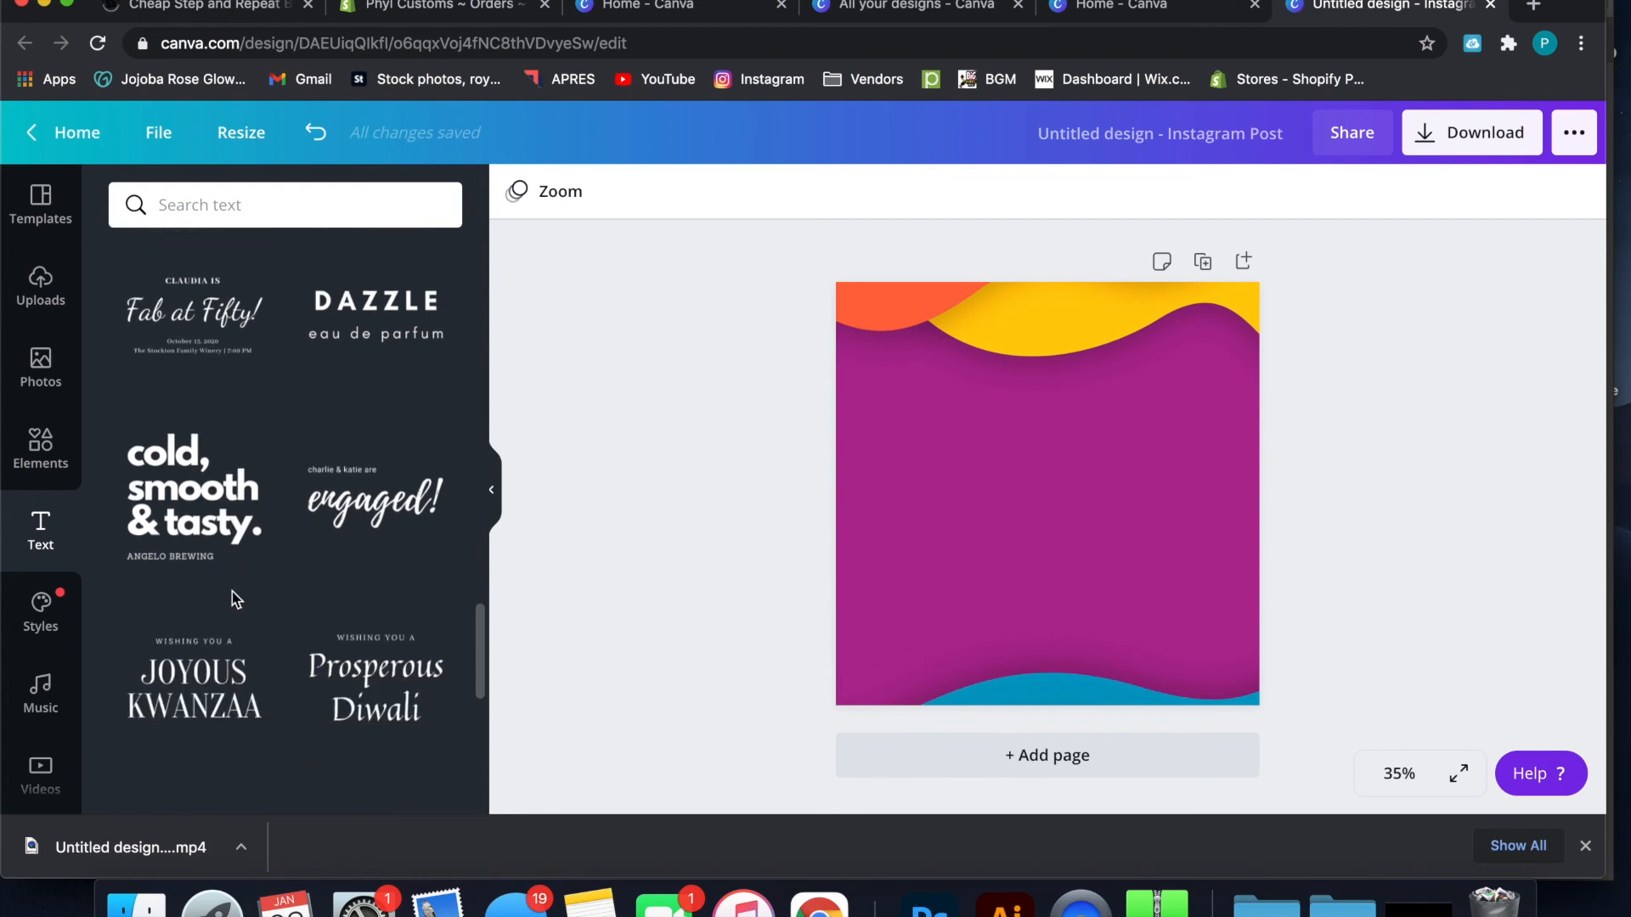
pyautogui.scroll(-1, 232, 591)
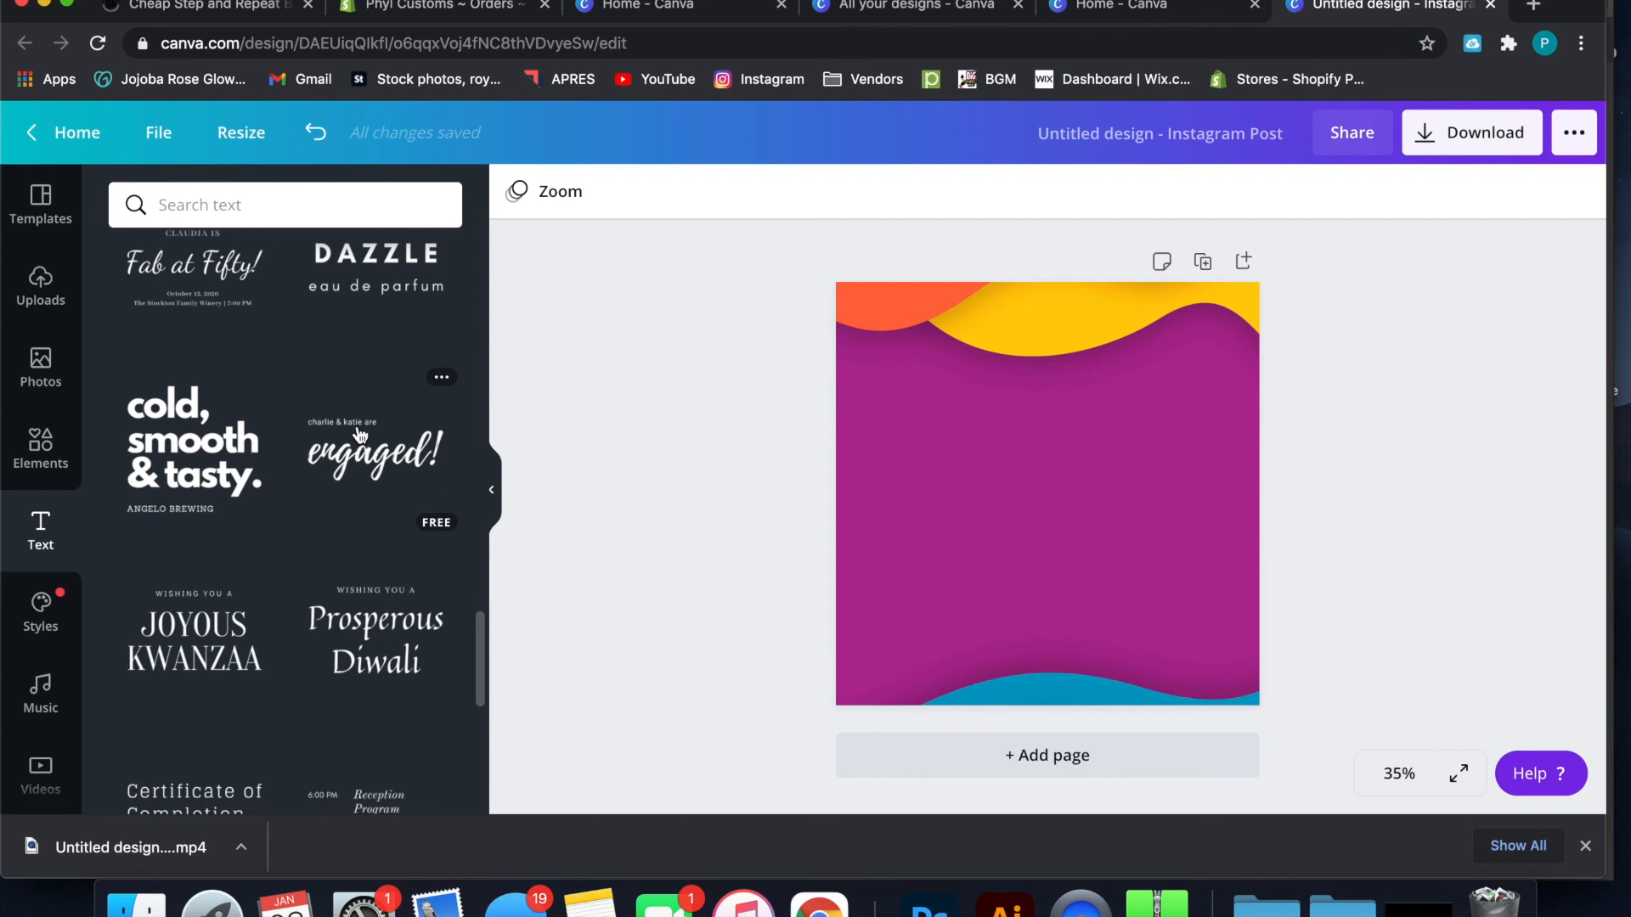
pyautogui.moveTo(361, 435); pyautogui.dragTo(954, 457)
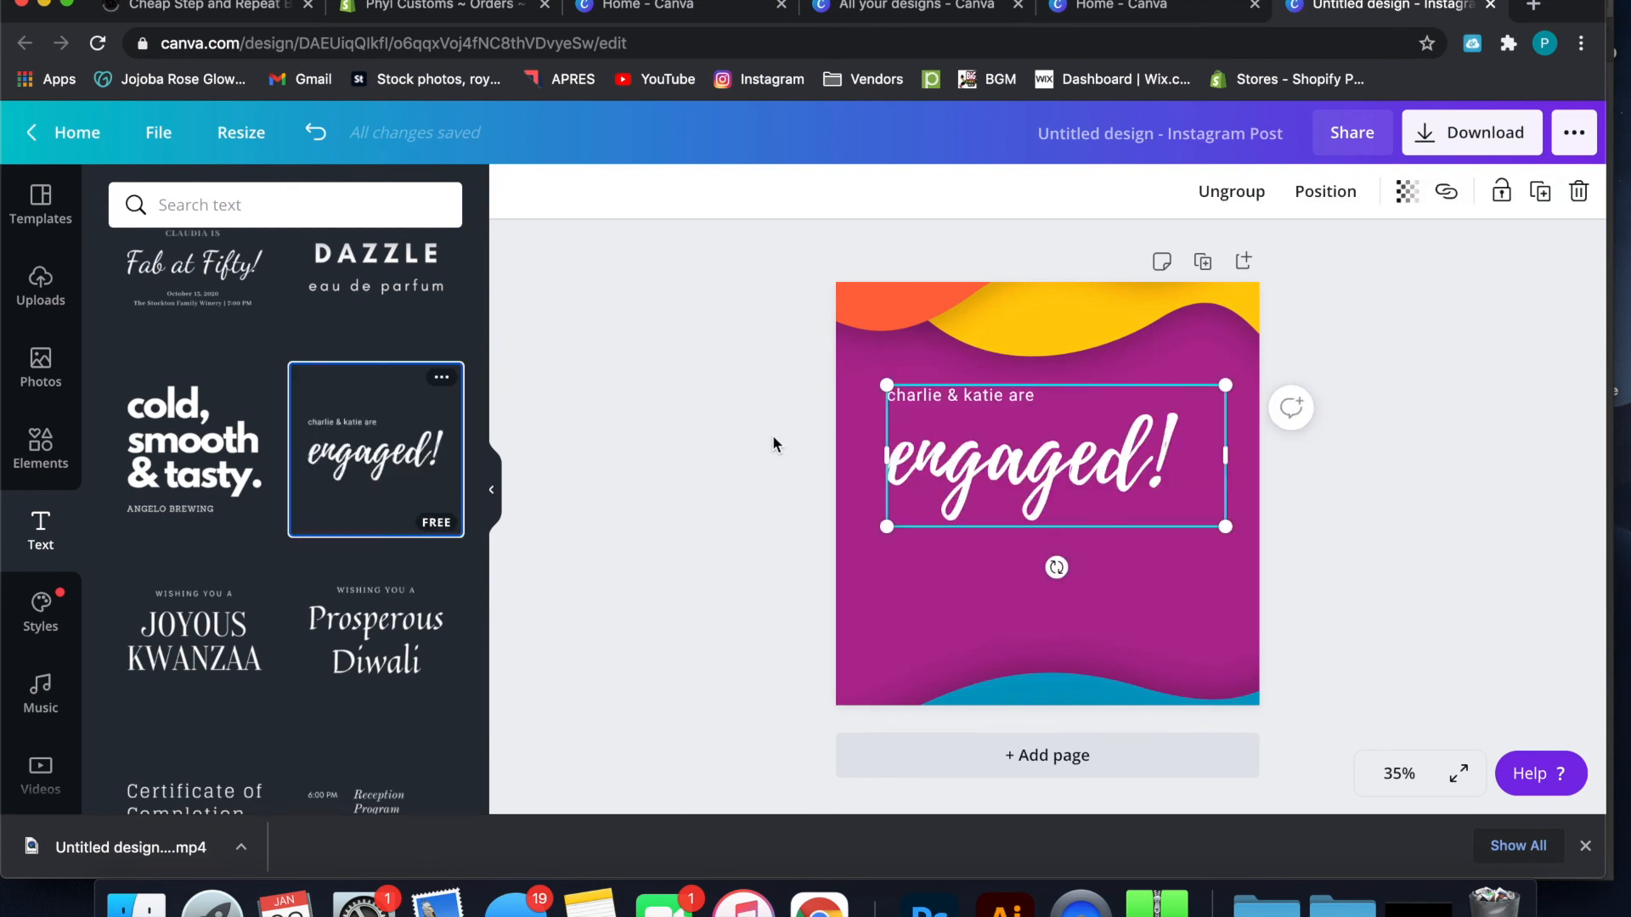
pyautogui.click(1028, 473)
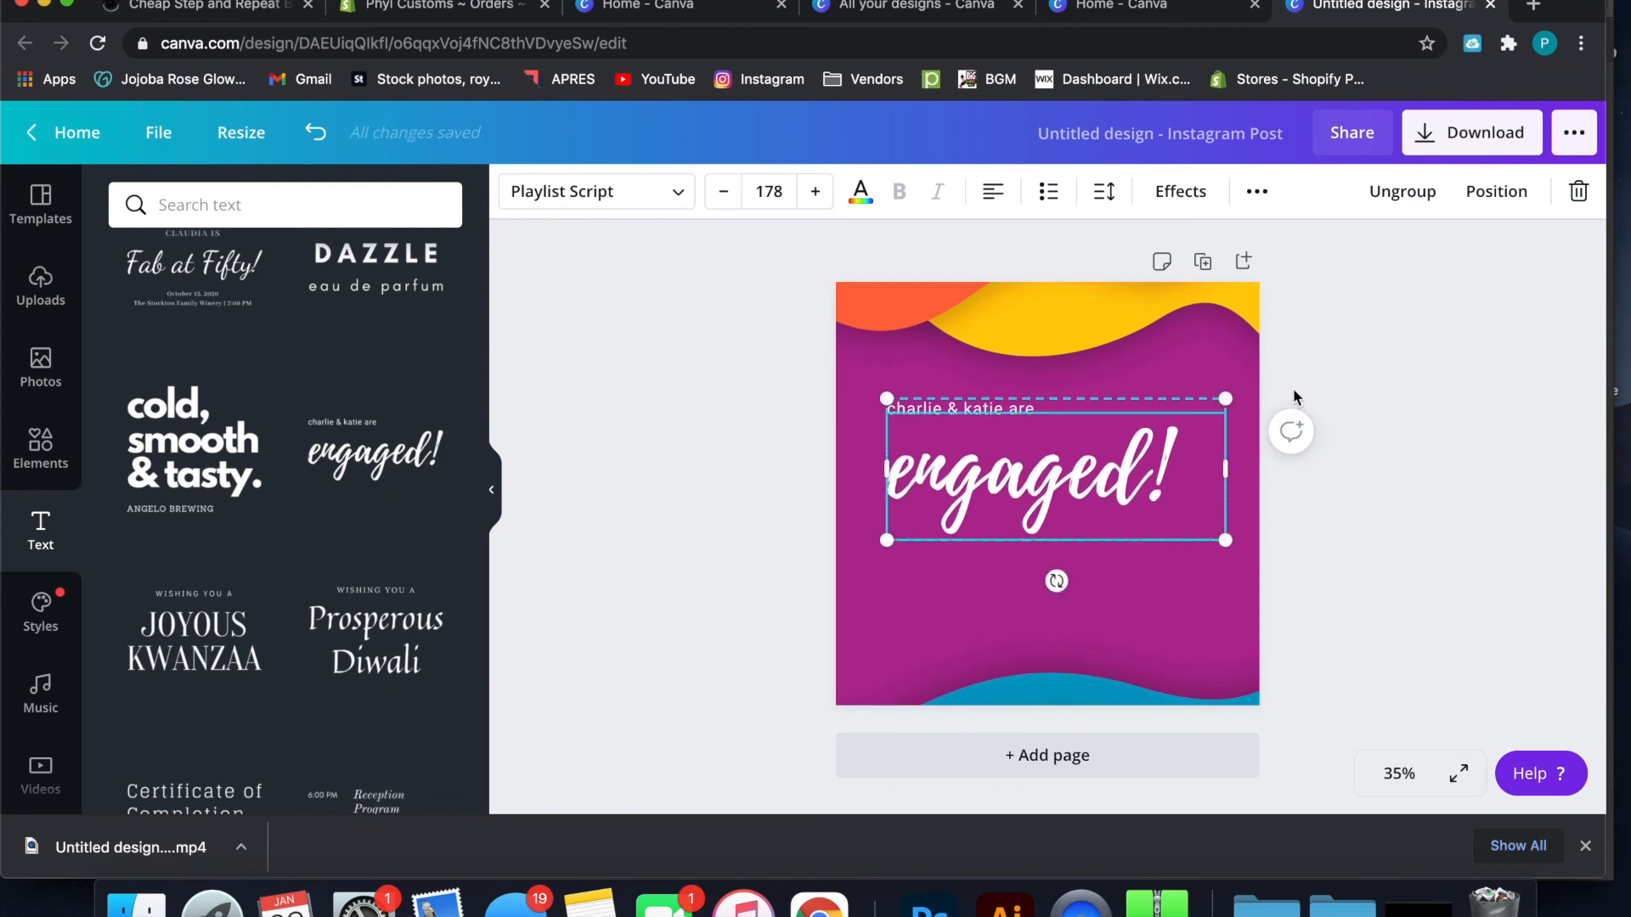
pyautogui.moveTo(1102, 436); pyautogui.dragTo(1104, 461)
pyautogui.click(1314, 340)
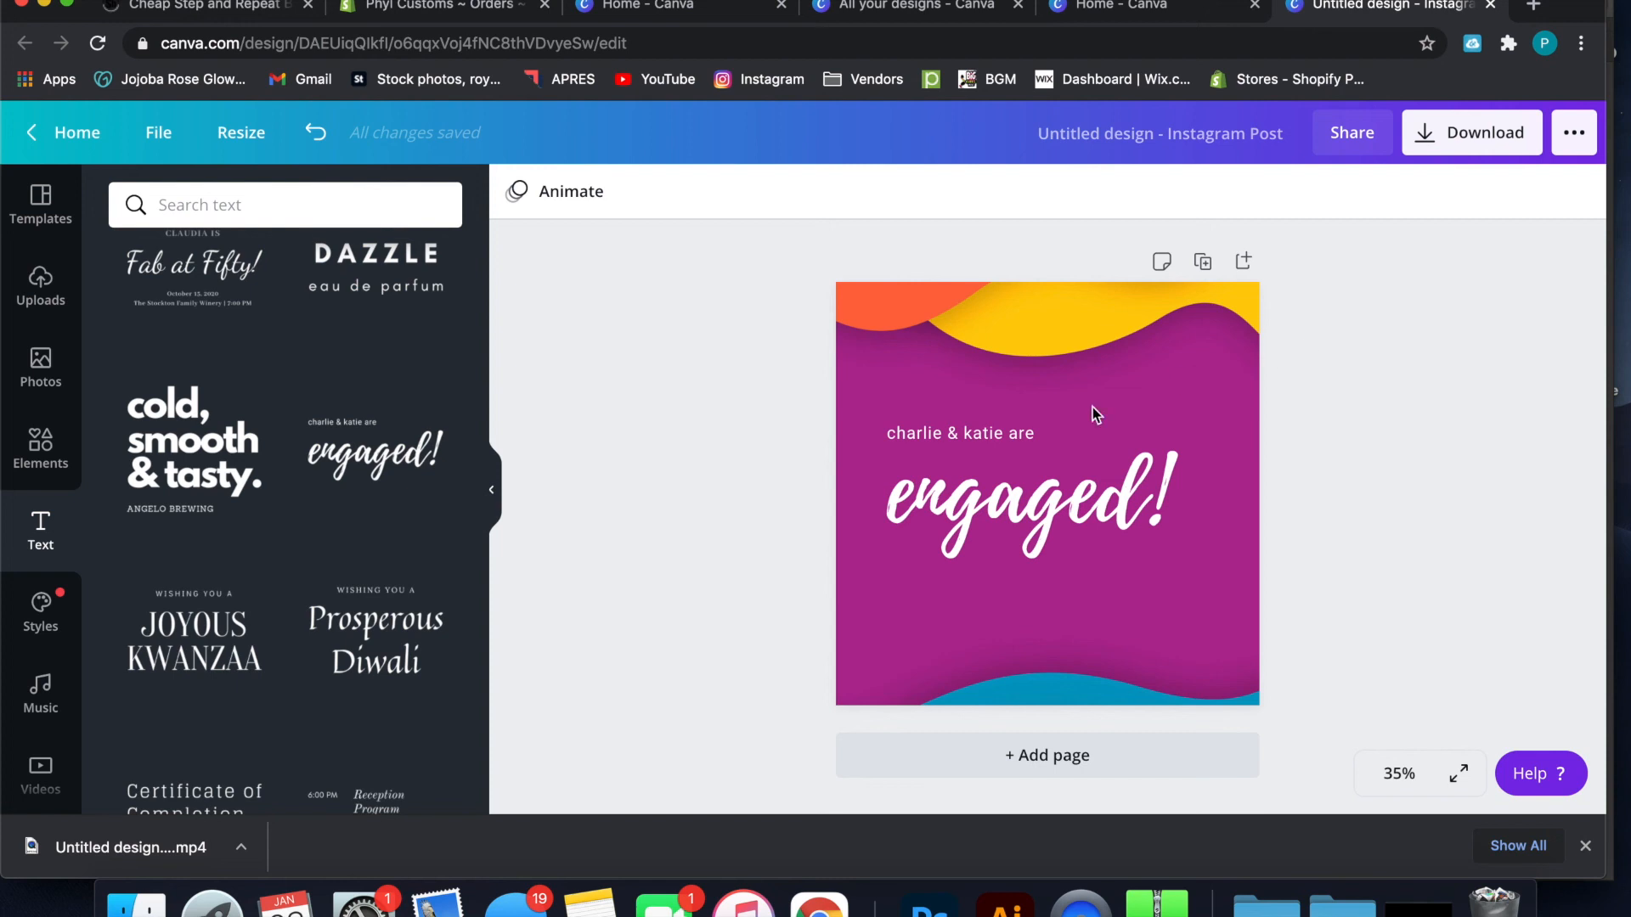
pyautogui.click(1026, 496)
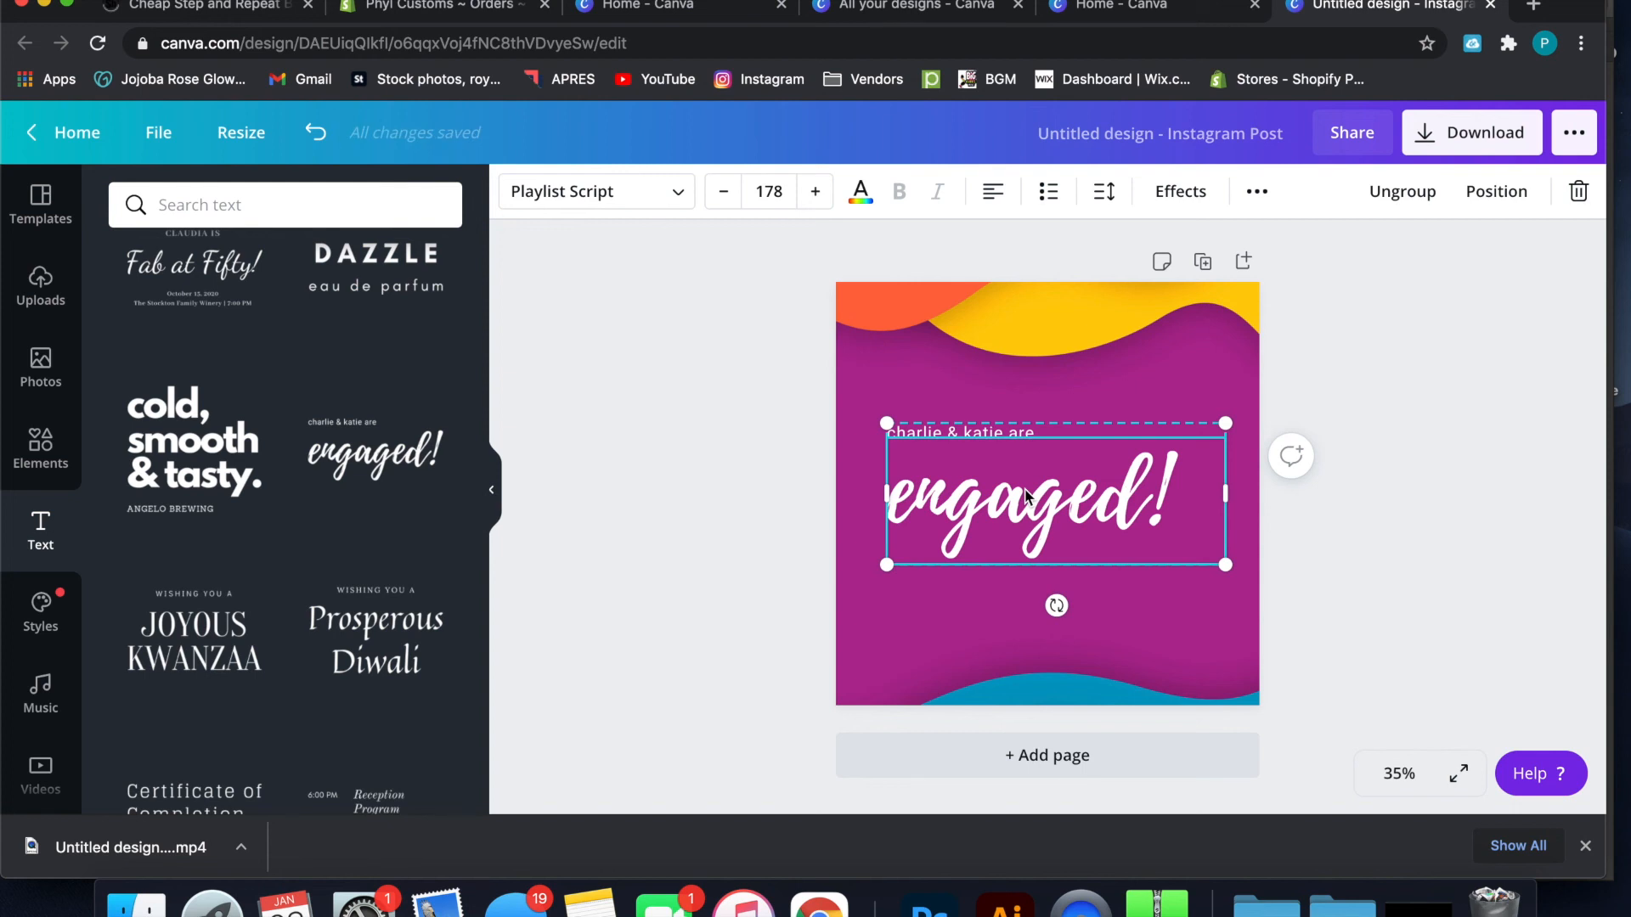
pyautogui.doubleClick(1068, 476)
pyautogui.click(1167, 467)
pyautogui.write('A')
pyautogui.press('BackSpace')
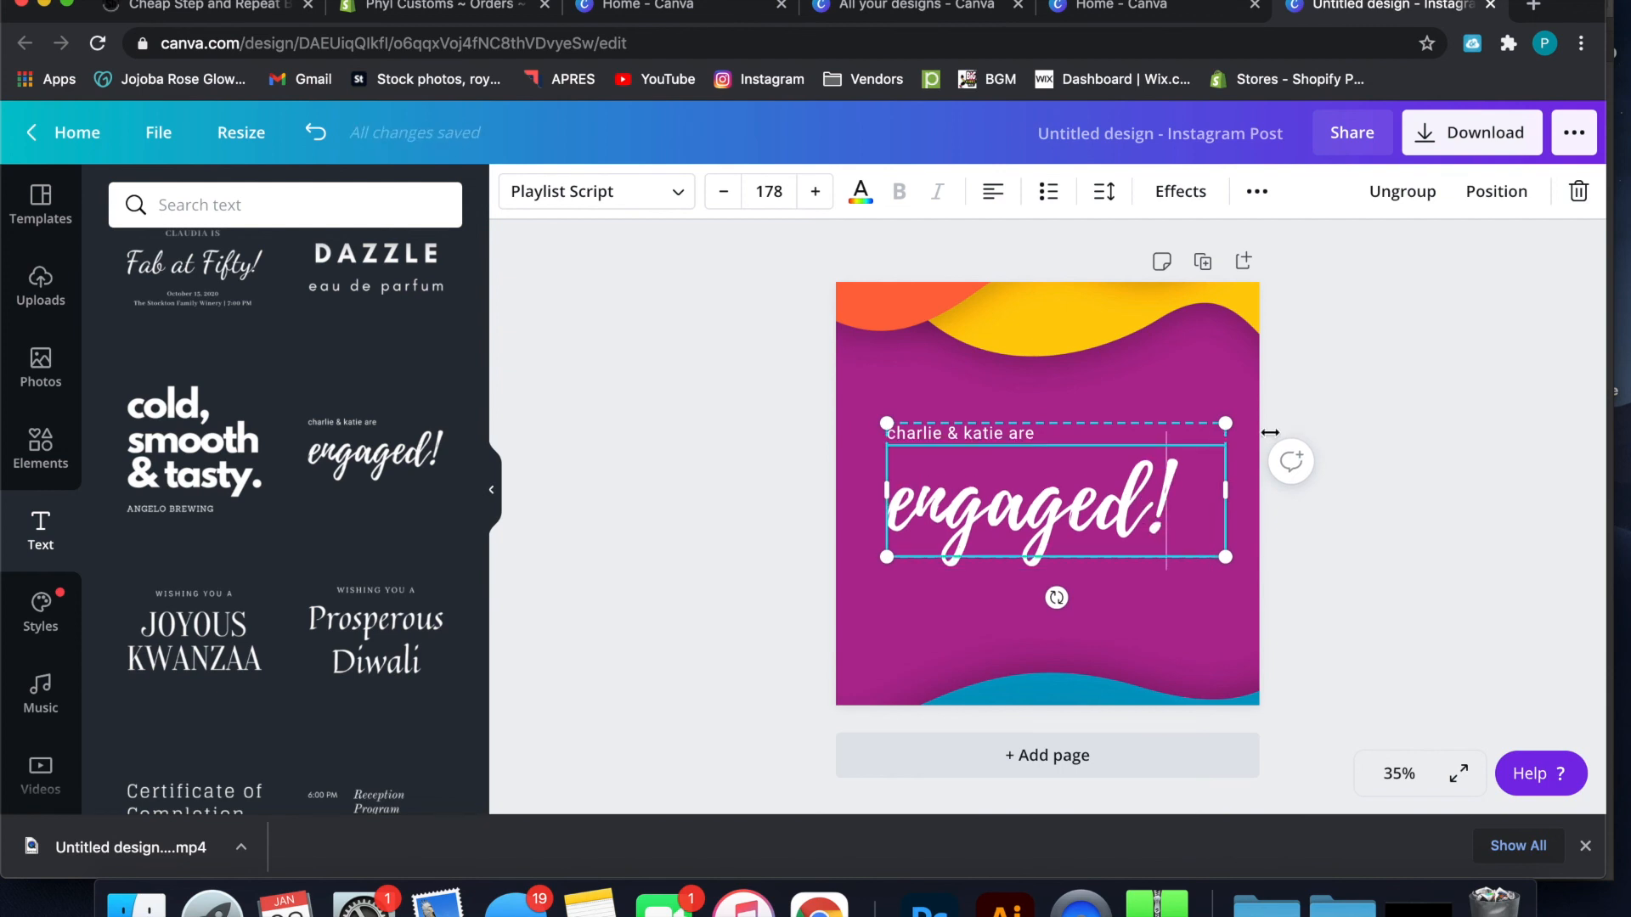
pyautogui.click(1441, 406)
# Ungroup the "engaged!" font combination and select its small line and its script word separately
pyautogui.click(1138, 506)
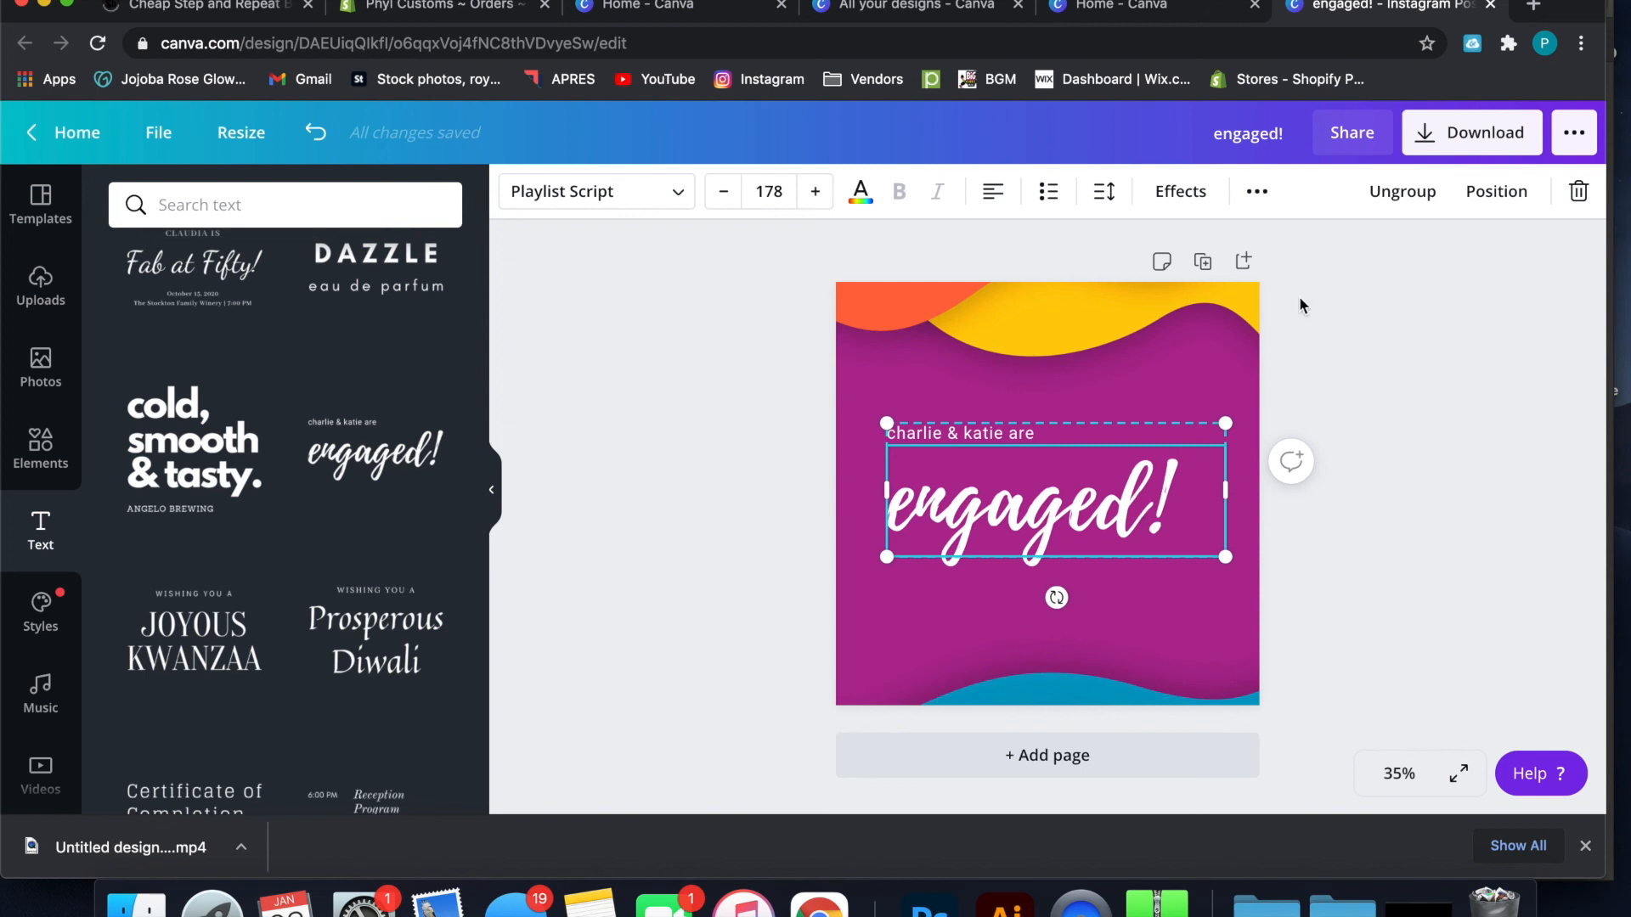
pyautogui.click(1395, 203)
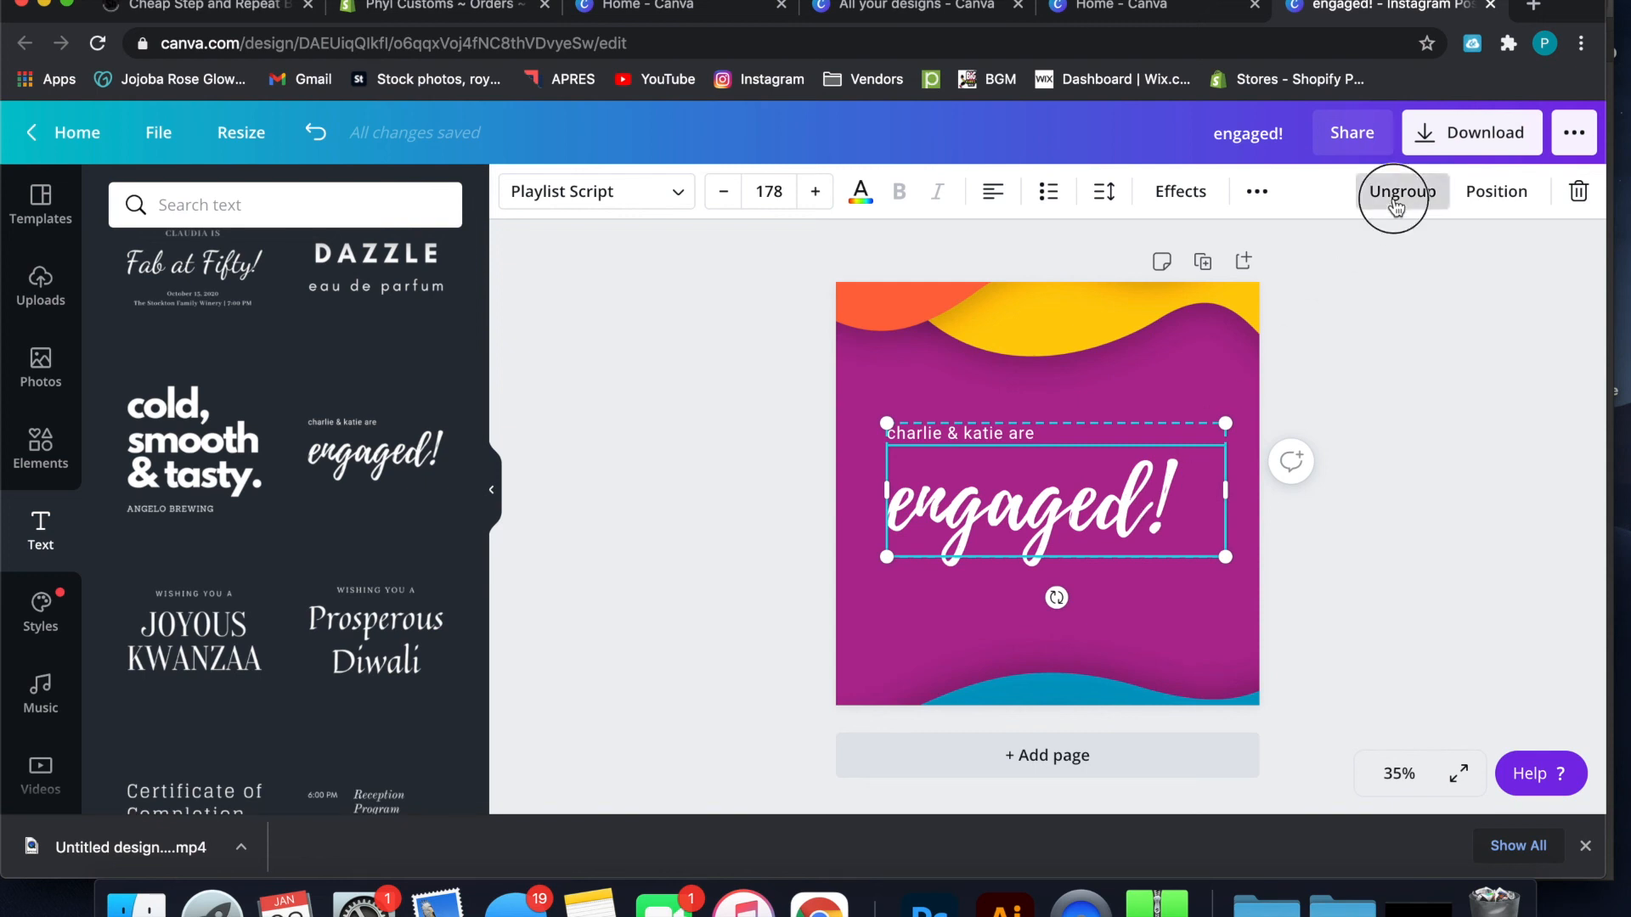
pyautogui.click(1330, 356)
pyautogui.click(1055, 434)
pyautogui.click(1055, 514)
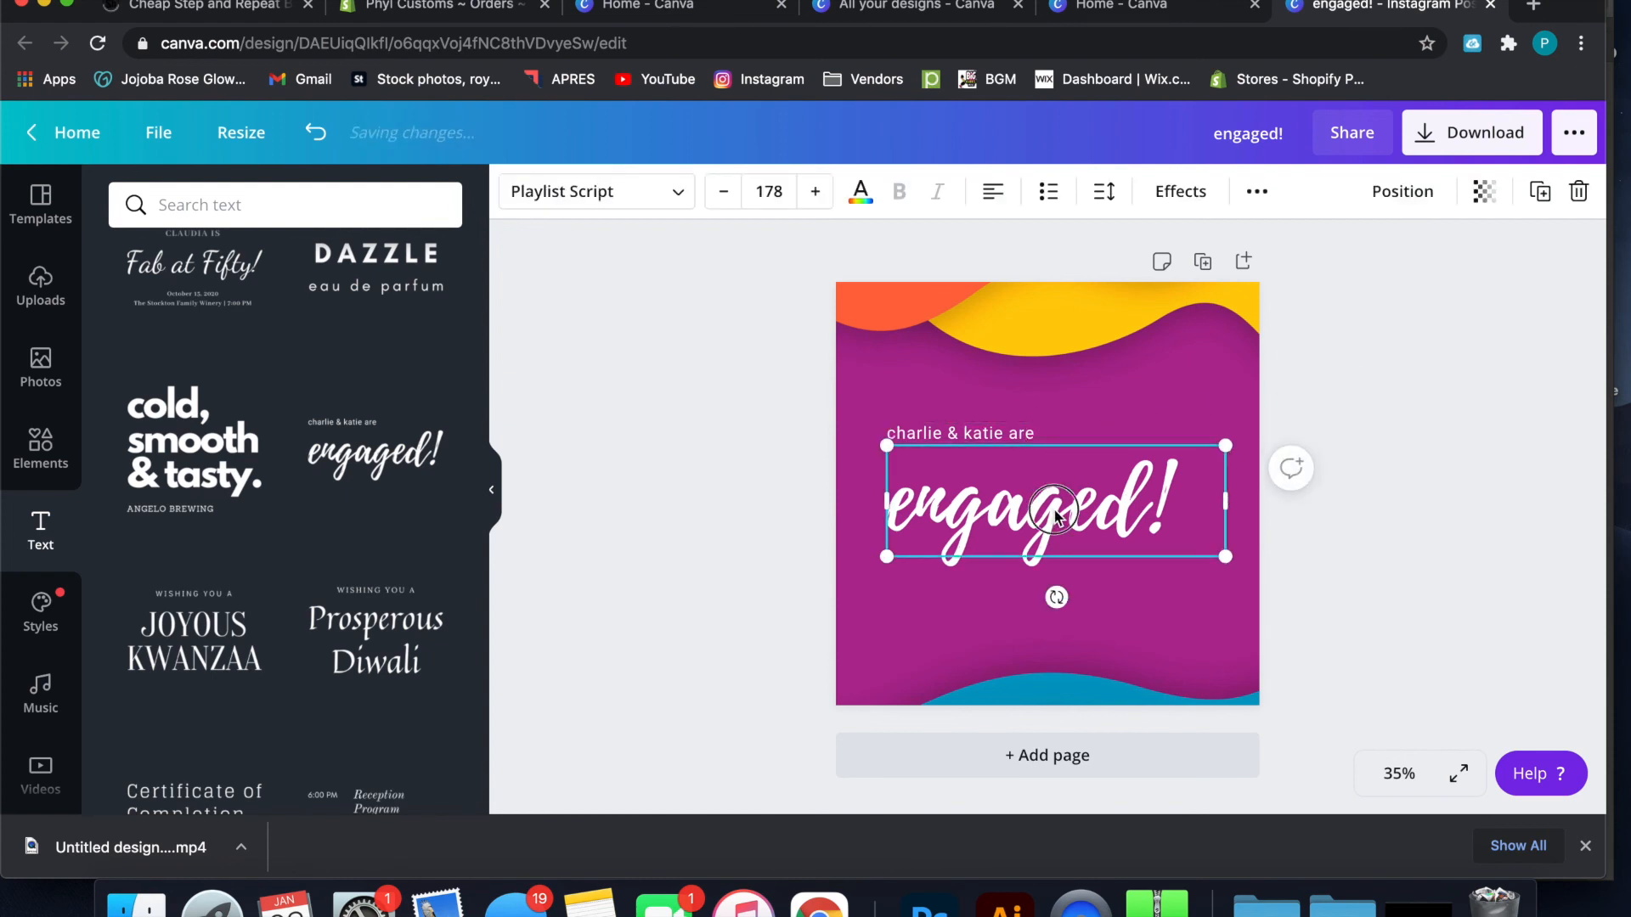
pyautogui.click(1027, 435)
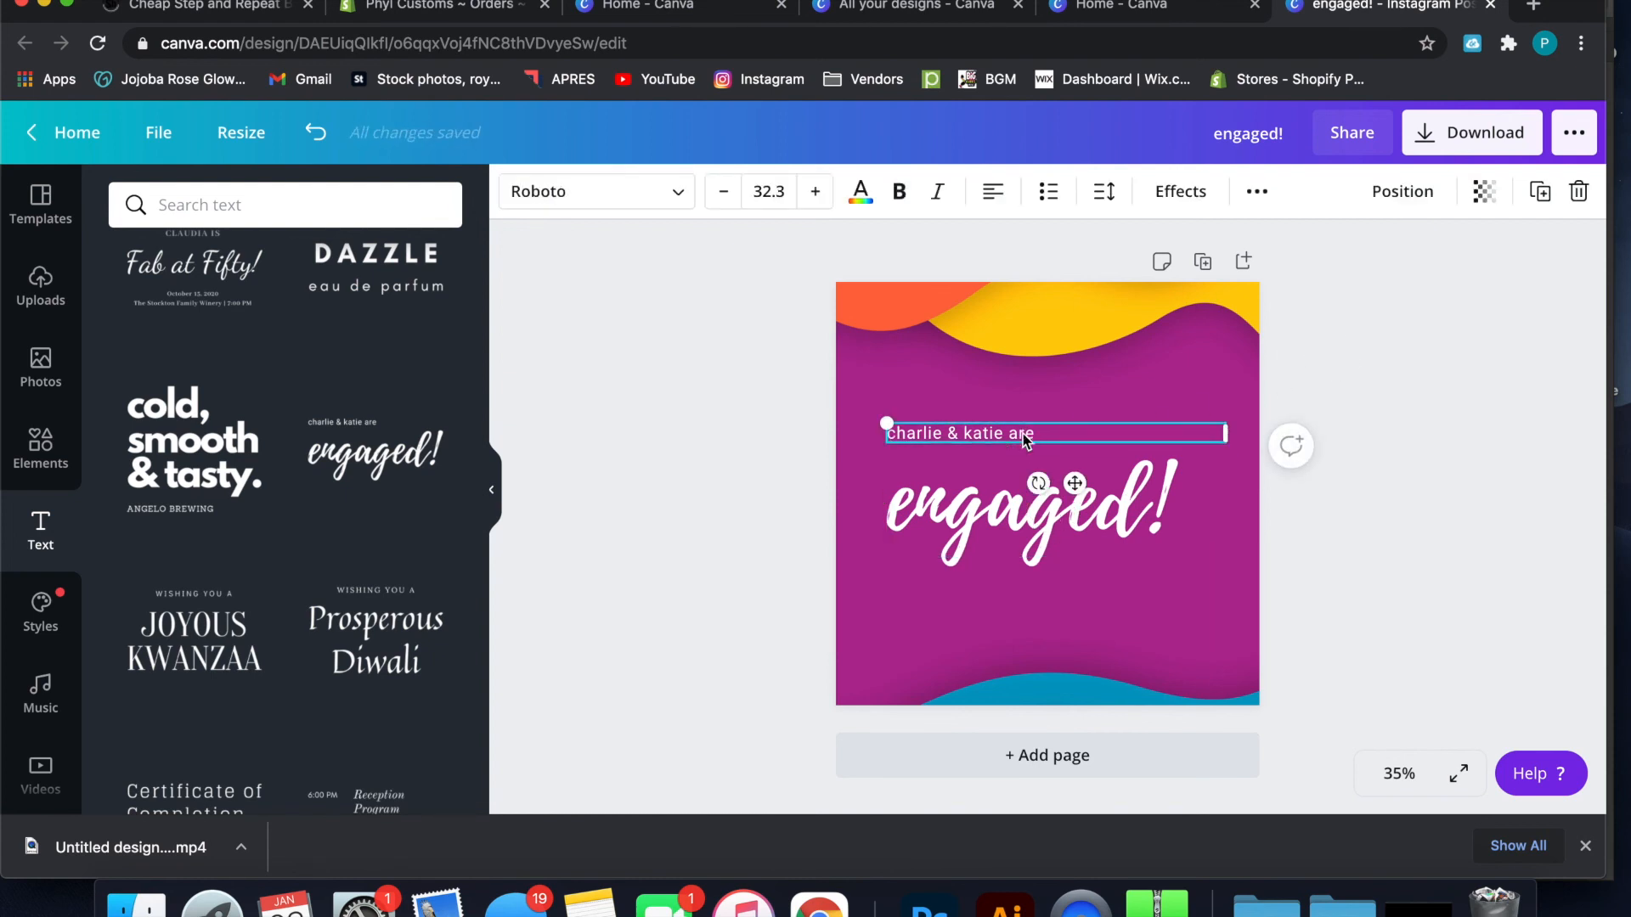
pyautogui.click(1045, 533)
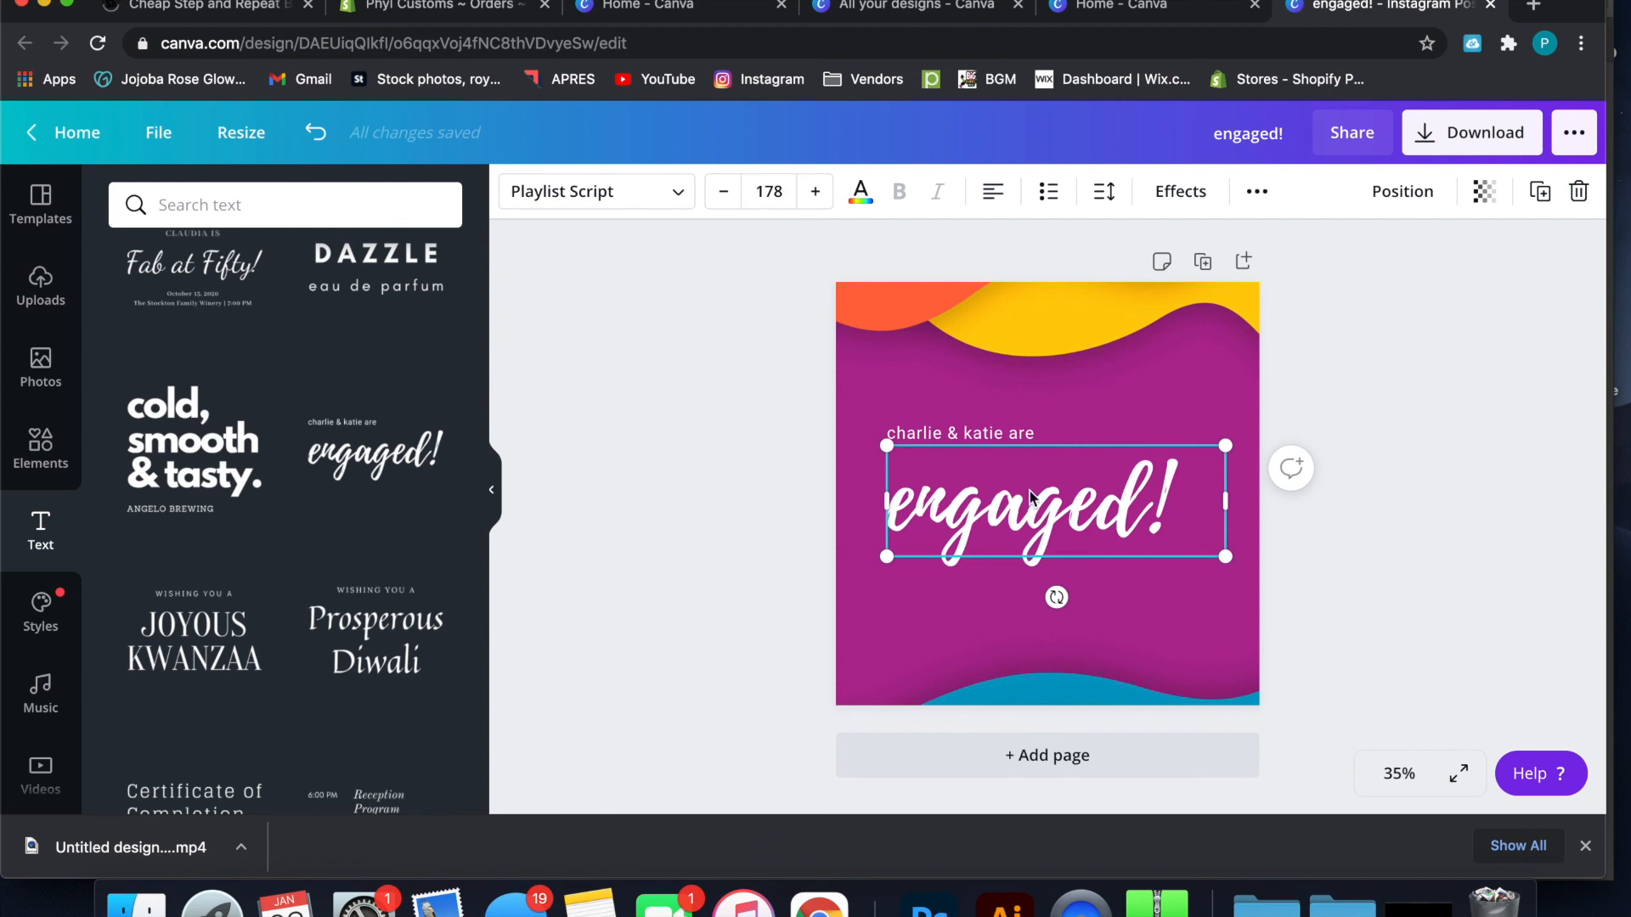
# Replace the small Roboto line above "engaged!" with "I'm Feeling"
pyautogui.click(1009, 436)
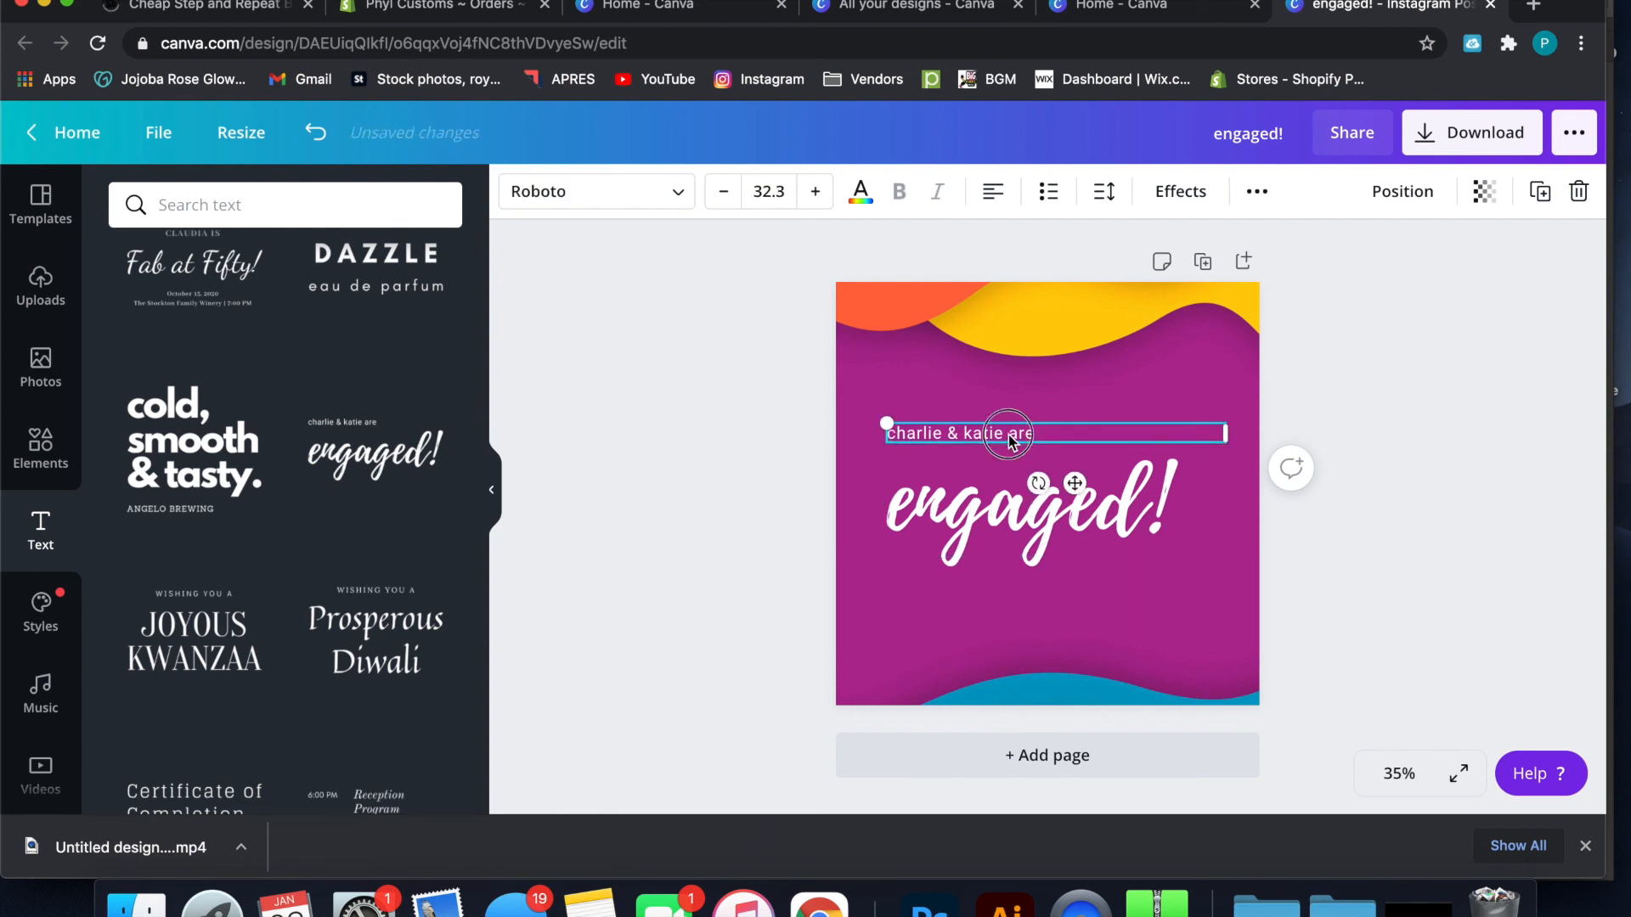
pyautogui.click(1008, 434)
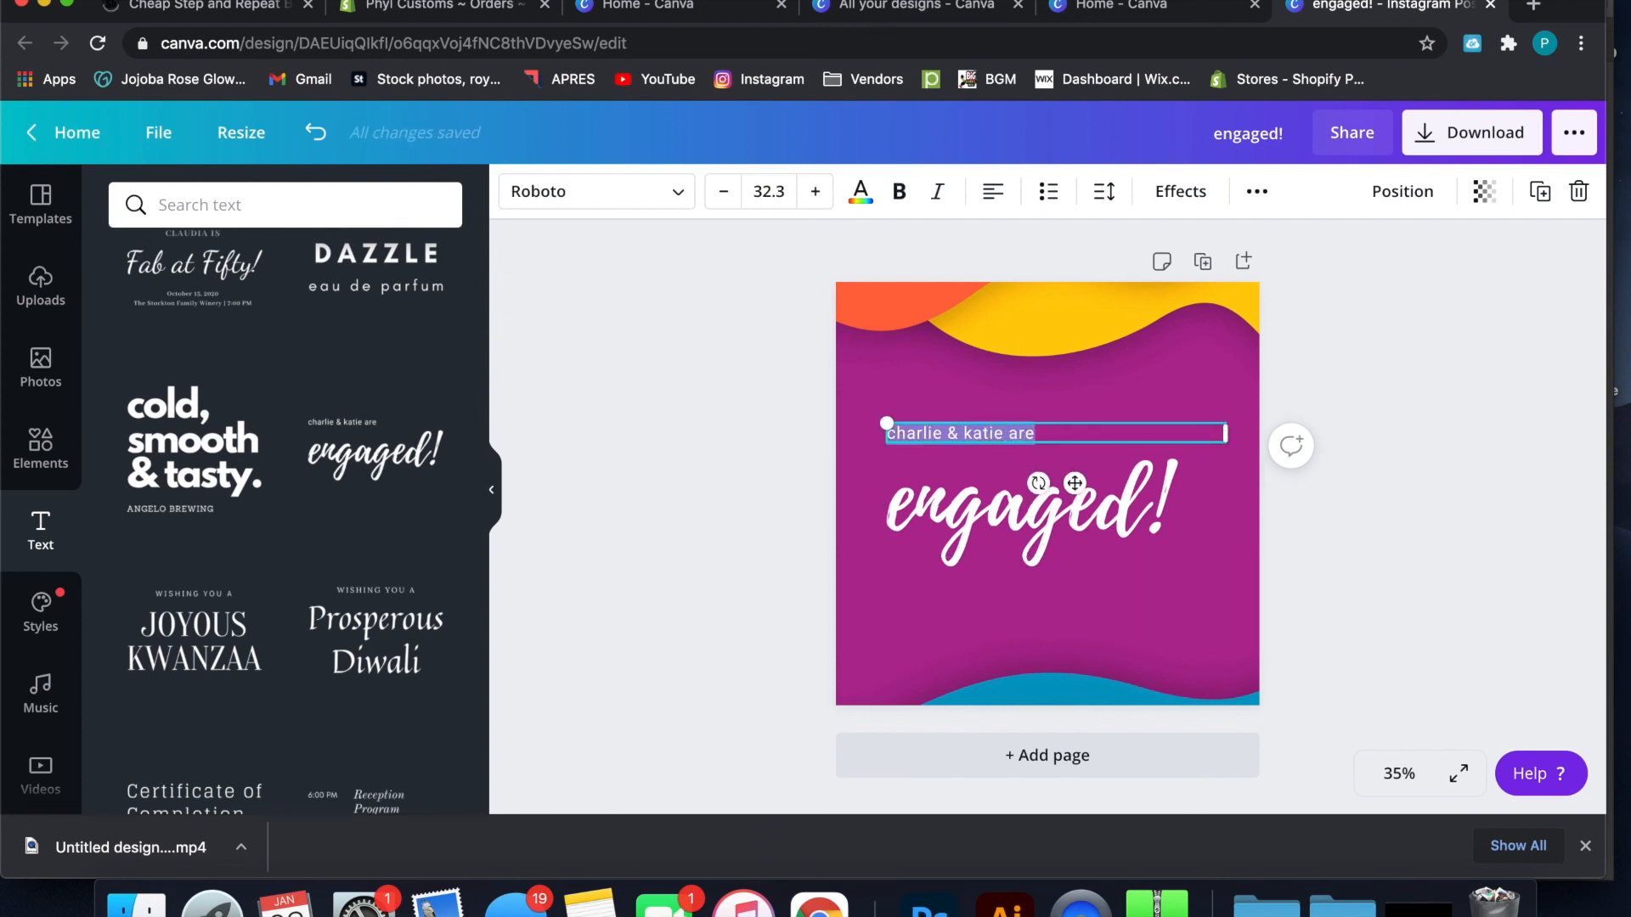
pyautogui.press('BackSpace')
pyautogui.write("'m ")
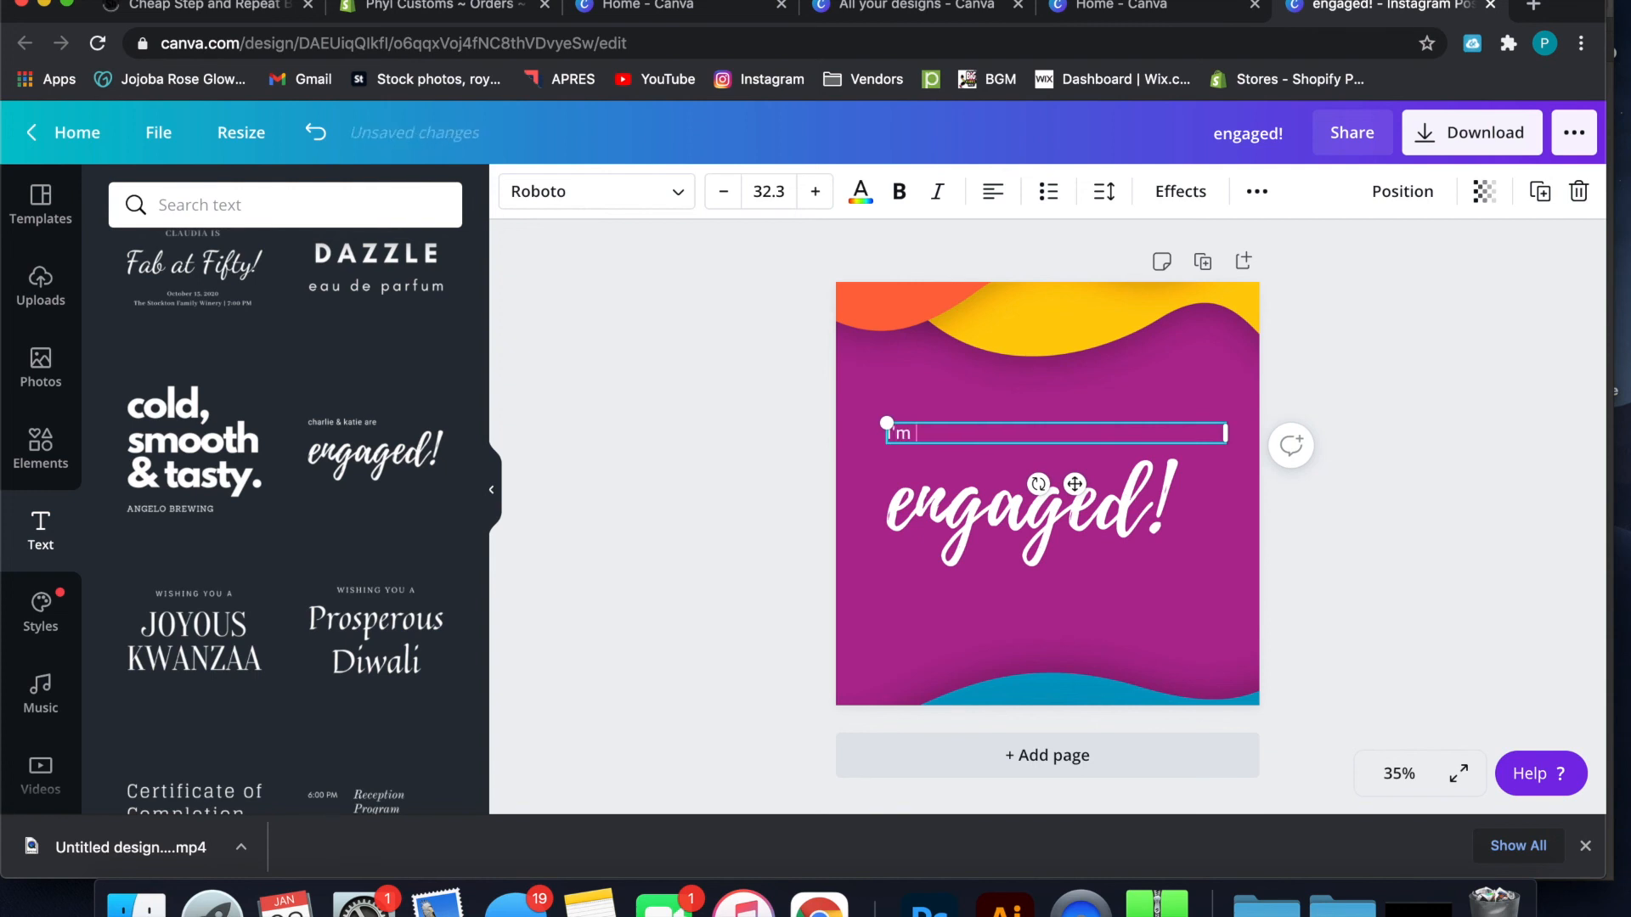
pyautogui.write('Feeling')
pyautogui.click(1387, 431)
# Replace the script word "engaged!" with "crafty" and narrow its text box to fit the word
pyautogui.click(1096, 482)
pyautogui.click(1094, 482)
pyautogui.write('craf')
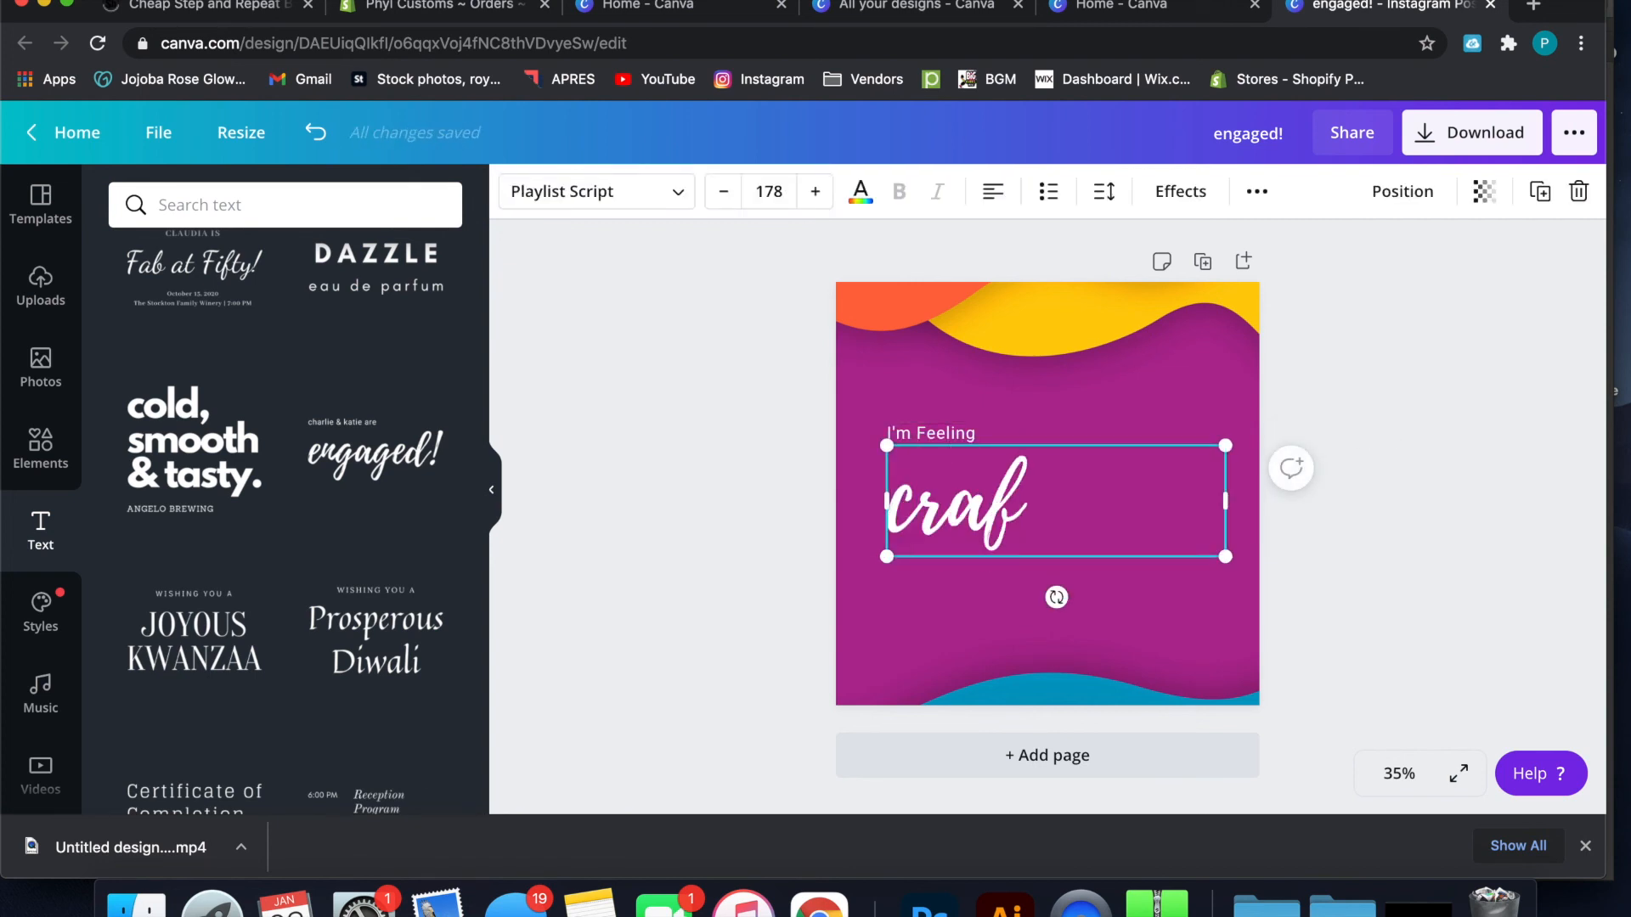
pyautogui.write('ty')
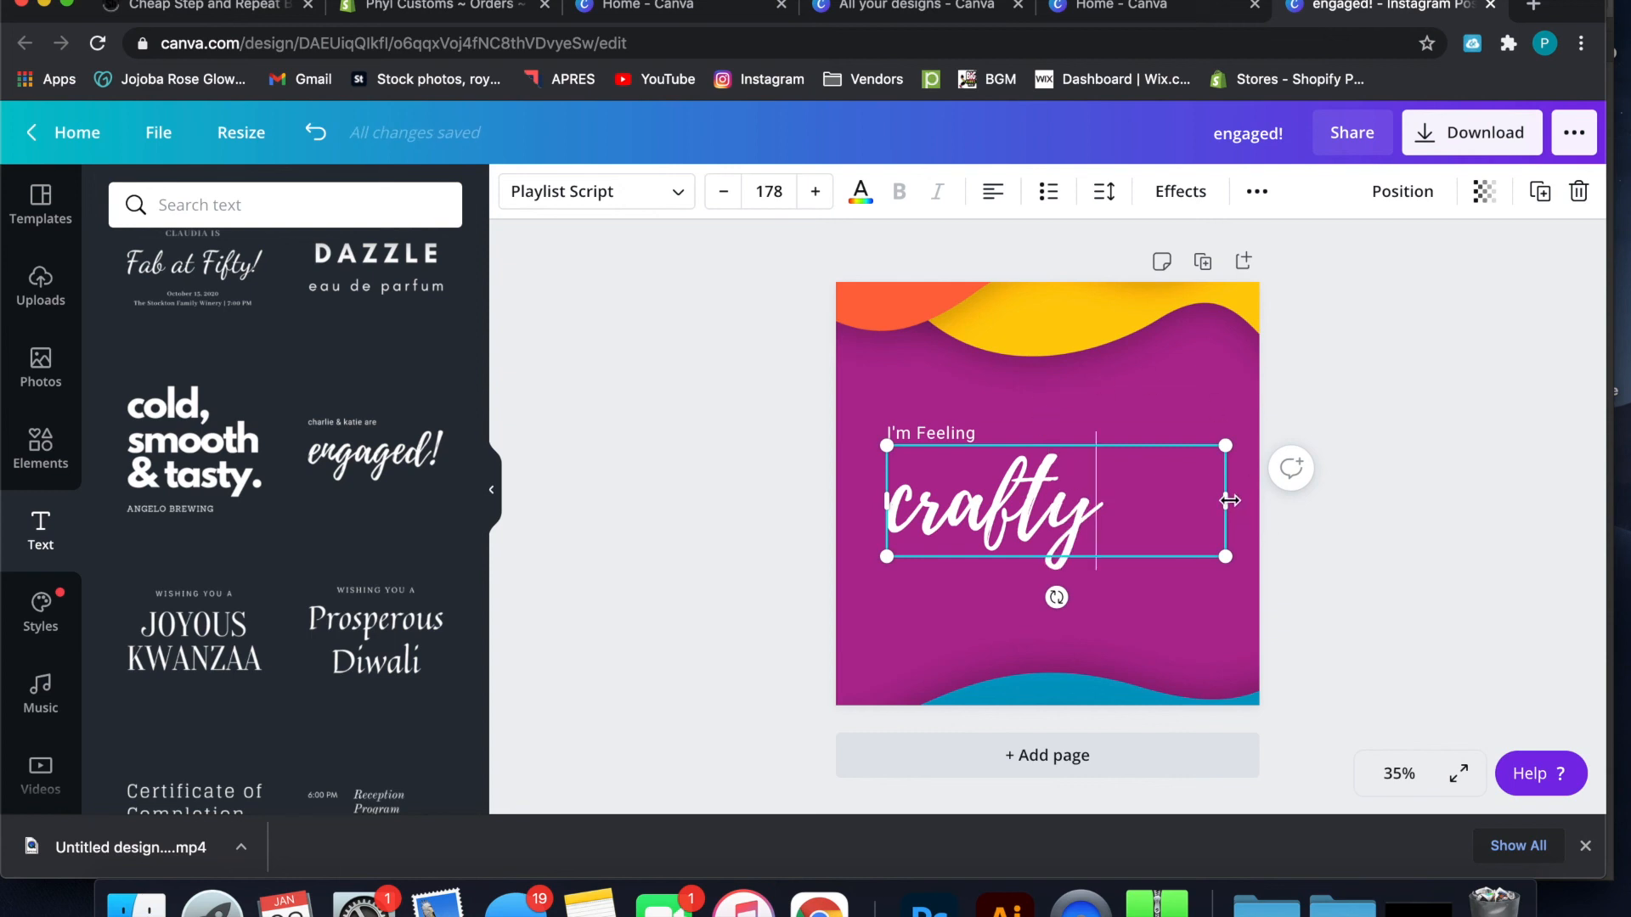
pyautogui.moveTo(1230, 501); pyautogui.dragTo(1103, 502)
pyautogui.click(1369, 440)
# Resize the "crafty" text to font size 258 and nudge it slightly upward
pyautogui.click(1035, 531)
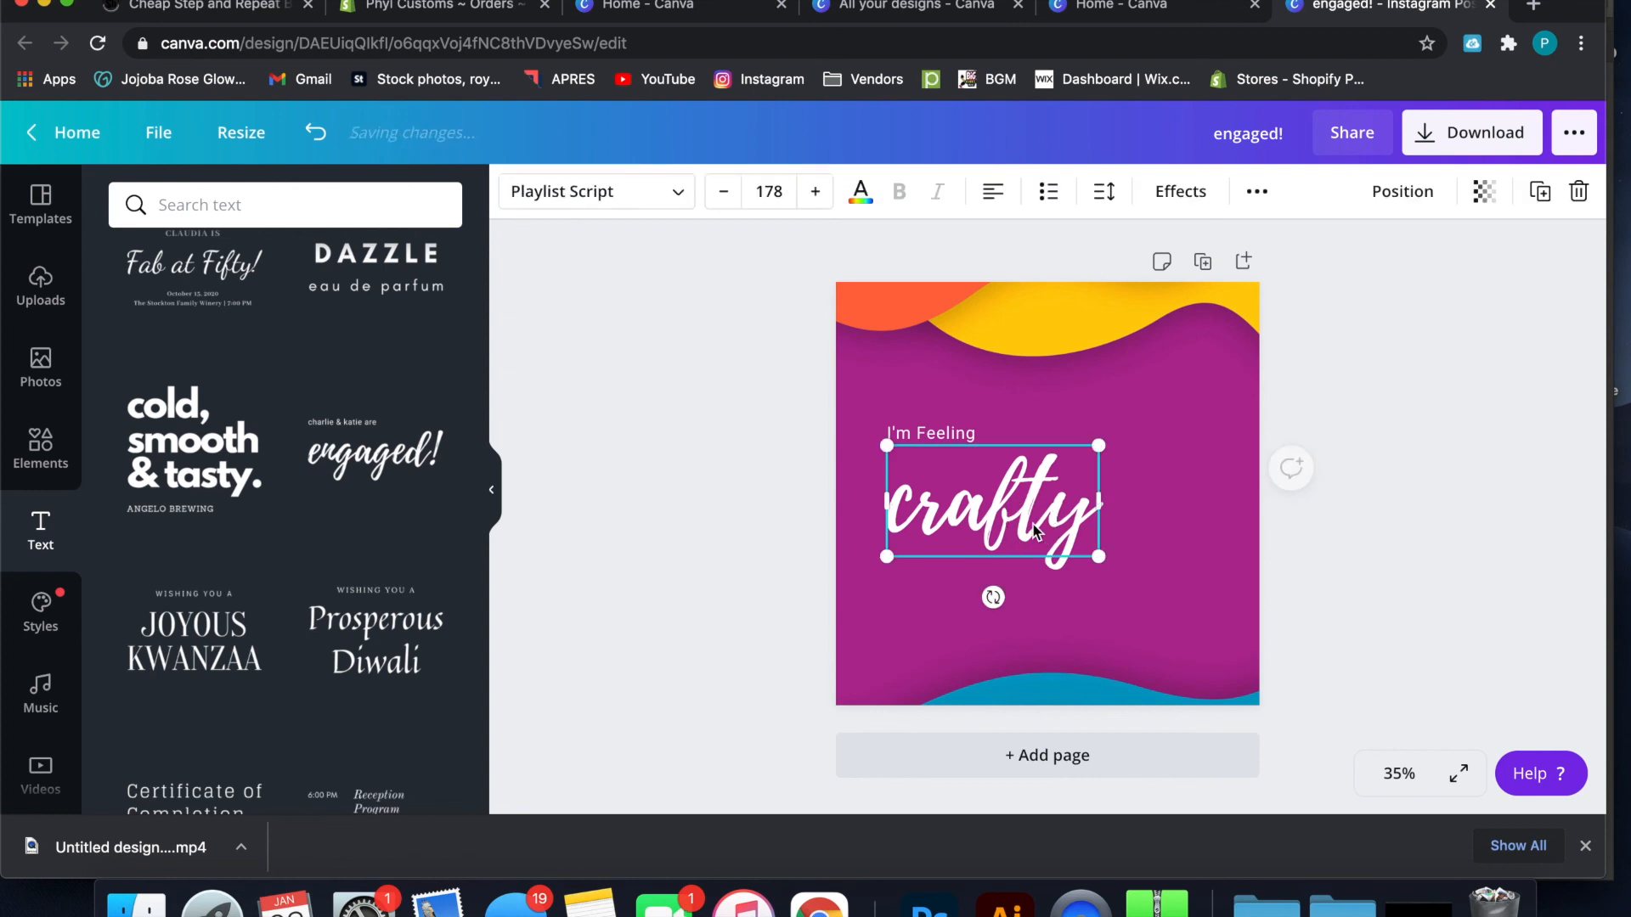
pyautogui.moveTo(1099, 501); pyautogui.dragTo(1209, 499)
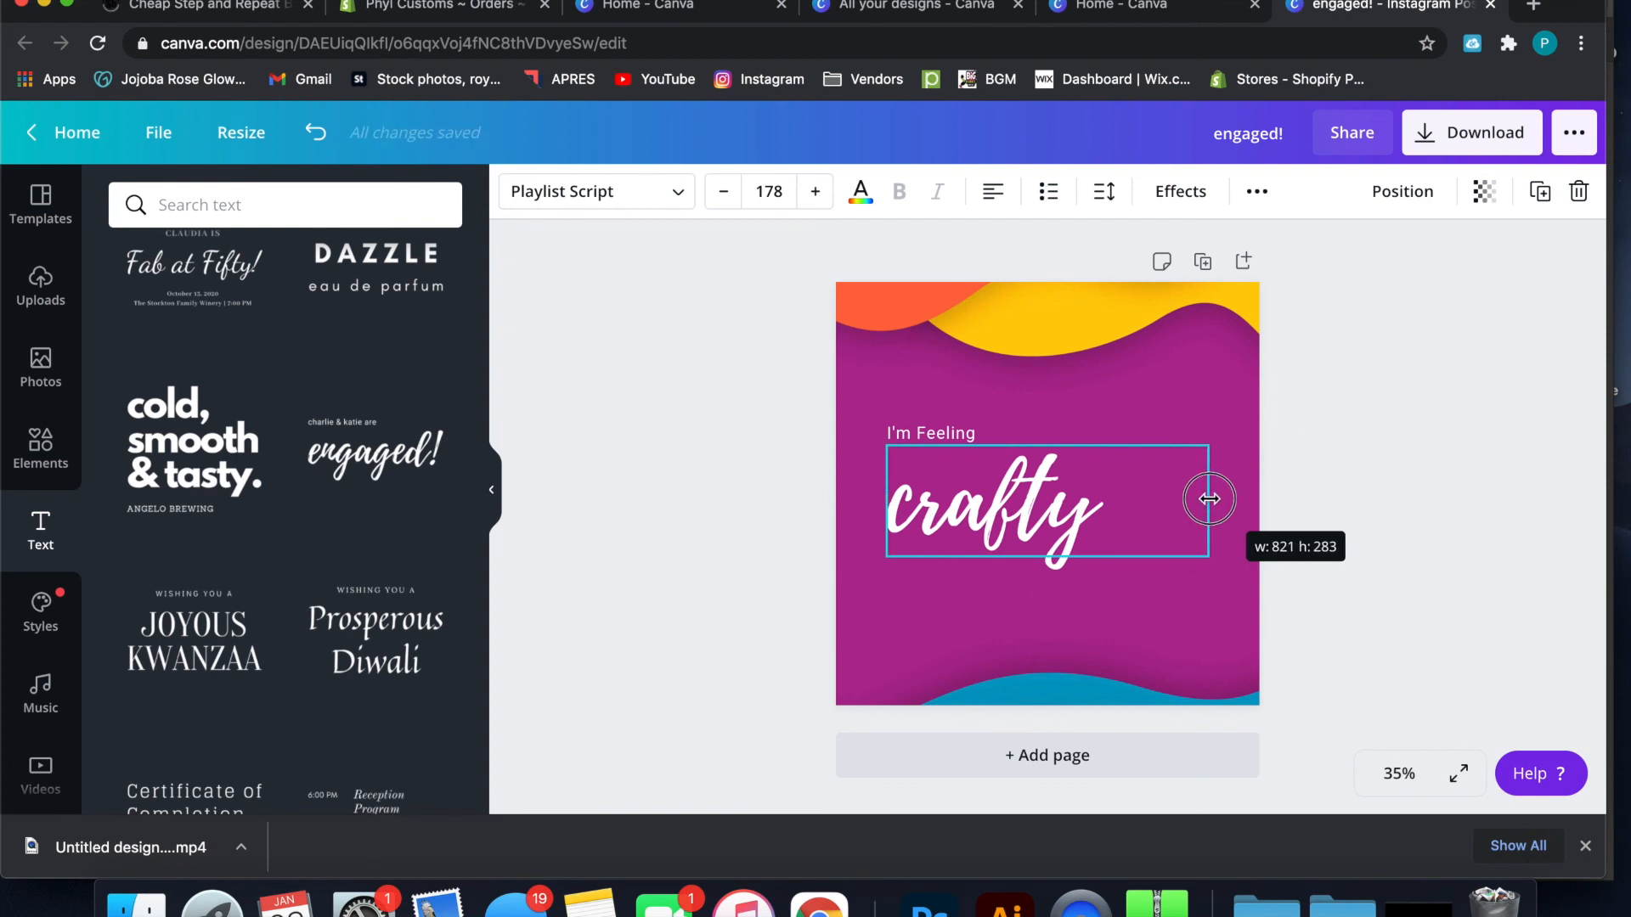
pyautogui.moveTo(1209, 499); pyautogui.dragTo(1087, 440)
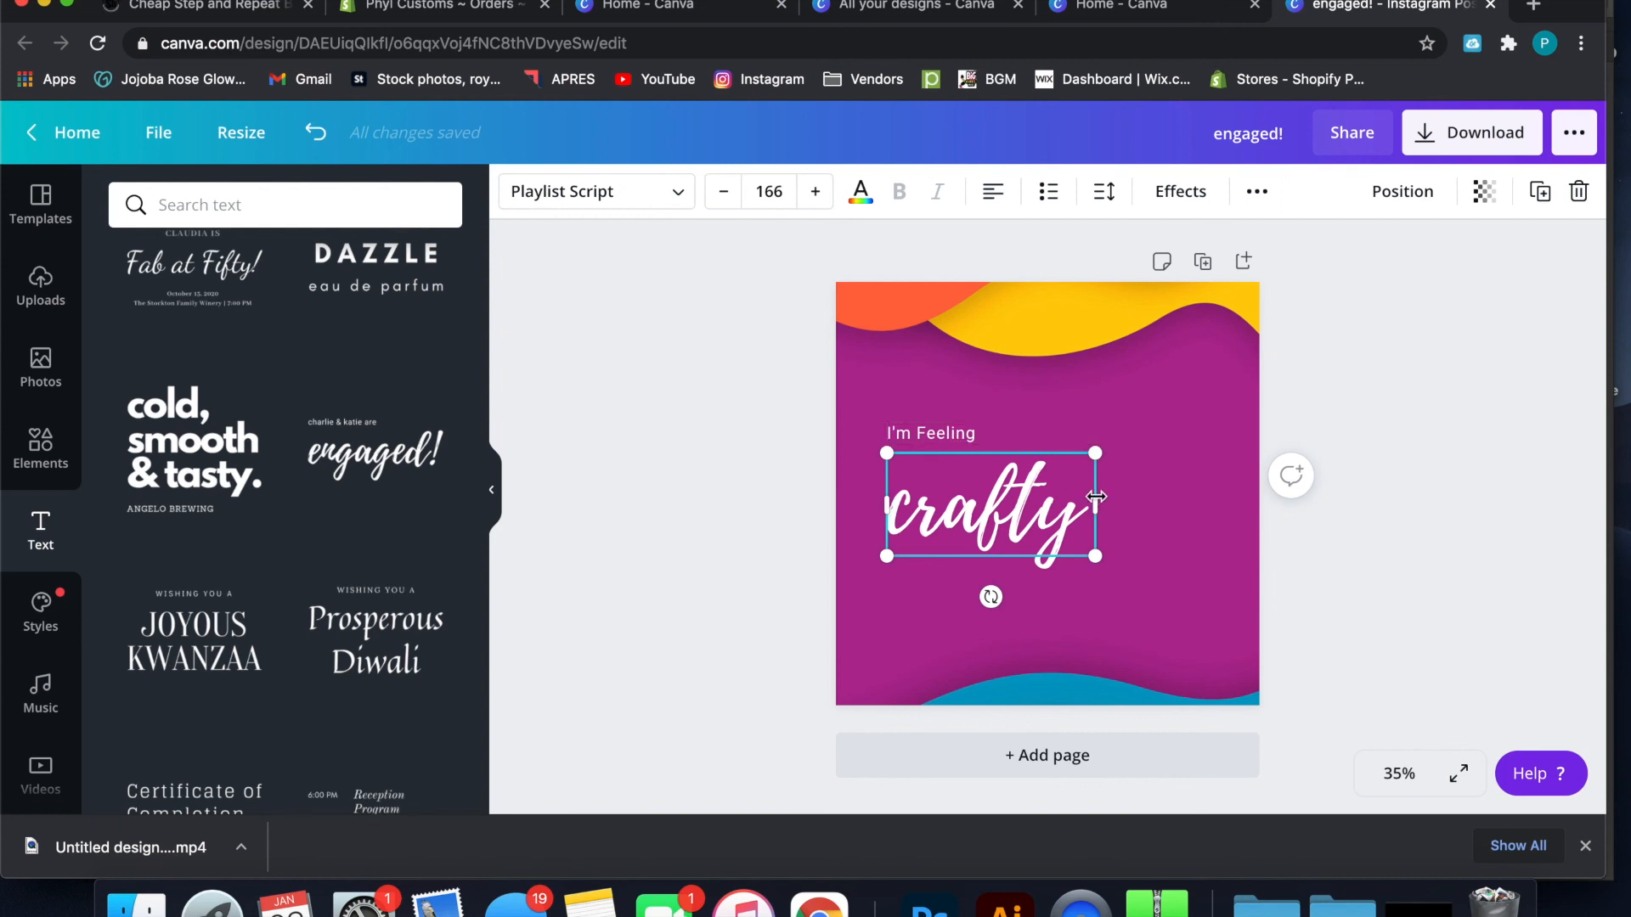
pyautogui.moveTo(1095, 453); pyautogui.dragTo(1200, 375)
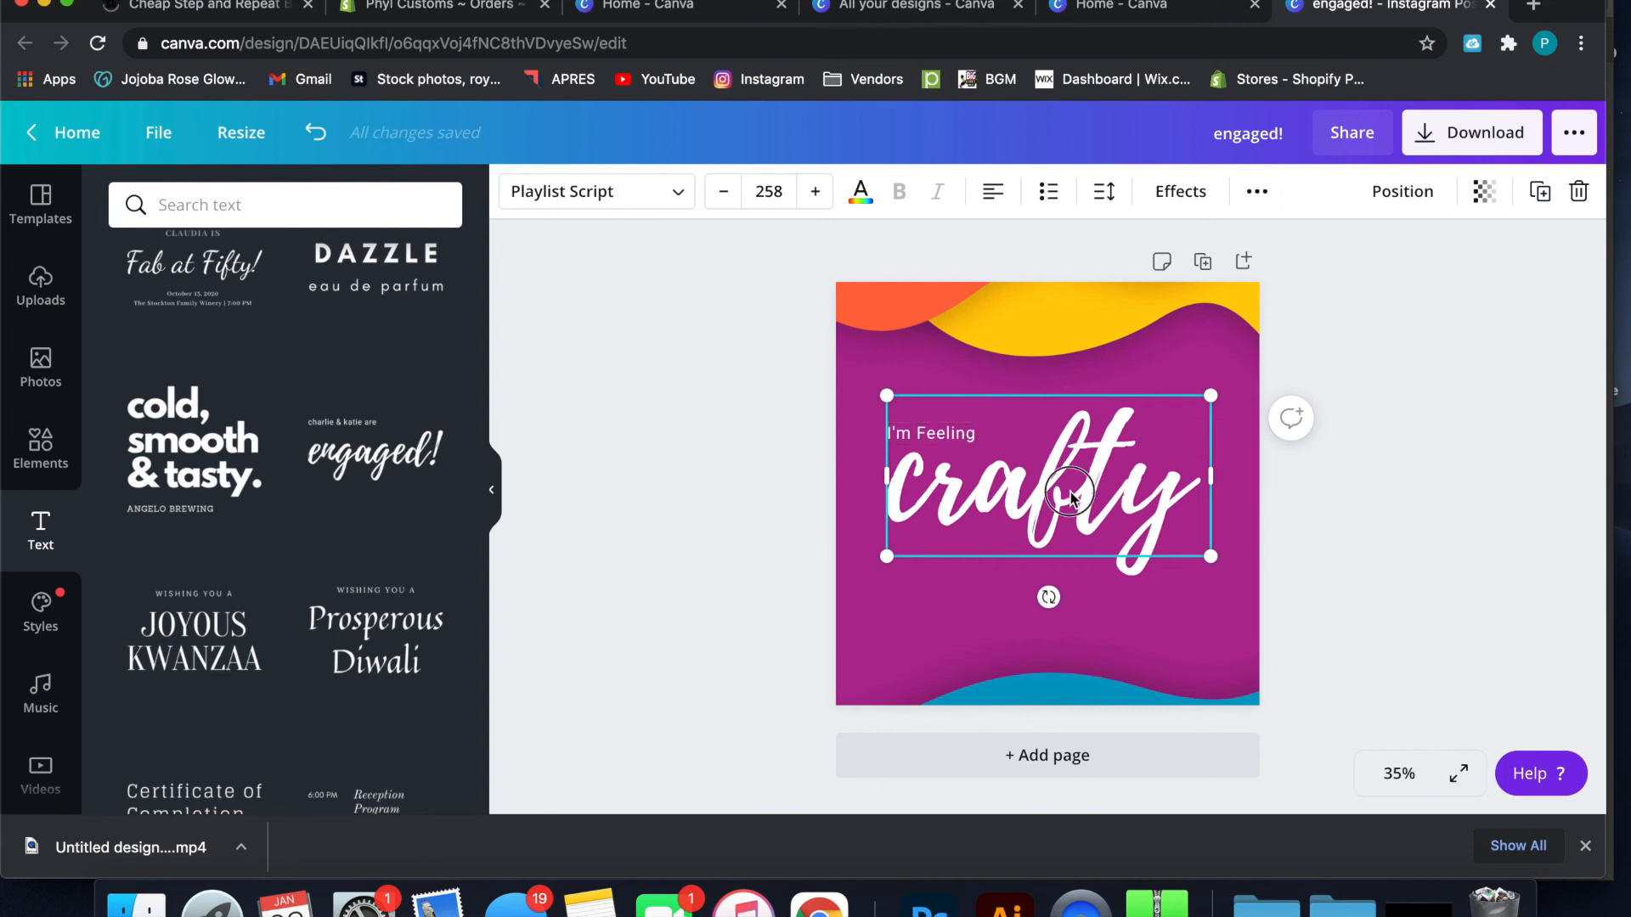
pyautogui.moveTo(1069, 497); pyautogui.dragTo(1068, 494)
# Move the "crafty" text down clear of the "I'm Feeling" line and back up to overlap it
pyautogui.click(953, 436)
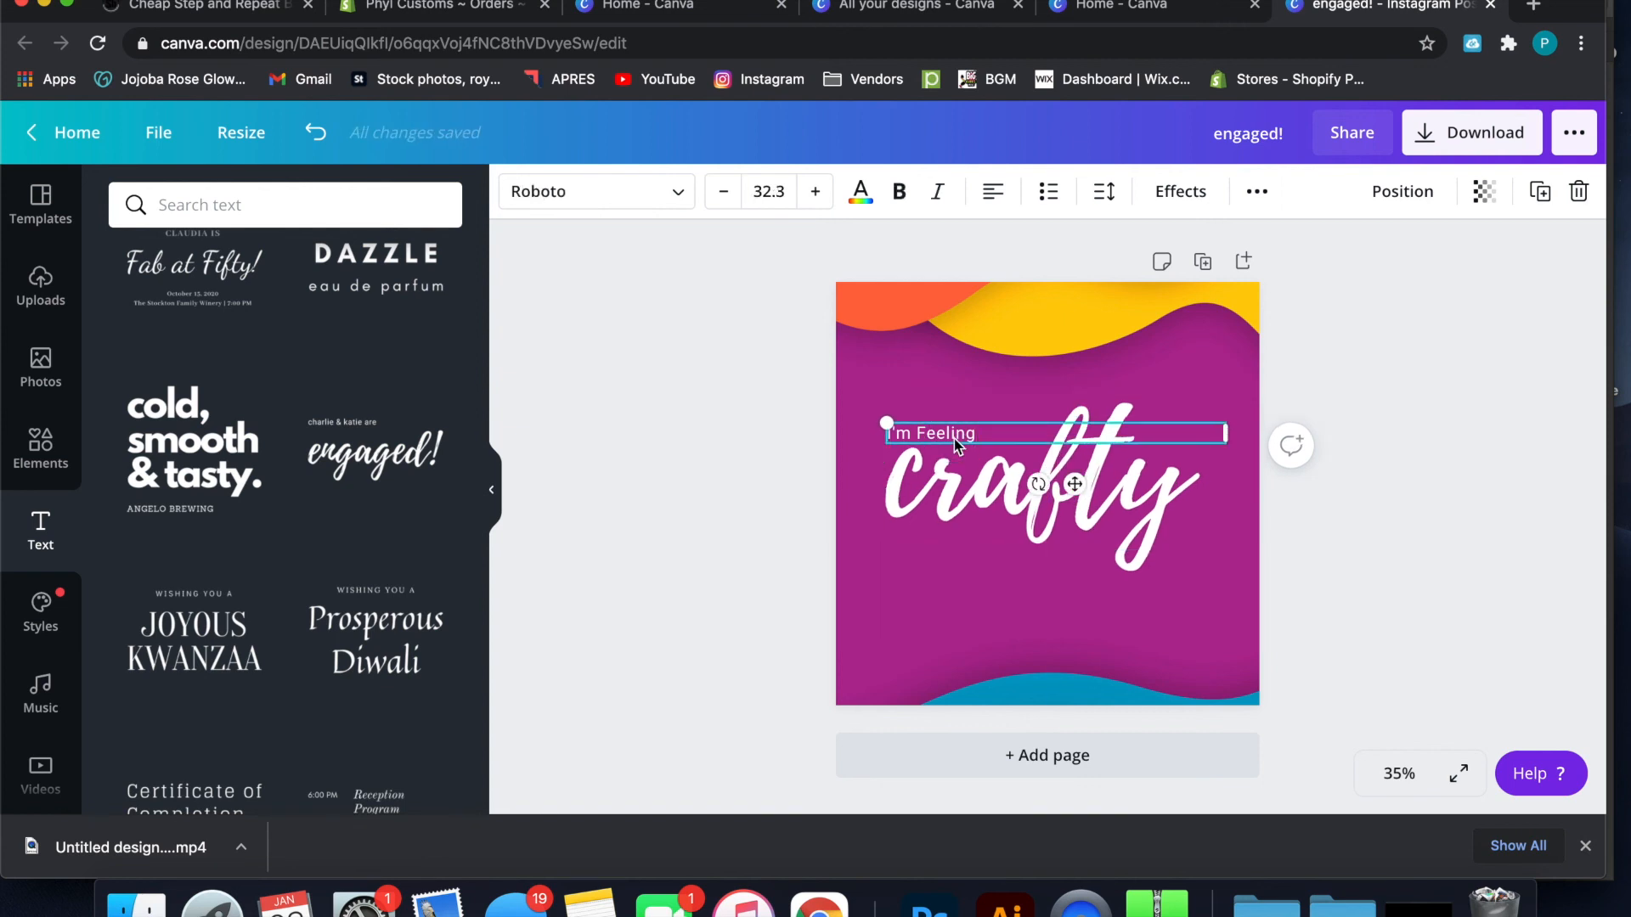
pyautogui.click(983, 476)
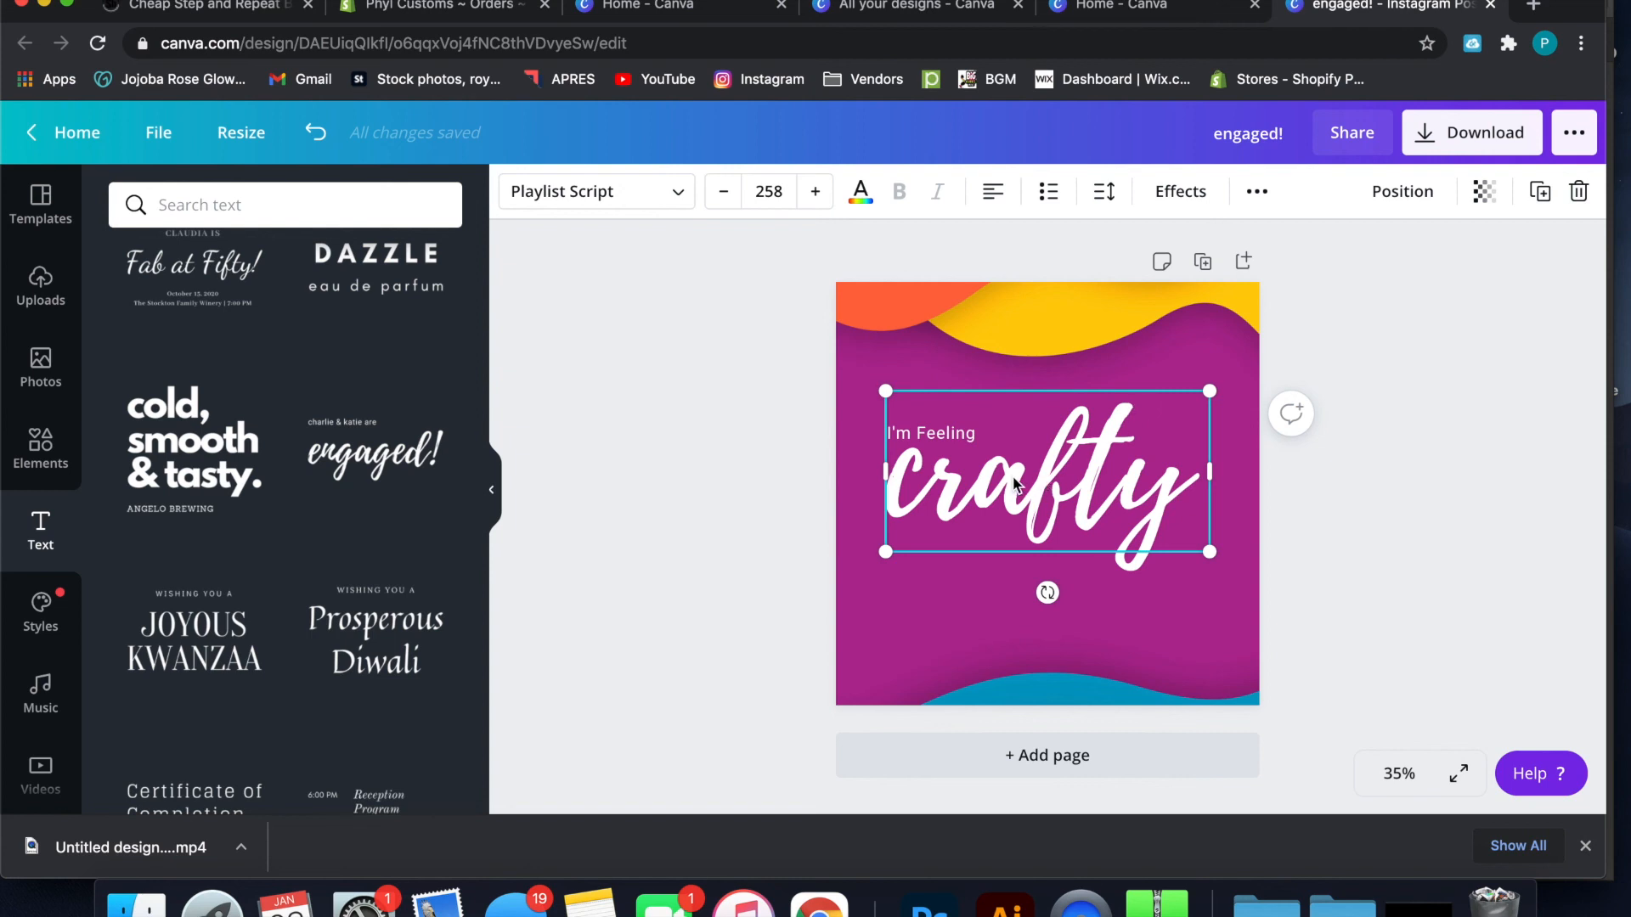
pyautogui.moveTo(1027, 480); pyautogui.dragTo(1006, 569)
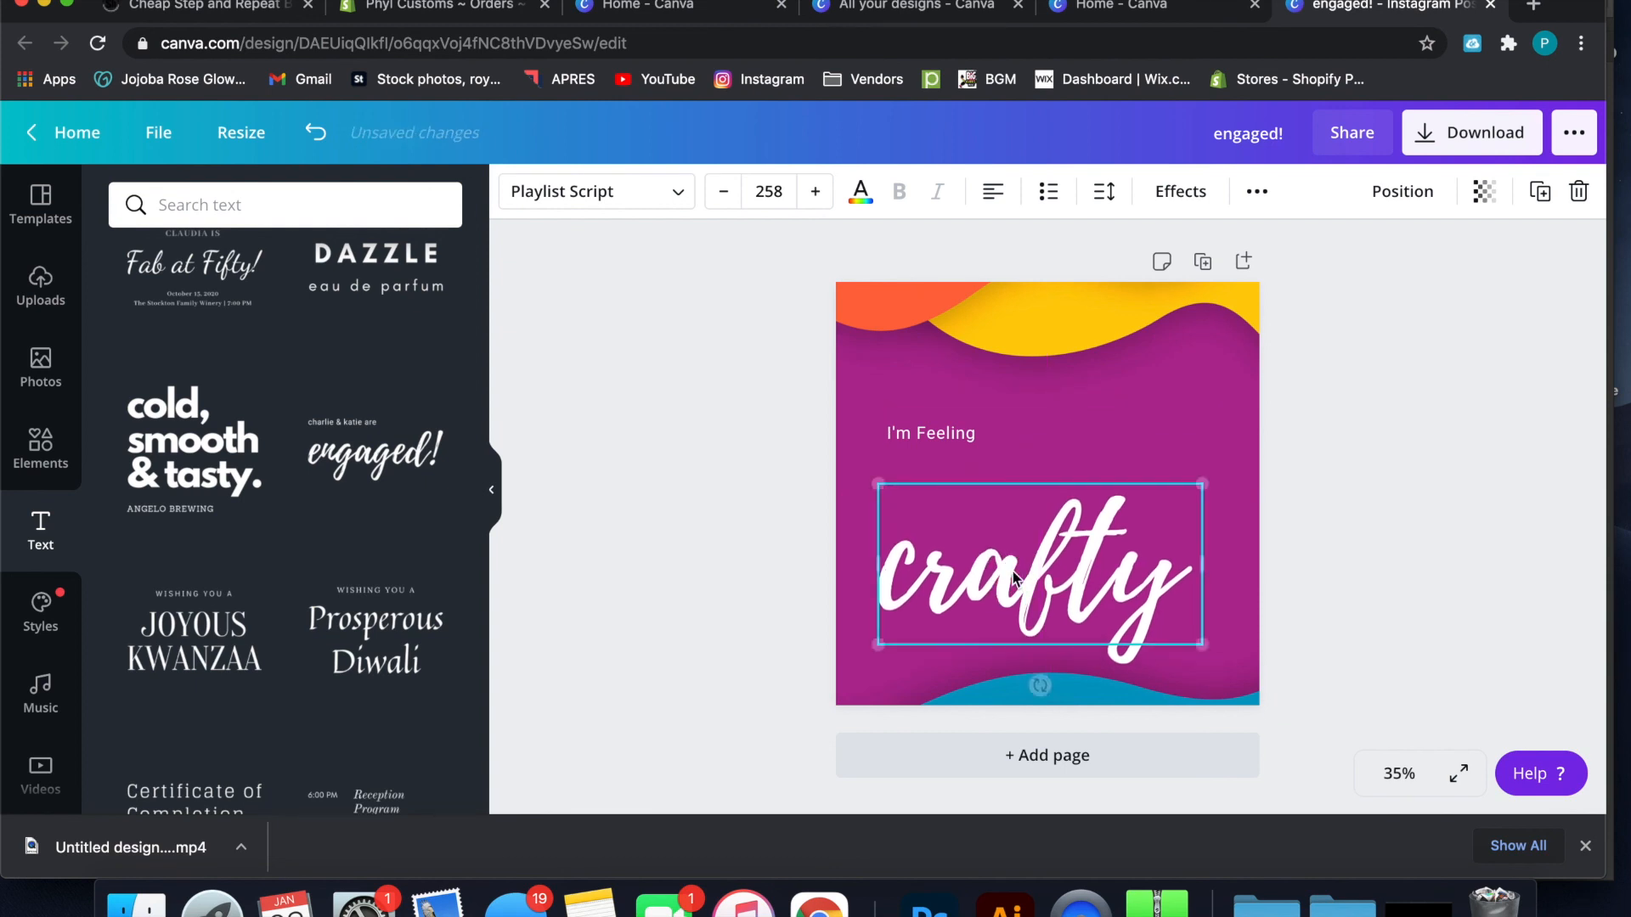
pyautogui.click(946, 433)
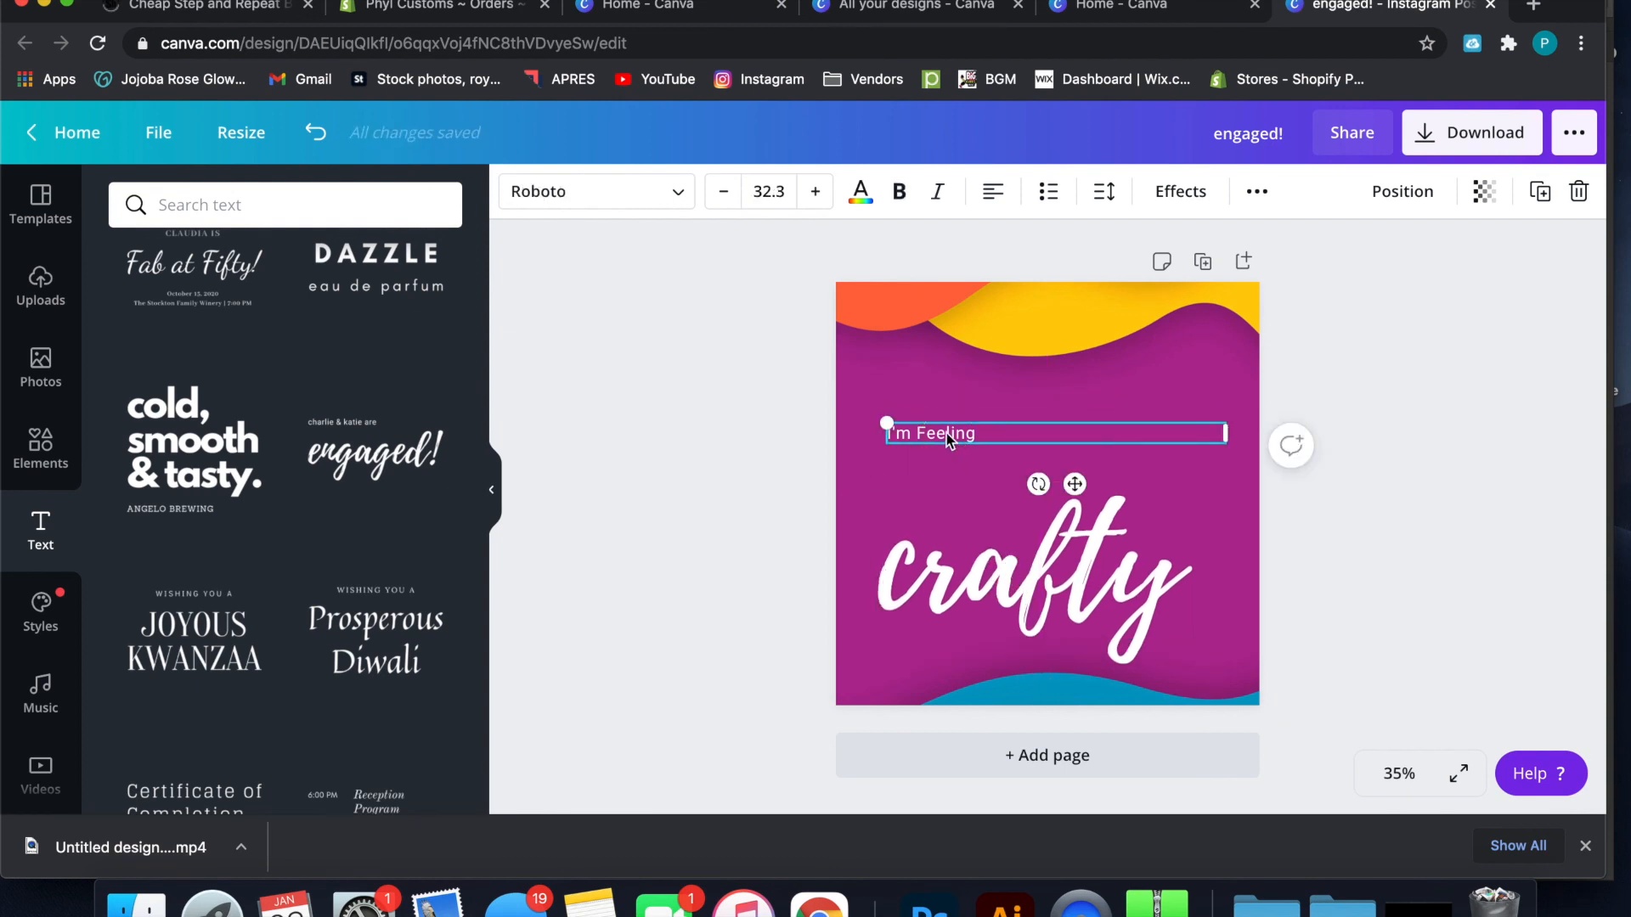
pyautogui.click(1067, 345)
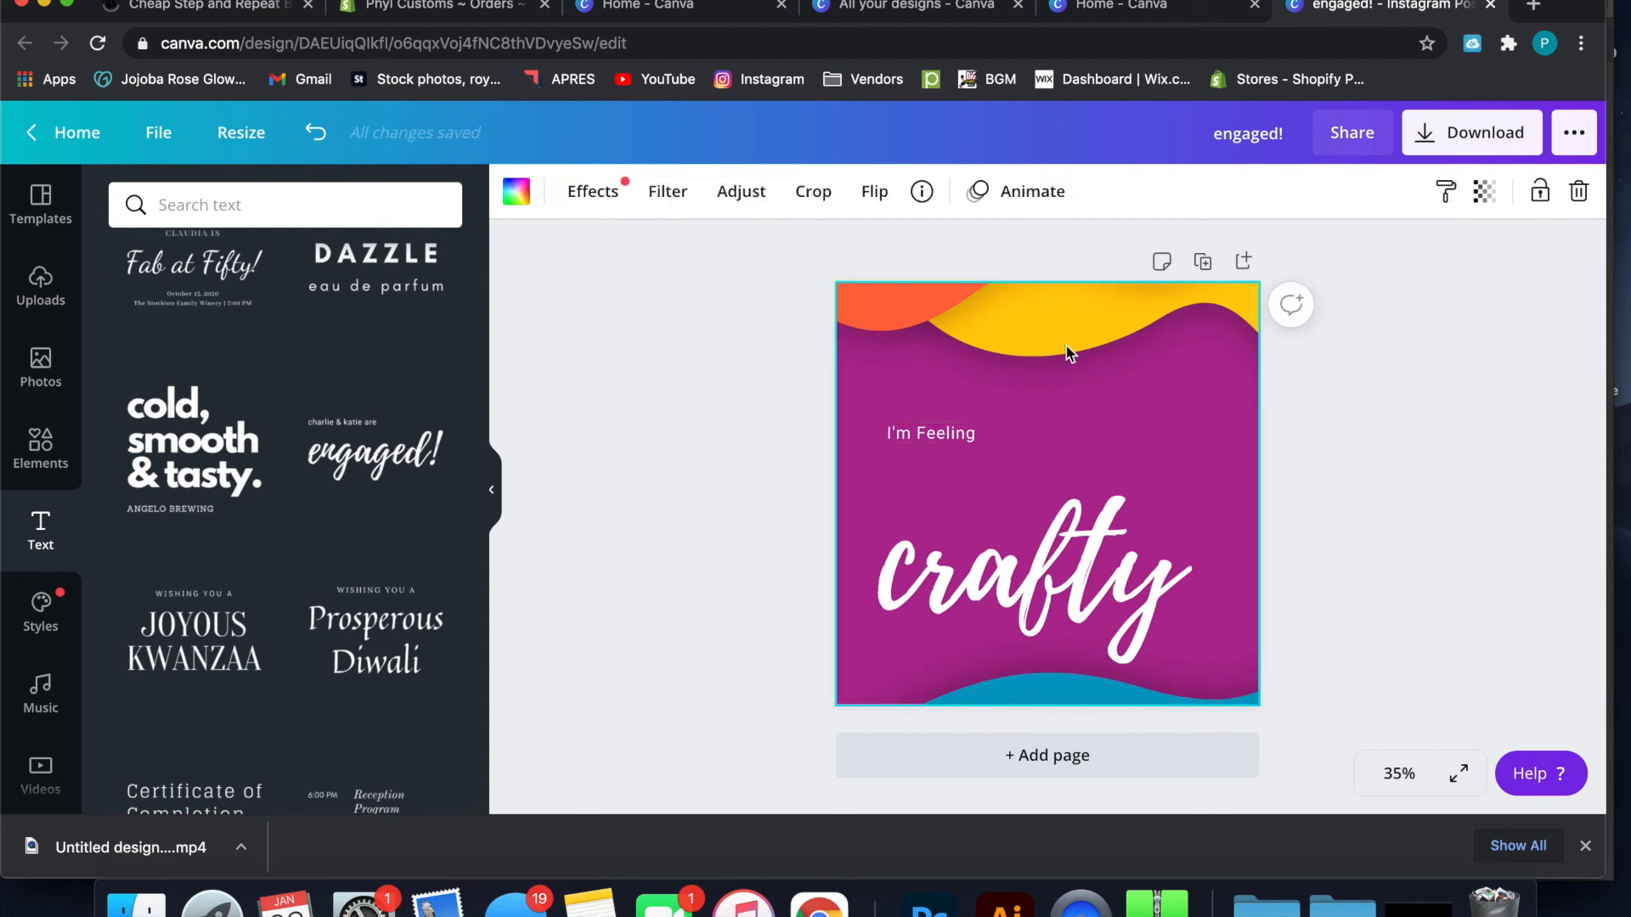
pyautogui.click(1063, 537)
pyautogui.moveTo(1063, 536); pyautogui.dragTo(1069, 445)
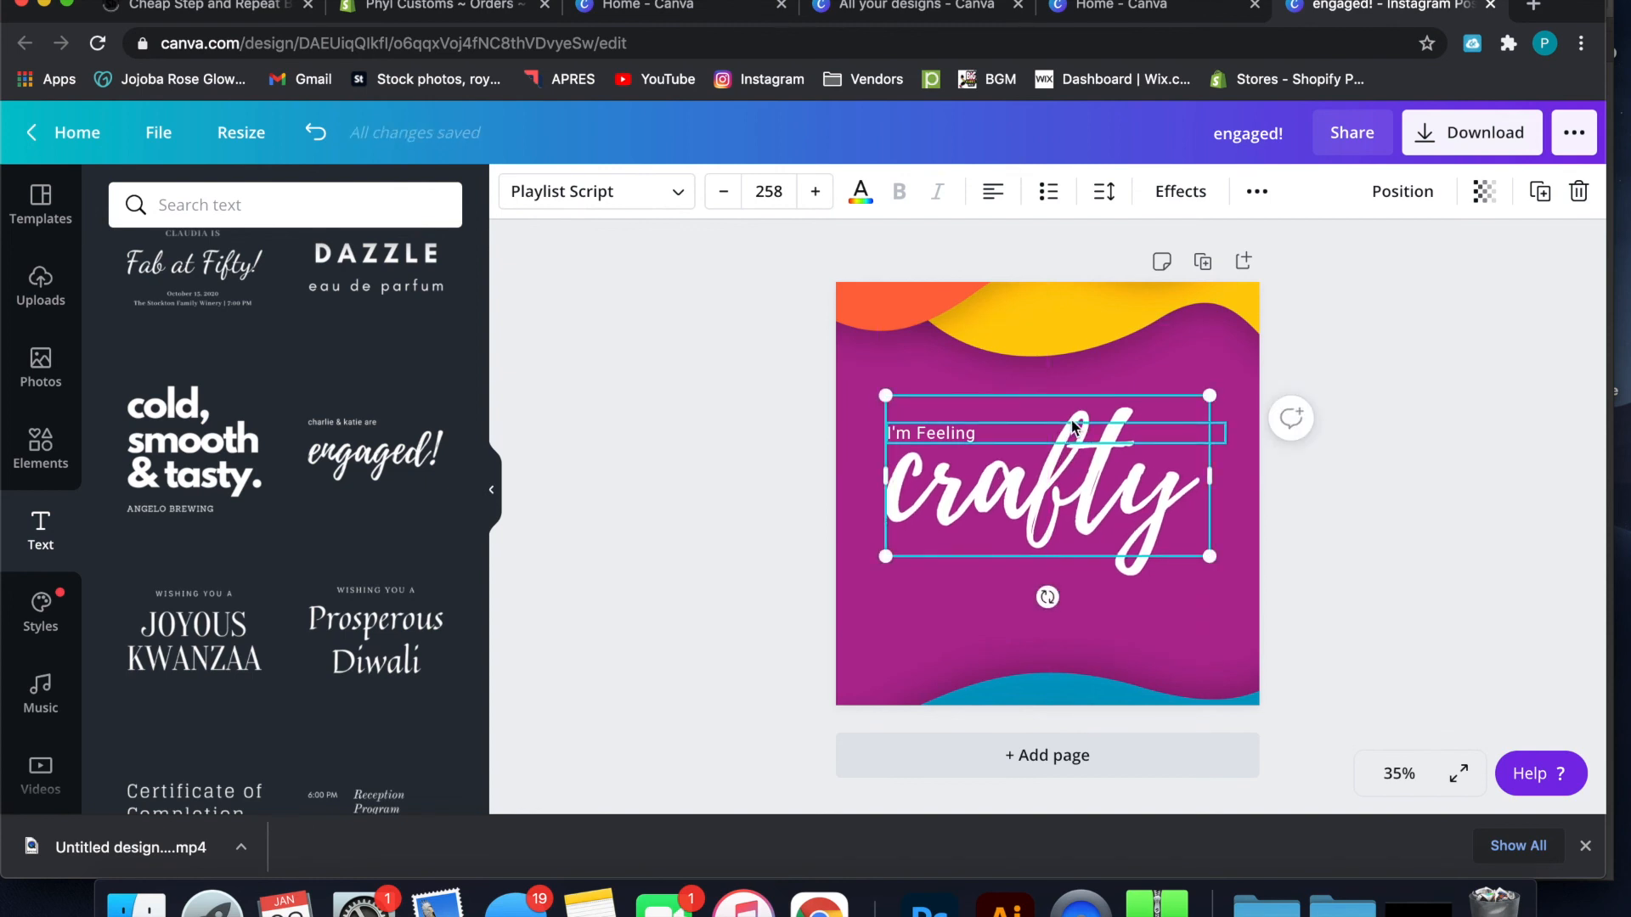
# Select the background, the "I'm Feeling" line and the "crafty" text in turn to examine how their boxes overlap
pyautogui.click(1067, 361)
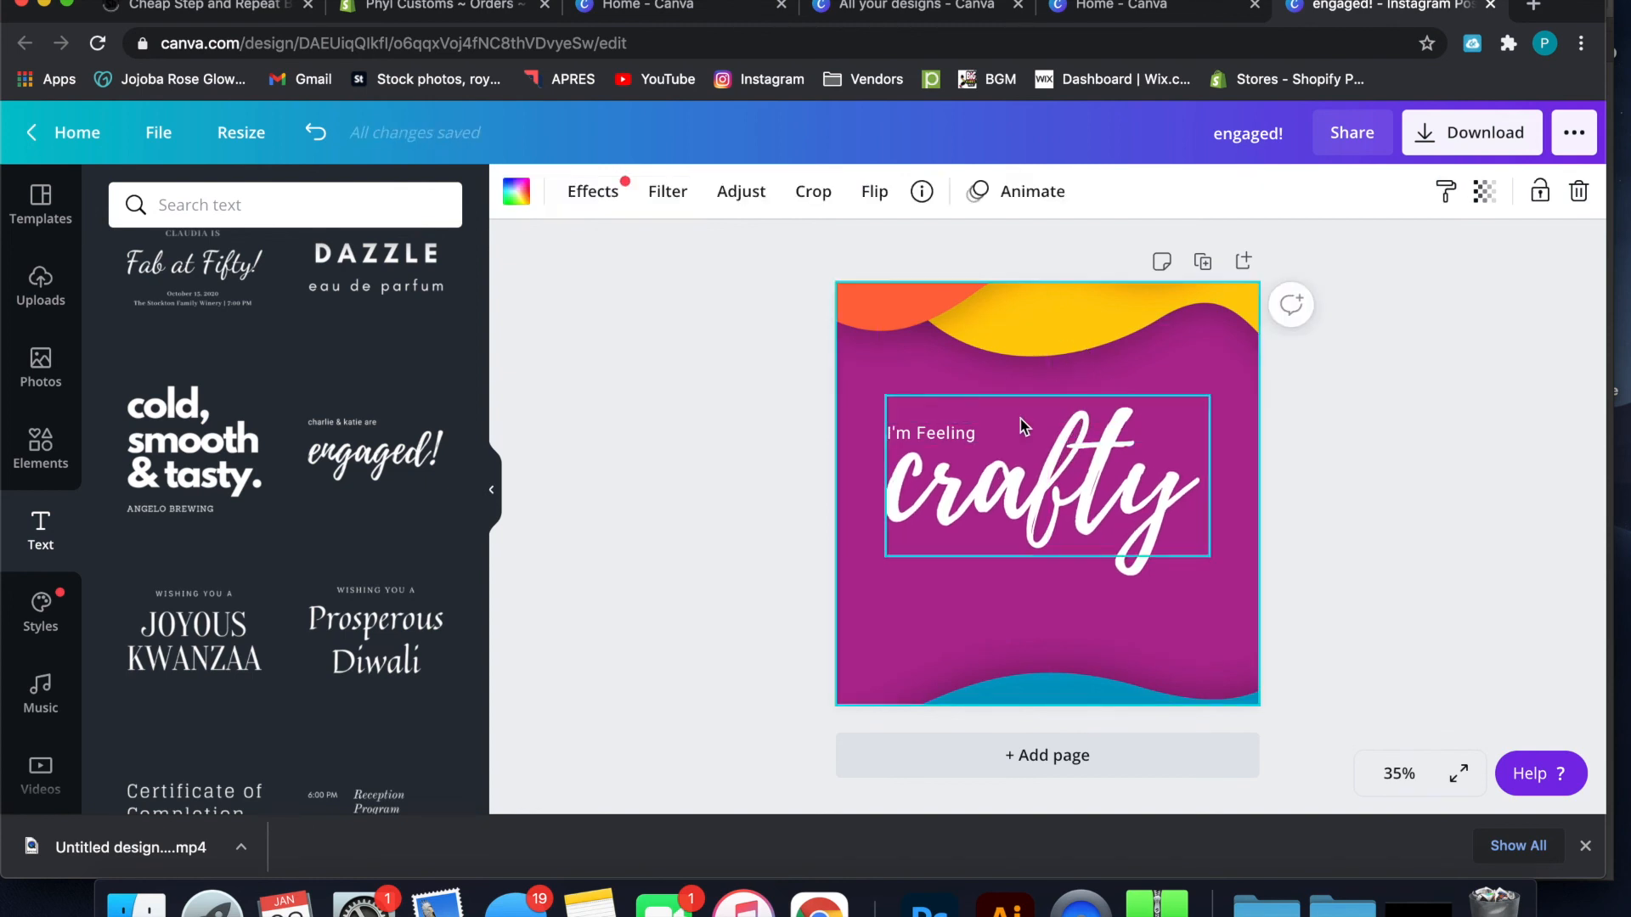
pyautogui.click(963, 438)
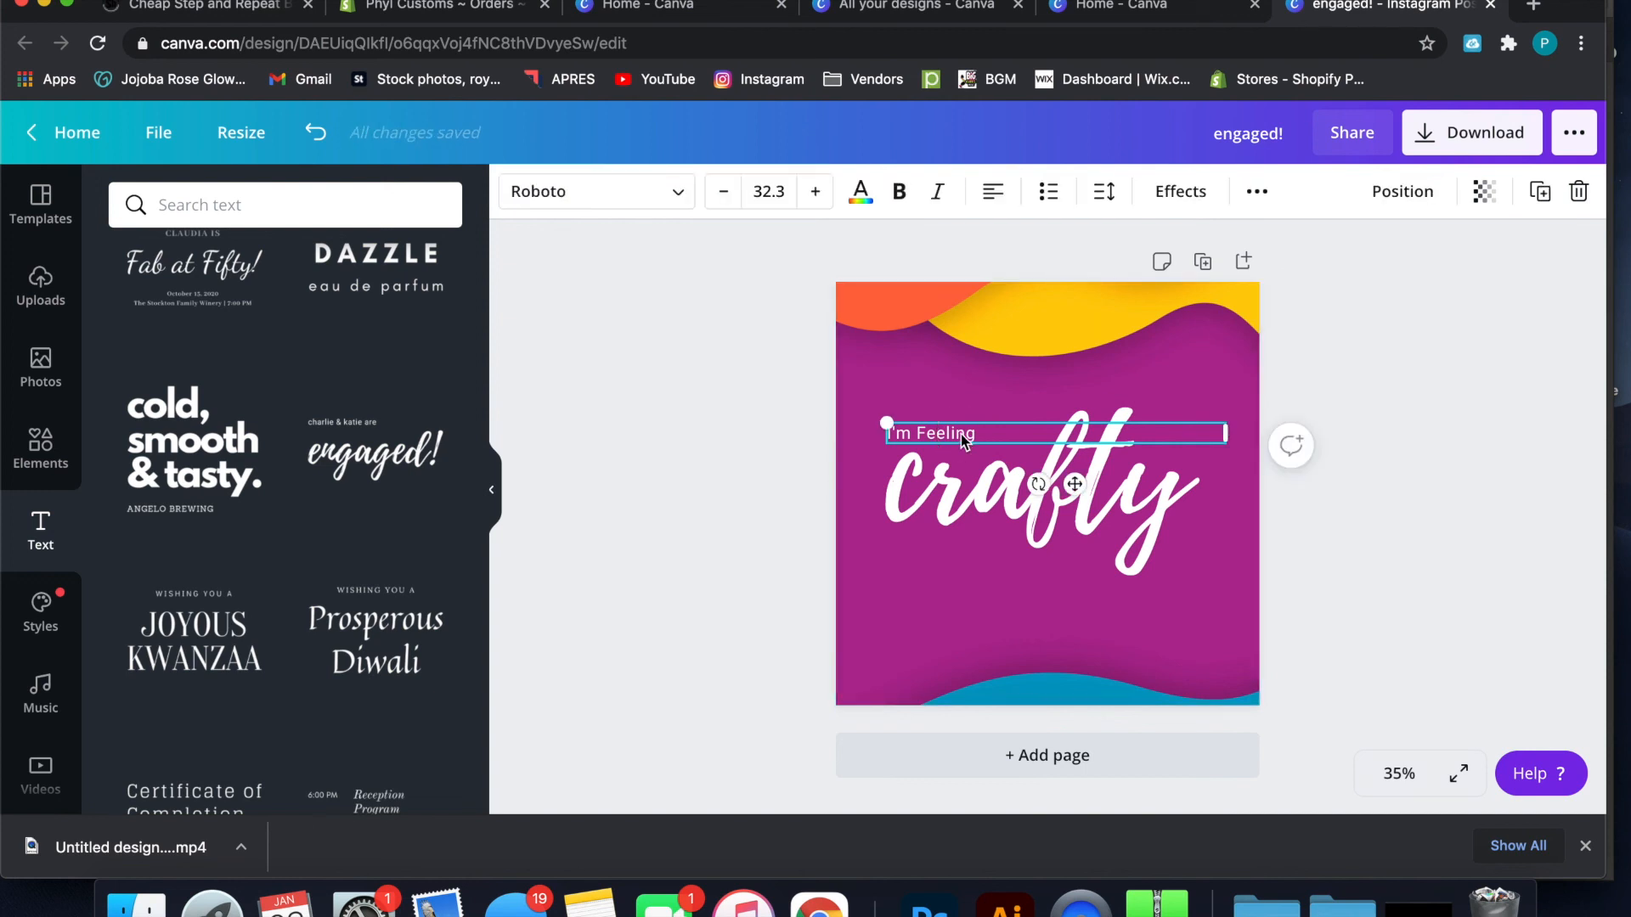
pyautogui.click(1006, 489)
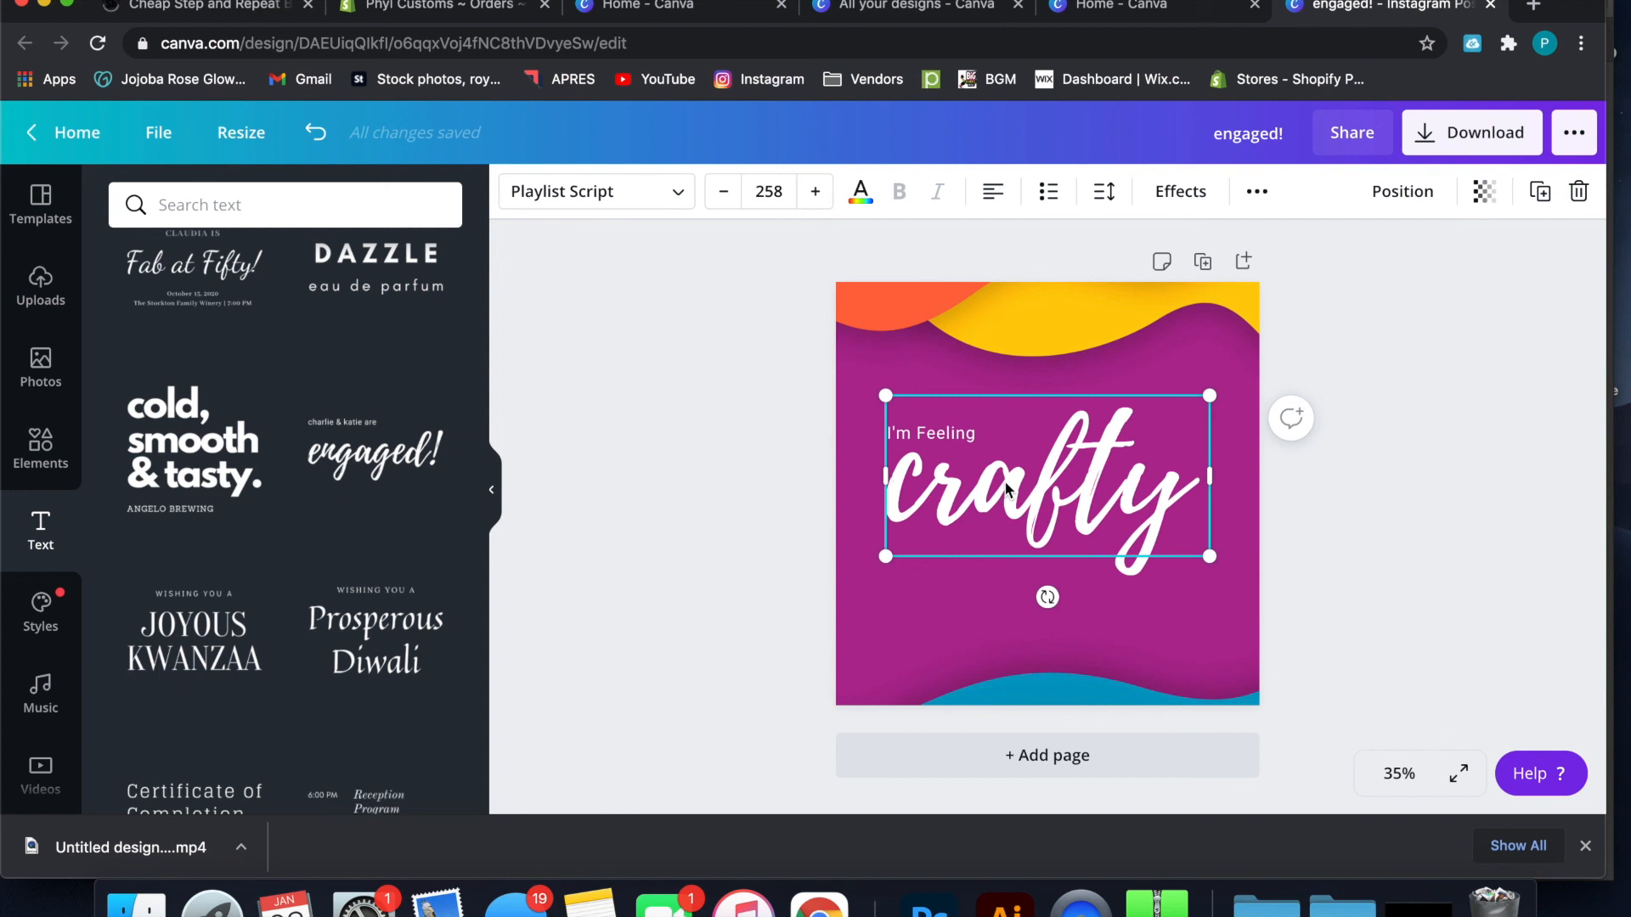
pyautogui.click(972, 431)
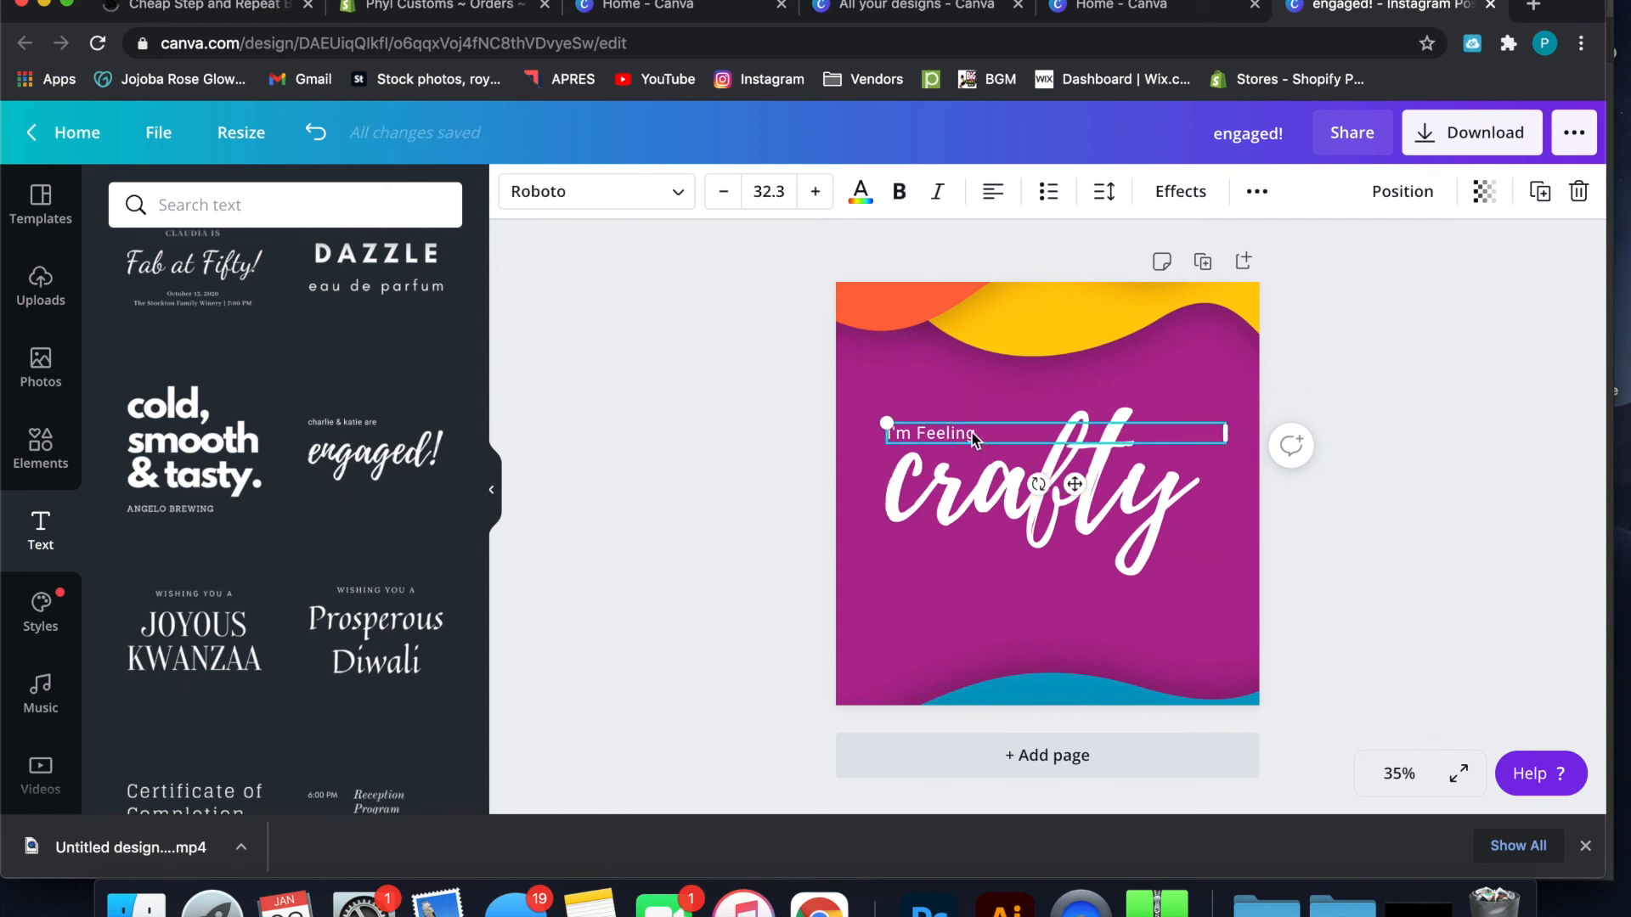
pyautogui.click(998, 306)
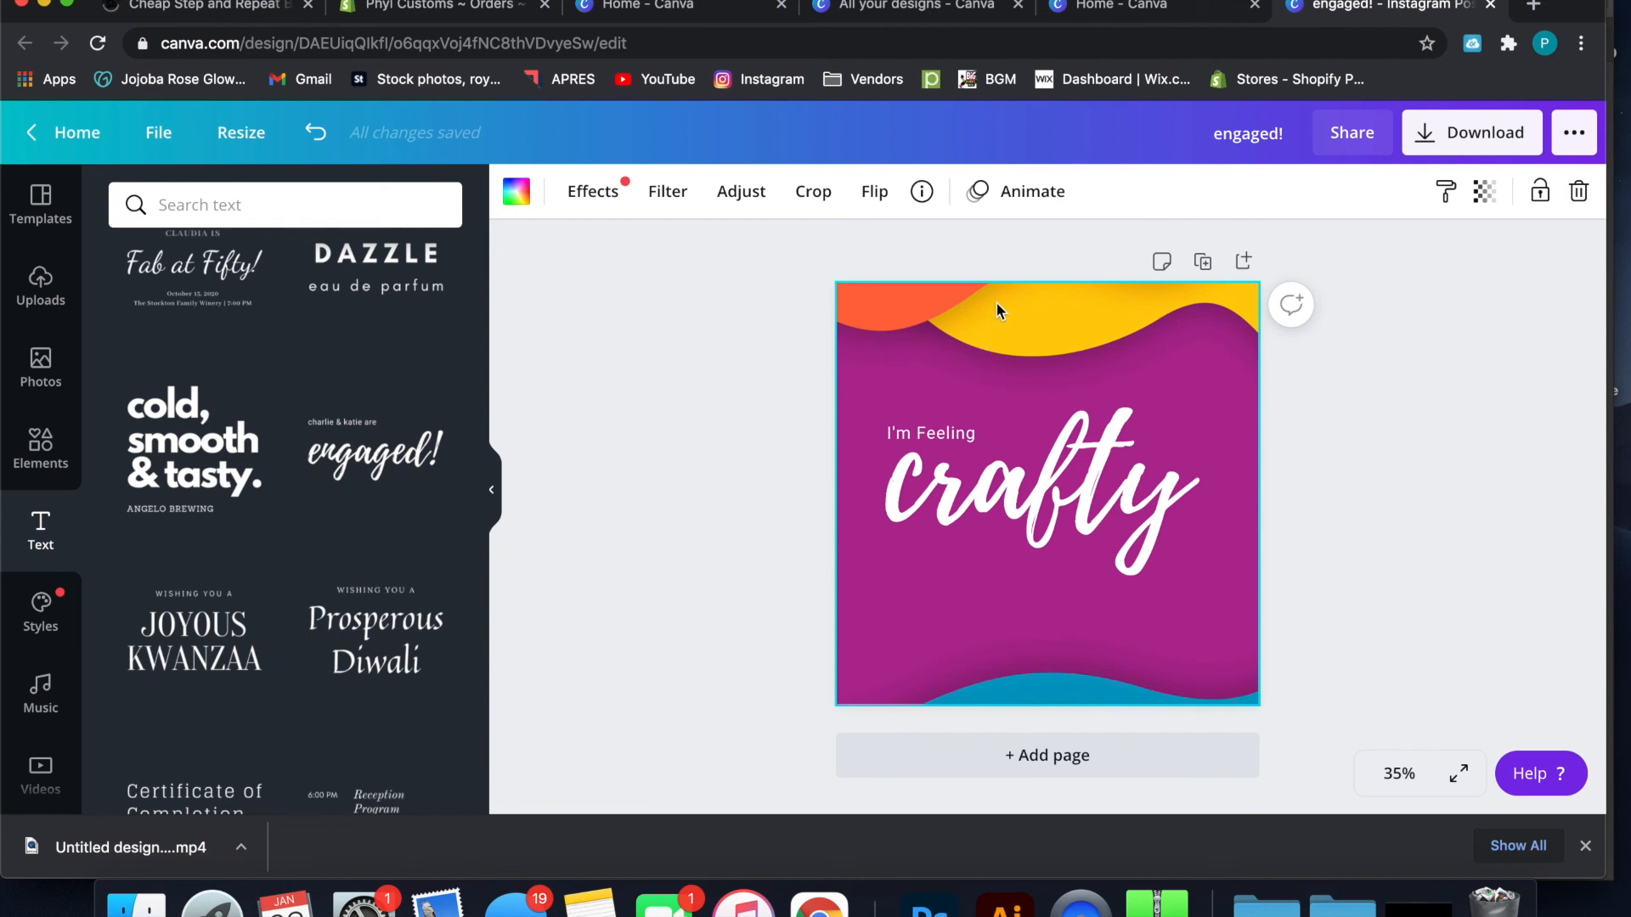
pyautogui.click(1011, 442)
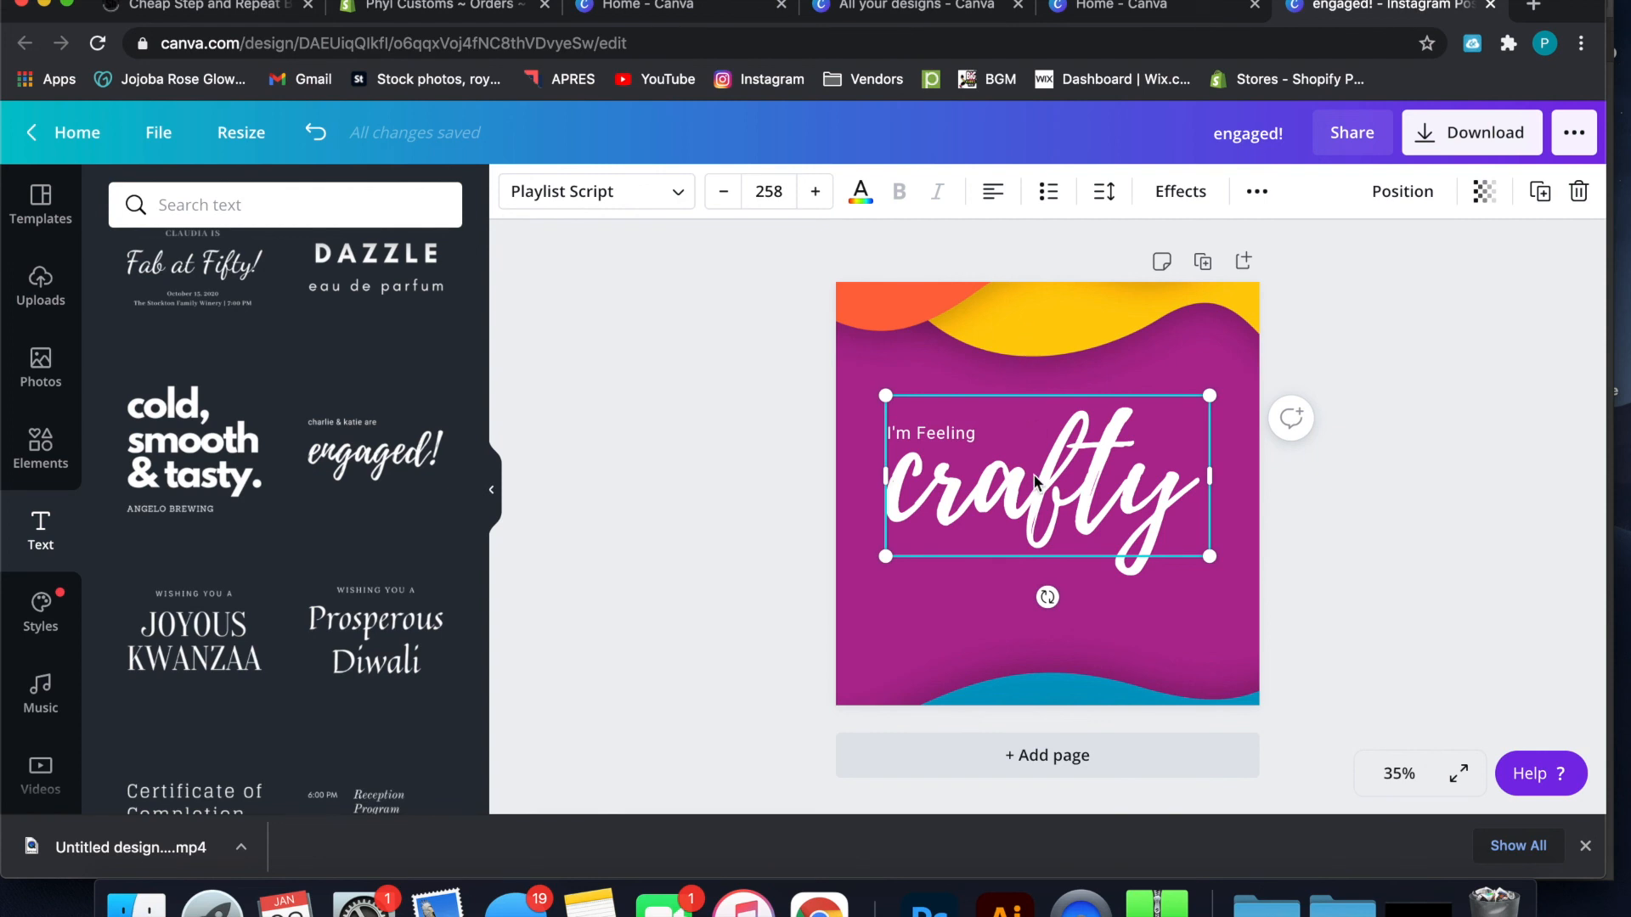
pyautogui.click(963, 441)
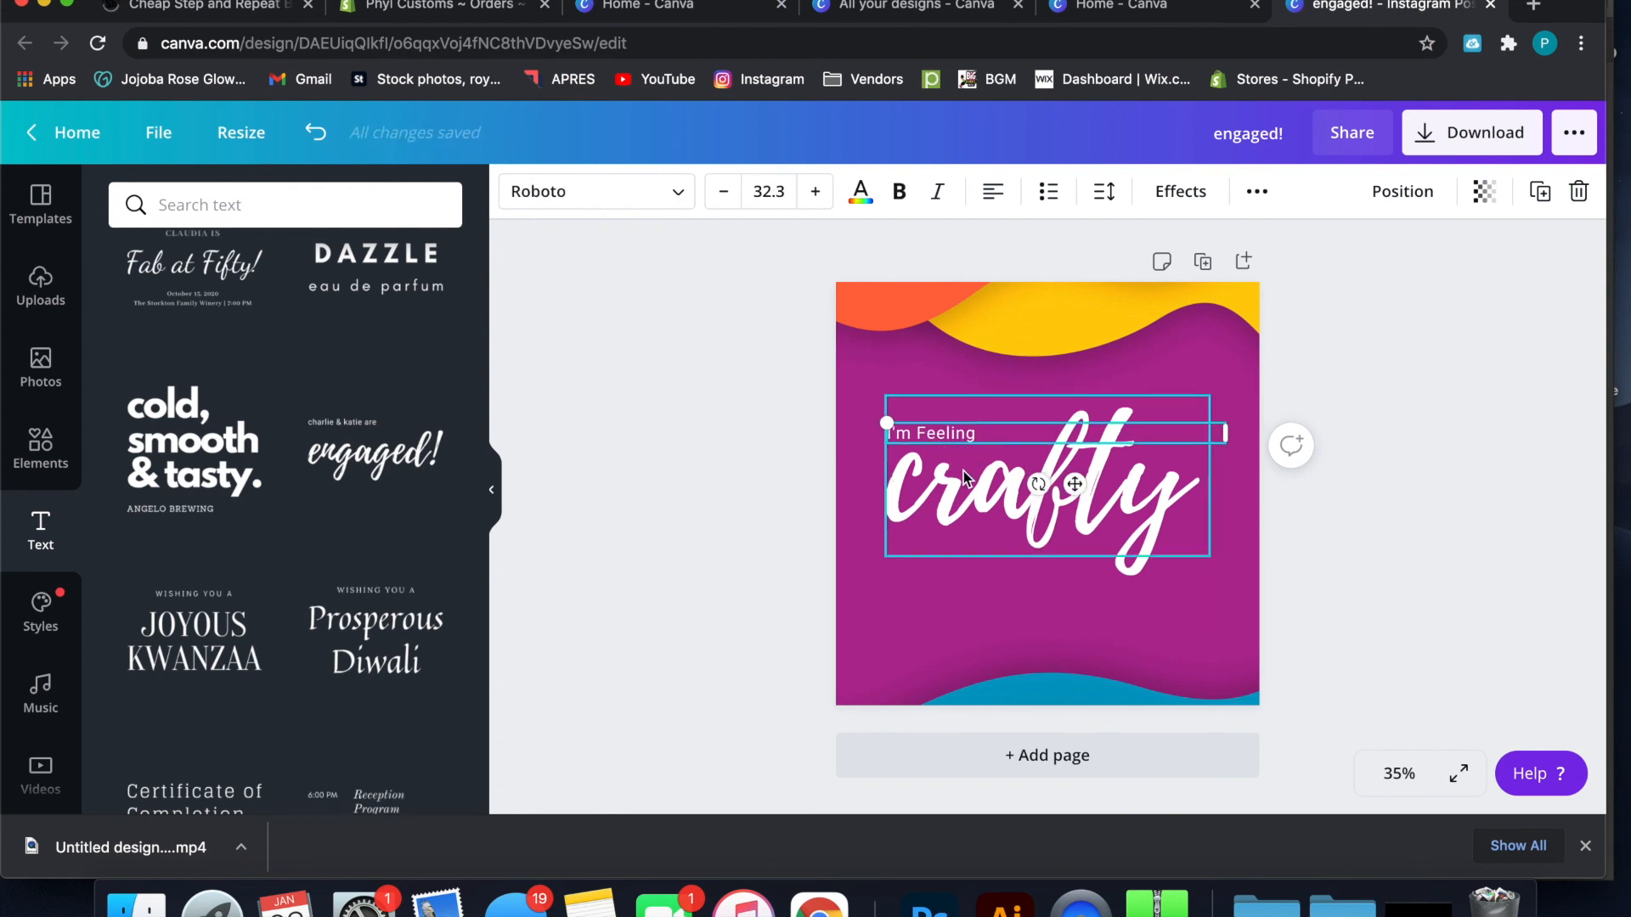
pyautogui.click(963, 470)
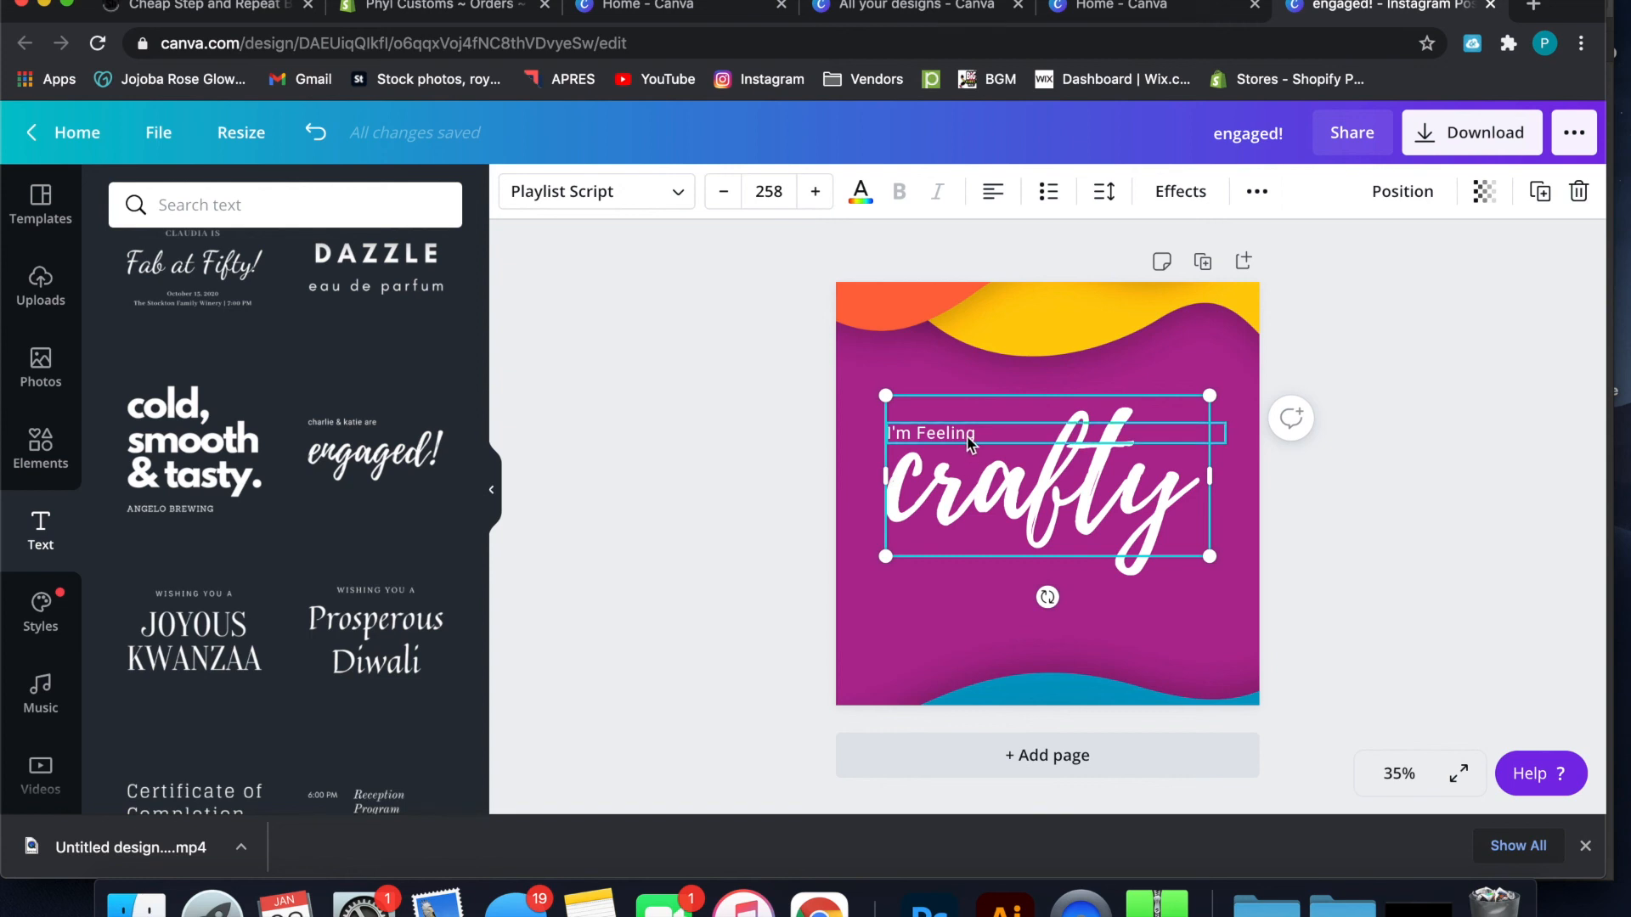
# Narrow the "I'm Feeling" text box to fit its words and move the "crafty" text slightly down
pyautogui.click(968, 438)
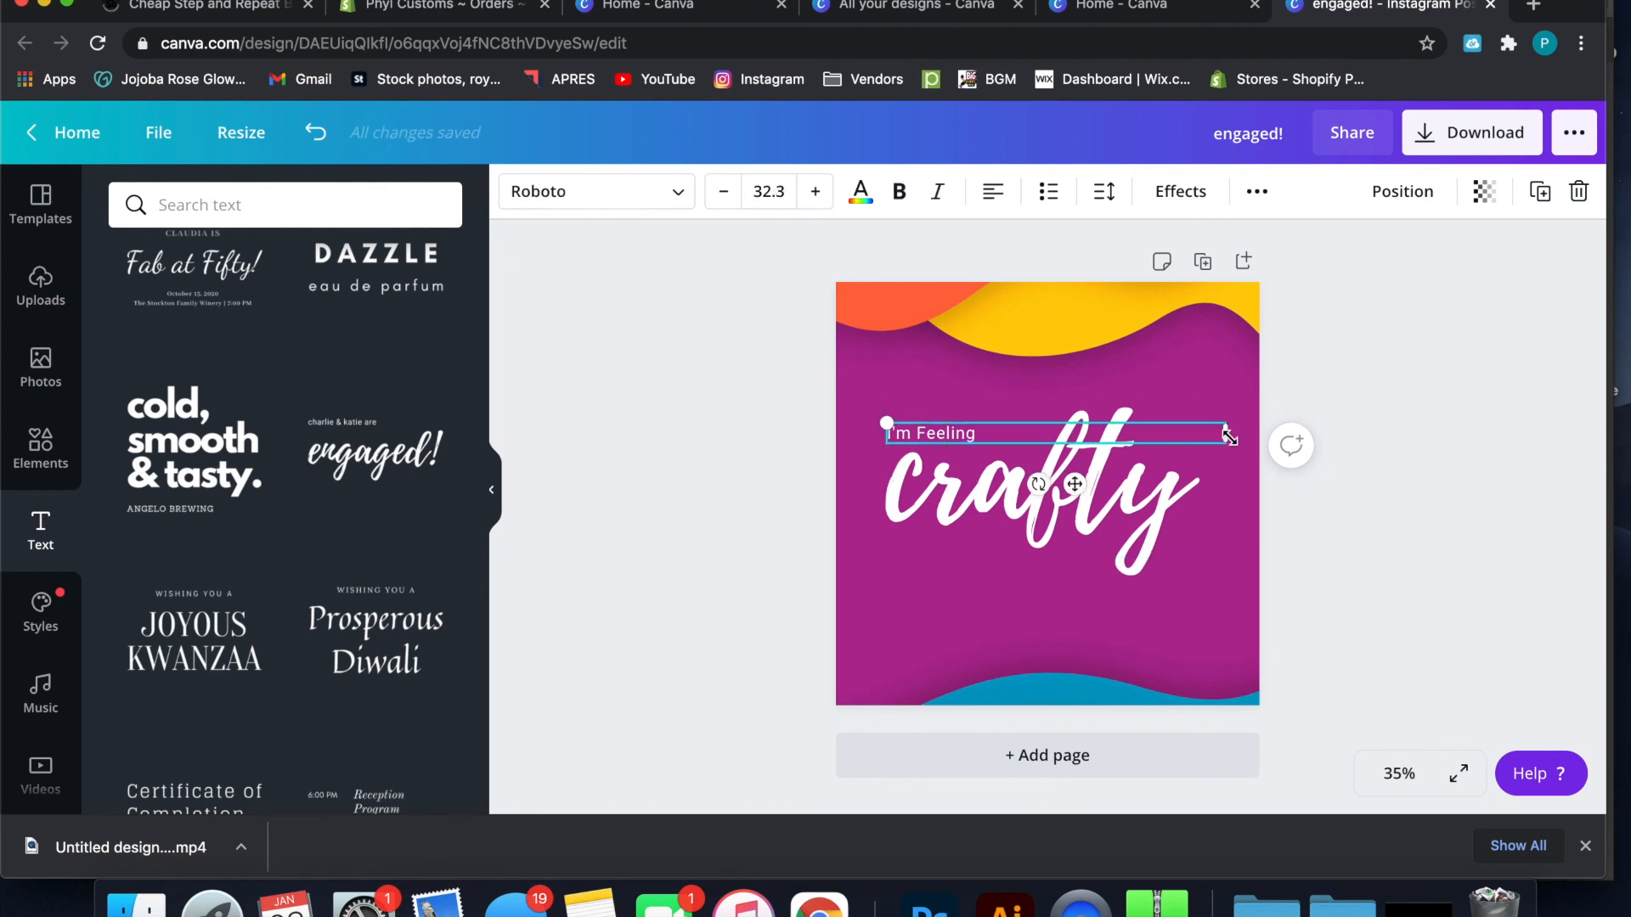
pyautogui.moveTo(1226, 432); pyautogui.dragTo(981, 423)
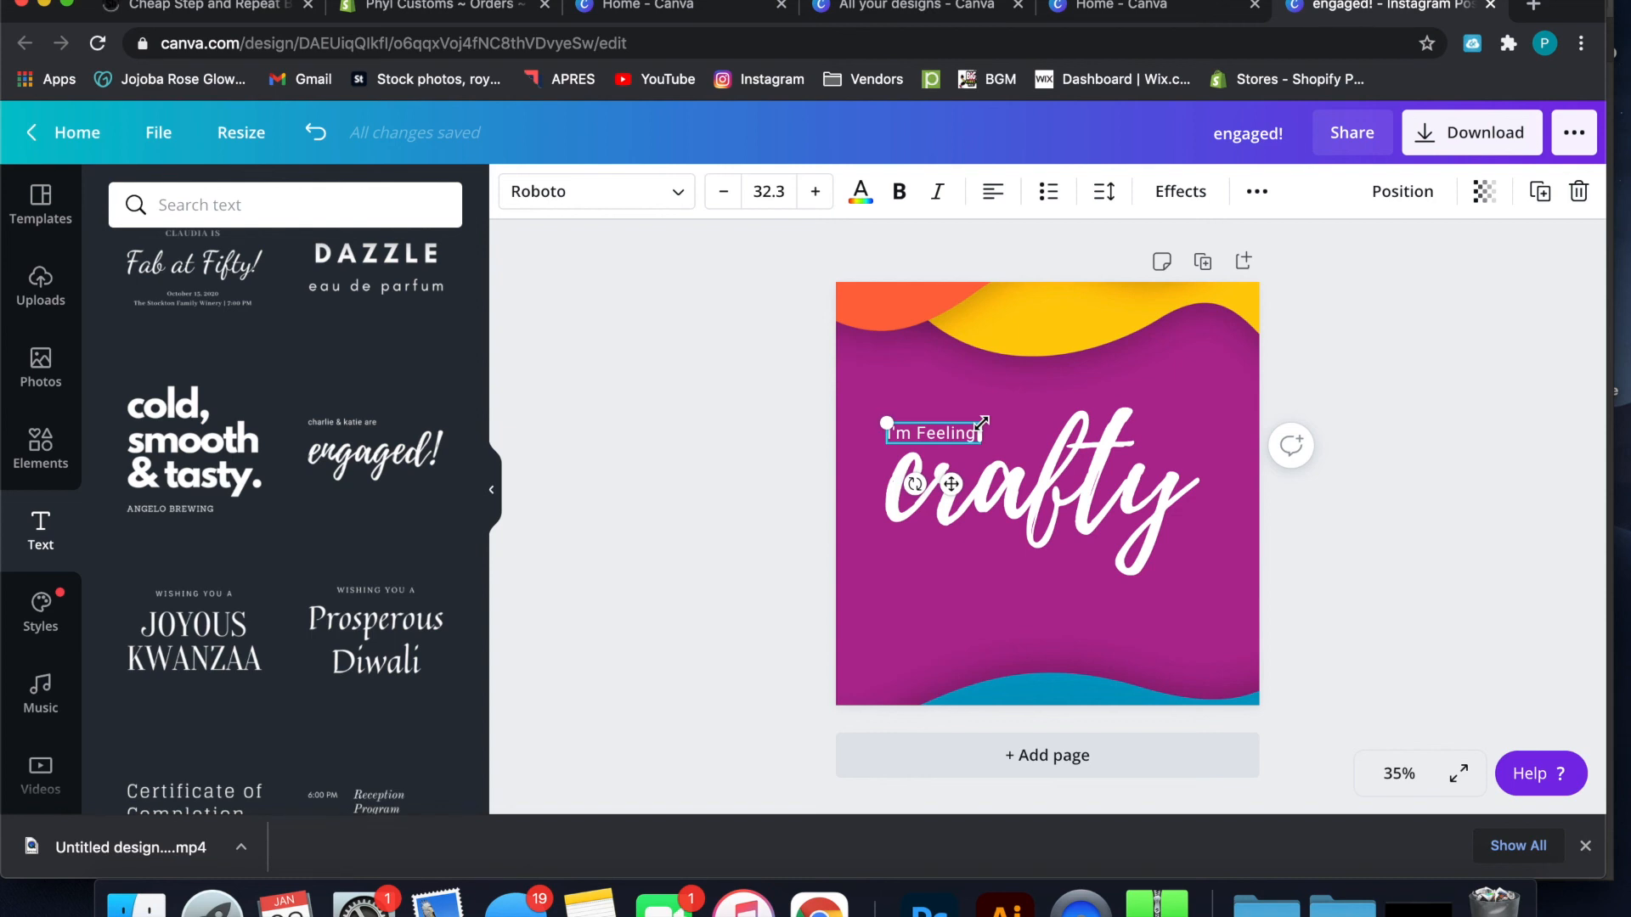
pyautogui.click(1019, 531)
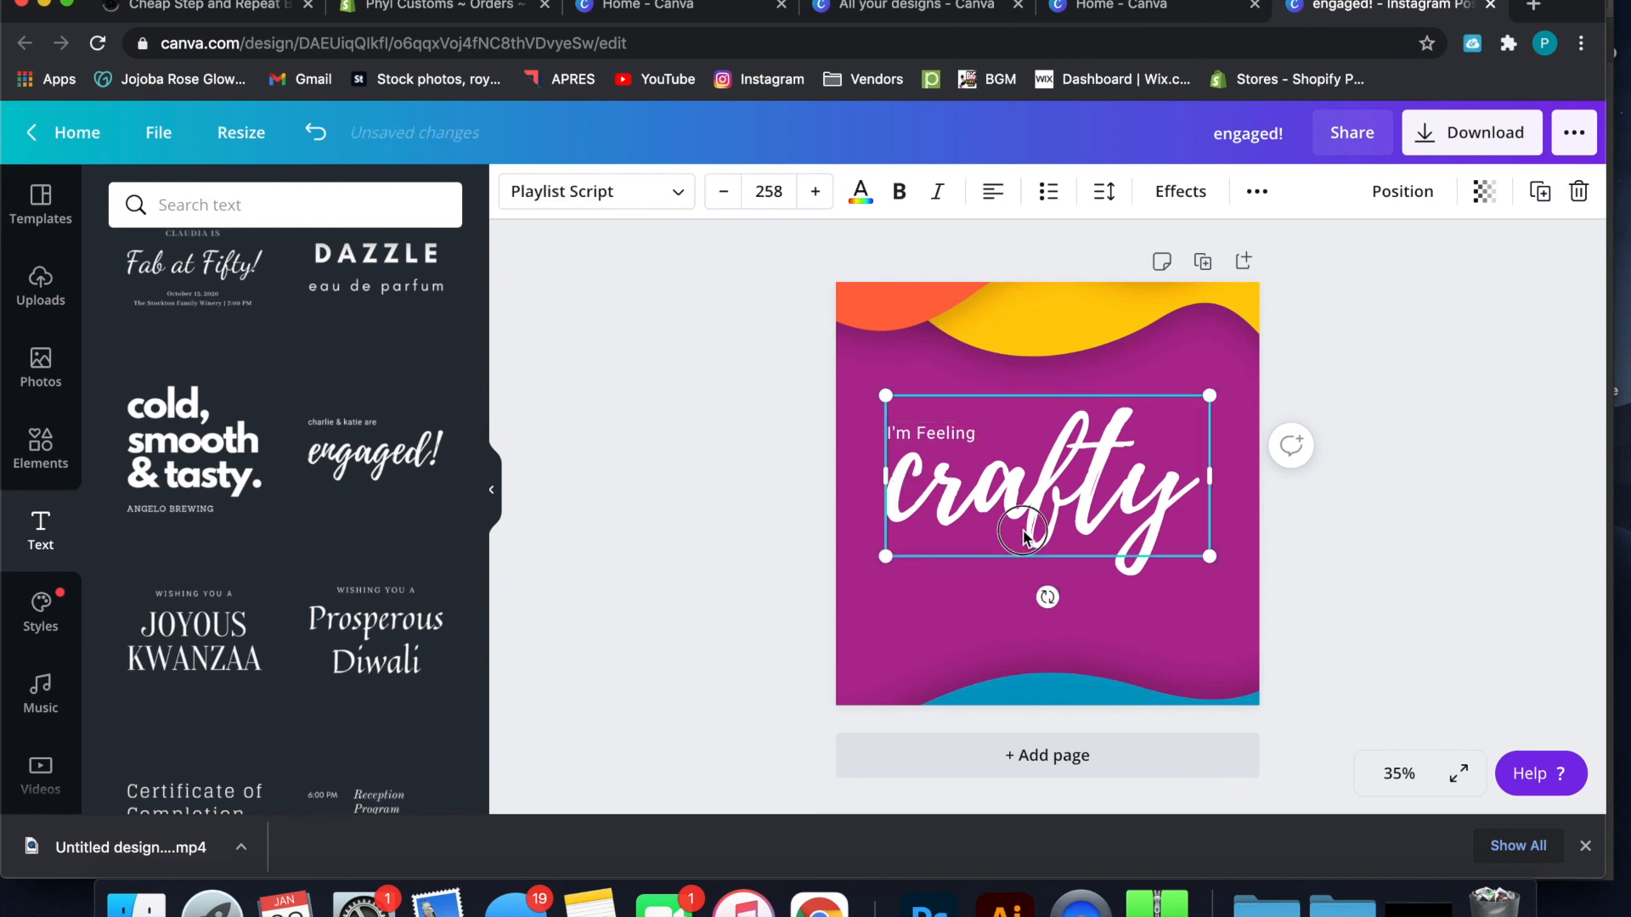
pyautogui.moveTo(1021, 535); pyautogui.dragTo(1025, 551)
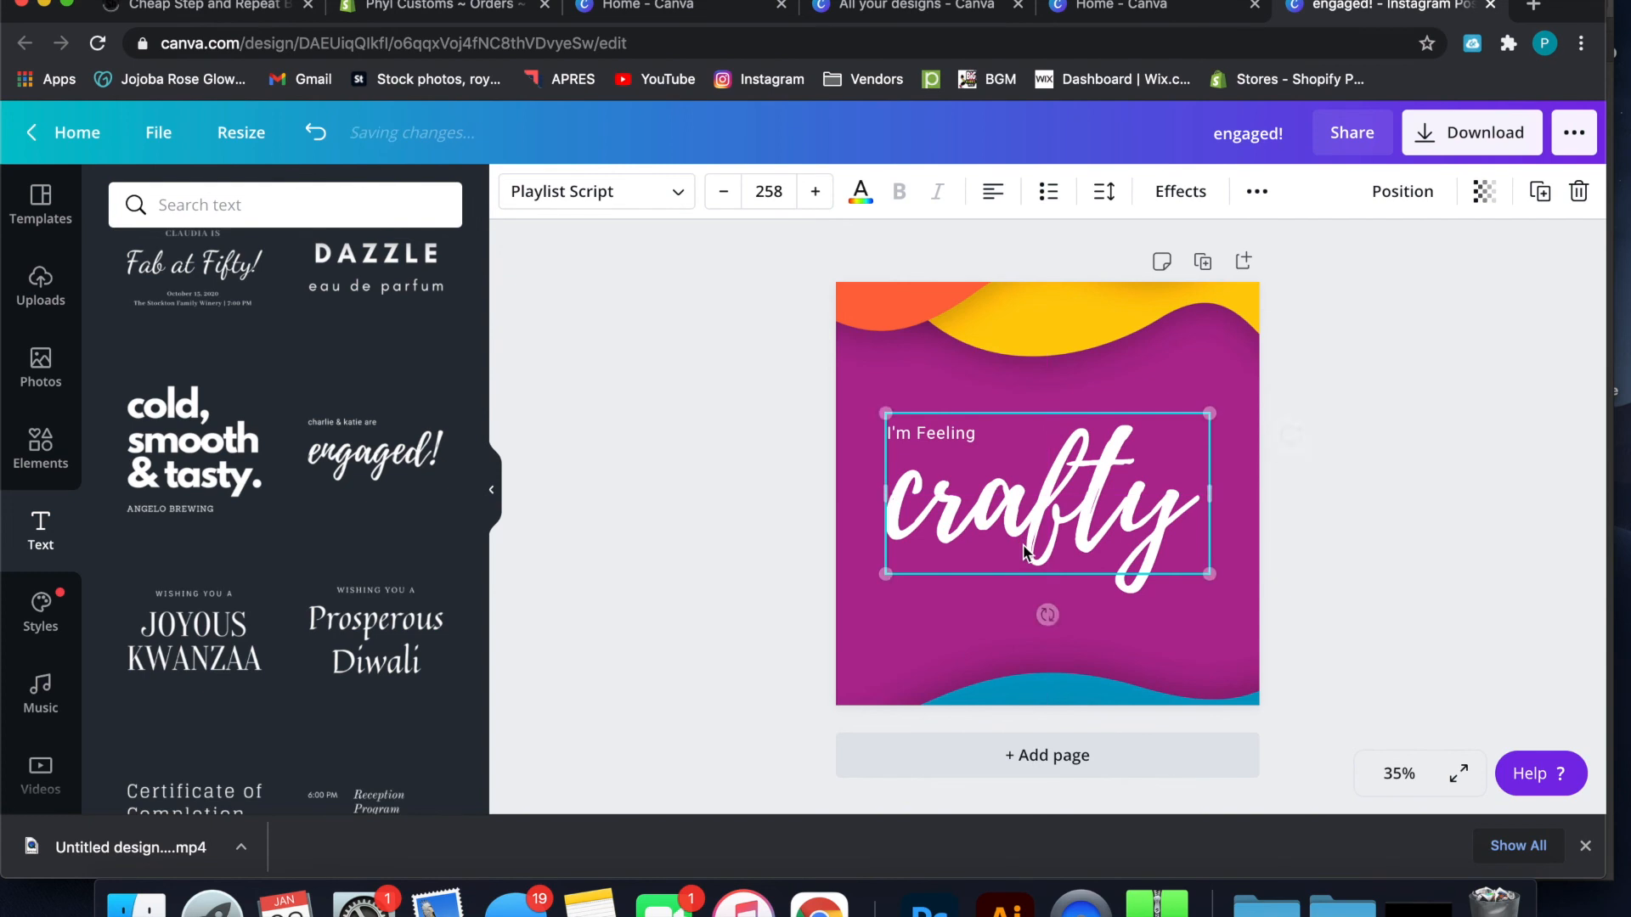
# Try scaling the "I'm Feeling" line up to font size 64.7 and undo the enlargement
pyautogui.click(971, 440)
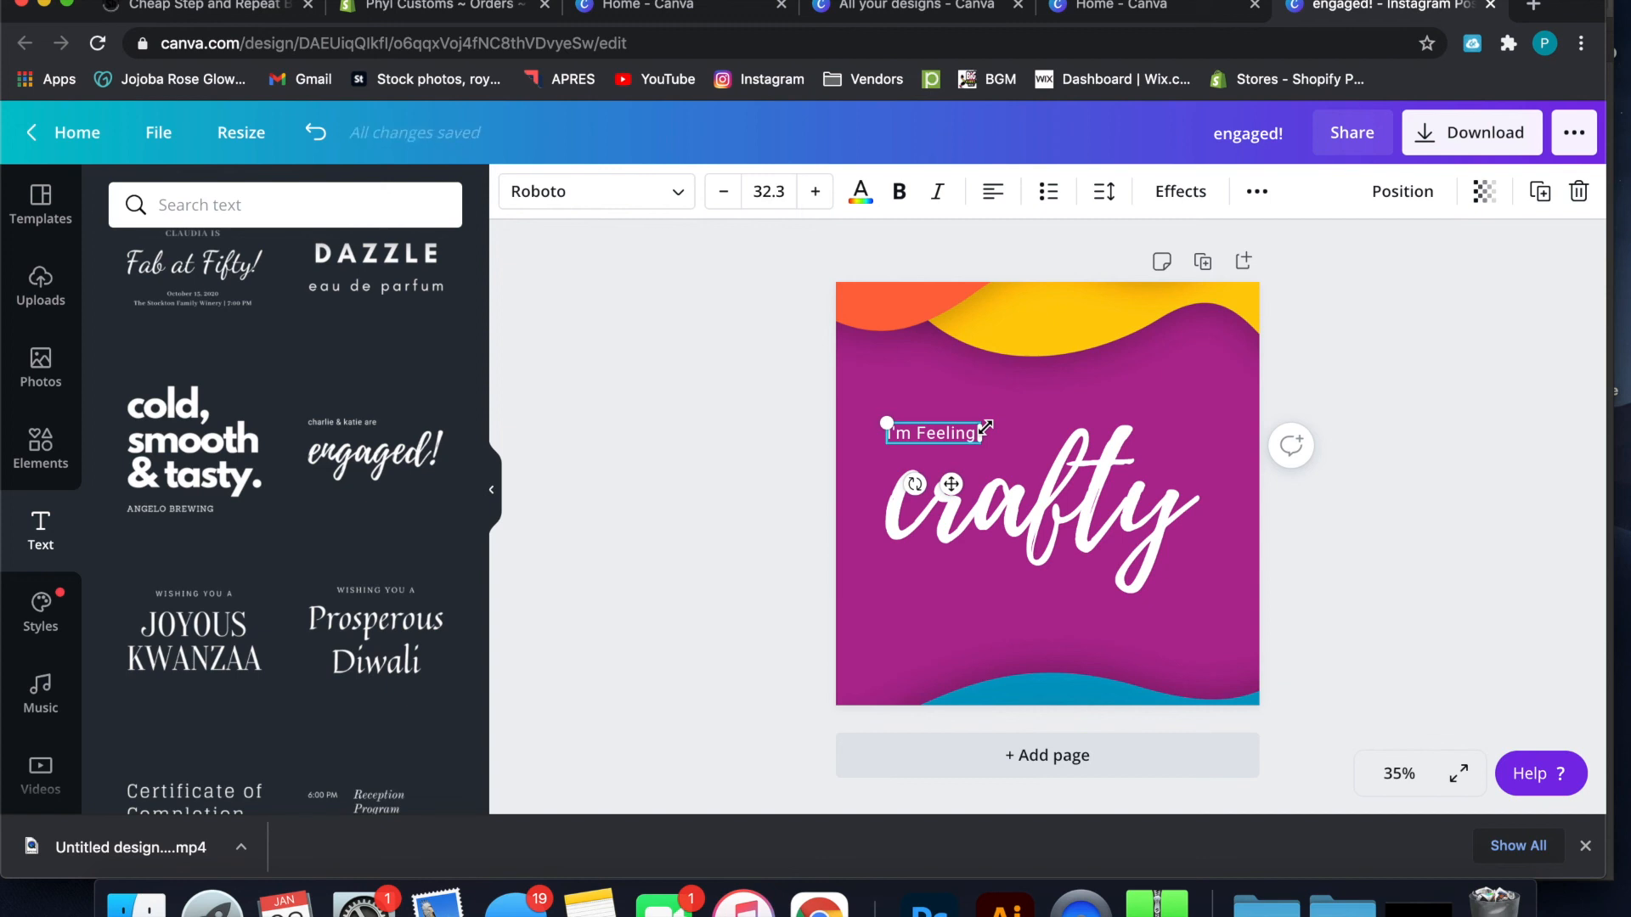
pyautogui.moveTo(985, 426); pyautogui.dragTo(1066, 388)
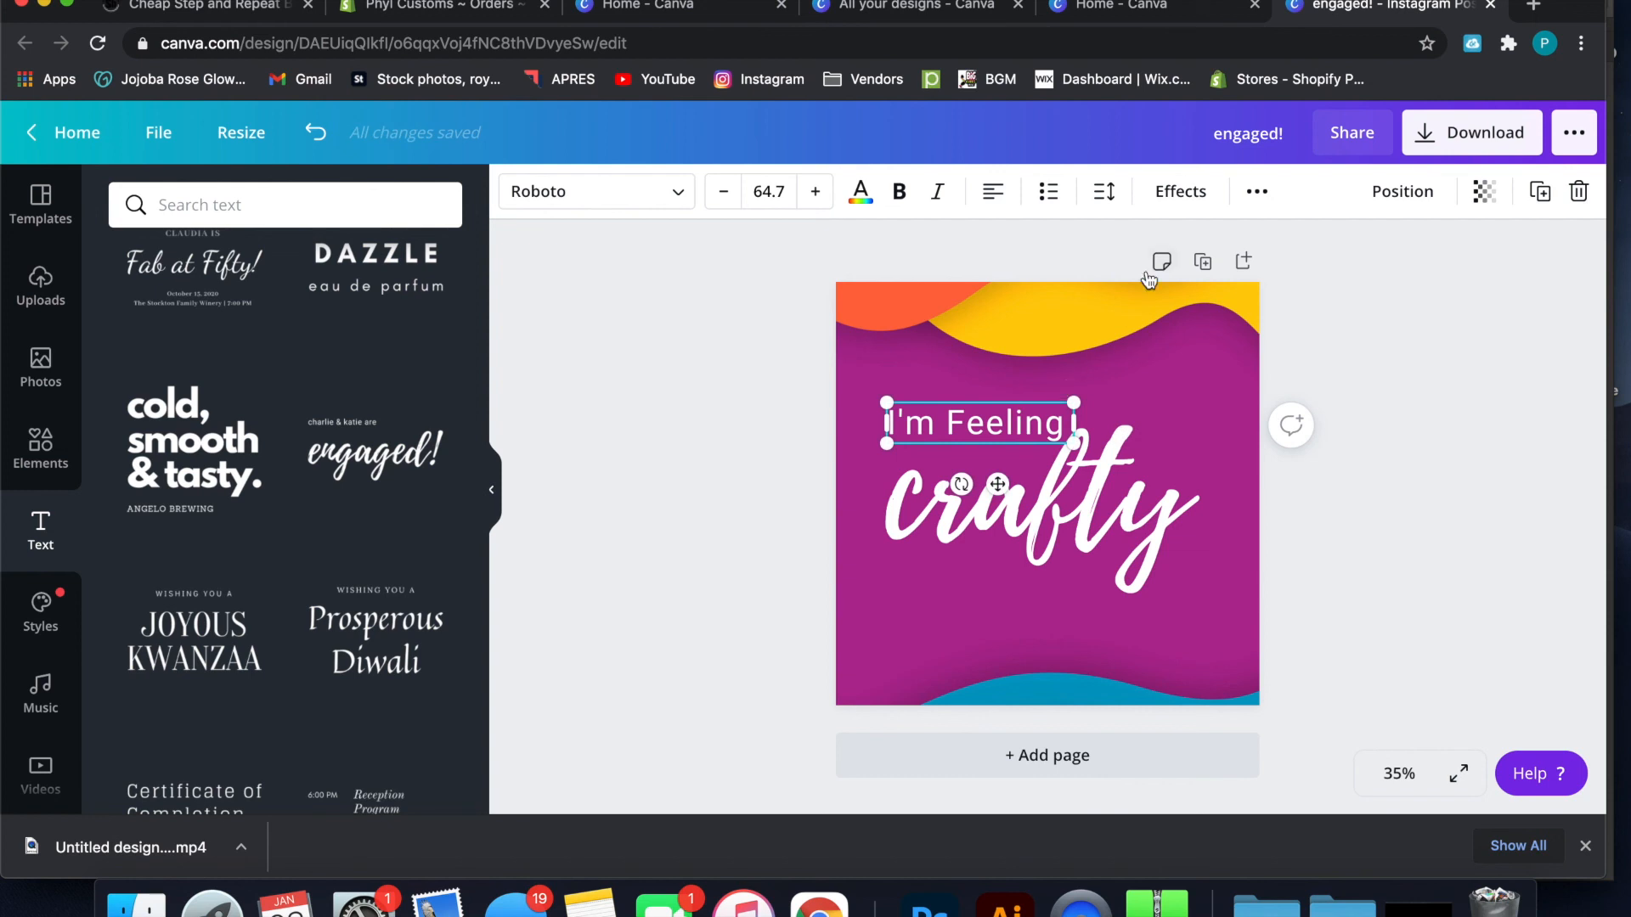
pyautogui.press('super+z')
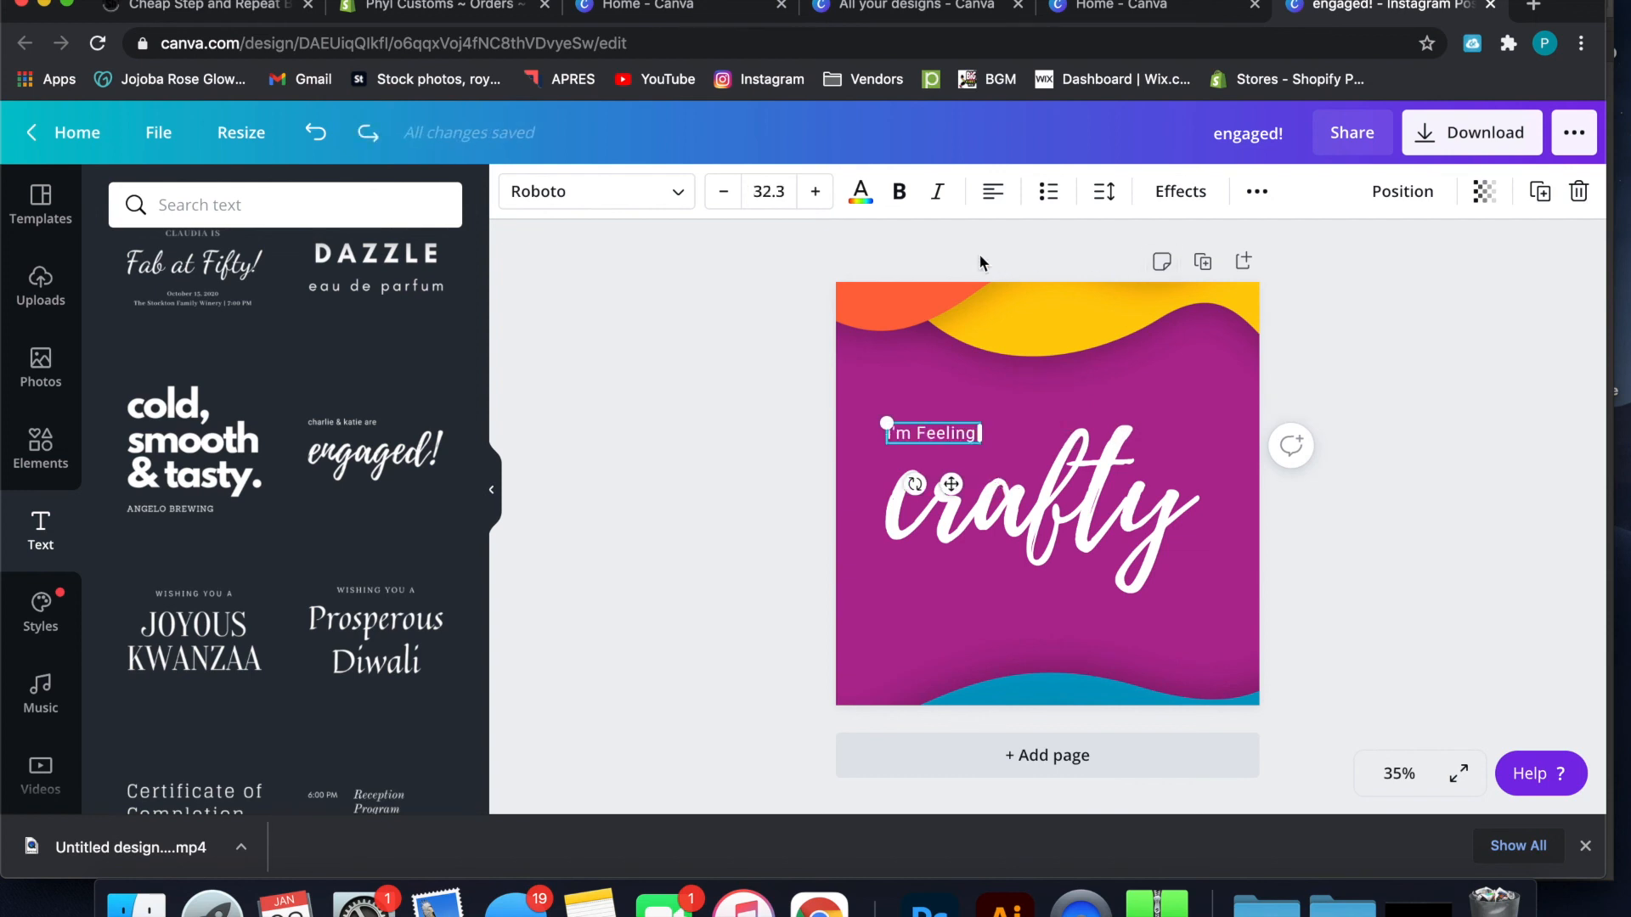
# Increase the "I'm Feeling" line's font size in single increments to 50.3
pyautogui.click(811, 195)
pyautogui.click(811, 194)
pyautogui.click(812, 194)
pyautogui.click(811, 194)
pyautogui.click(811, 195)
pyautogui.click(811, 194)
pyautogui.click(813, 192)
pyautogui.click(813, 192)
pyautogui.click(813, 192)
pyautogui.click(813, 192)
pyautogui.click(813, 192)
pyautogui.click(813, 192)
pyautogui.click(813, 192)
pyautogui.click(813, 192)
pyautogui.click(813, 195)
pyautogui.click(813, 195)
pyautogui.click(813, 195)
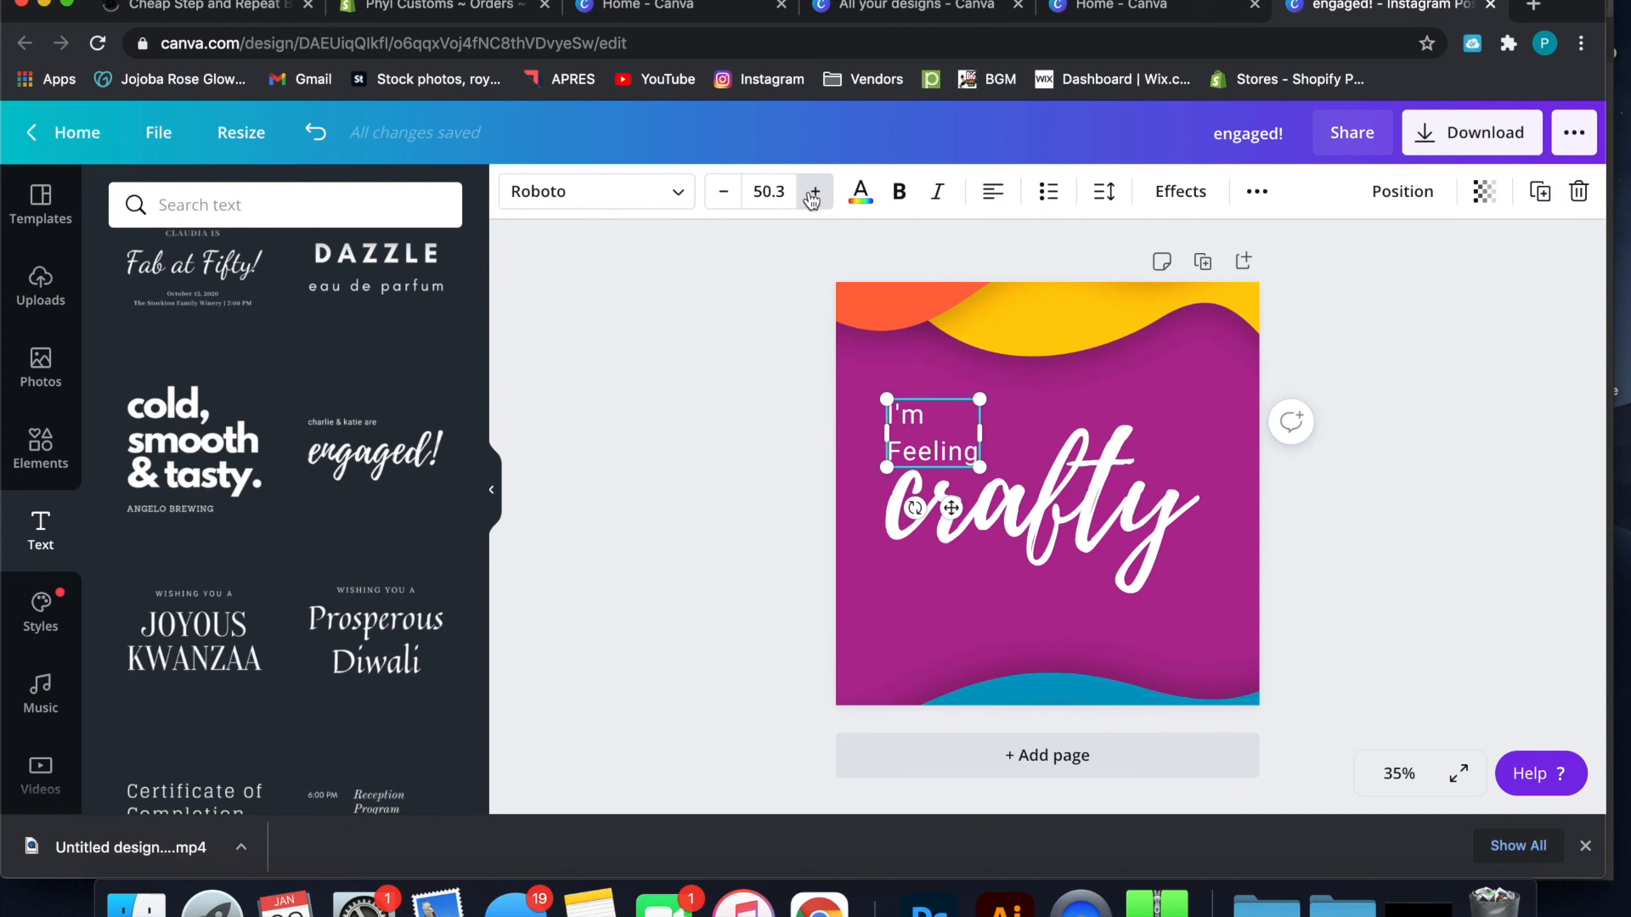
# Undo the incremental font size increases on the "I'm Feeling" line until it fits on one line
pyautogui.press('super+z')
pyautogui.press('super+z')
pyautogui.press('super+z')
pyautogui.press('super+z')
pyautogui.press('super+z')
pyautogui.press('super+z')
pyautogui.press('super+z')
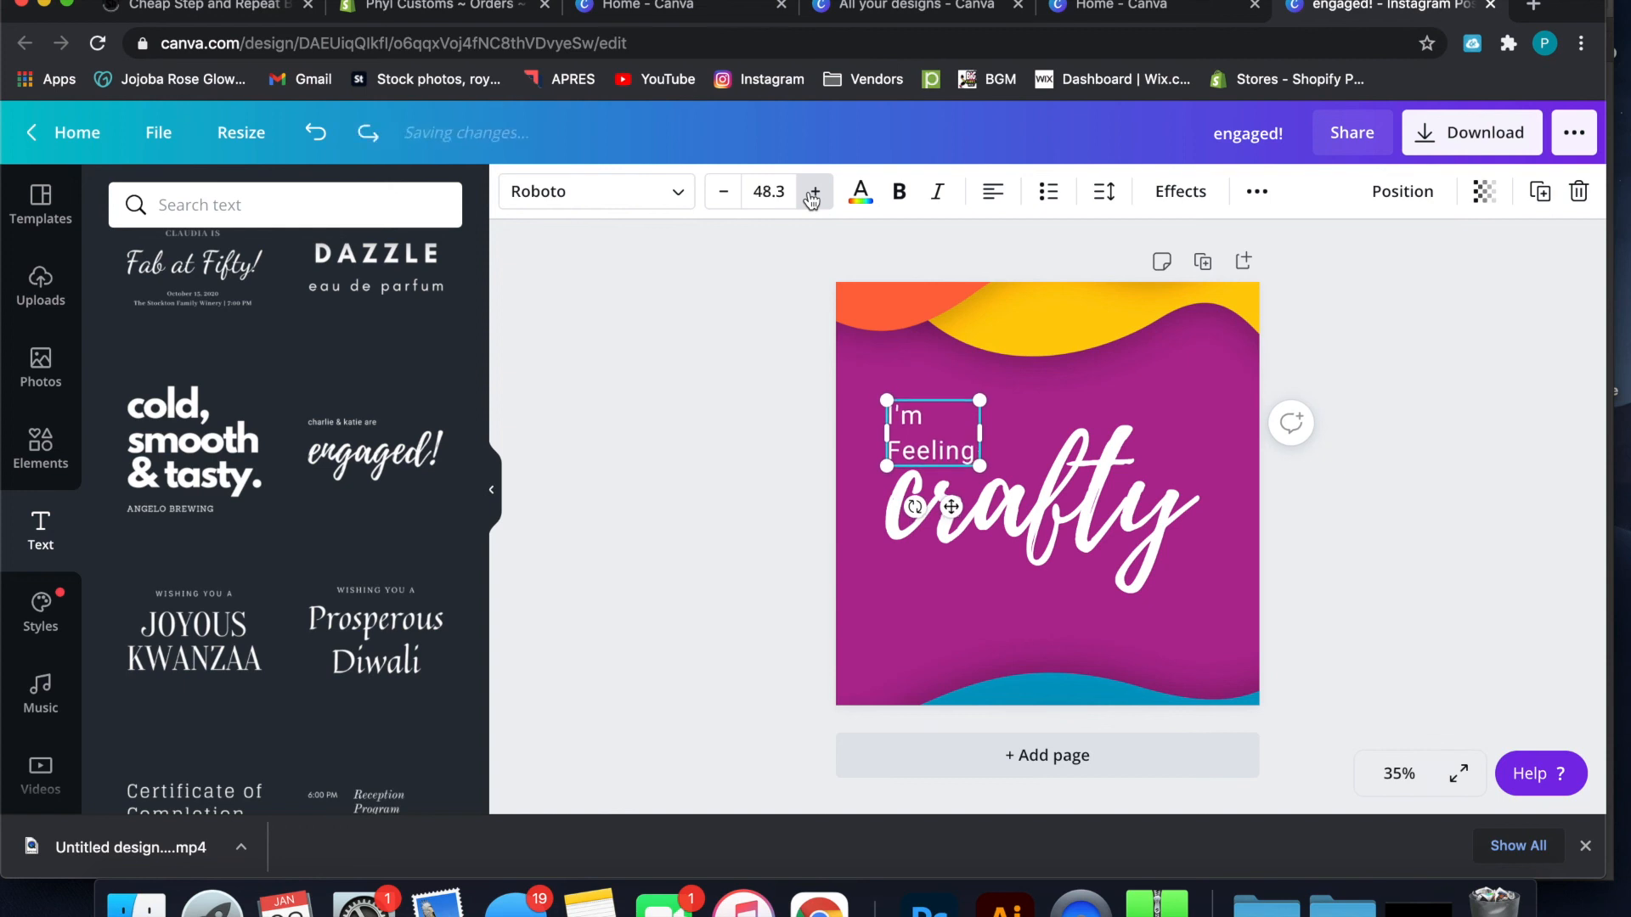
pyautogui.press('super+z')
pyautogui.press('super+z')
pyautogui.press('super+z')
pyautogui.press('super+z')
pyautogui.press('super+z')
pyautogui.press('super+z')
pyautogui.press('super+z')
pyautogui.press('super+z')
pyautogui.press('super+z')
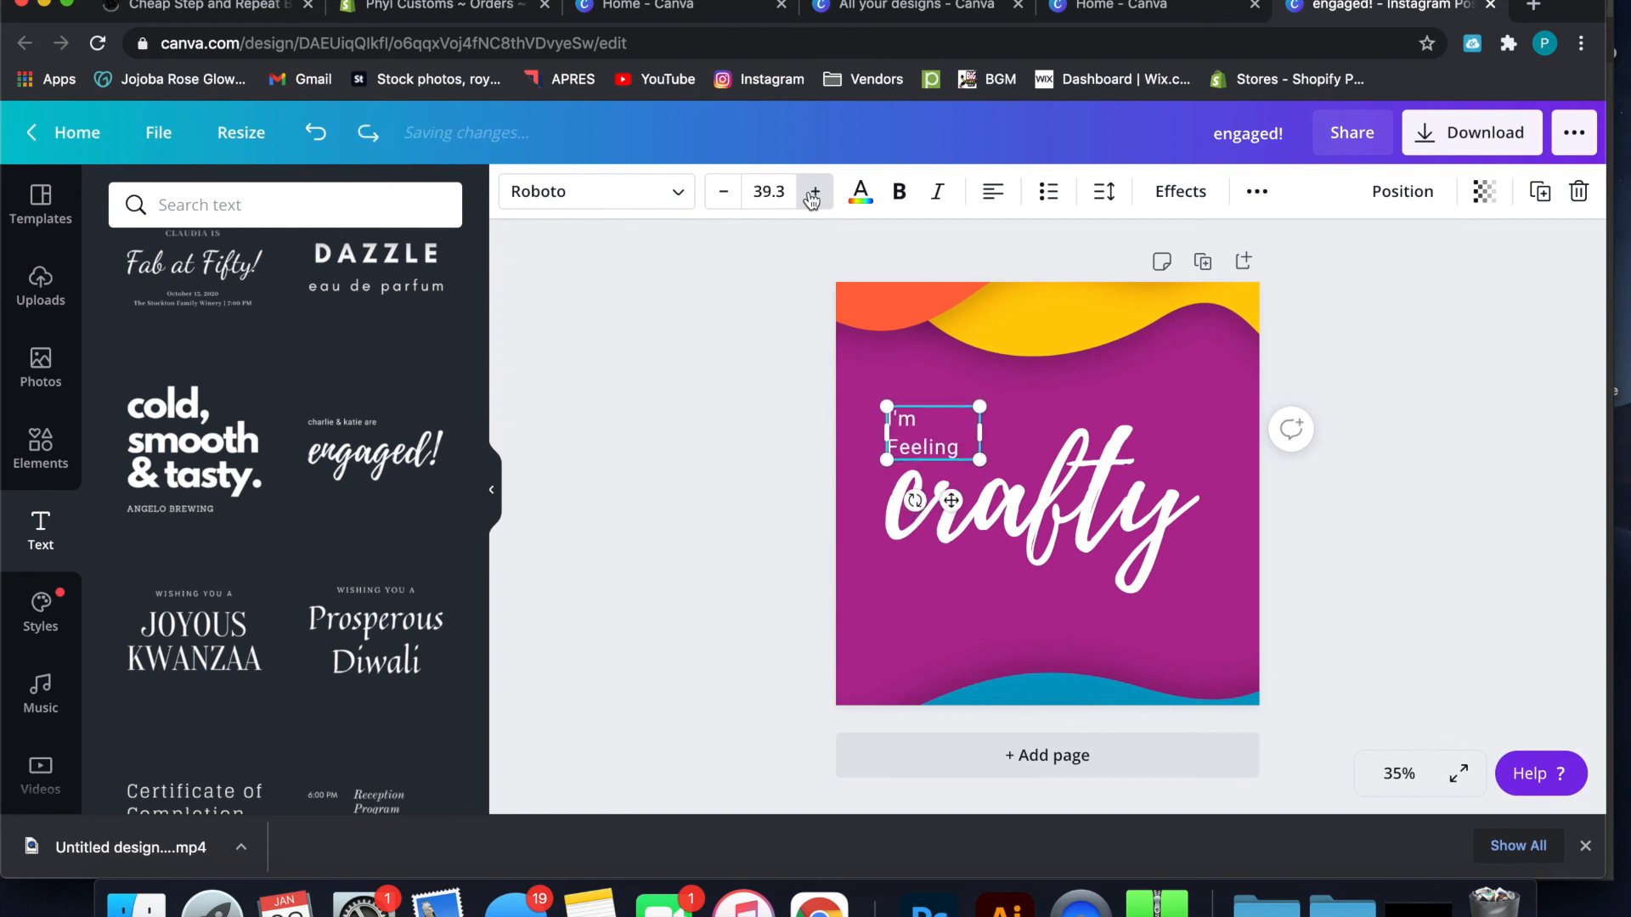
pyautogui.press('super+z')
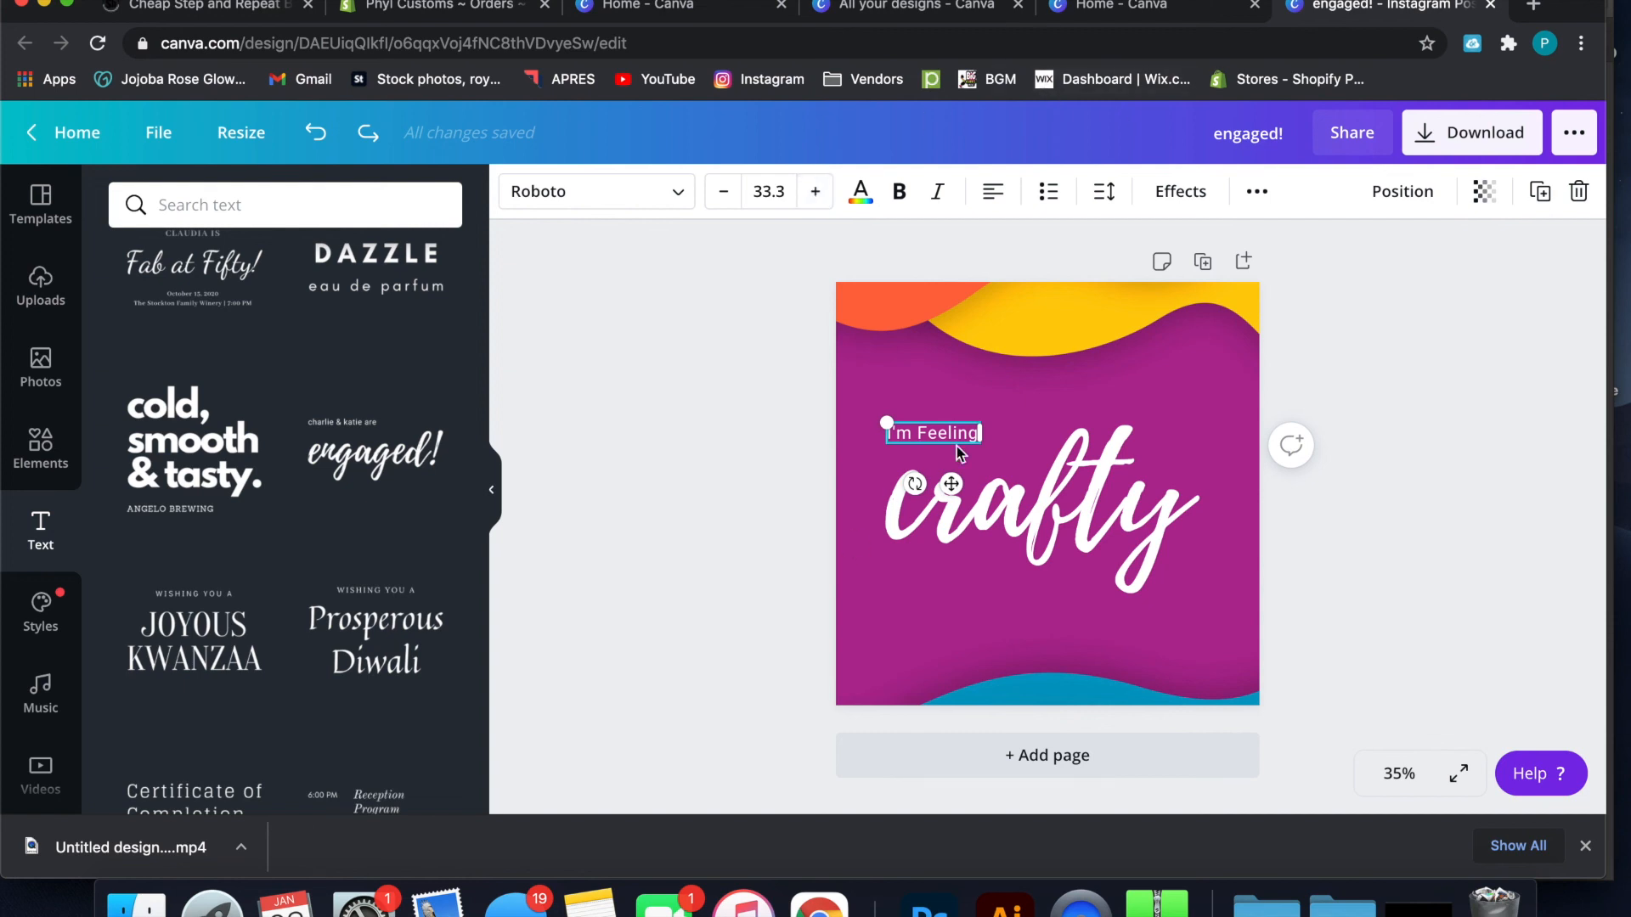
# Scale the "I'm Feeling" line up to font size 70.8 and place it above the start of "crafty"
pyautogui.moveTo(983, 423); pyautogui.dragTo(1061, 492)
pyautogui.click(1029, 437)
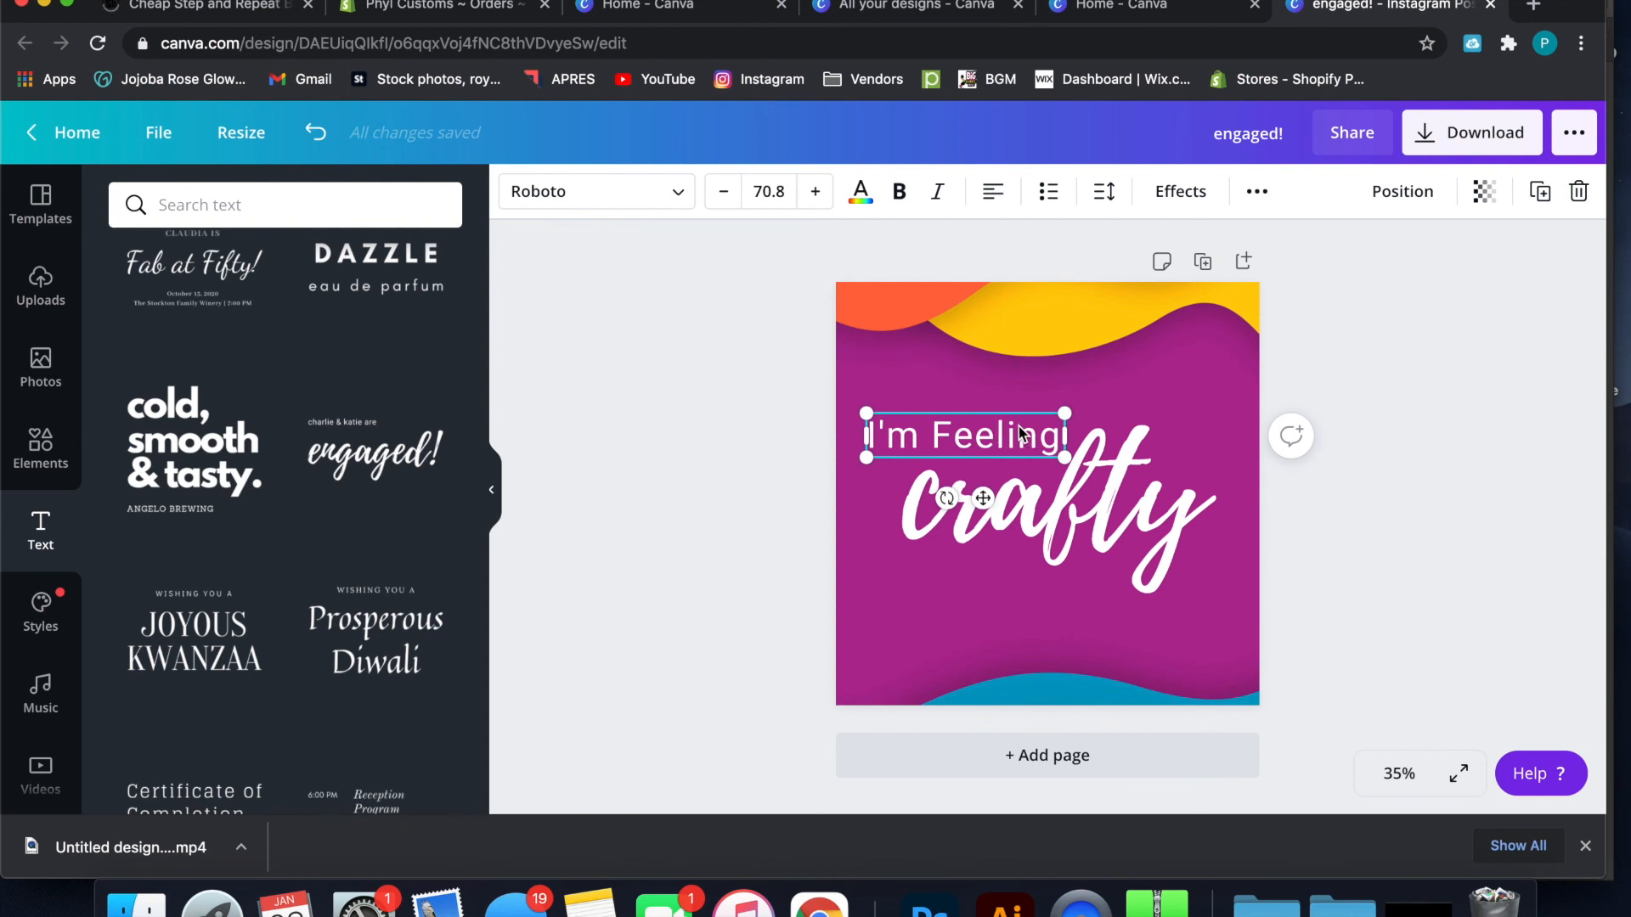
pyautogui.doubleClick(1022, 435)
pyautogui.click(1022, 416)
# Try League Spartan on the "I'm Feeling" line and switch its font to Bebas Neue
pyautogui.click(679, 200)
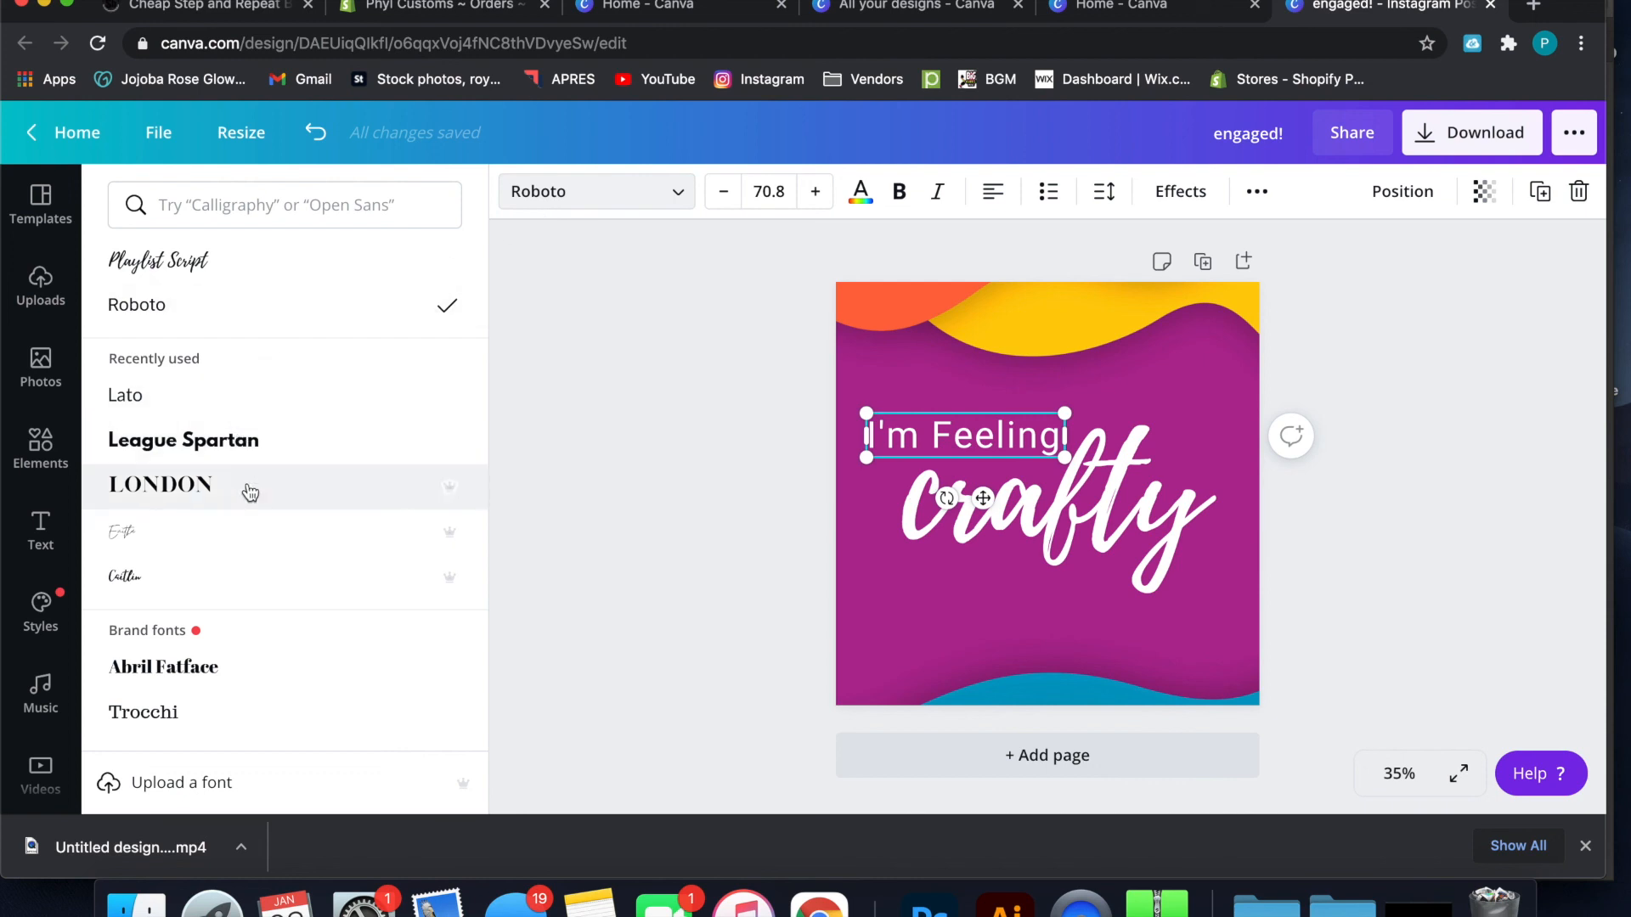
pyautogui.click(237, 441)
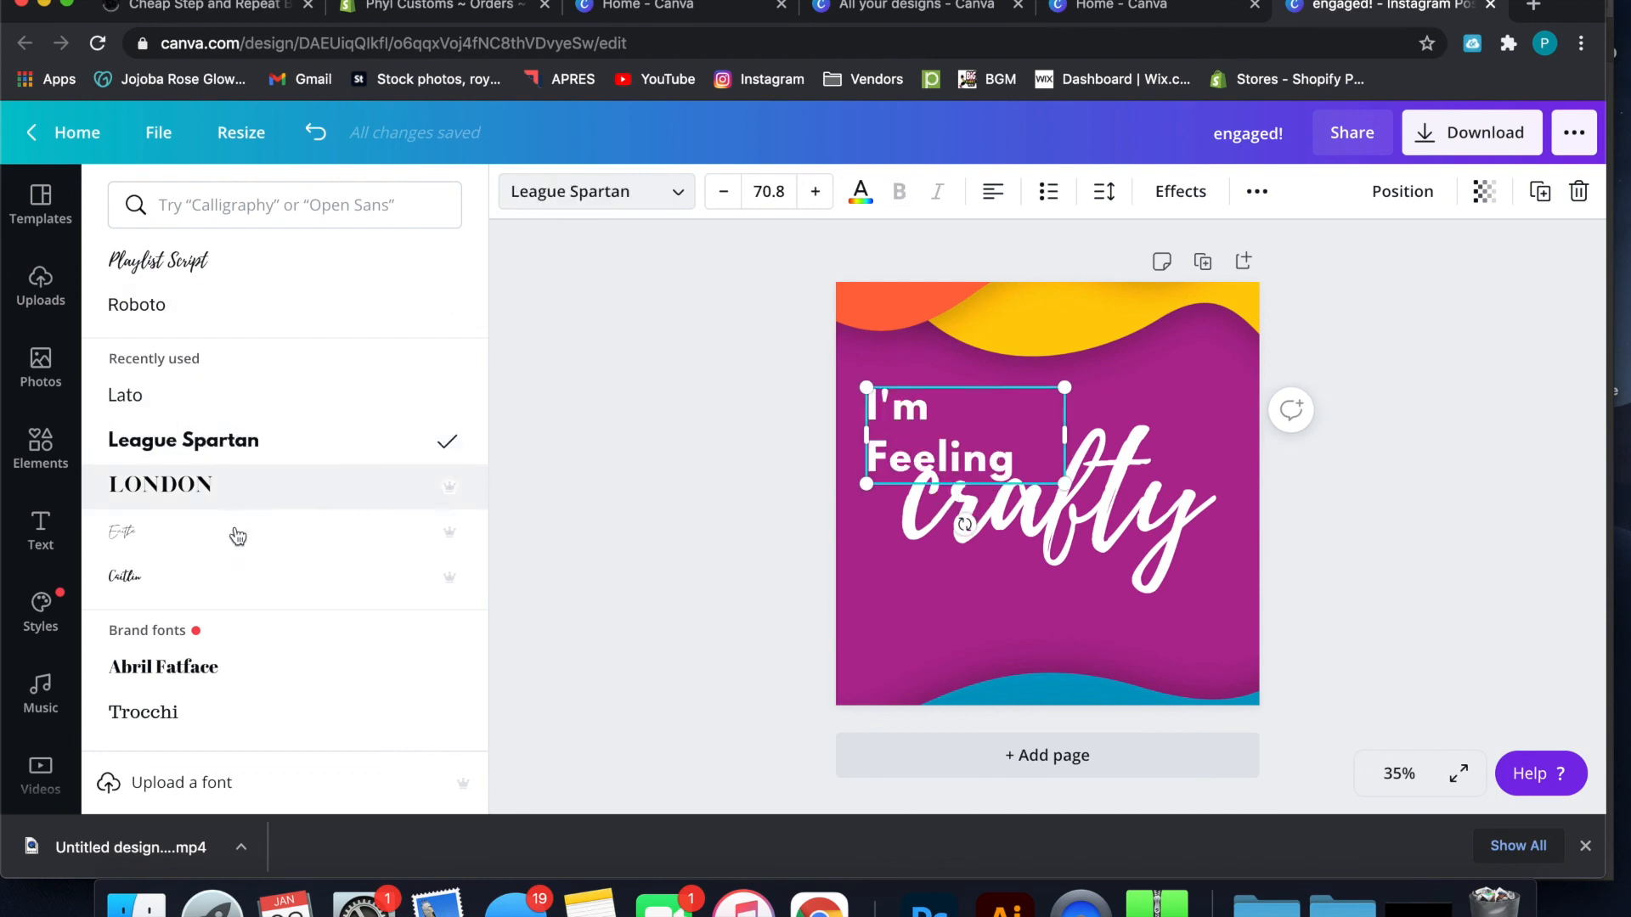
pyautogui.scroll(-5, 221, 599)
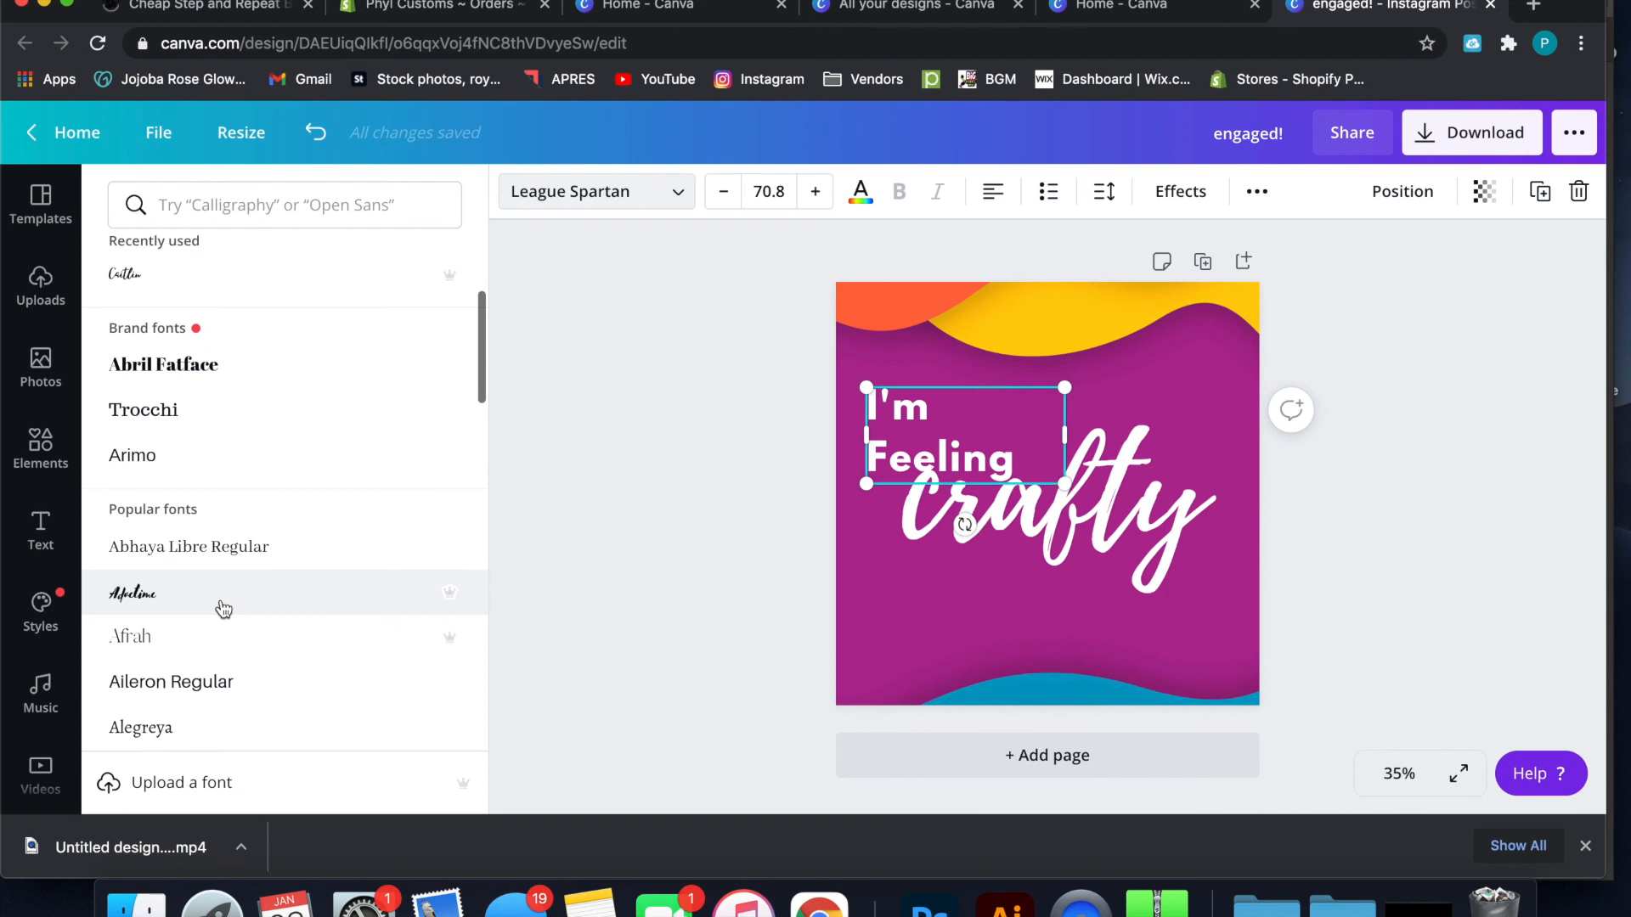
pyautogui.scroll(-5, 223, 609)
pyautogui.scroll(-3, 223, 608)
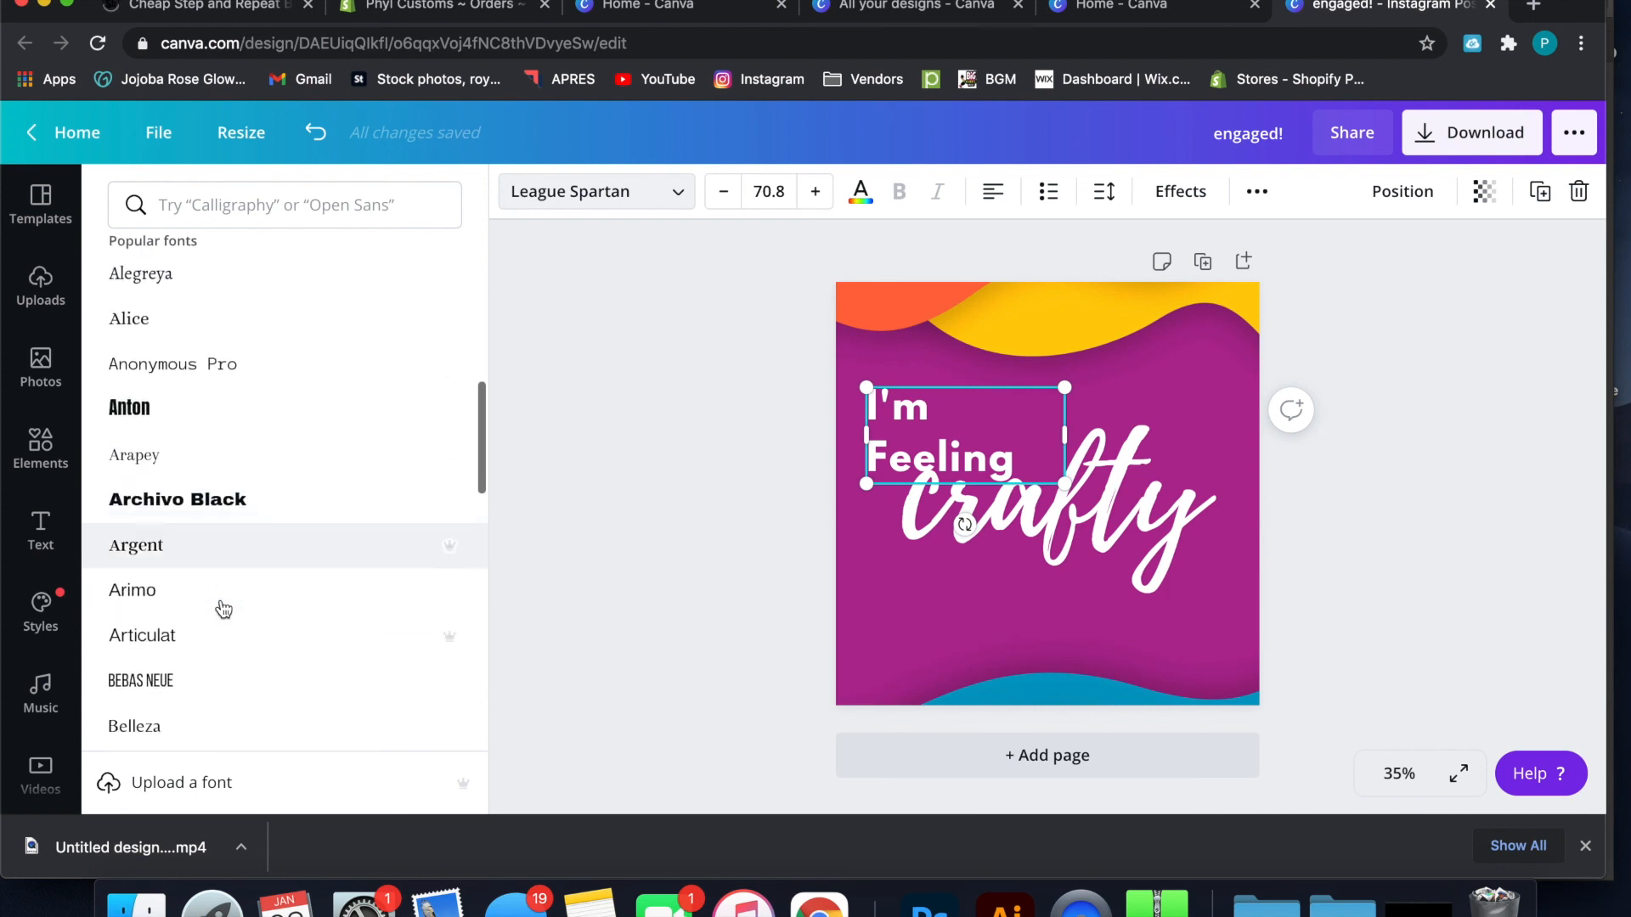
pyautogui.click(223, 593)
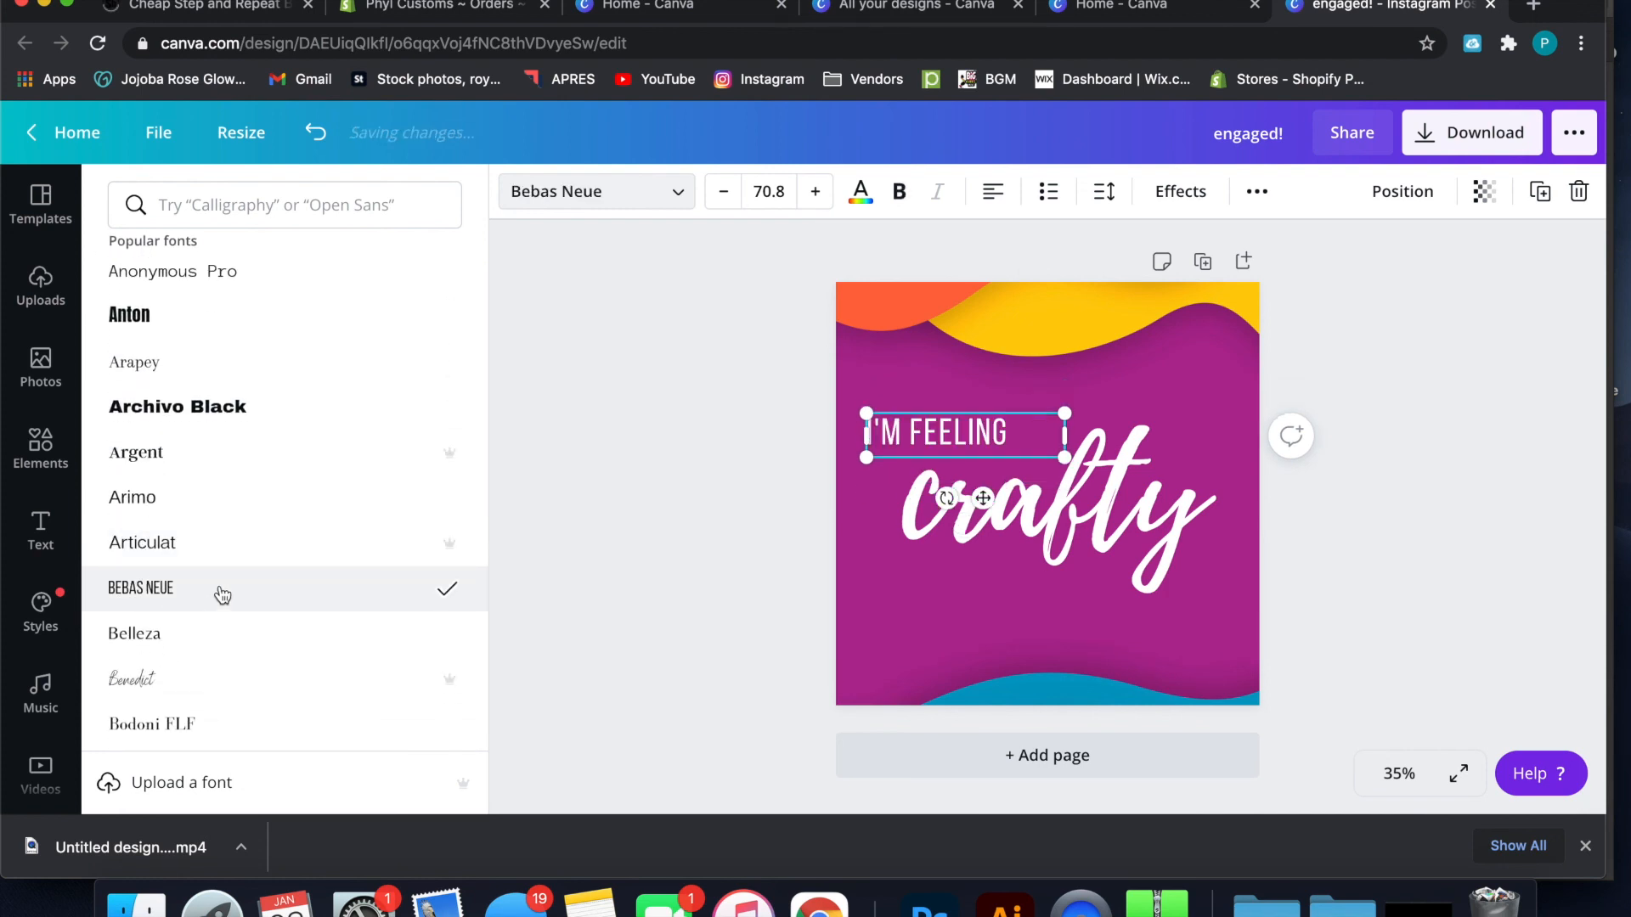
pyautogui.scroll(-2, 223, 595)
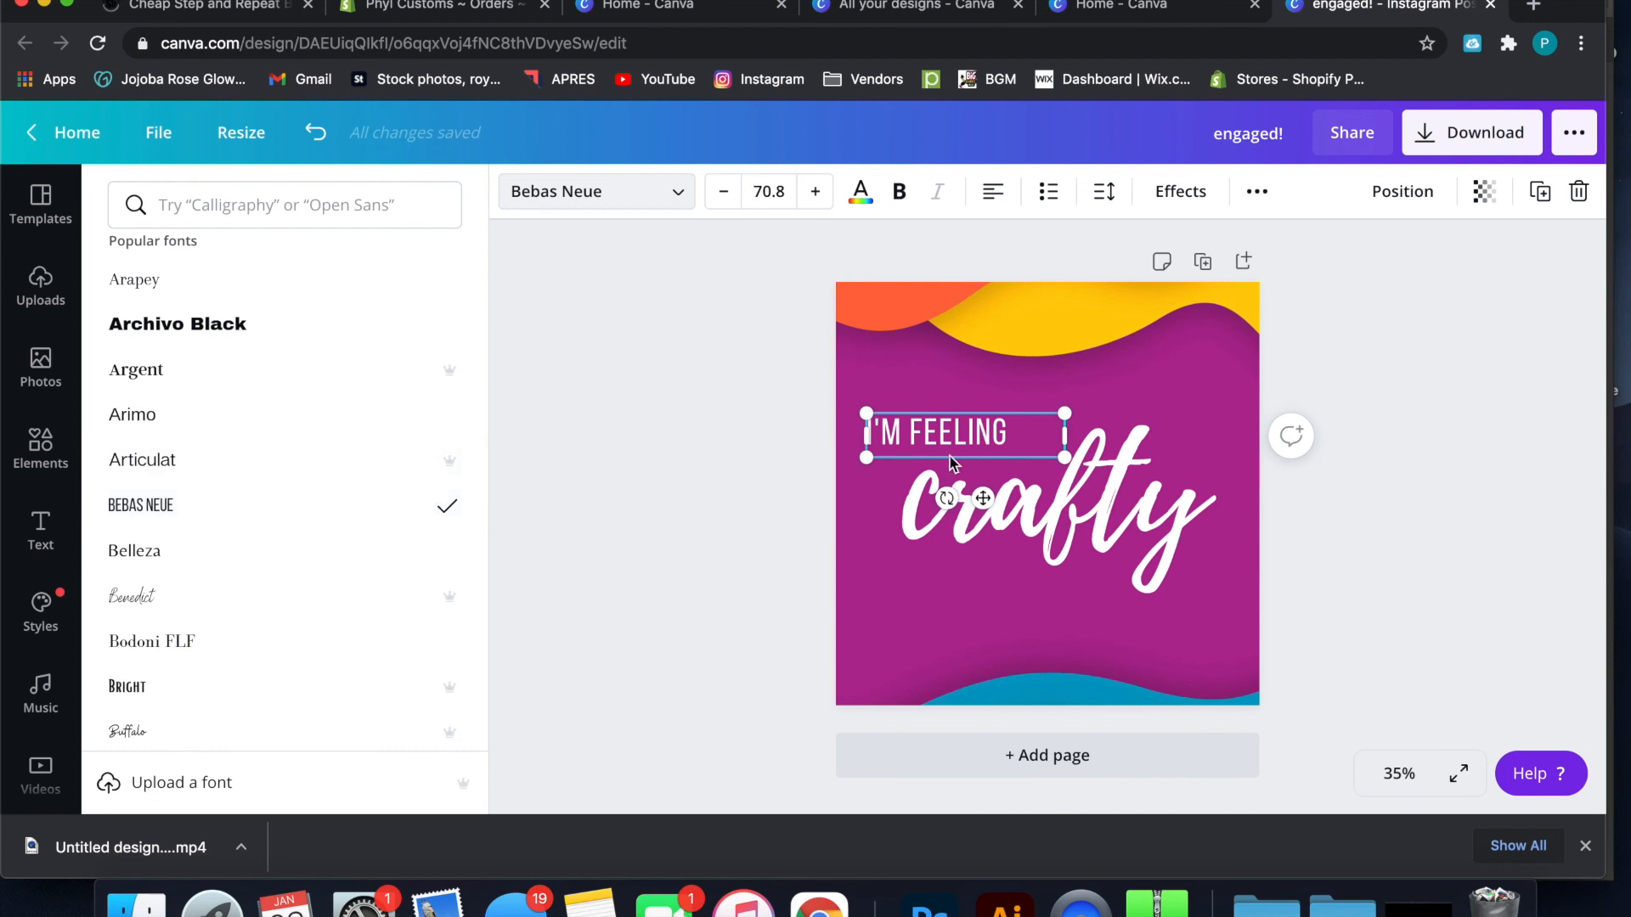
# Make the "I'M FEELING" line bold, fit its text box to a single line and shift it right above "crafty"
pyautogui.moveTo(1076, 424); pyautogui.dragTo(1022, 431)
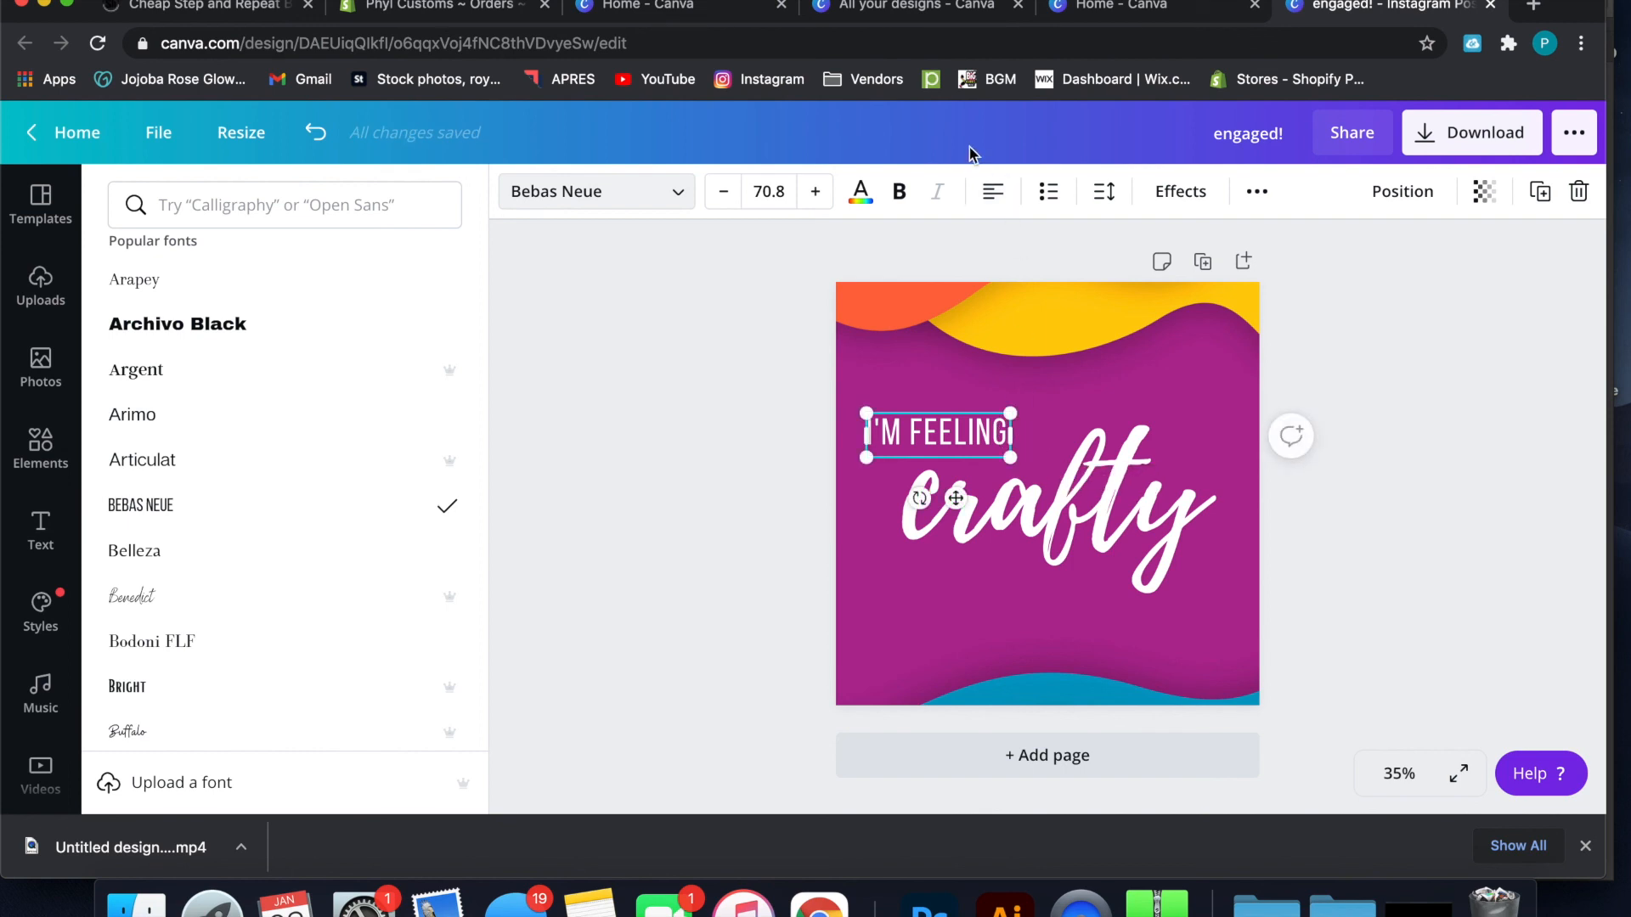
pyautogui.click(911, 197)
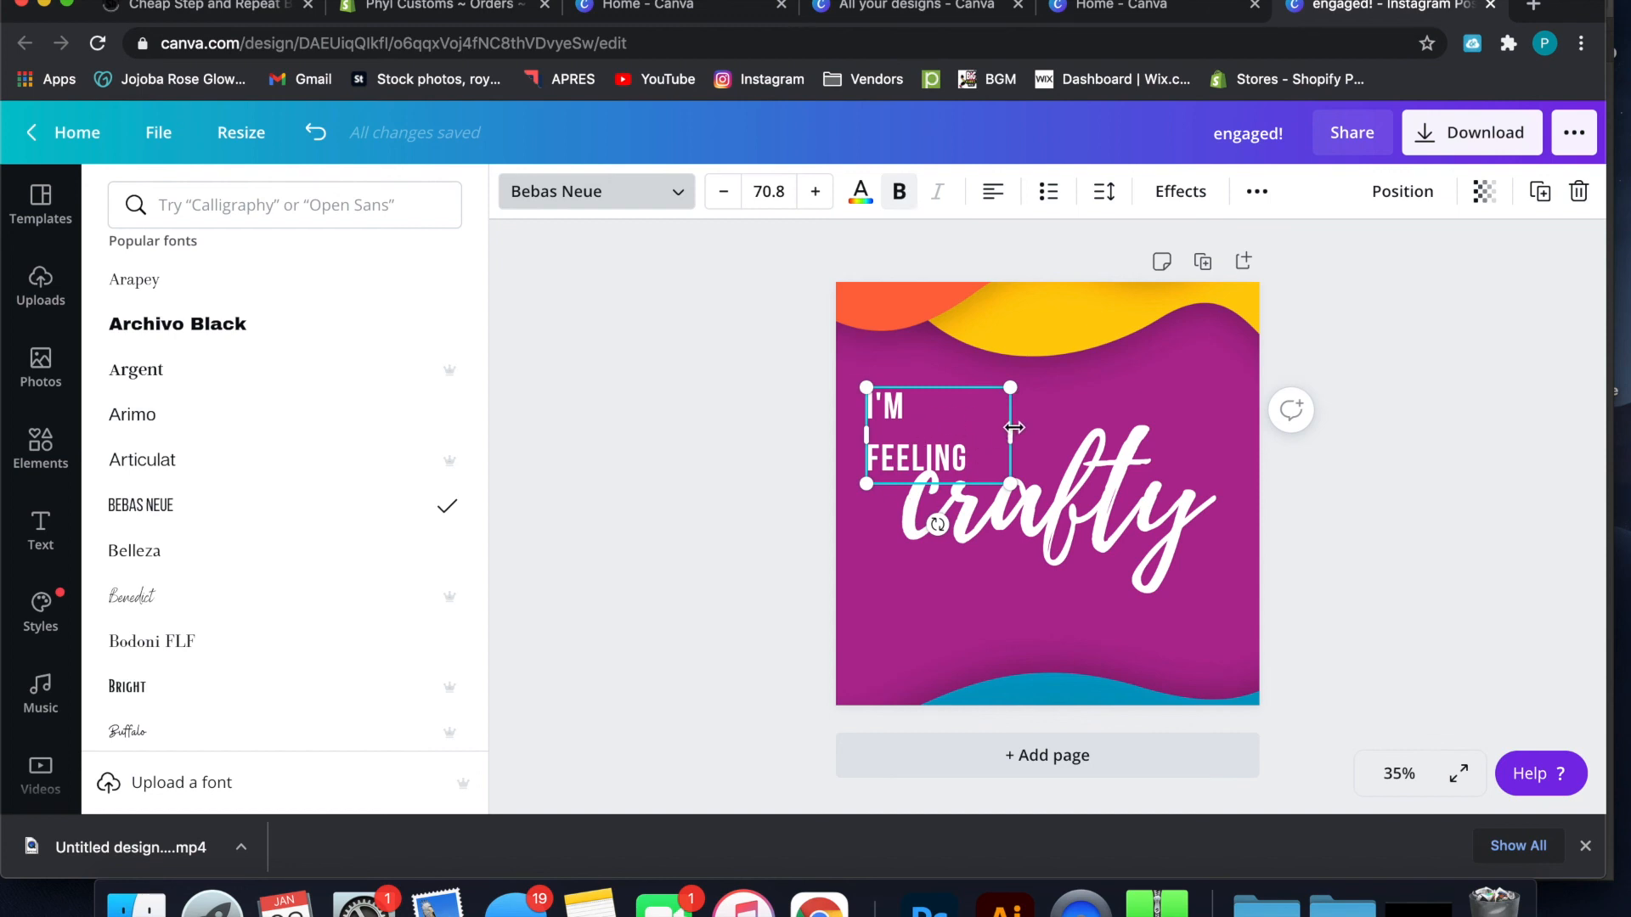
pyautogui.moveTo(1014, 426)
pyautogui.mouseDown()
pyautogui.moveTo(1045, 430)
pyautogui.moveTo(1001, 434)
pyautogui.moveTo(1030, 436)
pyautogui.mouseUp()
pyautogui.click(1035, 438)
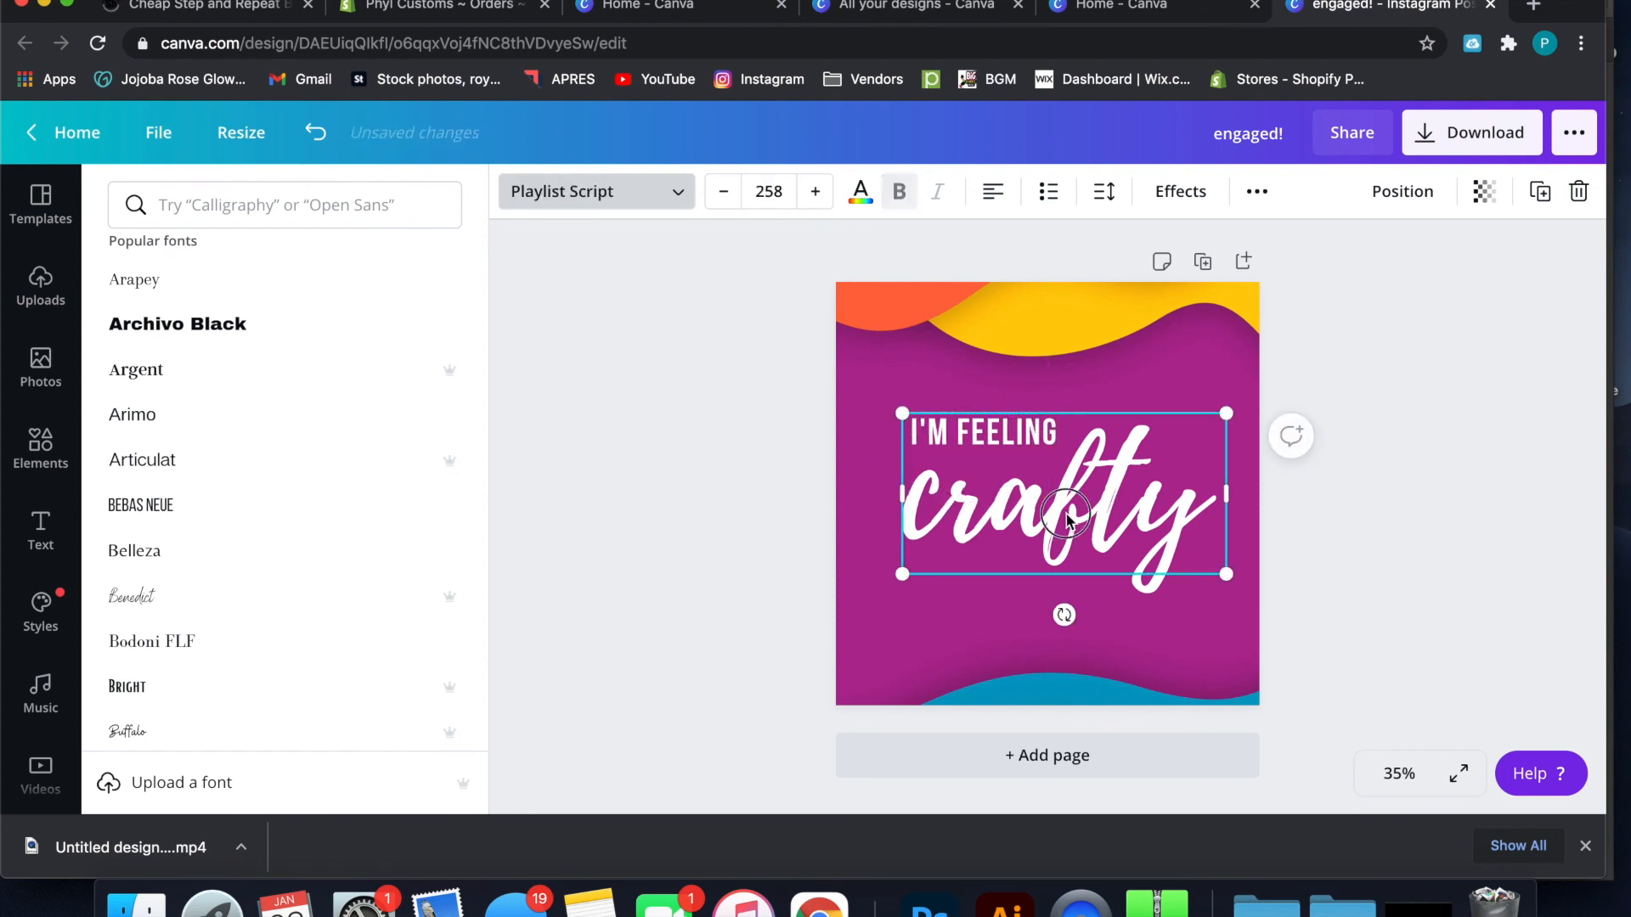
# Enlarge the "crafty" text to font size 325, center it on the design and tilt it slightly counterclockwise
pyautogui.moveTo(1229, 411); pyautogui.dragTo(1287, 390)
pyautogui.moveTo(1186, 434); pyautogui.dragTo(1143, 447)
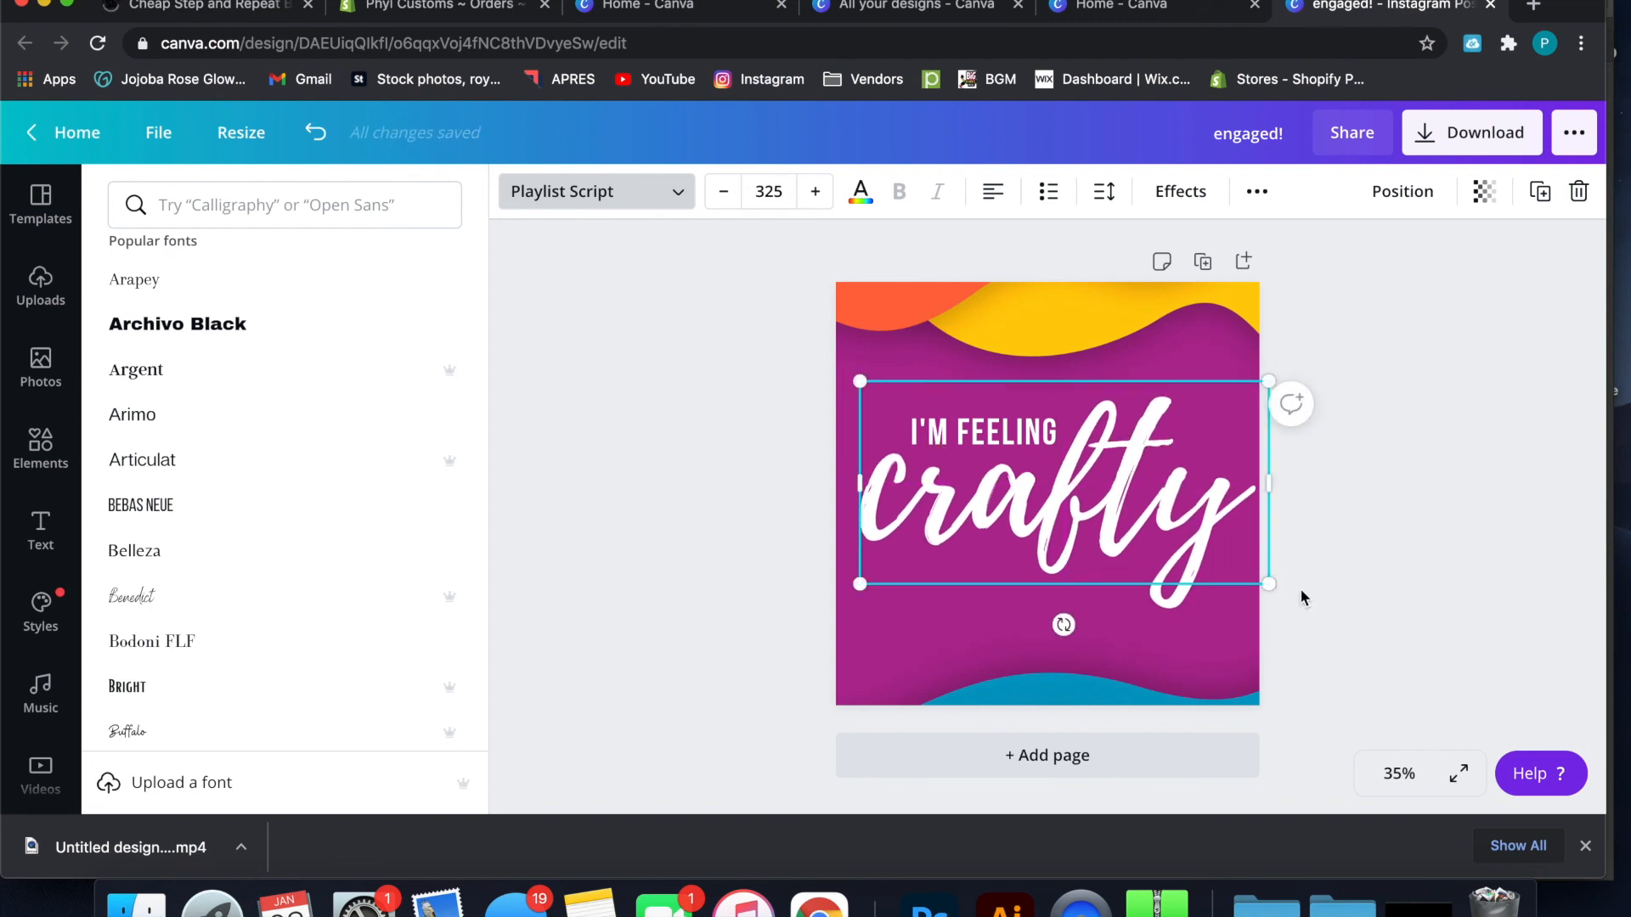
pyautogui.moveTo(1063, 625); pyautogui.dragTo(1090, 652)
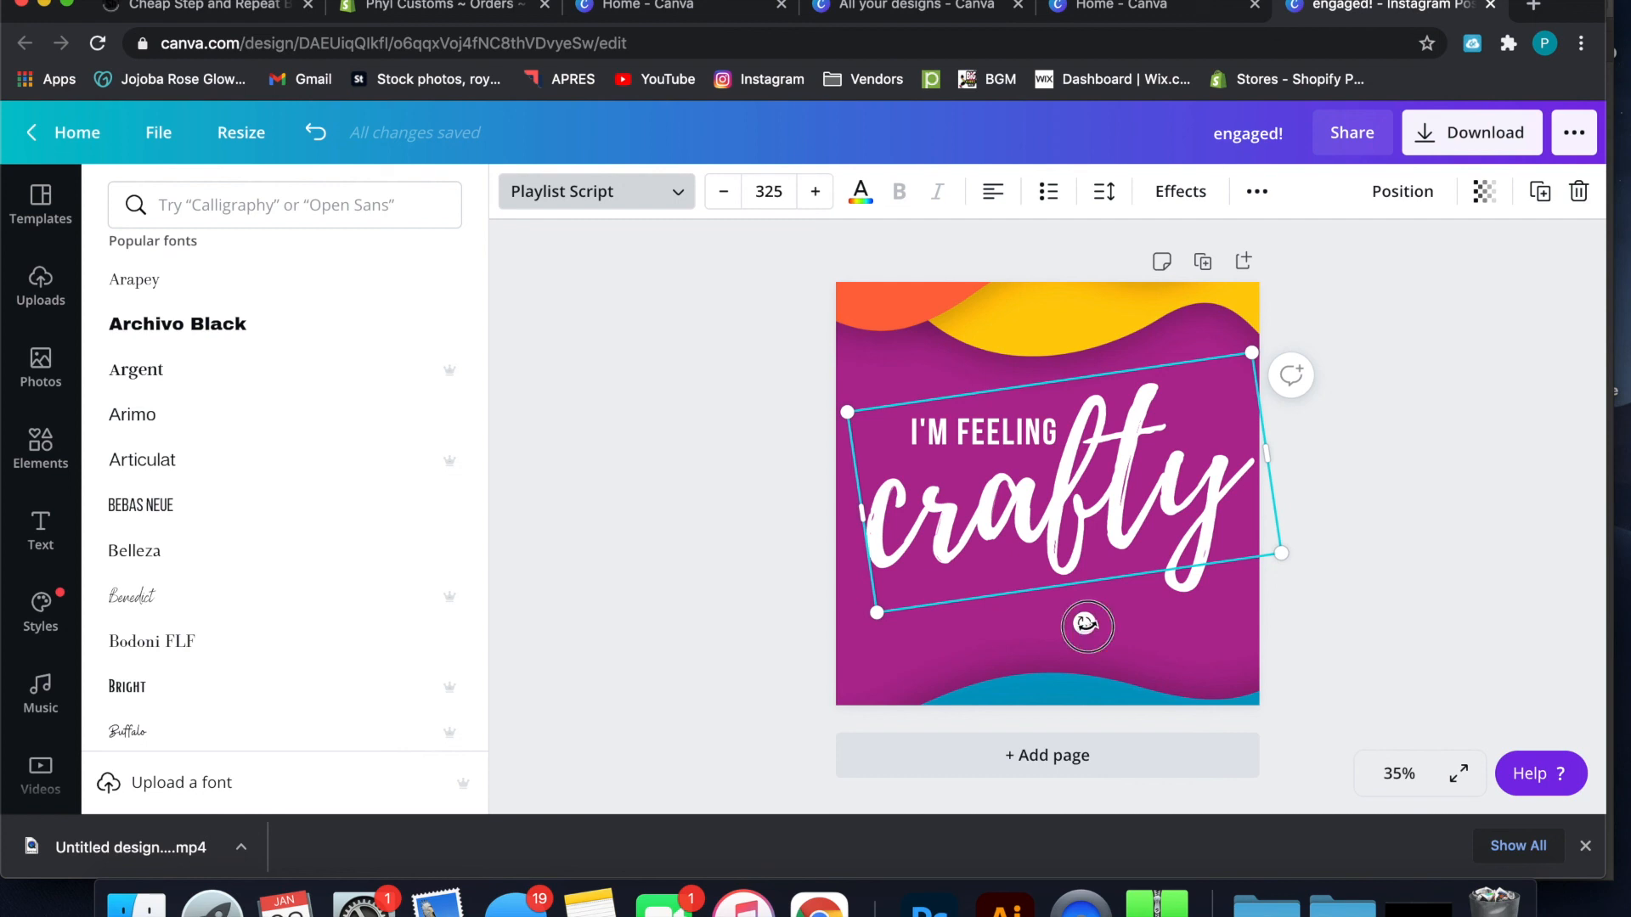
pyautogui.moveTo(1085, 626); pyautogui.dragTo(1080, 625)
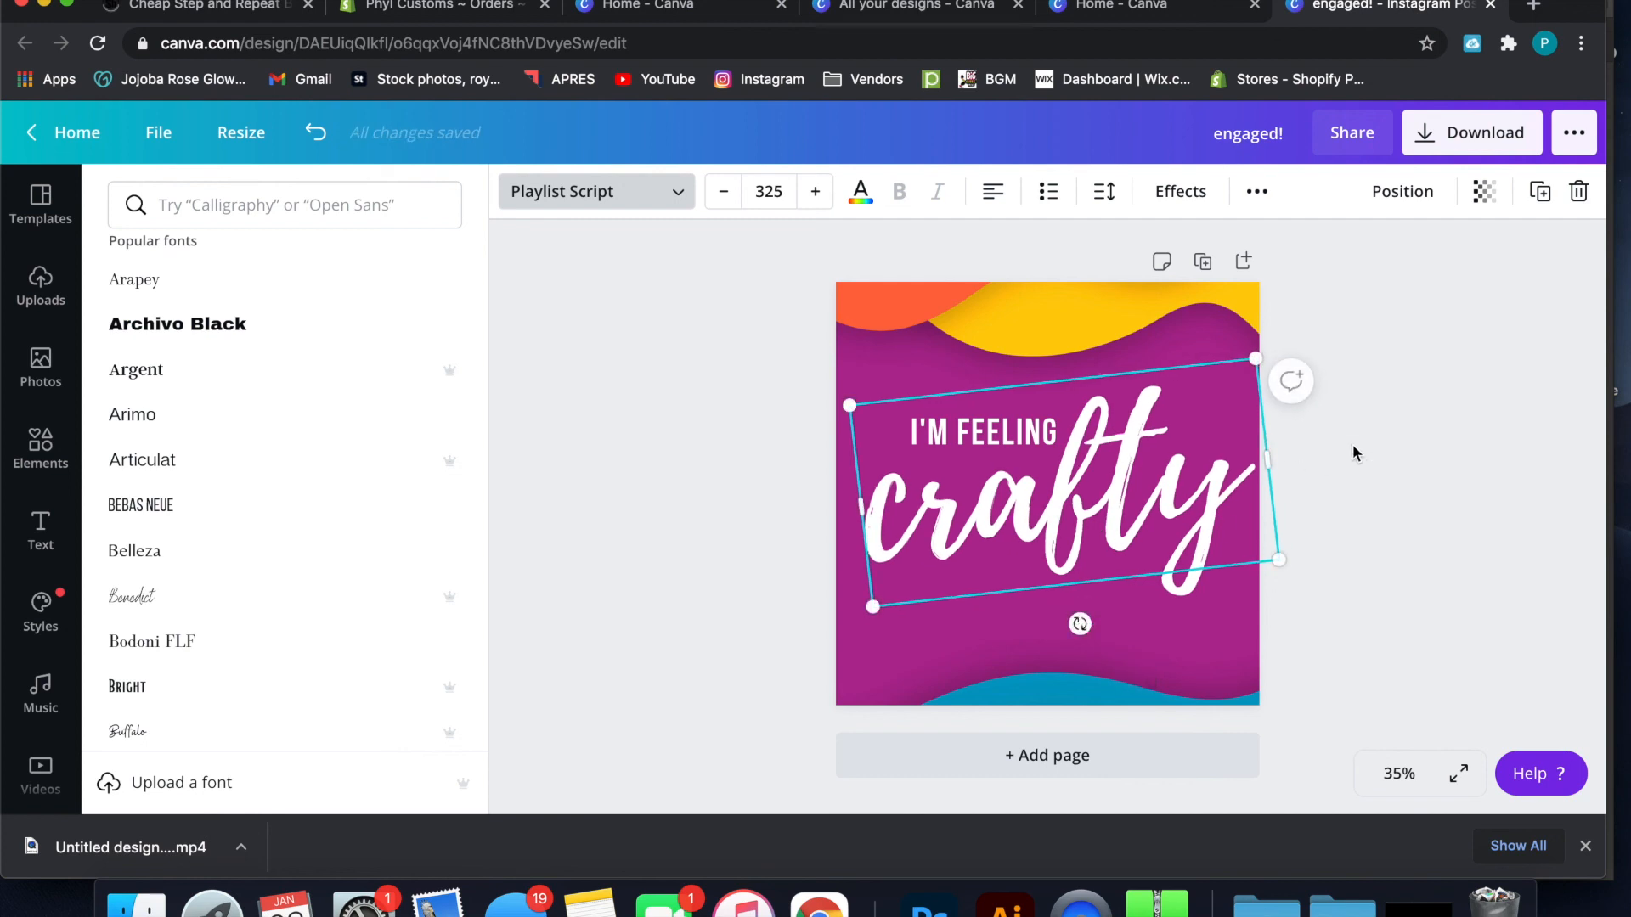
pyautogui.press('Escape')
# Nudge the "I'M FEELING" line slightly down so it sits closer to the tilted "crafty" text
pyautogui.click(1036, 433)
pyautogui.moveTo(1036, 434); pyautogui.dragTo(1037, 439)
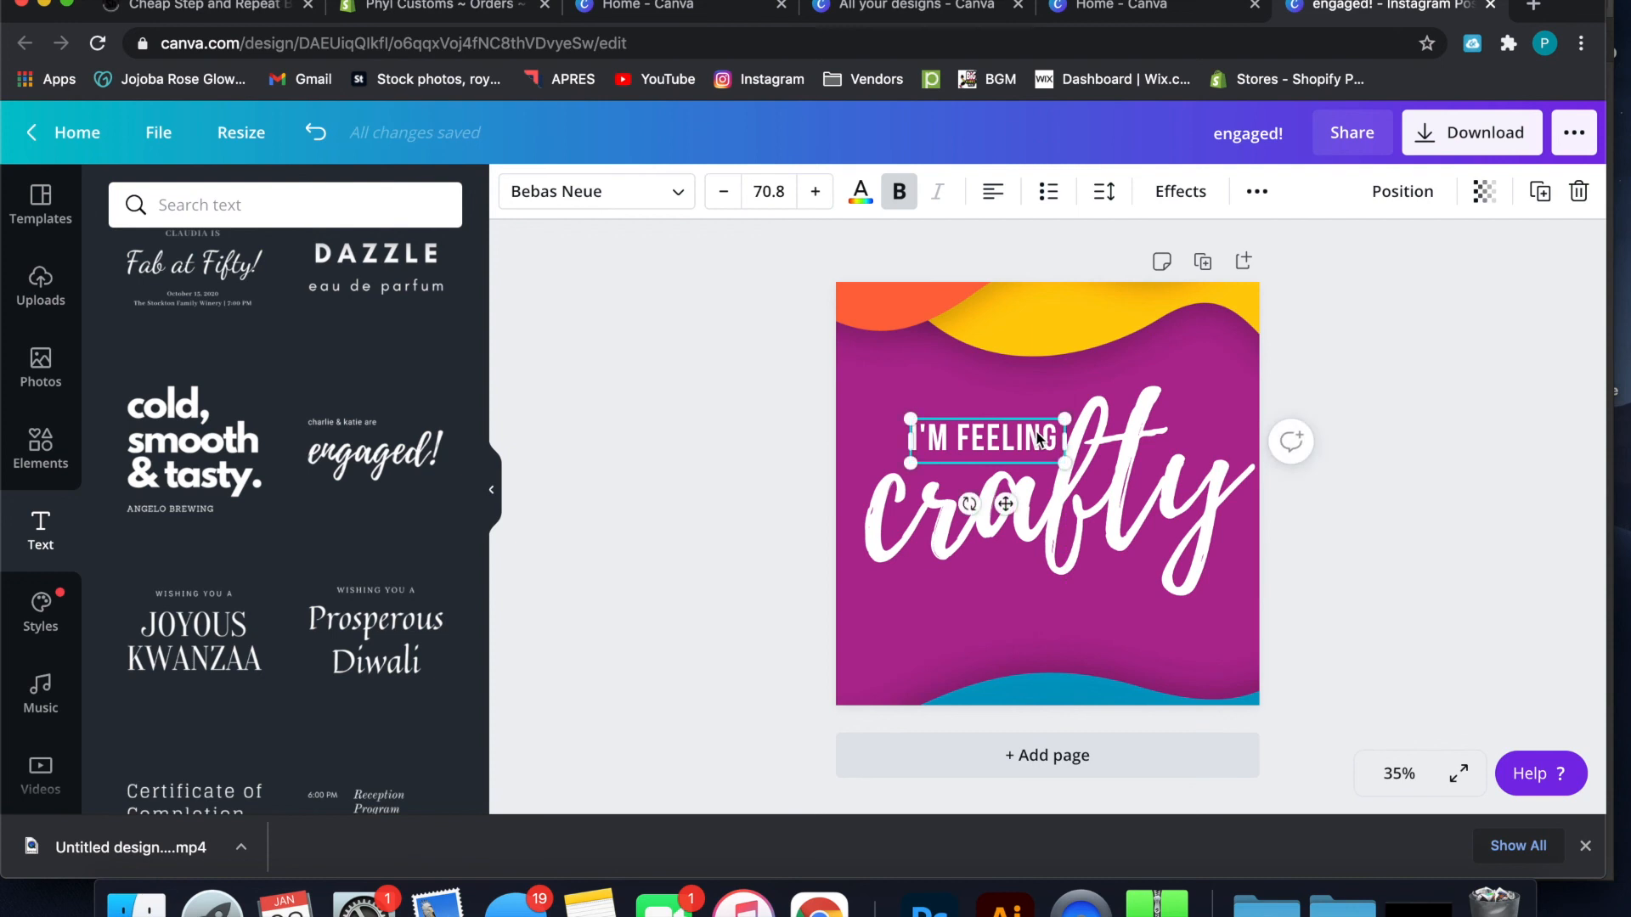
pyautogui.click(1322, 367)
pyautogui.click(988, 440)
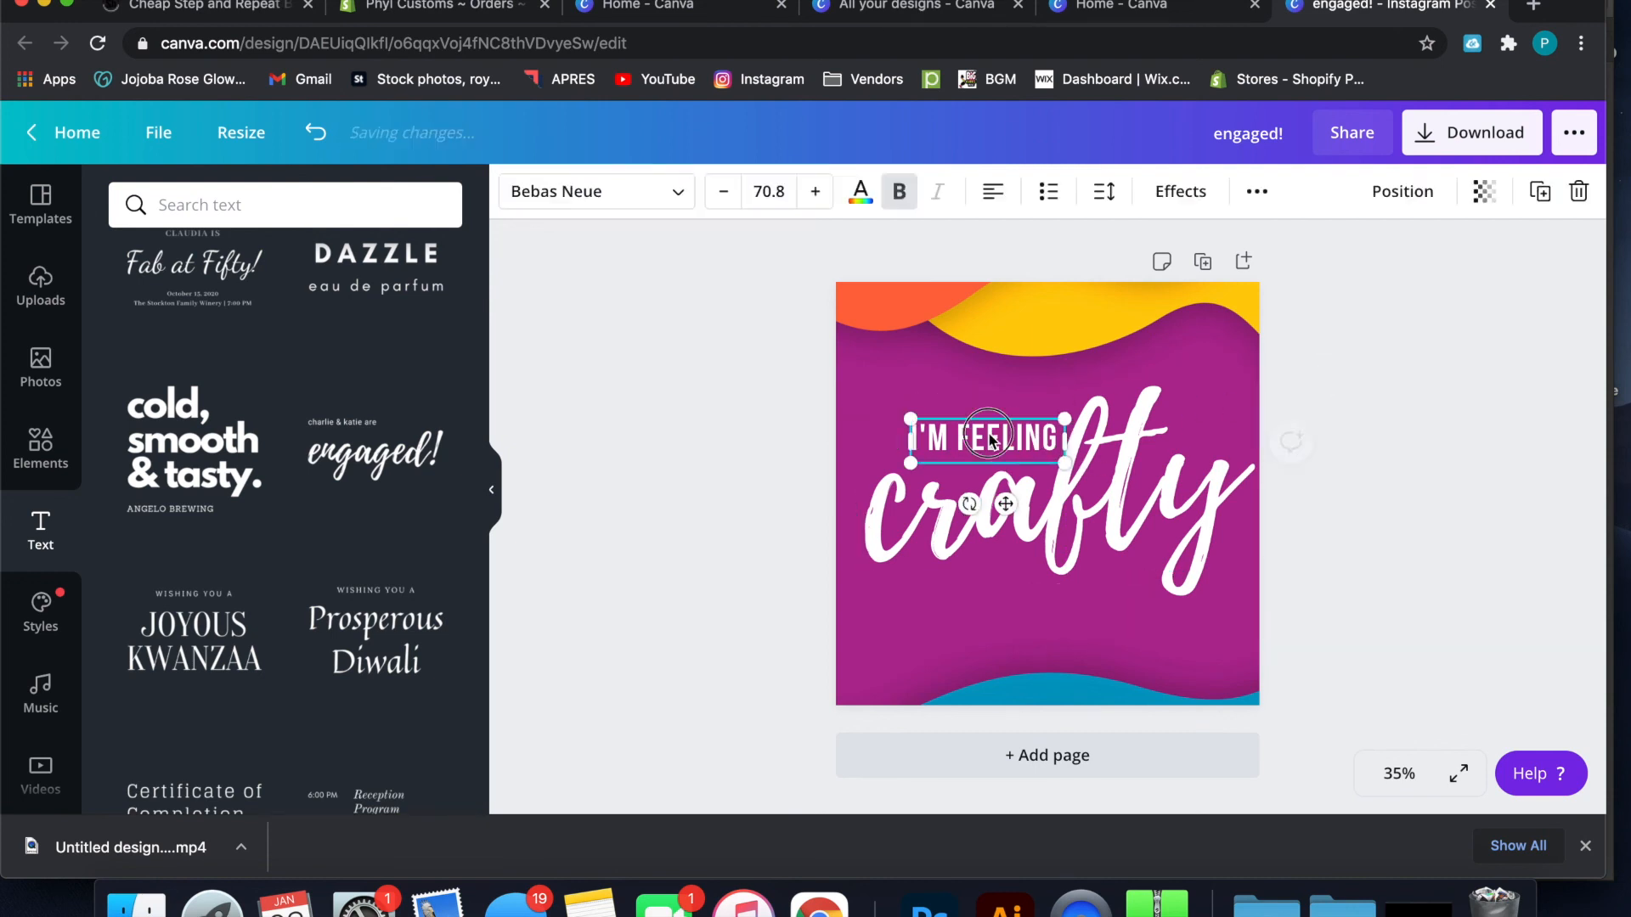
pyautogui.moveTo(988, 437); pyautogui.dragTo(988, 441)
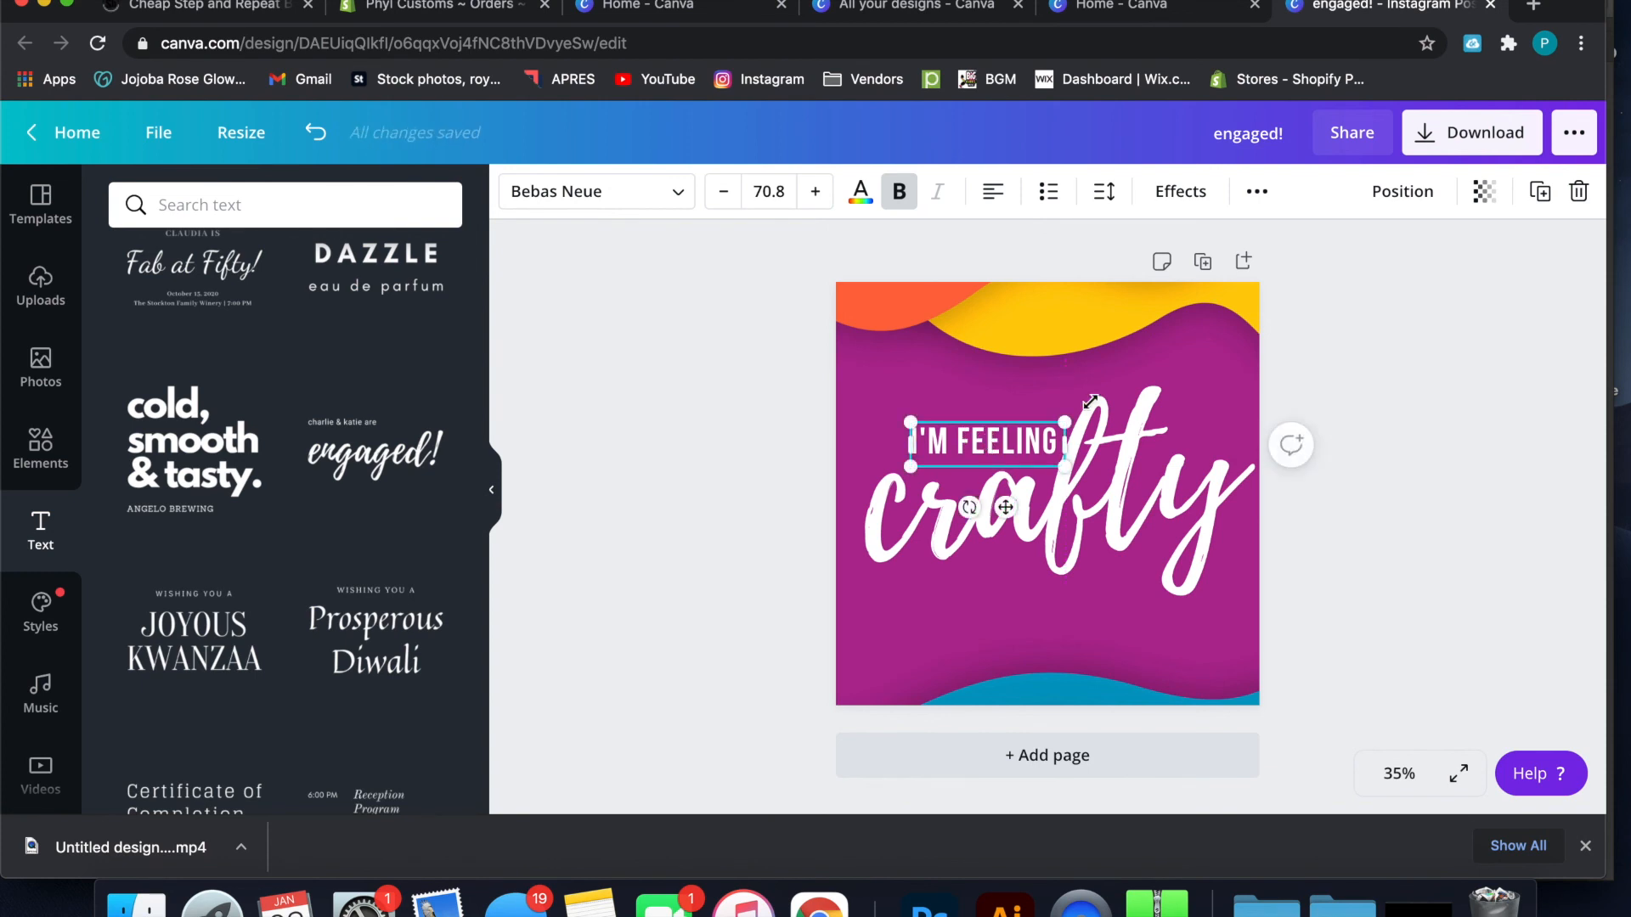
pyautogui.click(1306, 364)
pyautogui.click(1050, 438)
pyautogui.click(1348, 378)
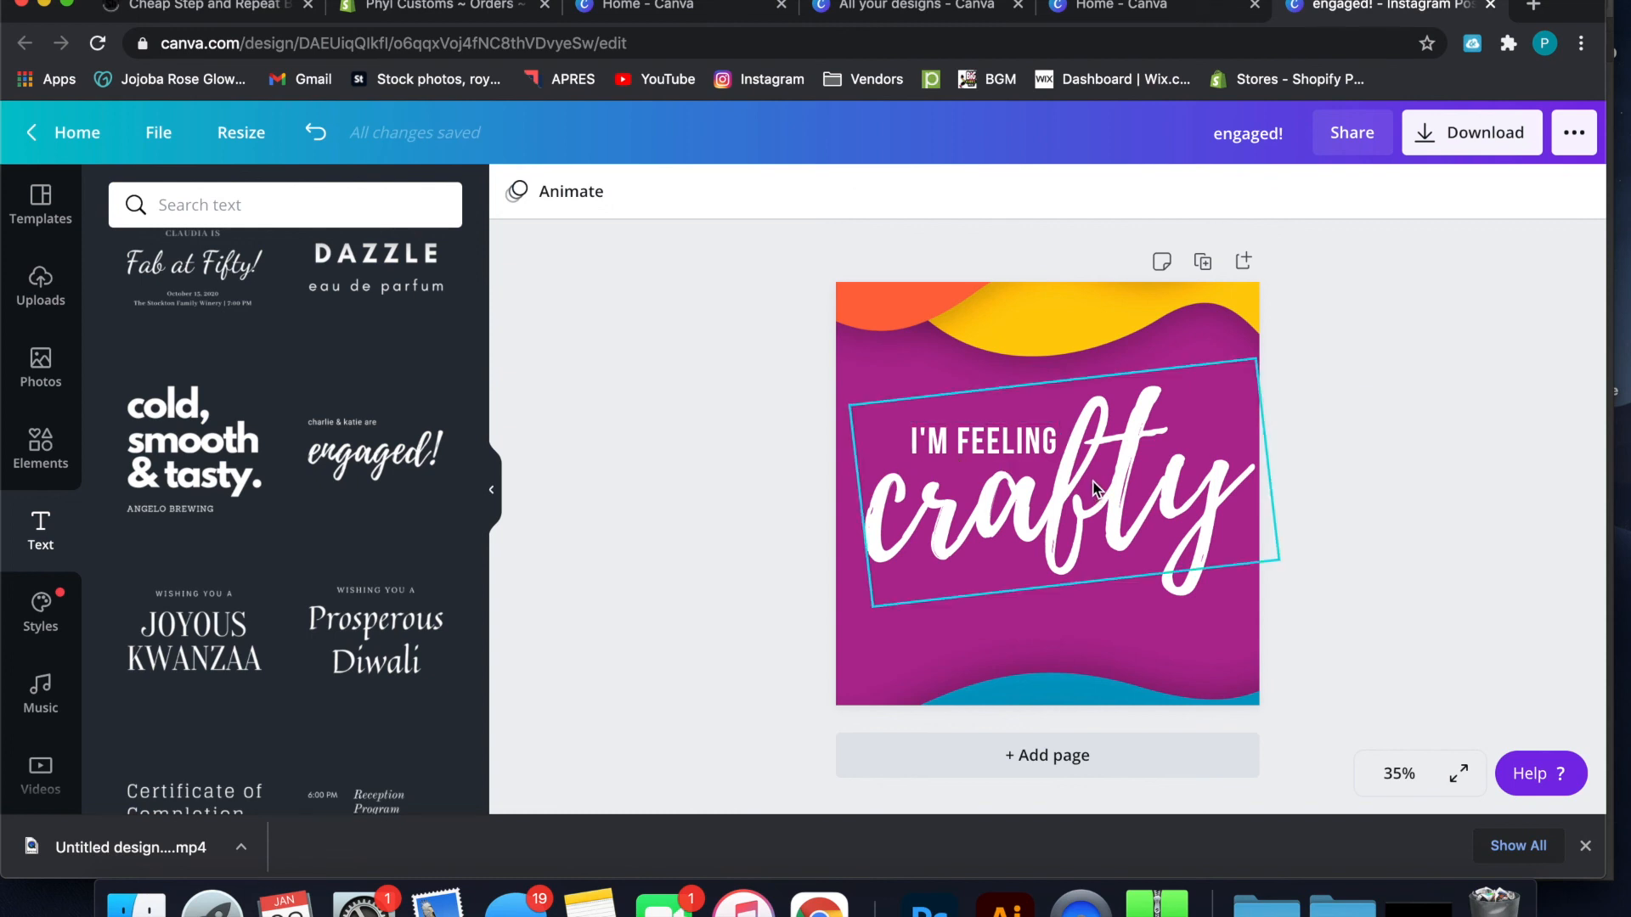
# Select the "I'M FEELING" and "crafty" texts together and move them slightly up on the design
pyautogui.click(1034, 445)
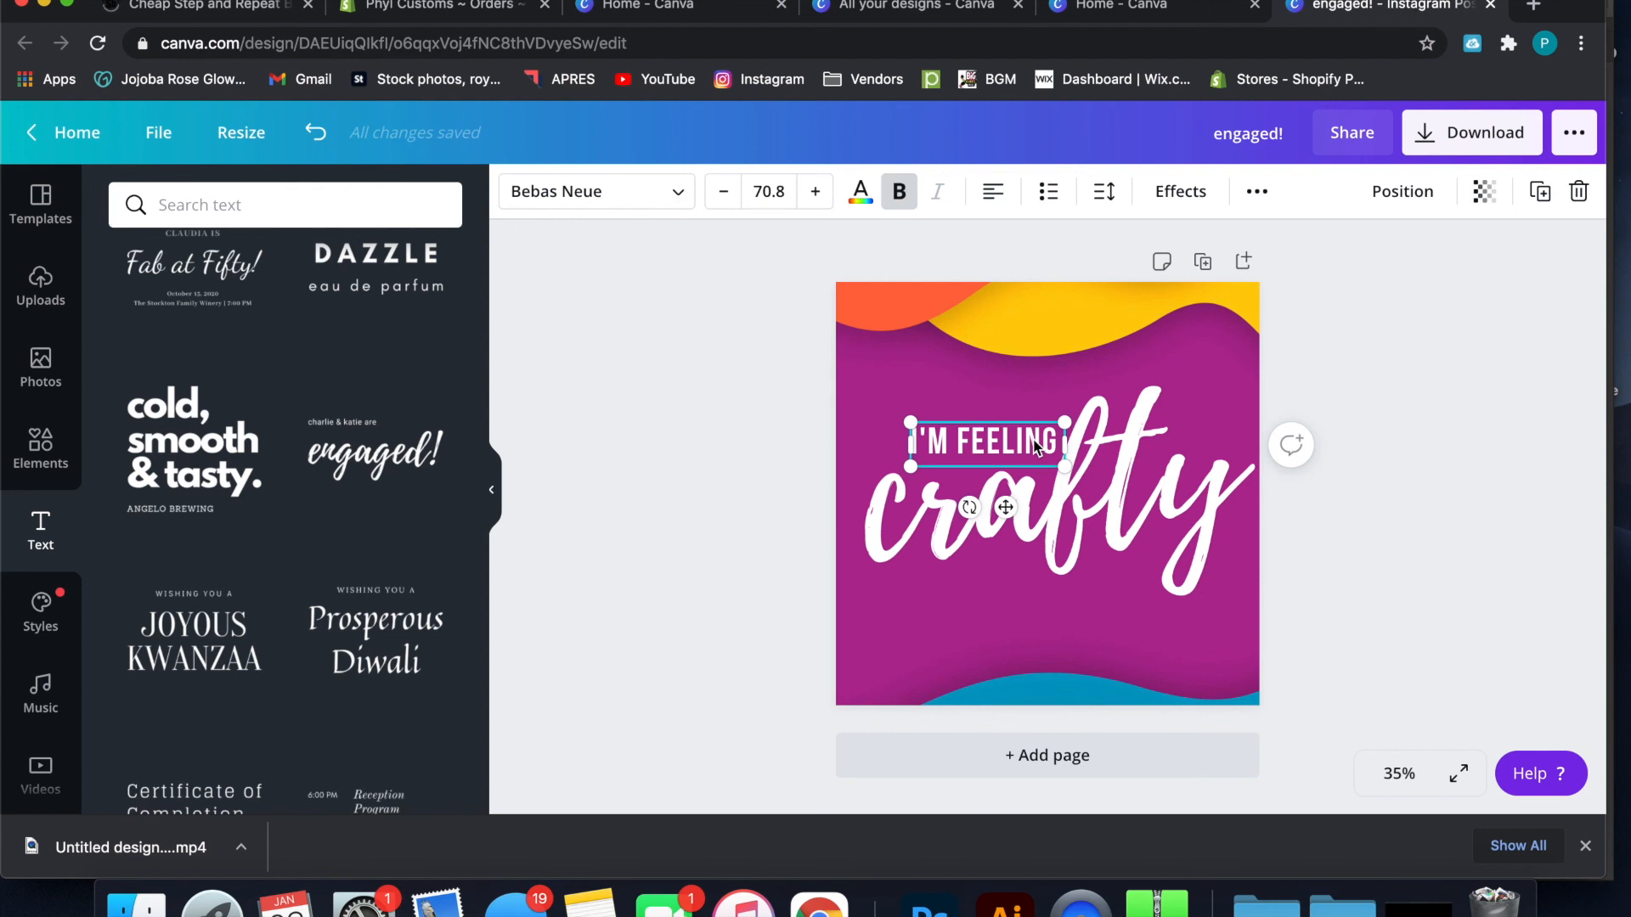
pyautogui.keyDown('shift'); pyautogui.click(1056, 500); pyautogui.keyUp('shift')
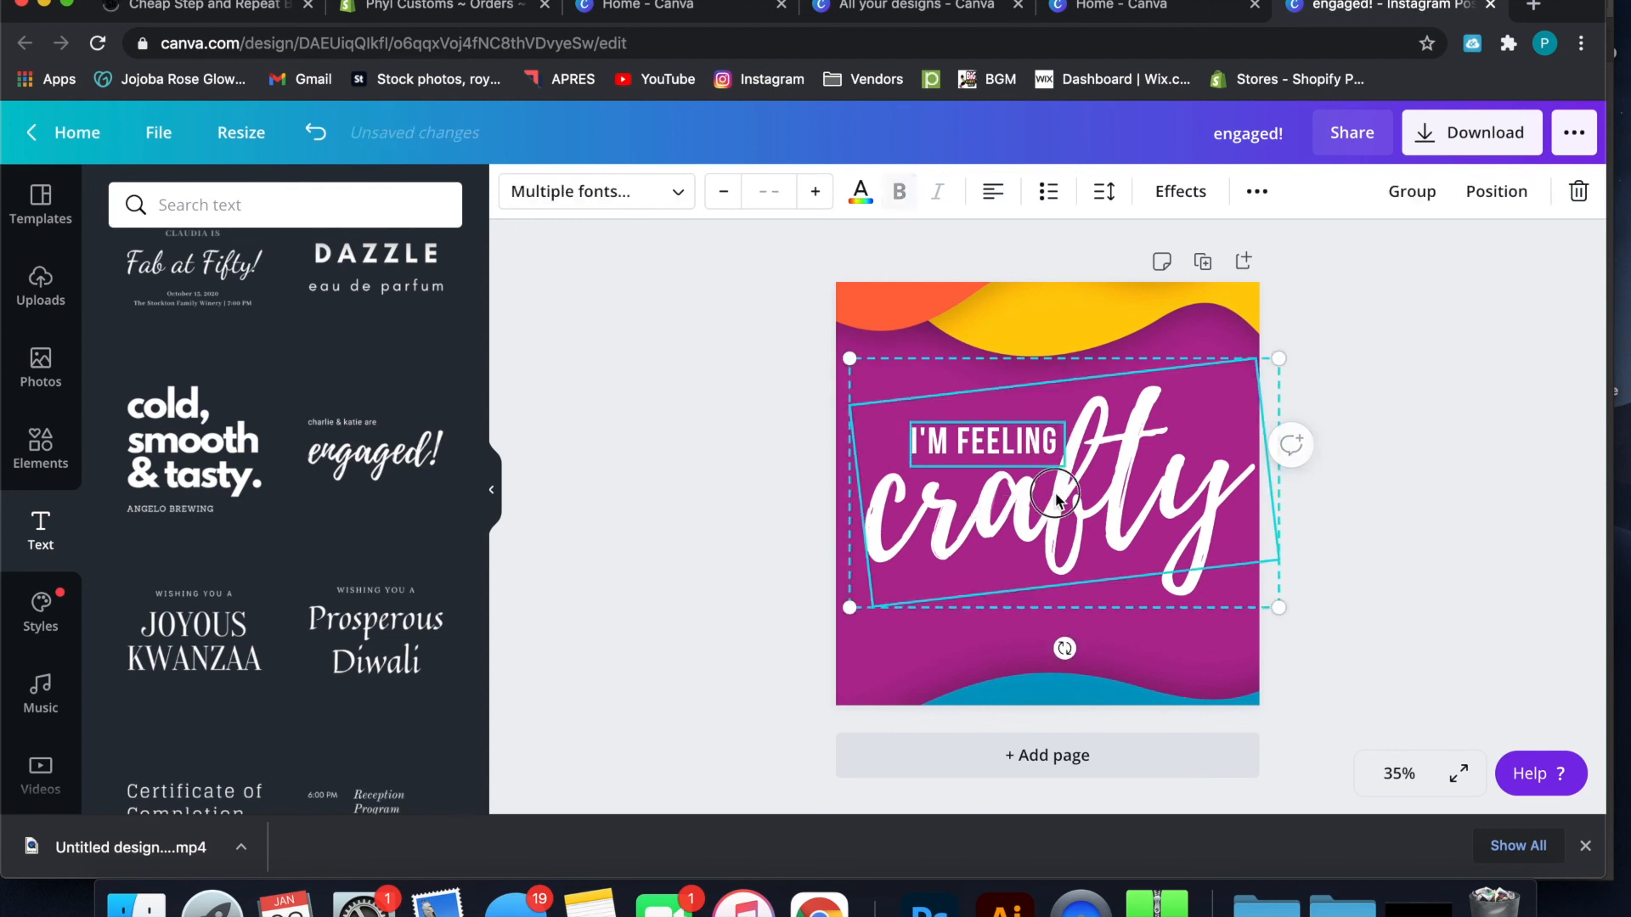
pyautogui.press('Up')
pyautogui.press('Up')
pyautogui.press('Up')
pyautogui.press('Up')
pyautogui.press('Up')
pyautogui.press('Up')
pyautogui.press('Up')
pyautogui.press('Up')
pyautogui.press('Up')
pyautogui.press('Up')
pyautogui.press('Up')
pyautogui.press('Up')
pyautogui.press('Up')
pyautogui.press('Up')
pyautogui.press('Up')
pyautogui.press('Up')
pyautogui.press('Up')
pyautogui.press('Up')
pyautogui.press('Up')
pyautogui.press('Up')
pyautogui.press('Up')
pyautogui.moveTo(1058, 501)
pyautogui.mouseDown()
pyautogui.moveTo(1057, 461)
pyautogui.moveTo(1059, 491)
pyautogui.mouseUp()
pyautogui.click(1368, 441)
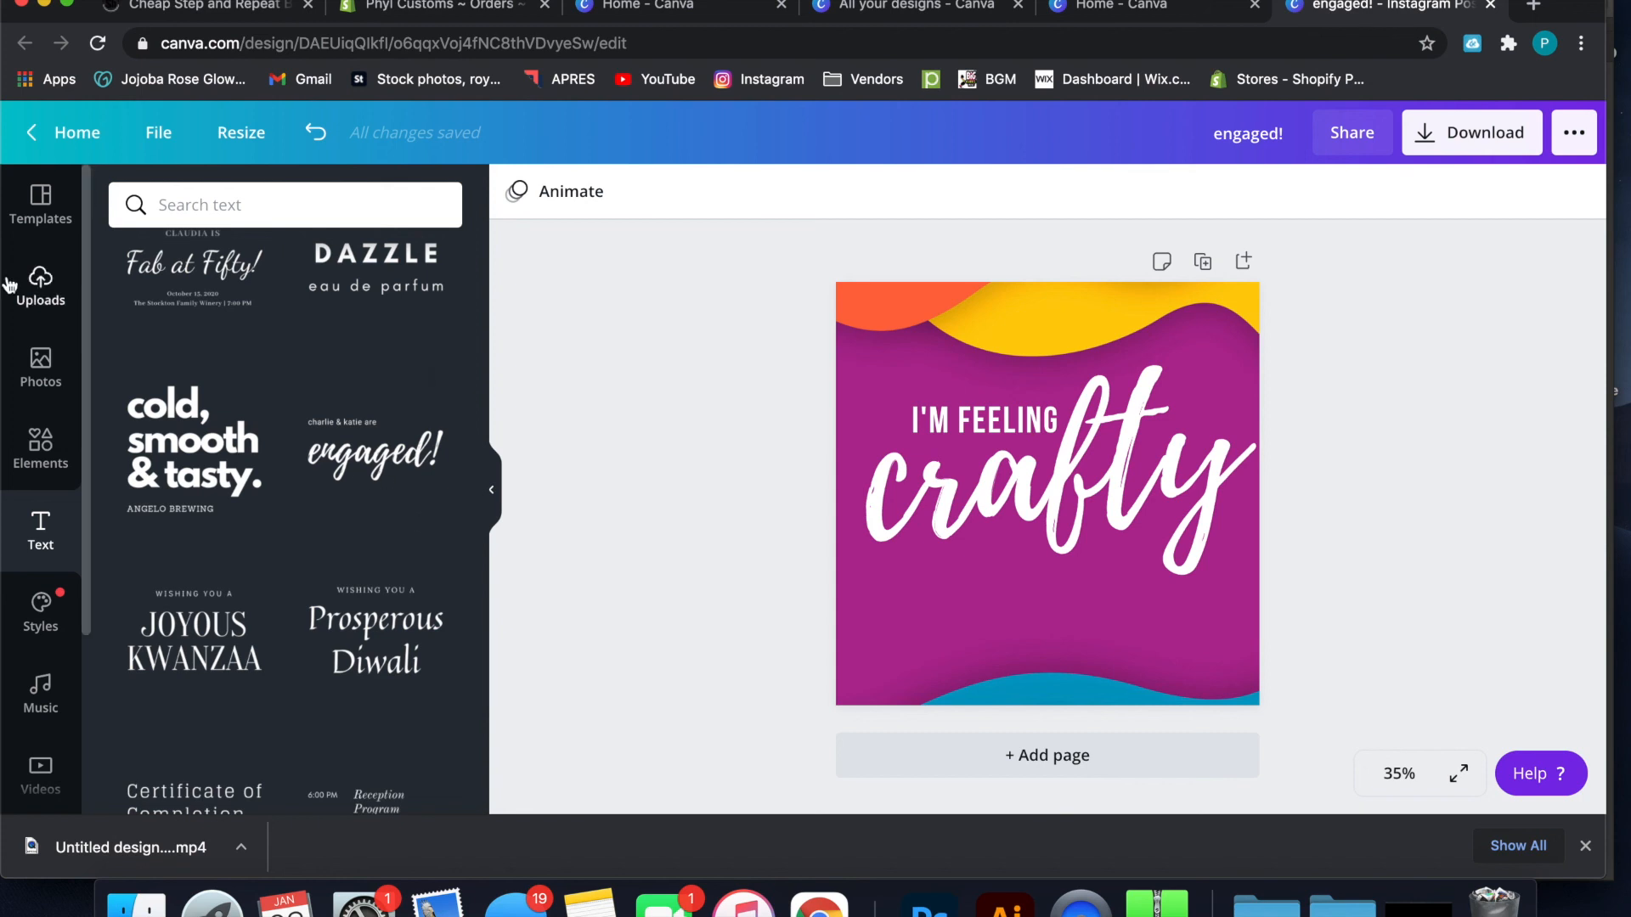
# Add the circular rainbow logo from the uploaded images and shrink it to about 277 by 277 below "crafty"
pyautogui.click(37, 294)
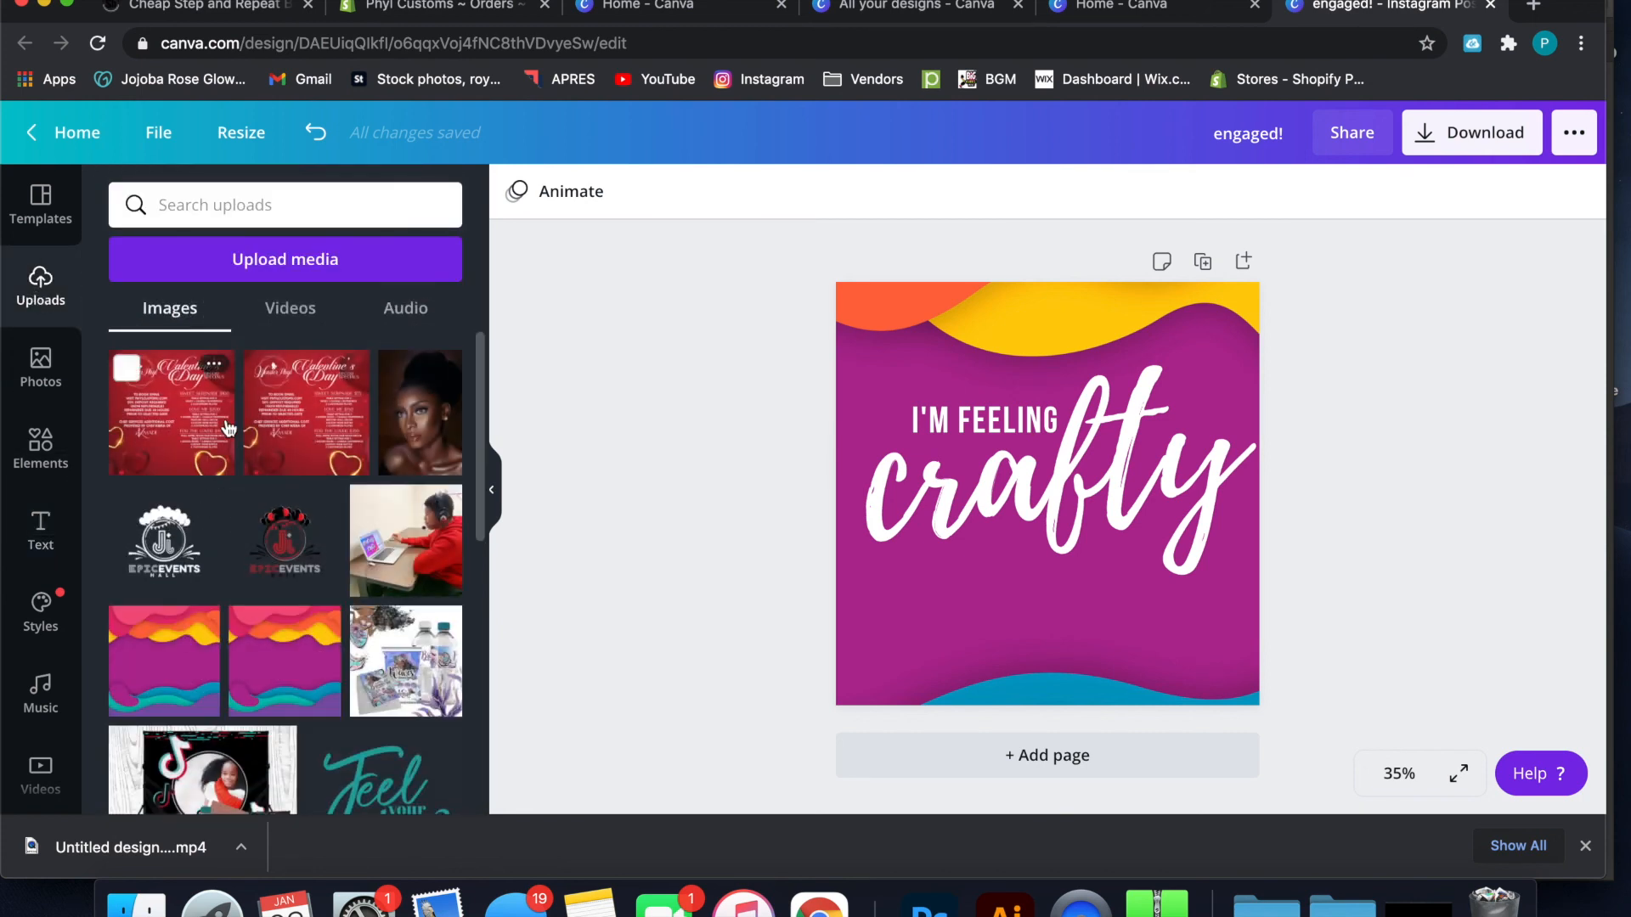
pyautogui.scroll(-10, 228, 428)
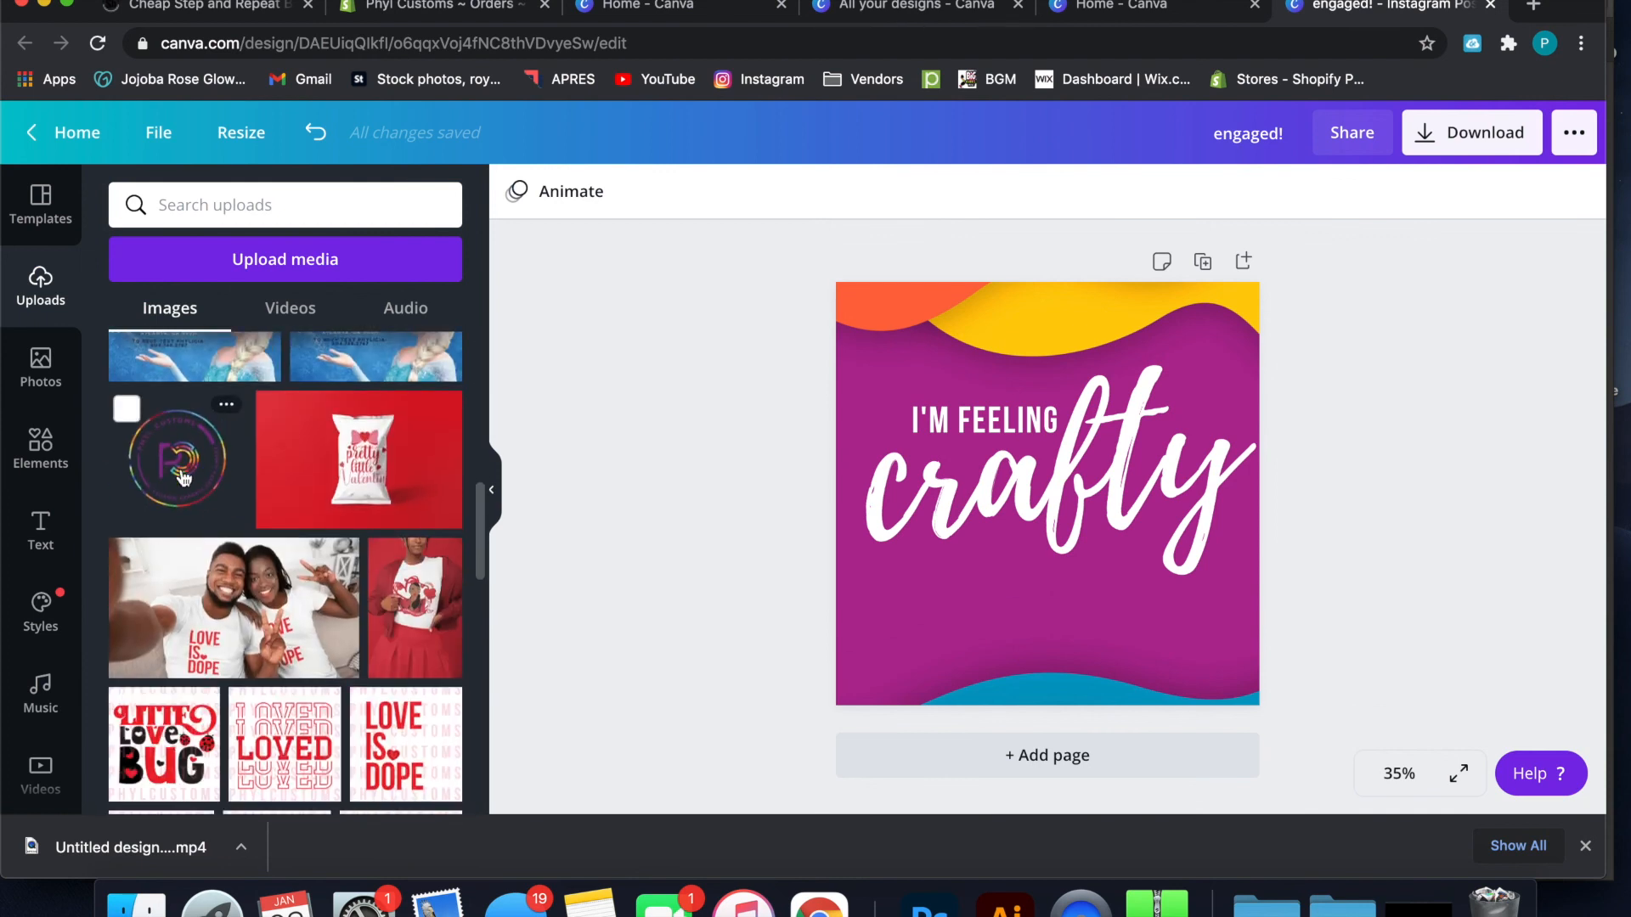
pyautogui.click(181, 472)
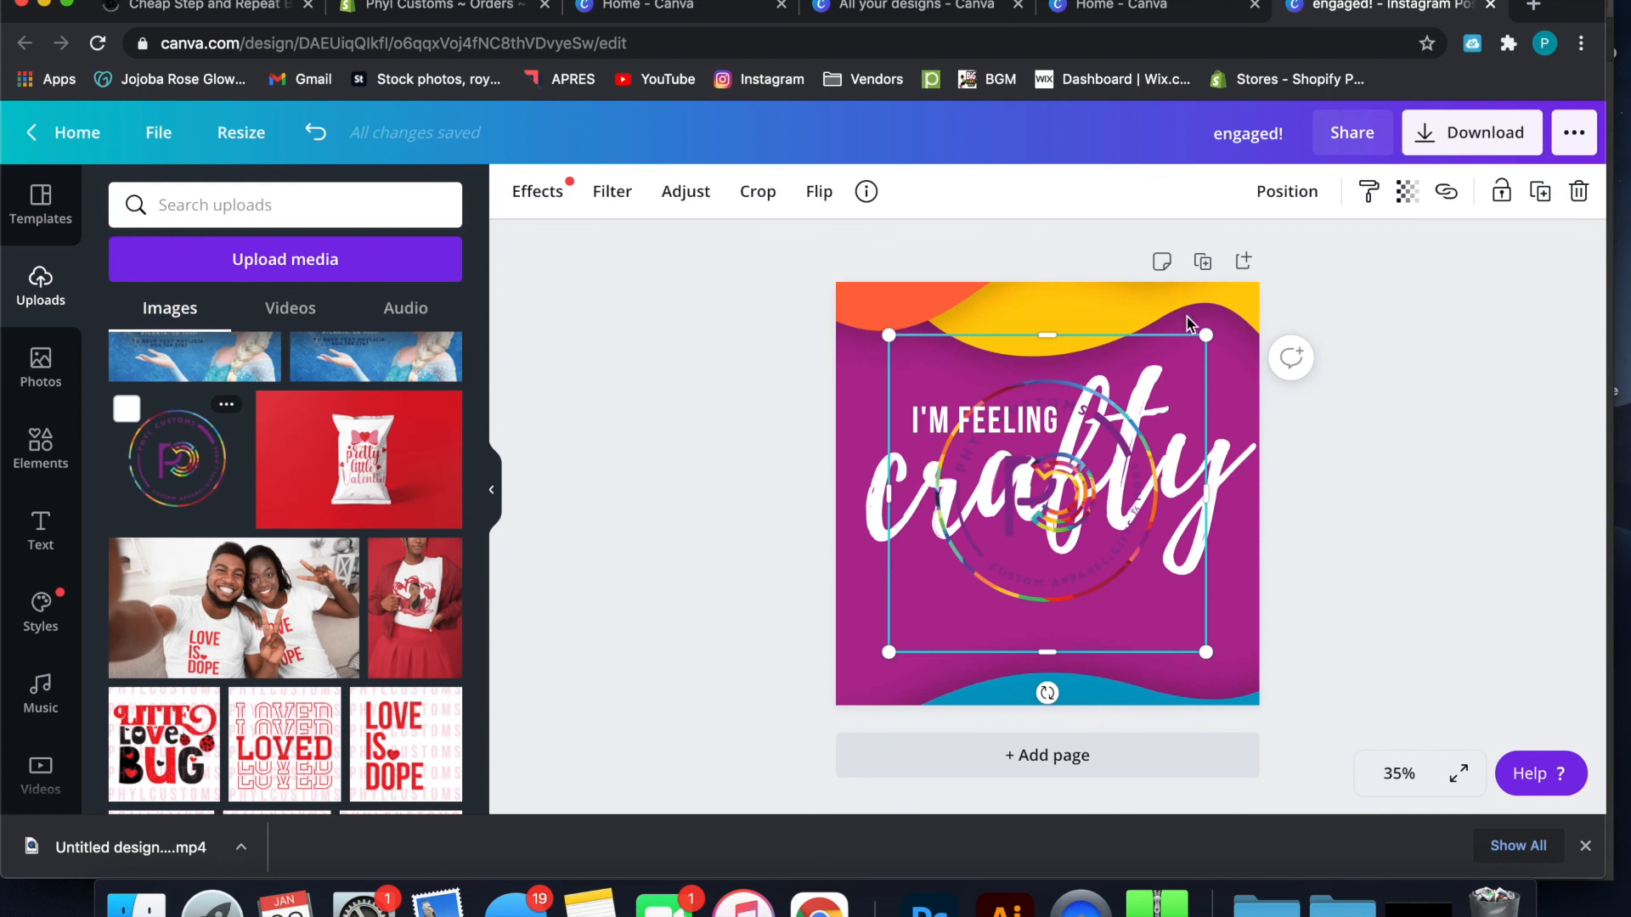
pyautogui.moveTo(1205, 334); pyautogui.dragTo(981, 530)
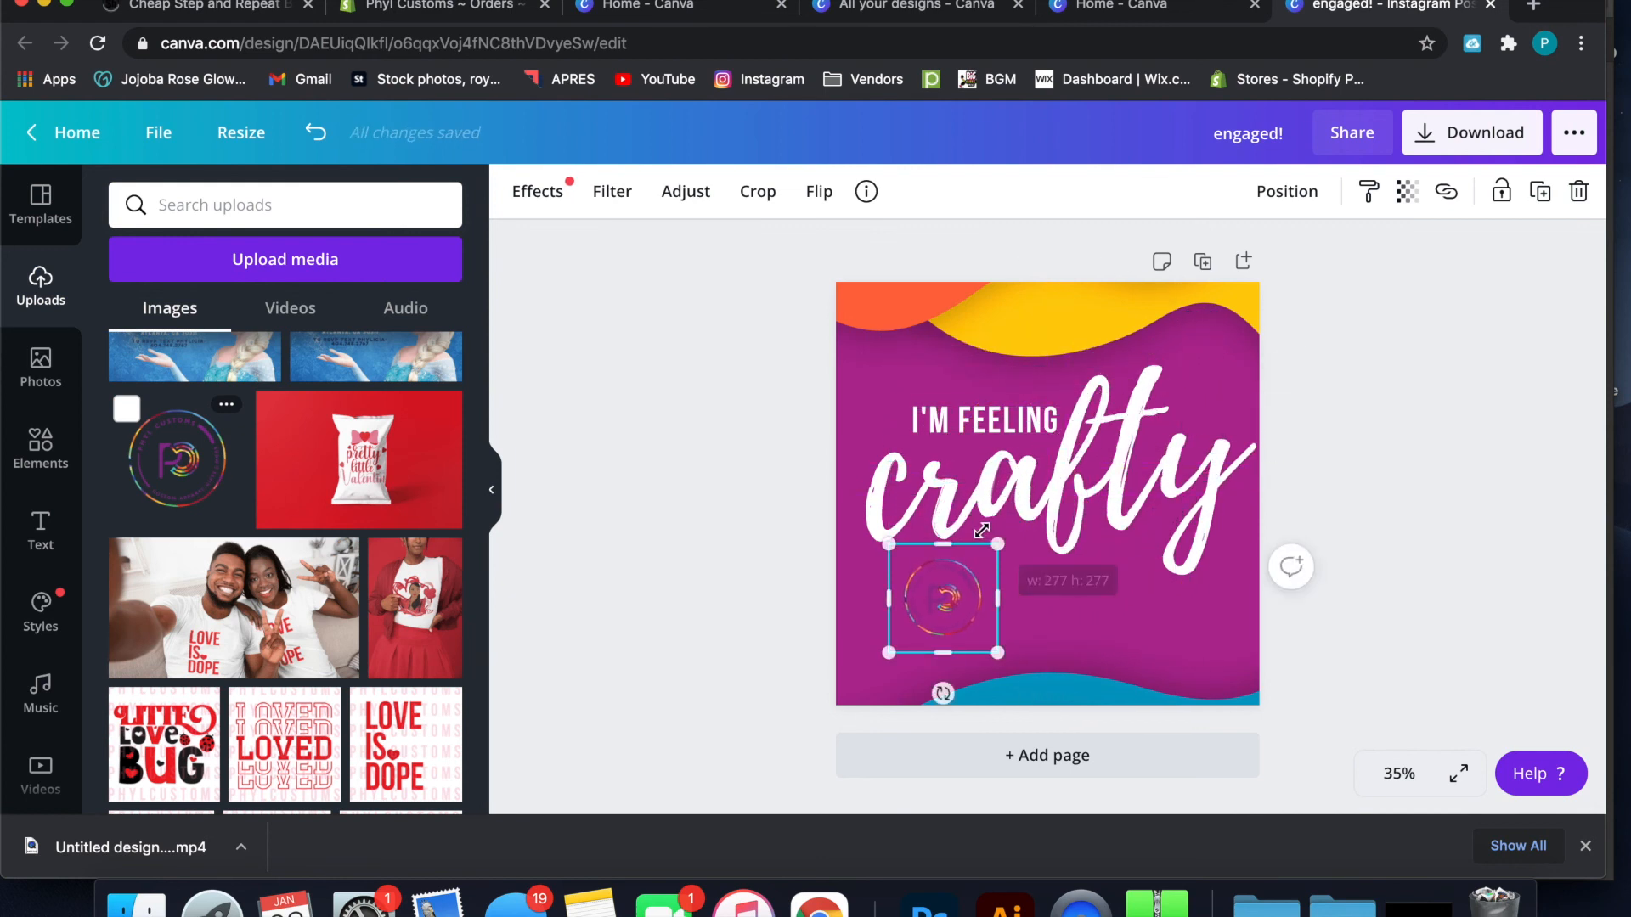
# Move the rainbow logo to the horizontal center of the design, just below "crafty"
pyautogui.moveTo(952, 595); pyautogui.dragTo(1067, 623)
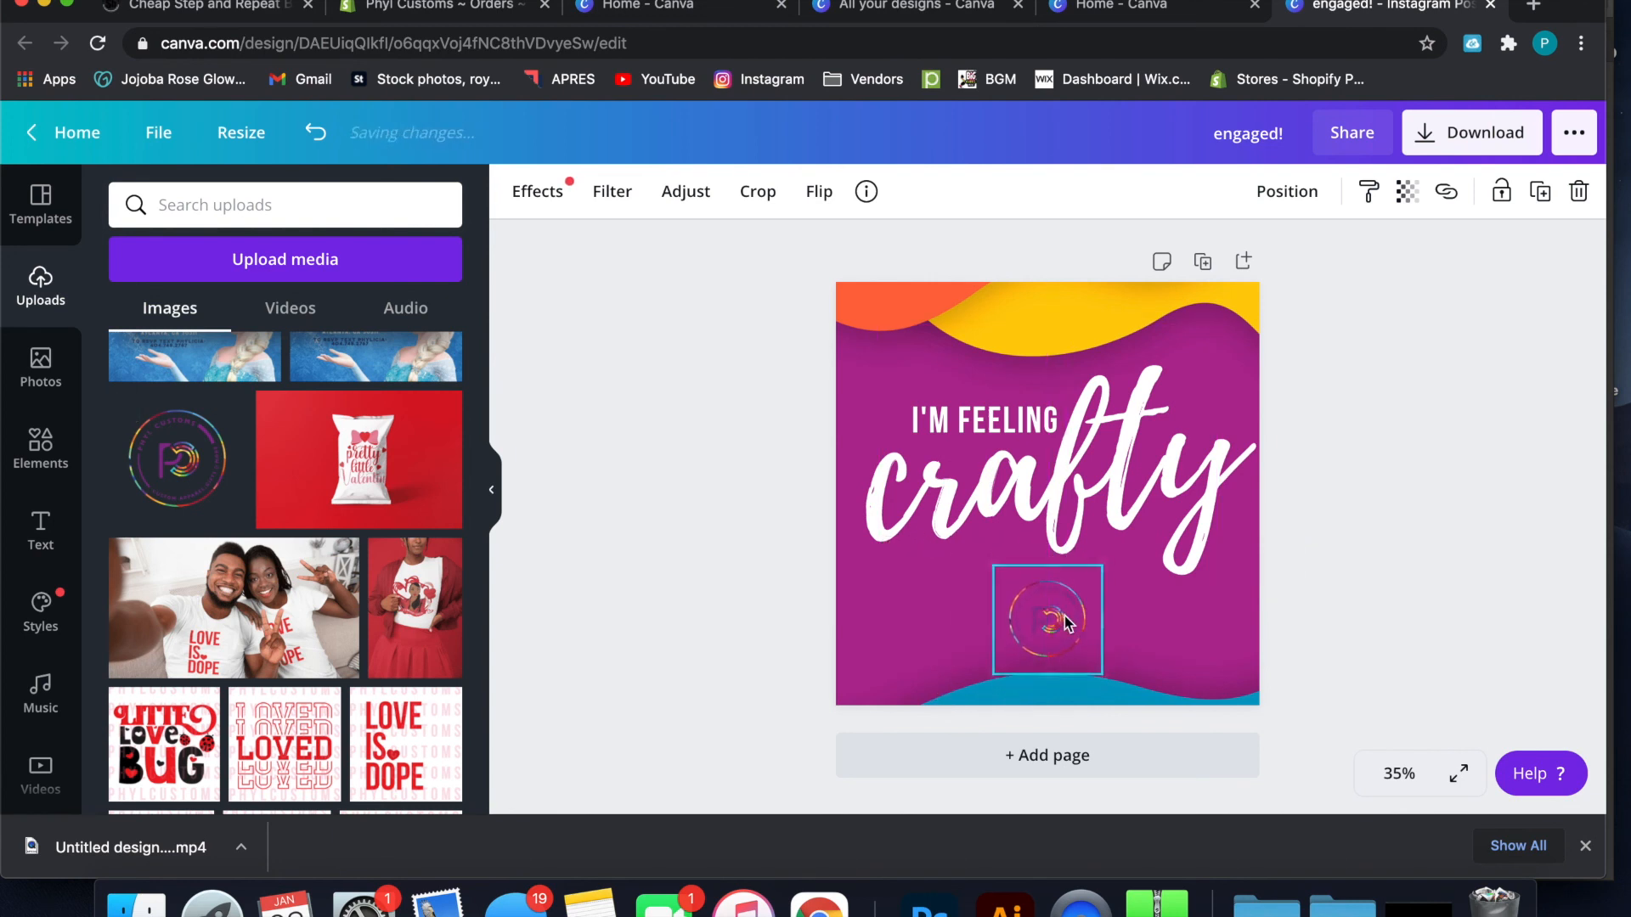
pyautogui.click(1338, 565)
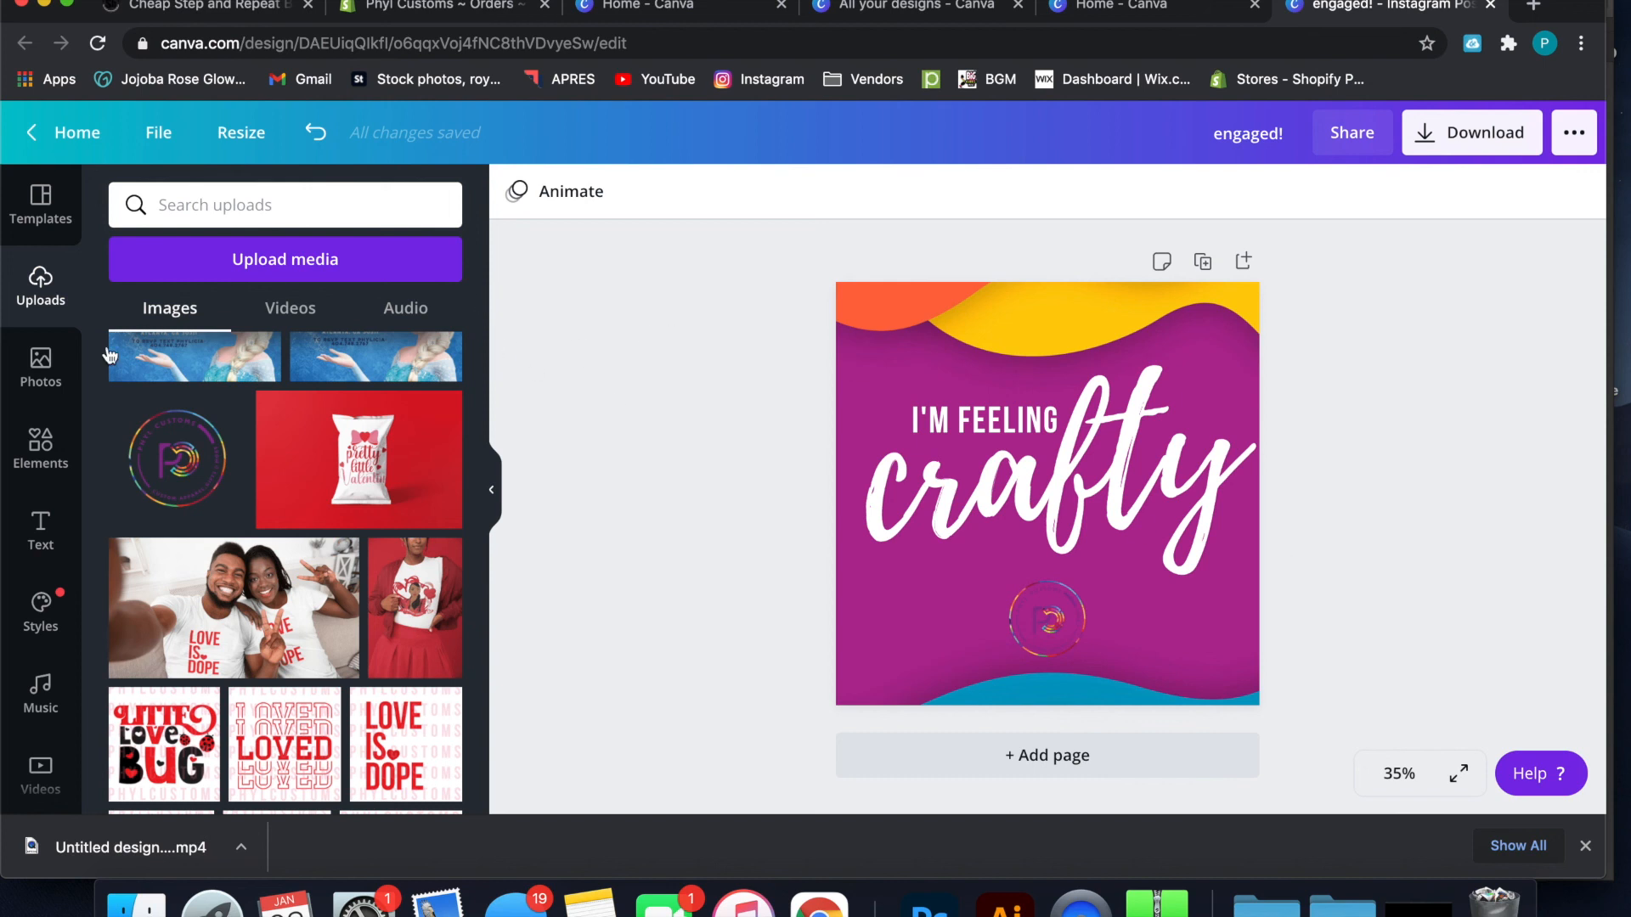
# Add a circle shape, color it white and place it over the logo, extending past the design's bottom edge
pyautogui.click(27, 448)
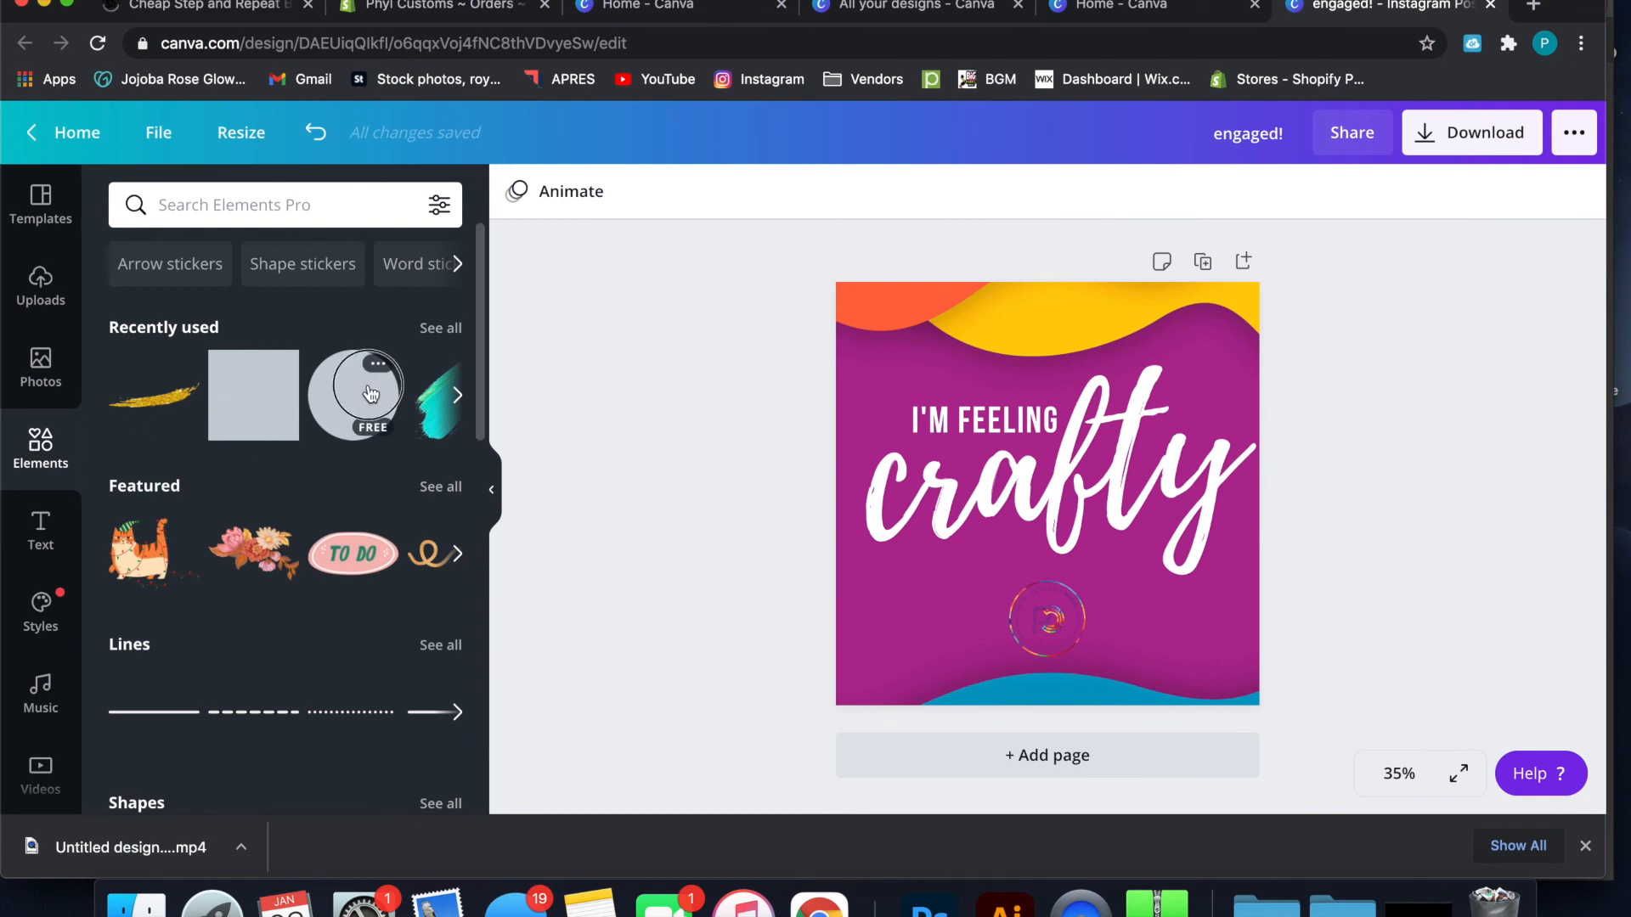
pyautogui.click(370, 394)
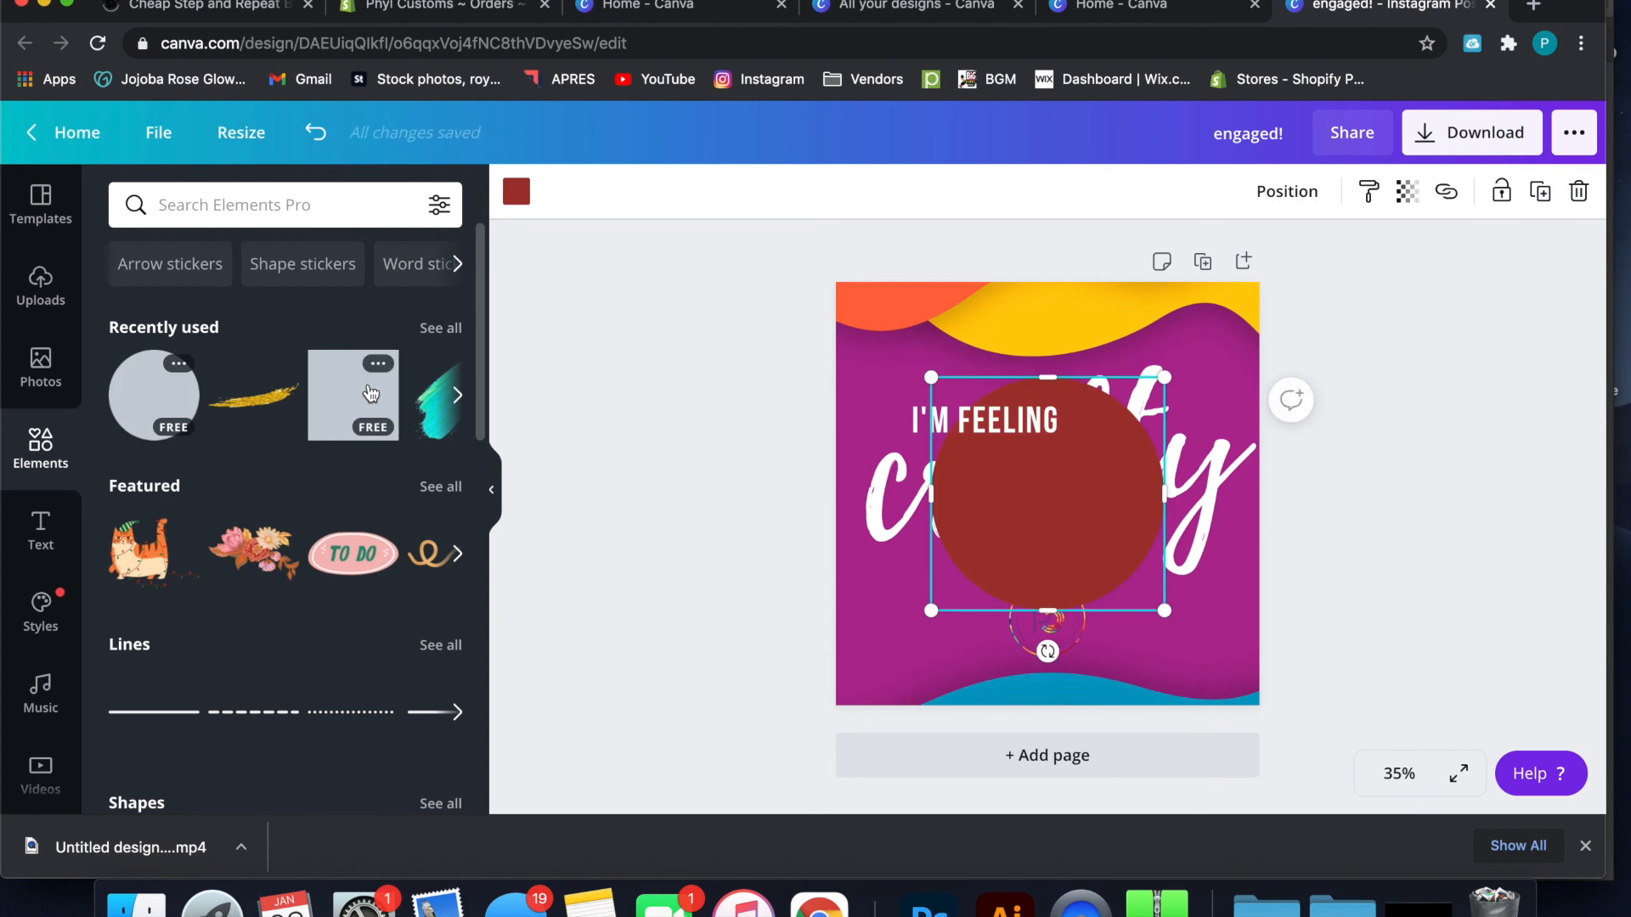
pyautogui.click(1077, 473)
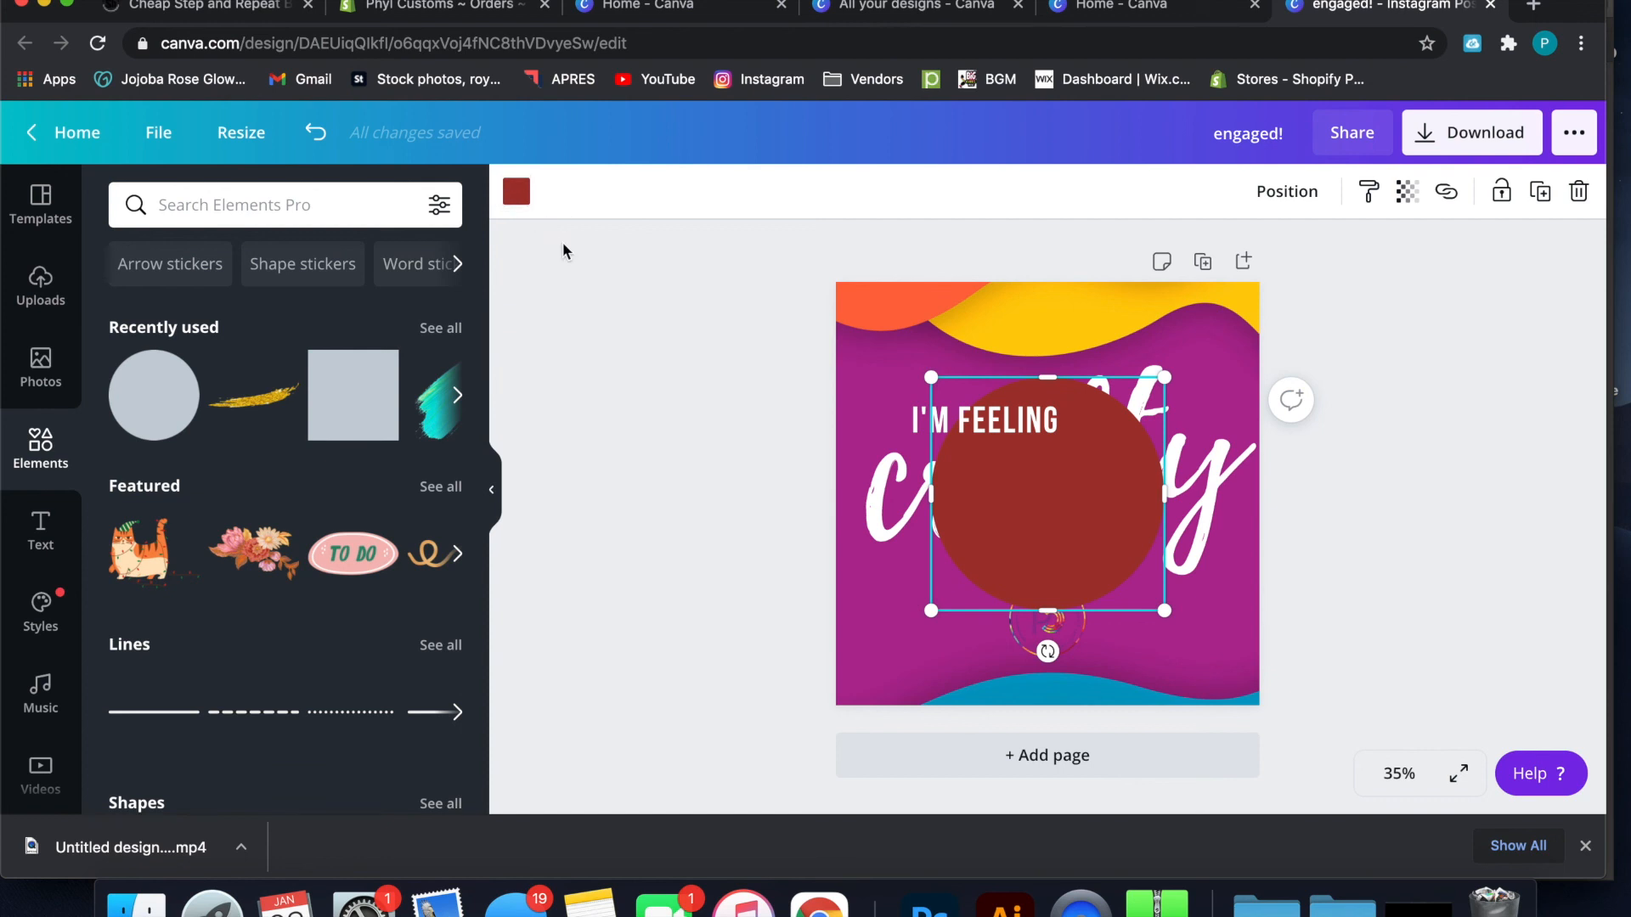
pyautogui.click(518, 184)
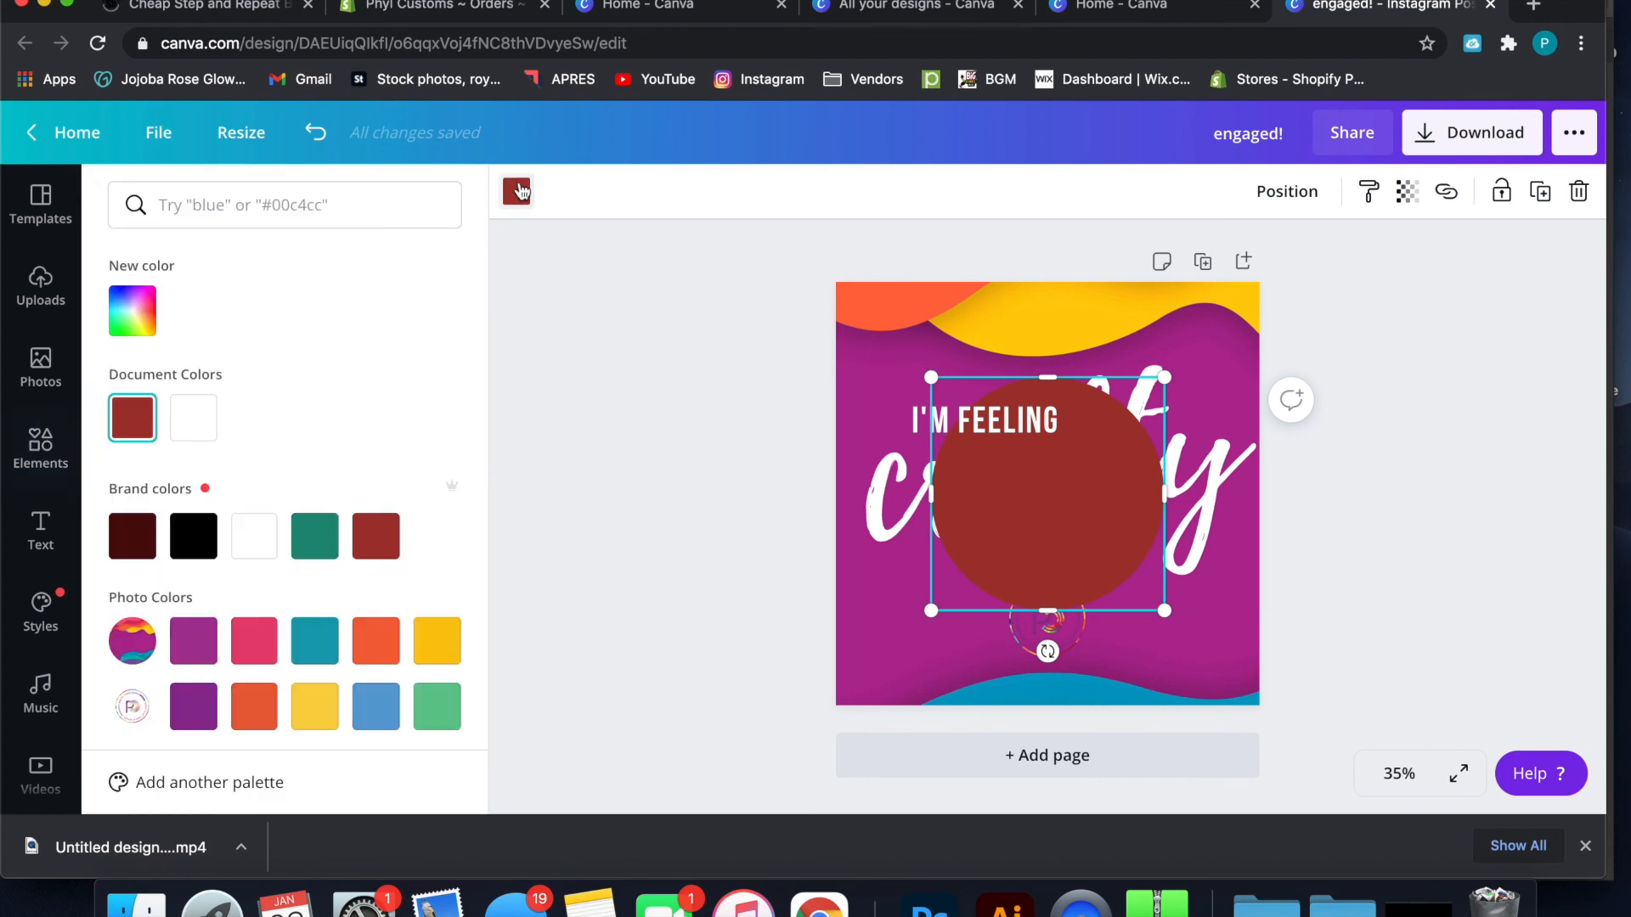
pyautogui.click(201, 426)
pyautogui.moveTo(1023, 476); pyautogui.dragTo(1066, 642)
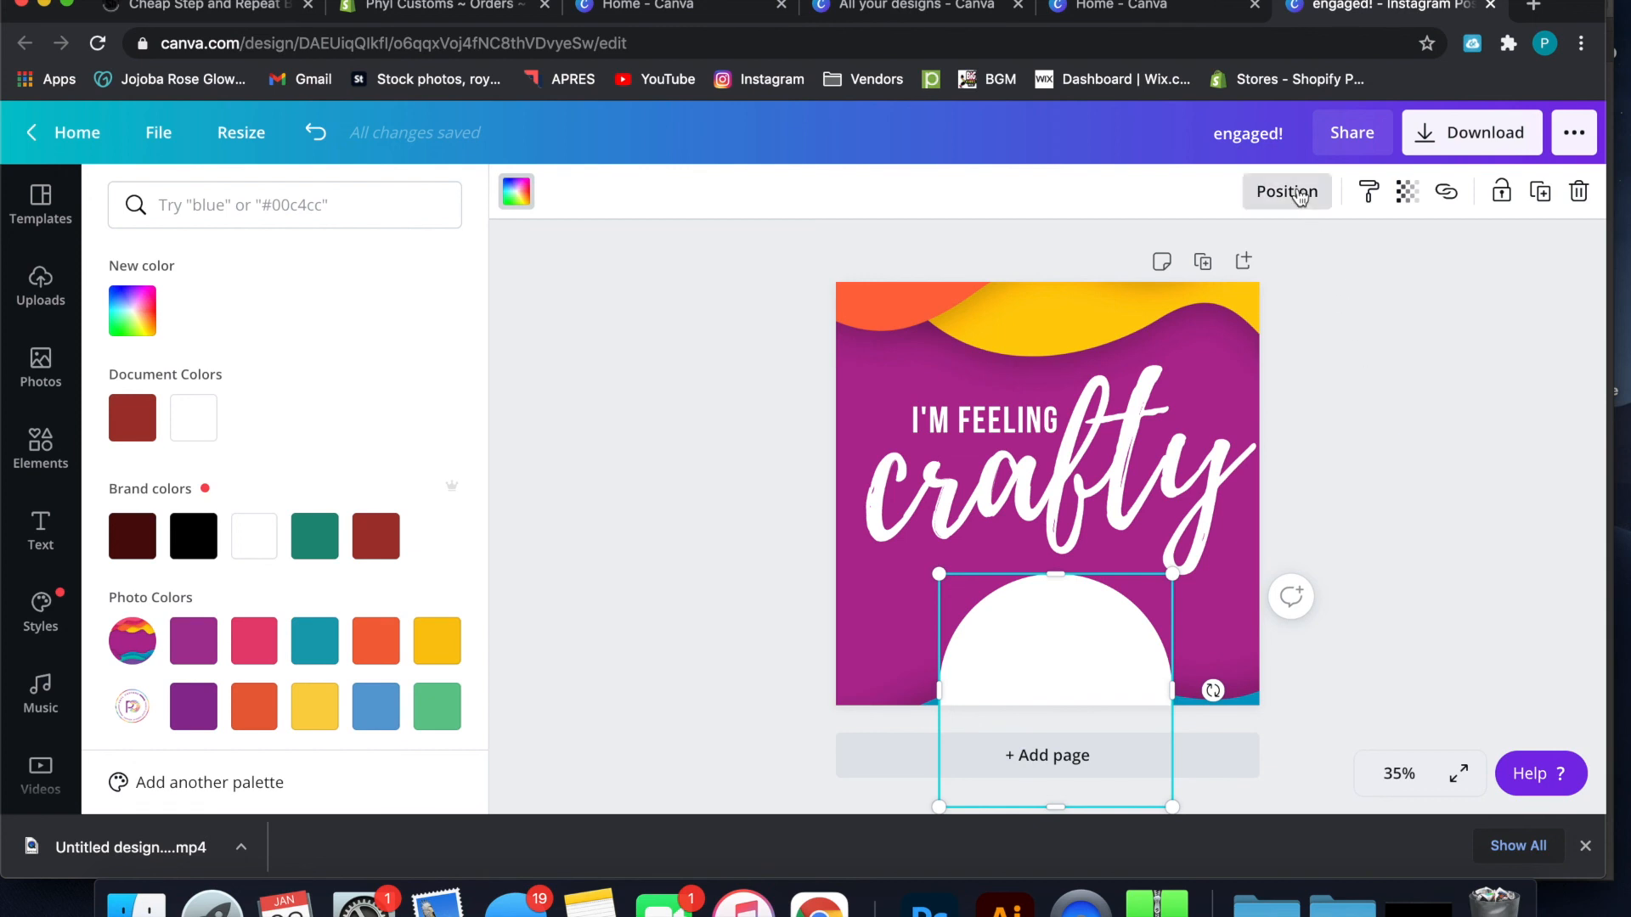
# Send the white circle backward so it sits behind the rainbow logo
pyautogui.click(1299, 197)
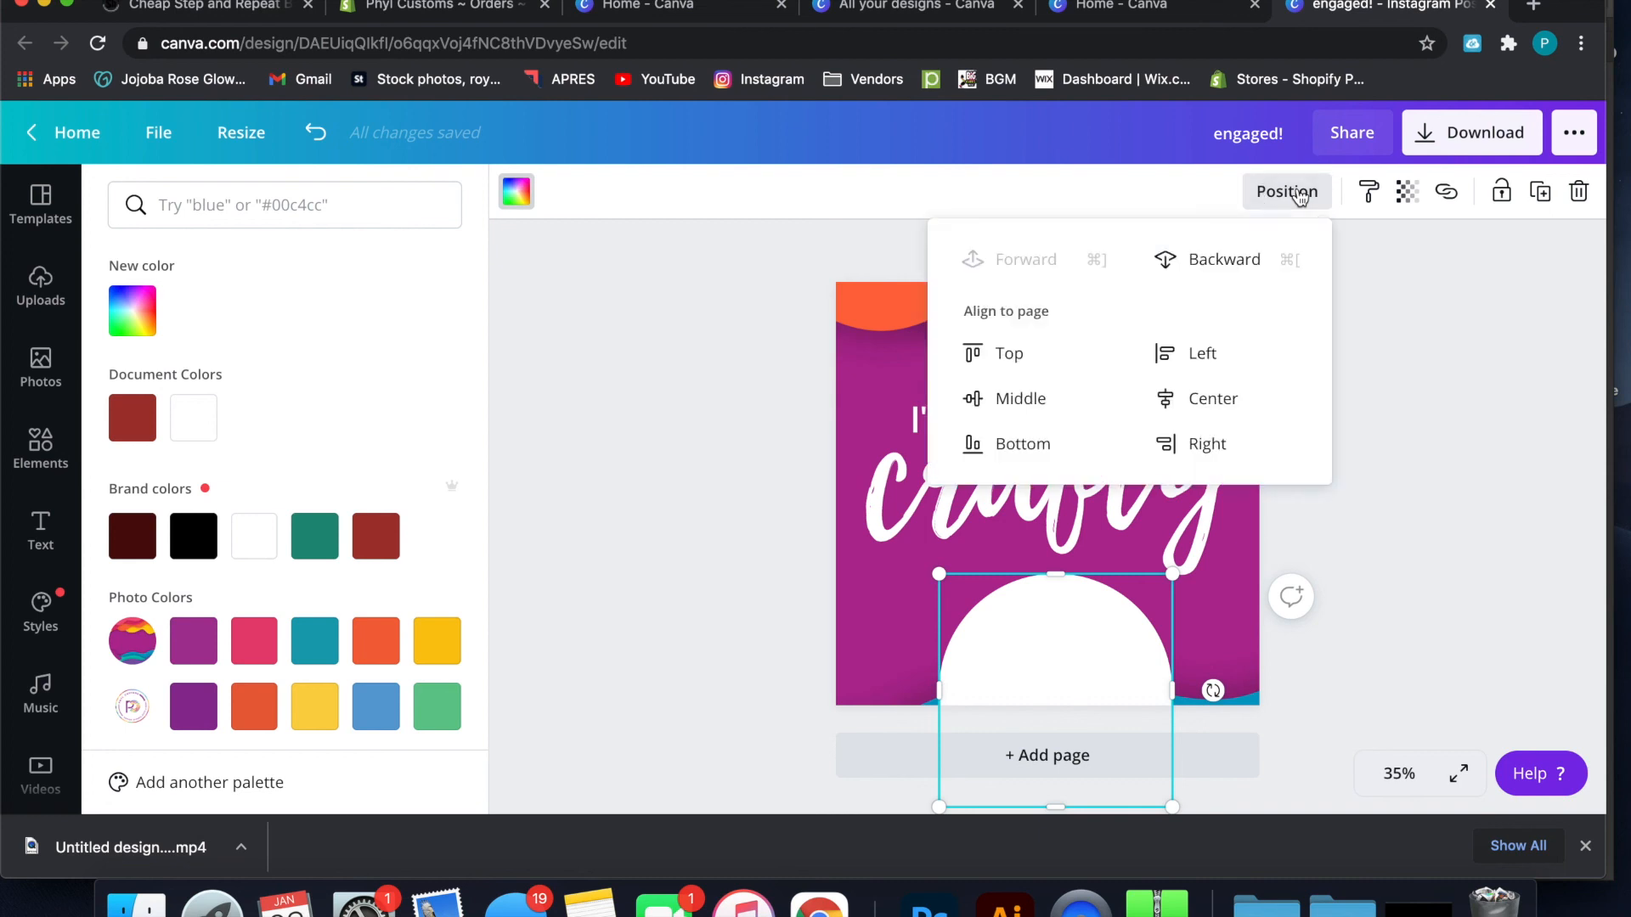
pyautogui.click(1243, 277)
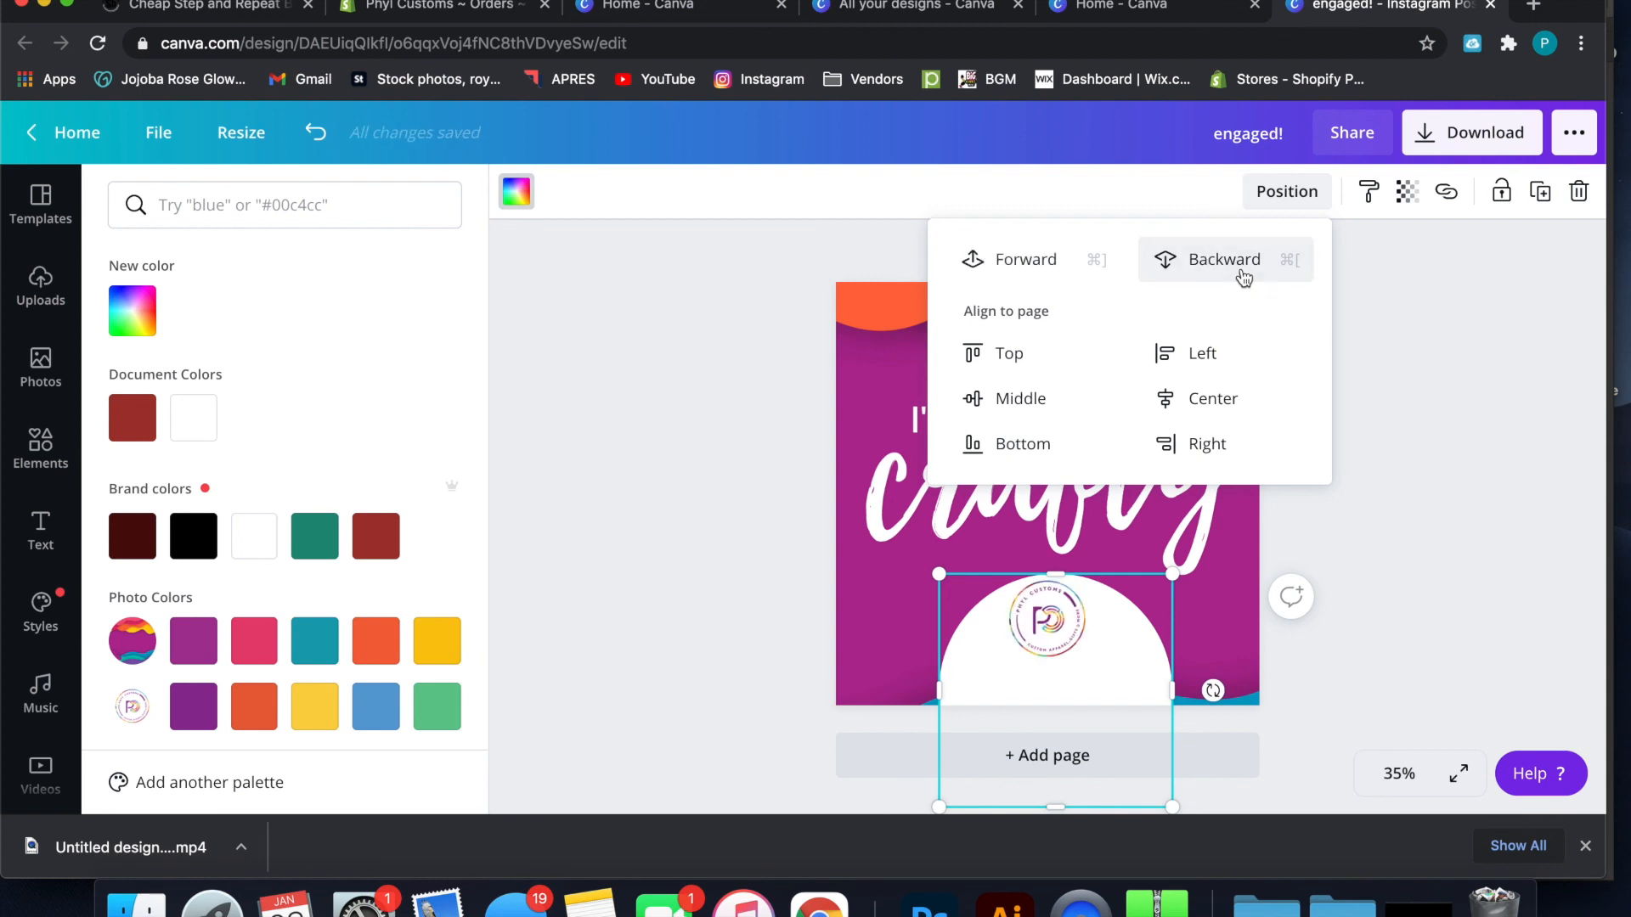
pyautogui.click(1495, 283)
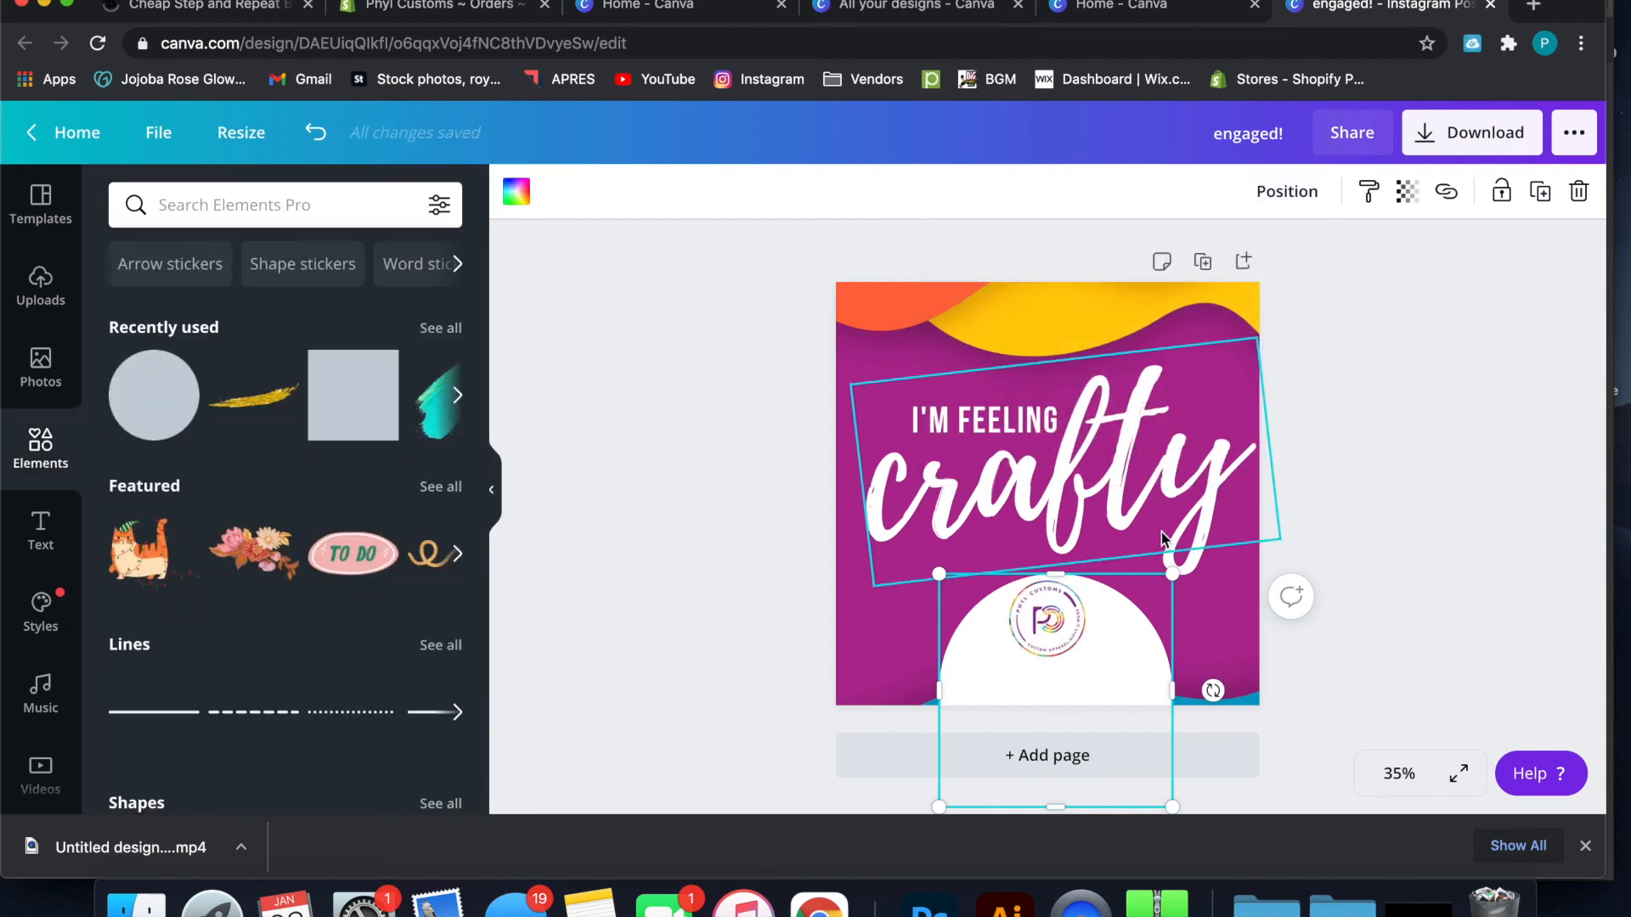
# Enlarge the rainbow logo and center it on the visible part of the white circle
pyautogui.click(1046, 620)
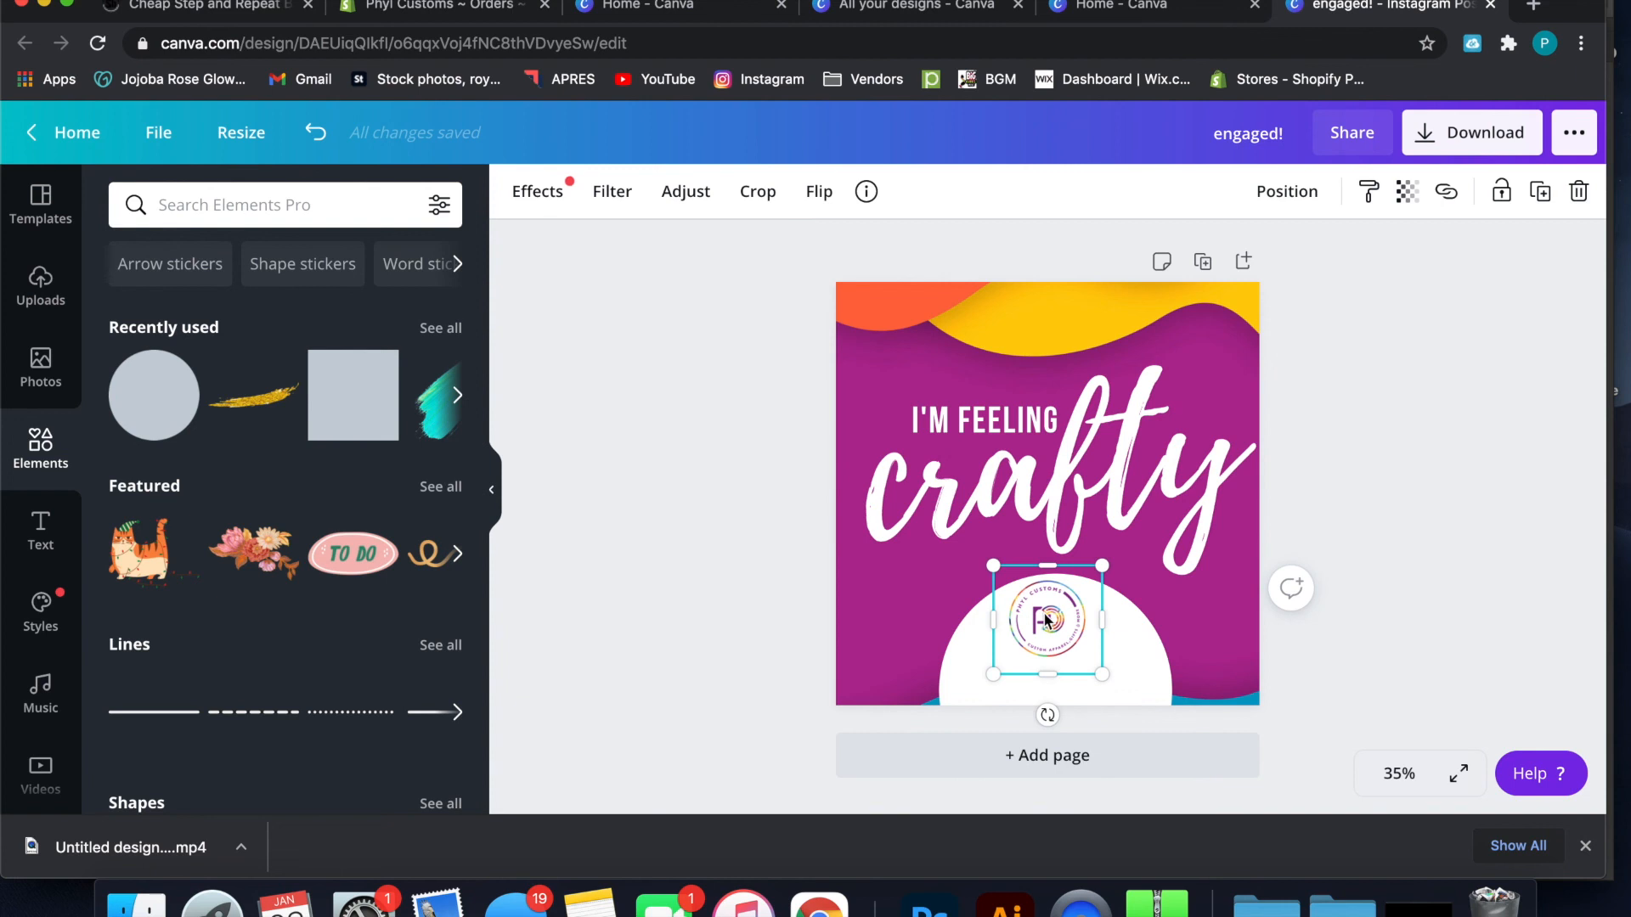
pyautogui.moveTo(1097, 667); pyautogui.dragTo(1150, 725)
pyautogui.moveTo(1094, 645); pyautogui.dragTo(1068, 645)
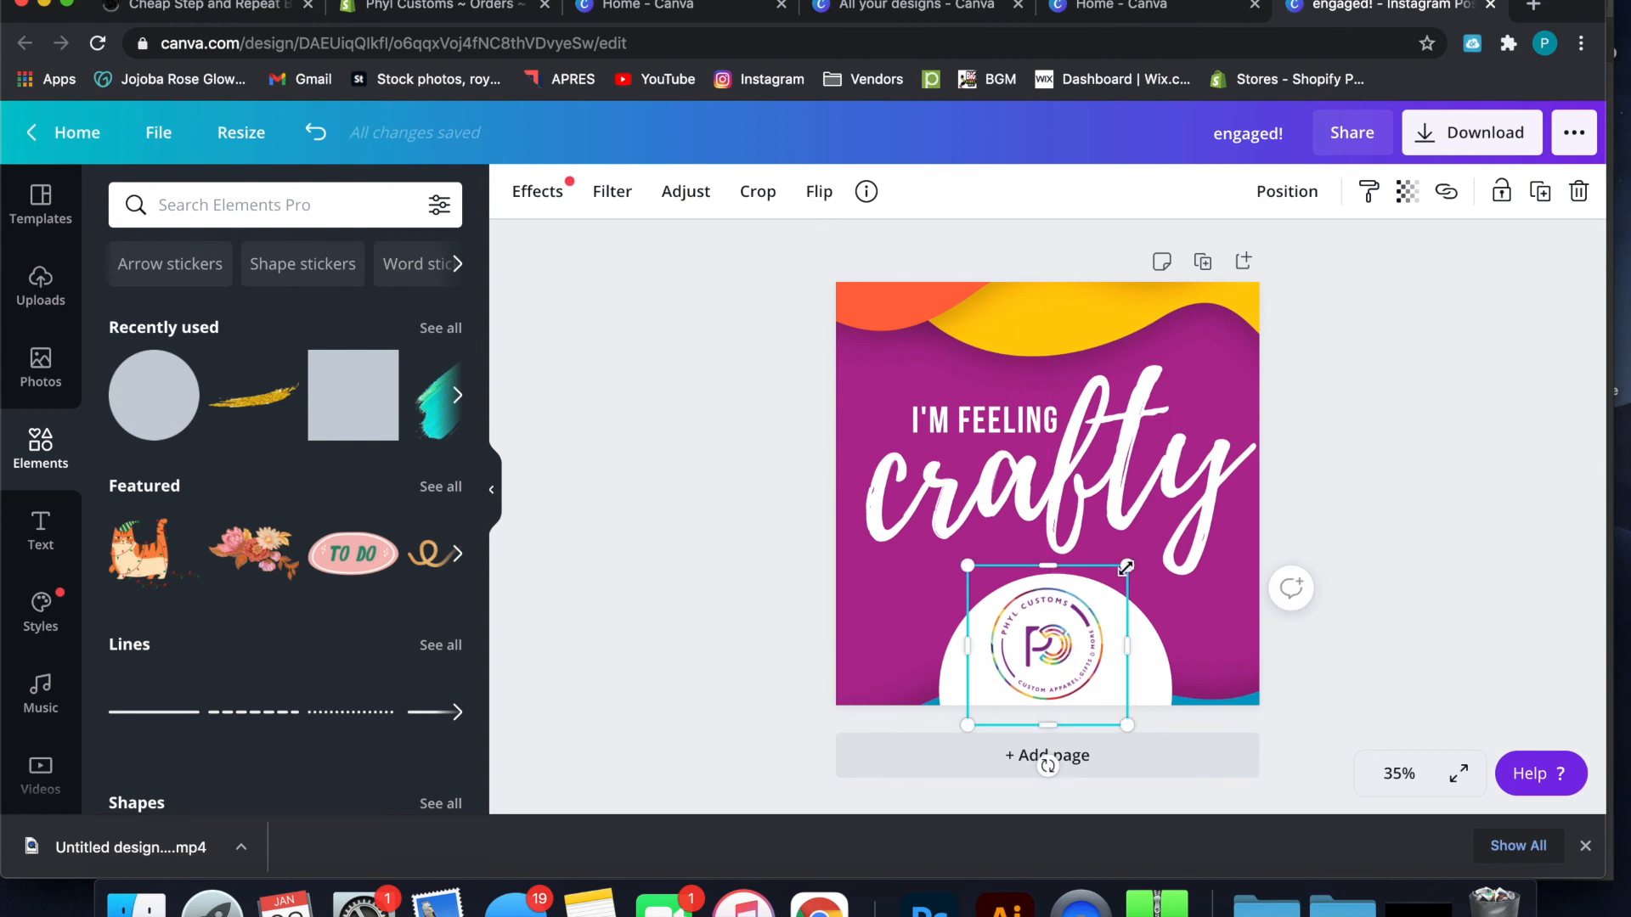
pyautogui.moveTo(1126, 569); pyautogui.dragTo(1113, 581)
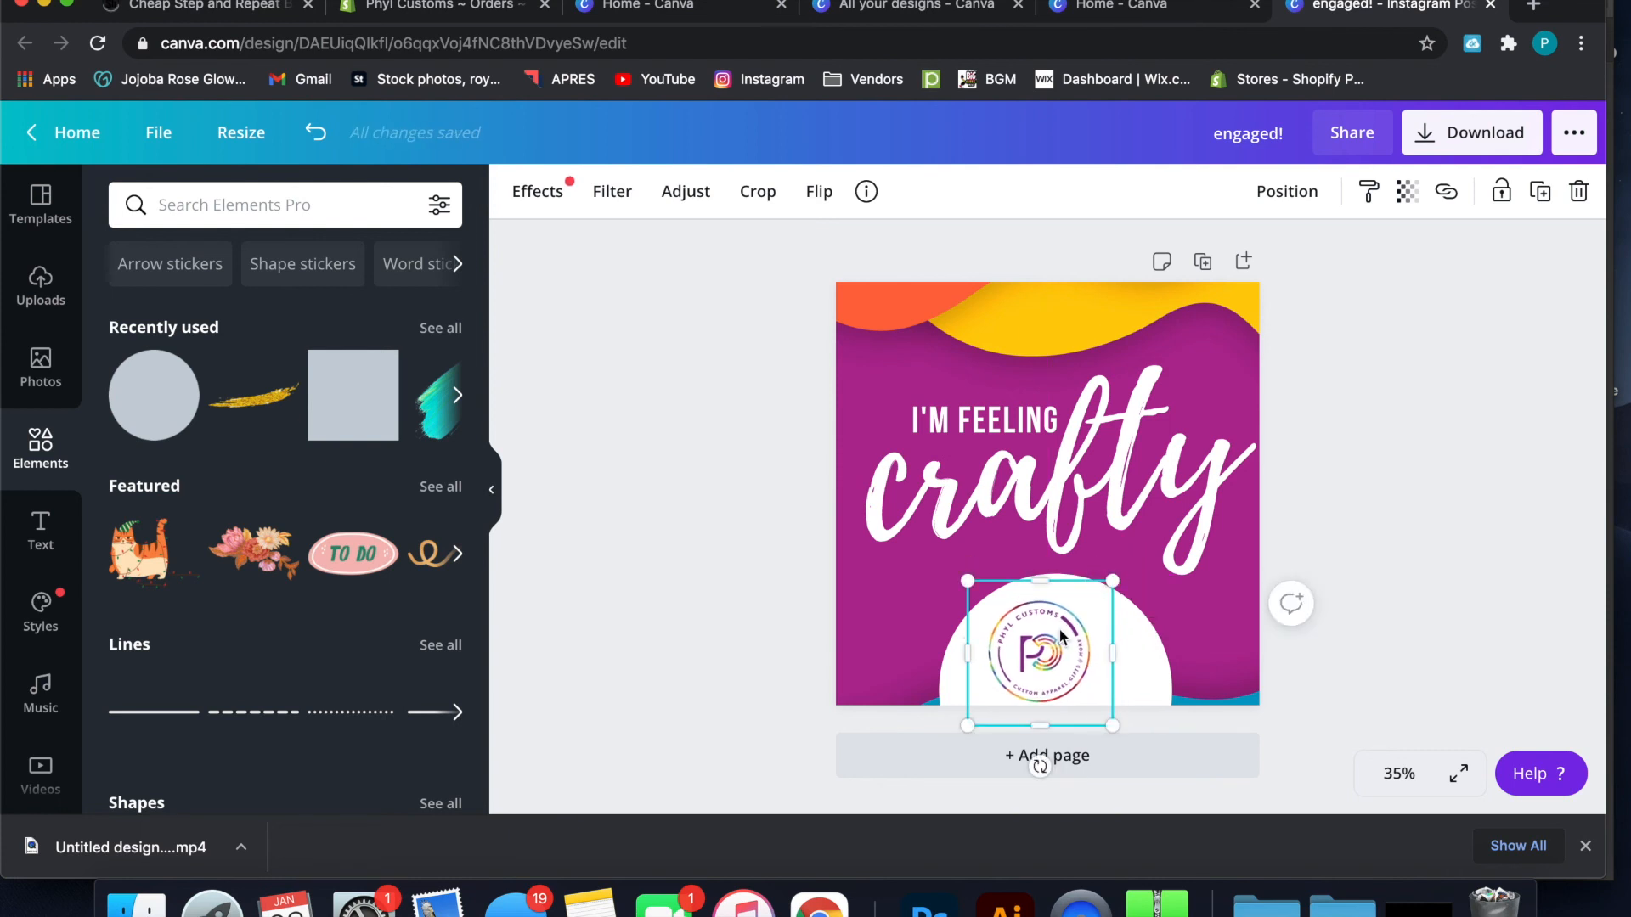
pyautogui.moveTo(1052, 646); pyautogui.dragTo(1068, 633)
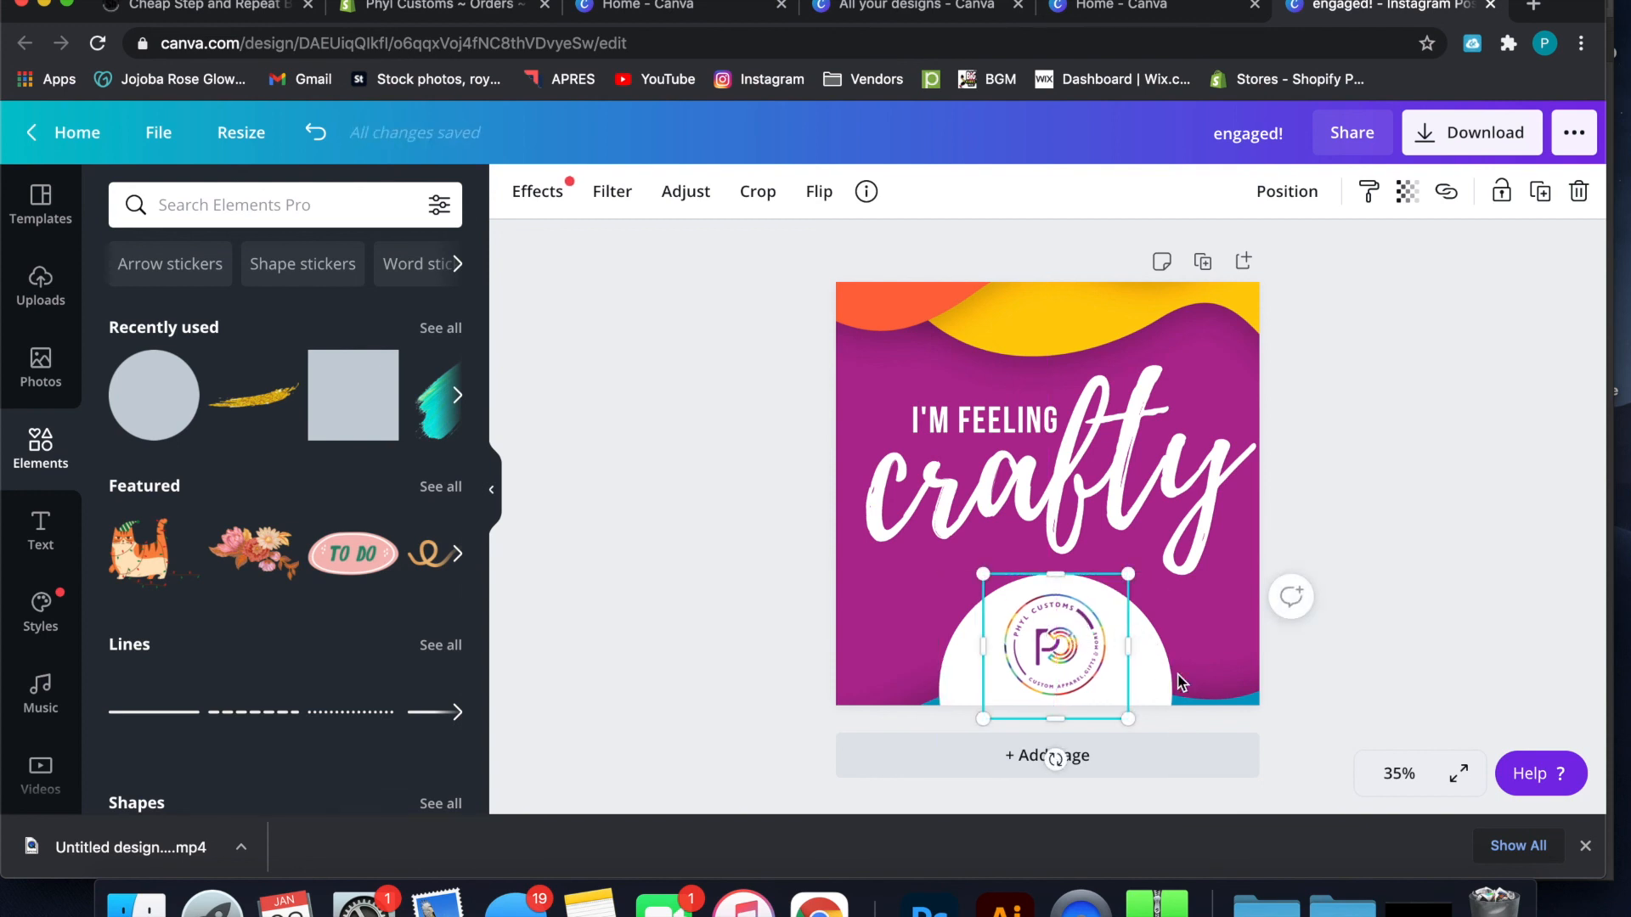
pyautogui.click(1420, 506)
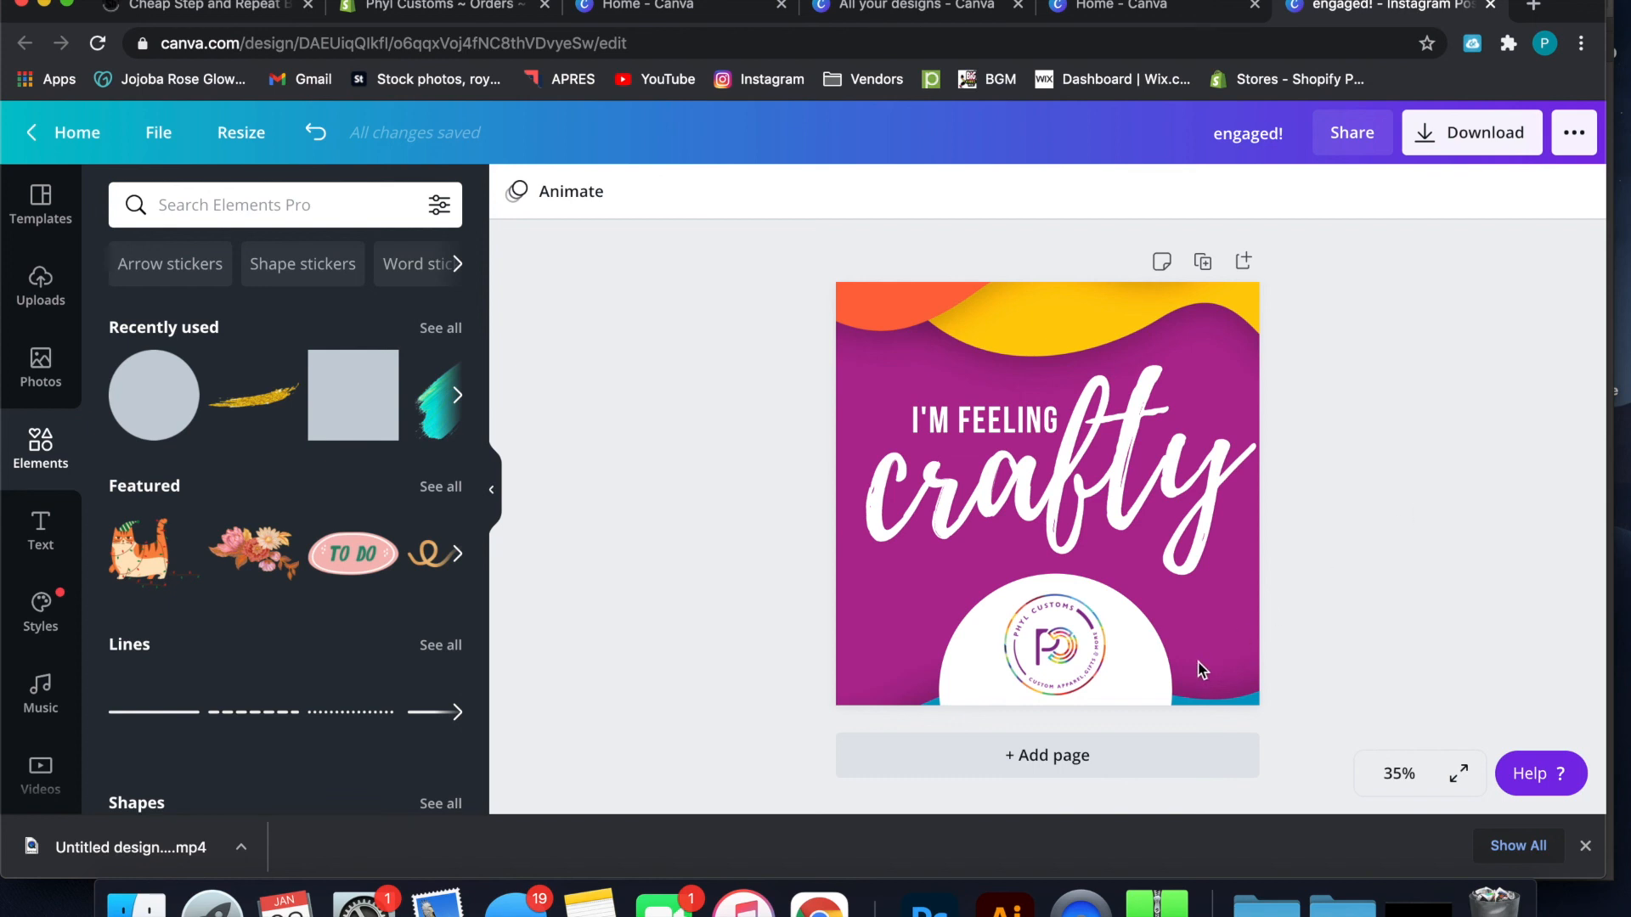
# Shrink the white circle to a small badge just around the logo and center the logo on it above the blue wave
pyautogui.click(1154, 678)
pyautogui.moveTo(1176, 576); pyautogui.dragTo(1120, 648)
pyautogui.moveTo(966, 691); pyautogui.dragTo(997, 620)
pyautogui.moveTo(1139, 735); pyautogui.dragTo(1093, 697)
pyautogui.moveTo(1048, 585); pyautogui.dragTo(1026, 559)
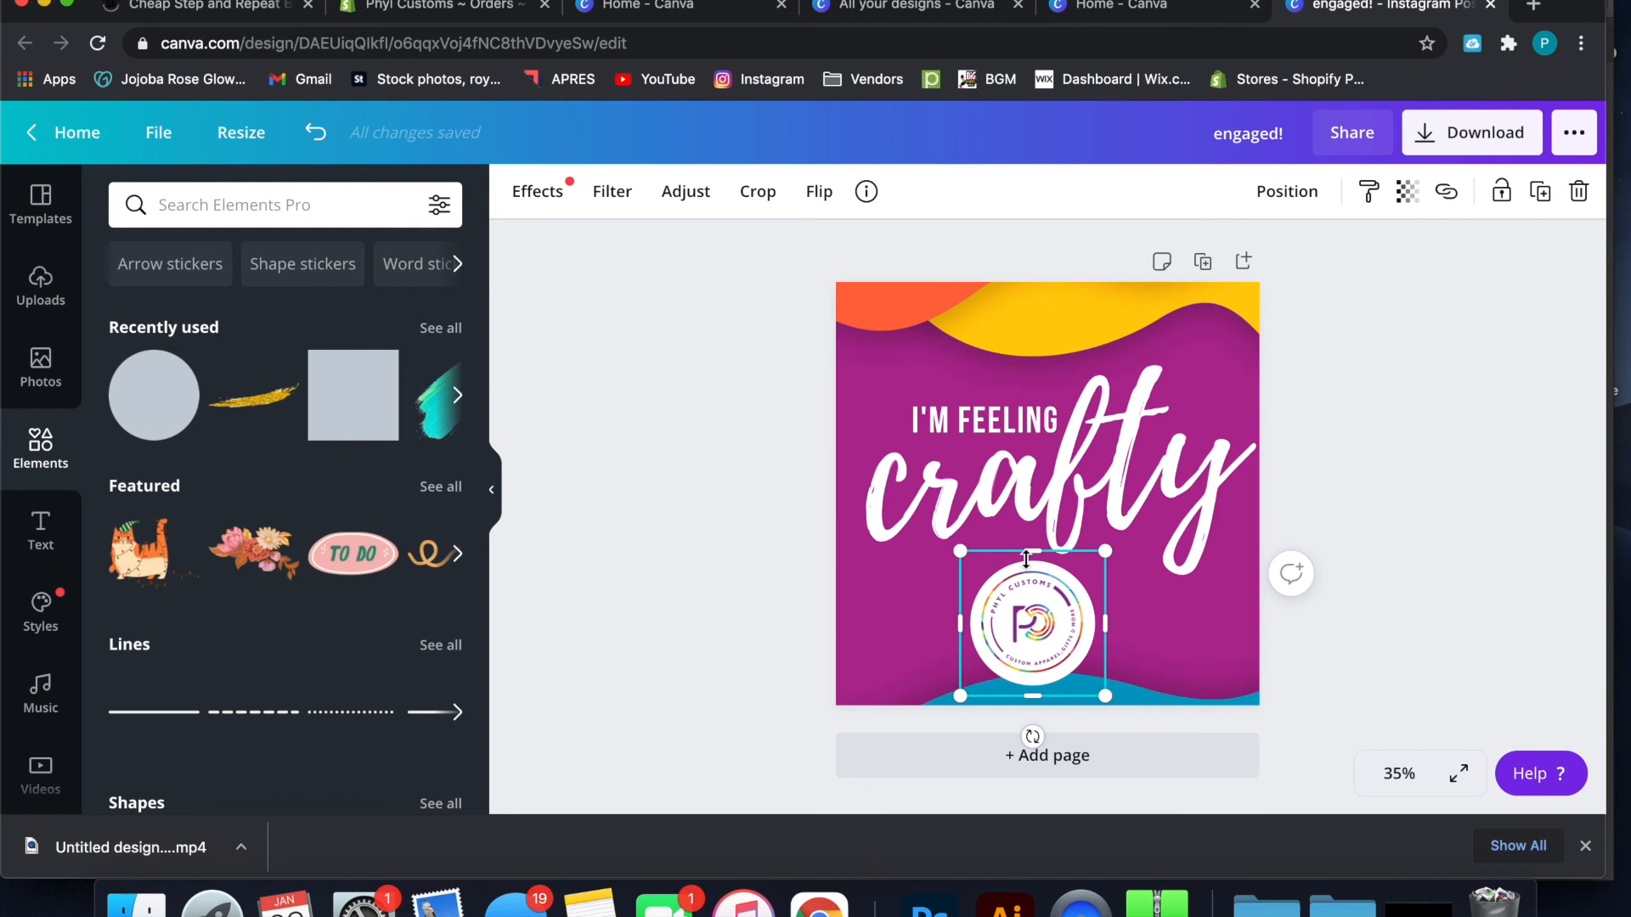
# Shrink the rainbow logo so it sits well inside the white circle
pyautogui.scroll(5, 1026, 559)
pyautogui.scroll(-3, 1026, 559)
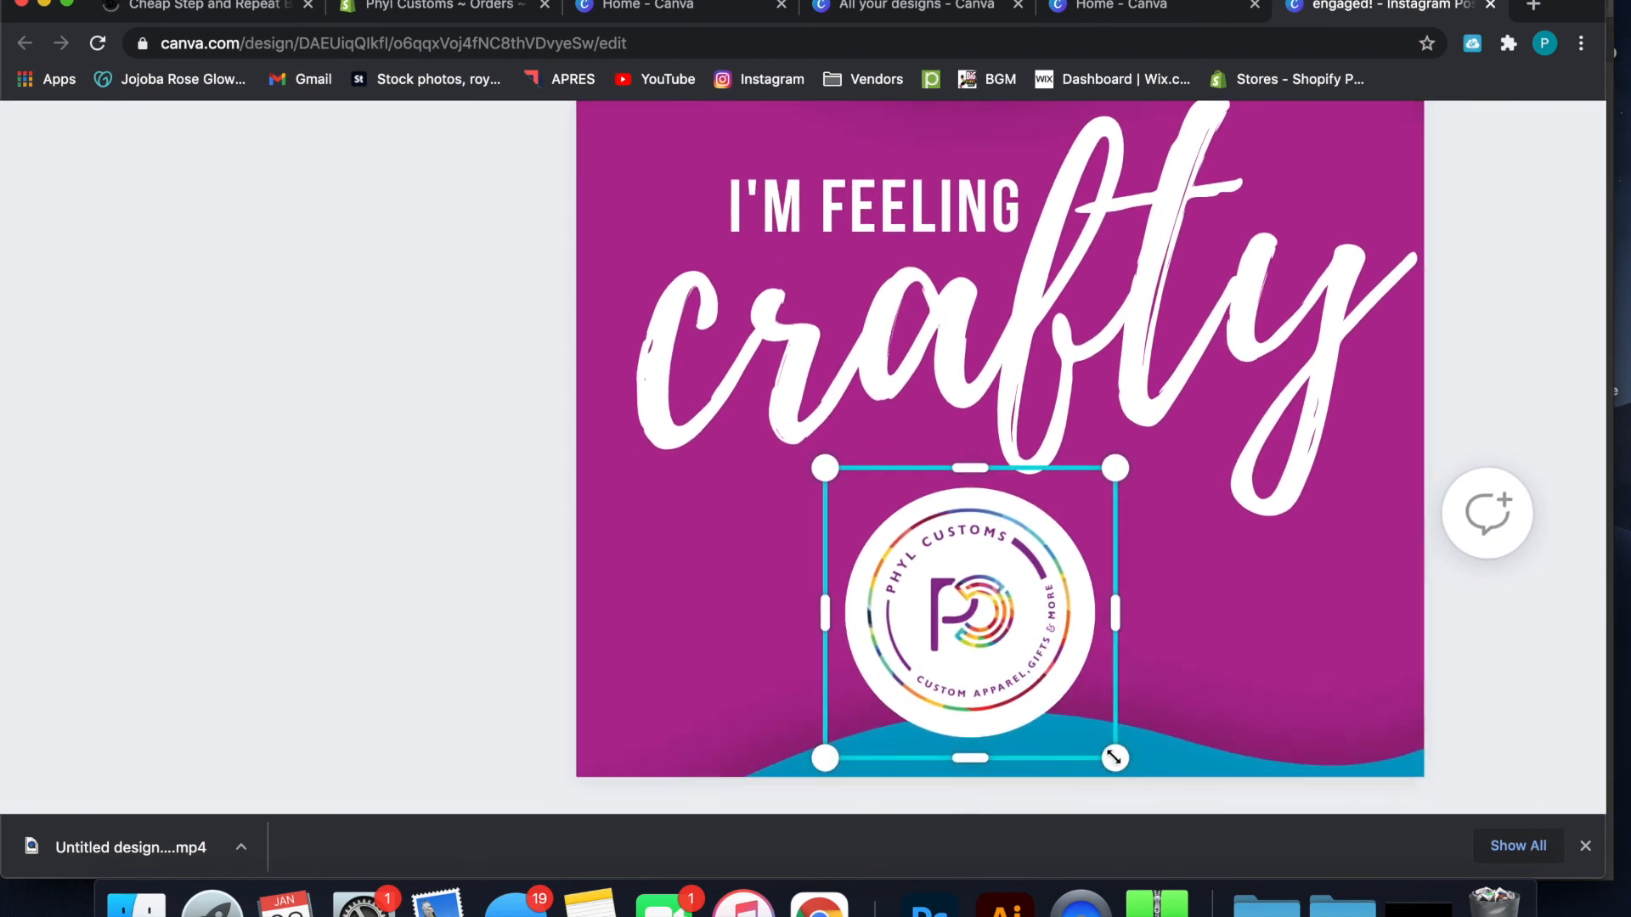
pyautogui.moveTo(1114, 758)
pyautogui.mouseDown()
pyautogui.moveTo(1091, 737)
pyautogui.moveTo(1123, 776)
pyautogui.moveTo(1111, 762)
pyautogui.mouseUp()
pyautogui.click(1456, 584)
pyautogui.click(1029, 503)
pyautogui.moveTo(1113, 466); pyautogui.dragTo(1060, 534)
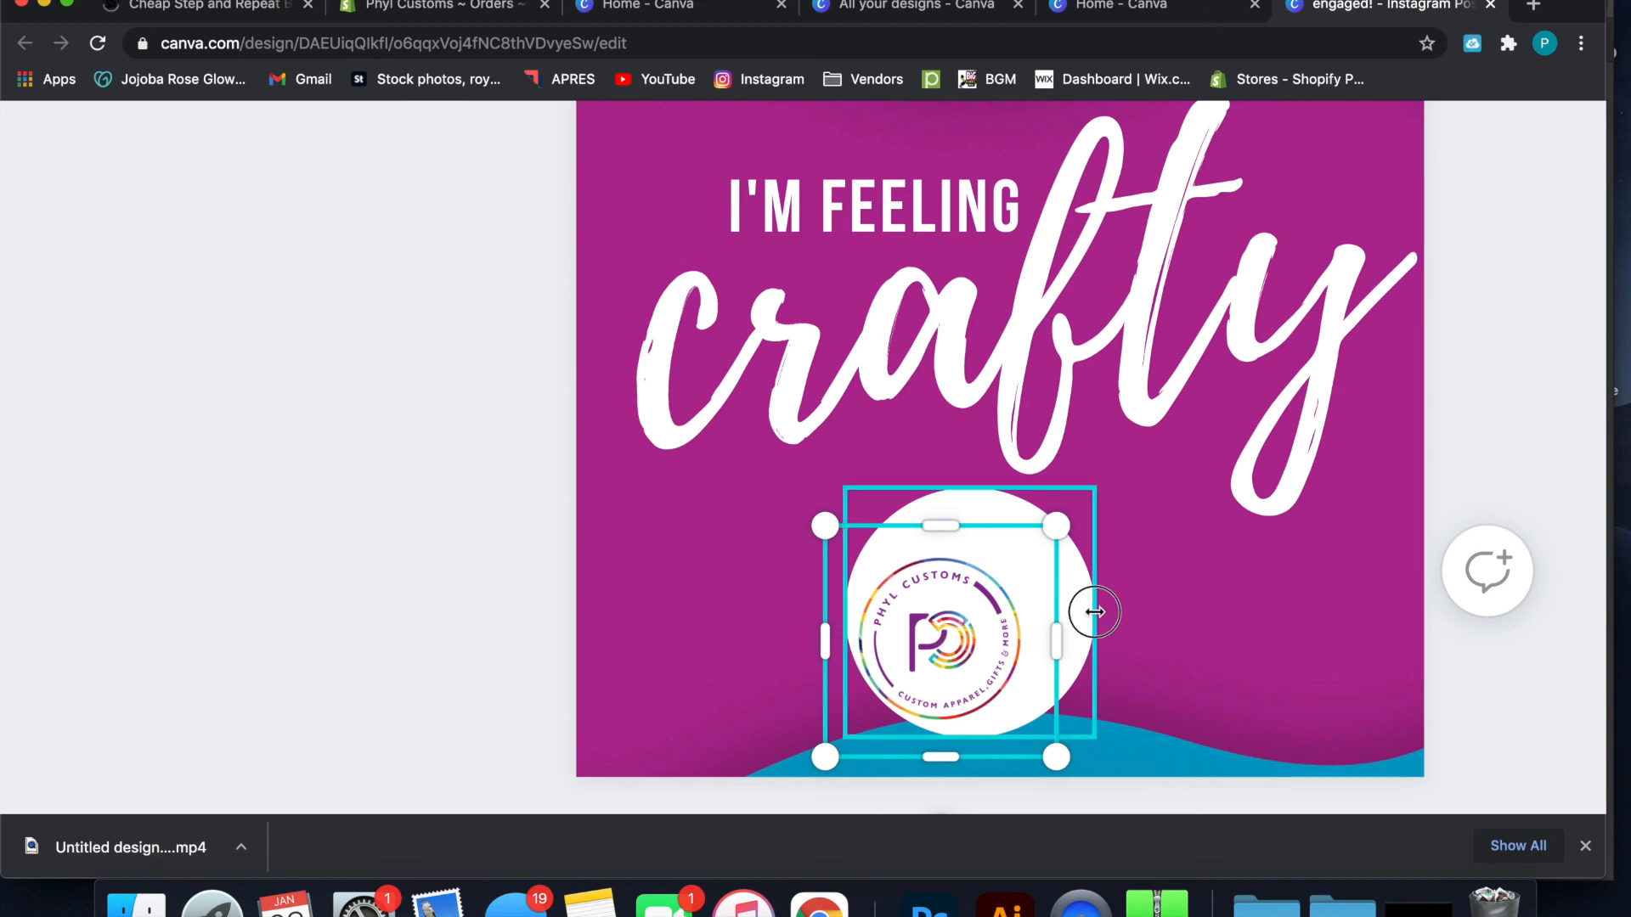
# Shrink the white circle to a thin margin around the logo and nudge it right until it is centered behind it
pyautogui.click(1087, 611)
pyautogui.moveTo(1097, 485); pyautogui.dragTo(1020, 560)
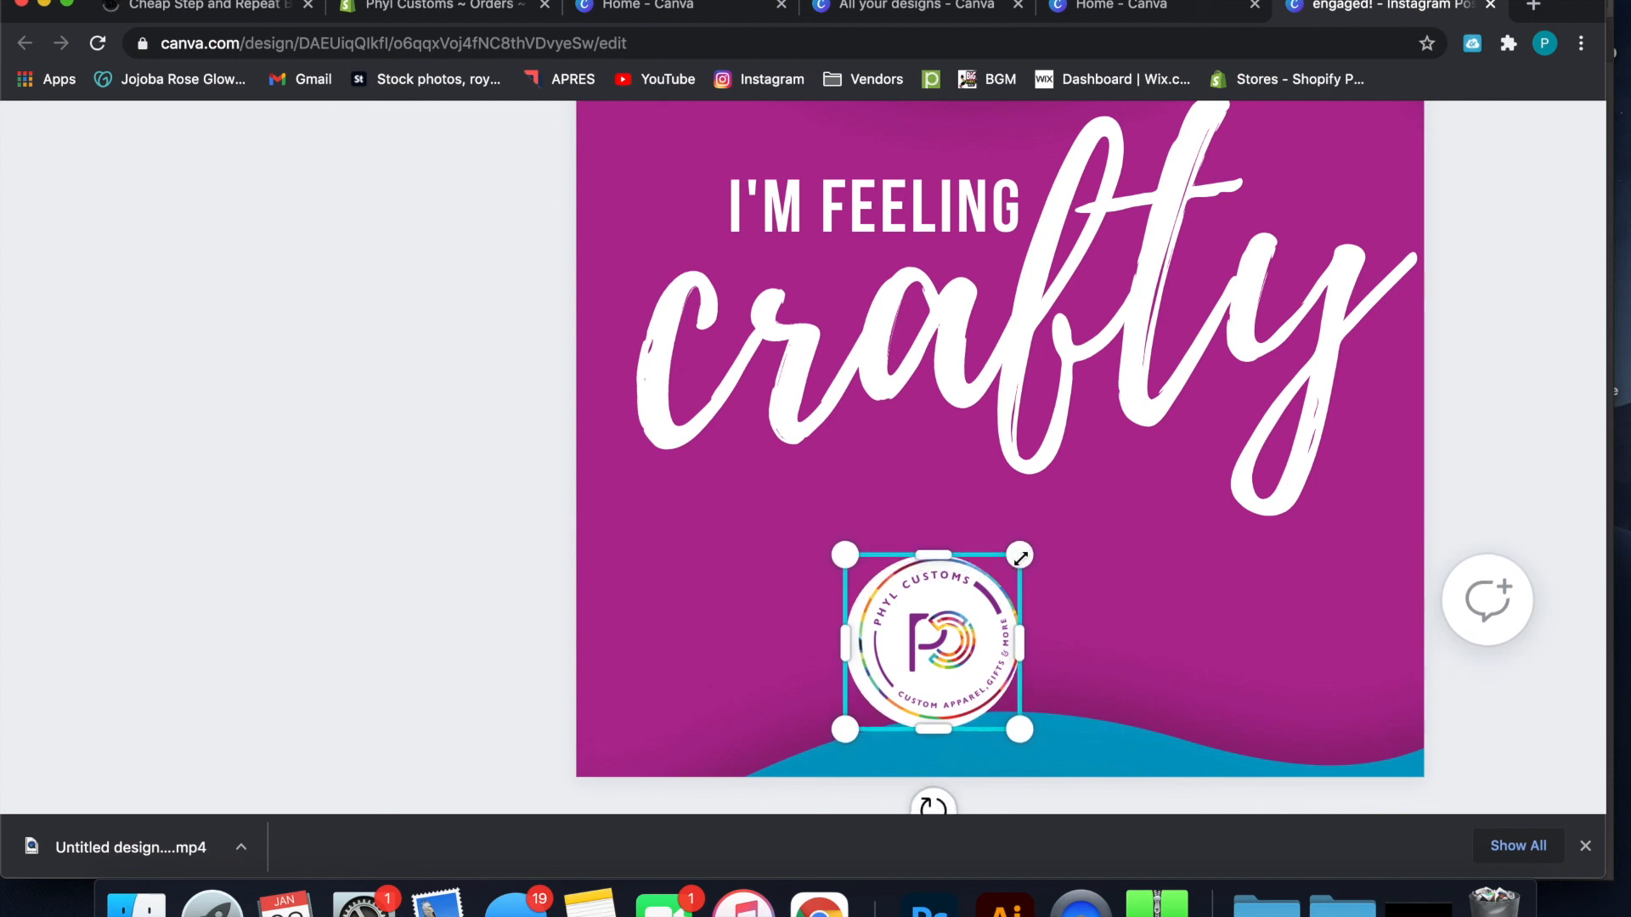
pyautogui.press('Right')
pyautogui.press('Right')
pyautogui.press('Right')
pyautogui.press('Right')
pyautogui.press('Right')
pyautogui.press('Right')
pyautogui.press('Right')
pyautogui.press('Right')
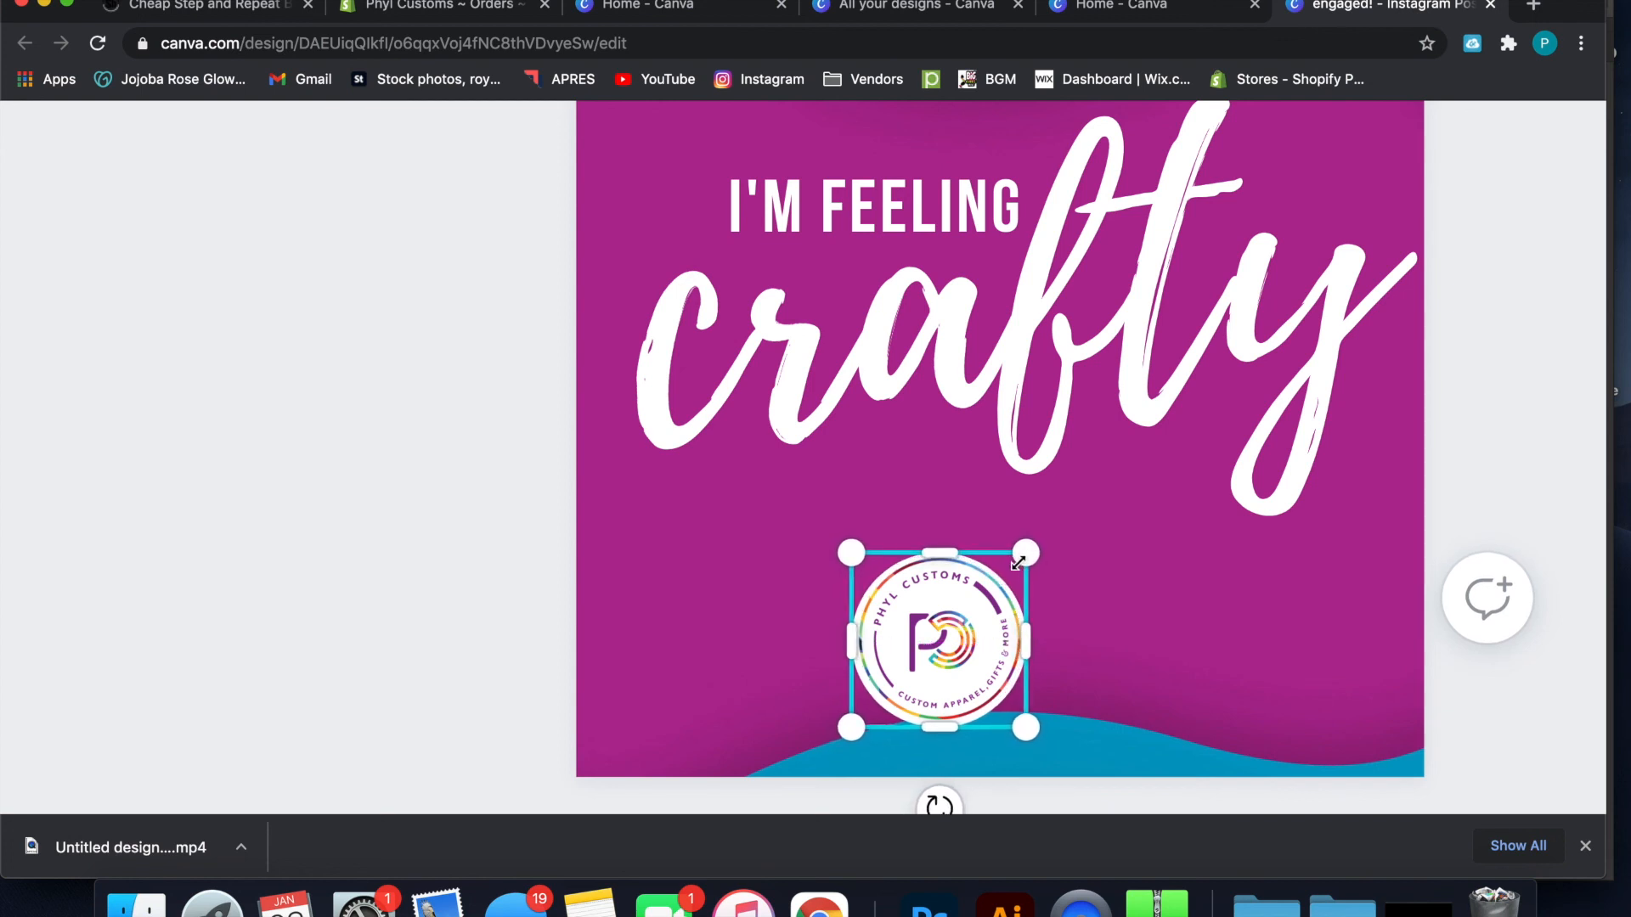
# Move the logo and its white circle together to the horizontal center of the design, between "crafty" and the blue wave
pyautogui.moveTo(951, 637); pyautogui.dragTo(1017, 597)
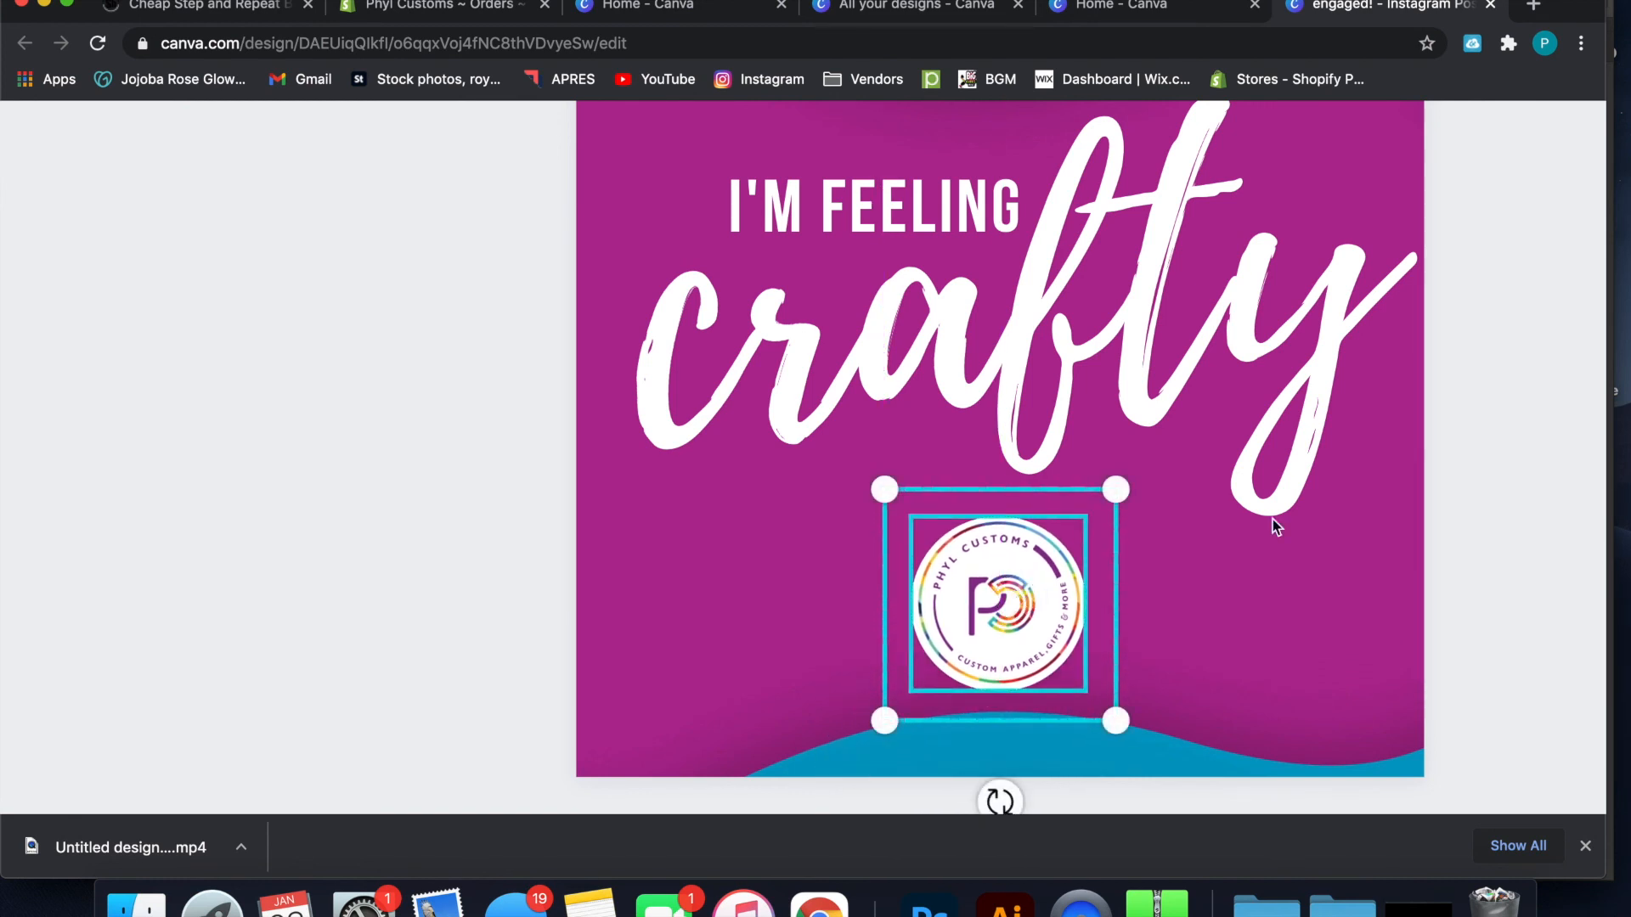
pyautogui.click(1467, 485)
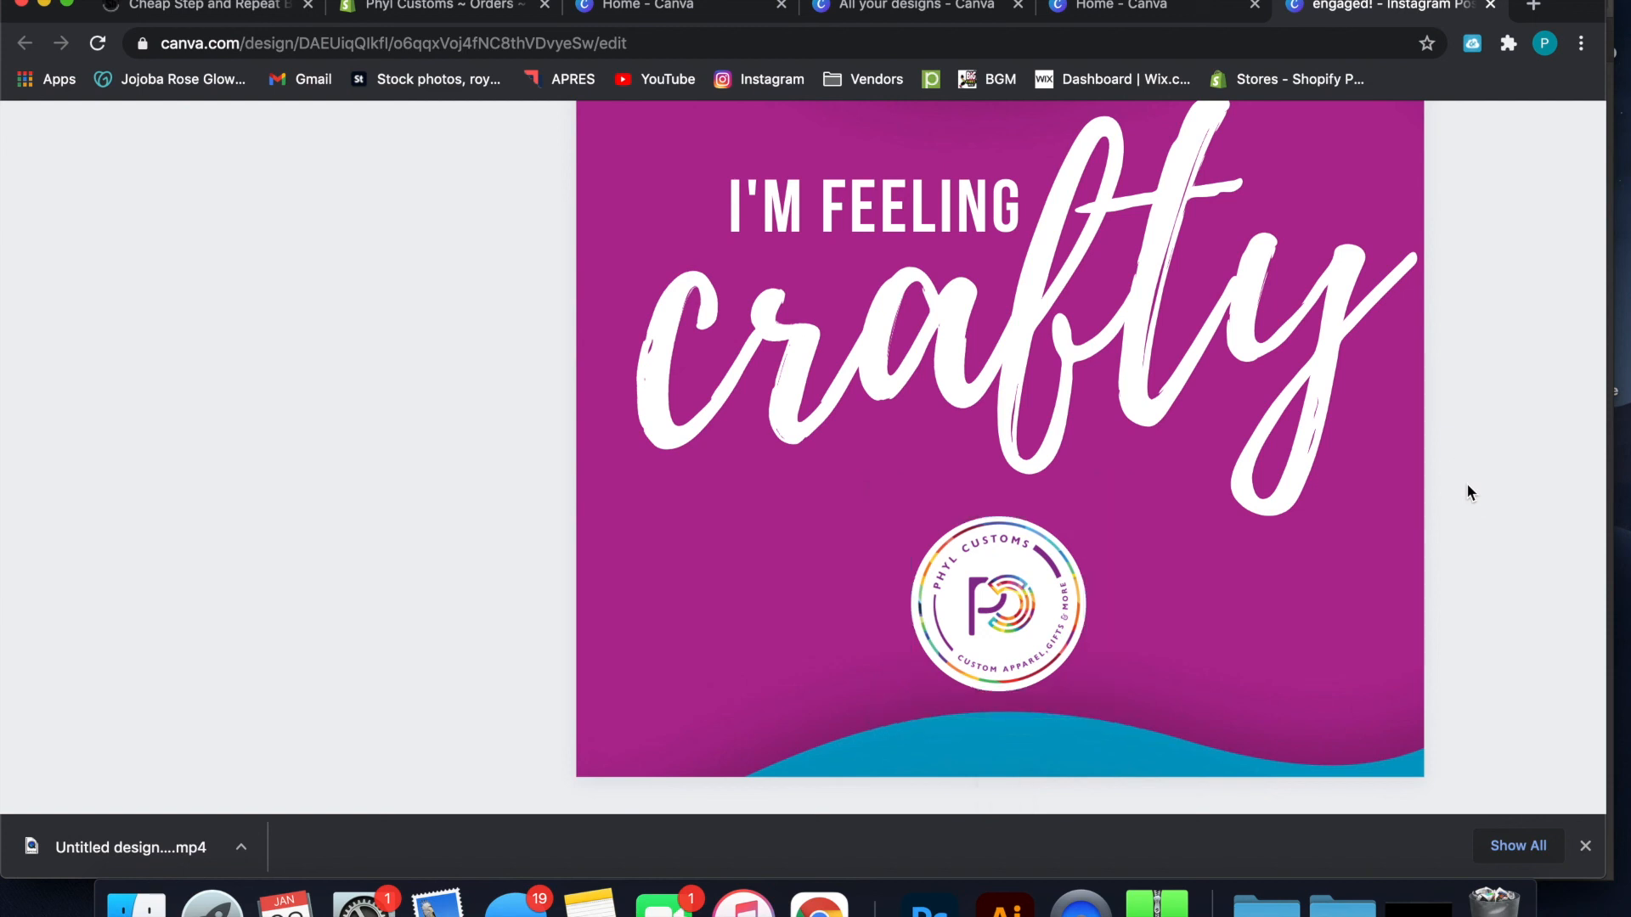
pyautogui.scroll(-5, 1352, 544)
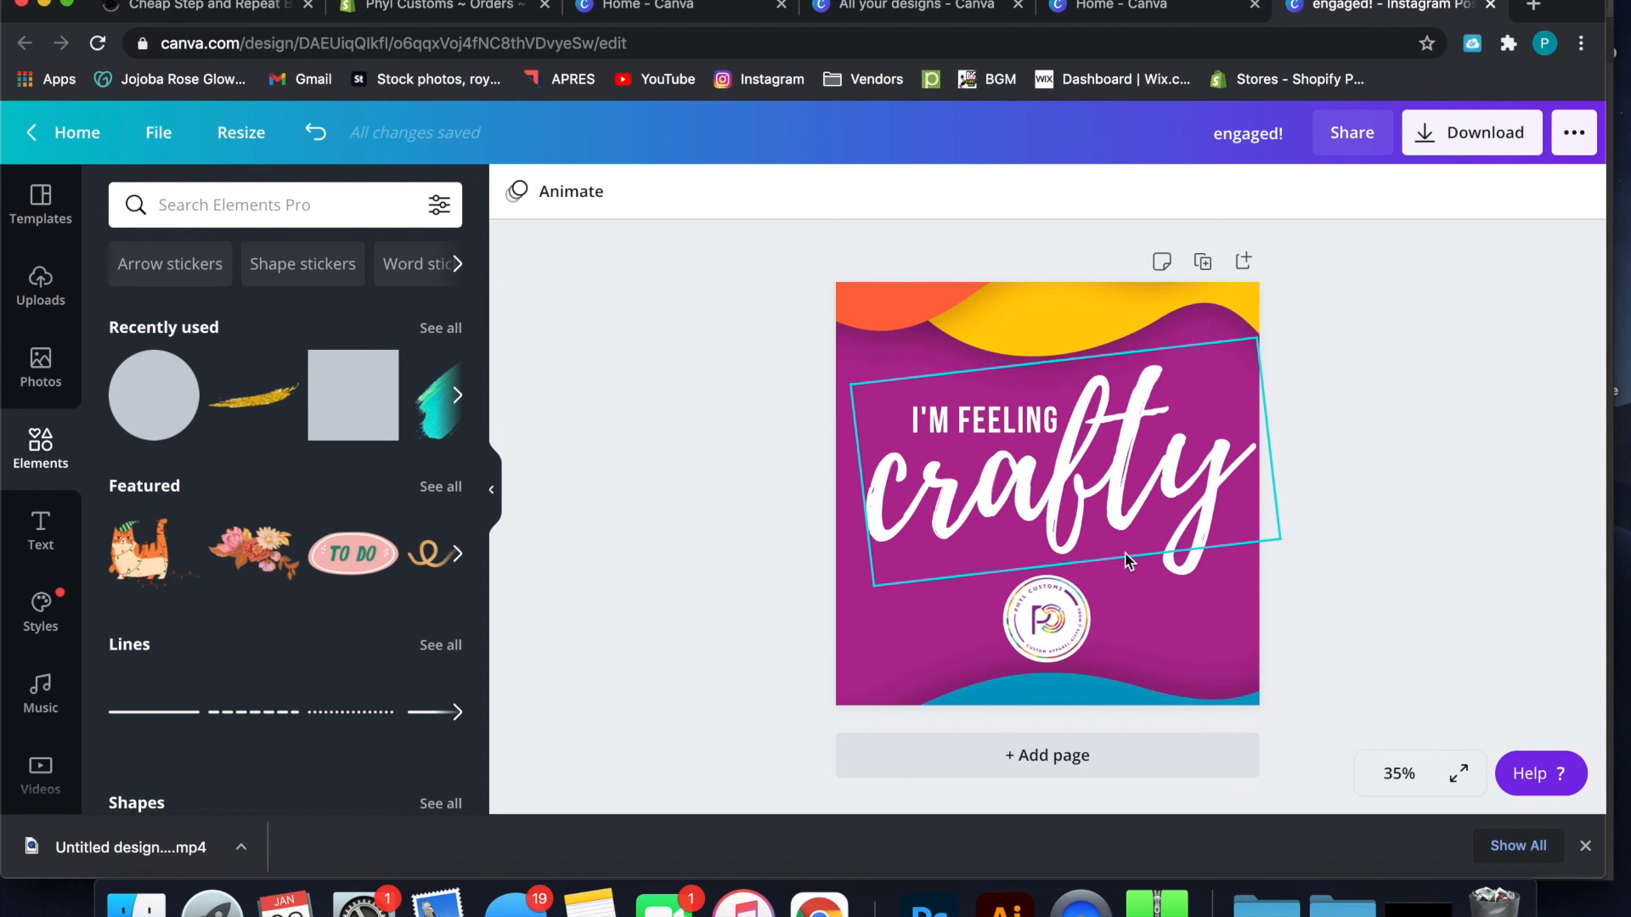
pyautogui.click(1069, 626)
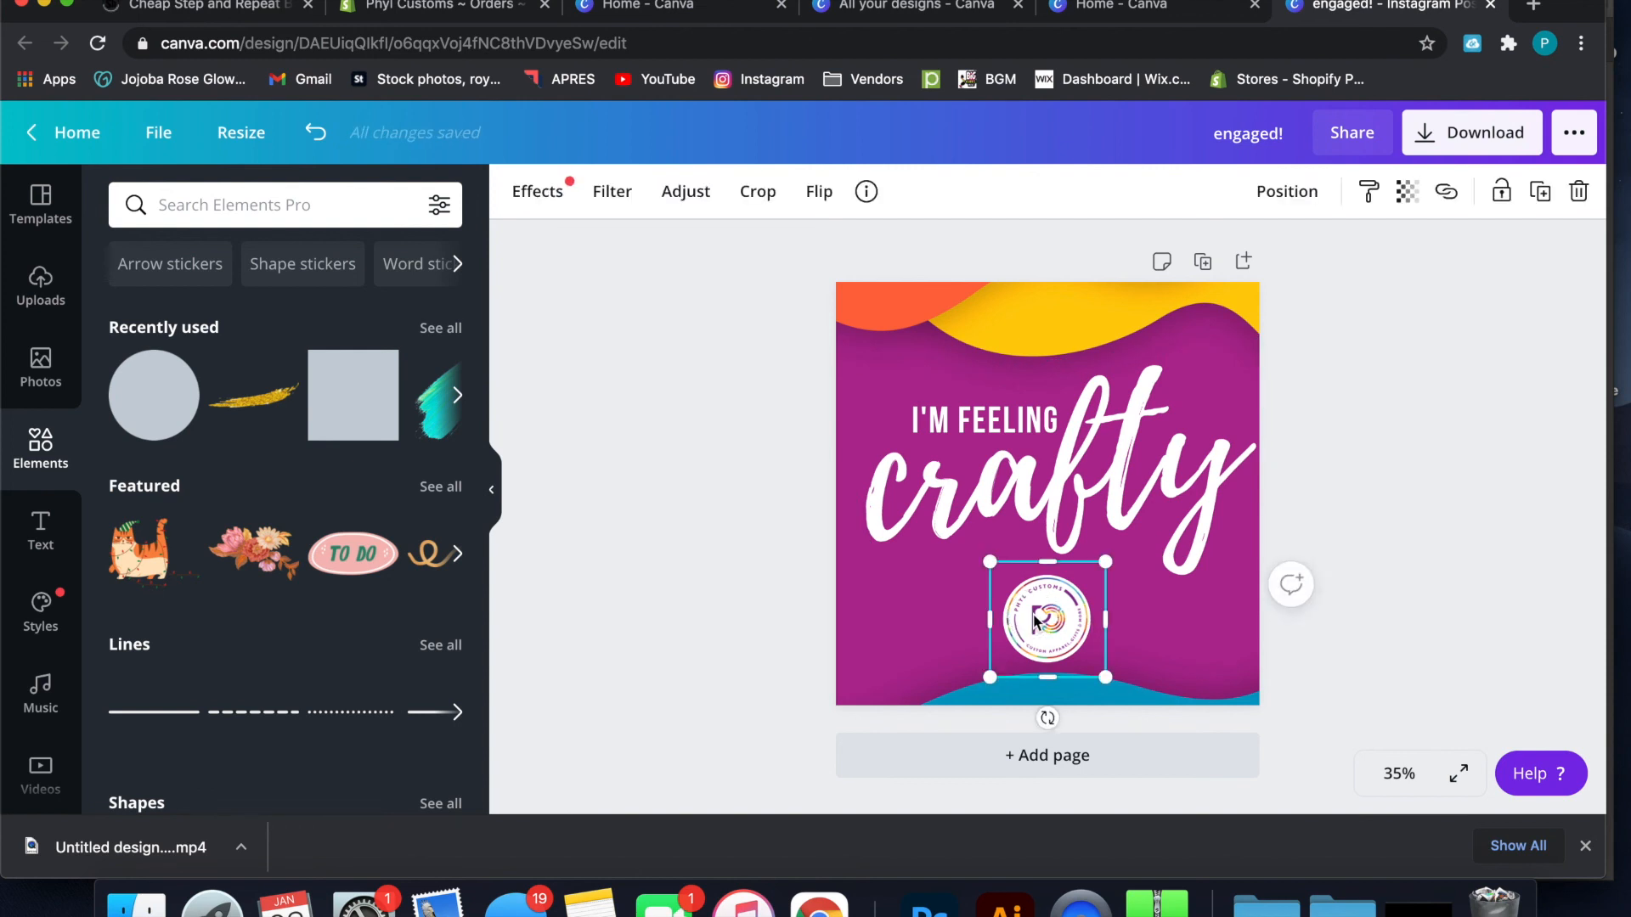
pyautogui.press('Escape')
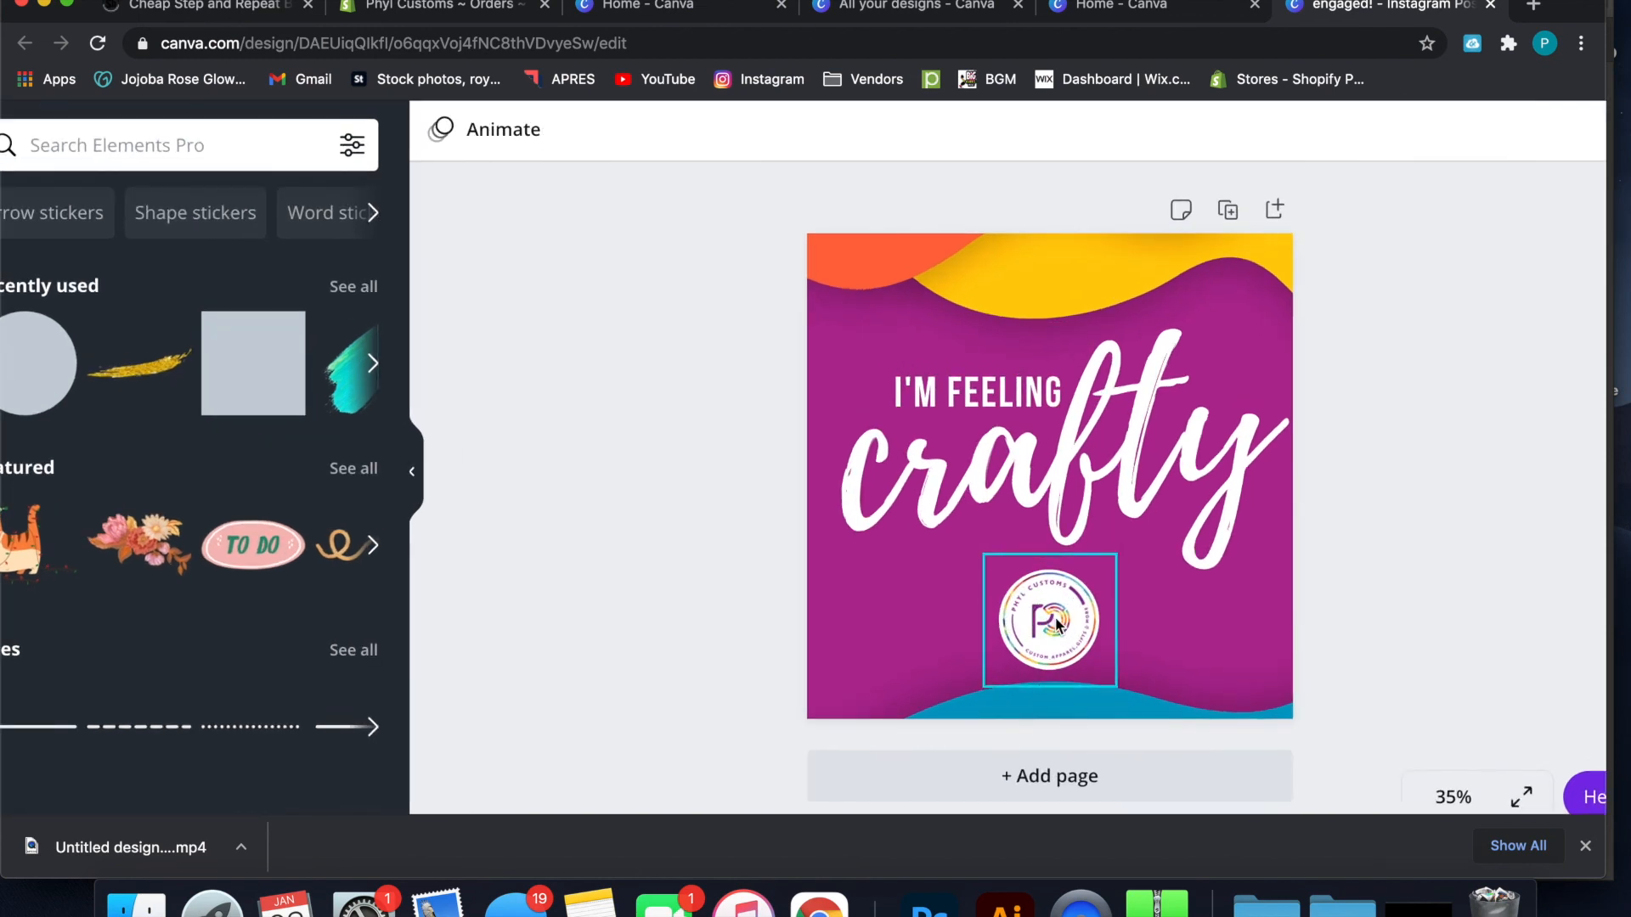
pyautogui.hscroll(2, 1062, 619)
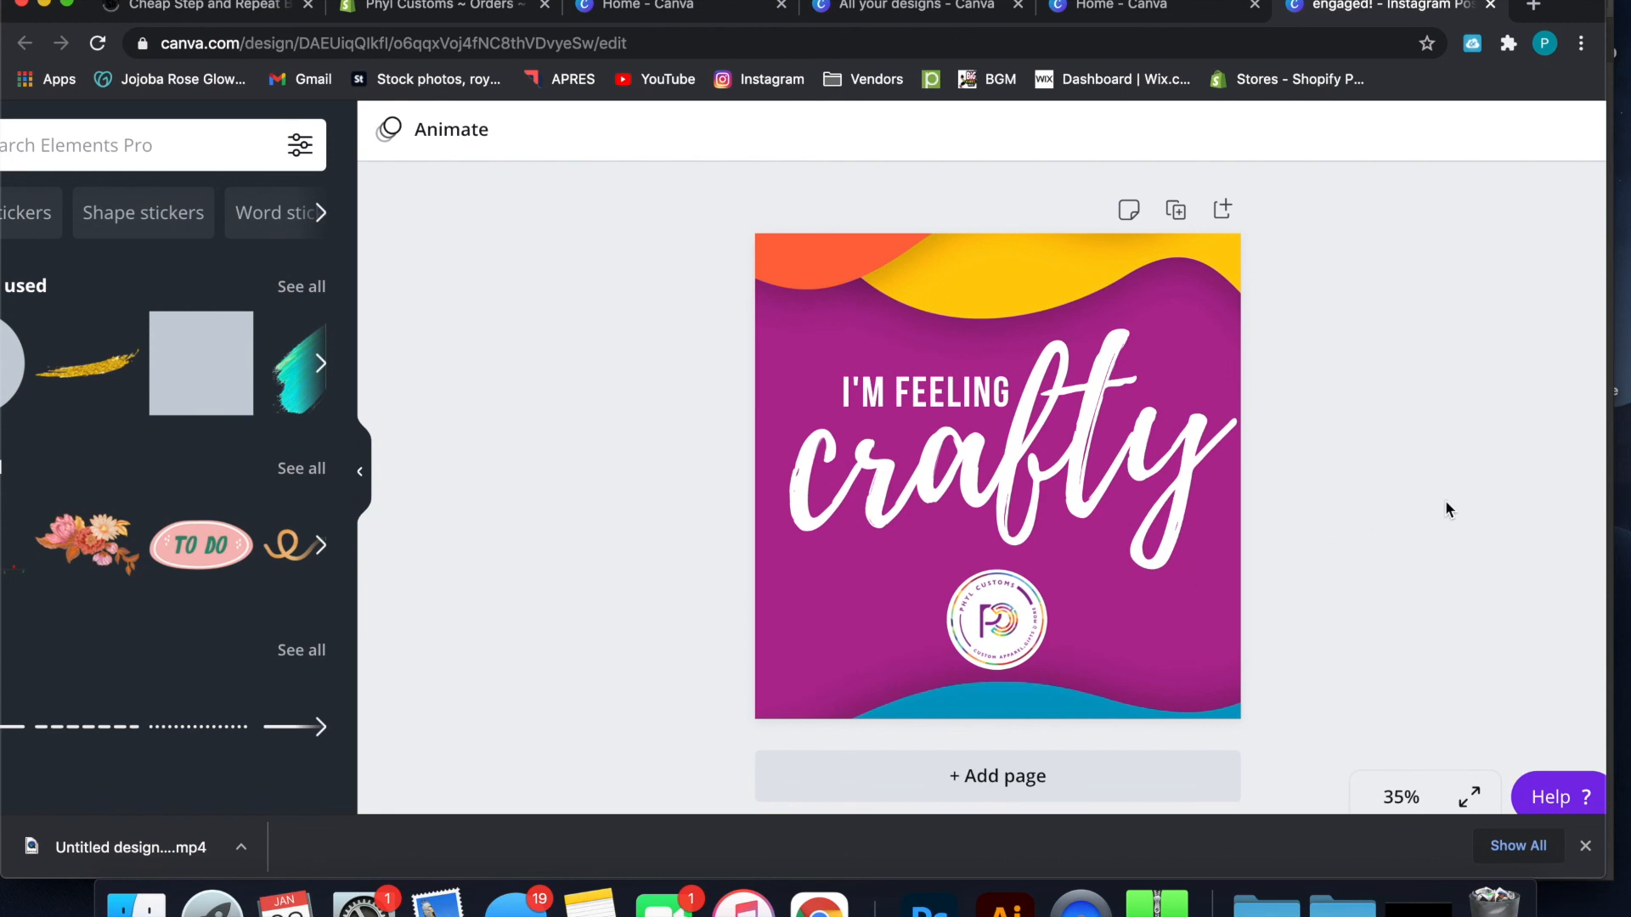
pyautogui.scroll(-5, 1445, 499)
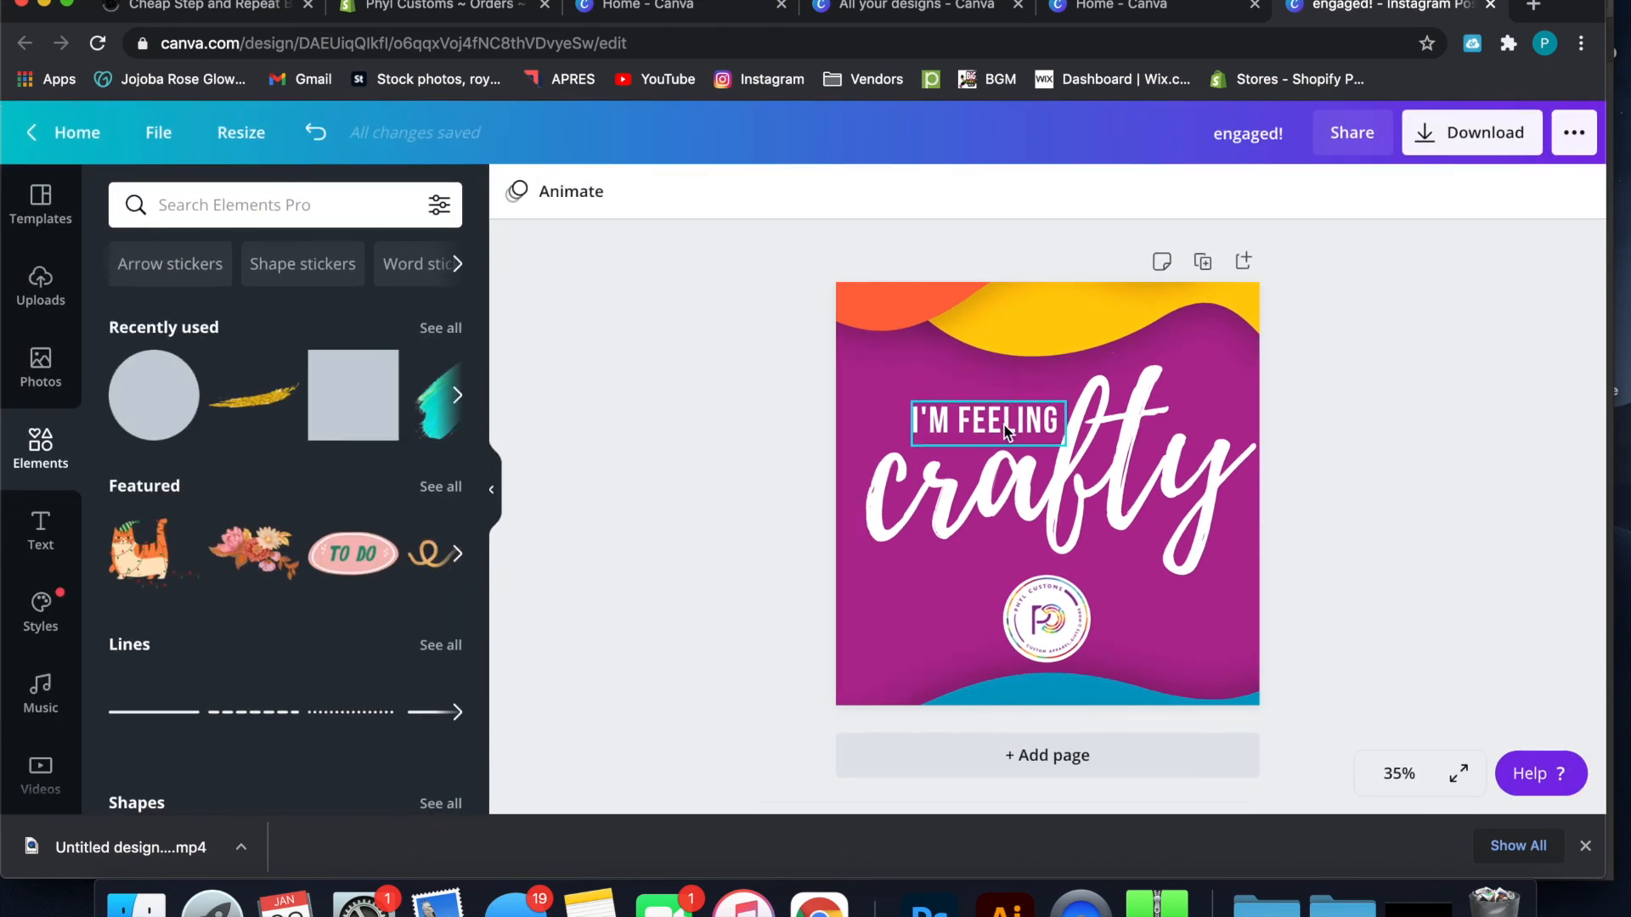
# Copy and paste the "I'M FEELING" text, placing the copy at font size 54.8 to the left of the logo
pyautogui.click(1008, 432)
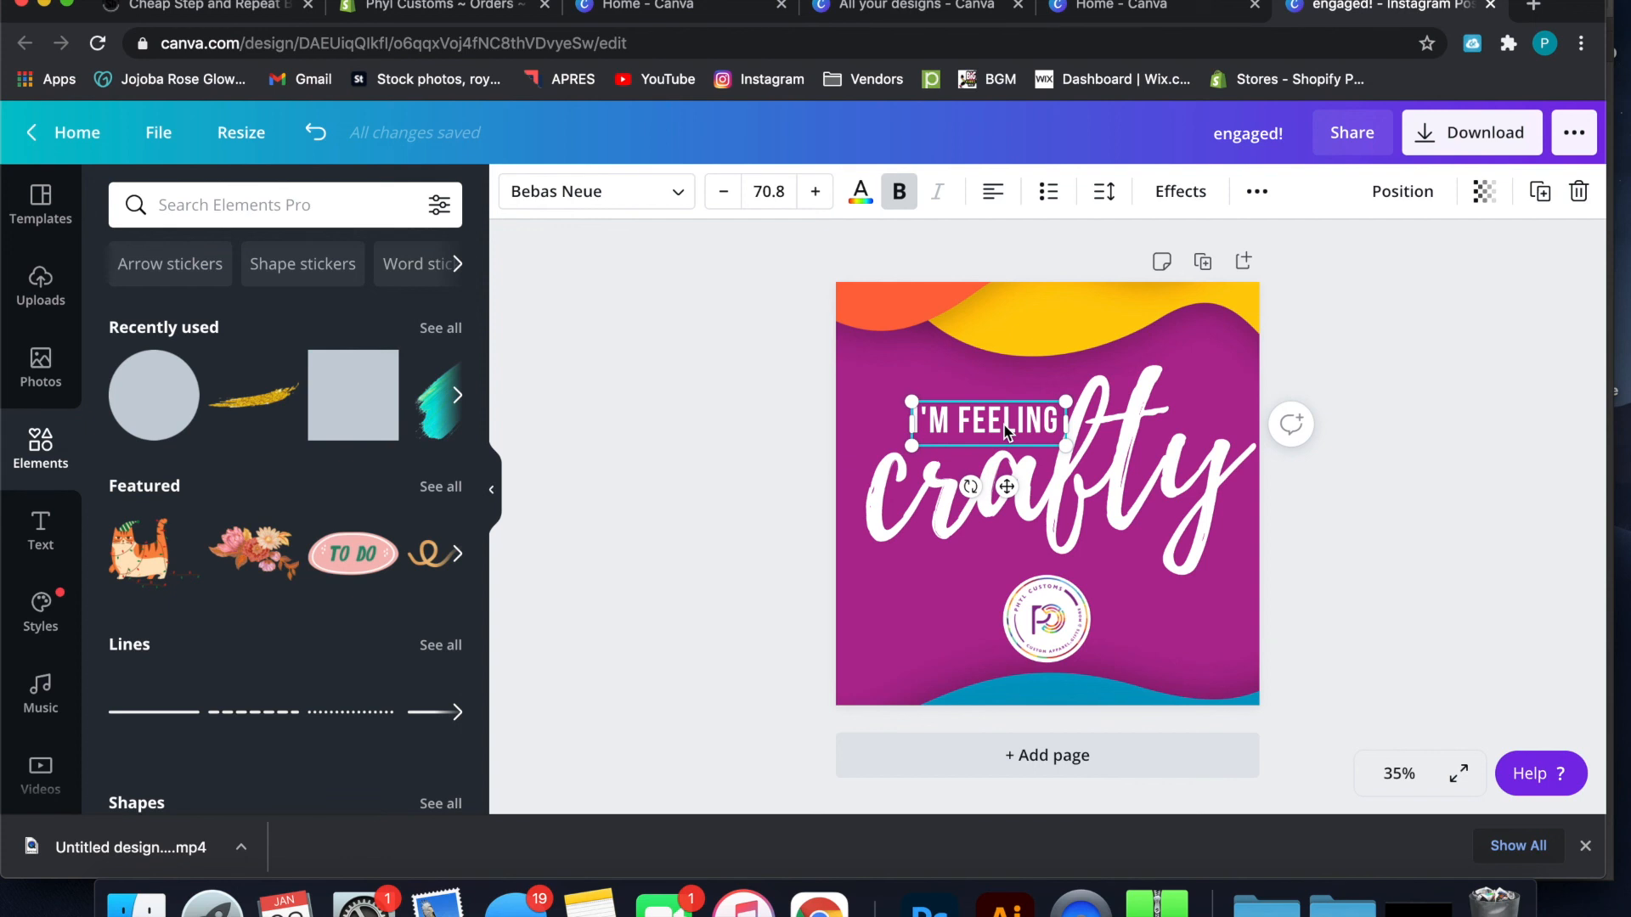
pyautogui.rightClick(1008, 432)
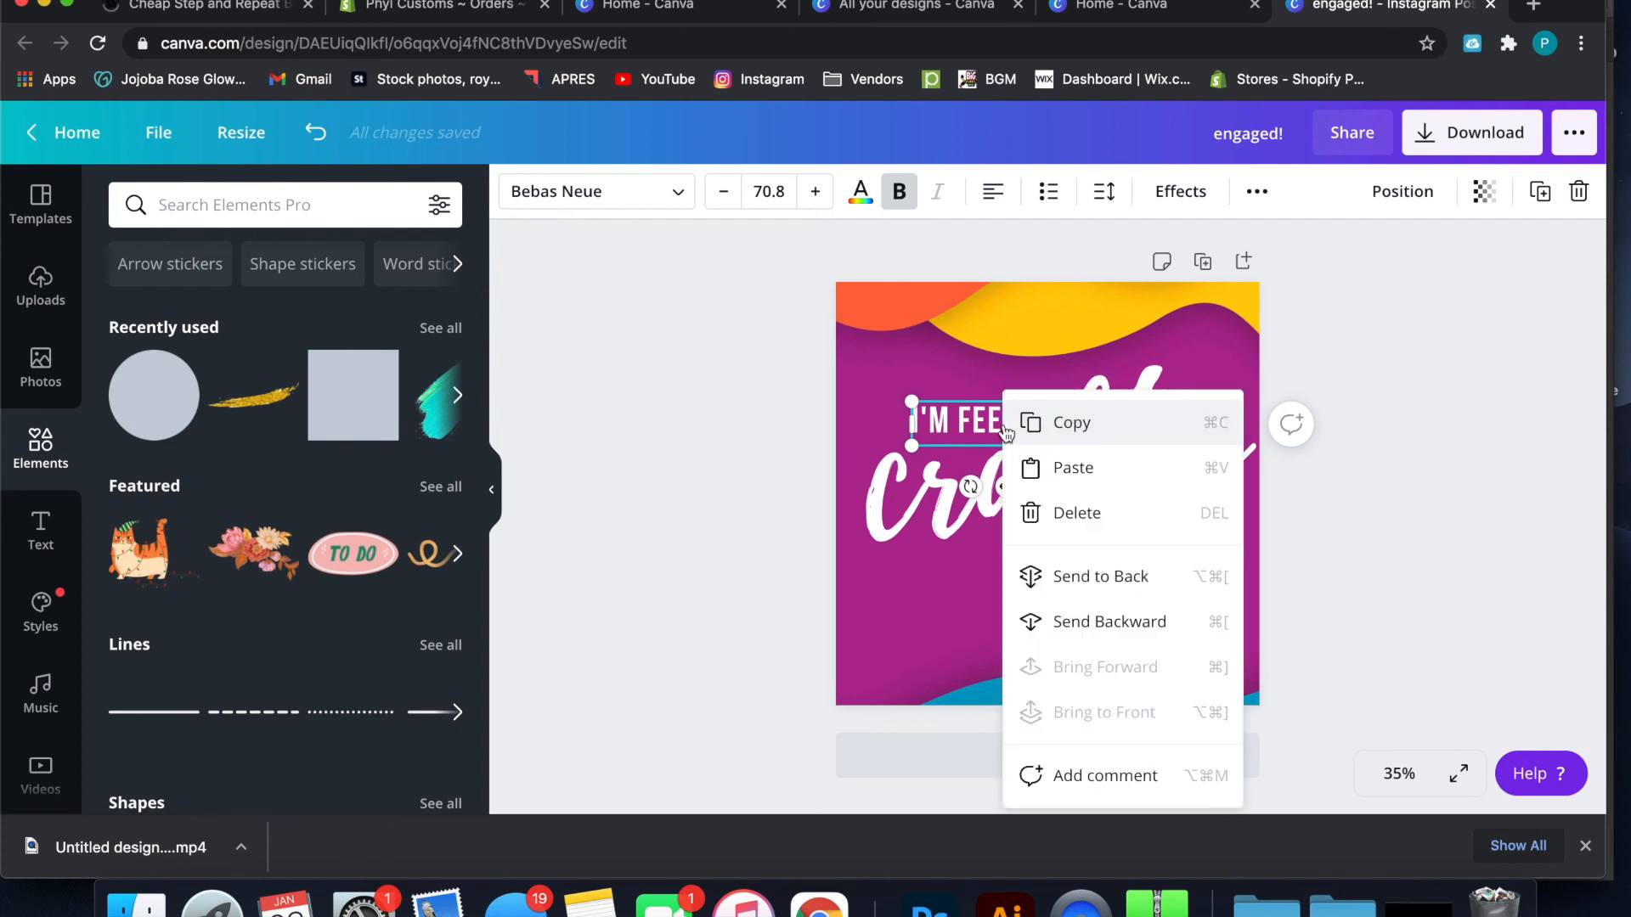
pyautogui.click(1034, 429)
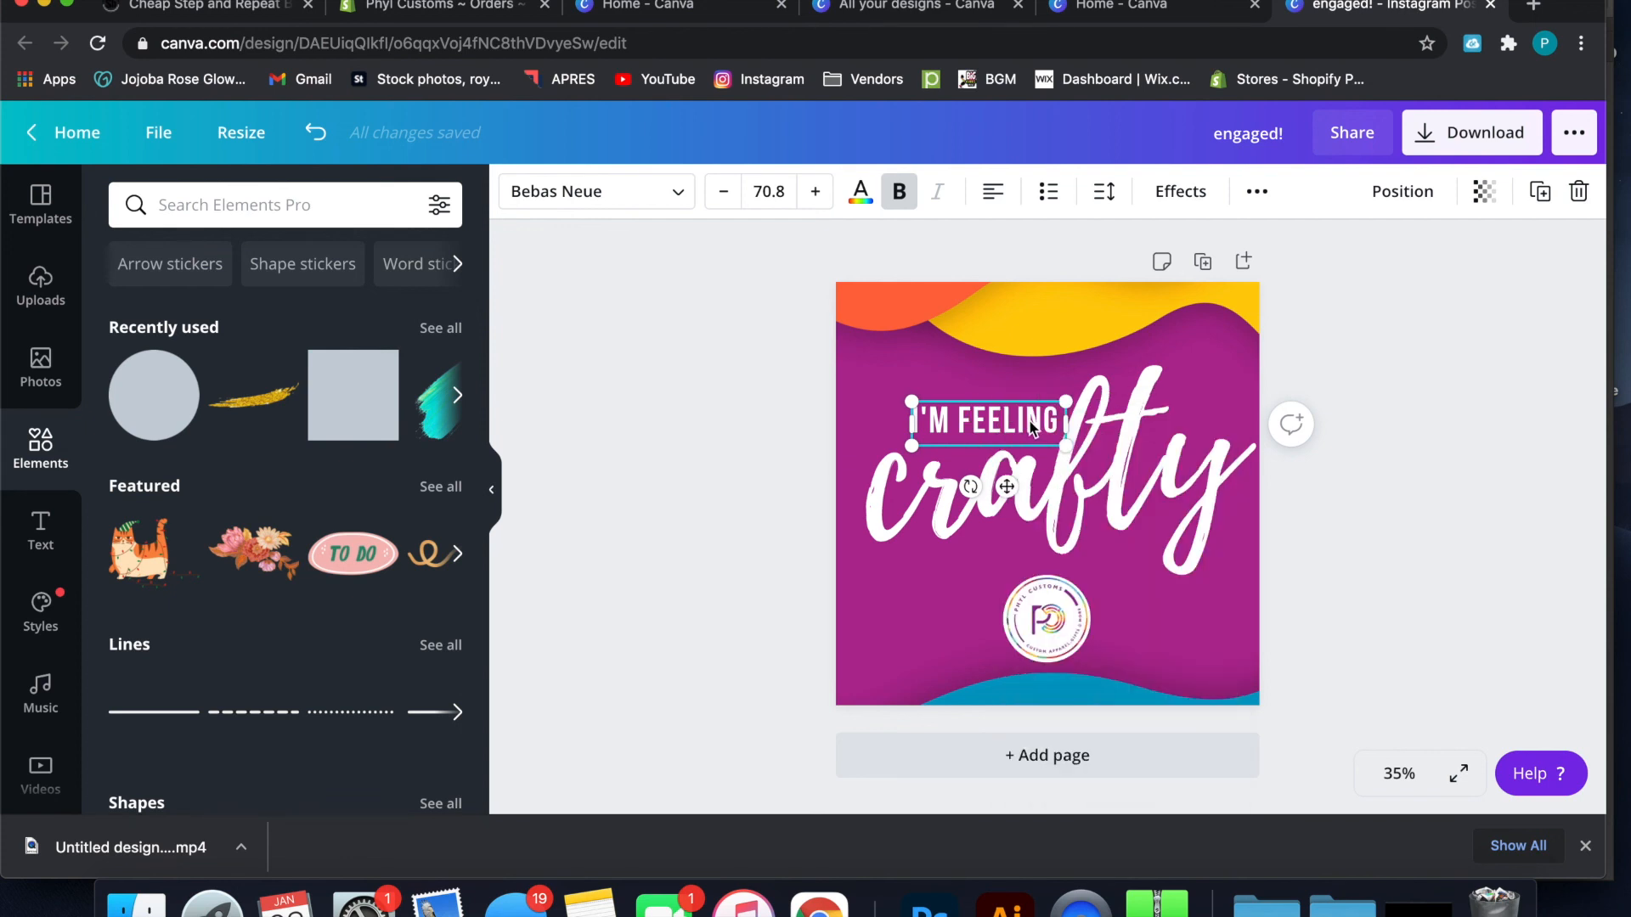
pyautogui.rightClick(1030, 428)
pyautogui.click(1063, 472)
pyautogui.moveTo(1047, 446); pyautogui.dragTo(945, 636)
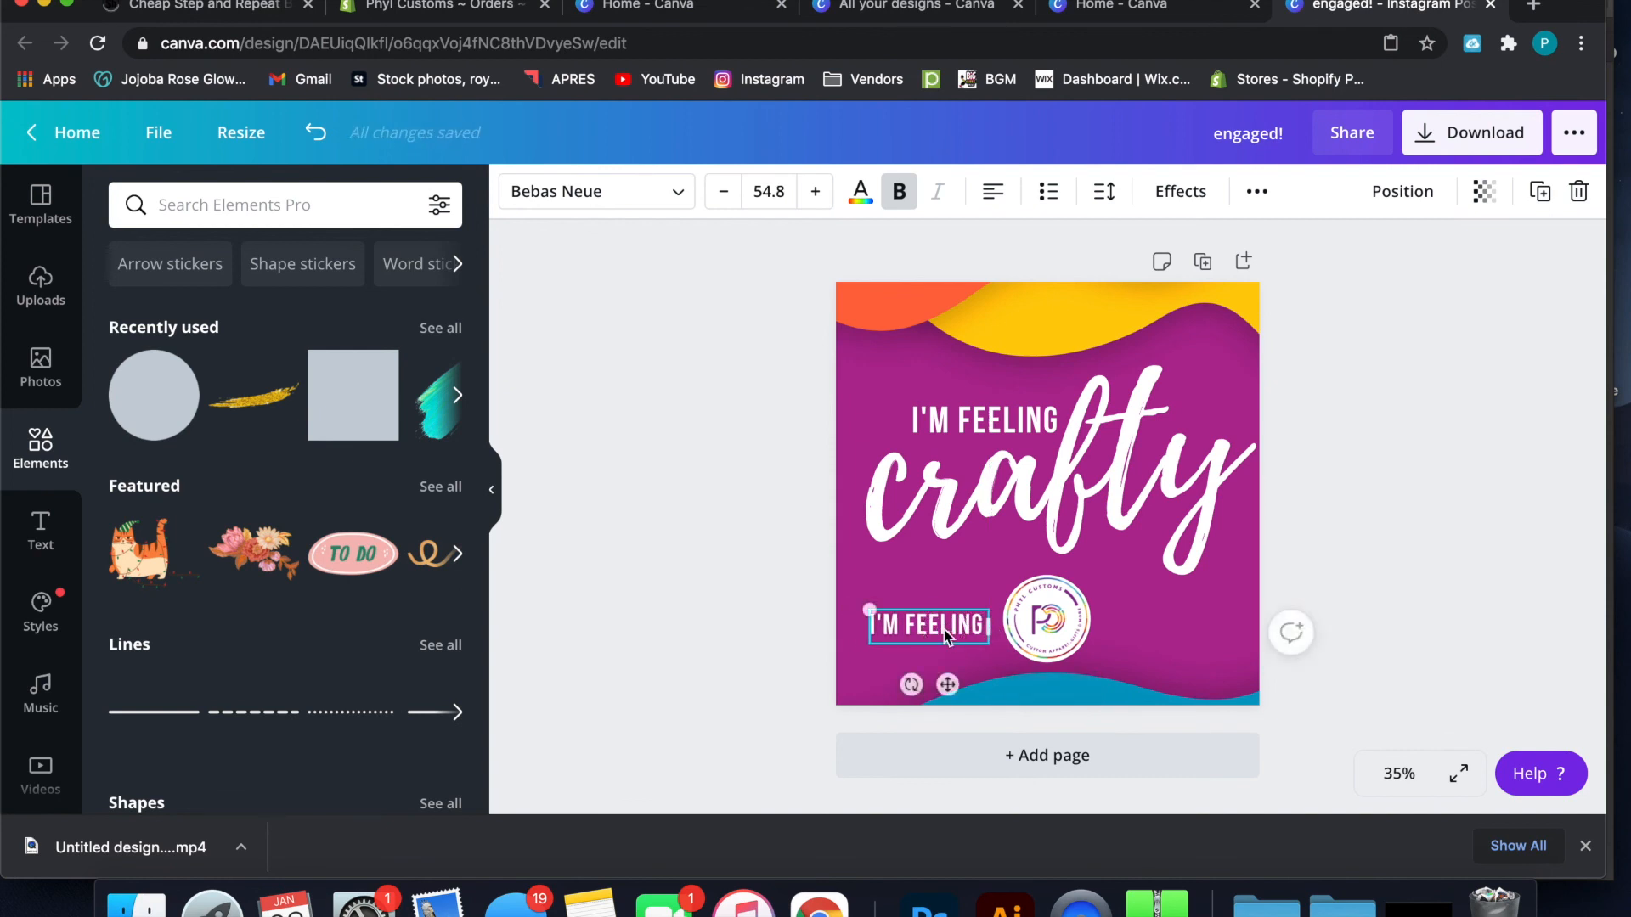
# Replace the copied text beside the logo with "PHYLCUSTOMS.COM"
pyautogui.doubleClick(944, 629)
pyautogui.write('PHYLCUS')
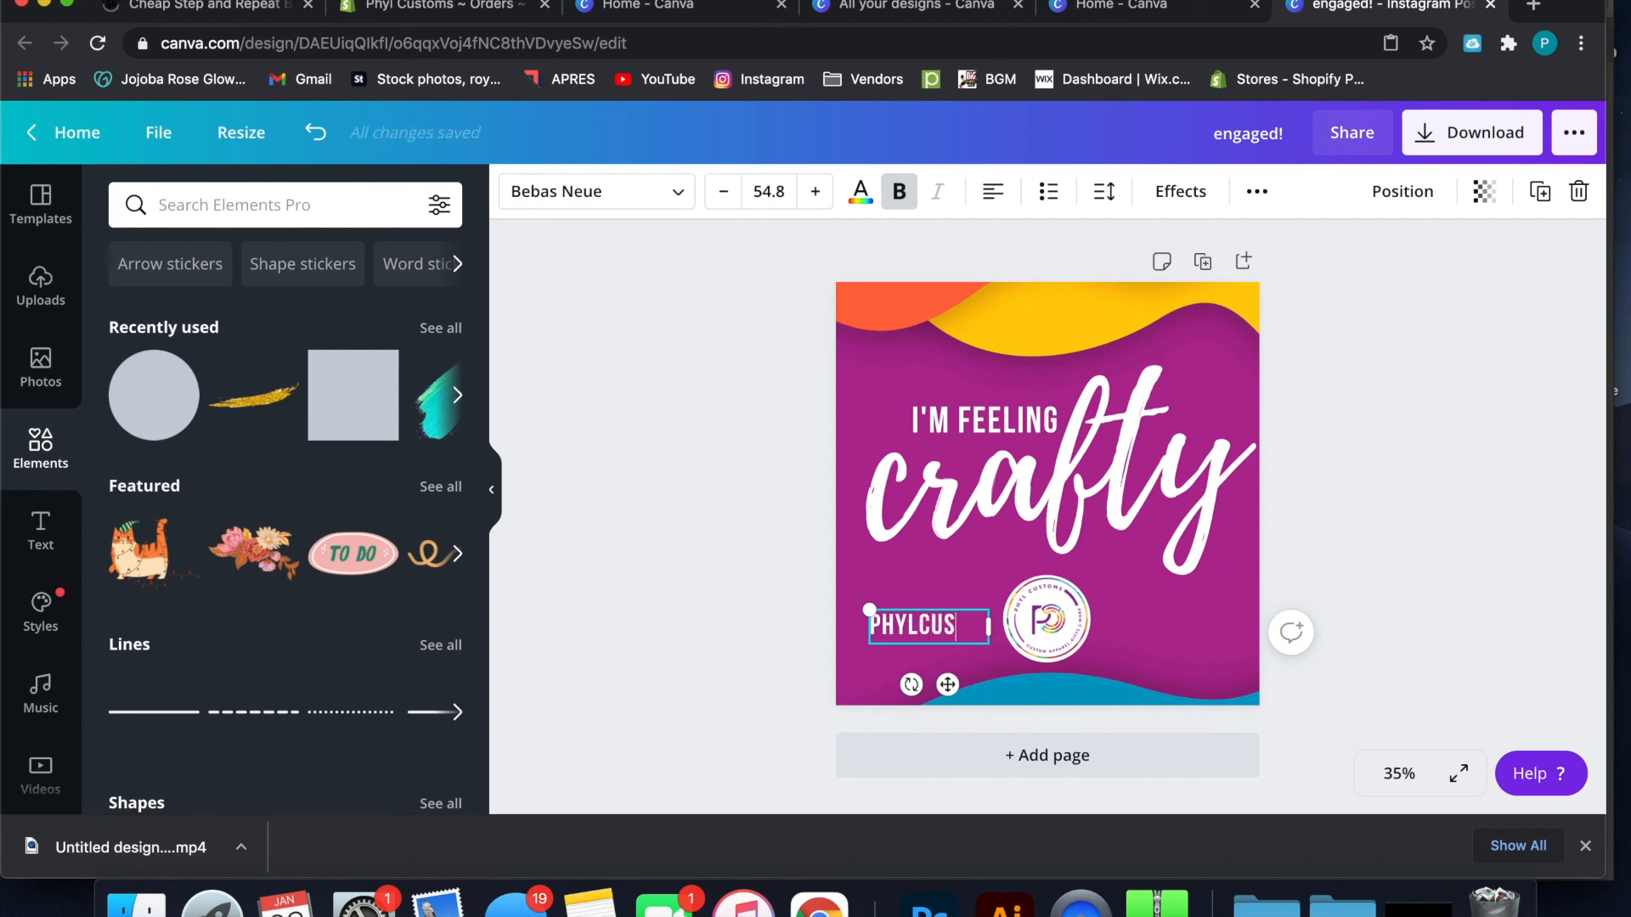
pyautogui.write('TOMS.COM')
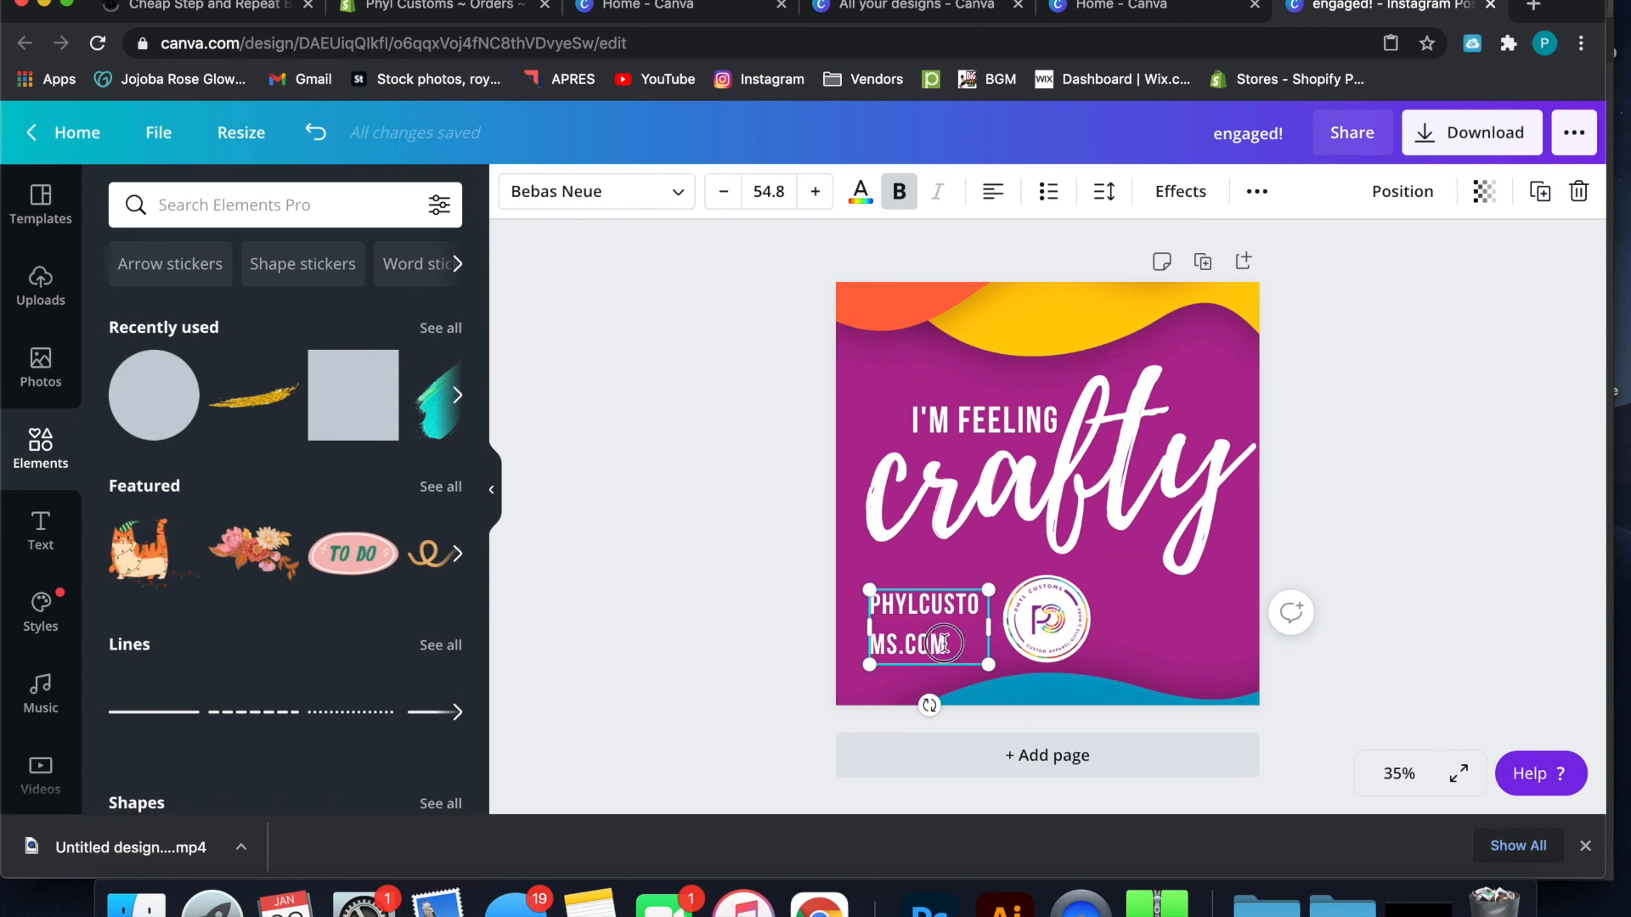
# Set the website text's letter spacing to 213 and widen its text box so the address fits on one line
pyautogui.moveTo(947, 648); pyautogui.dragTo(874, 599)
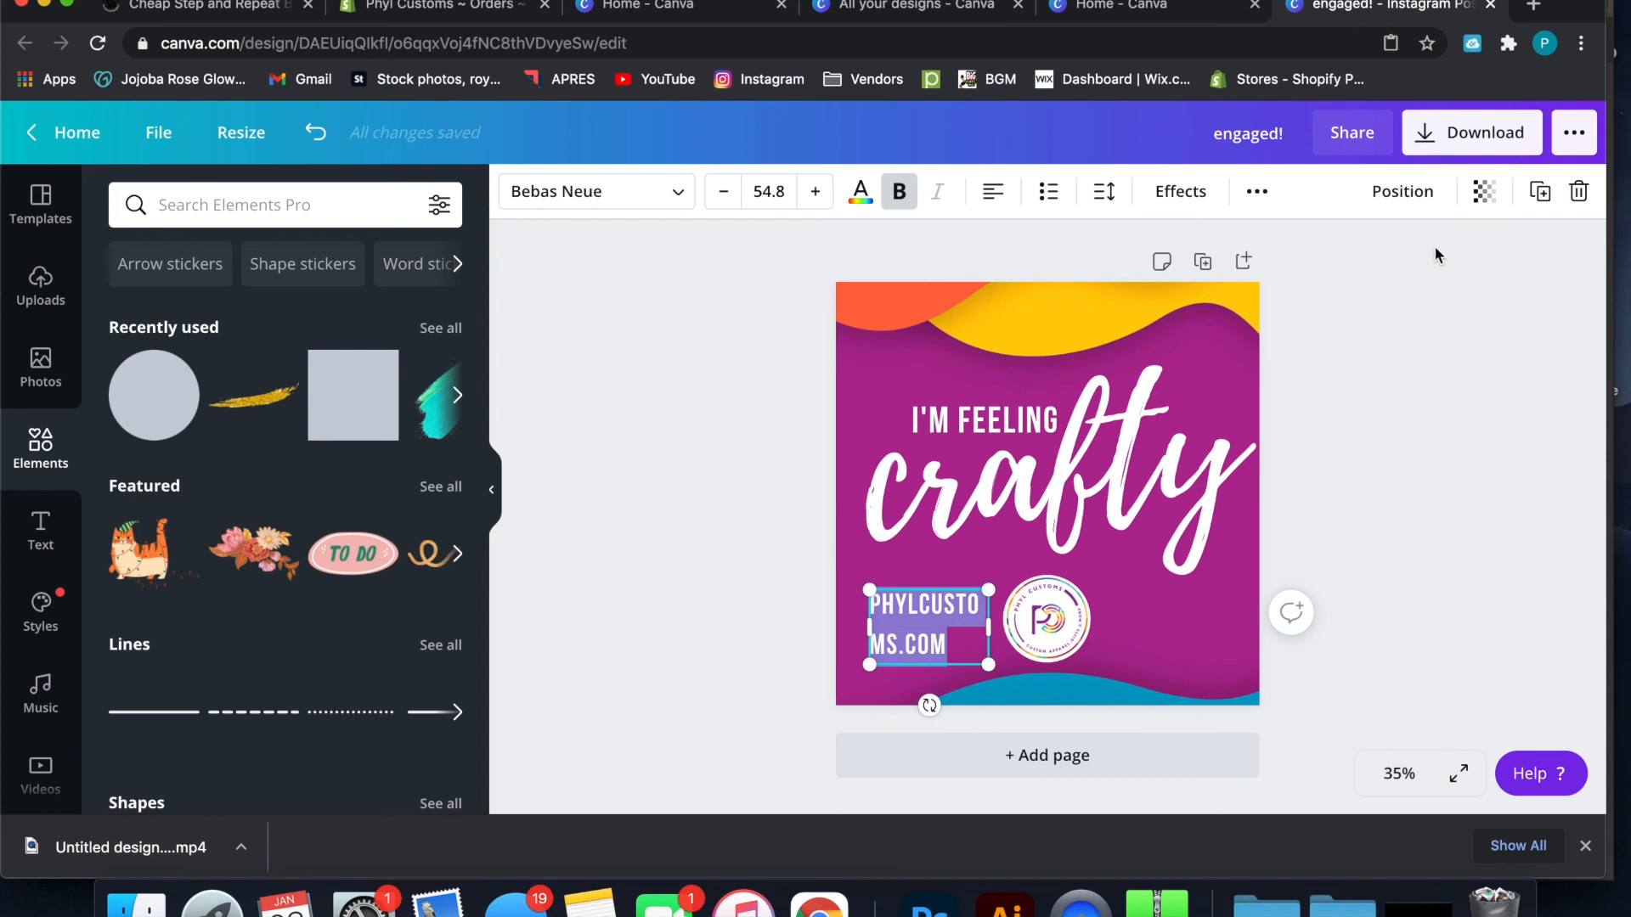
pyautogui.click(1107, 194)
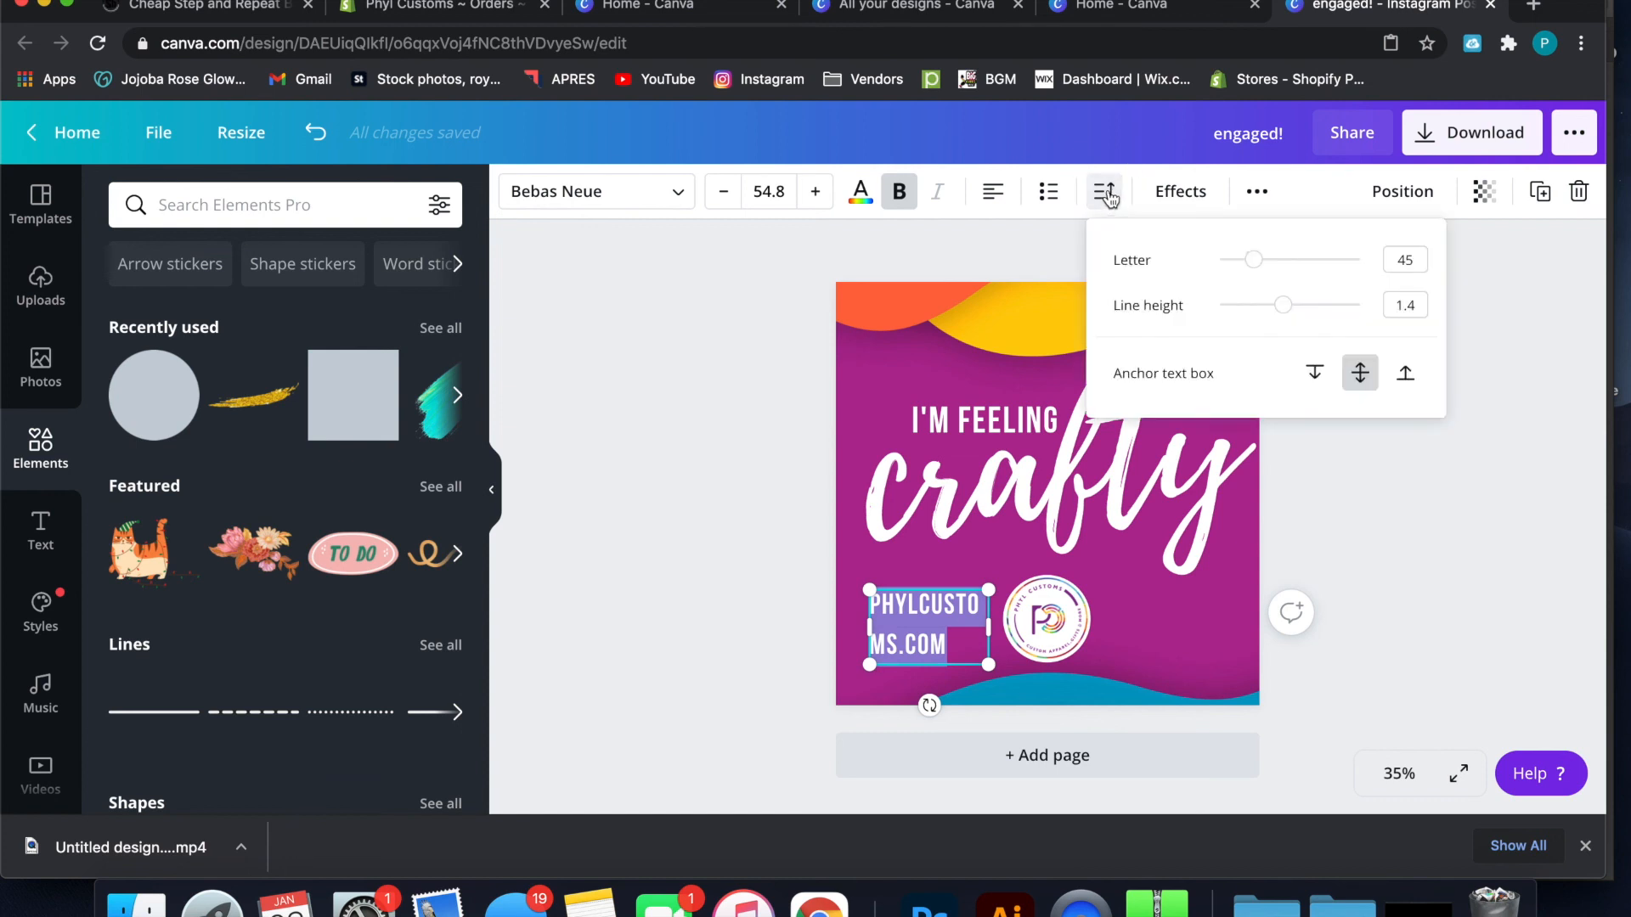
pyautogui.moveTo(1254, 271); pyautogui.dragTo(1286, 269)
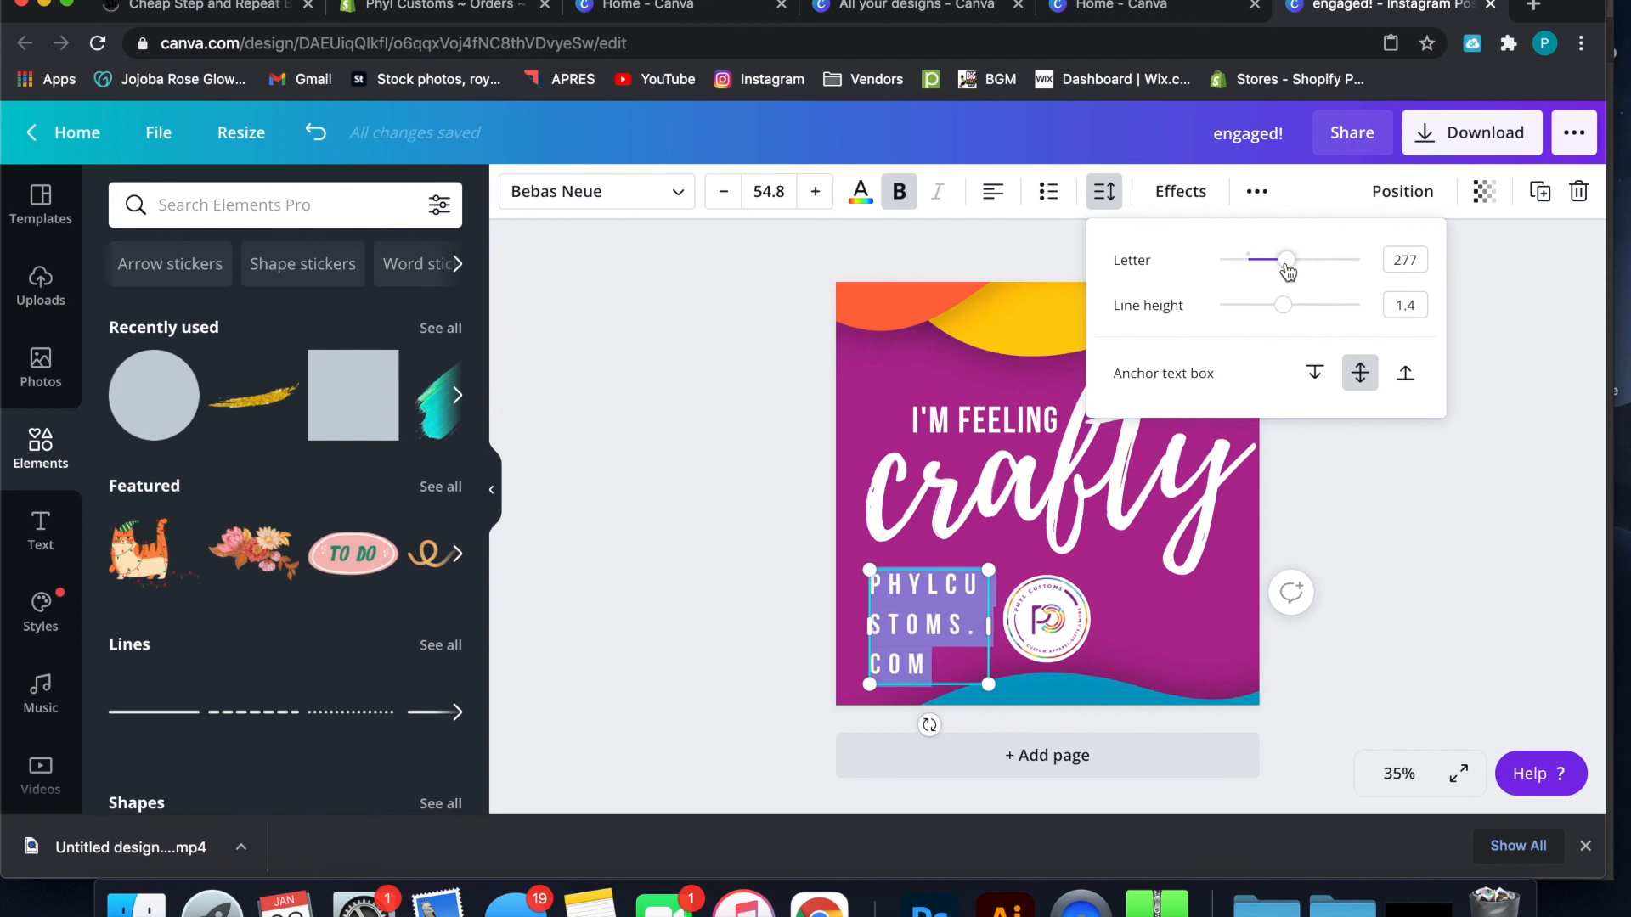
pyautogui.moveTo(992, 623); pyautogui.dragTo(1195, 605)
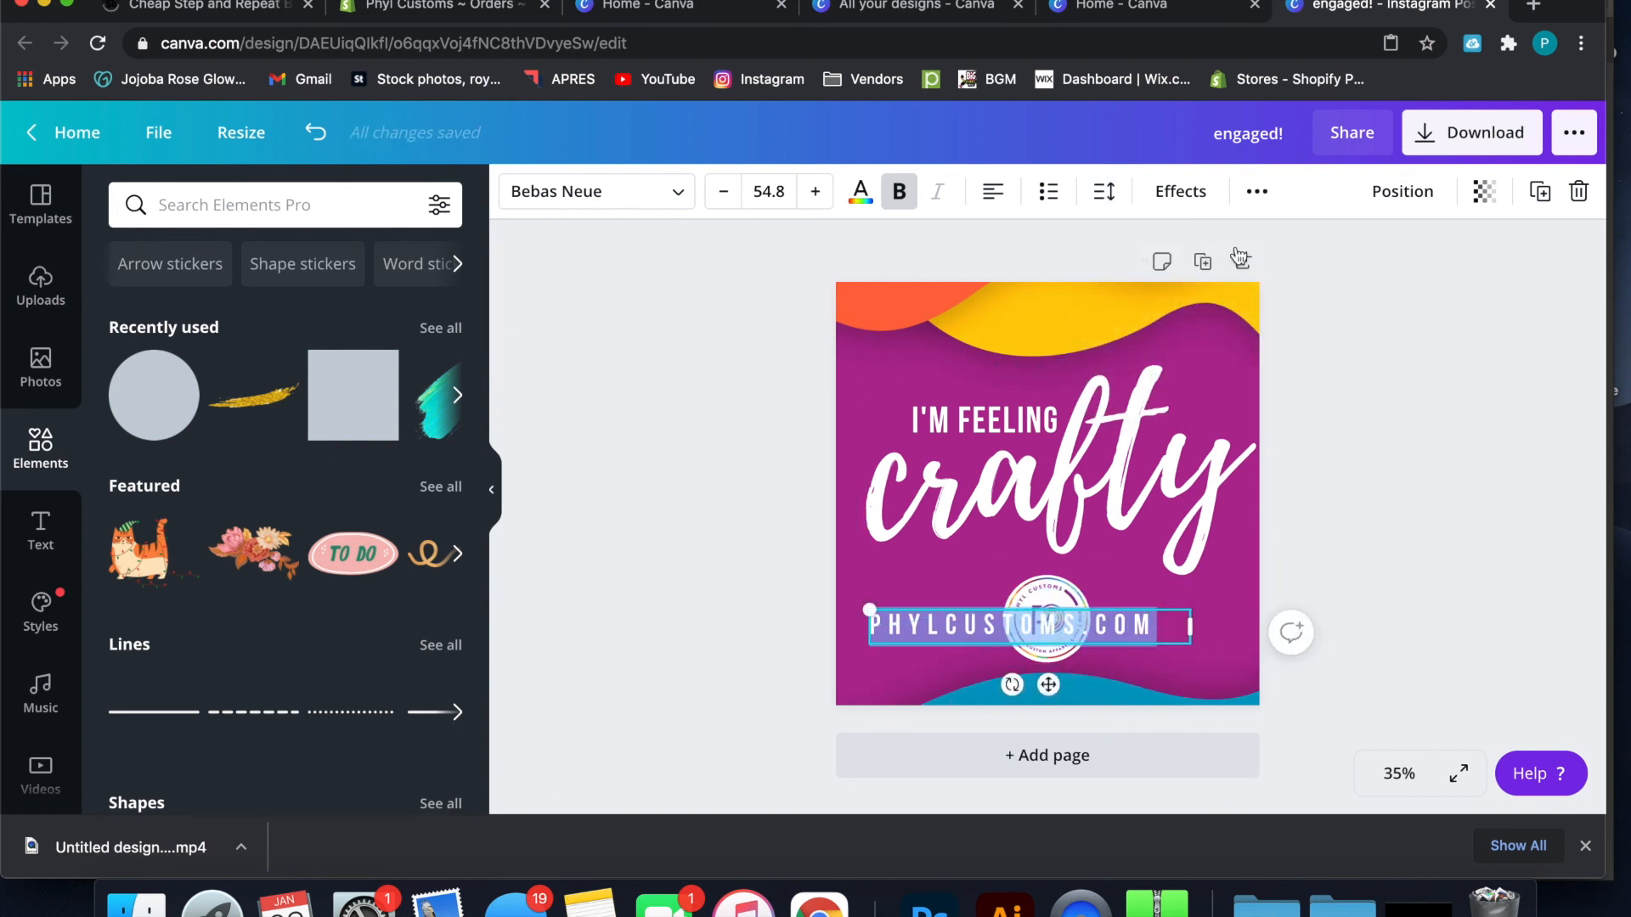
pyautogui.click(1103, 191)
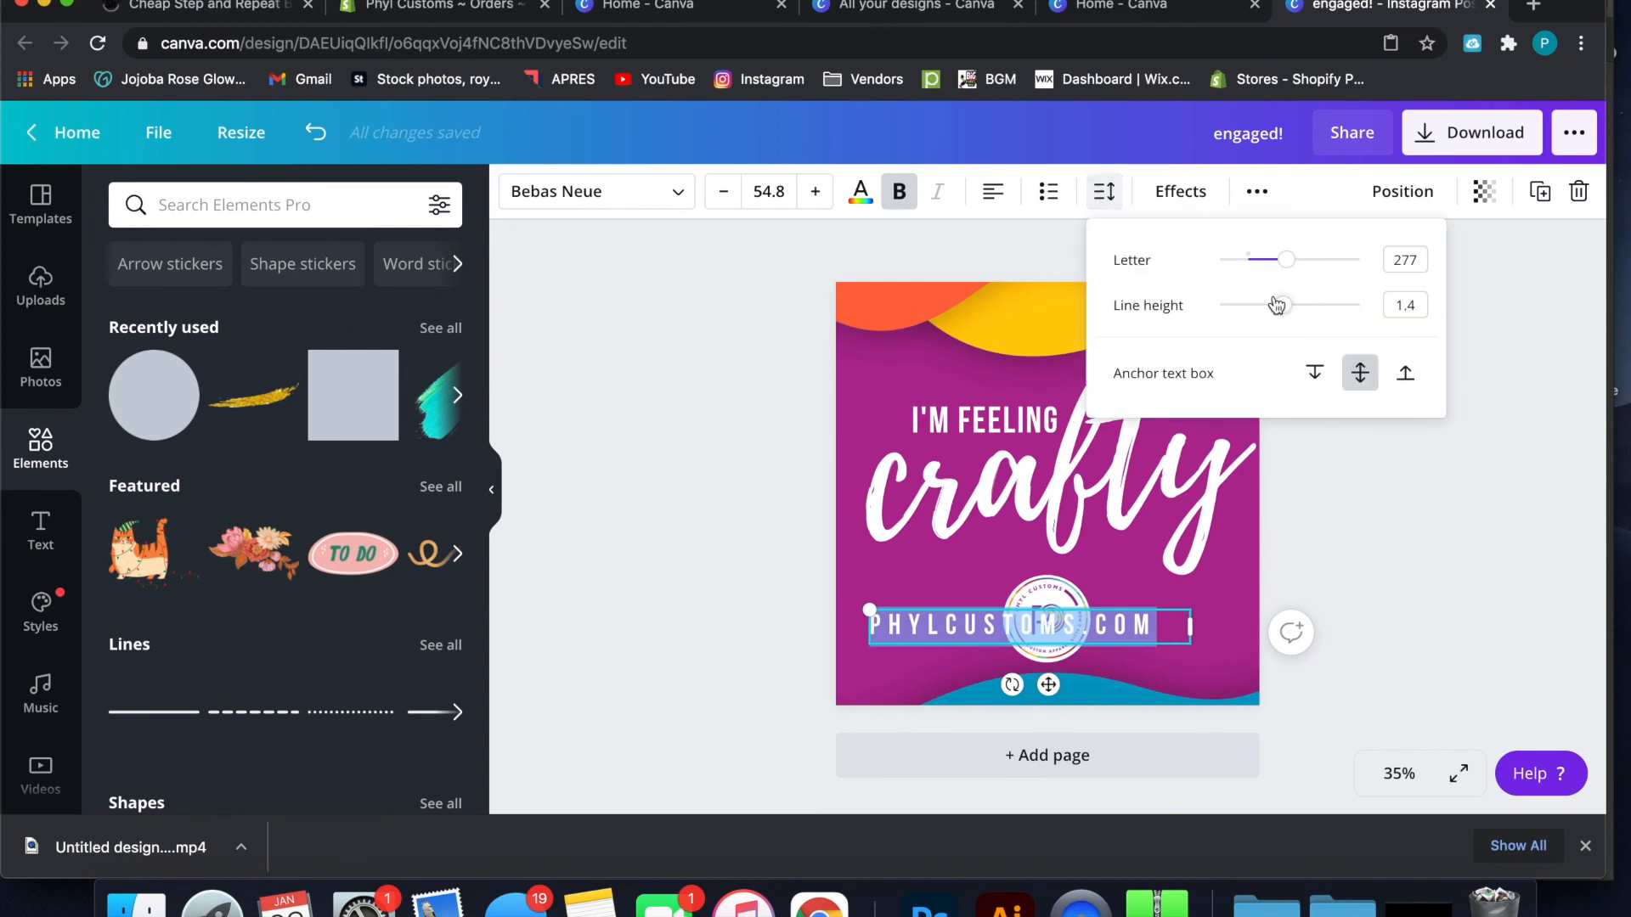
pyautogui.moveTo(1285, 259)
pyautogui.mouseDown()
pyautogui.moveTo(1274, 268)
pyautogui.moveTo(1301, 266)
pyautogui.moveTo(1279, 266)
pyautogui.mouseUp()
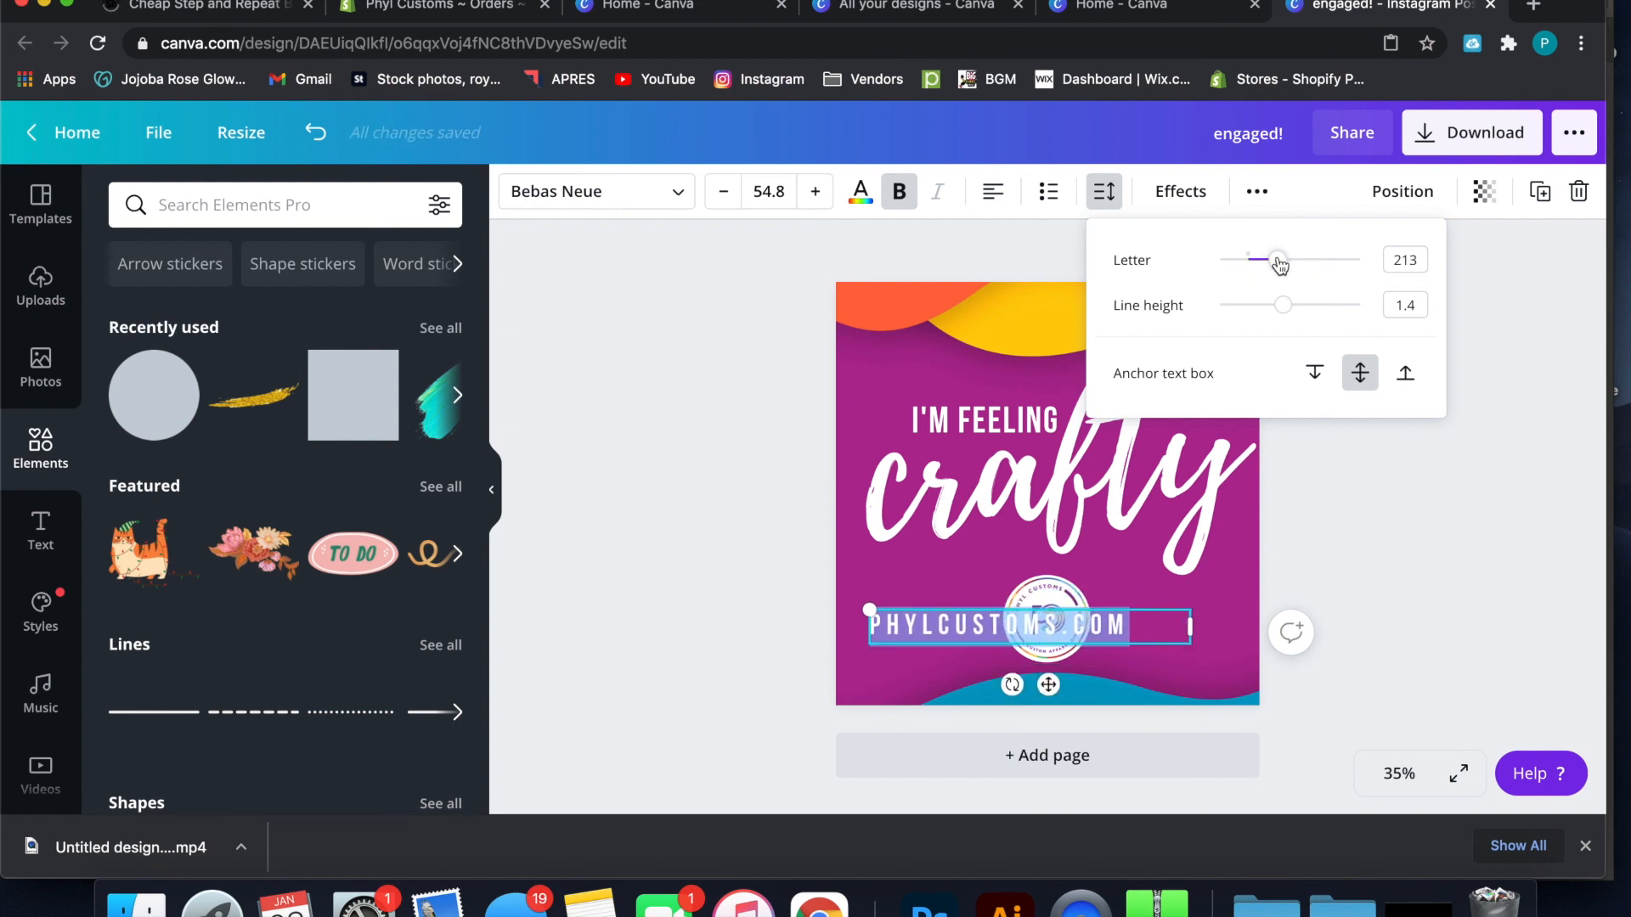
pyautogui.click(1503, 297)
# Reduce the website text "PHYLCUSTOMS.COM" to font size 28.8
pyautogui.click(935, 625)
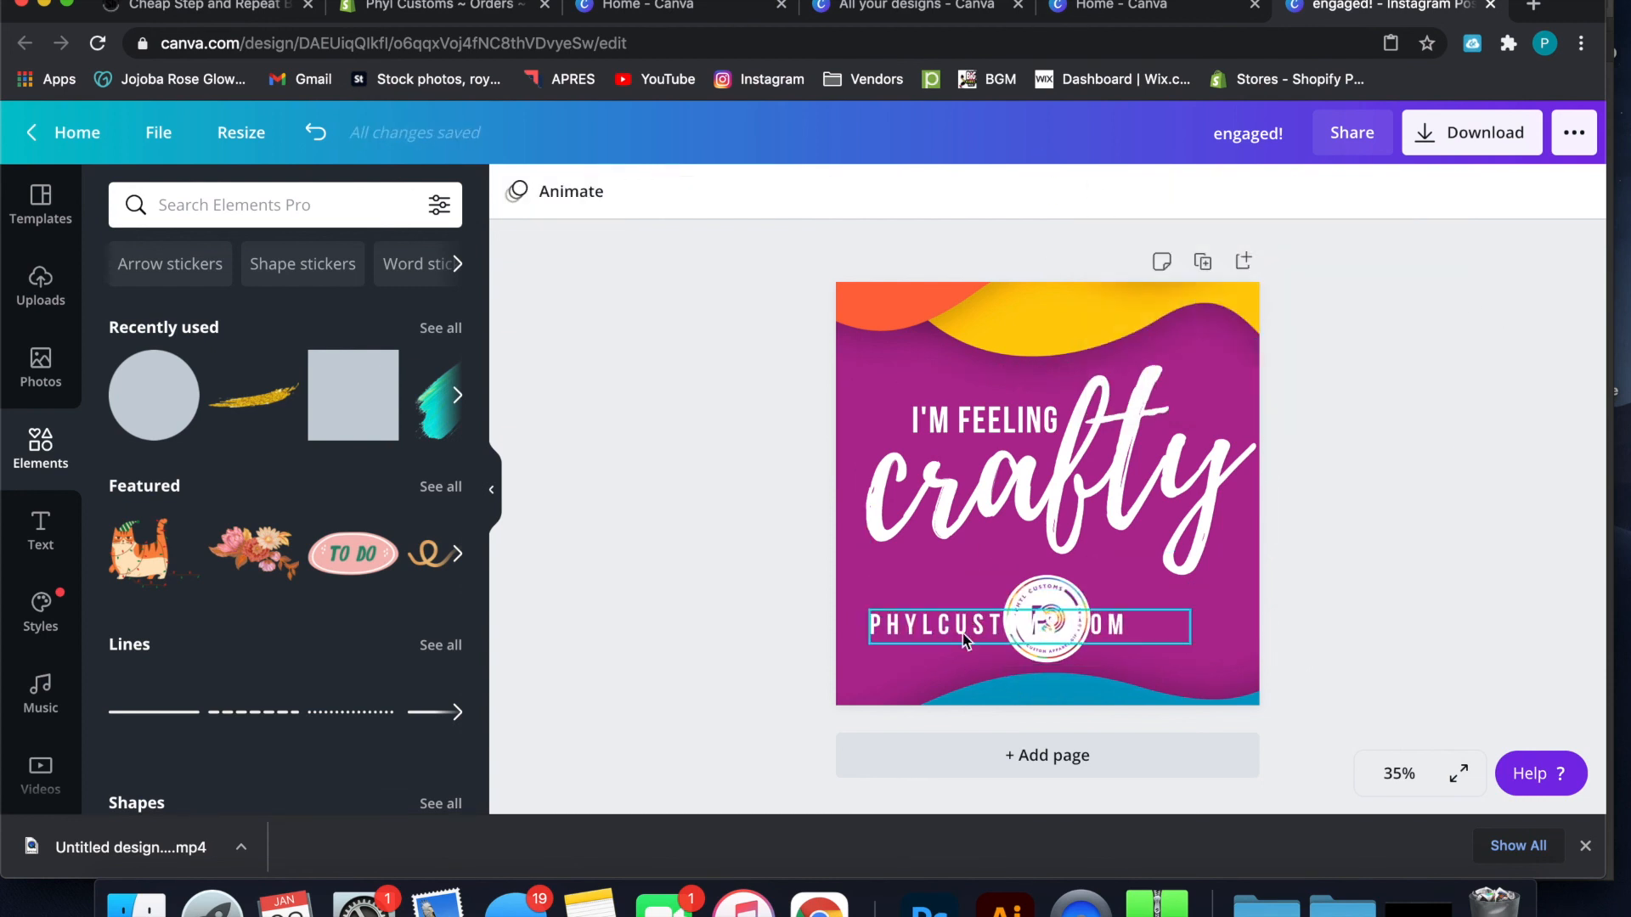
pyautogui.click(725, 192)
pyautogui.click(725, 192)
pyautogui.click(725, 192)
pyautogui.click(724, 192)
pyautogui.click(725, 192)
pyautogui.click(725, 192)
pyautogui.click(725, 192)
pyautogui.click(724, 192)
pyautogui.click(725, 192)
pyautogui.click(724, 192)
pyautogui.click(724, 192)
pyautogui.click(725, 192)
pyautogui.click(725, 192)
pyautogui.click(724, 192)
pyautogui.click(724, 192)
pyautogui.click(724, 192)
pyautogui.click(724, 192)
pyautogui.click(725, 192)
pyautogui.click(724, 192)
pyautogui.click(725, 192)
pyautogui.click(725, 192)
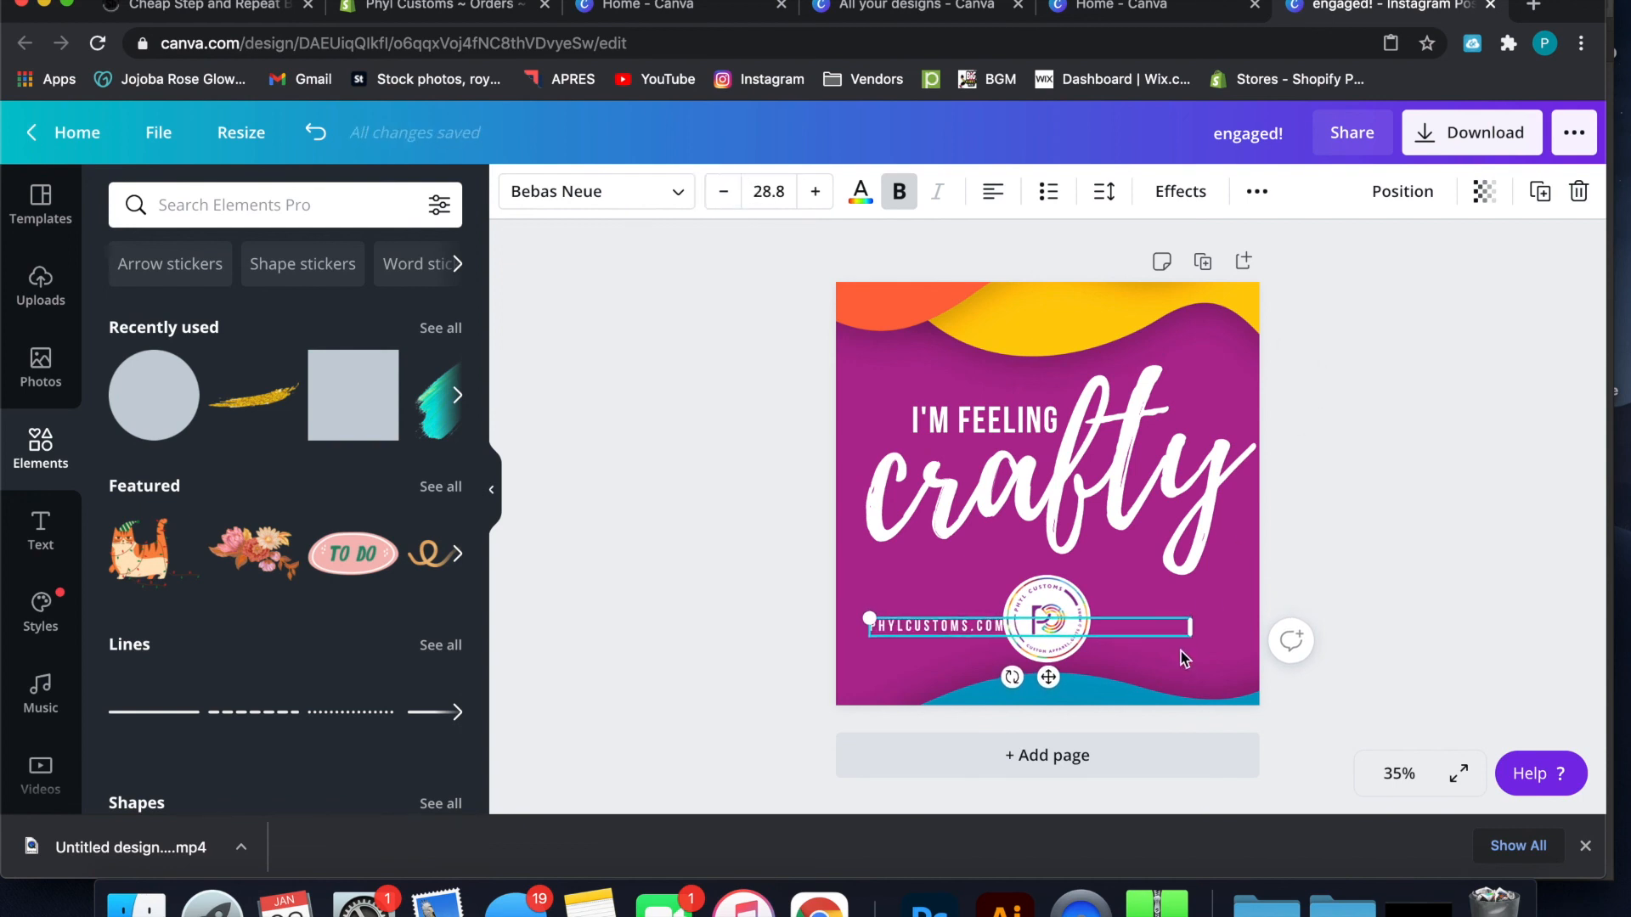
# Shift the website text slightly left and down to clear the logo, and narrow its text box to the text's width
pyautogui.moveTo(987, 626); pyautogui.dragTo(981, 632)
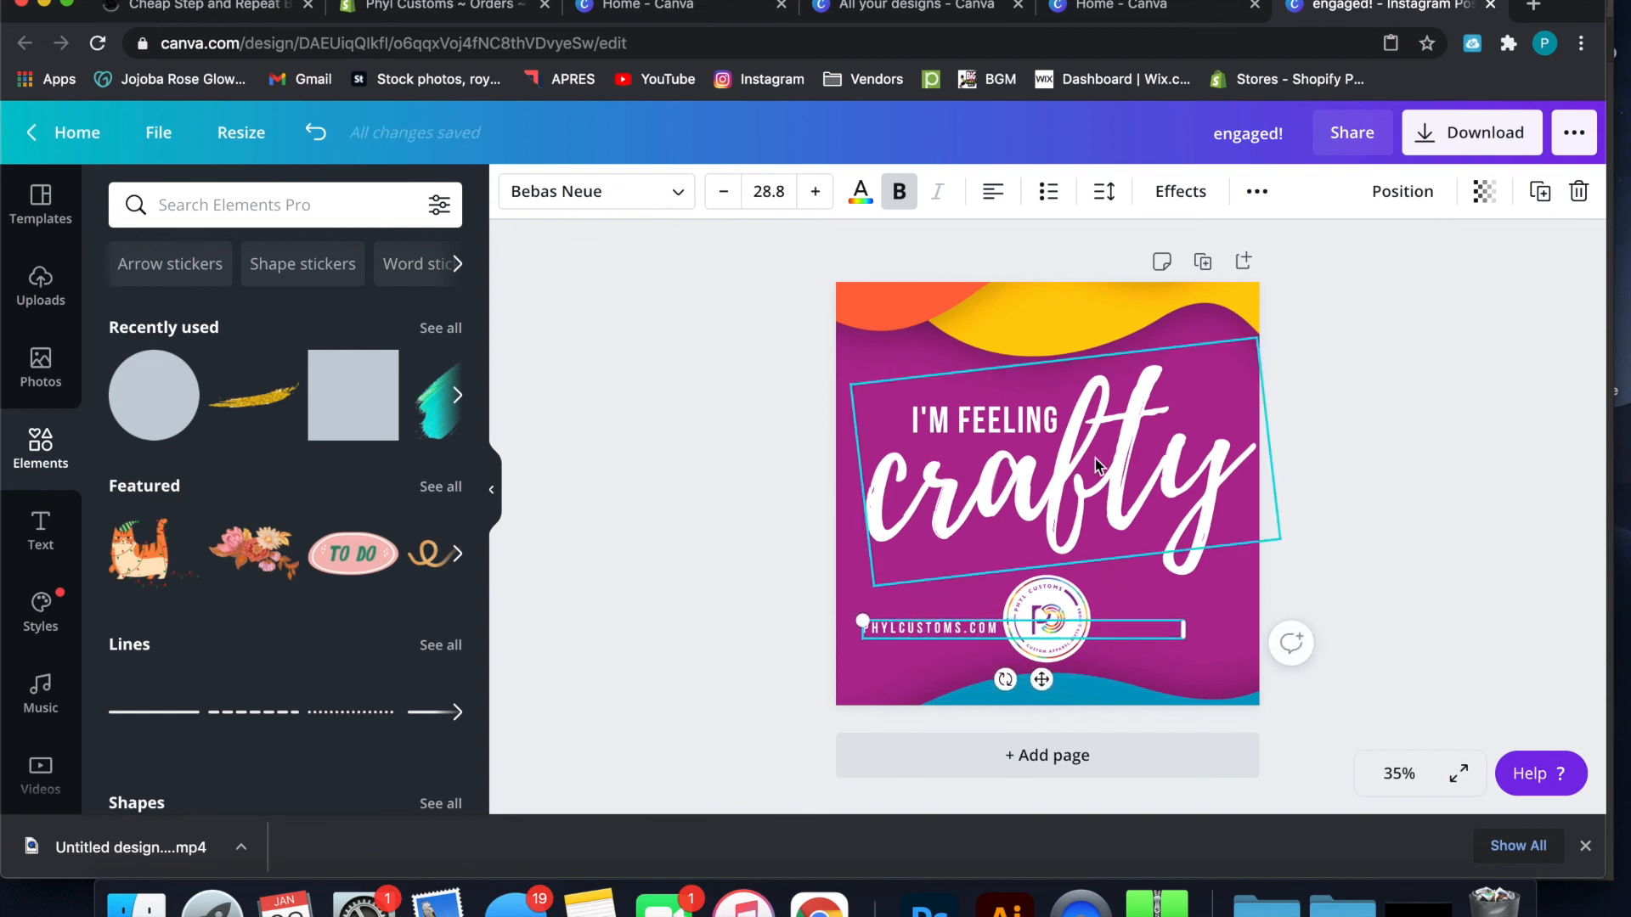
pyautogui.click(1377, 515)
pyautogui.click(985, 634)
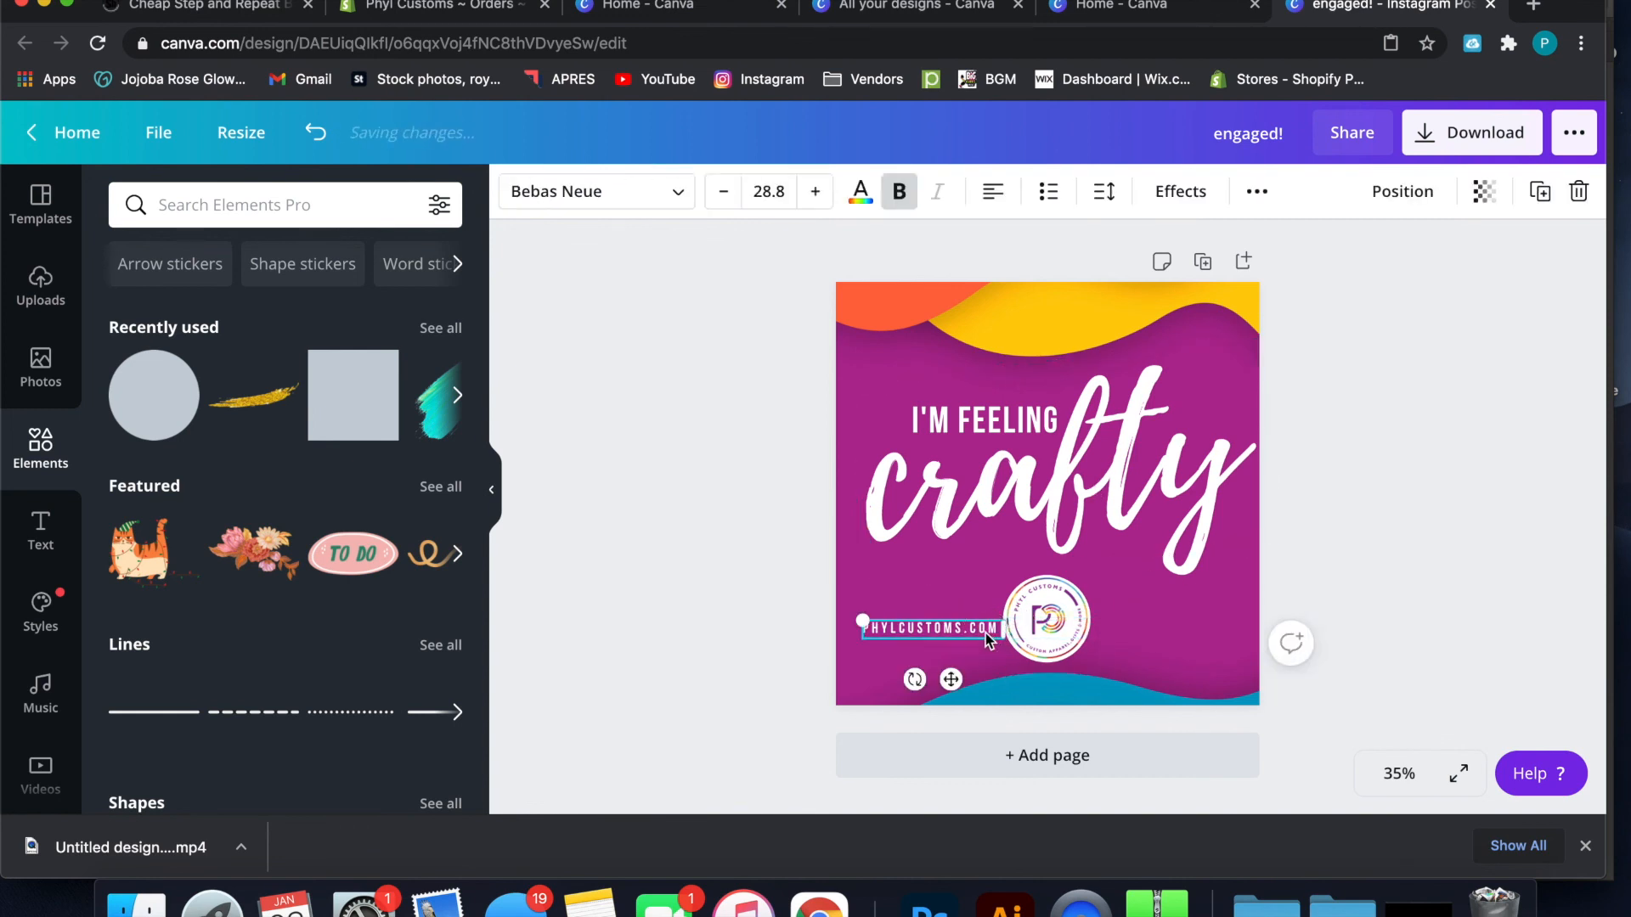
pyautogui.moveTo(985, 634); pyautogui.dragTo(1208, 627)
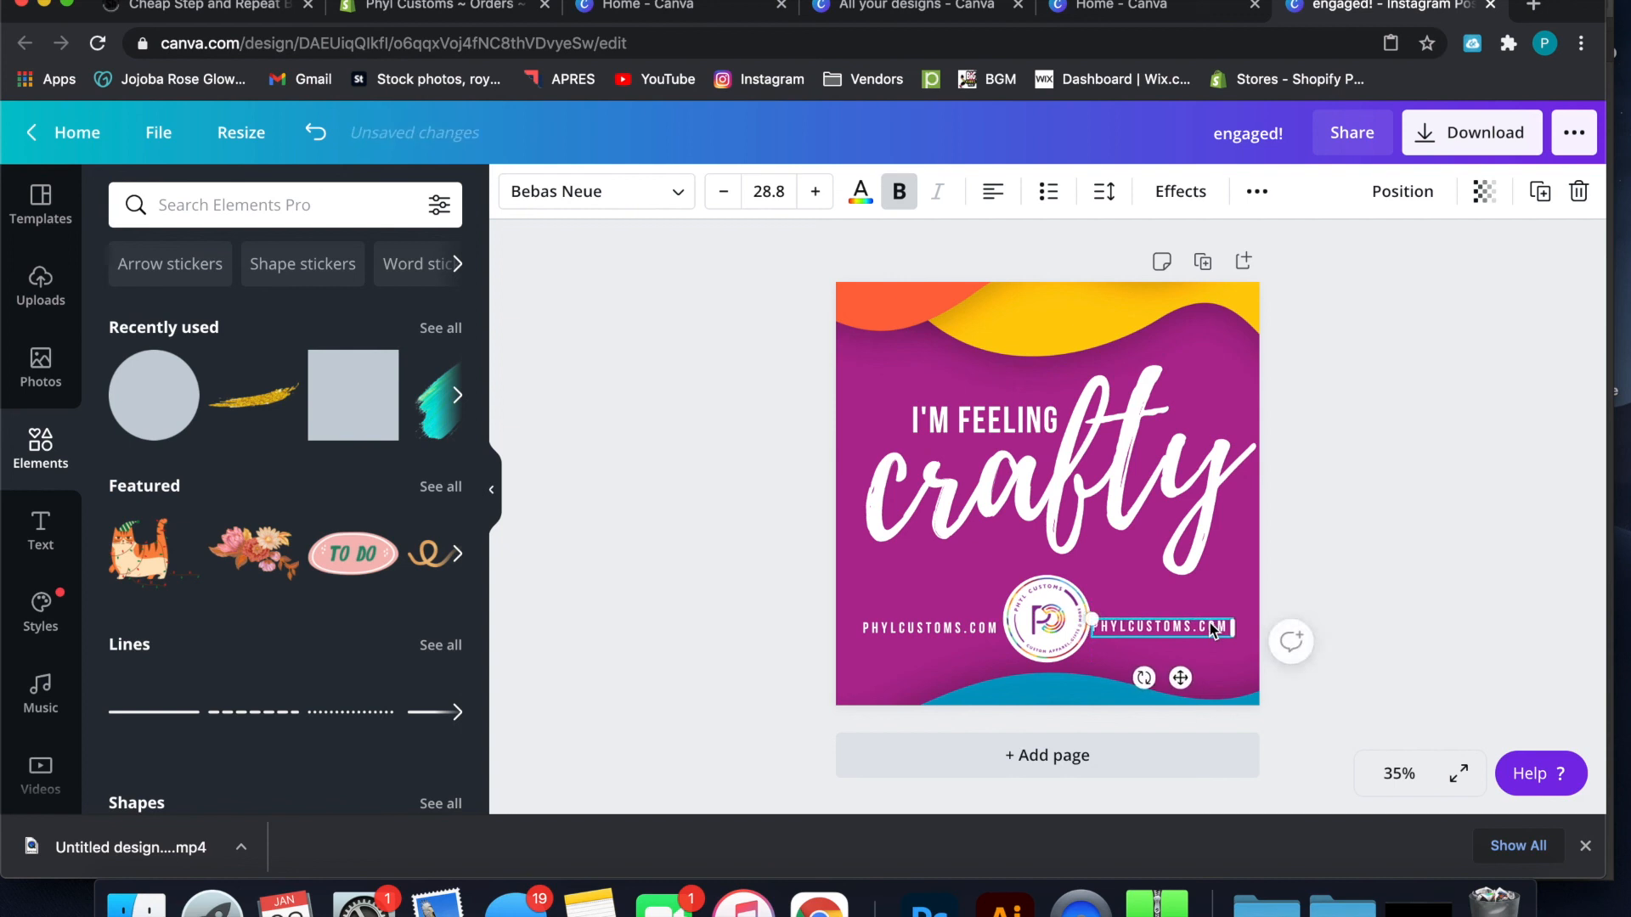
pyautogui.click(1209, 625)
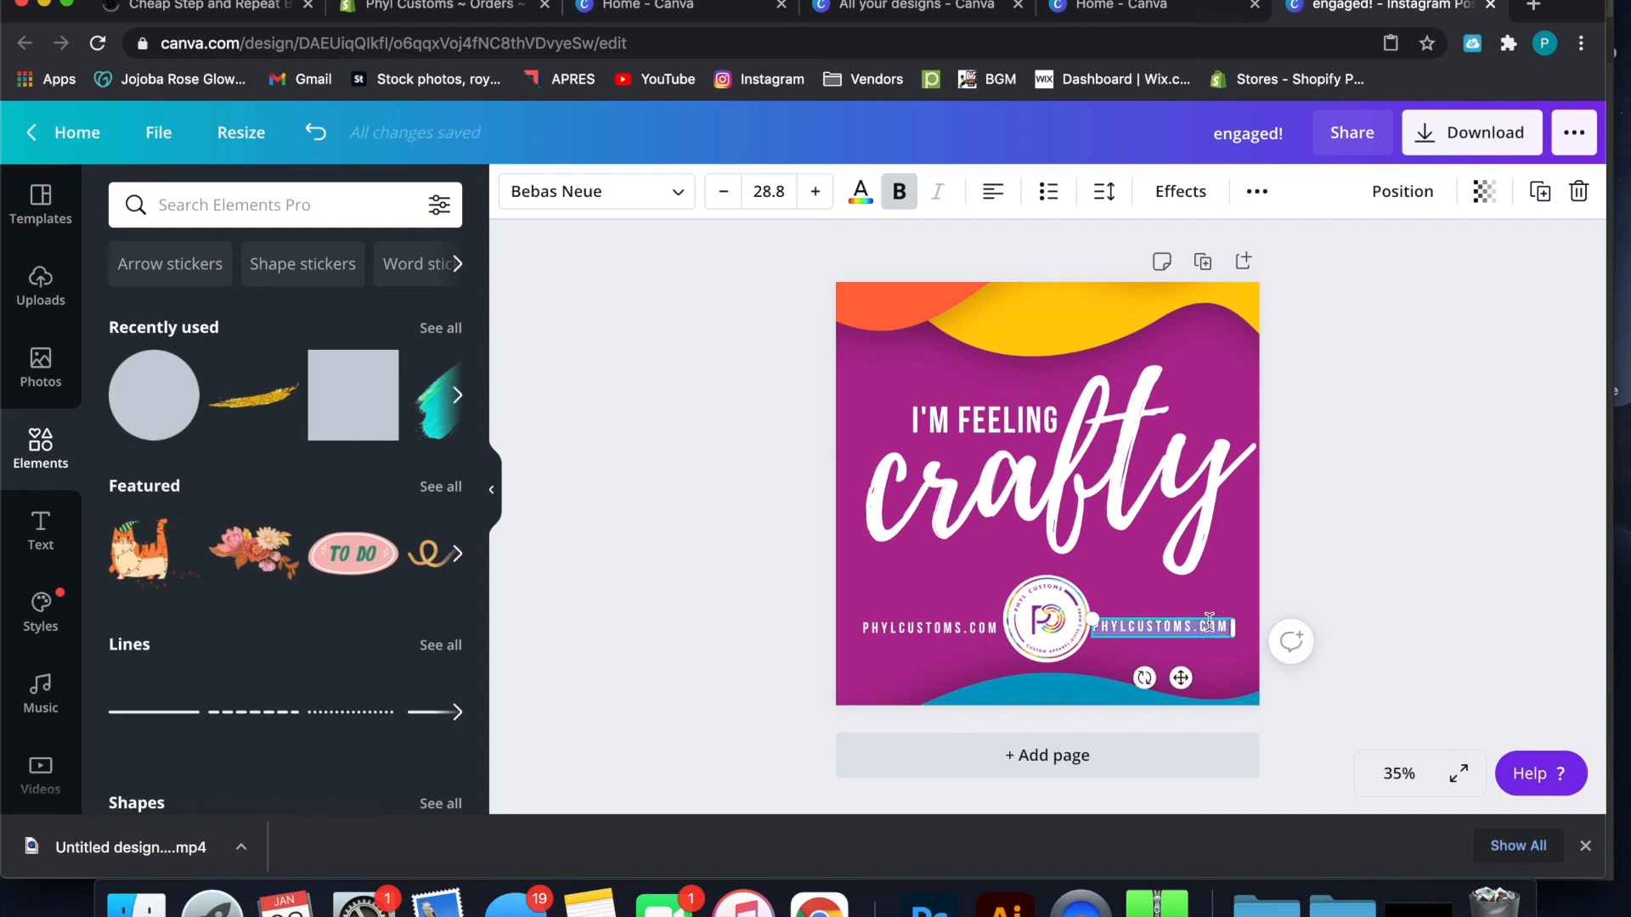
pyautogui.write('@PHYLCUS')
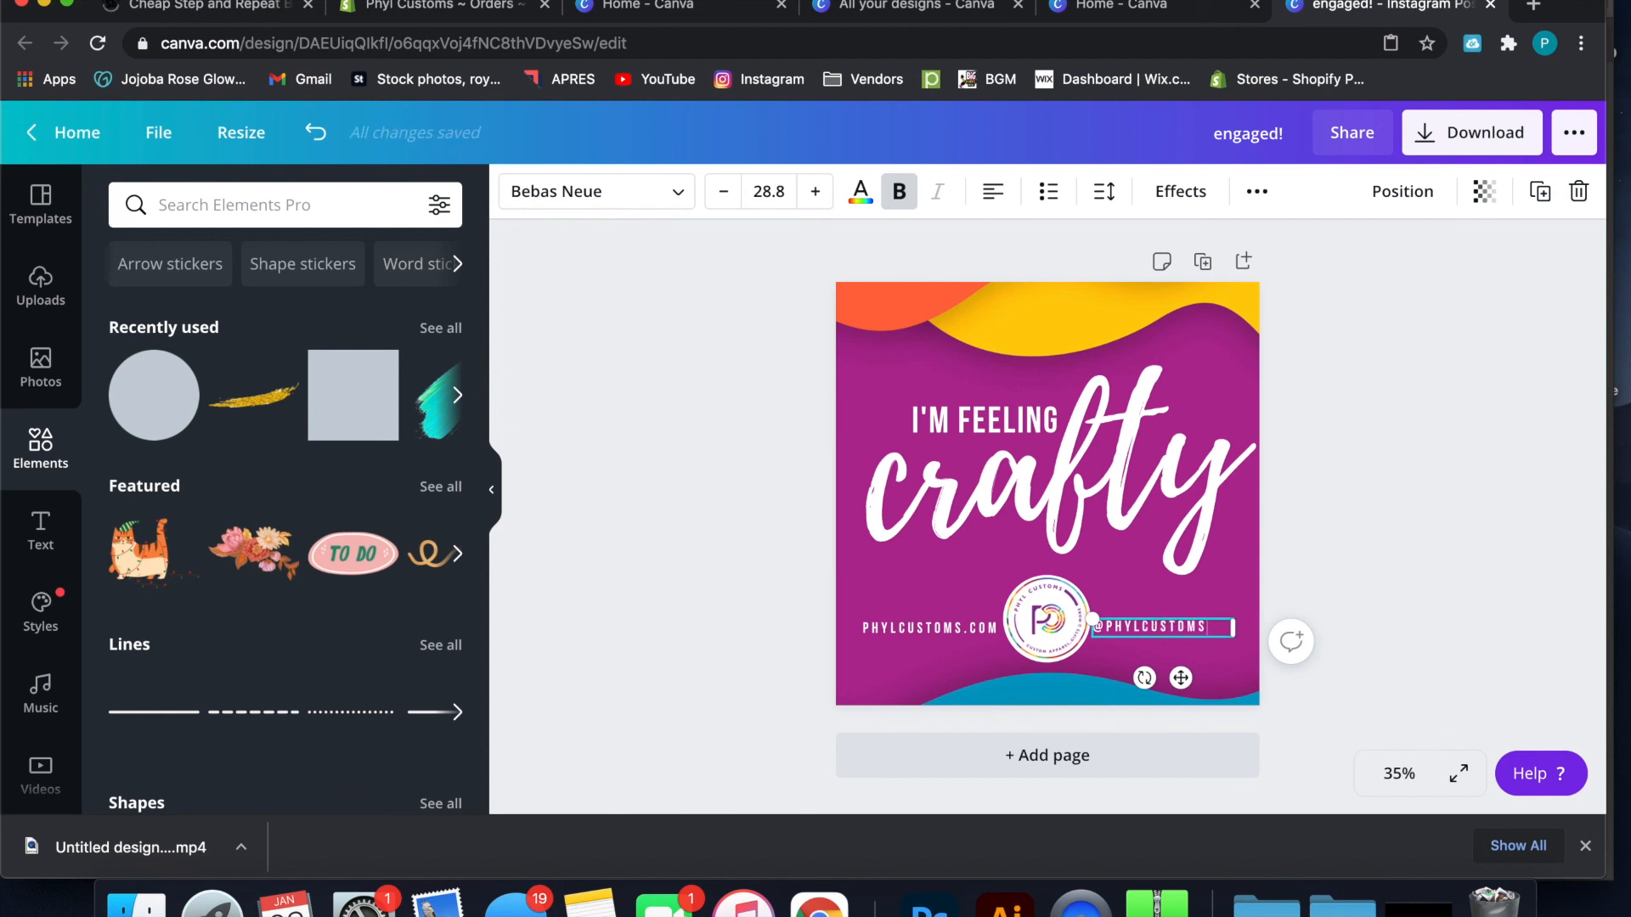
pyautogui.click(1292, 574)
pyautogui.moveTo(1179, 626); pyautogui.dragTo(1178, 626)
pyautogui.click(1365, 535)
pyautogui.click(1160, 628)
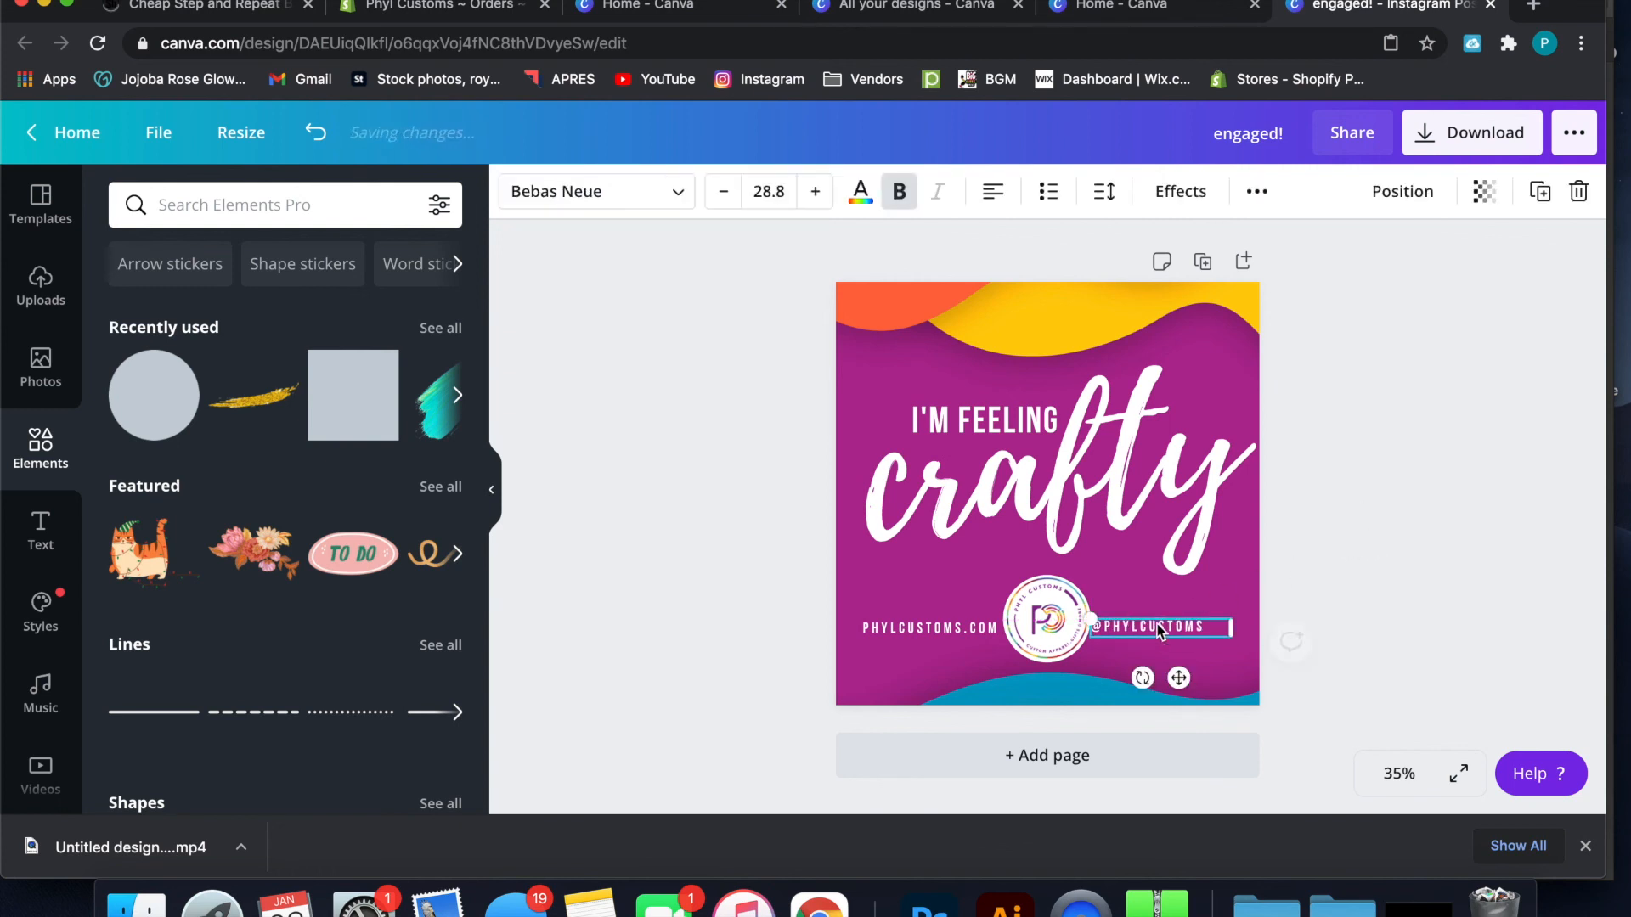
pyautogui.press('Right')
pyautogui.press('Right')
pyautogui.press('Right')
pyautogui.press('Right')
pyautogui.press('Right')
pyautogui.press('Right')
pyautogui.press('Right')
pyautogui.press('Right')
pyautogui.press('Right')
pyautogui.press('Right')
pyautogui.press('Right')
pyautogui.press('Right')
pyautogui.press('Right')
pyautogui.press('Right')
pyautogui.press('Right')
pyautogui.press('Right')
pyautogui.press('Right')
pyautogui.press('Right')
pyautogui.press('Right')
pyautogui.press('Right')
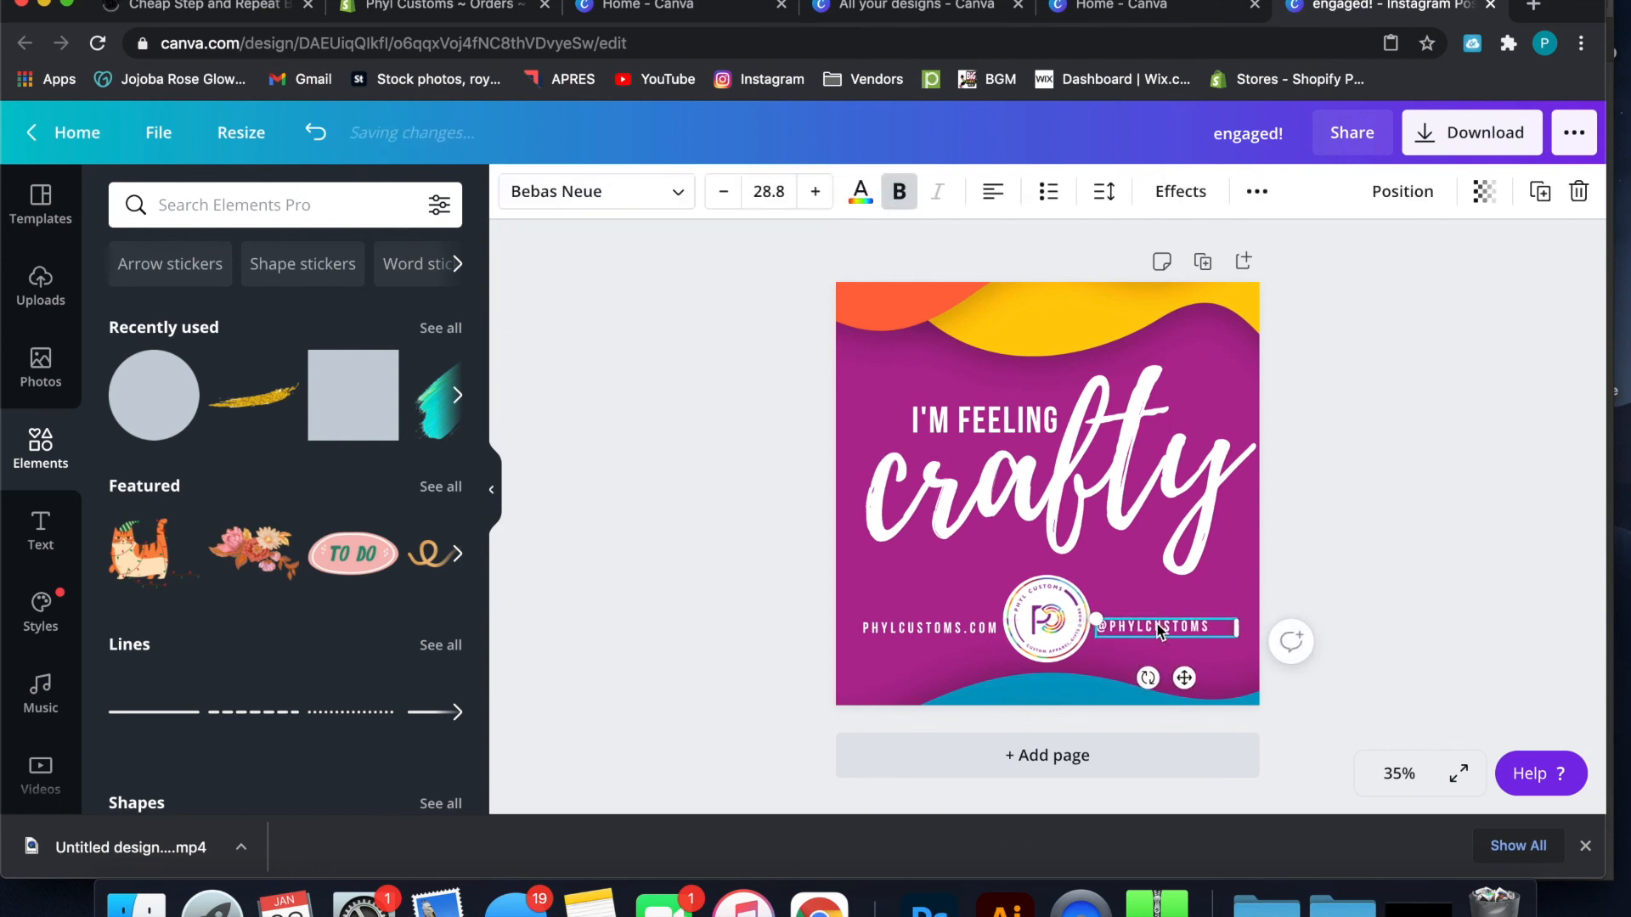
pyautogui.click(1368, 483)
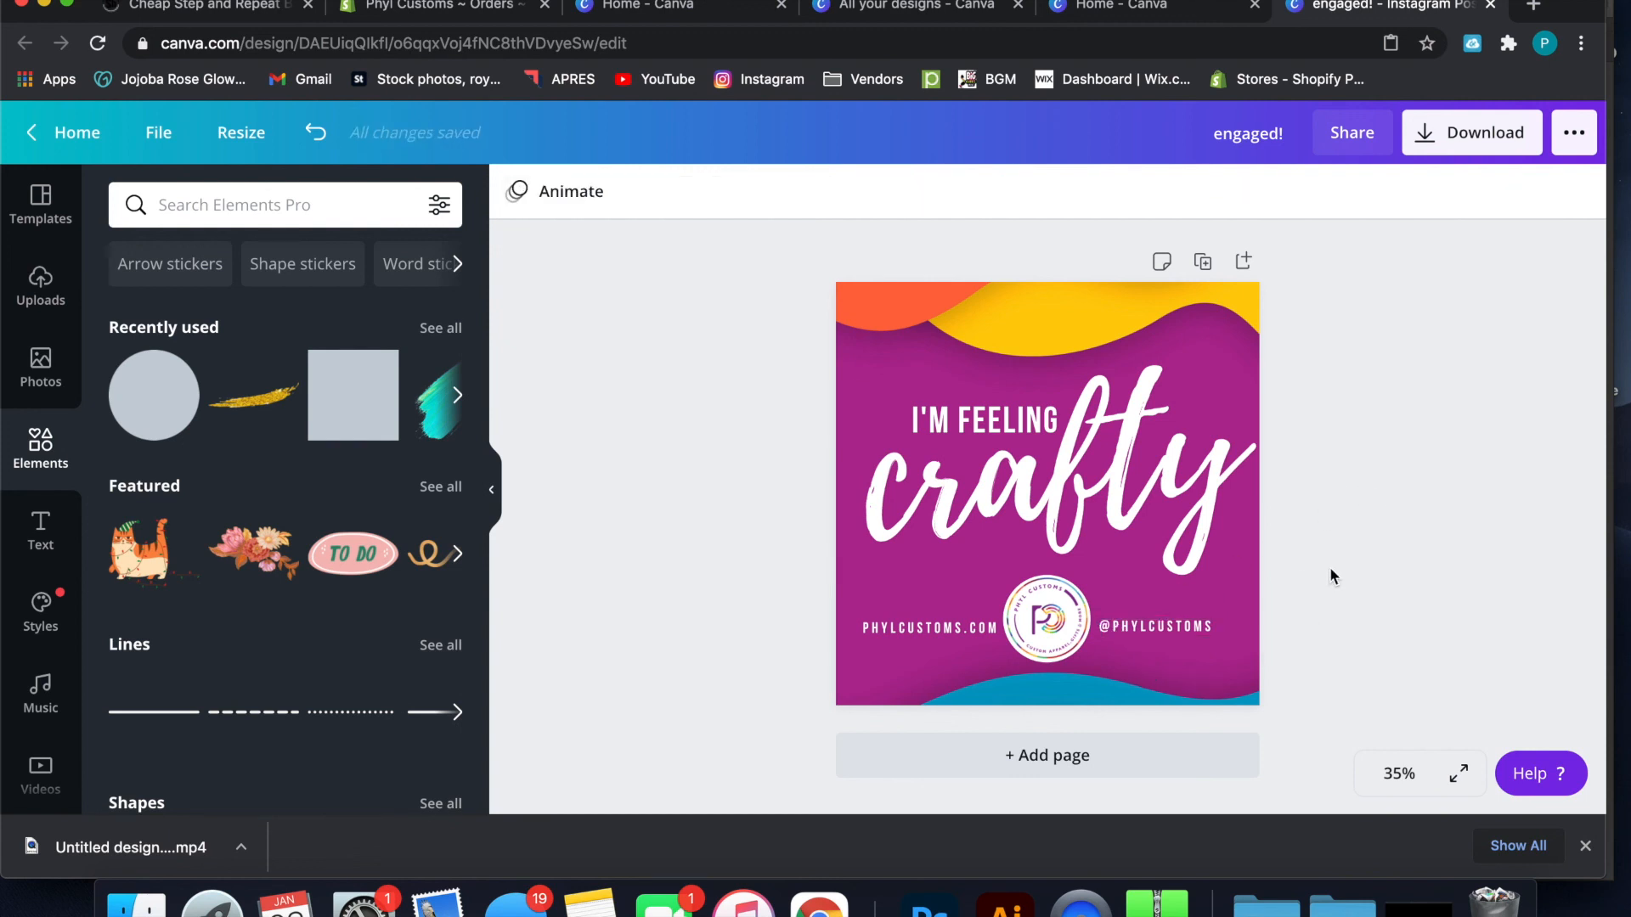
# Move the logo and its white circle together to the lower left of the design, below the "c" of "crafty"
pyautogui.click(1086, 637)
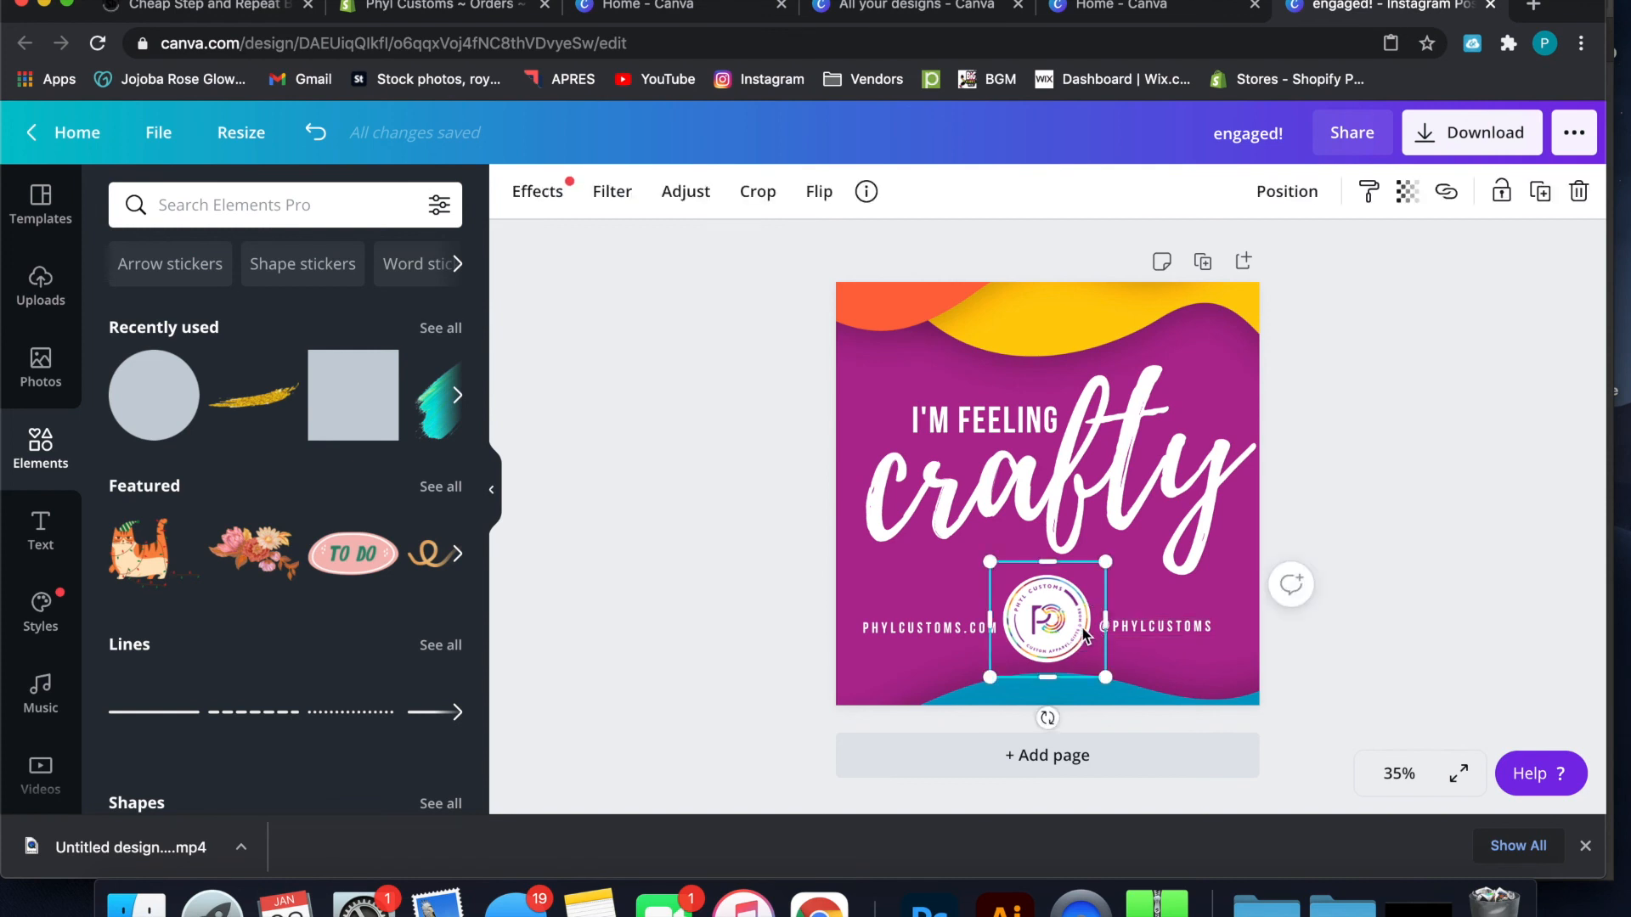
pyautogui.scroll(5, 1082, 628)
pyautogui.click(1045, 611)
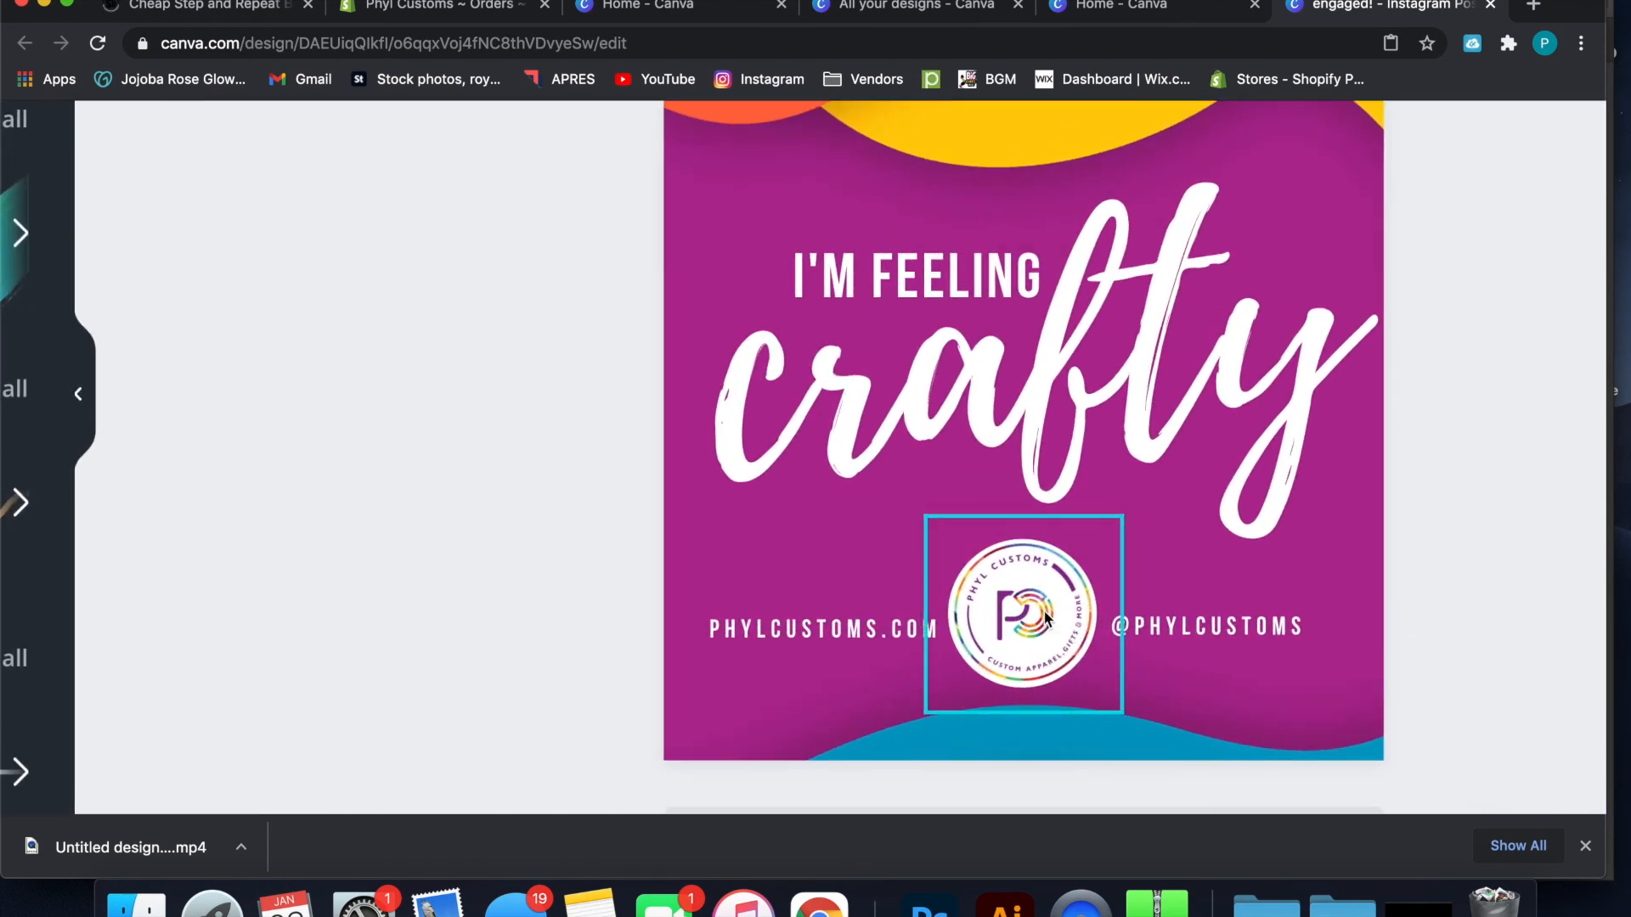
pyautogui.moveTo(1044, 616); pyautogui.dragTo(827, 597)
pyautogui.click(921, 637)
pyautogui.moveTo(923, 639); pyautogui.dragTo(1170, 635)
pyautogui.click(1155, 635)
pyautogui.click(1067, 595)
pyautogui.moveTo(1068, 595); pyautogui.dragTo(1008, 612)
pyautogui.moveTo(1184, 638); pyautogui.dragTo(933, 653)
pyautogui.click(1517, 583)
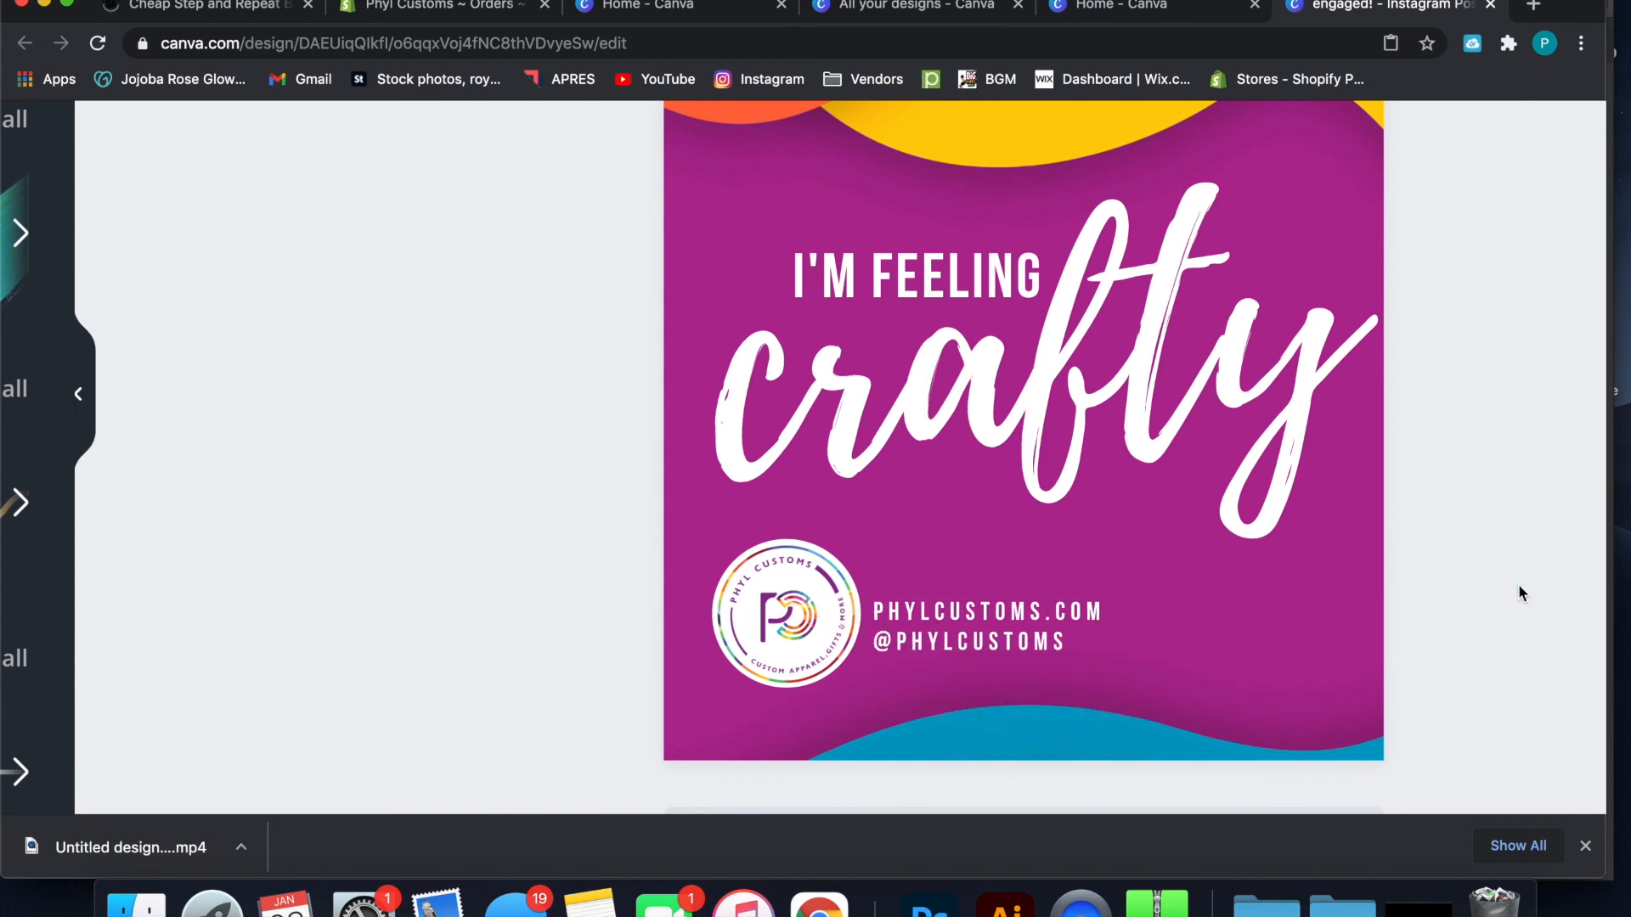
pyautogui.click(1059, 648)
pyautogui.press('Left')
pyautogui.press('Left')
pyautogui.press('Left')
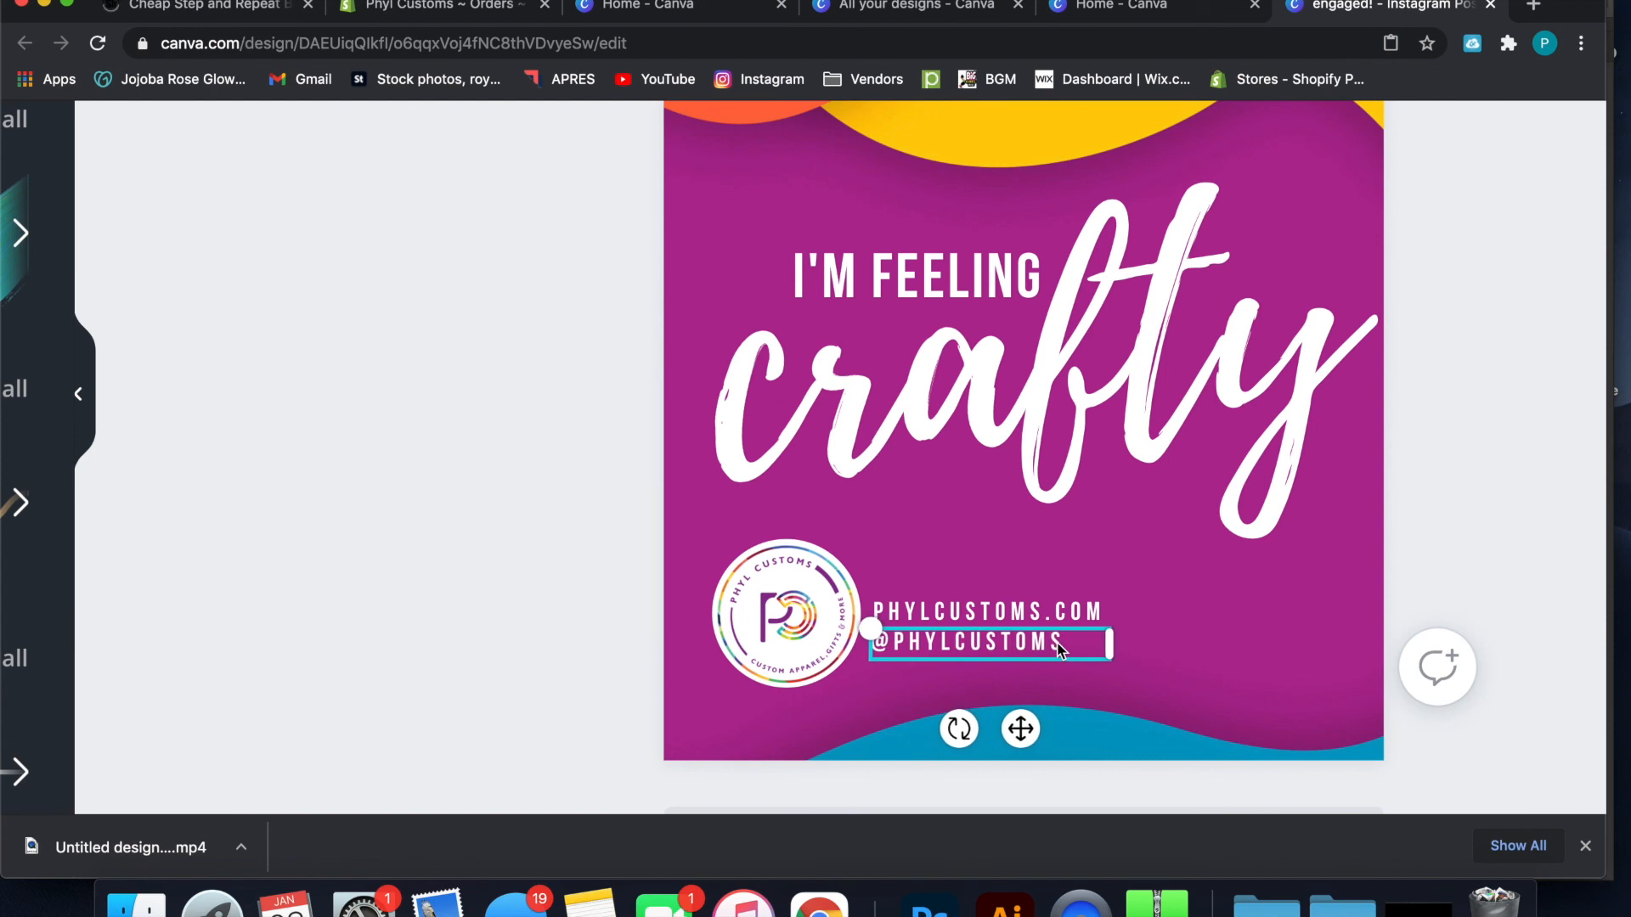
pyautogui.click(1451, 391)
pyautogui.scroll(-5, 1453, 392)
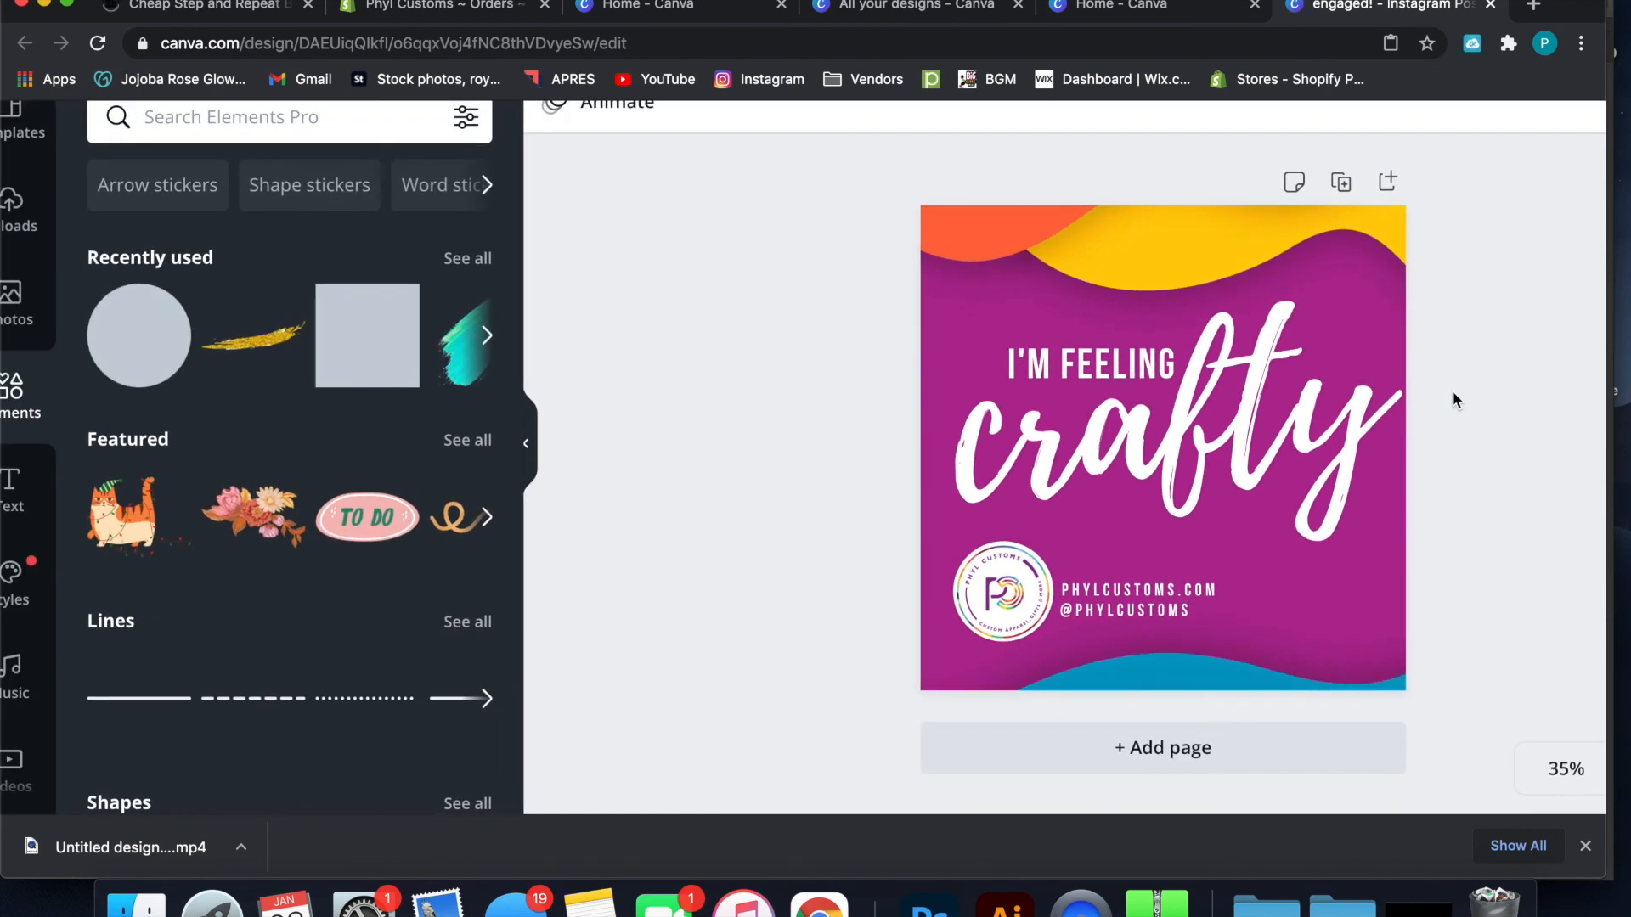
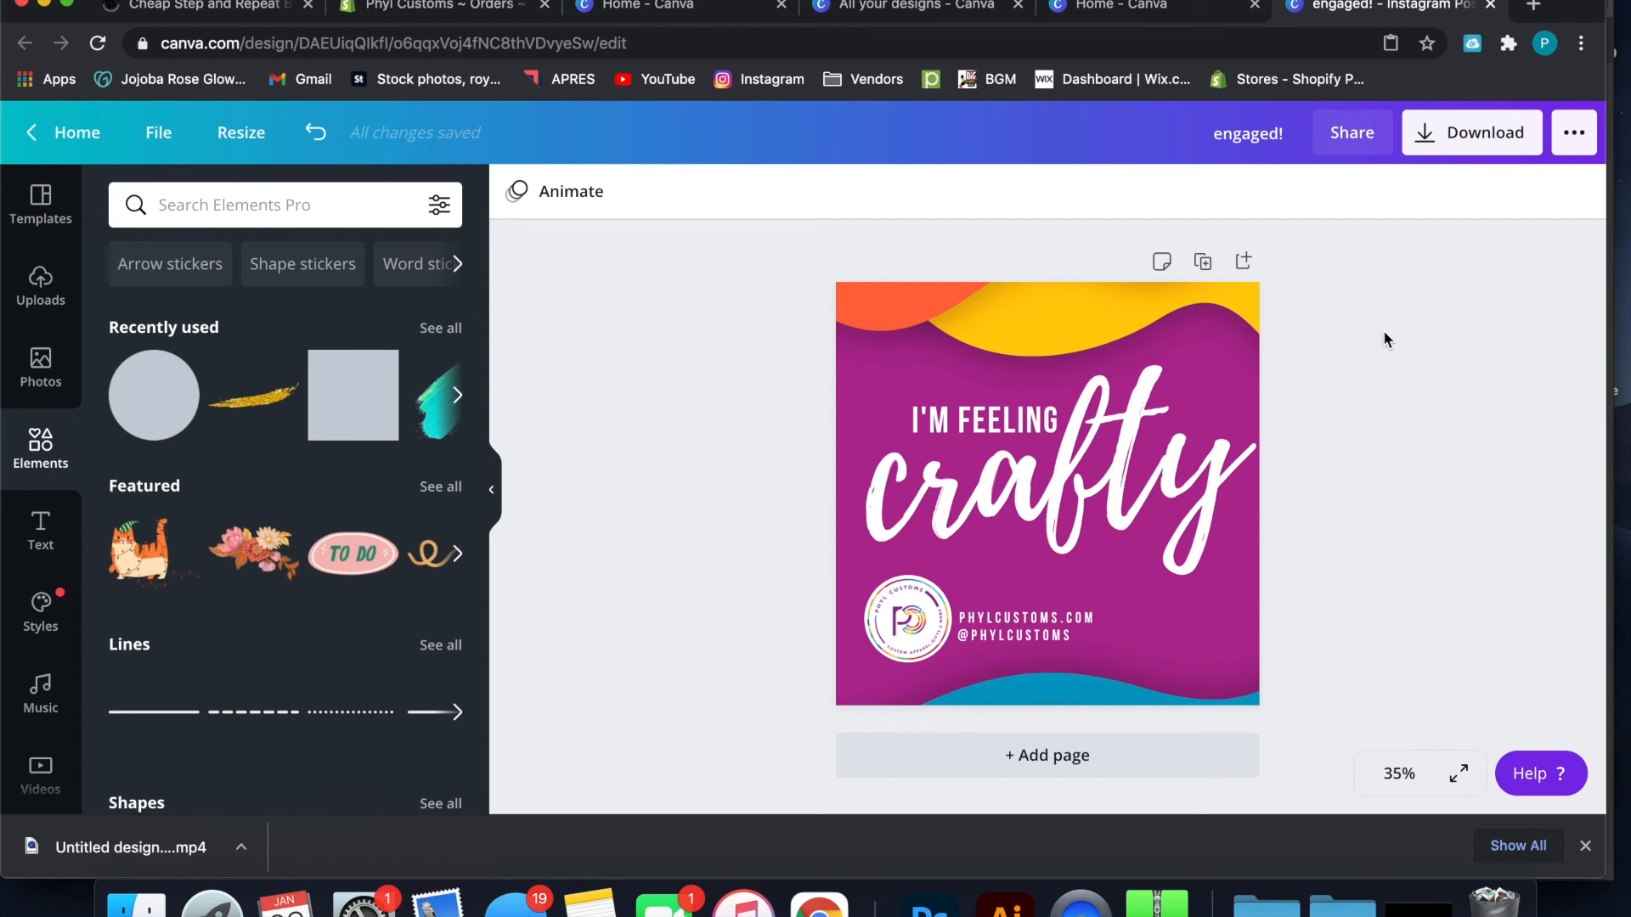
# Duplicate the finished "I'm Feeling crafty" page as a second page
pyautogui.click(1201, 263)
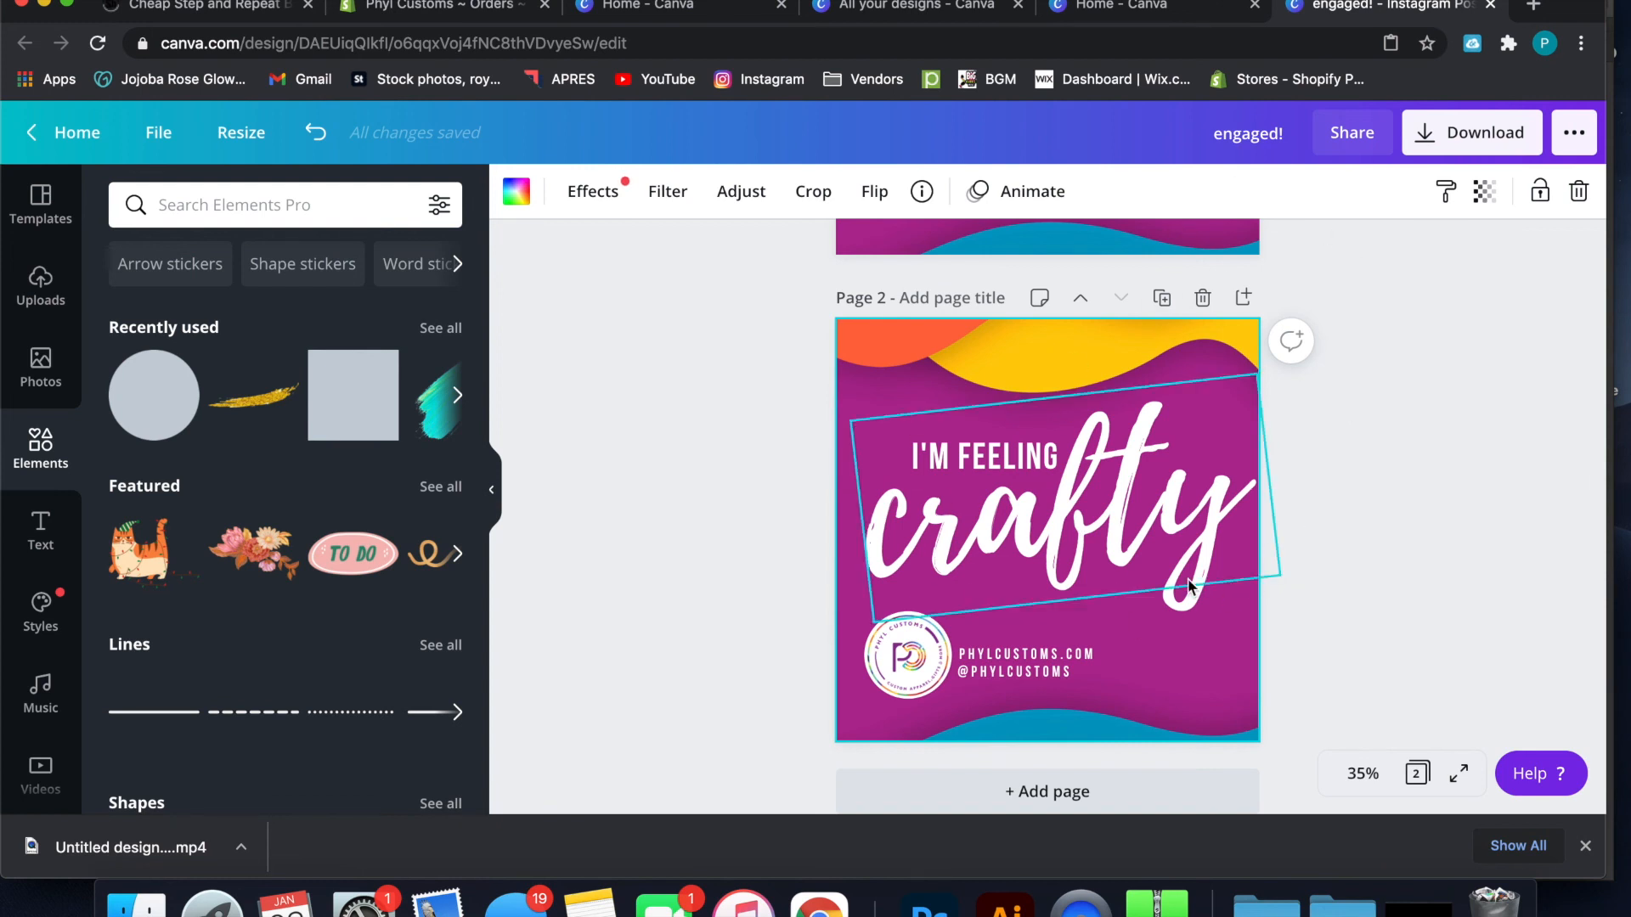
pyautogui.scroll(-1, 1189, 584)
pyautogui.click(1117, 756)
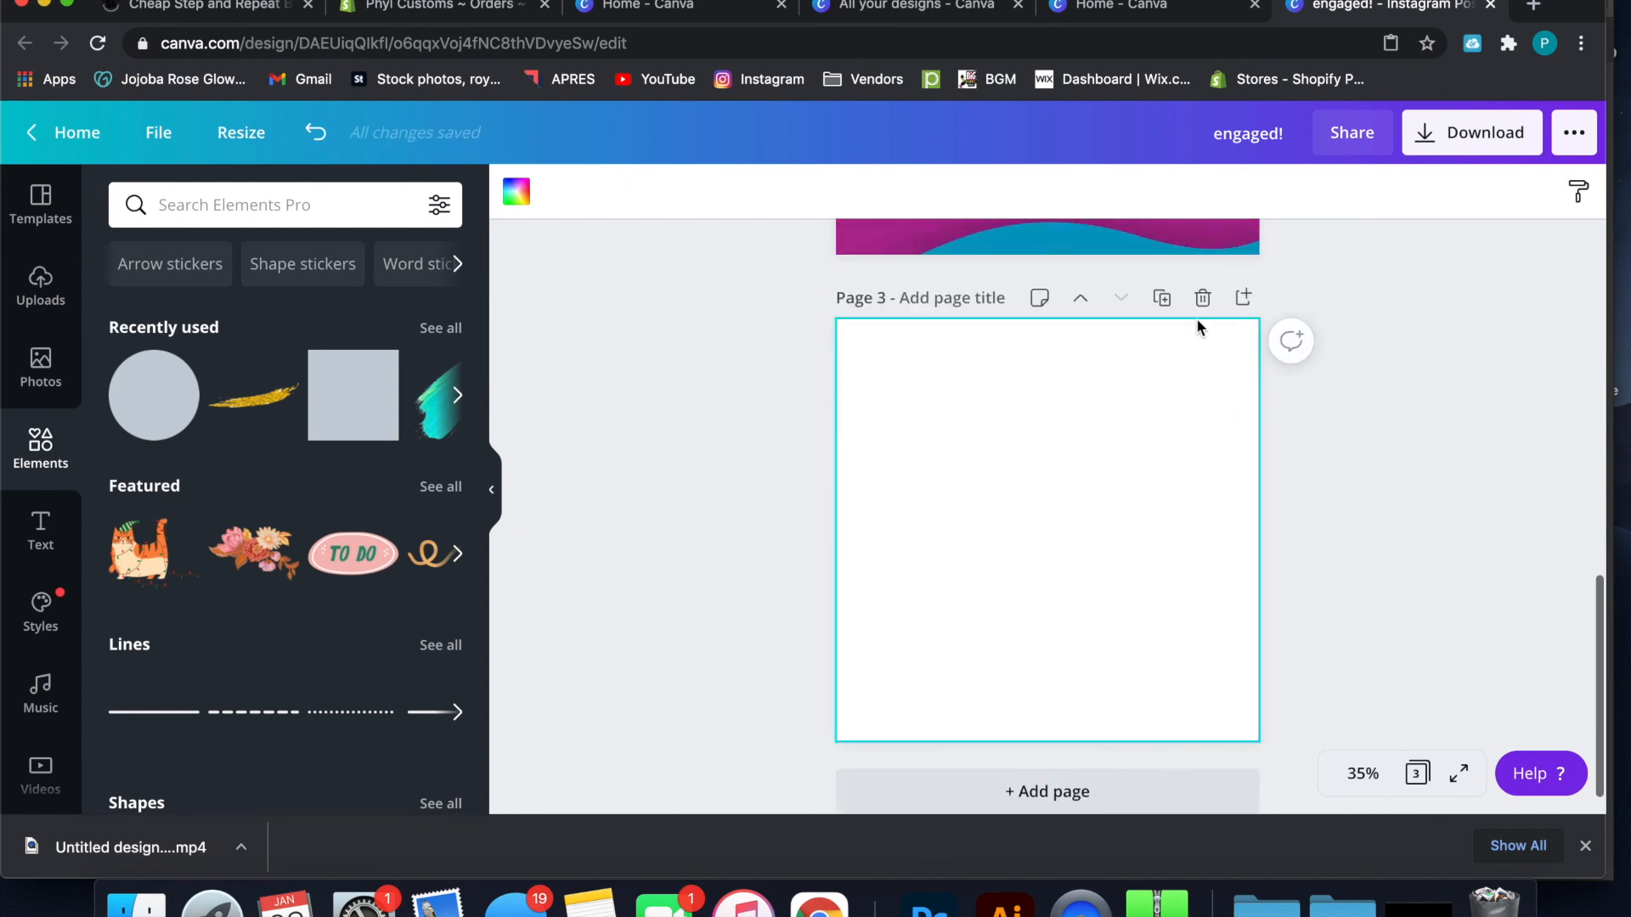
pyautogui.click(1202, 299)
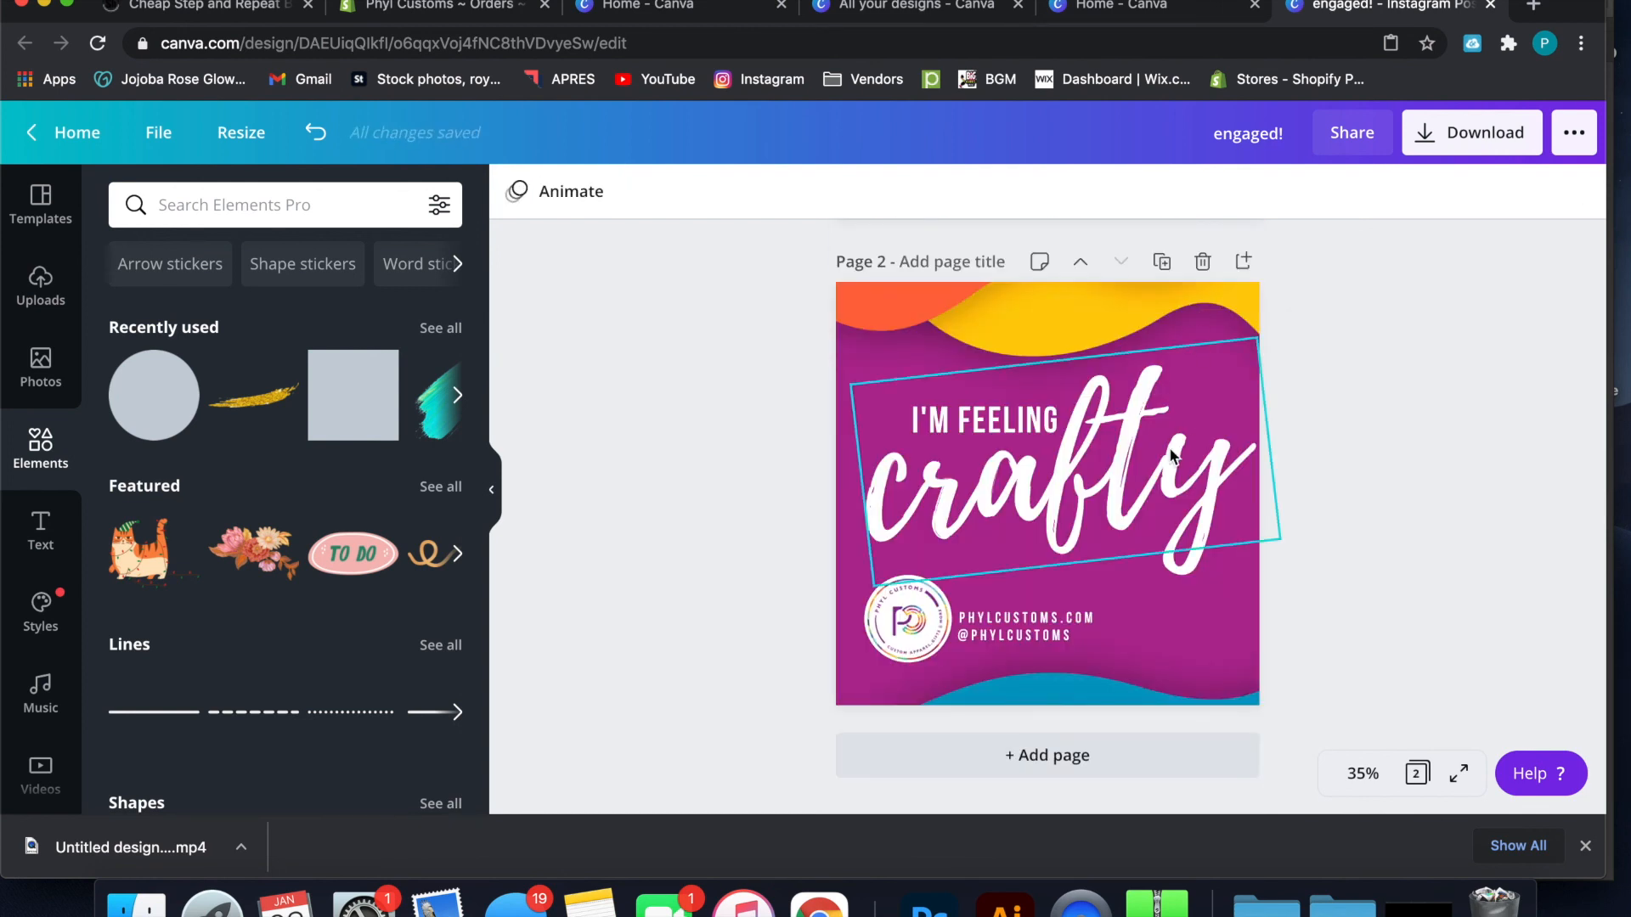
# Delete the "crafty" and "I'm Feeling" texts from page 2, keeping its background, logo and contact lines
pyautogui.click(1148, 483)
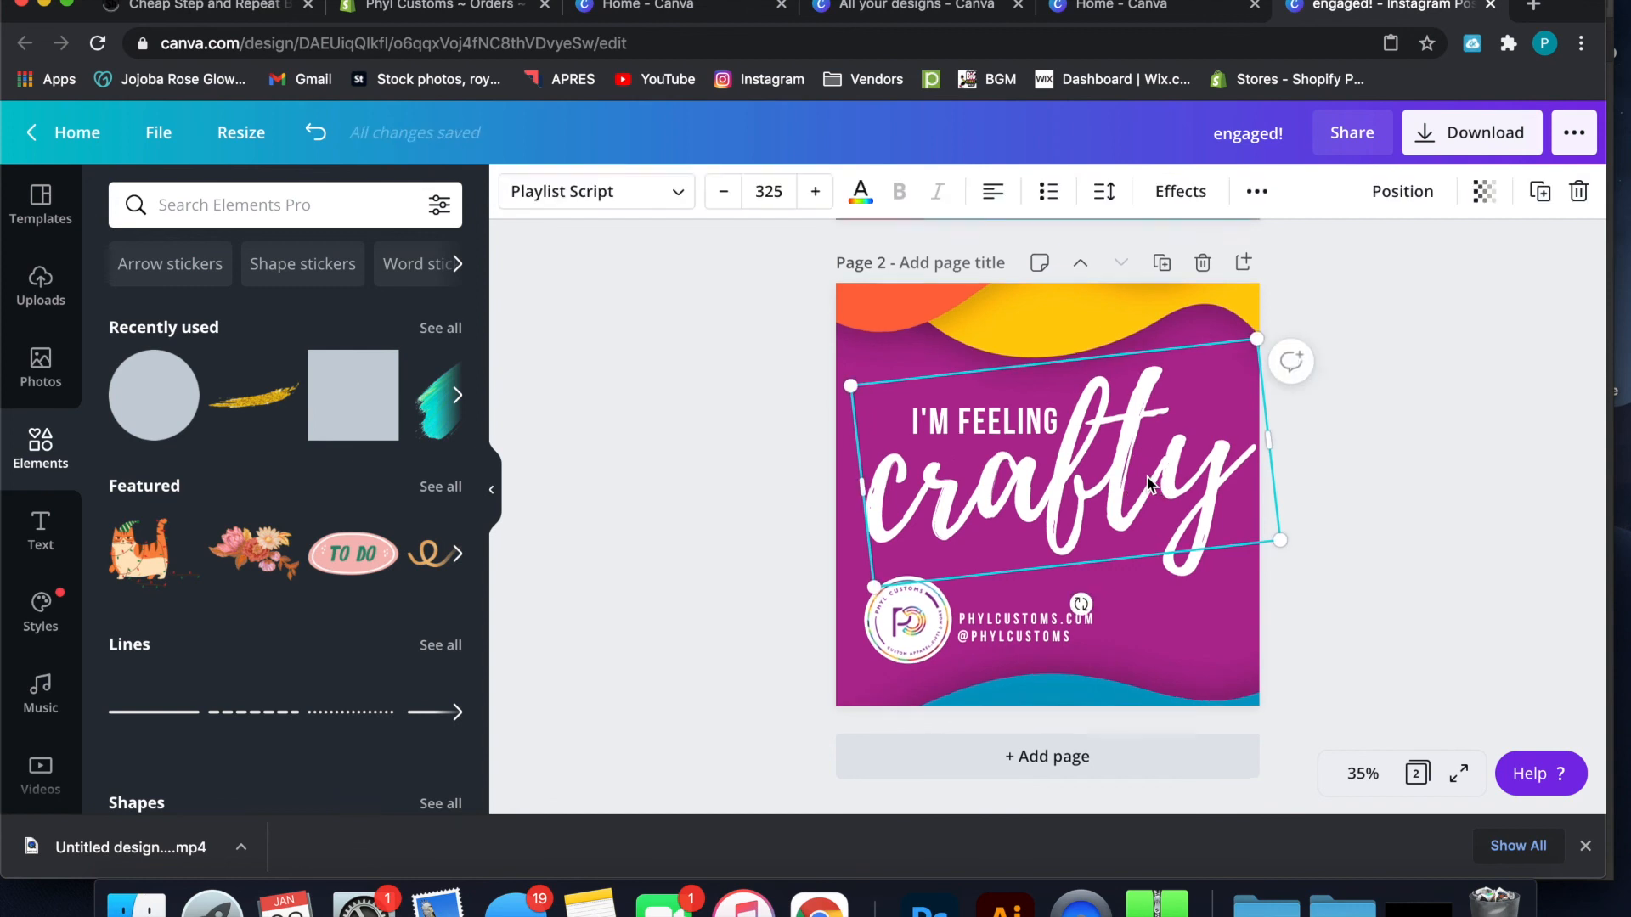
pyautogui.scroll(1, 1148, 482)
pyautogui.press('Delete')
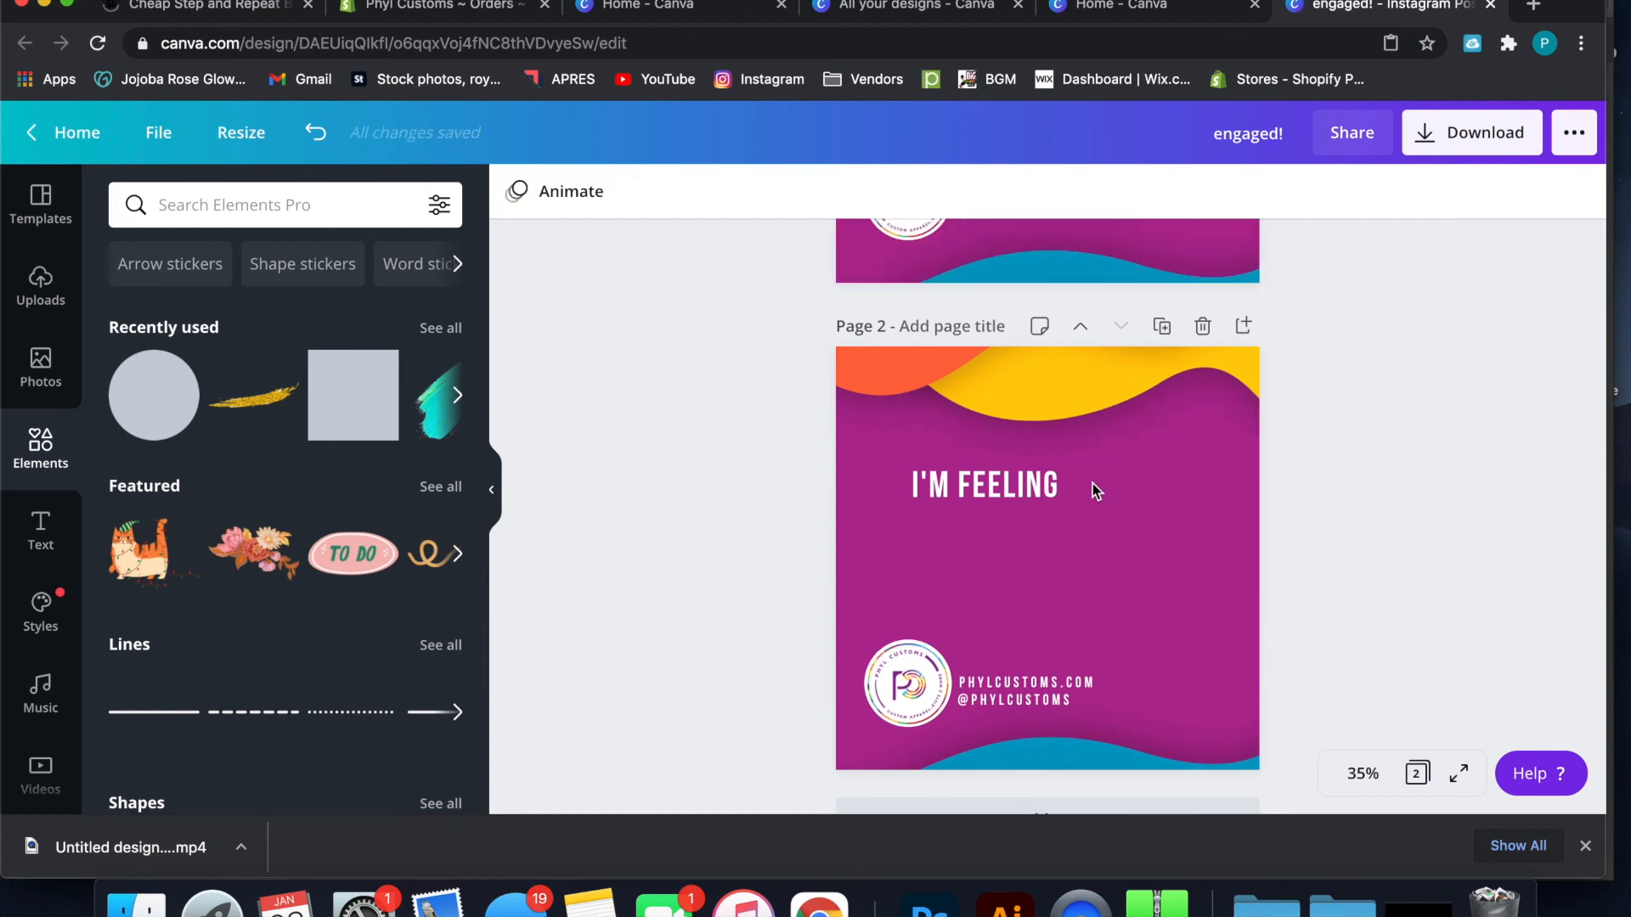
pyautogui.click(1020, 493)
pyautogui.press('Delete')
# Duplicate page 2 with its wave background, logo and contact texts as a third page
pyautogui.scroll(5, 944, 386)
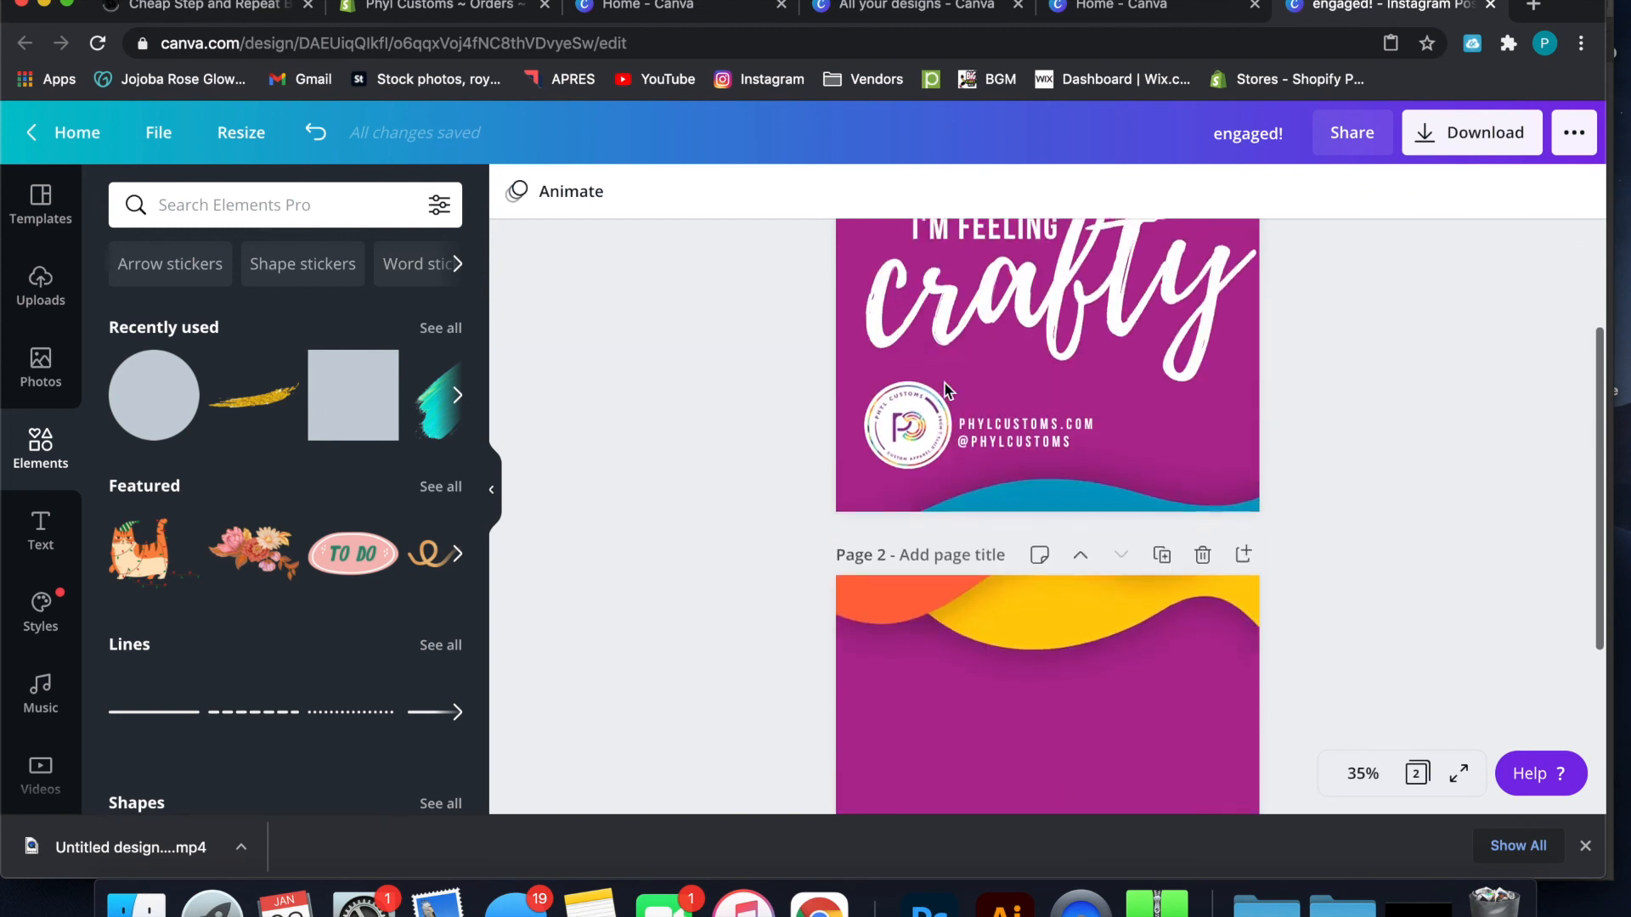
pyautogui.scroll(-5, 944, 384)
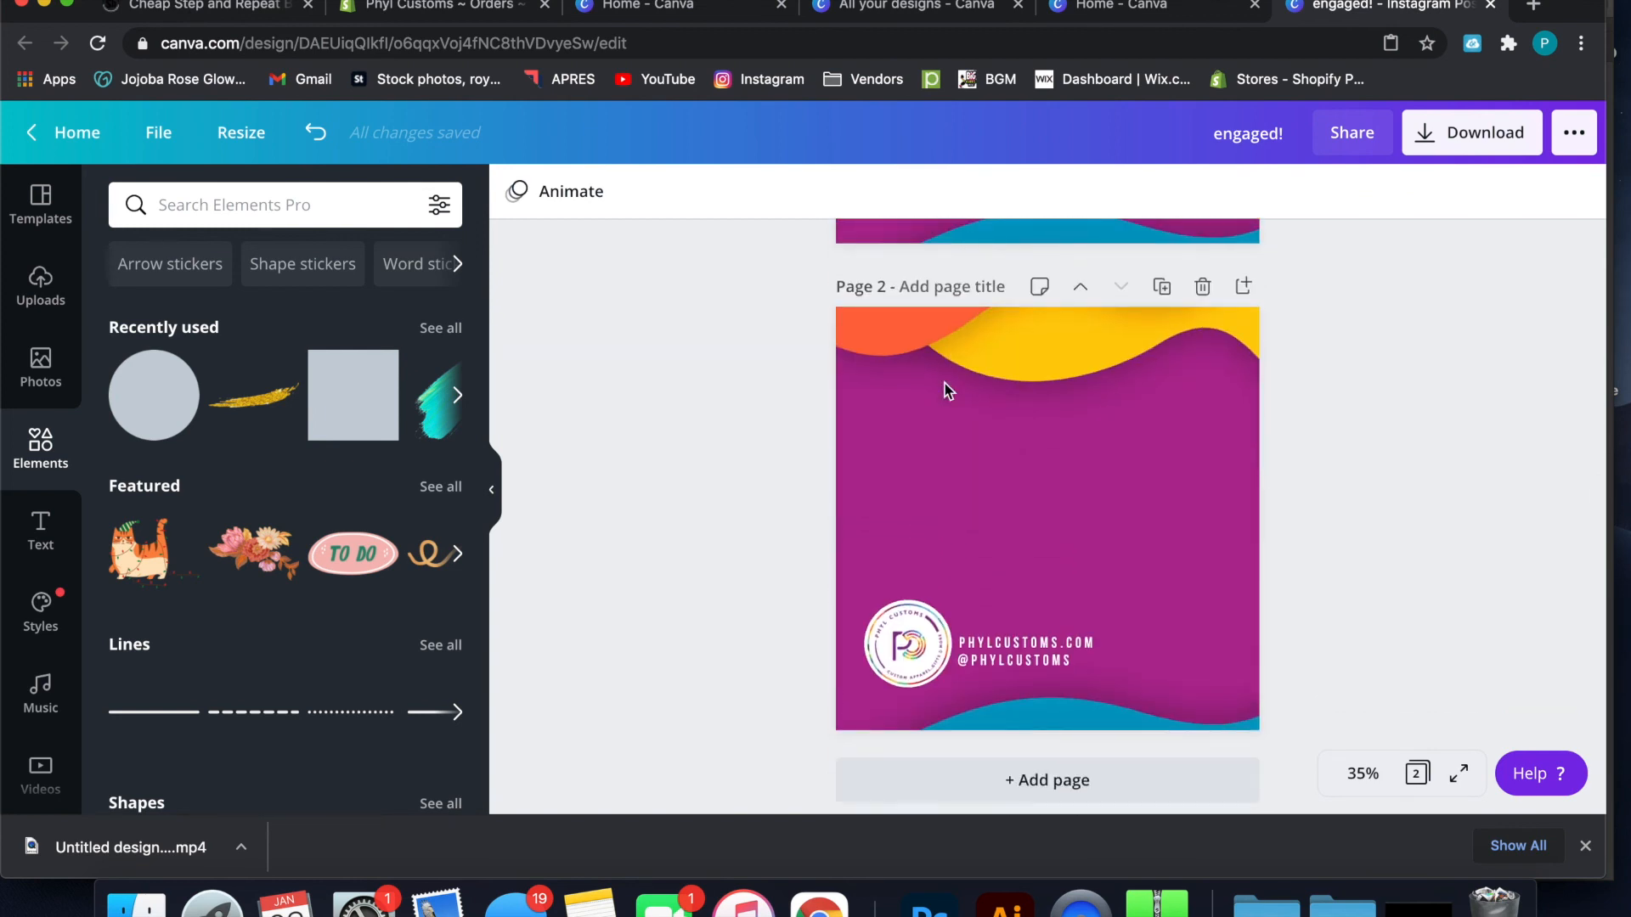
pyautogui.click(1162, 286)
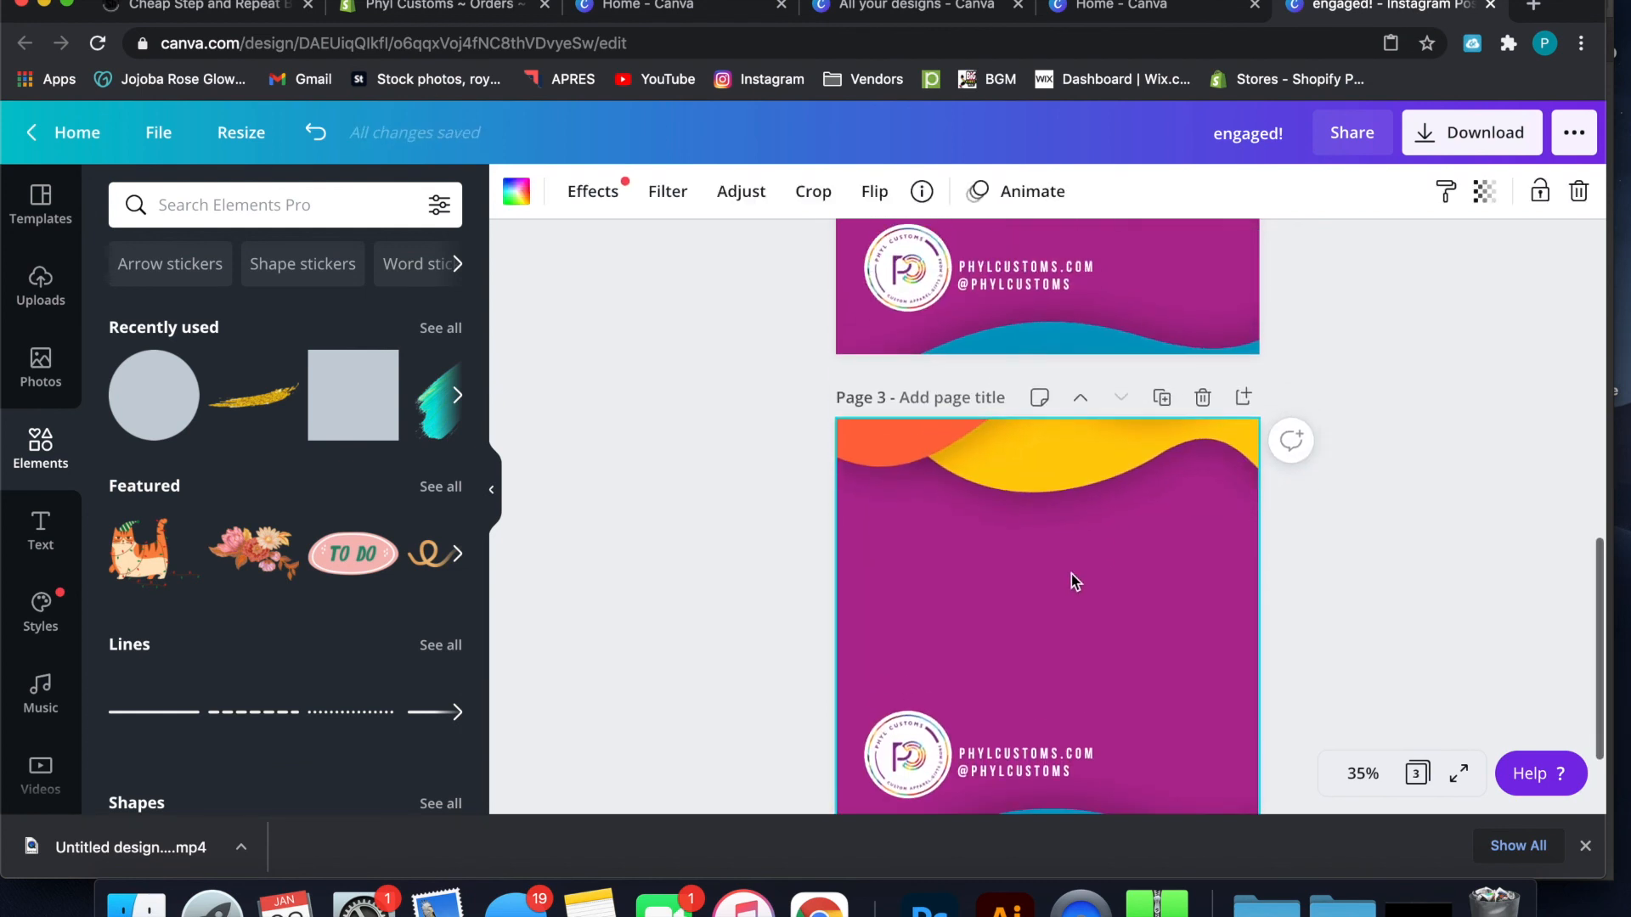
# Add the "it's my birthday / It's time to celebrate" text combination to page 3
pyautogui.scroll(-15, 175, 589)
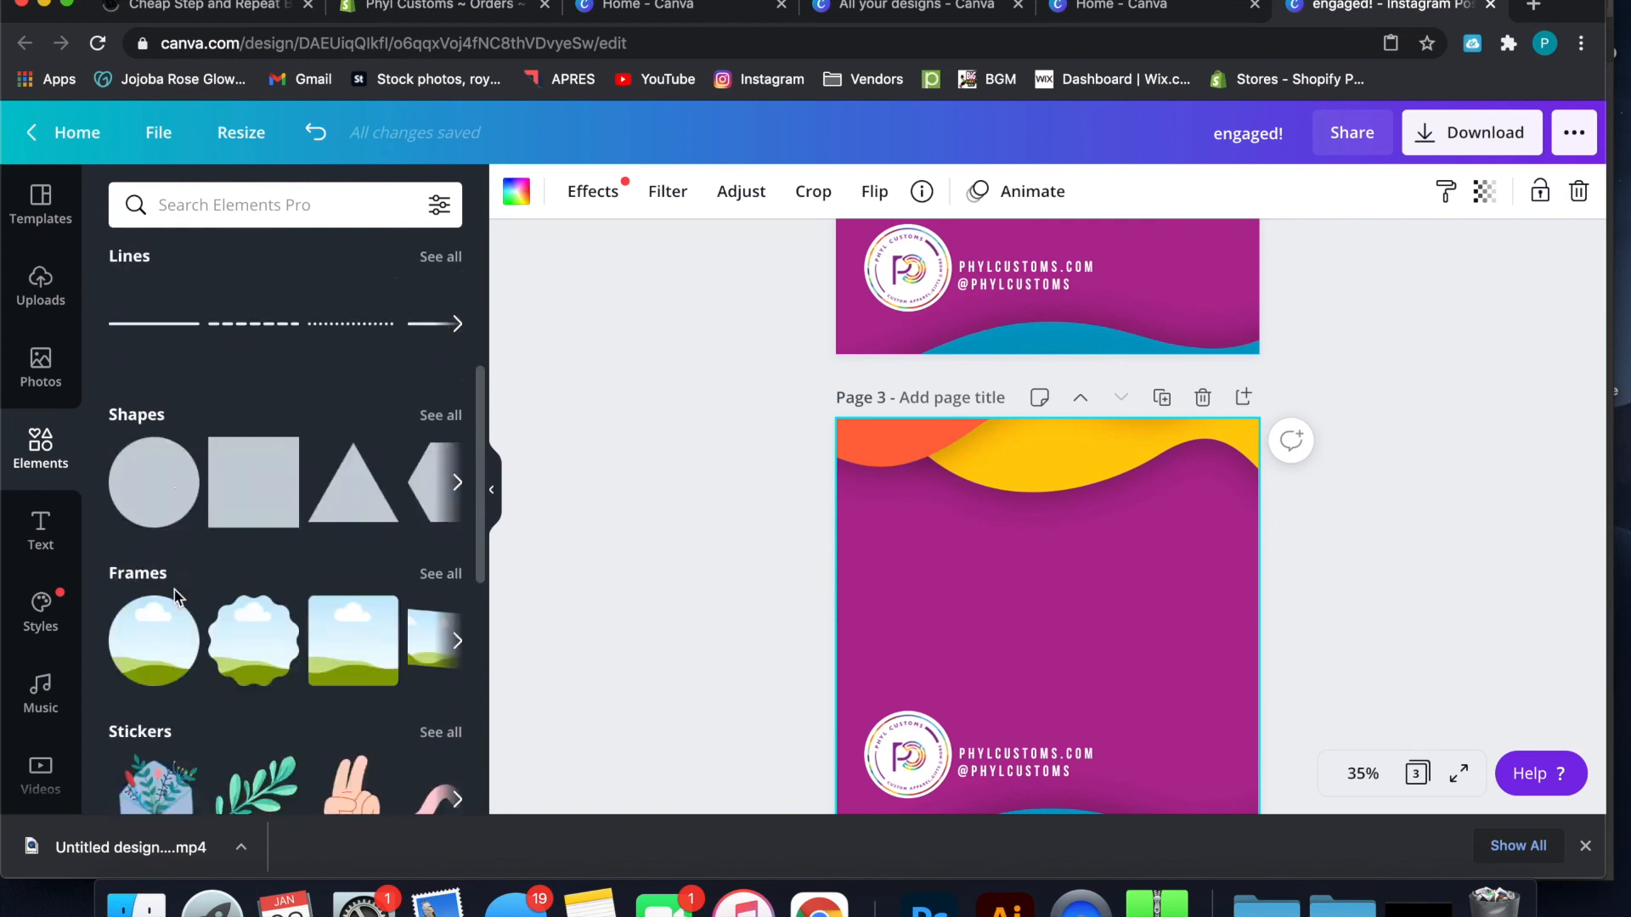
pyautogui.scroll(-1, 175, 598)
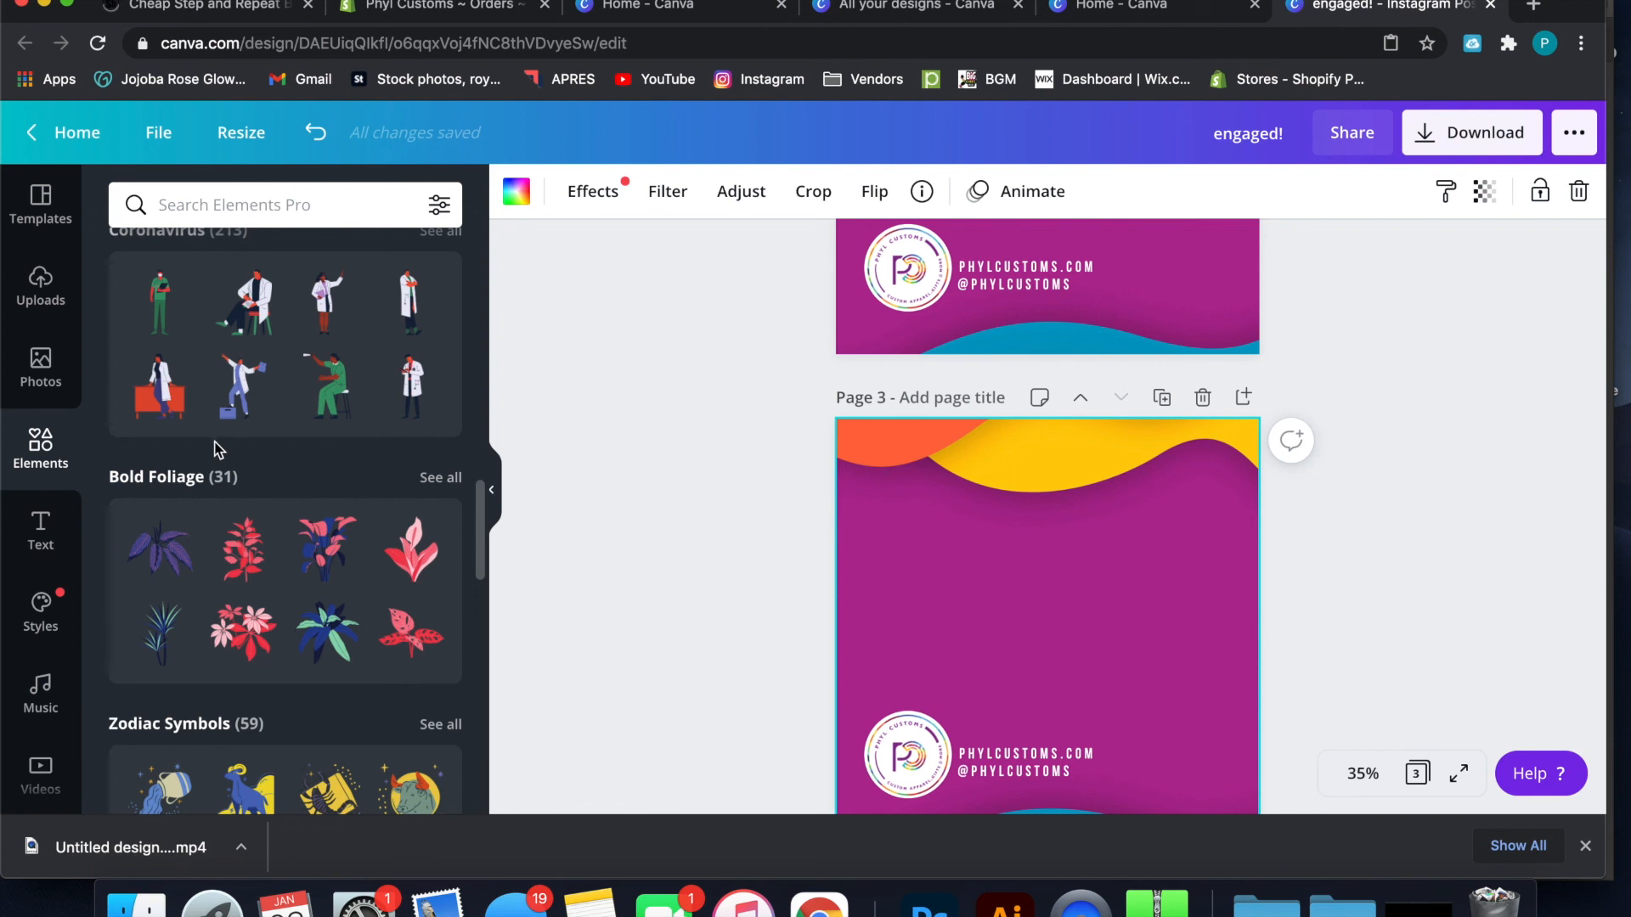
pyautogui.click(41, 531)
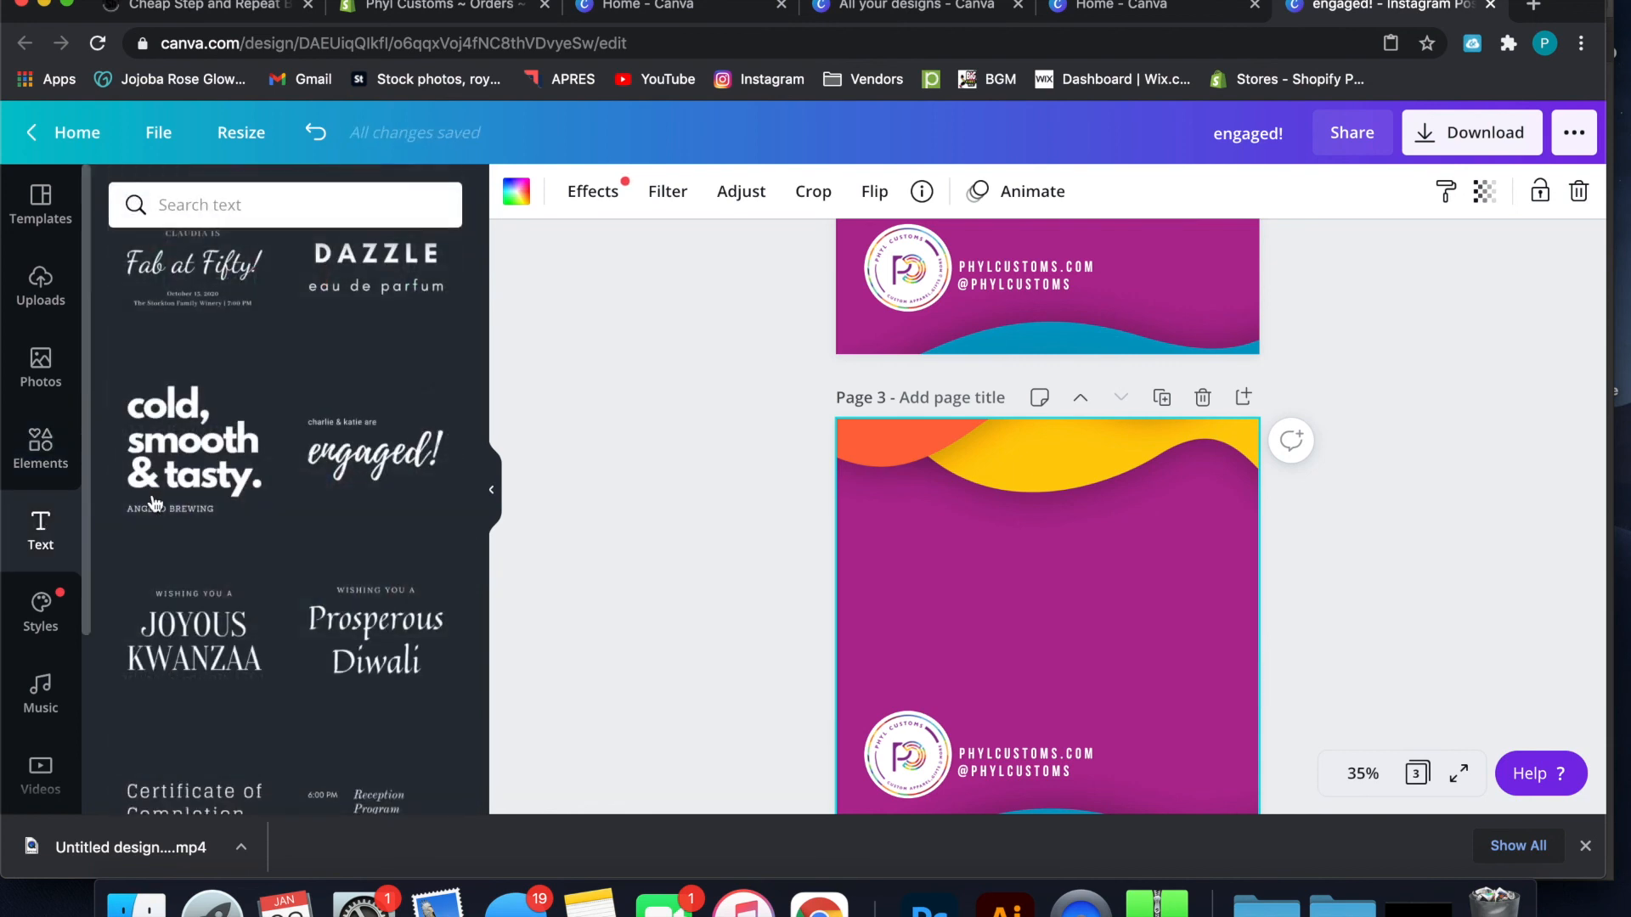
pyautogui.scroll(-4, 301, 491)
pyautogui.scroll(-3, 301, 491)
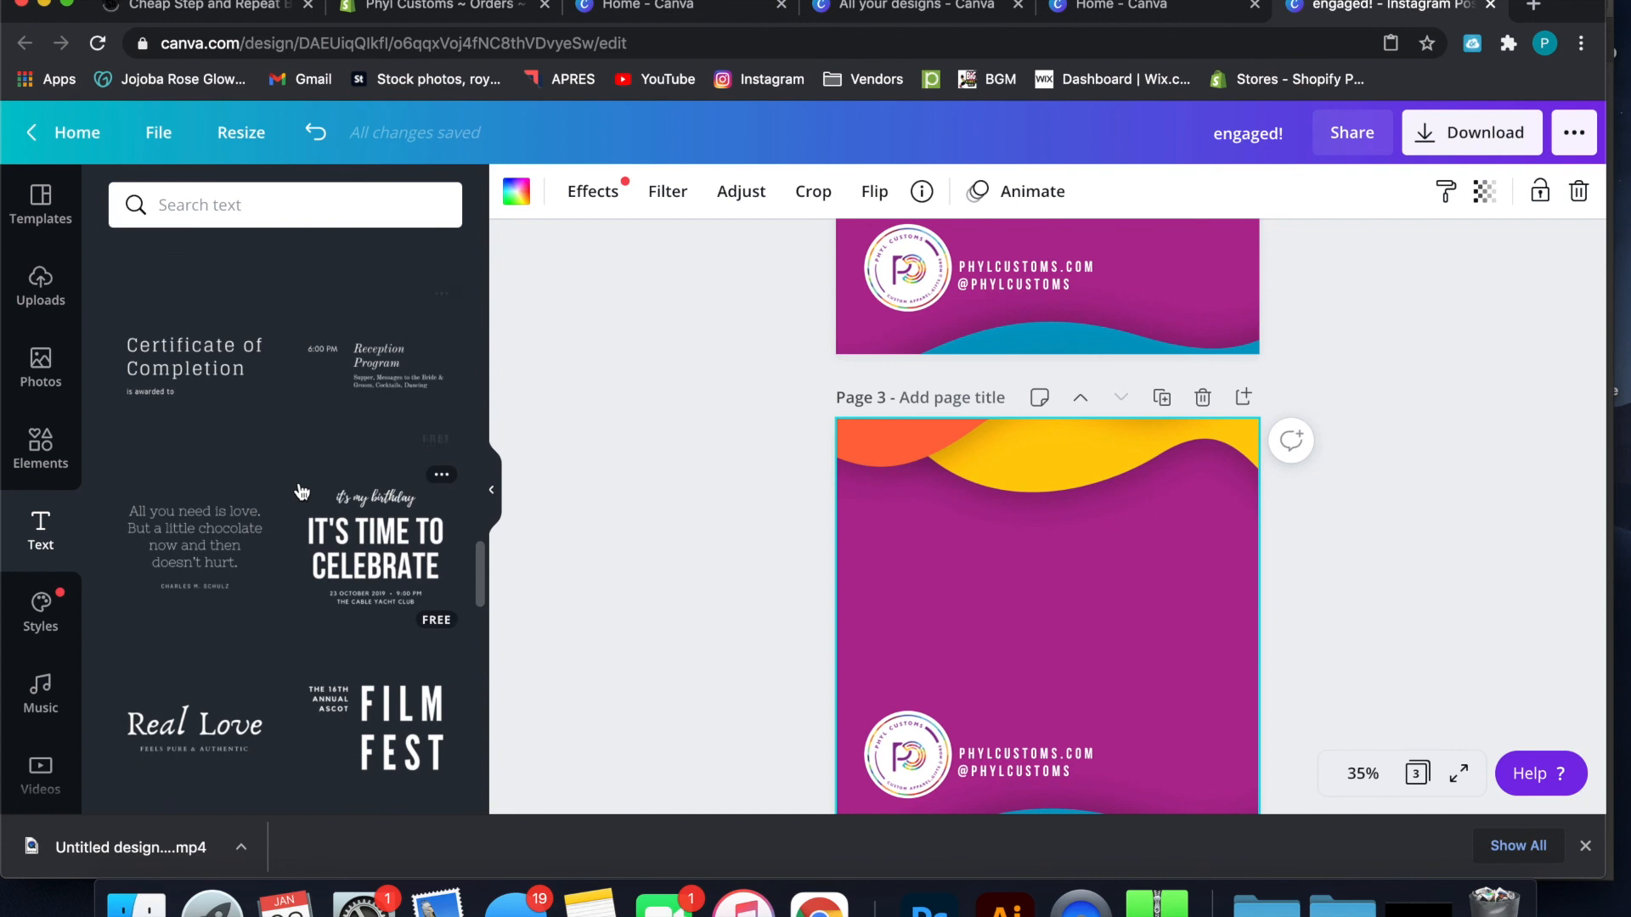
pyautogui.moveTo(386, 508); pyautogui.dragTo(999, 576)
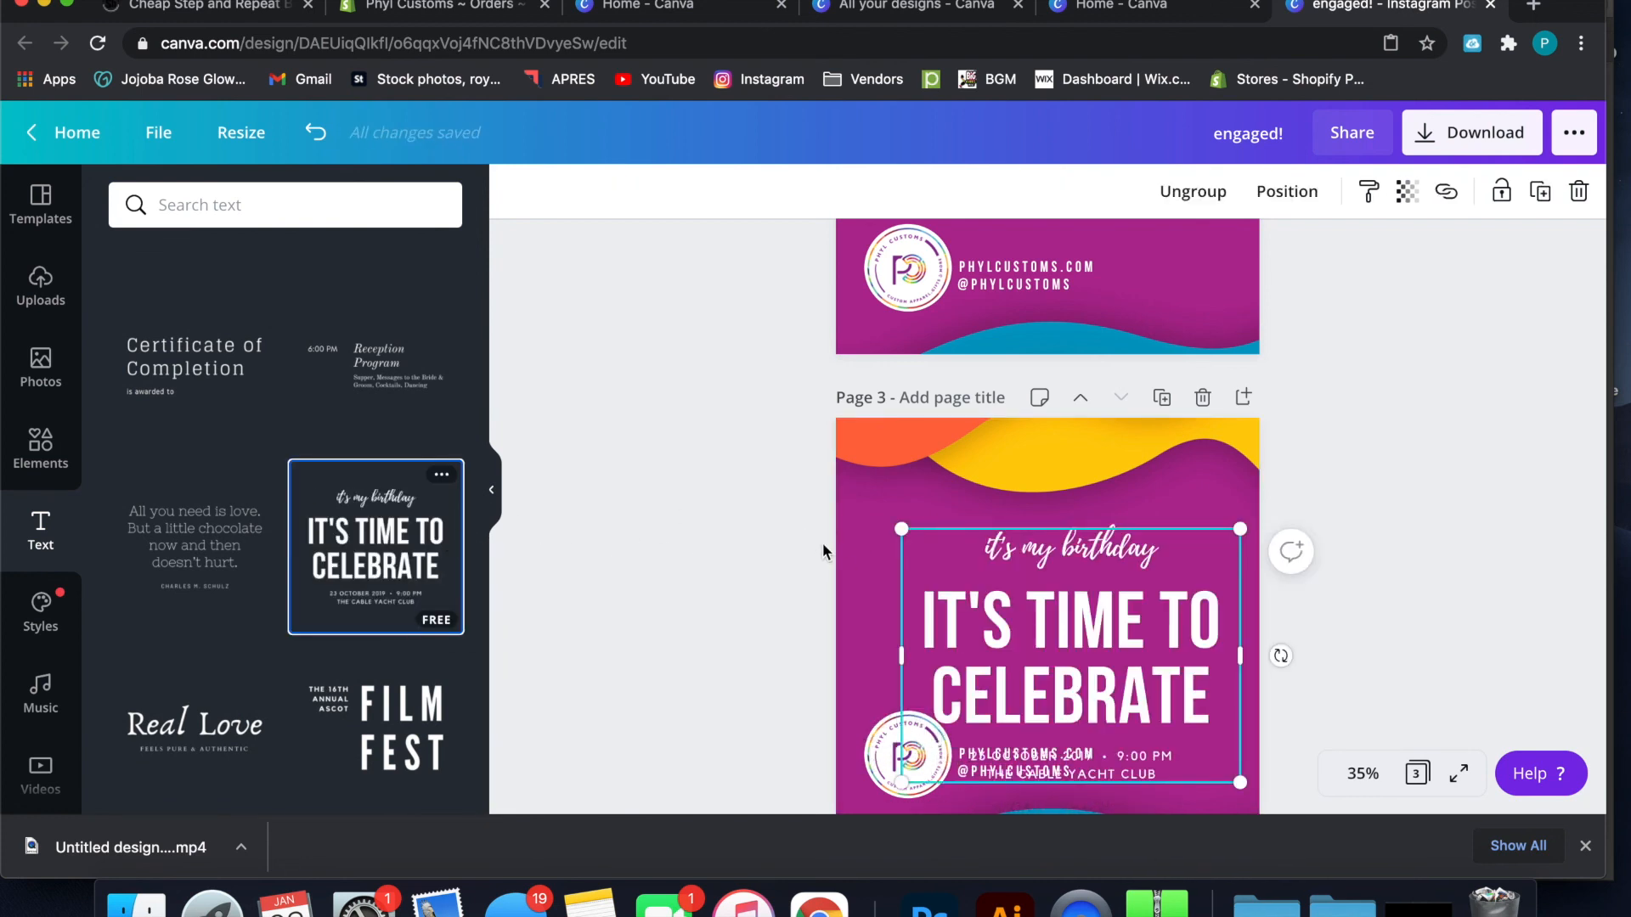
# Shrink the birthday text group and position it between the yellow wave and the contact lines on page 3
pyautogui.moveTo(1236, 779); pyautogui.dragTo(1206, 756)
pyautogui.click(1108, 636)
pyautogui.moveTo(1108, 635); pyautogui.dragTo(1114, 608)
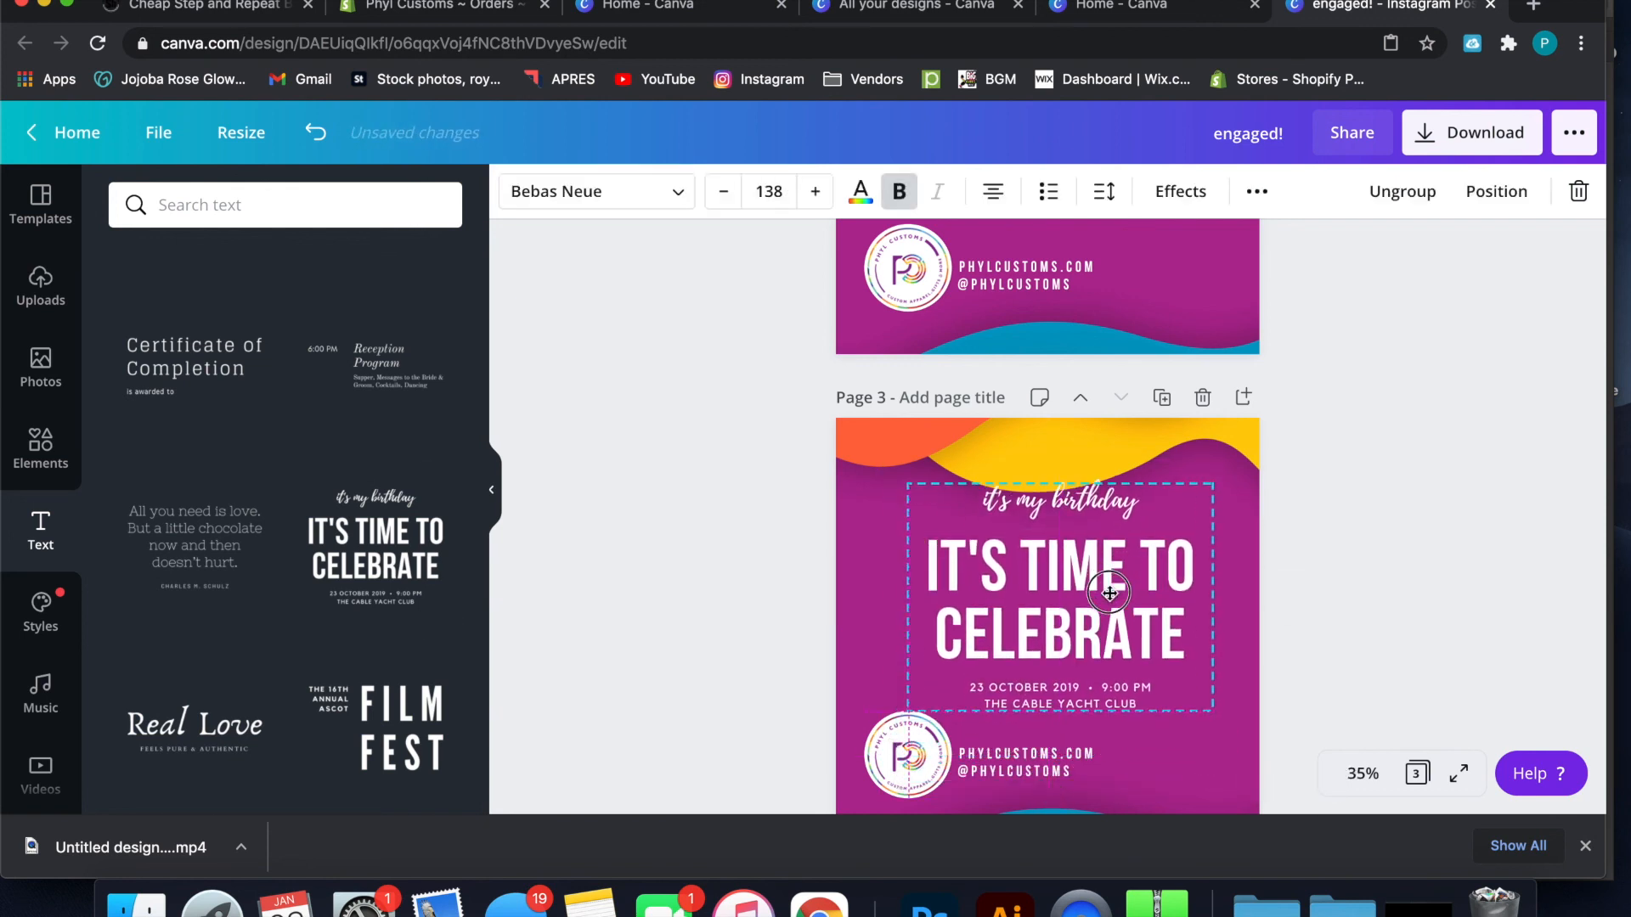
pyautogui.moveTo(1212, 729); pyautogui.dragTo(1190, 703)
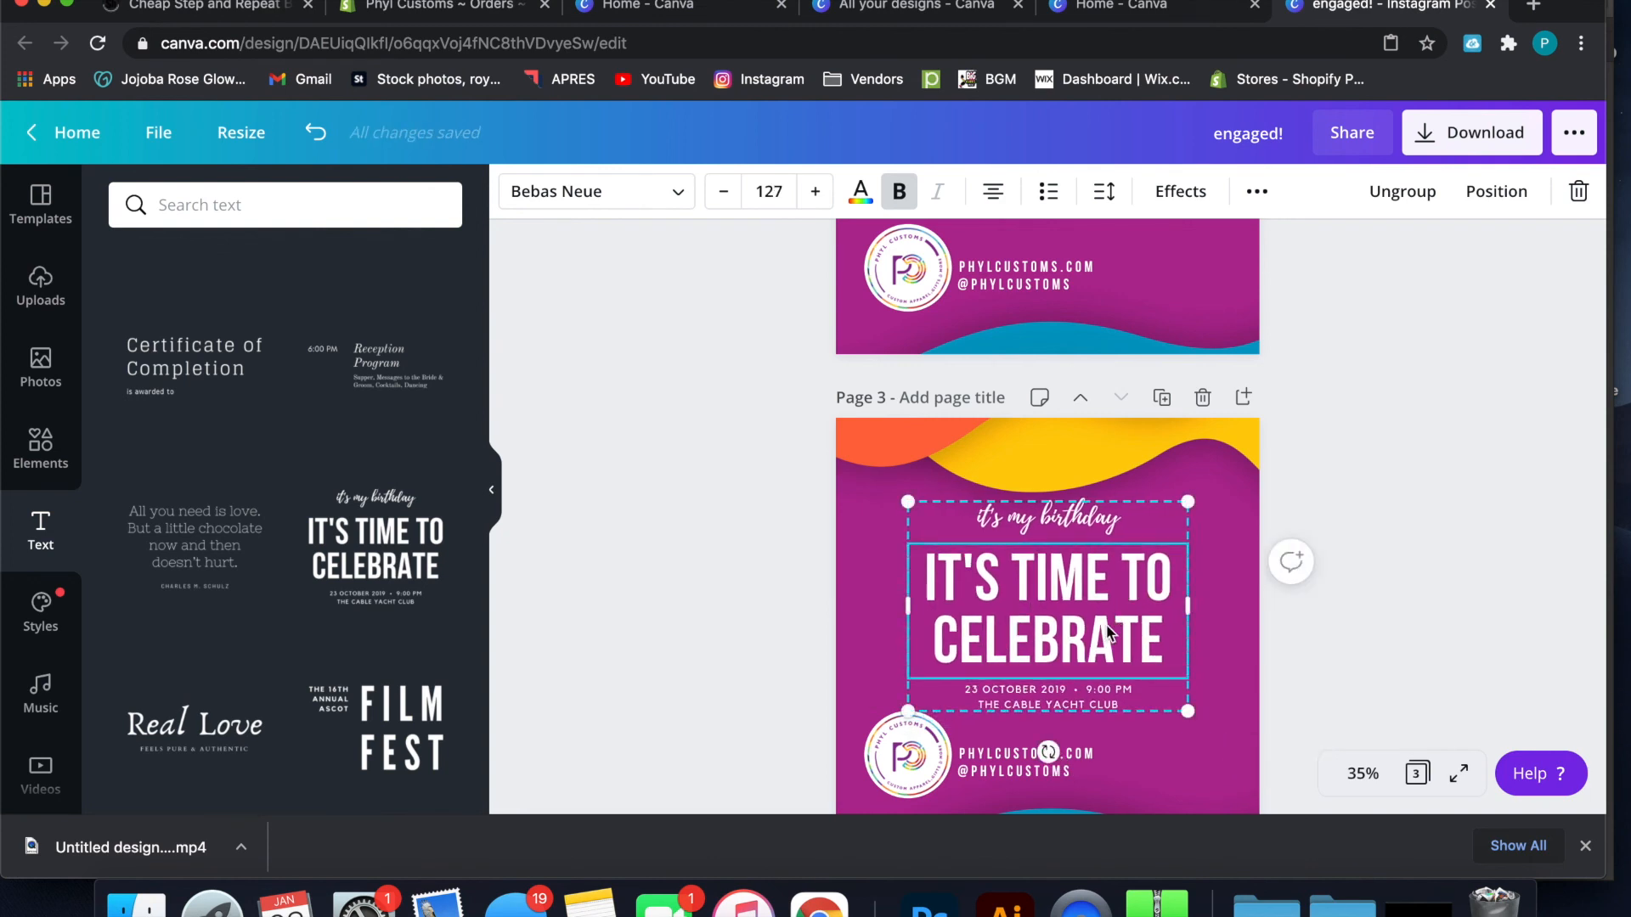
pyautogui.moveTo(1109, 630); pyautogui.dragTo(1108, 639)
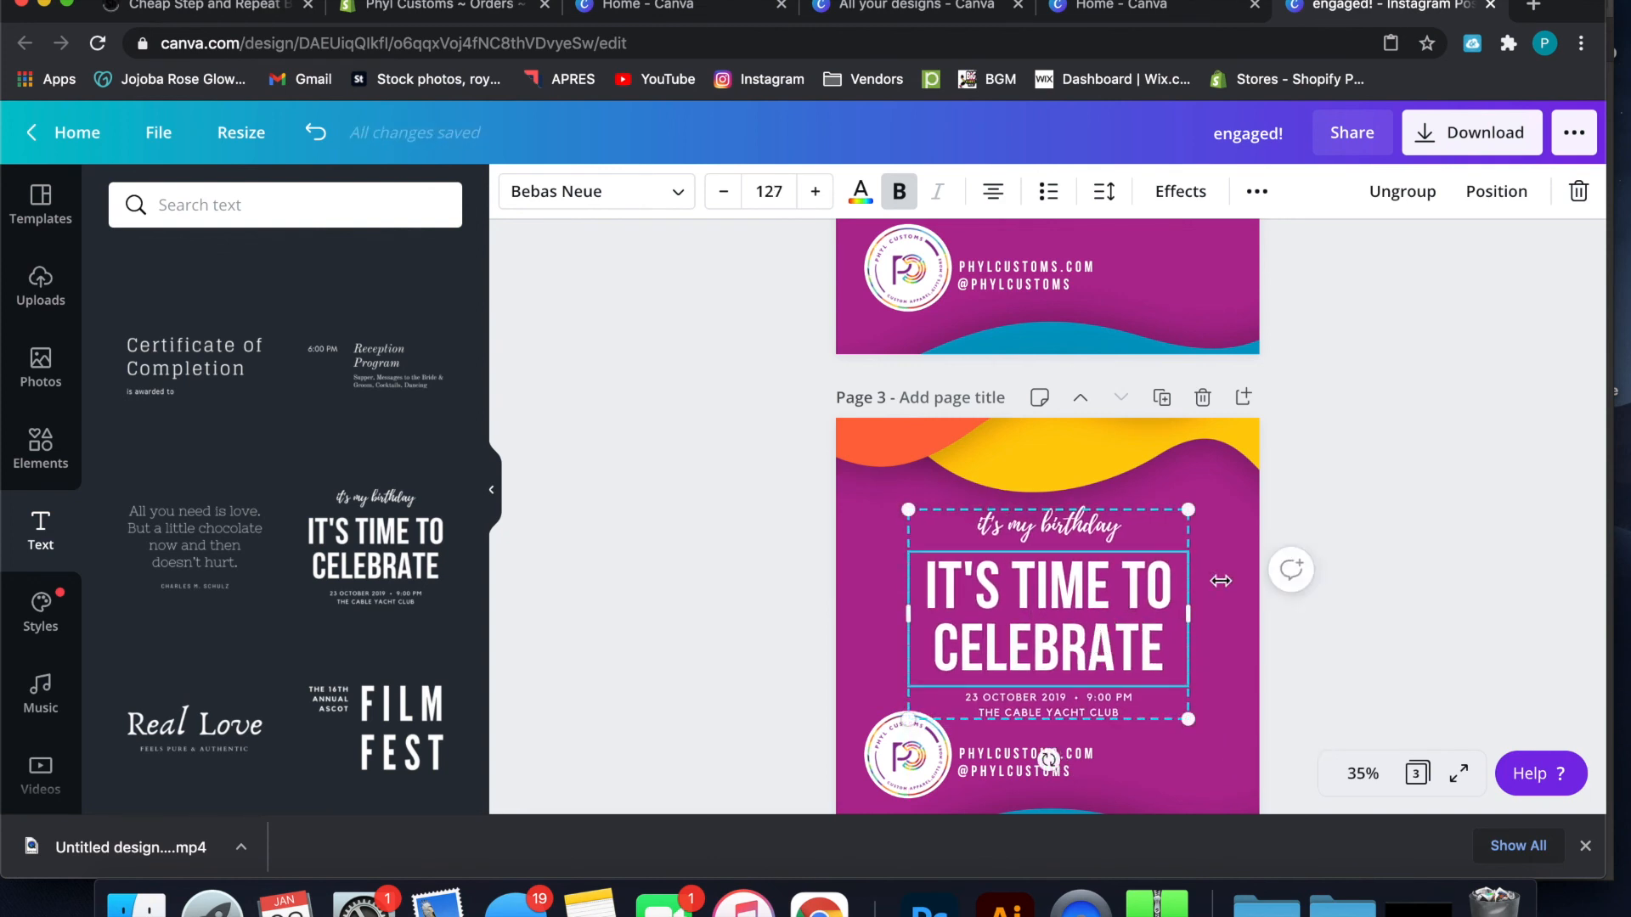
pyautogui.click(1360, 549)
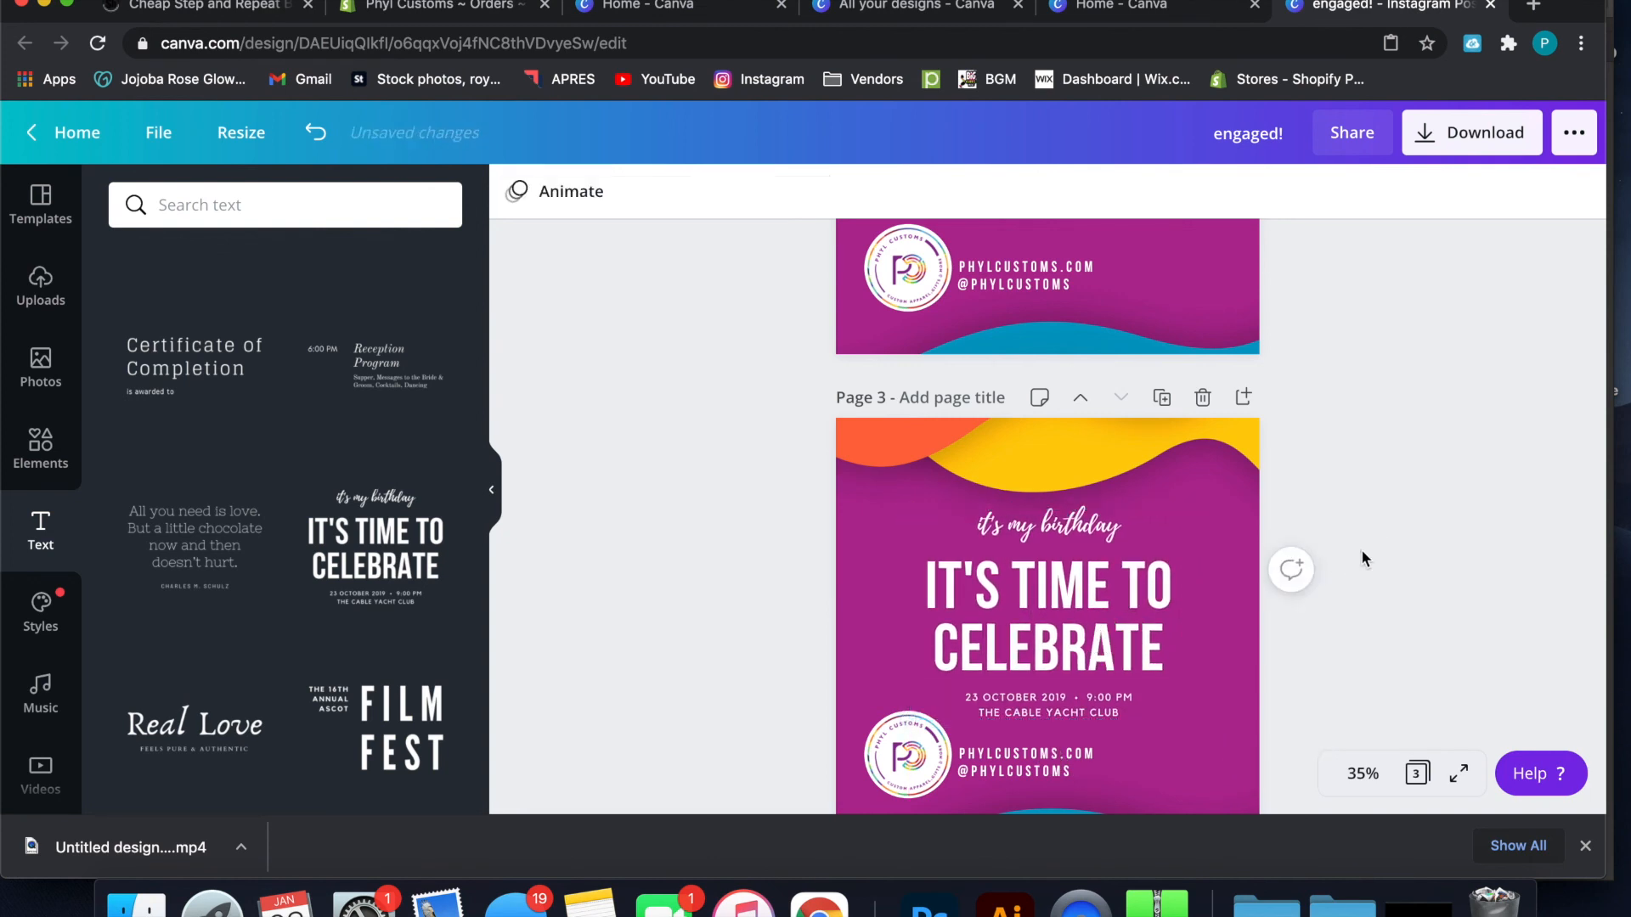
# Replace the script line "it's my birthday" with "Happy Crafting Sale"
pyautogui.click(1102, 534)
pyautogui.doubleClick(1095, 525)
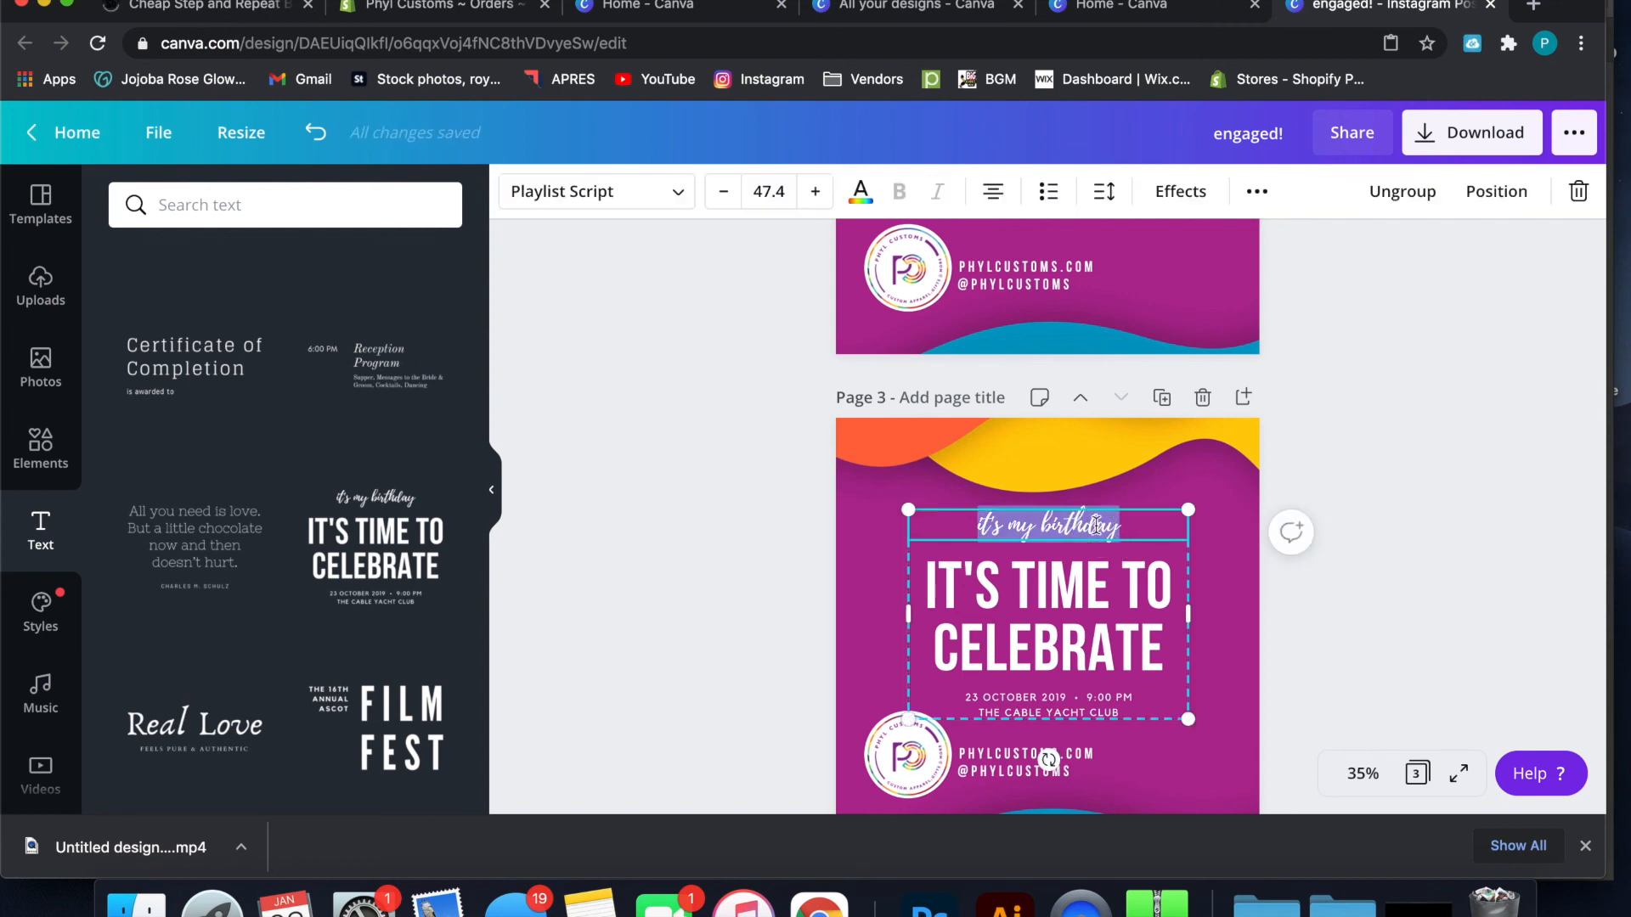
pyautogui.write('H')
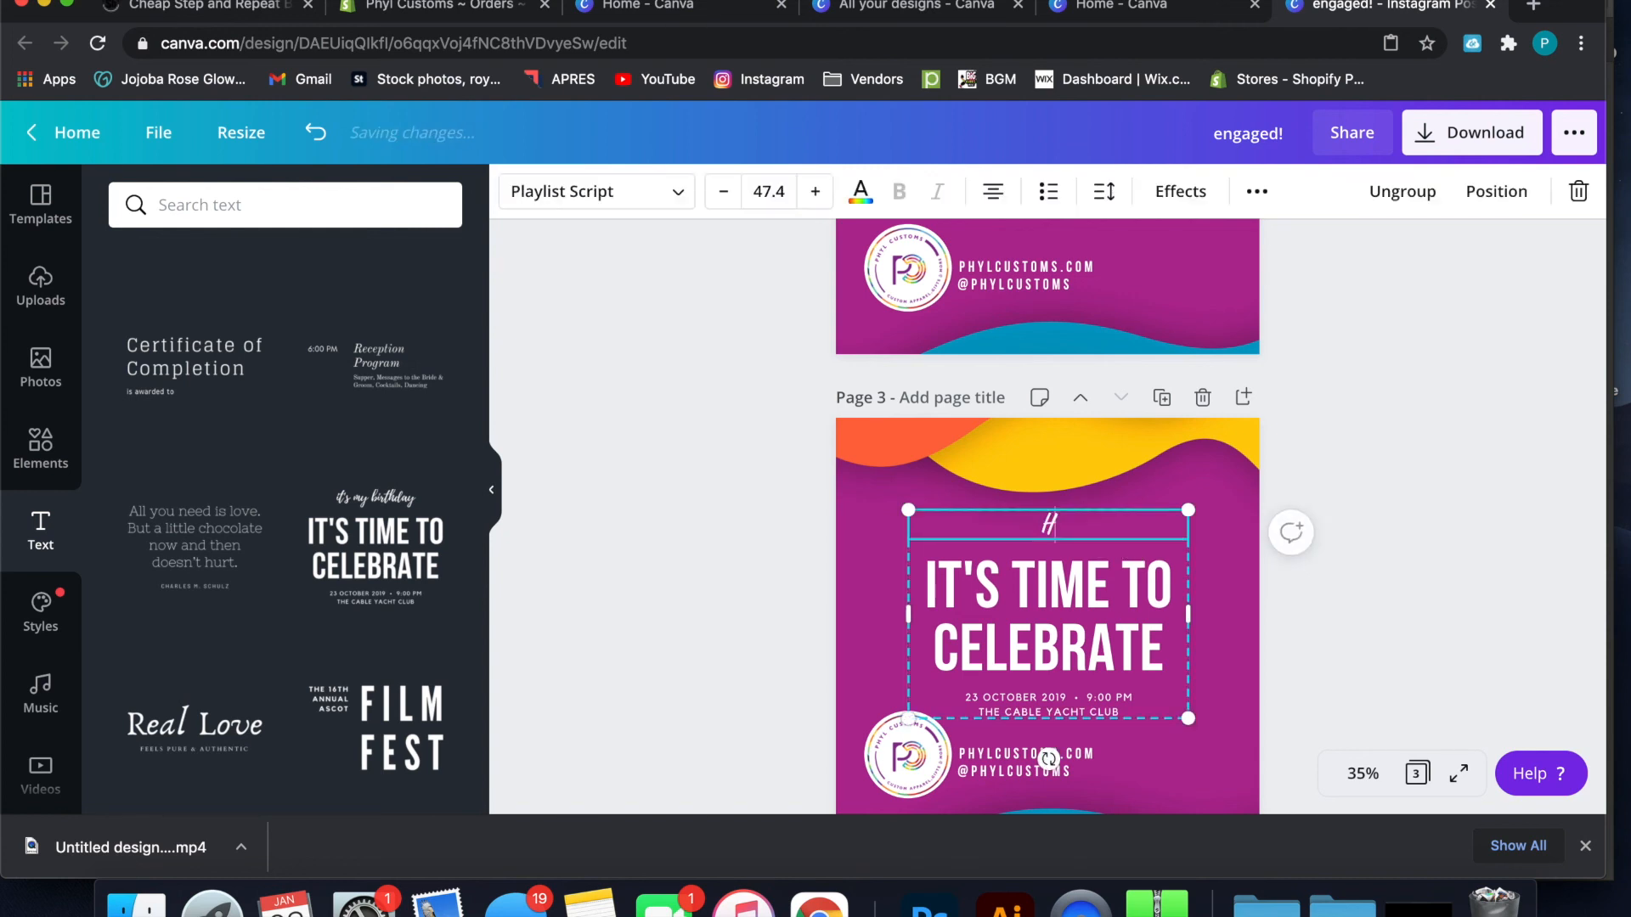
pyautogui.write('appy Cra')
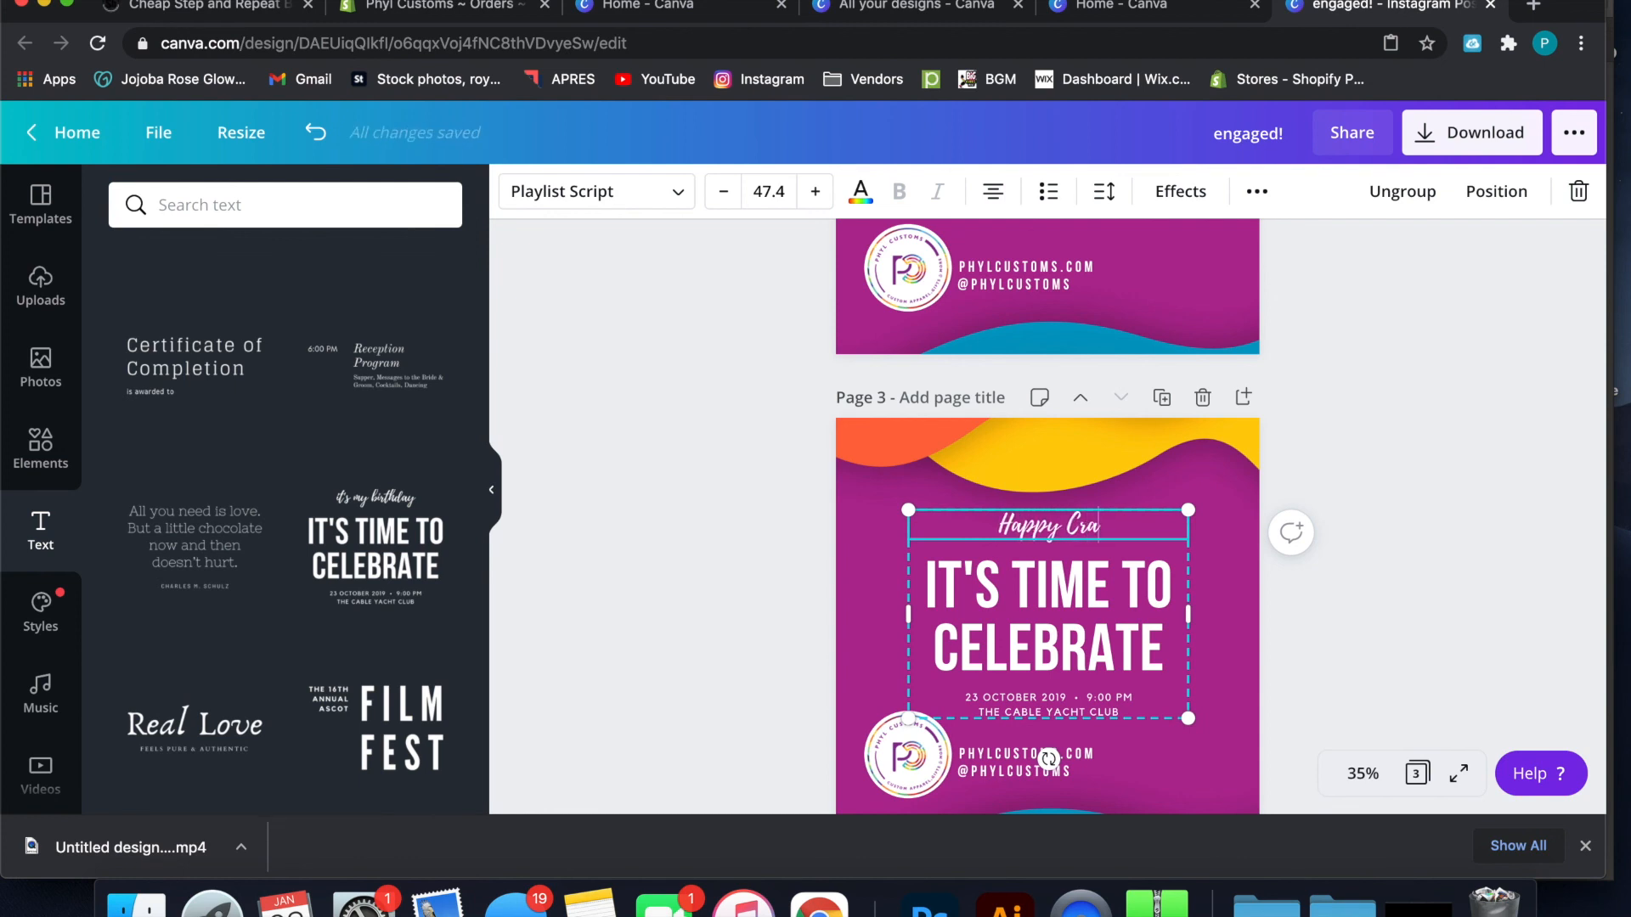
pyautogui.write('fting Sale')
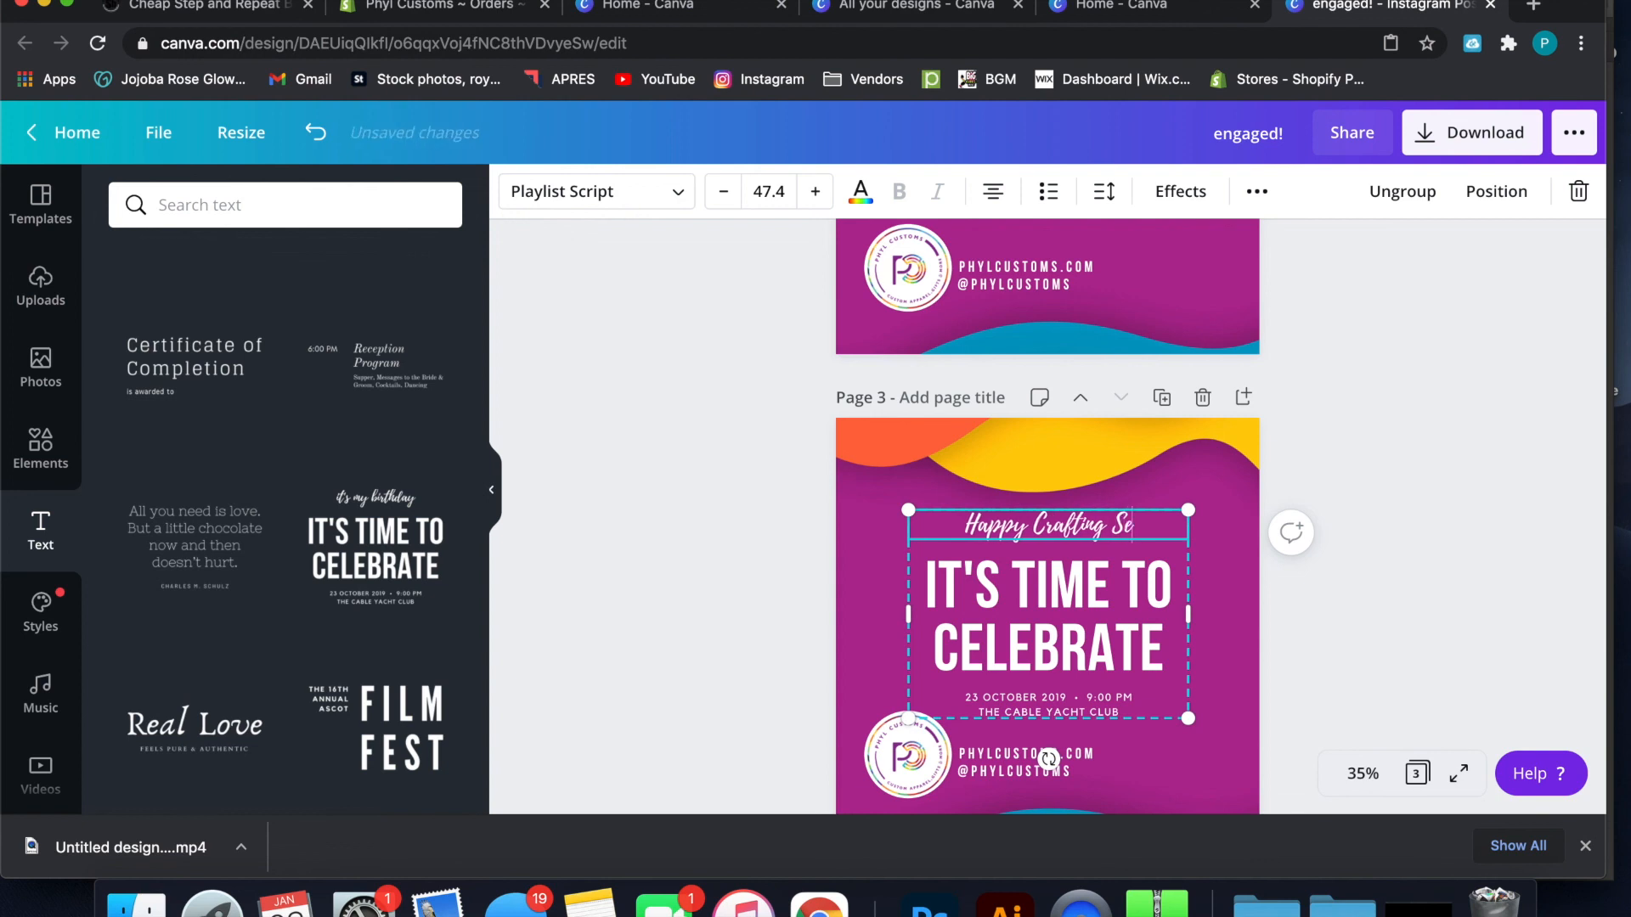
# Replace the large heading "It's time to celebrate" with "50% OFF"
pyautogui.click(1077, 591)
pyautogui.click(1077, 591)
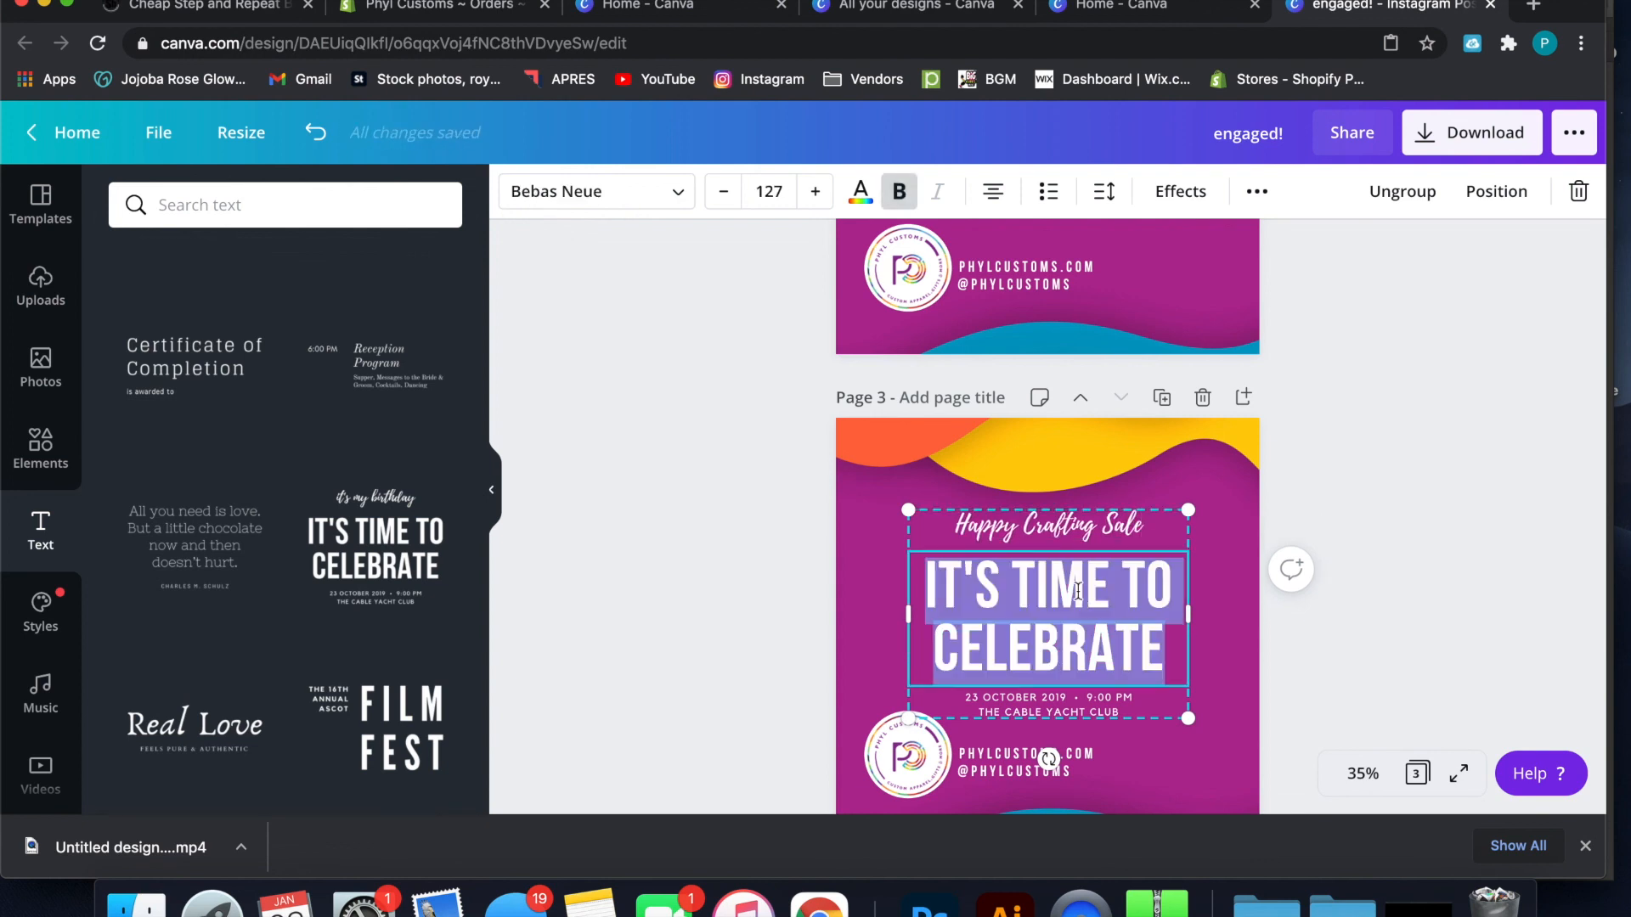
pyautogui.write('50')
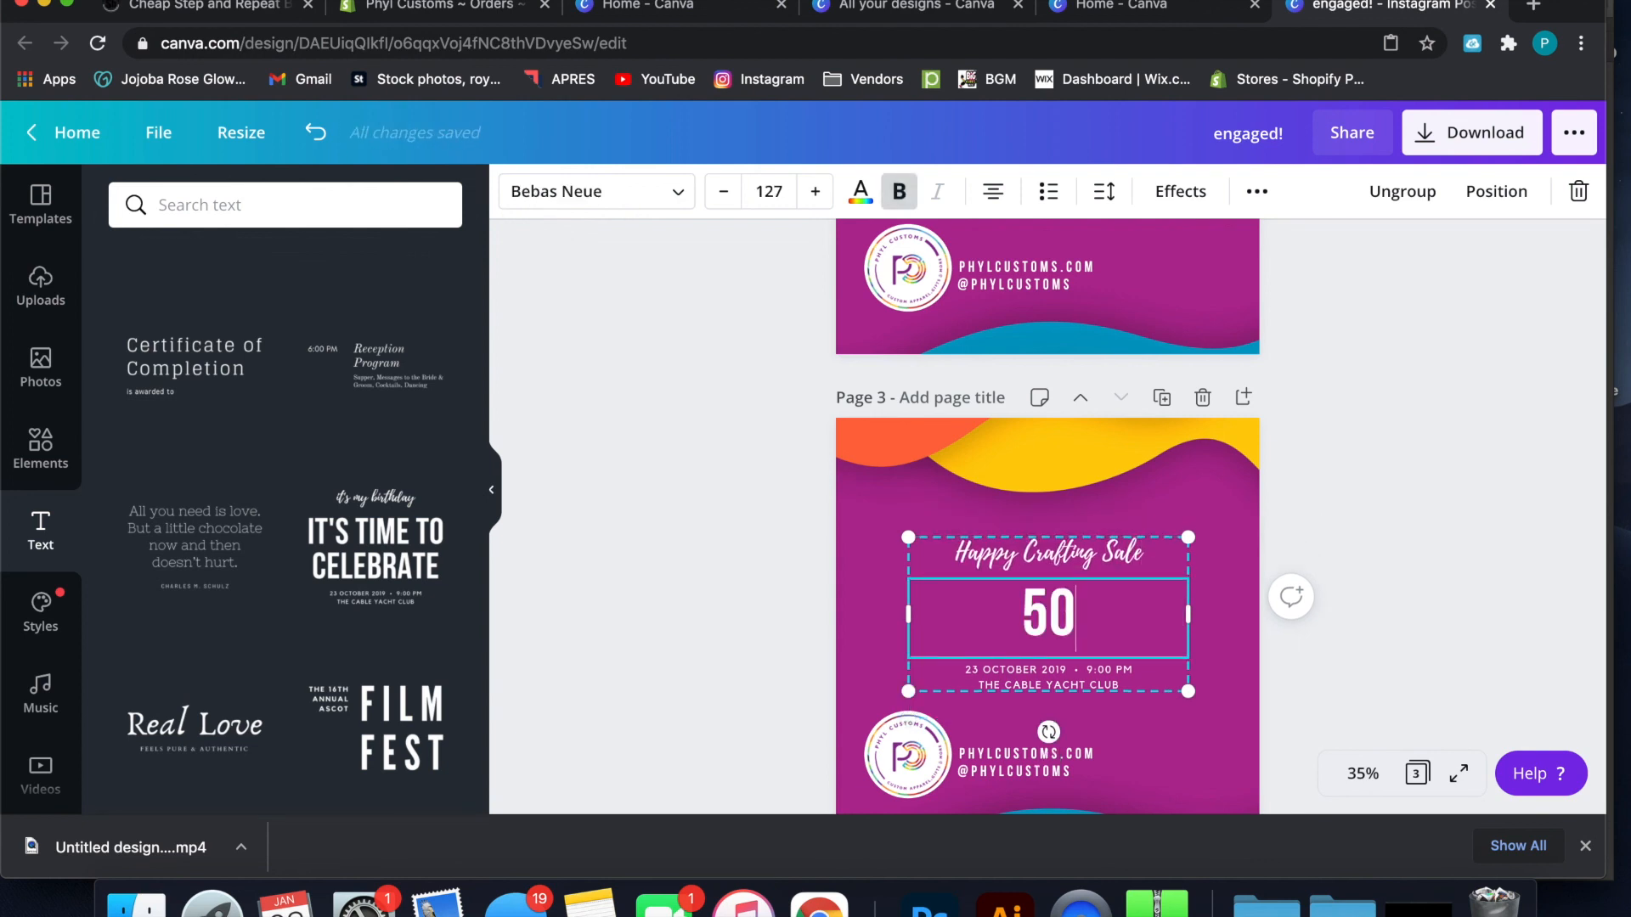
pyautogui.write('% PFF')
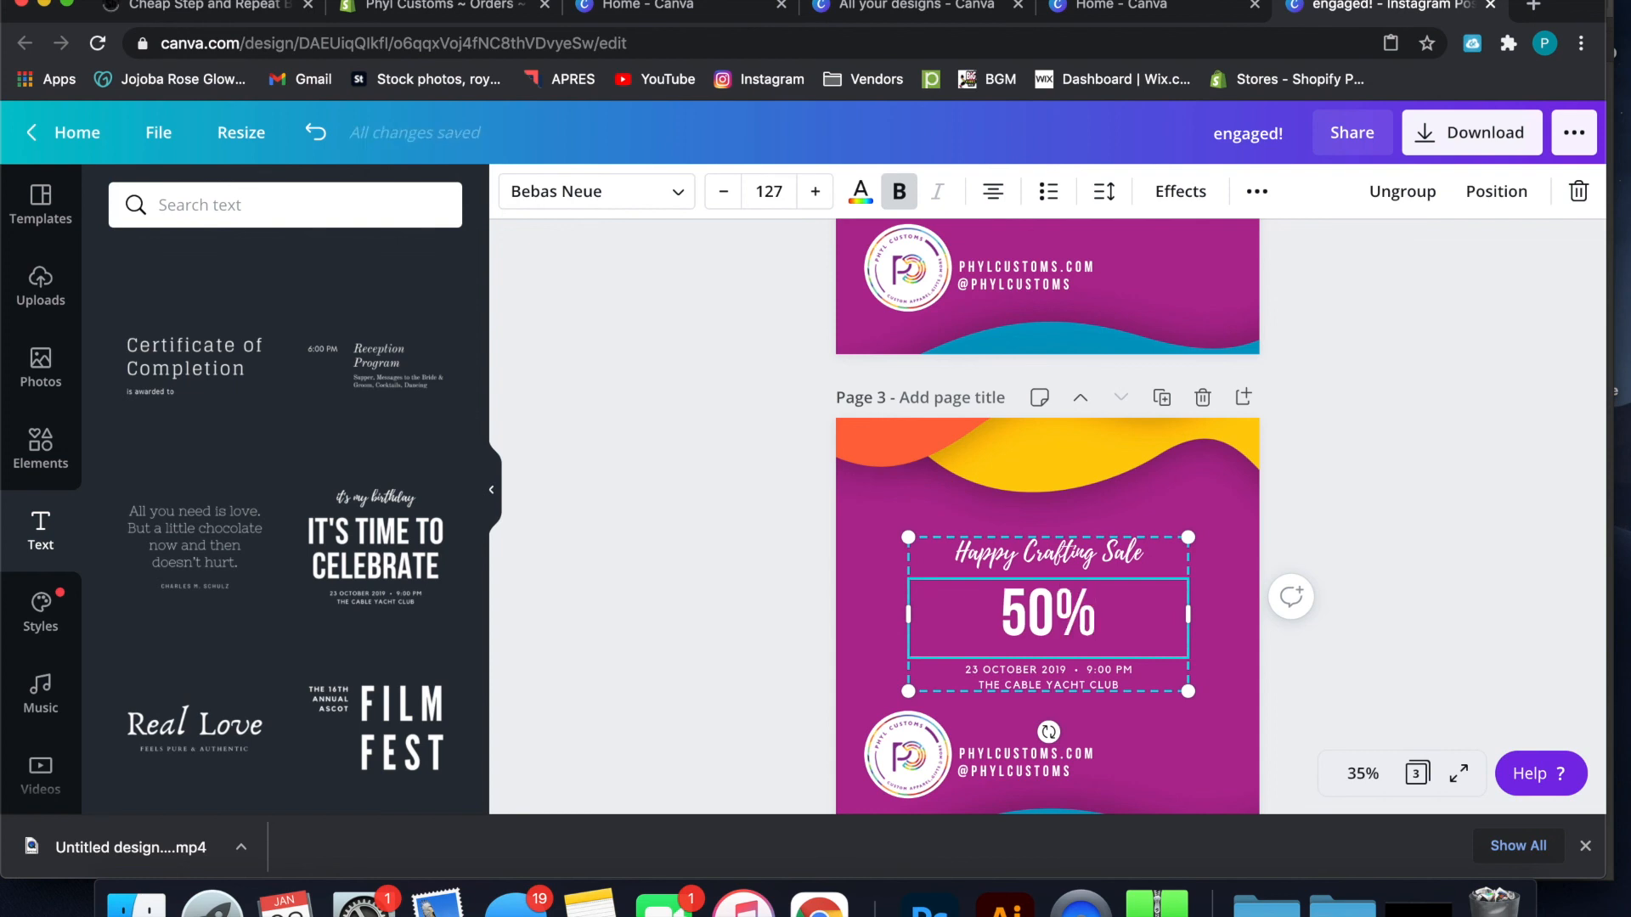
pyautogui.press('BackSpace')
pyautogui.press('BackSpace')
pyautogui.press('BackSpace')
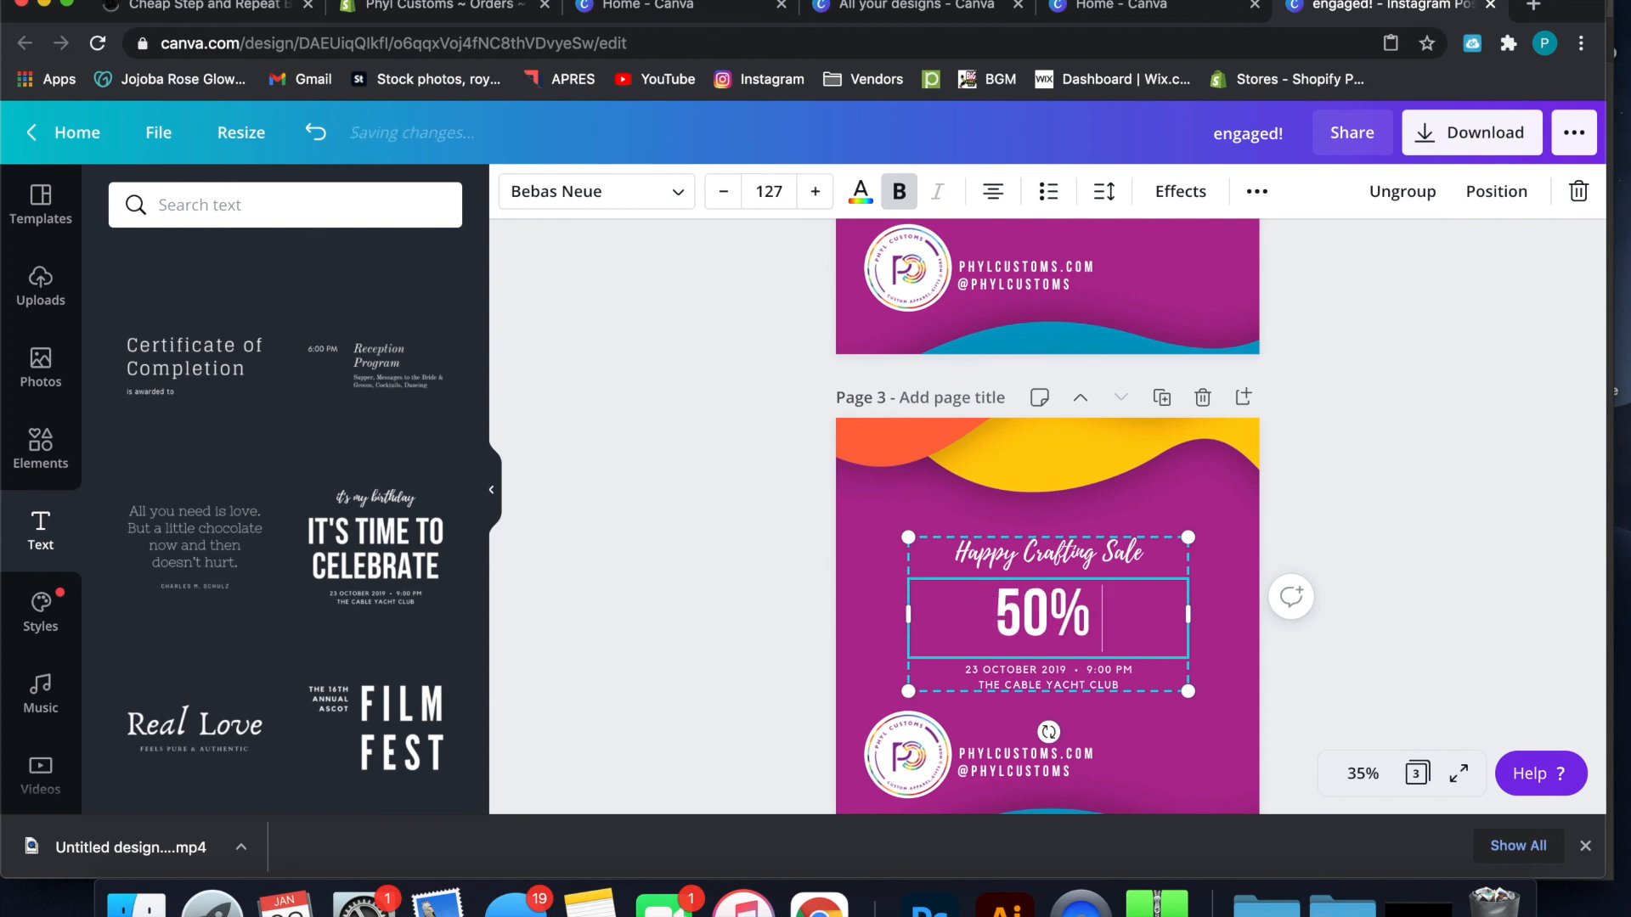
pyautogui.write('OFF')
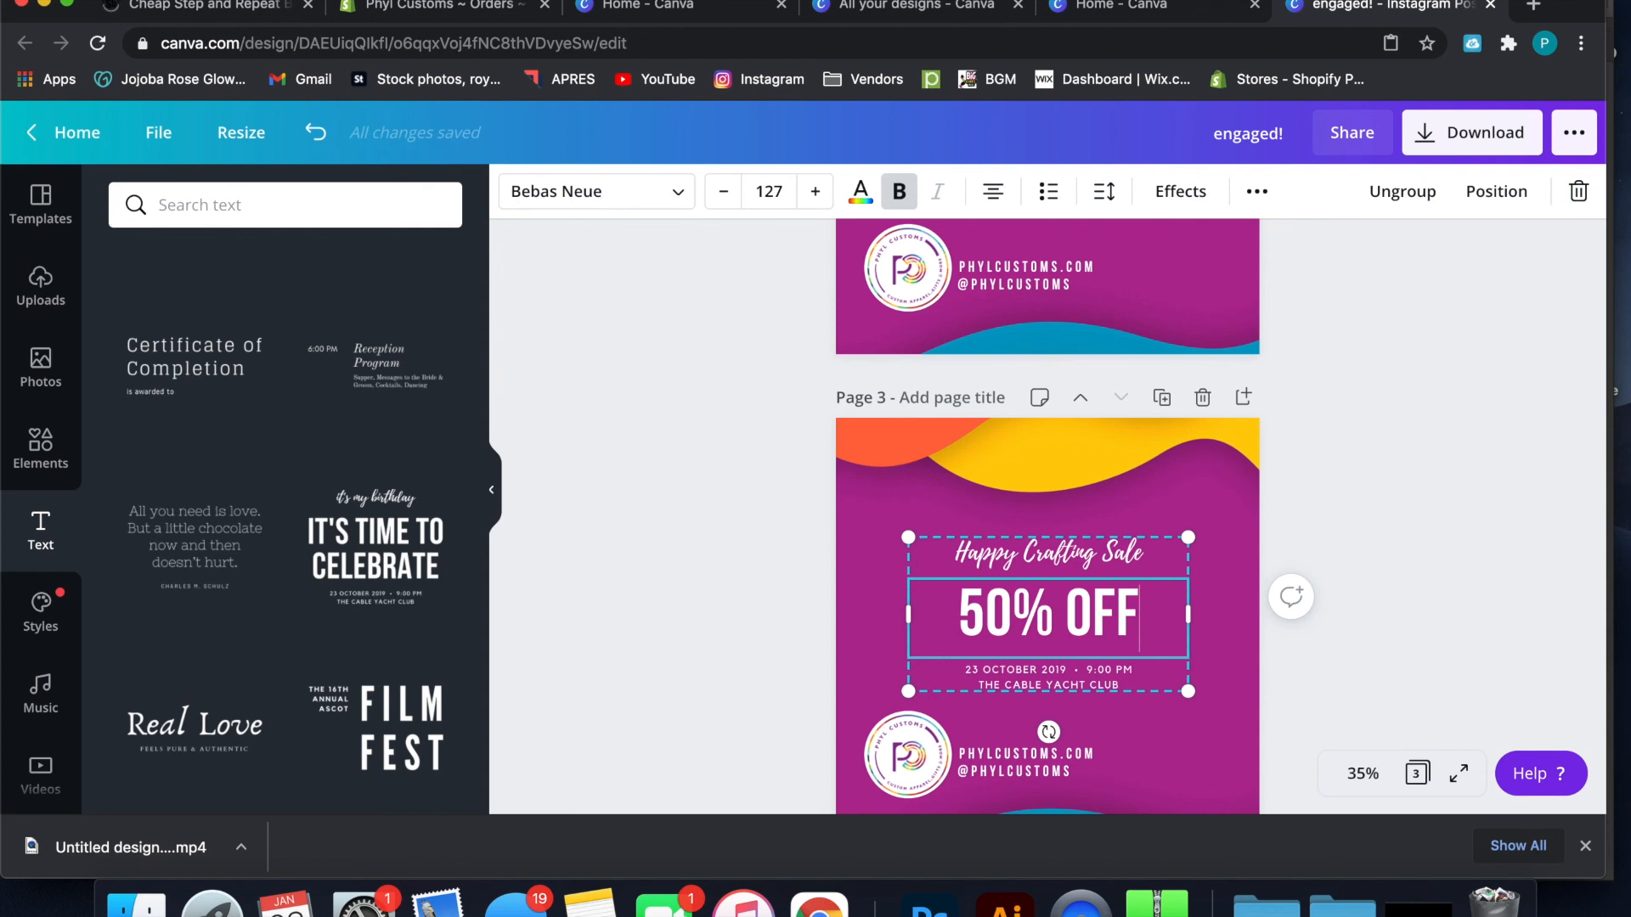
# Replace the small date and venue lines below the heading with "USE THE PROMO CODE CRAFTY"
pyautogui.doubleClick(1084, 677)
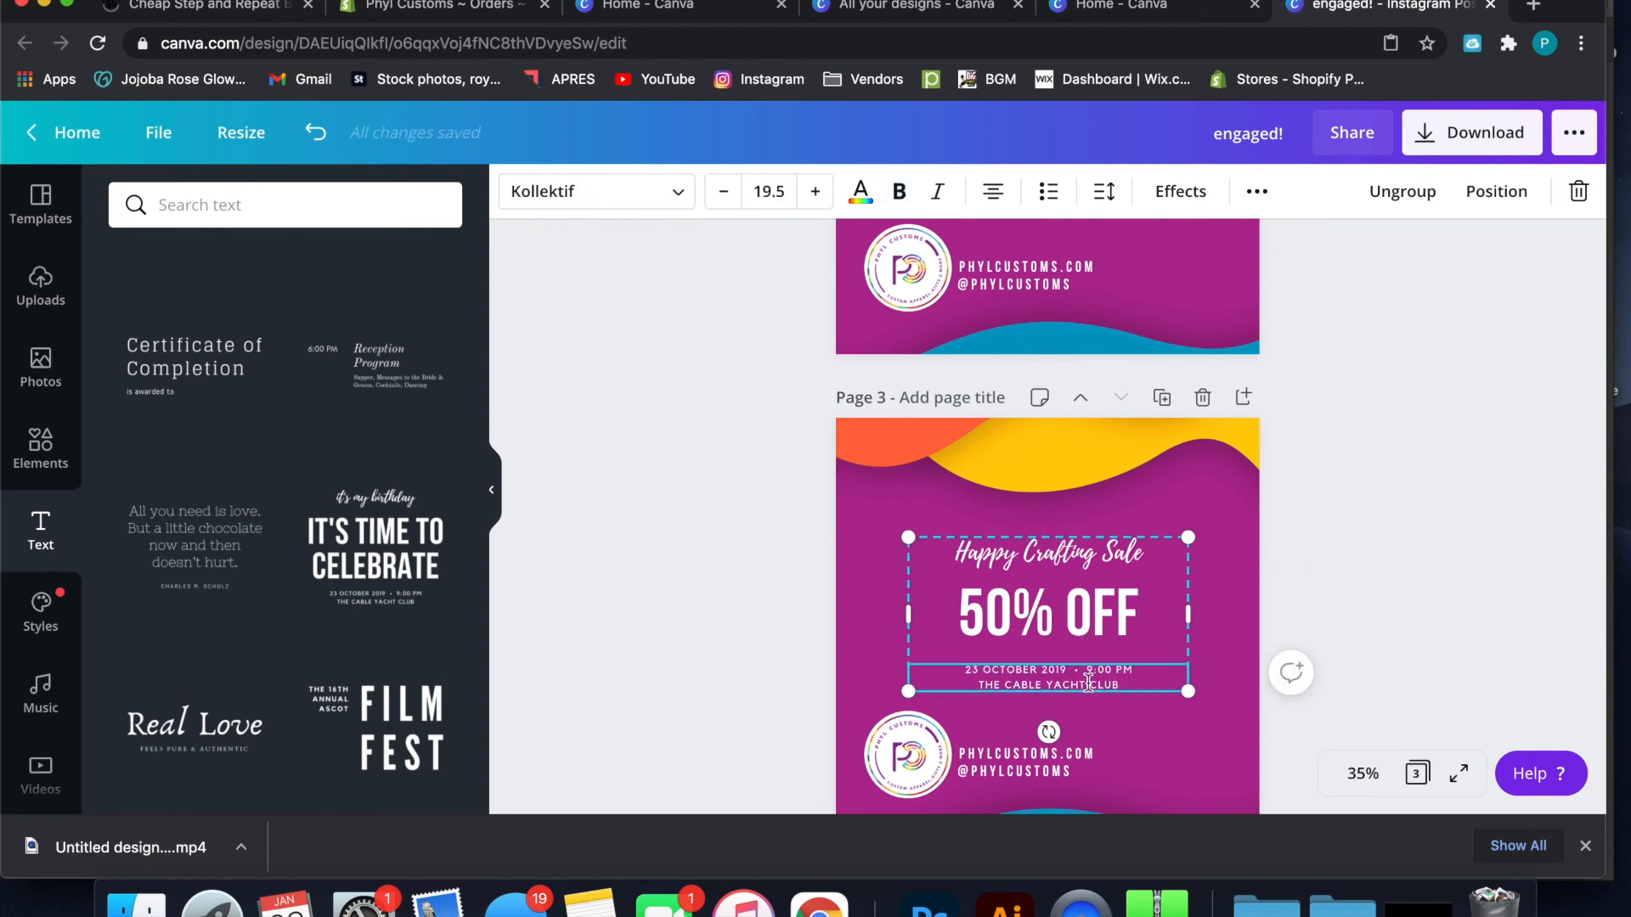
pyautogui.moveTo(1121, 686); pyautogui.dragTo(962, 664)
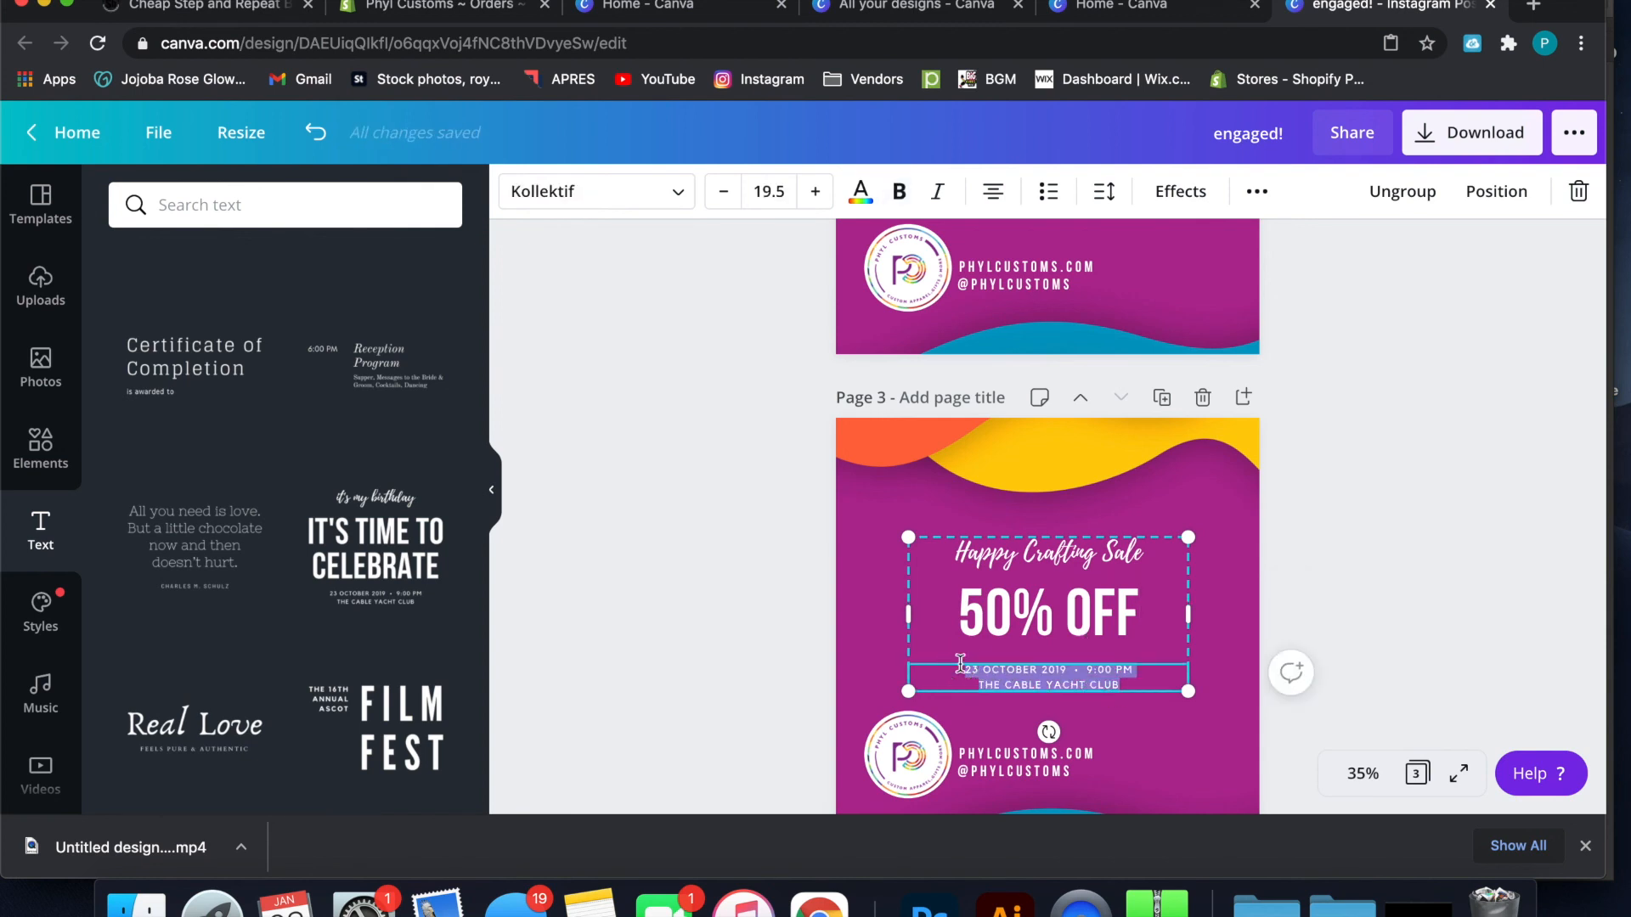
pyautogui.write('USE THE ')
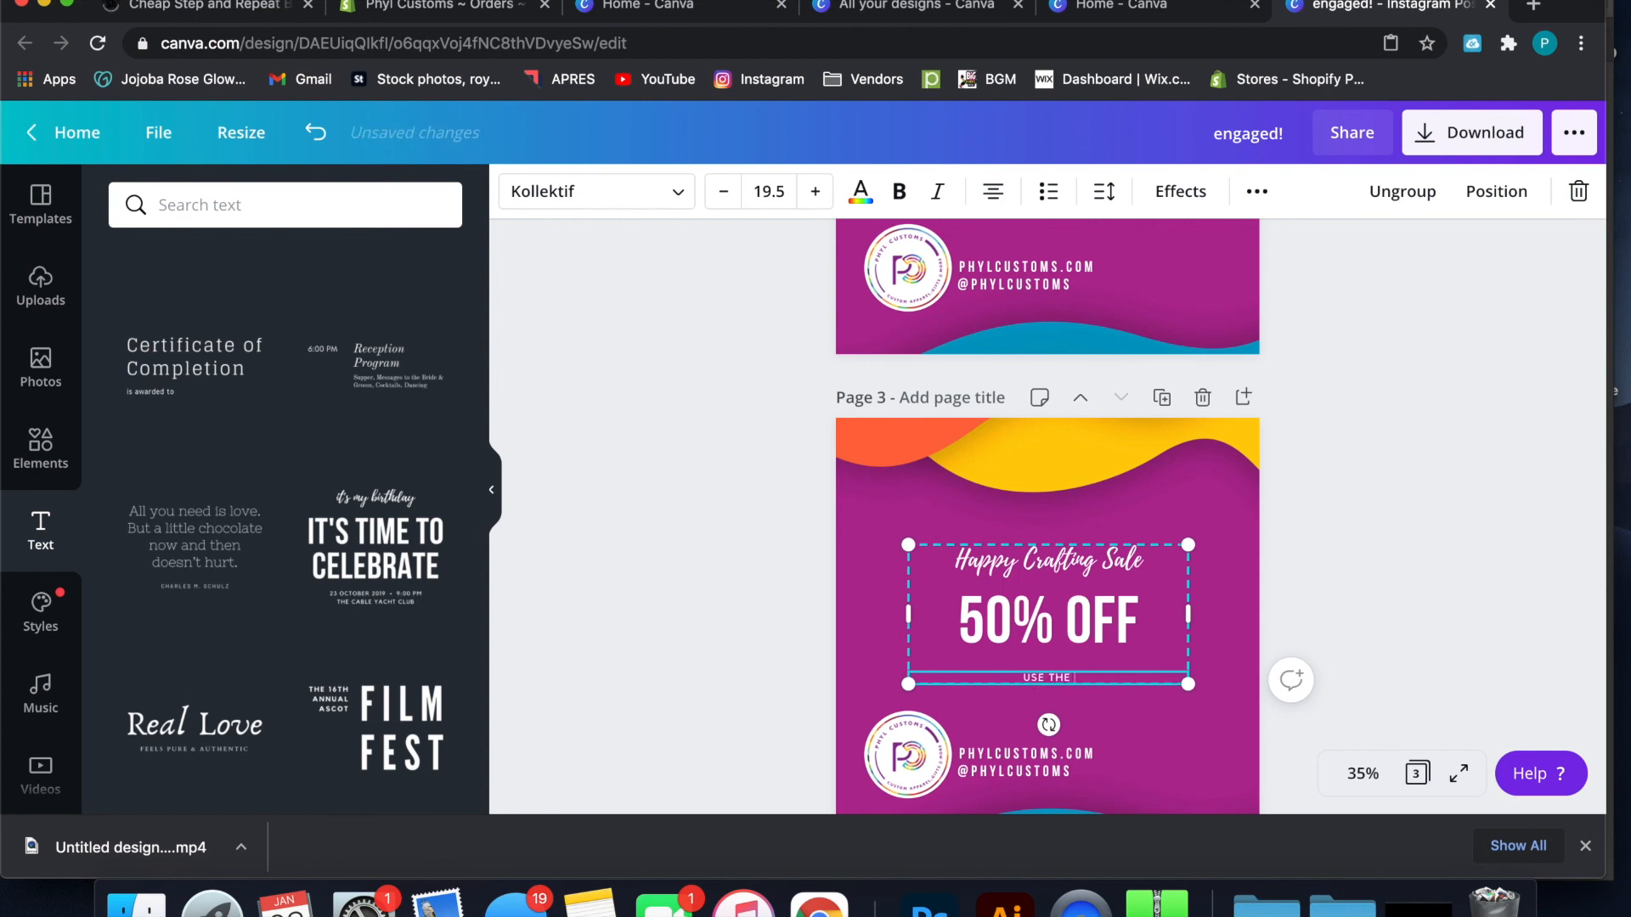
pyautogui.write('PROMO CODE CRAFTY')
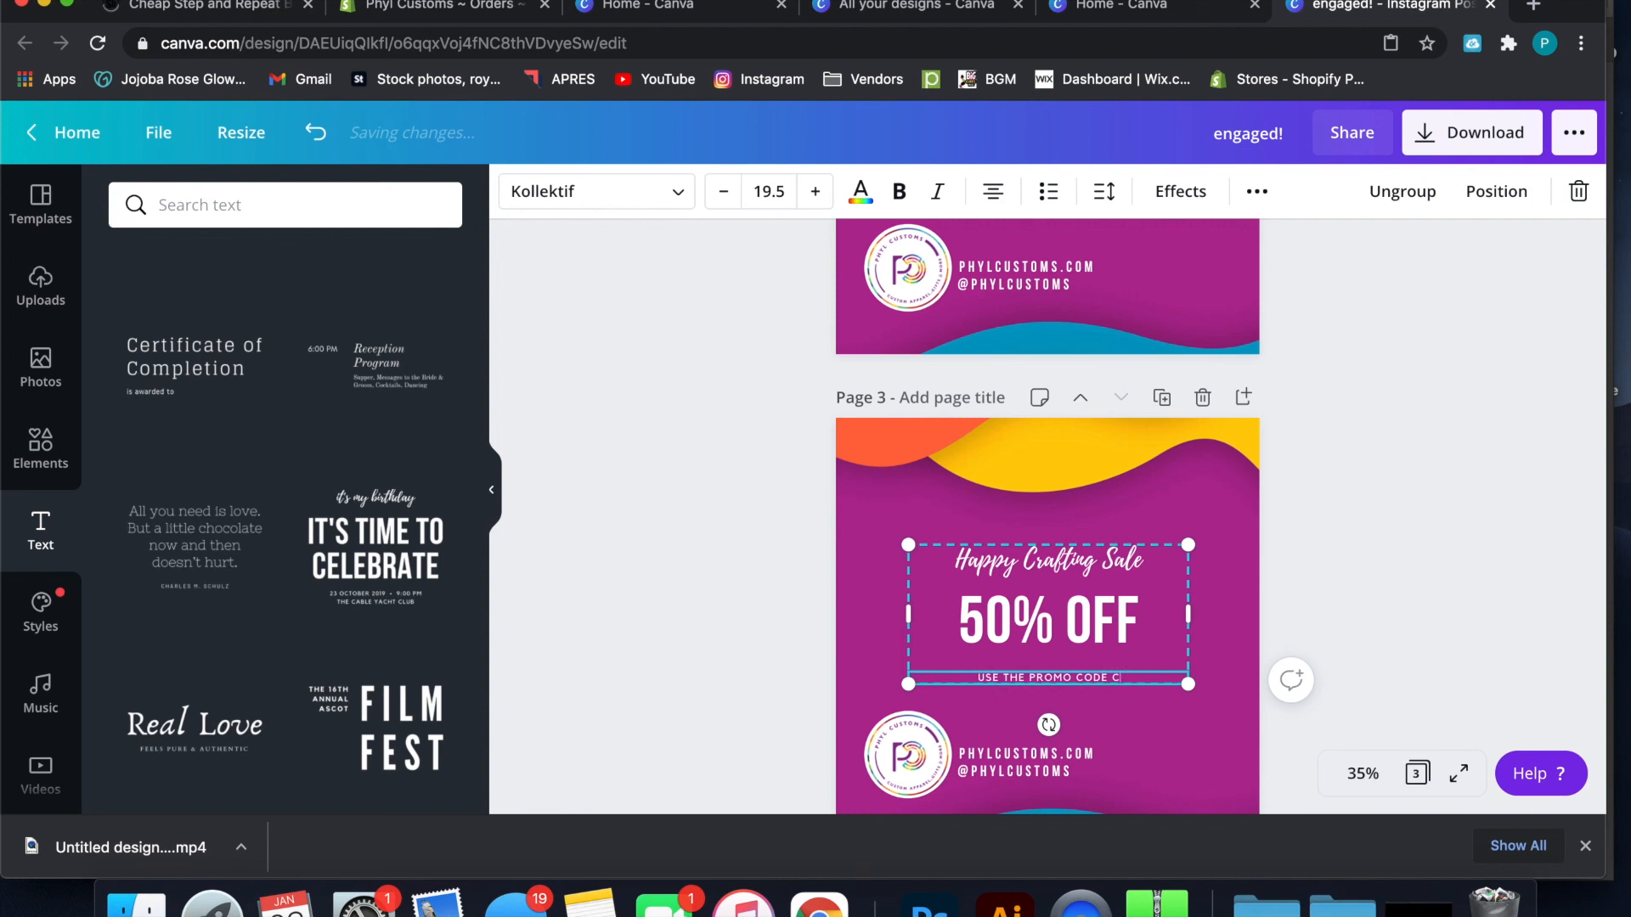
pyautogui.click(1349, 472)
# Set the font size of the "50% OFF" heading to 300
pyautogui.click(1138, 629)
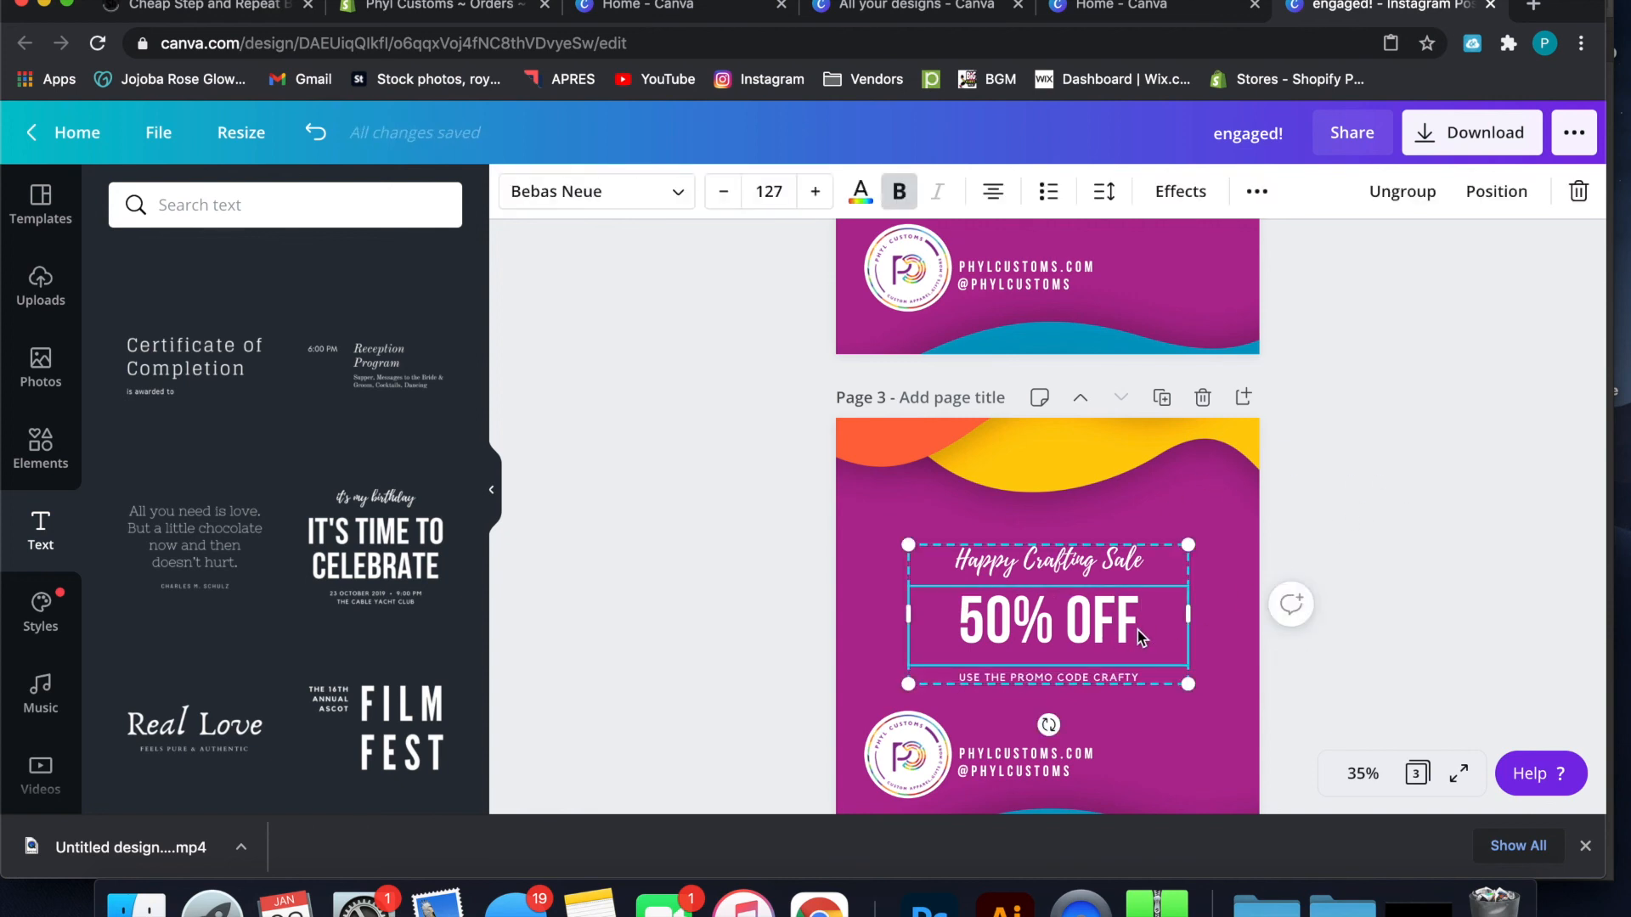
pyautogui.doubleClick(1111, 622)
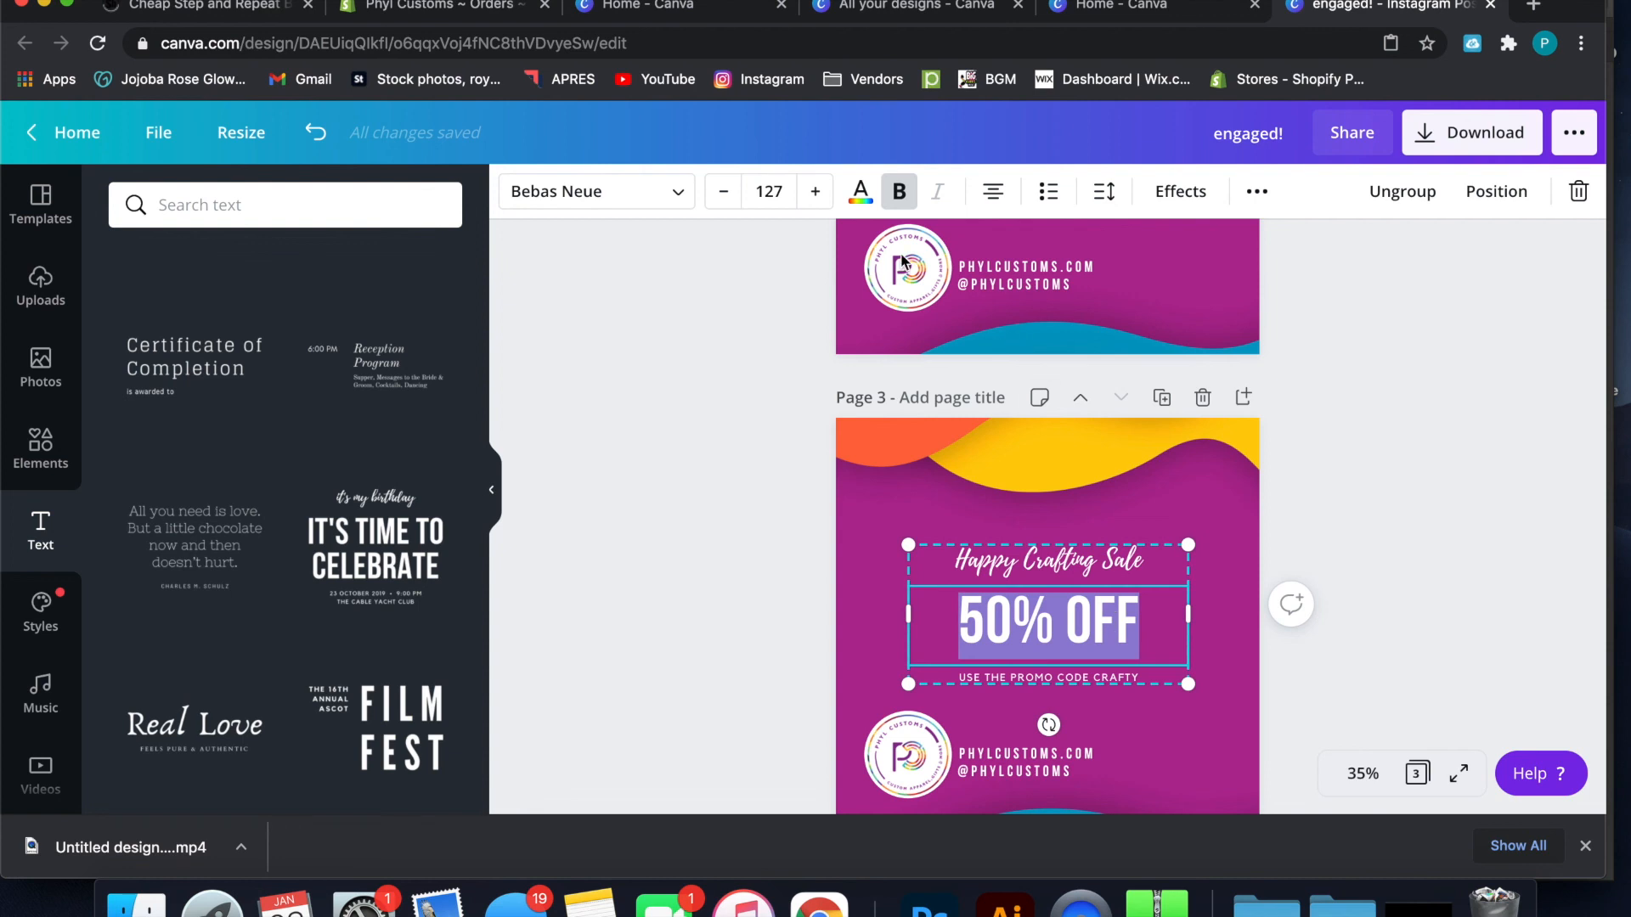
pyautogui.click(816, 192)
pyautogui.click(815, 192)
pyautogui.click(815, 192)
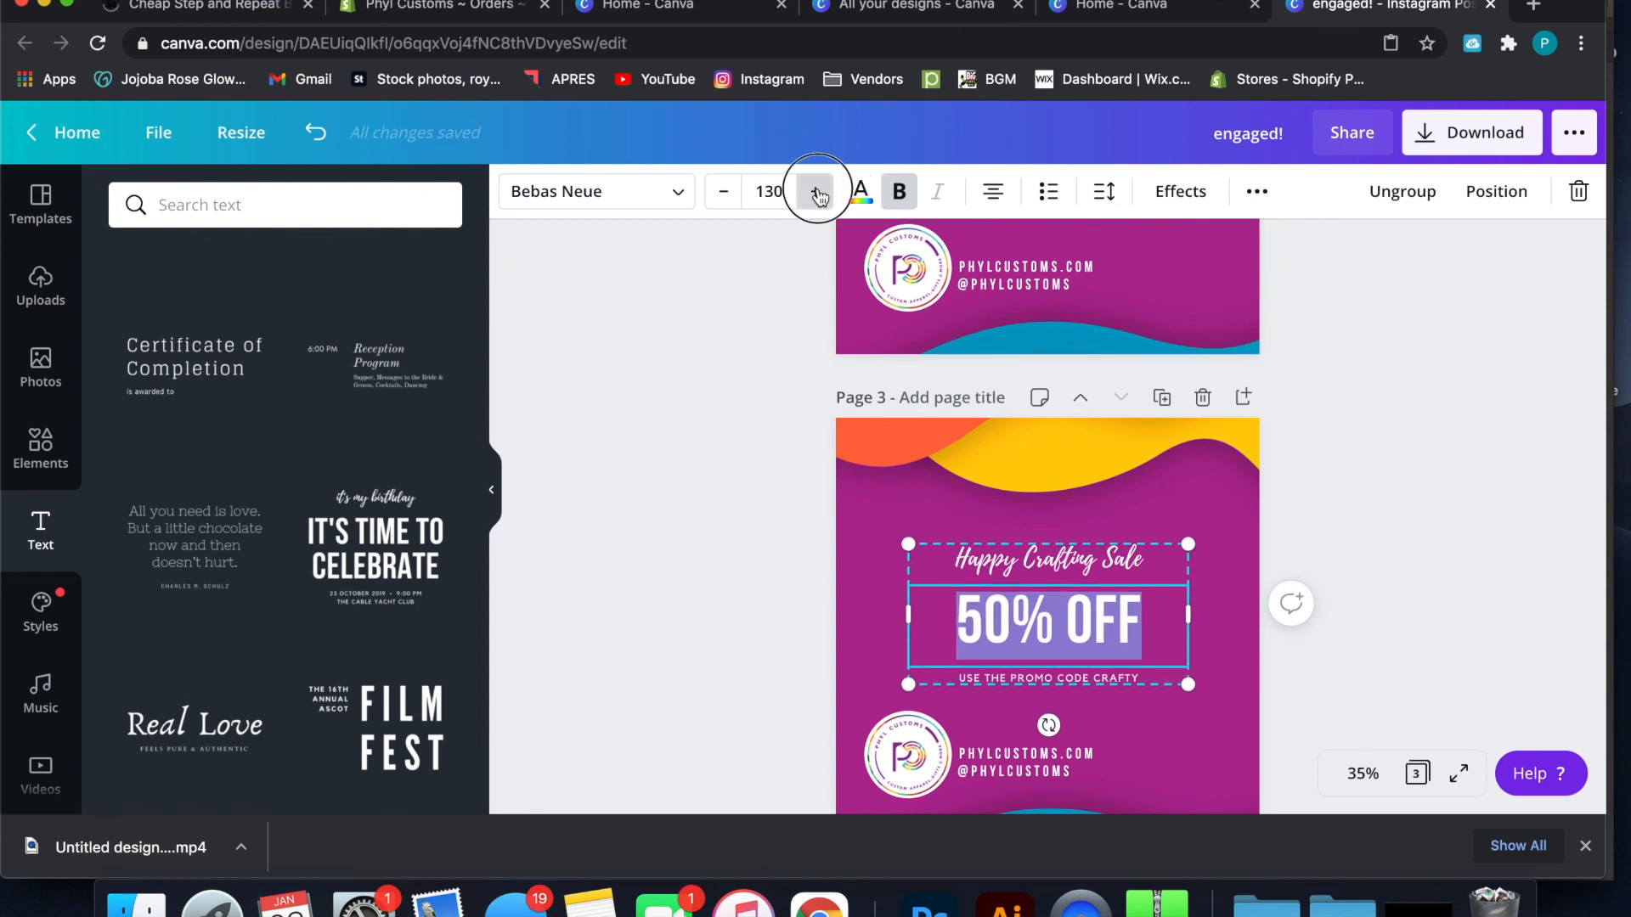
pyautogui.click(815, 192)
pyautogui.click(815, 192)
pyautogui.click(815, 192)
pyautogui.click(816, 192)
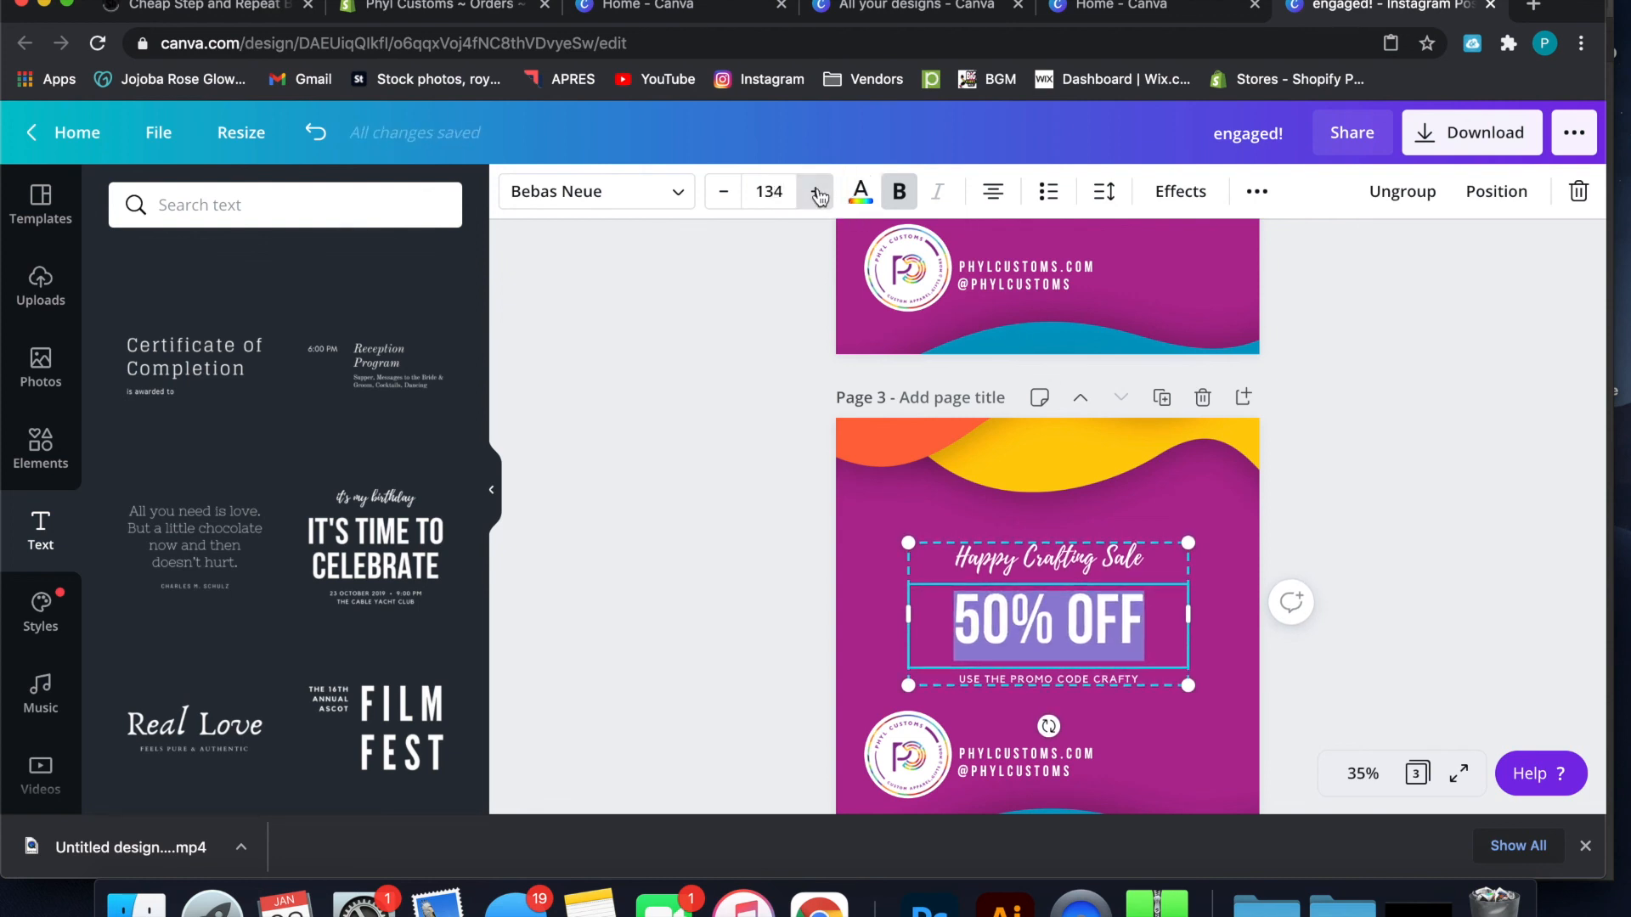
pyautogui.click(782, 182)
pyautogui.click(782, 183)
pyautogui.write('300')
pyautogui.press('Return')
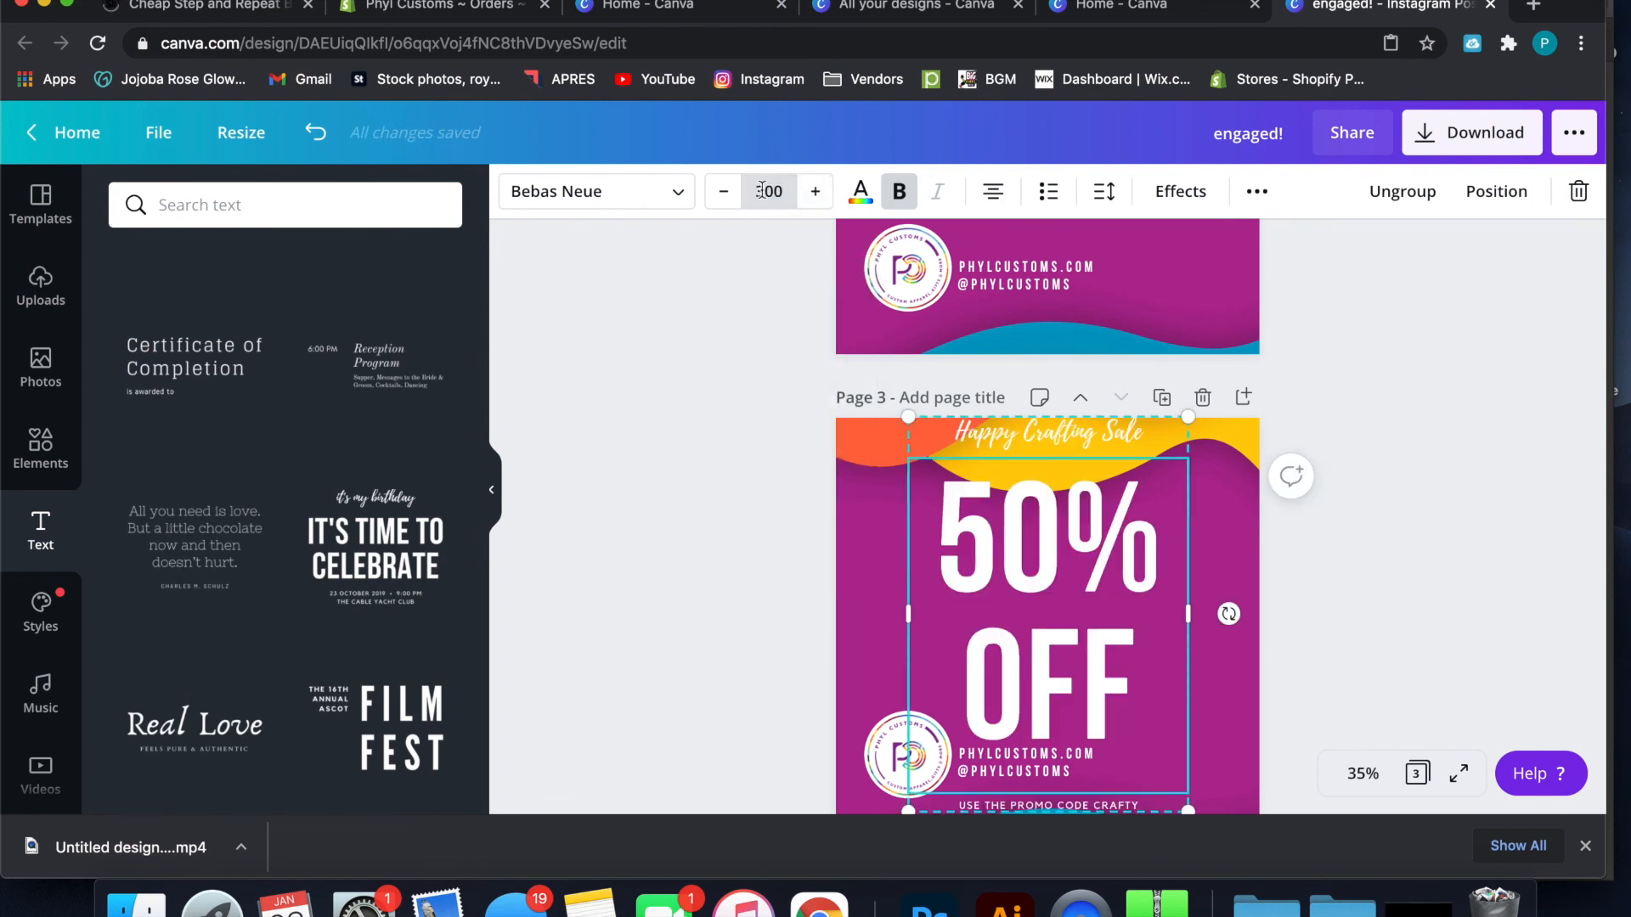
# Set the font size of the "50% OFF" heading to 250
pyautogui.click(753, 186)
pyautogui.write('20')
pyautogui.press('Return')
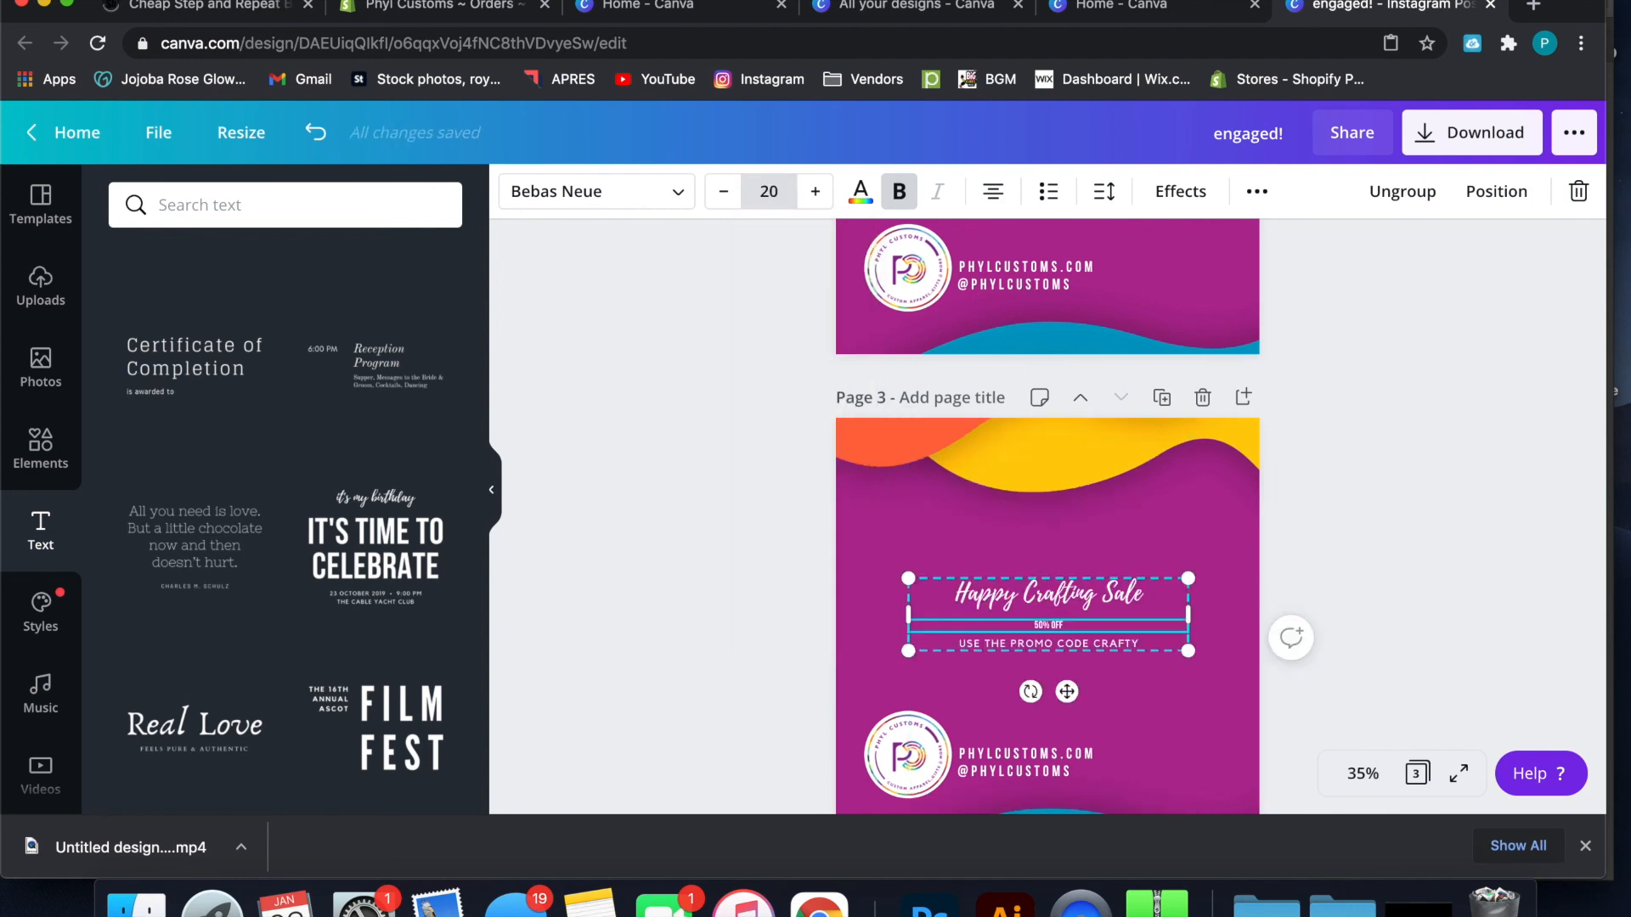
pyautogui.click(768, 188)
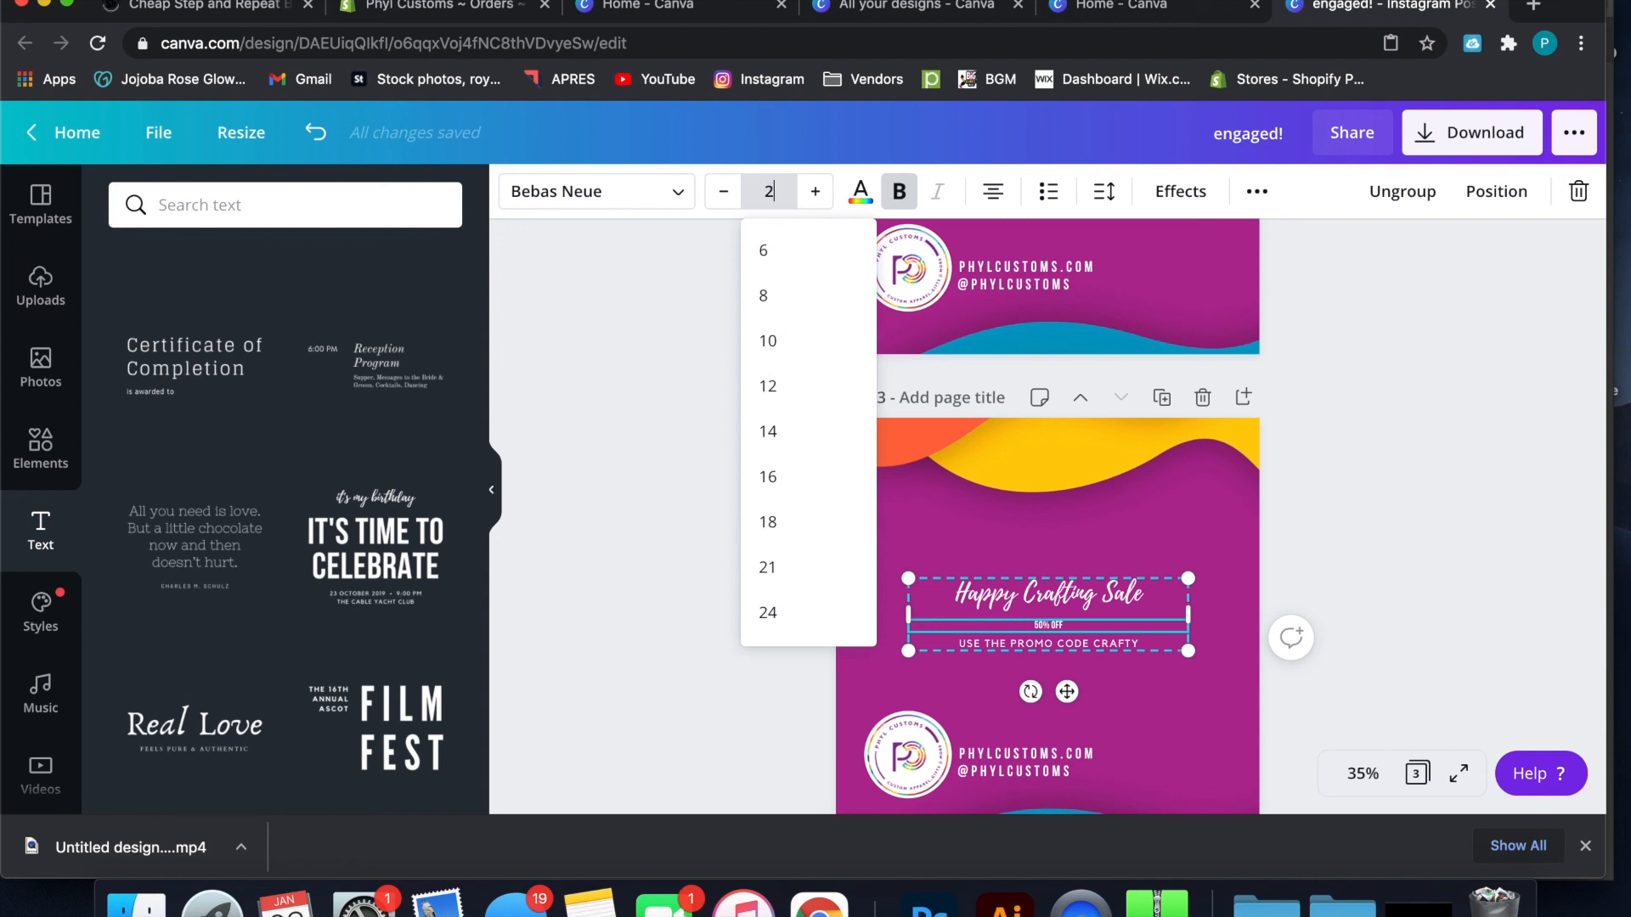
pyautogui.press('Return')
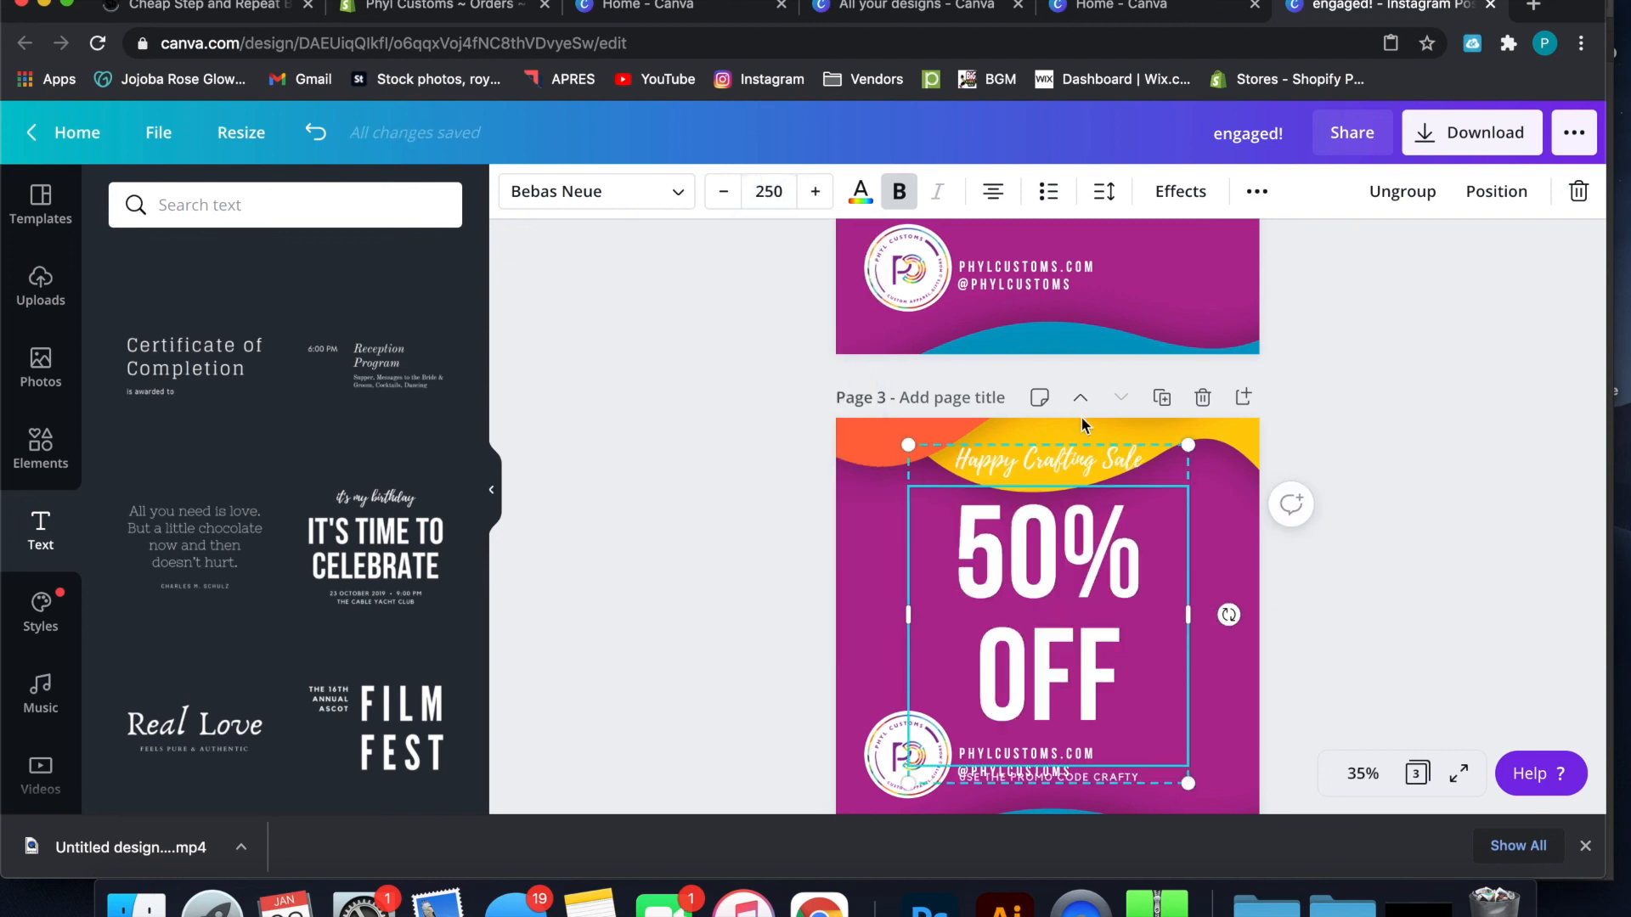
# Widen the sale text group on both sides to nearly the page width so "50% OFF" fits on one line
pyautogui.moveTo(1195, 623); pyautogui.dragTo(1259, 619)
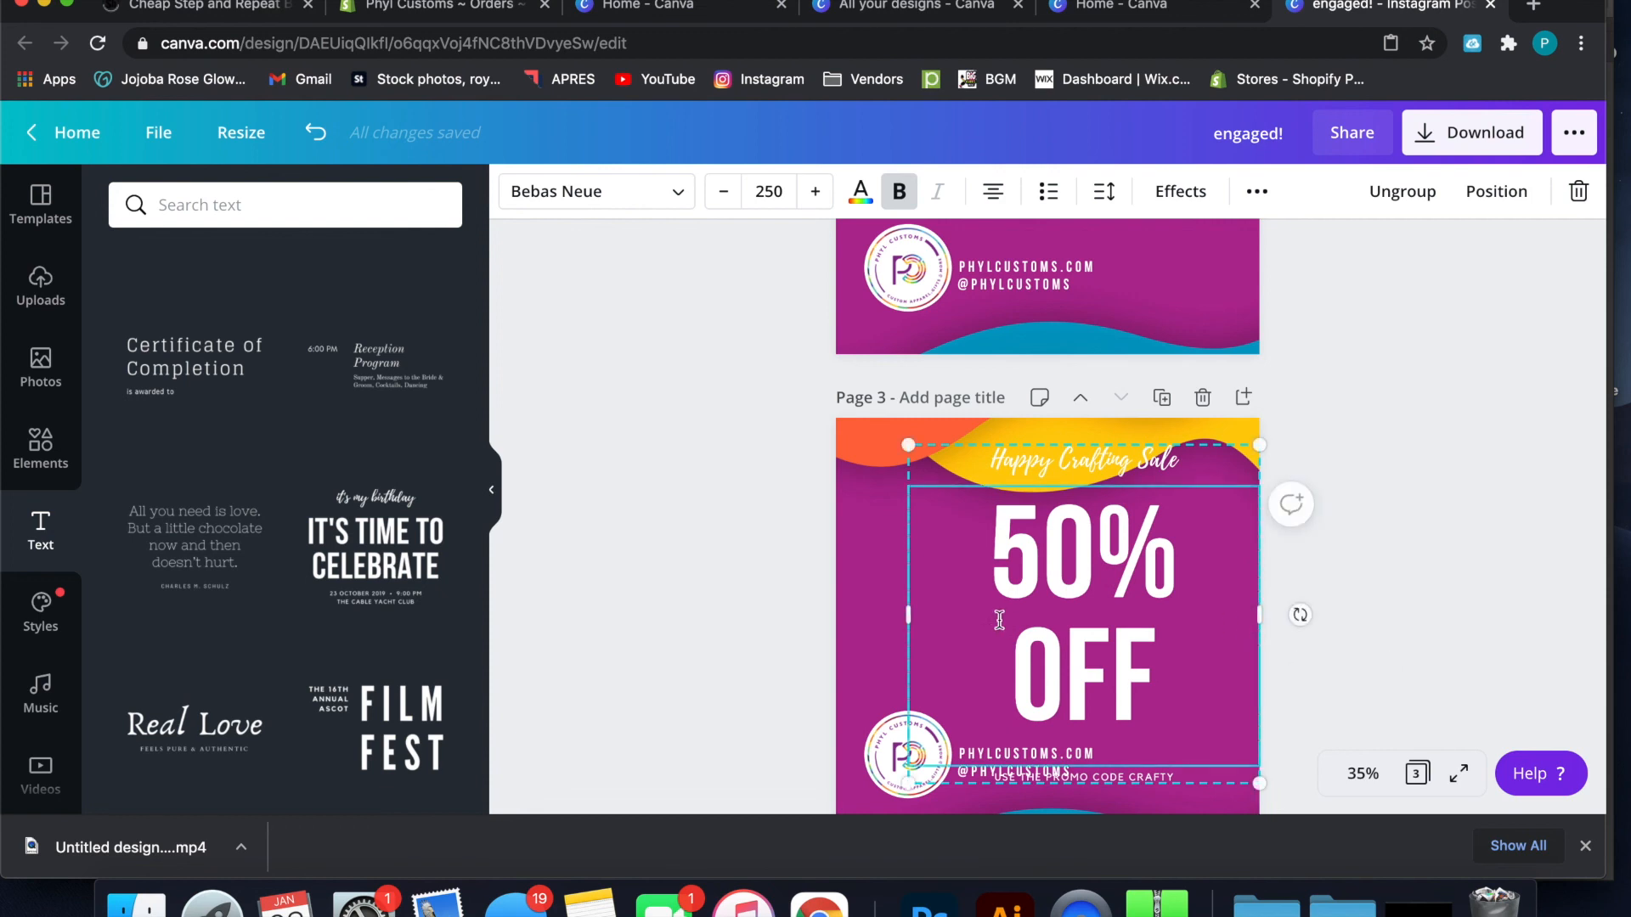
pyautogui.moveTo(909, 613); pyautogui.dragTo(850, 626)
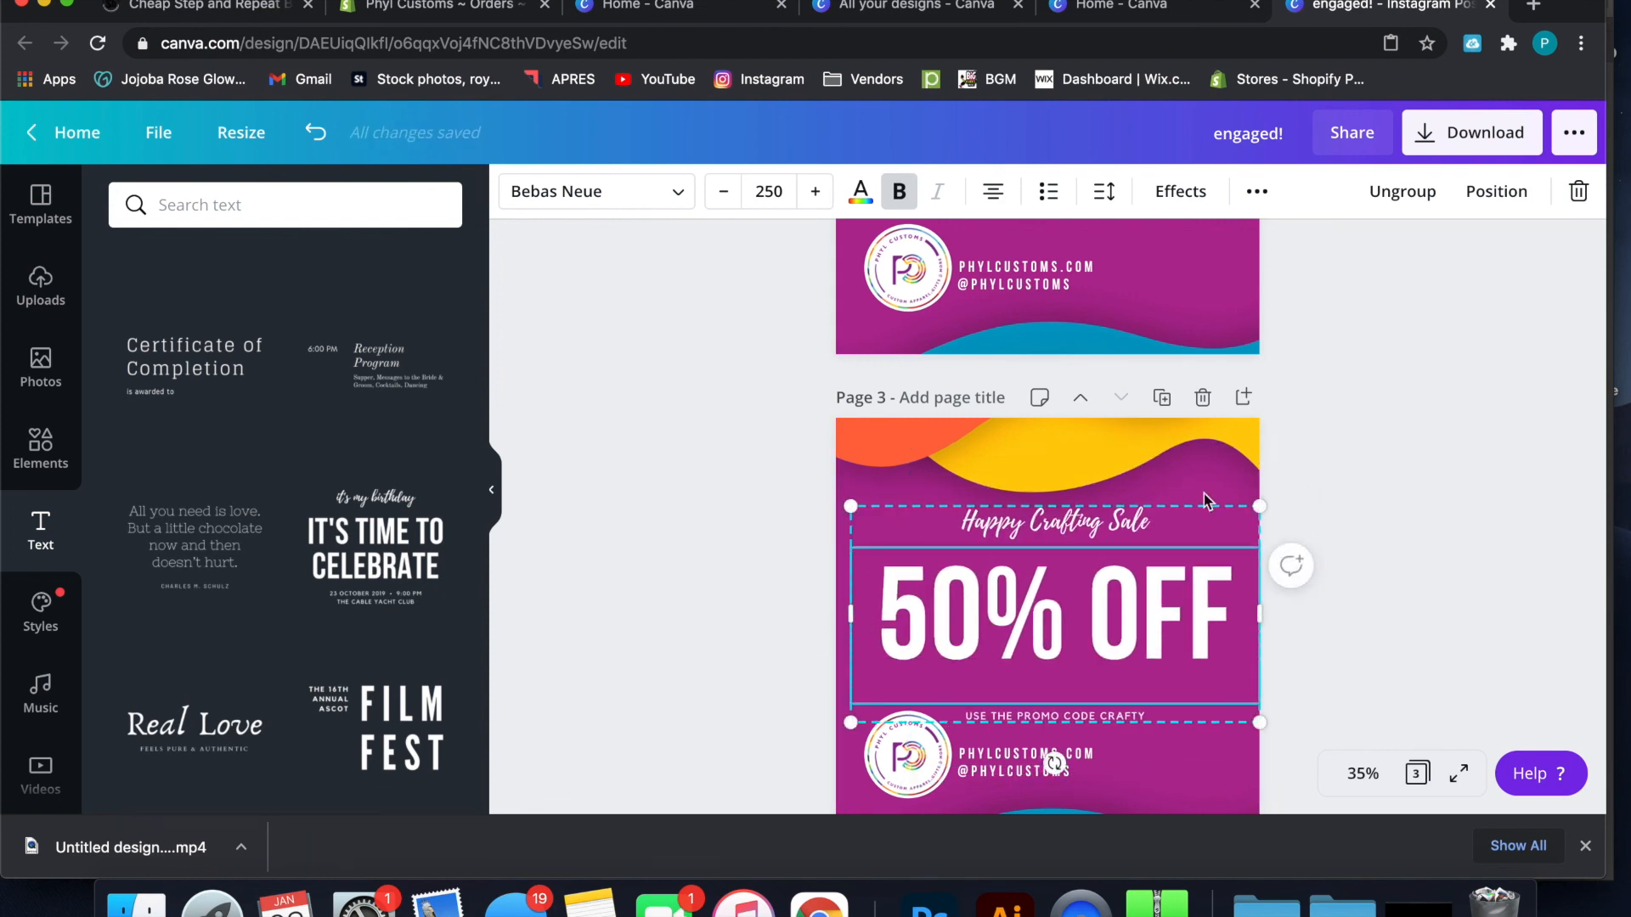
pyautogui.click(1397, 397)
# Ungroup the sale text, then move the promo code line up and "Happy Crafting Sale" down, closer to the "50% OFF" heading
pyautogui.click(1158, 565)
pyautogui.click(1402, 192)
pyautogui.click(1358, 481)
pyautogui.click(1135, 718)
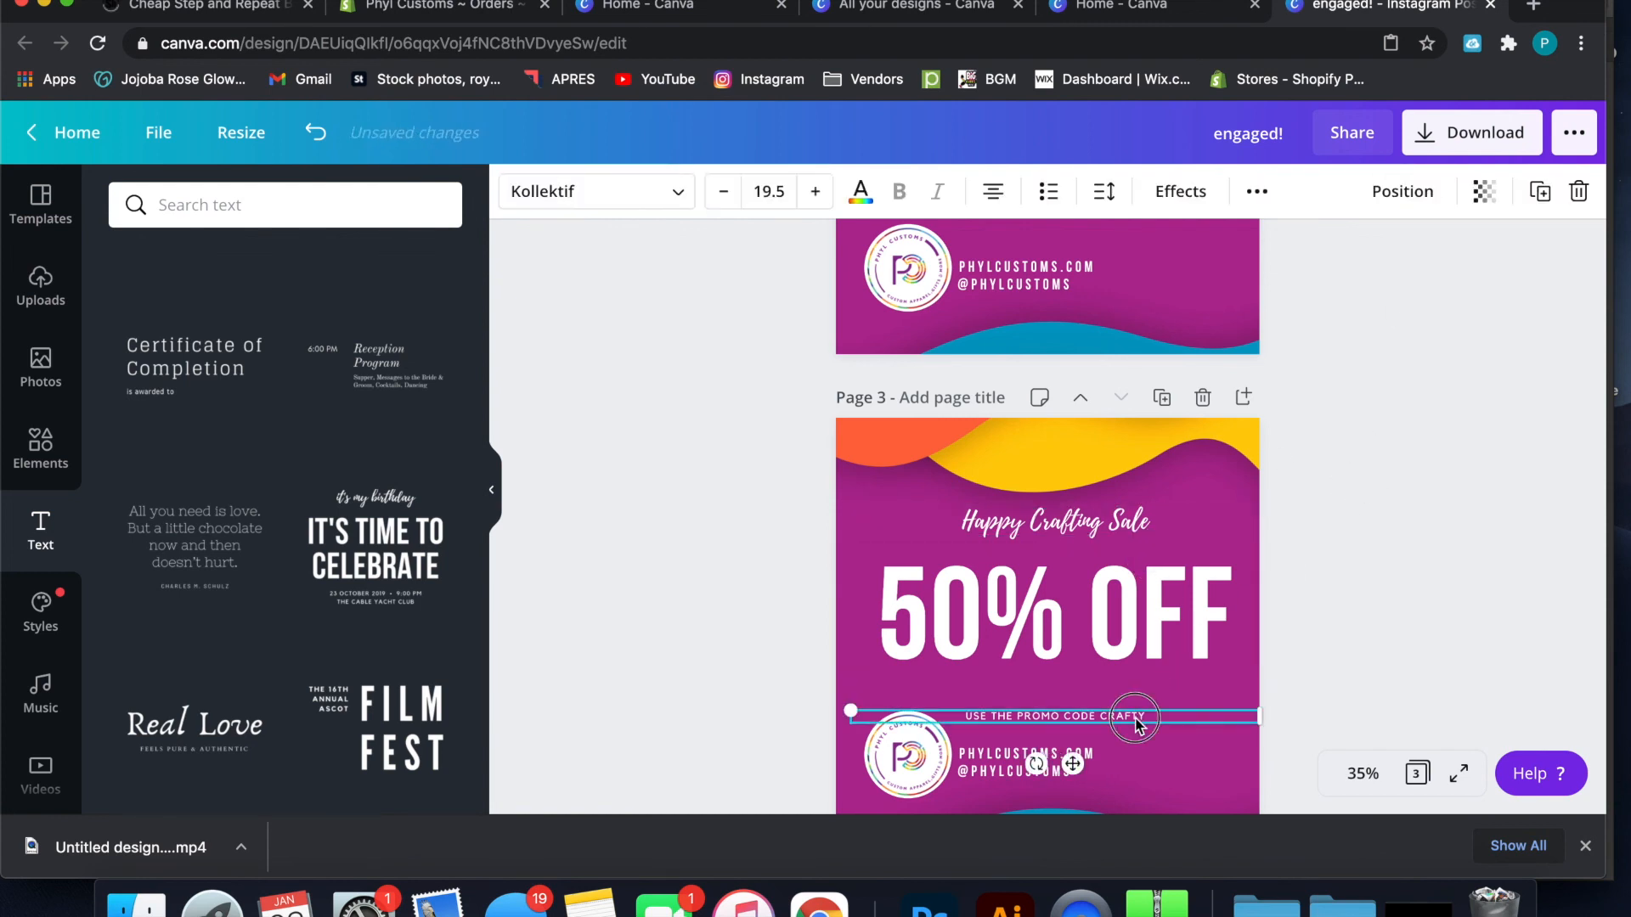
pyautogui.moveTo(1135, 723); pyautogui.dragTo(1133, 686)
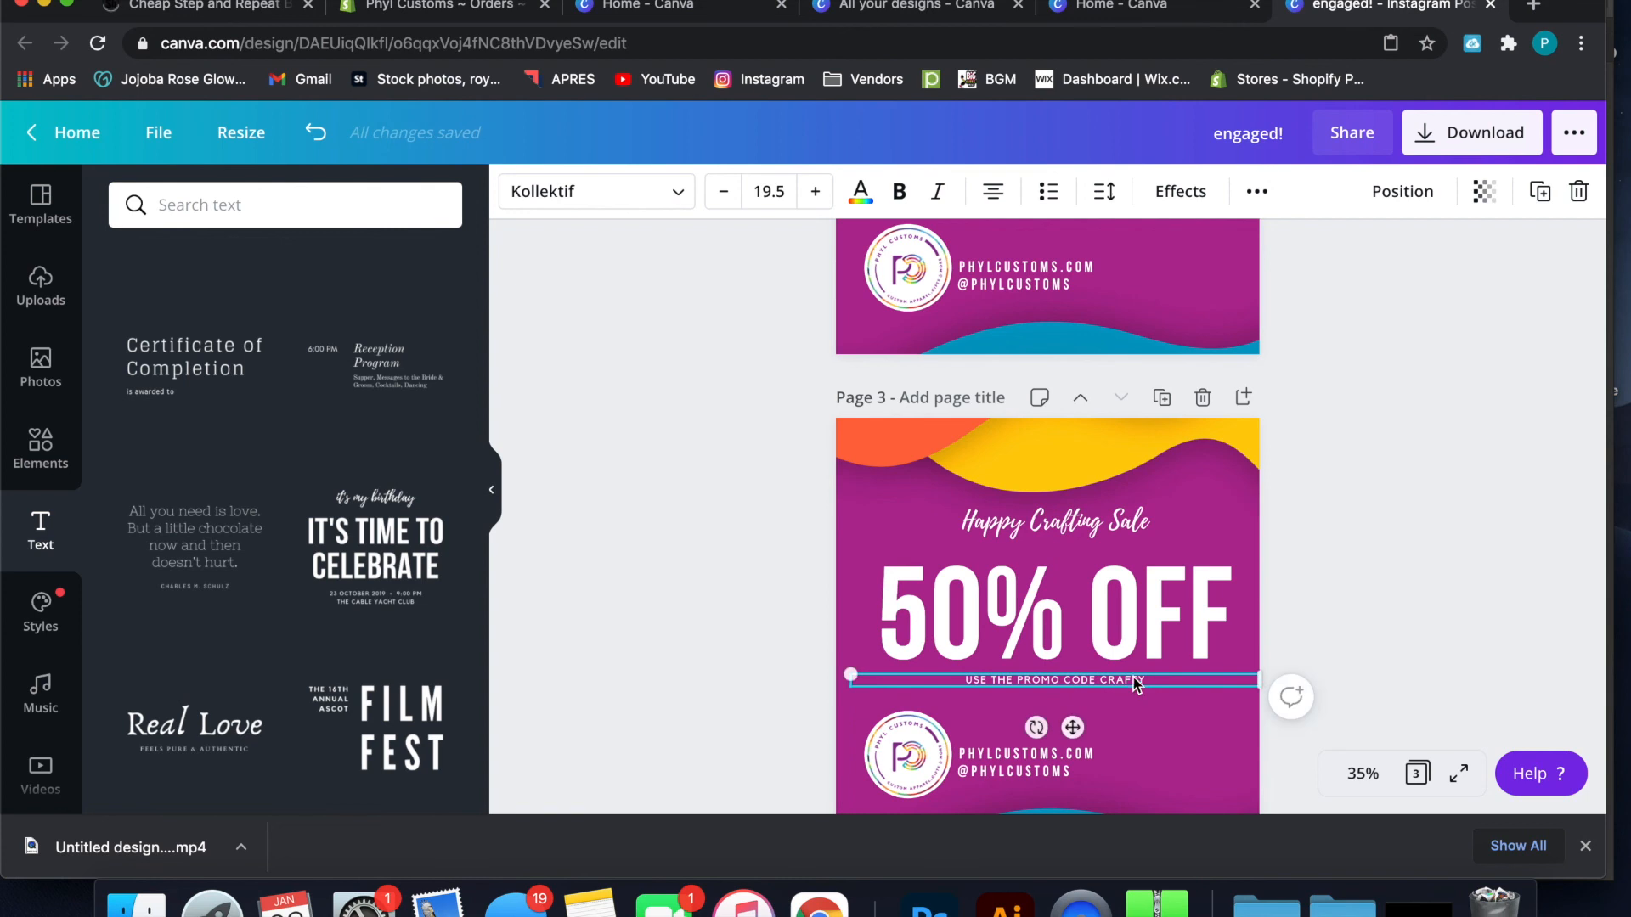
pyautogui.moveTo(1081, 537); pyautogui.dragTo(1074, 548)
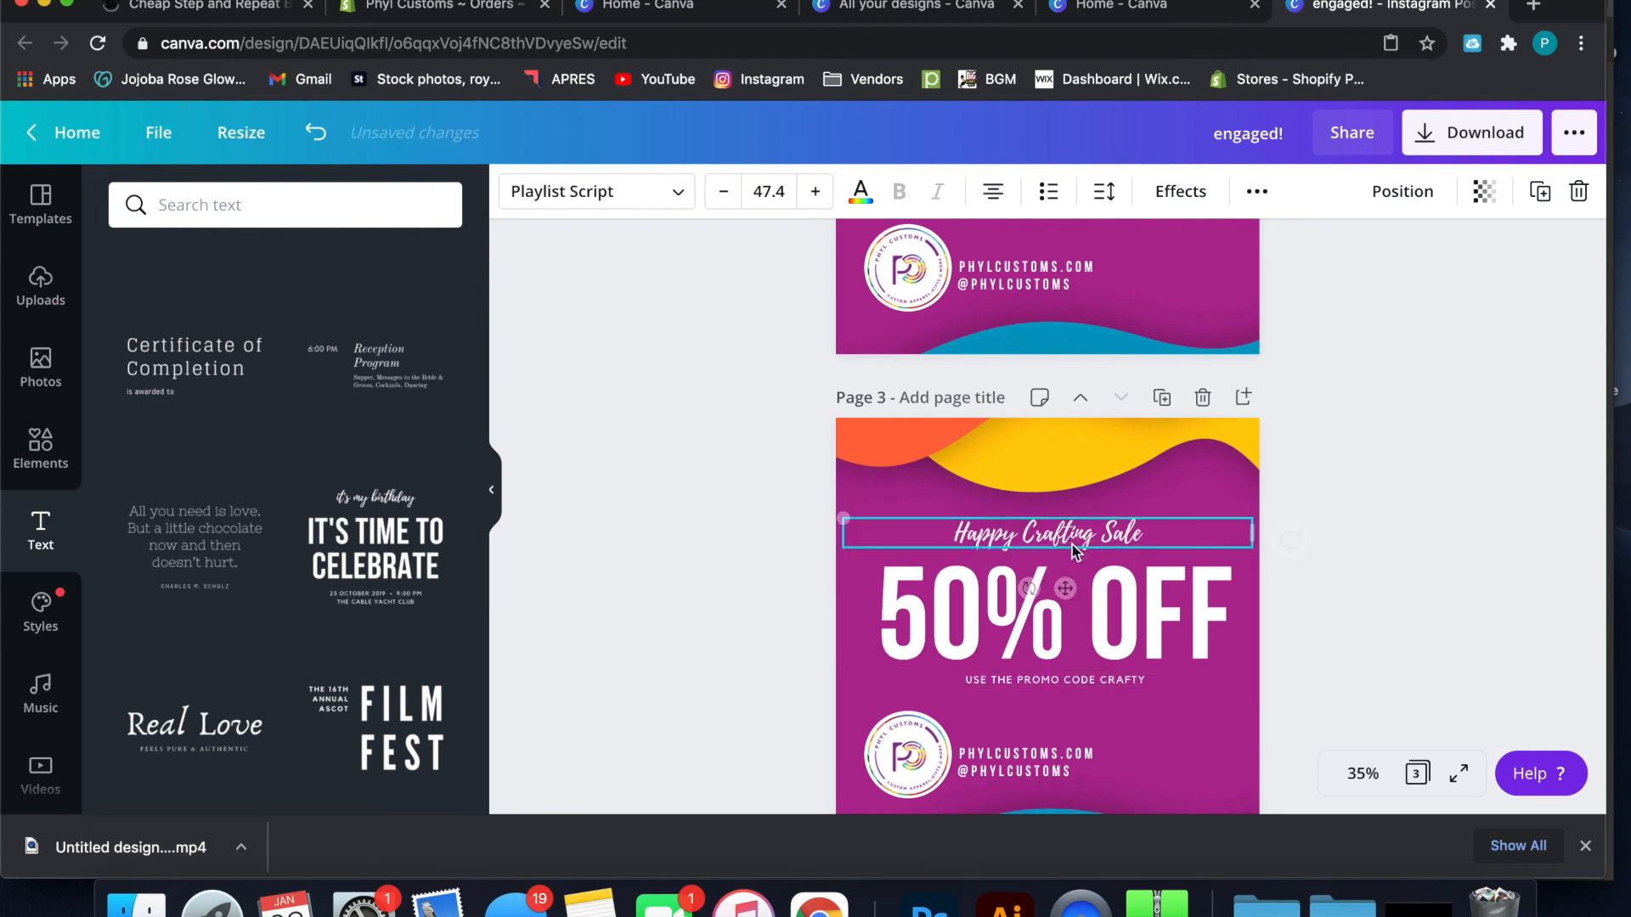
# Enlarge "Happy Crafting Sale" to font size 66.4 and narrow its text box to fit the words, centred just above the heading
pyautogui.doubleClick(1072, 545)
pyautogui.click(815, 191)
pyautogui.click(816, 191)
pyautogui.click(815, 191)
pyautogui.click(816, 191)
pyautogui.click(816, 191)
pyautogui.click(816, 191)
pyautogui.click(815, 191)
pyautogui.click(815, 191)
pyautogui.click(815, 191)
pyautogui.click(815, 191)
pyautogui.click(815, 191)
pyautogui.click(816, 191)
pyautogui.click(816, 191)
pyautogui.click(816, 192)
pyautogui.click(815, 192)
pyautogui.click(816, 192)
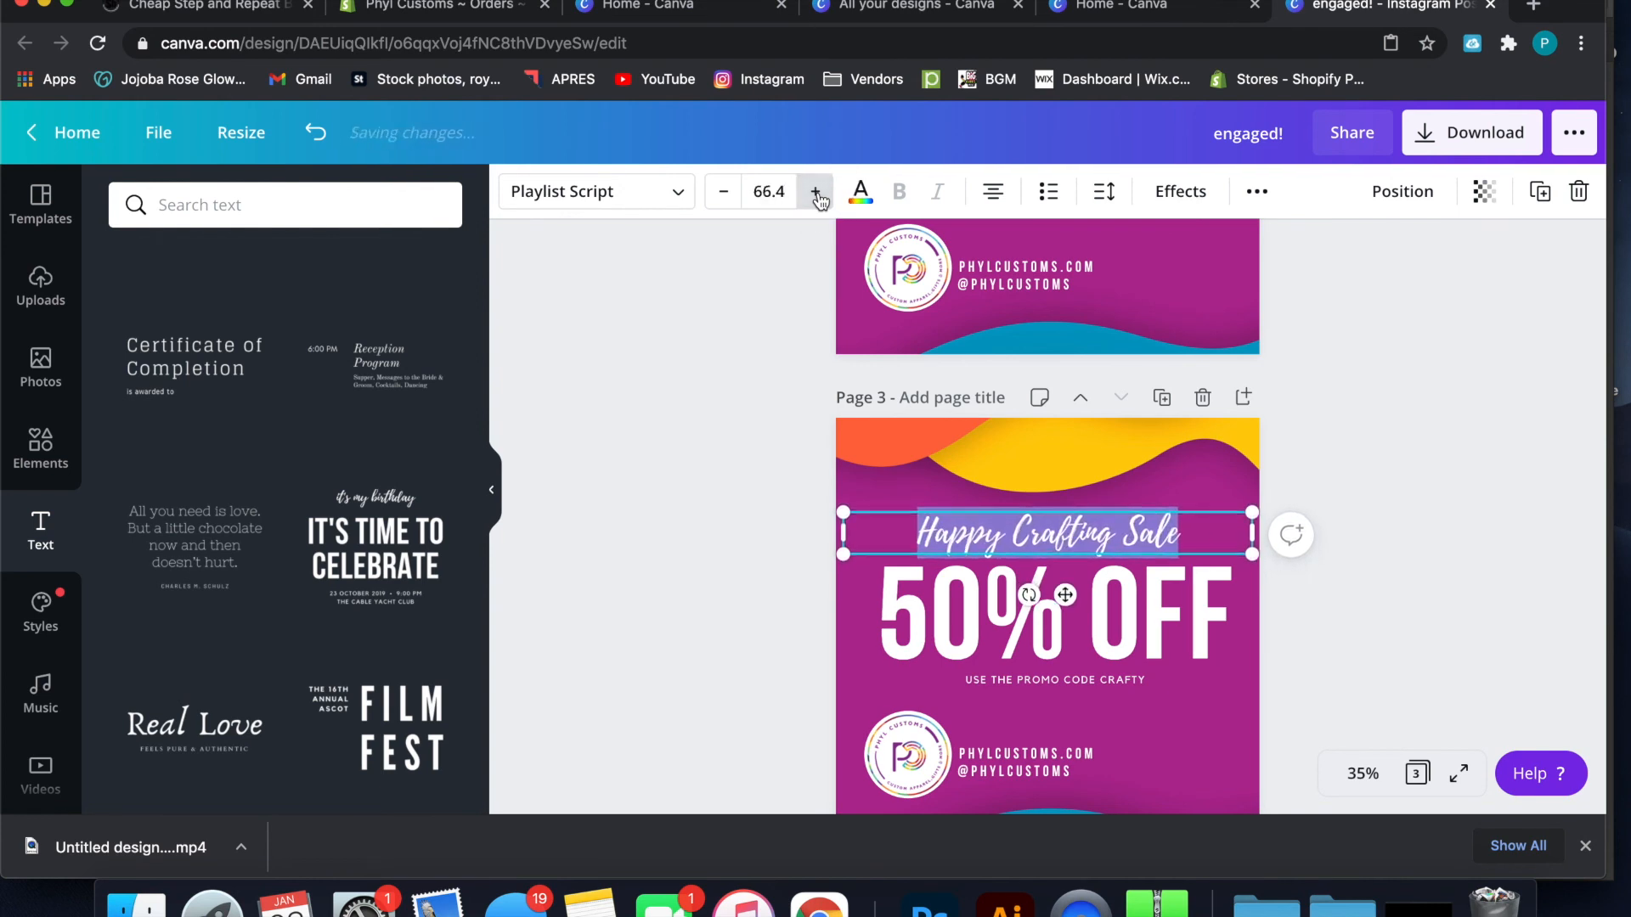
pyautogui.moveTo(1254, 535); pyautogui.dragTo(1152, 538)
pyautogui.click(1350, 507)
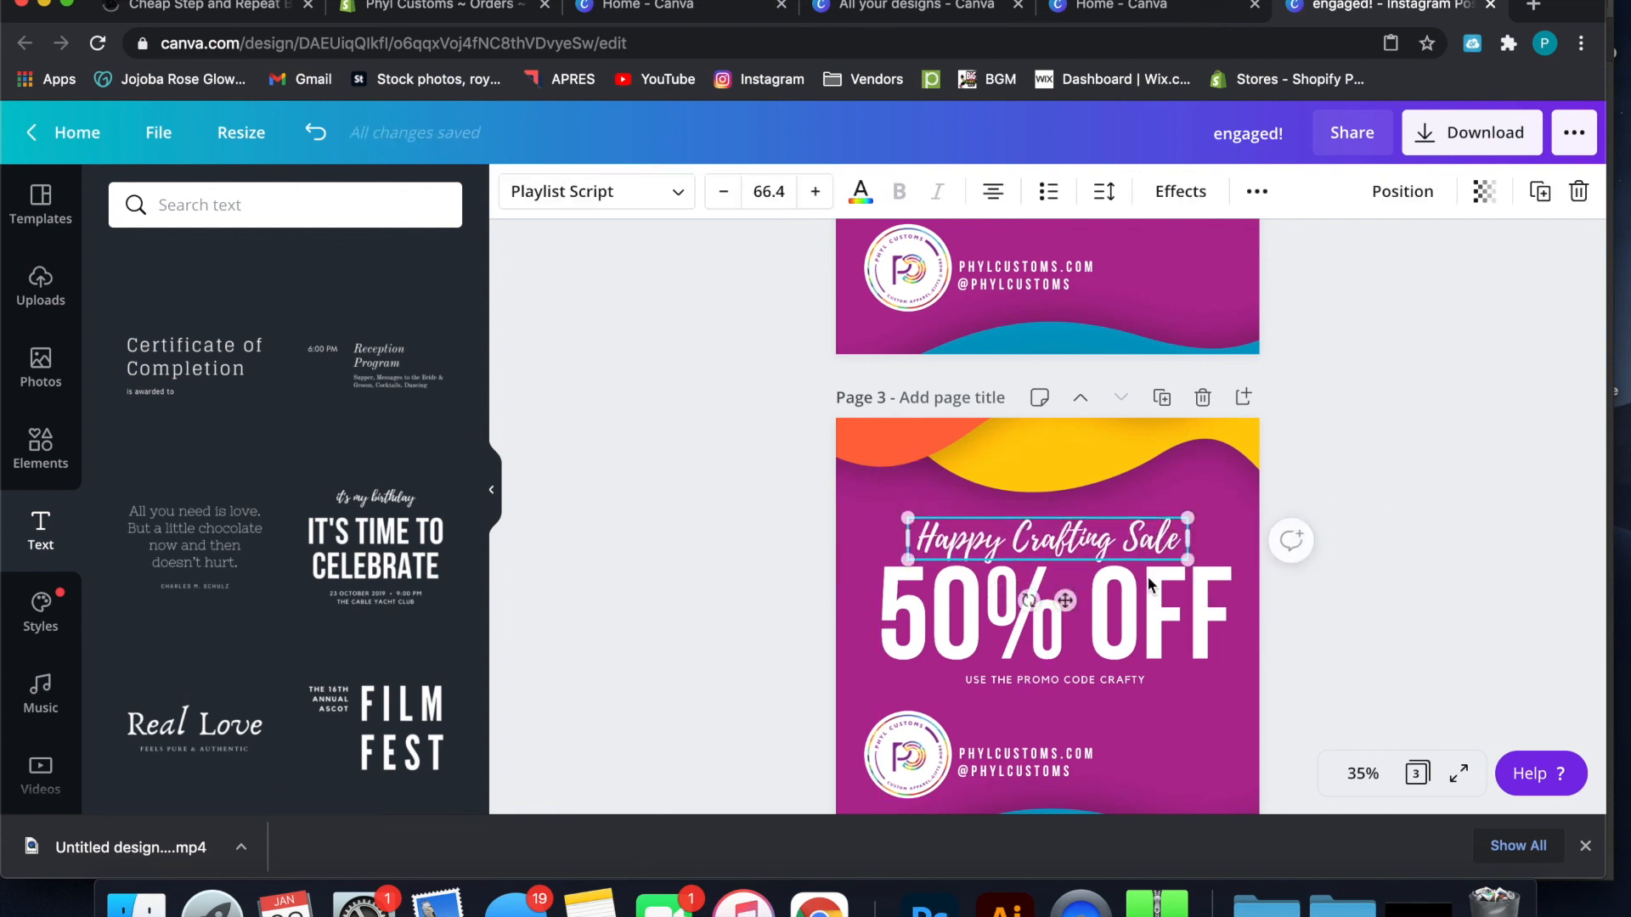
# Increase the font size of "USE THE PROMO CODE CRAFTY" until the line spans most of the heading's width
pyautogui.click(1122, 688)
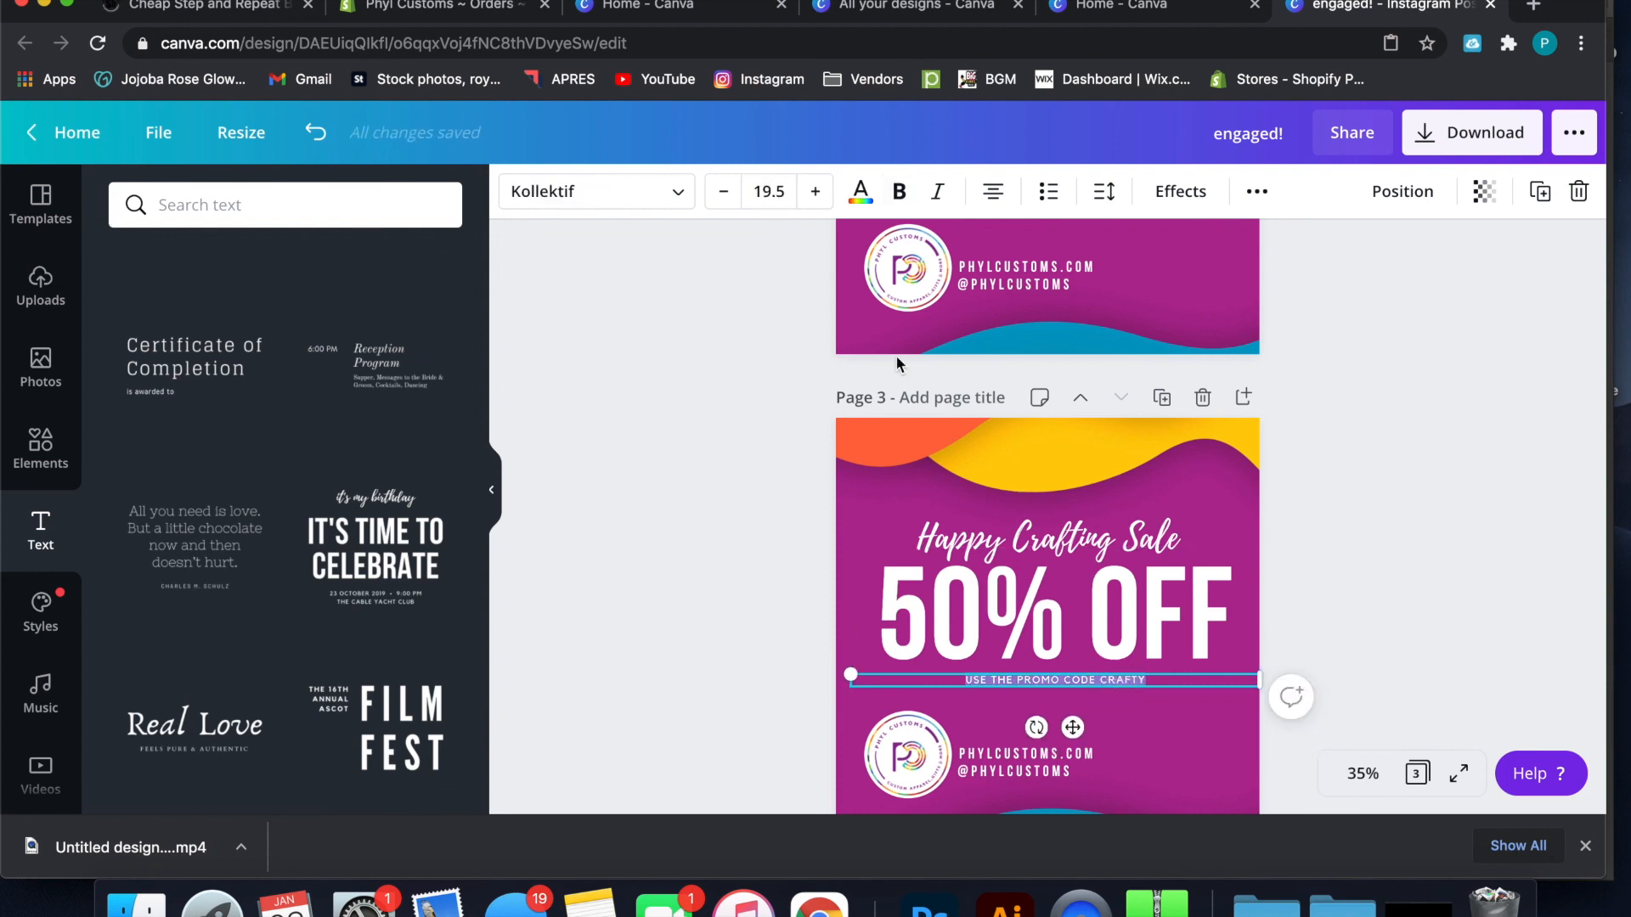
pyautogui.click(814, 192)
pyautogui.click(814, 192)
pyautogui.click(814, 192)
pyautogui.click(813, 192)
pyautogui.click(1428, 508)
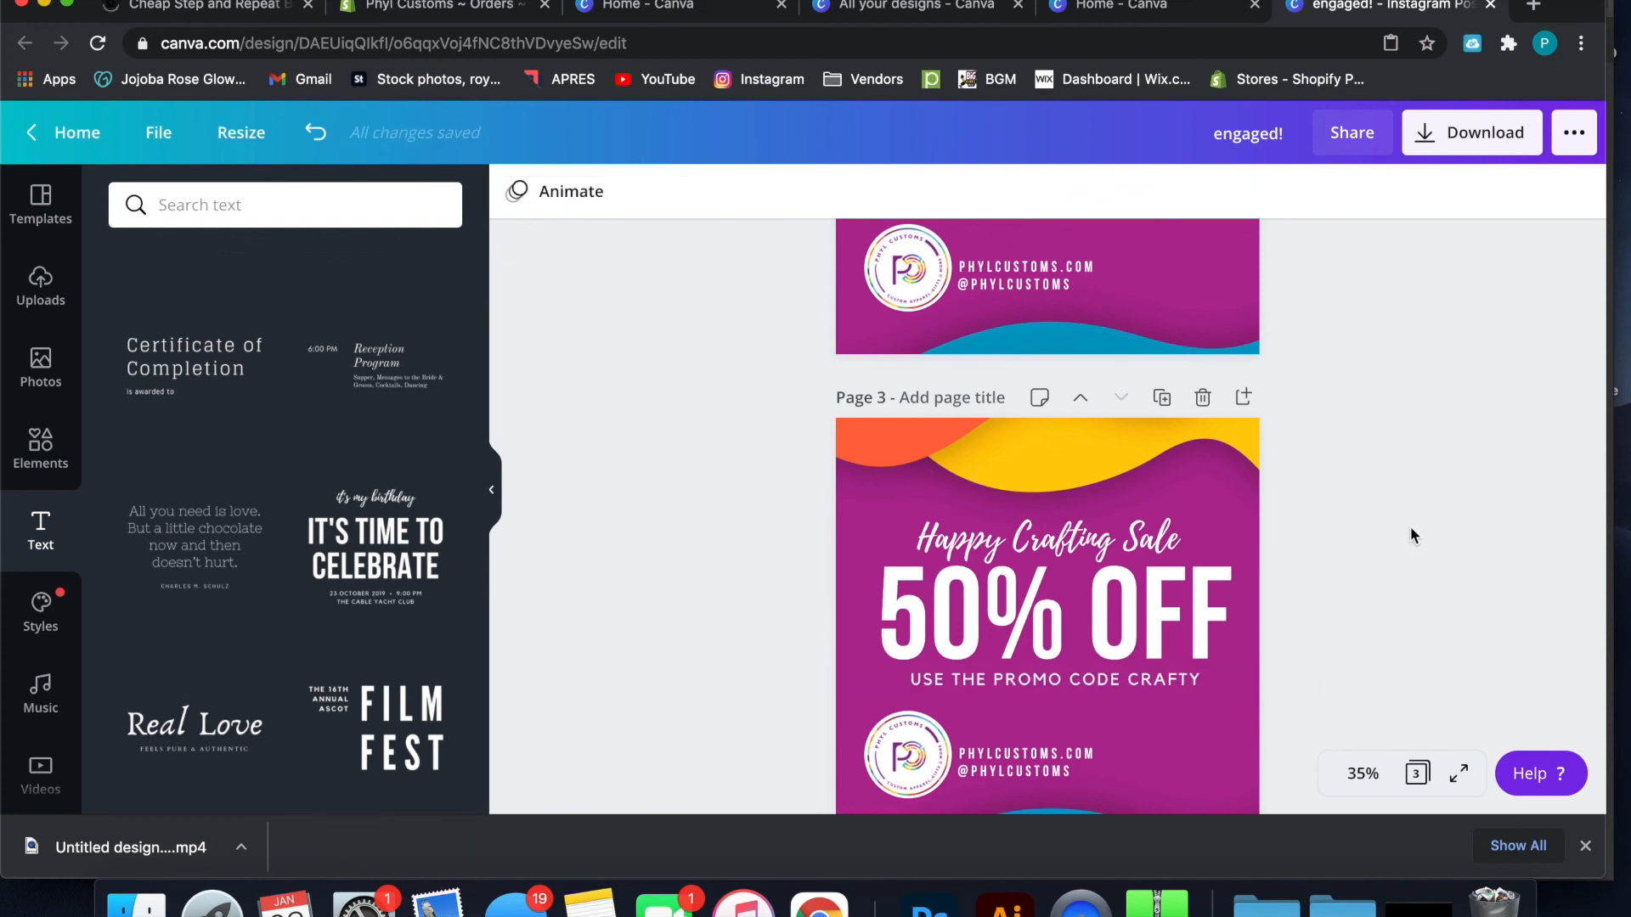
# Review all three pages of the design, from the "I'm Feeling crafty" post to the finished sale promotion
pyautogui.scroll(-3, 1267, 585)
pyautogui.scroll(2, 1268, 585)
pyautogui.scroll(8, 1267, 583)
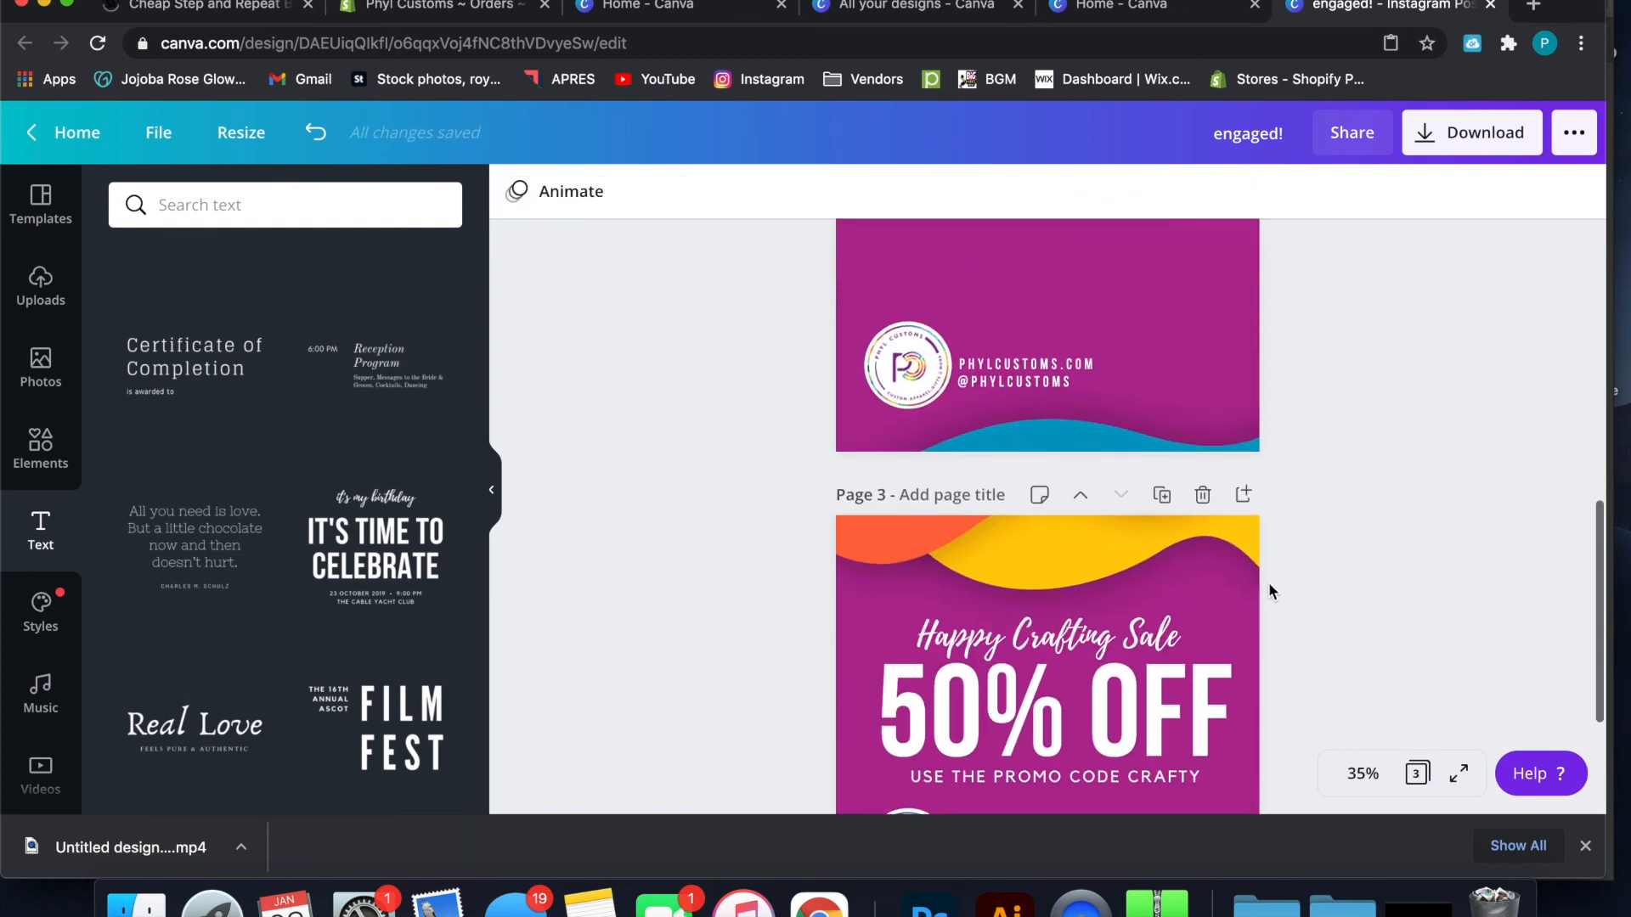
pyautogui.scroll(-4, 1267, 582)
pyautogui.scroll(-5, 1267, 583)
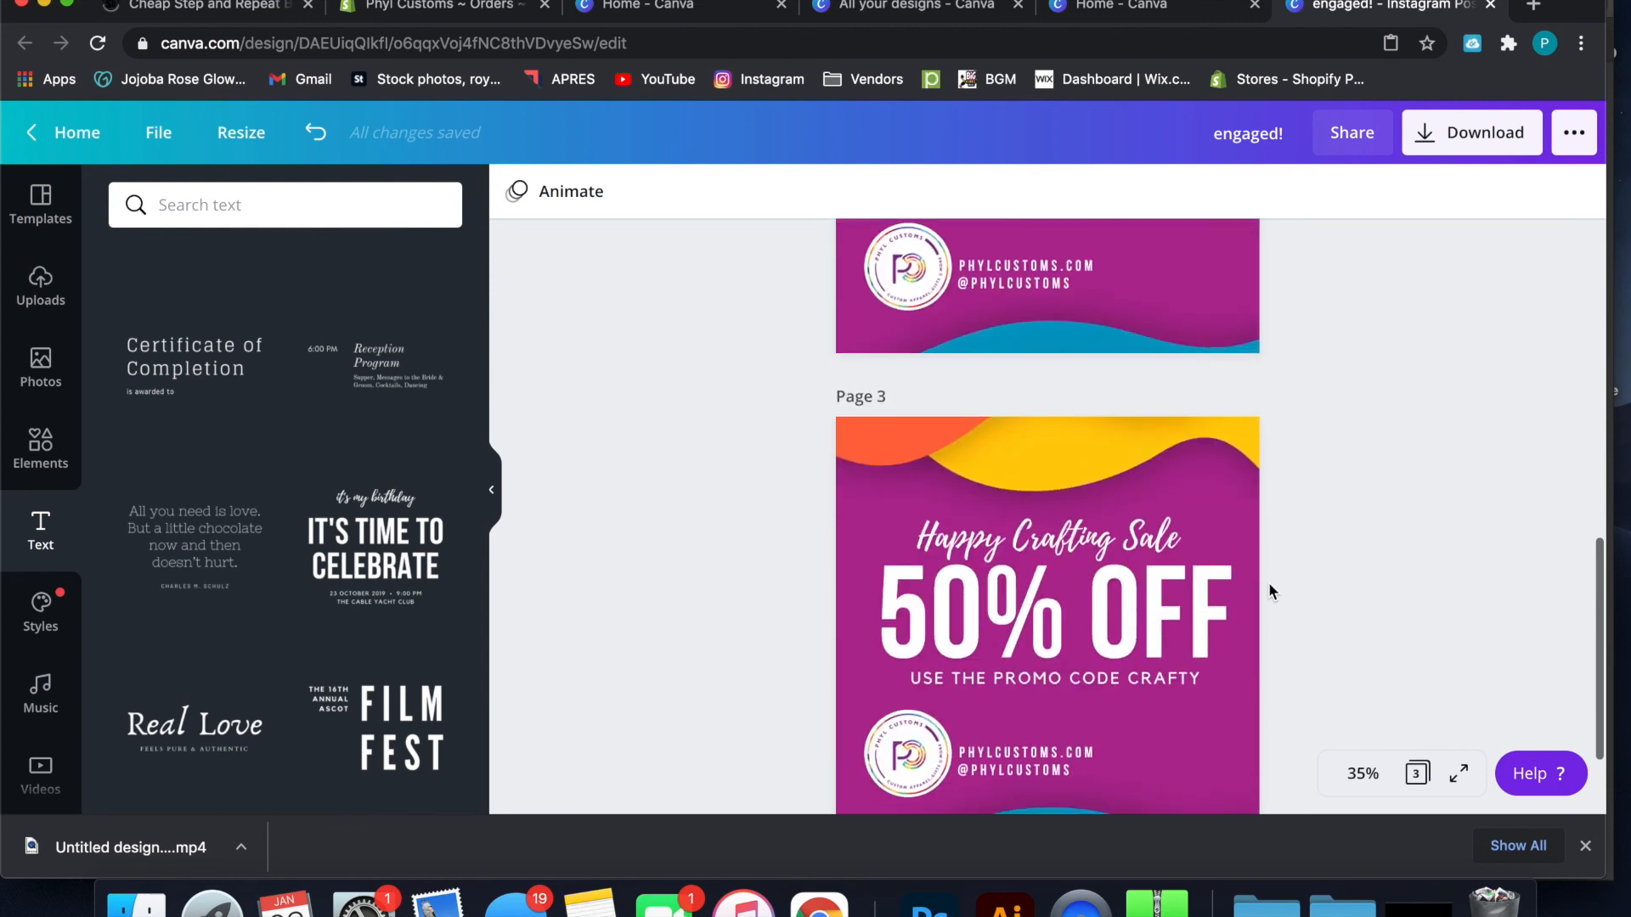
pyautogui.scroll(6, 1267, 583)
pyautogui.scroll(3, 1267, 582)
pyautogui.scroll(-8, 1267, 583)
pyautogui.scroll(-2, 1268, 583)
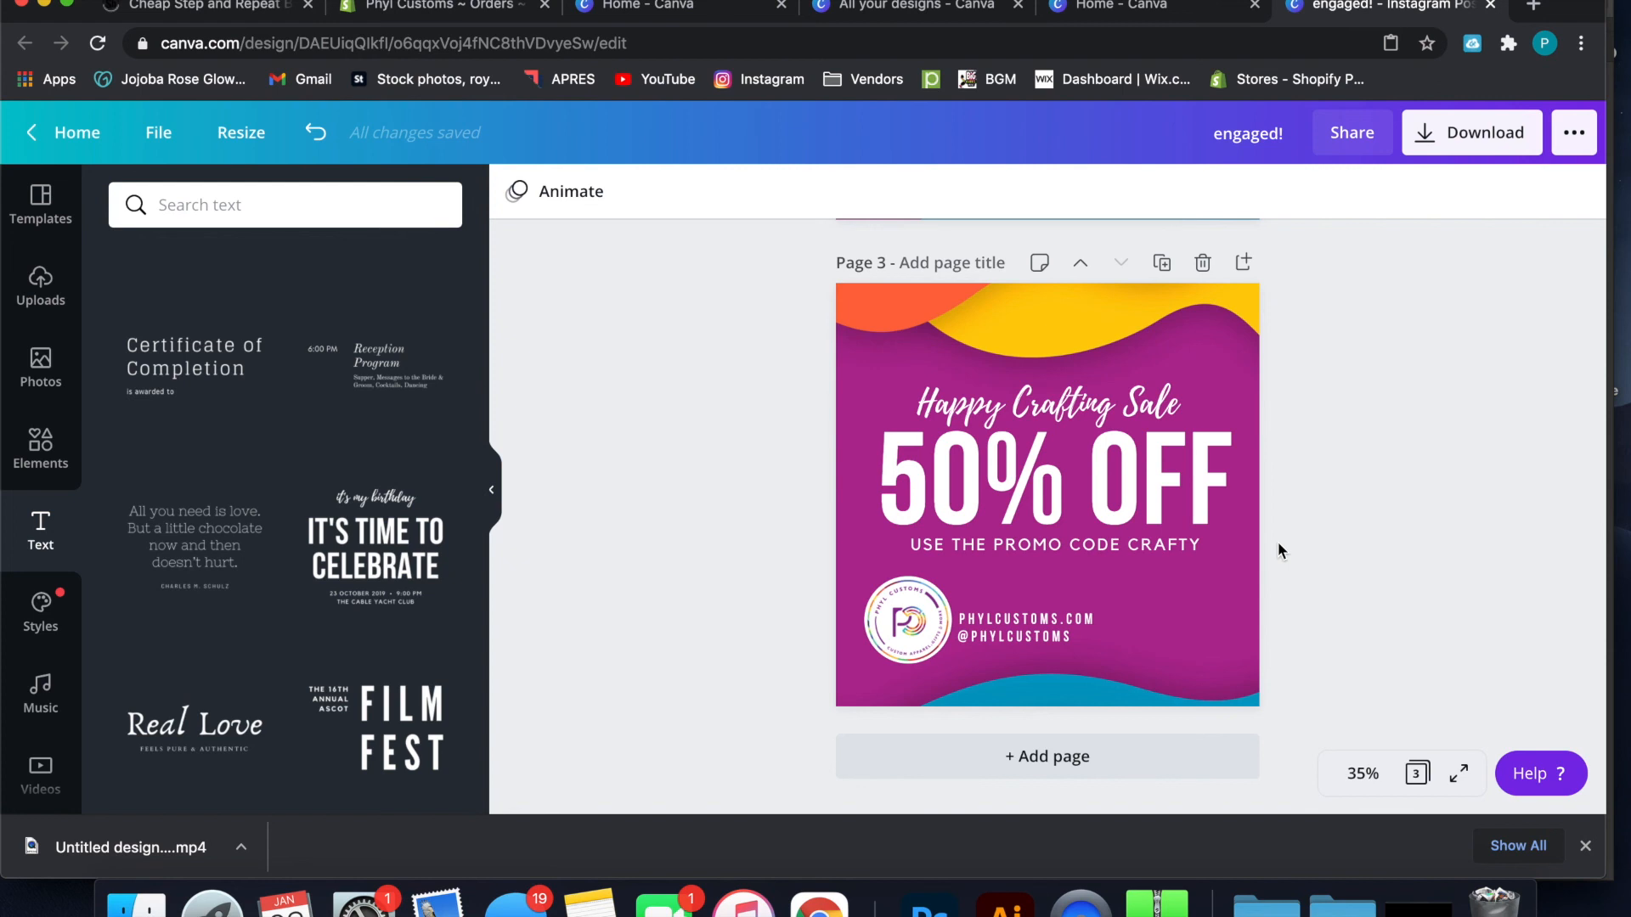
pyautogui.scroll(12, 1278, 547)
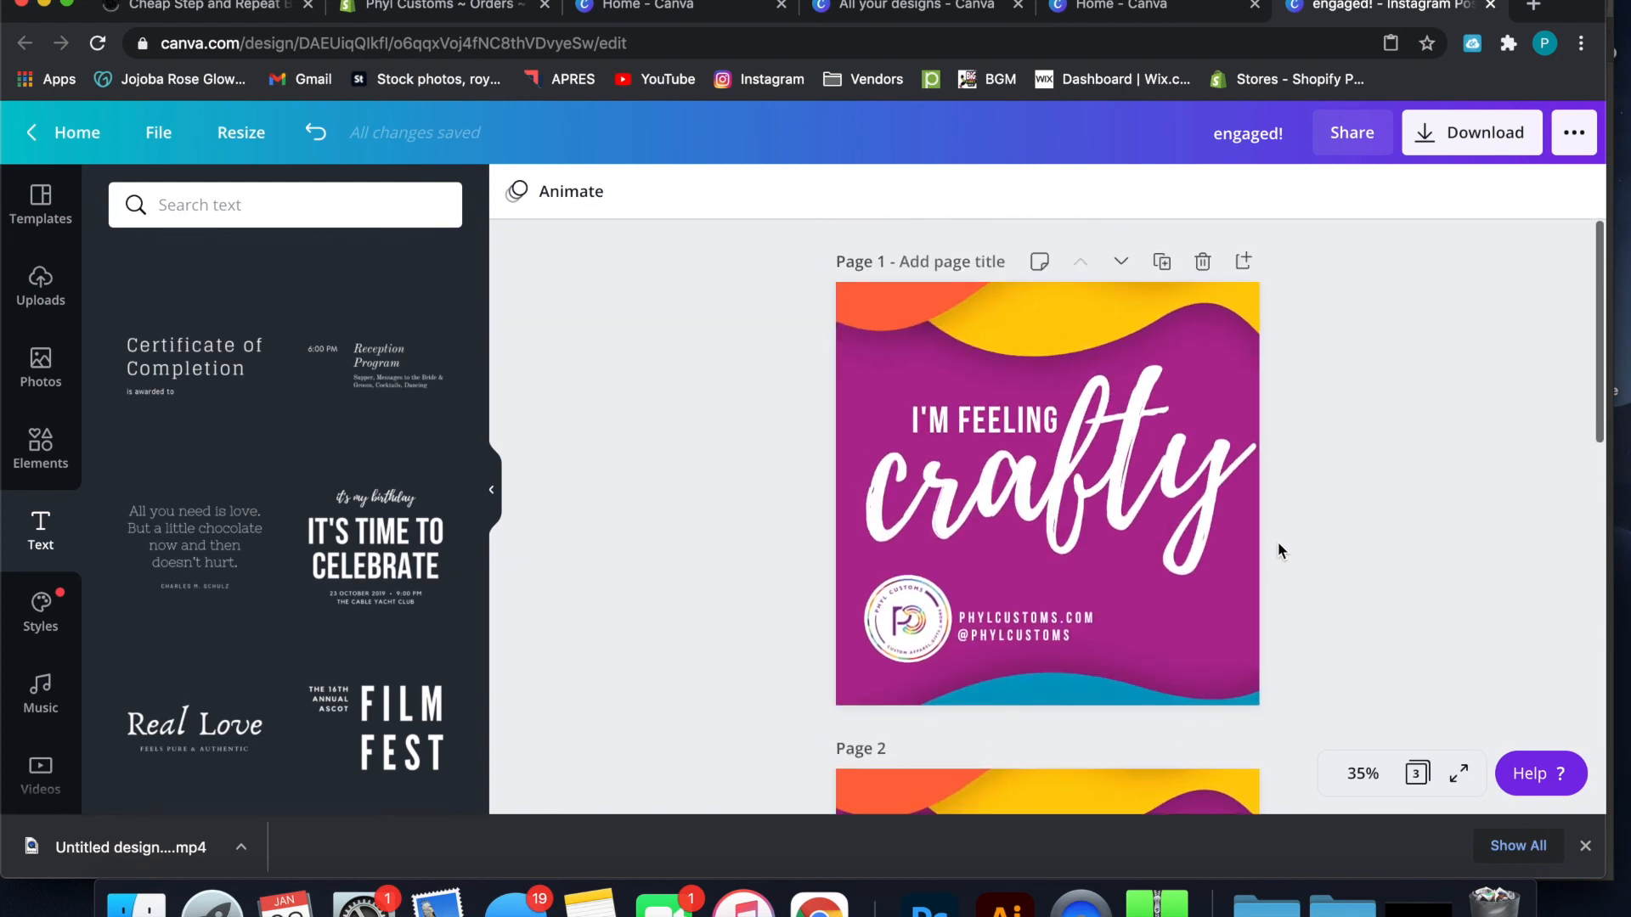
pyautogui.scroll(-3, 1280, 551)
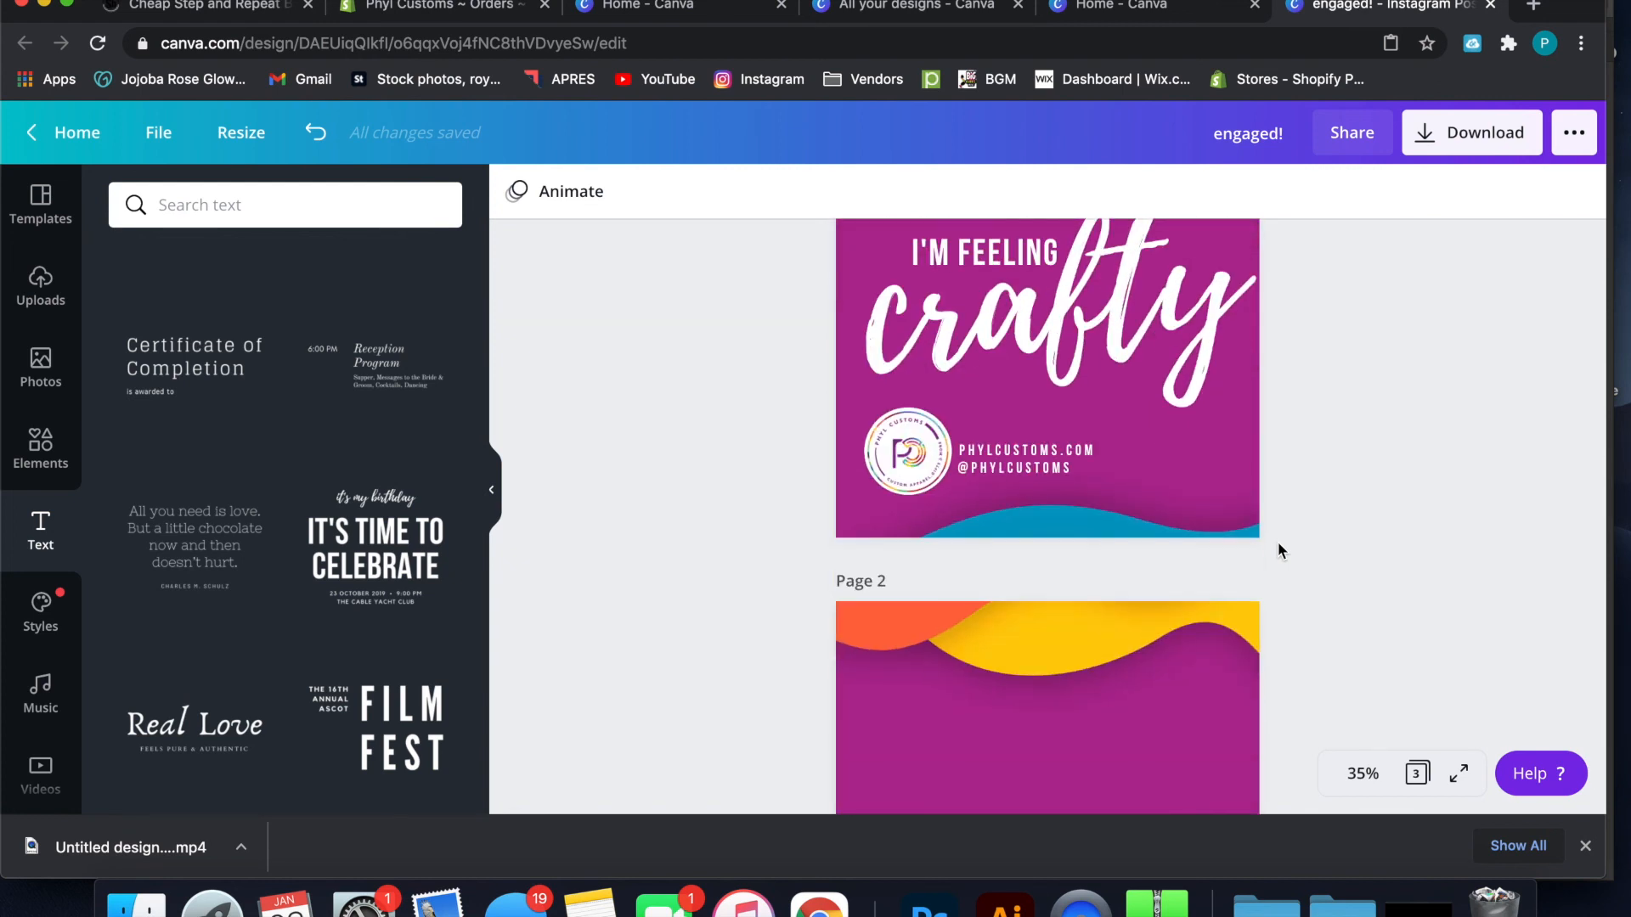
pyautogui.scroll(-8, 1279, 549)
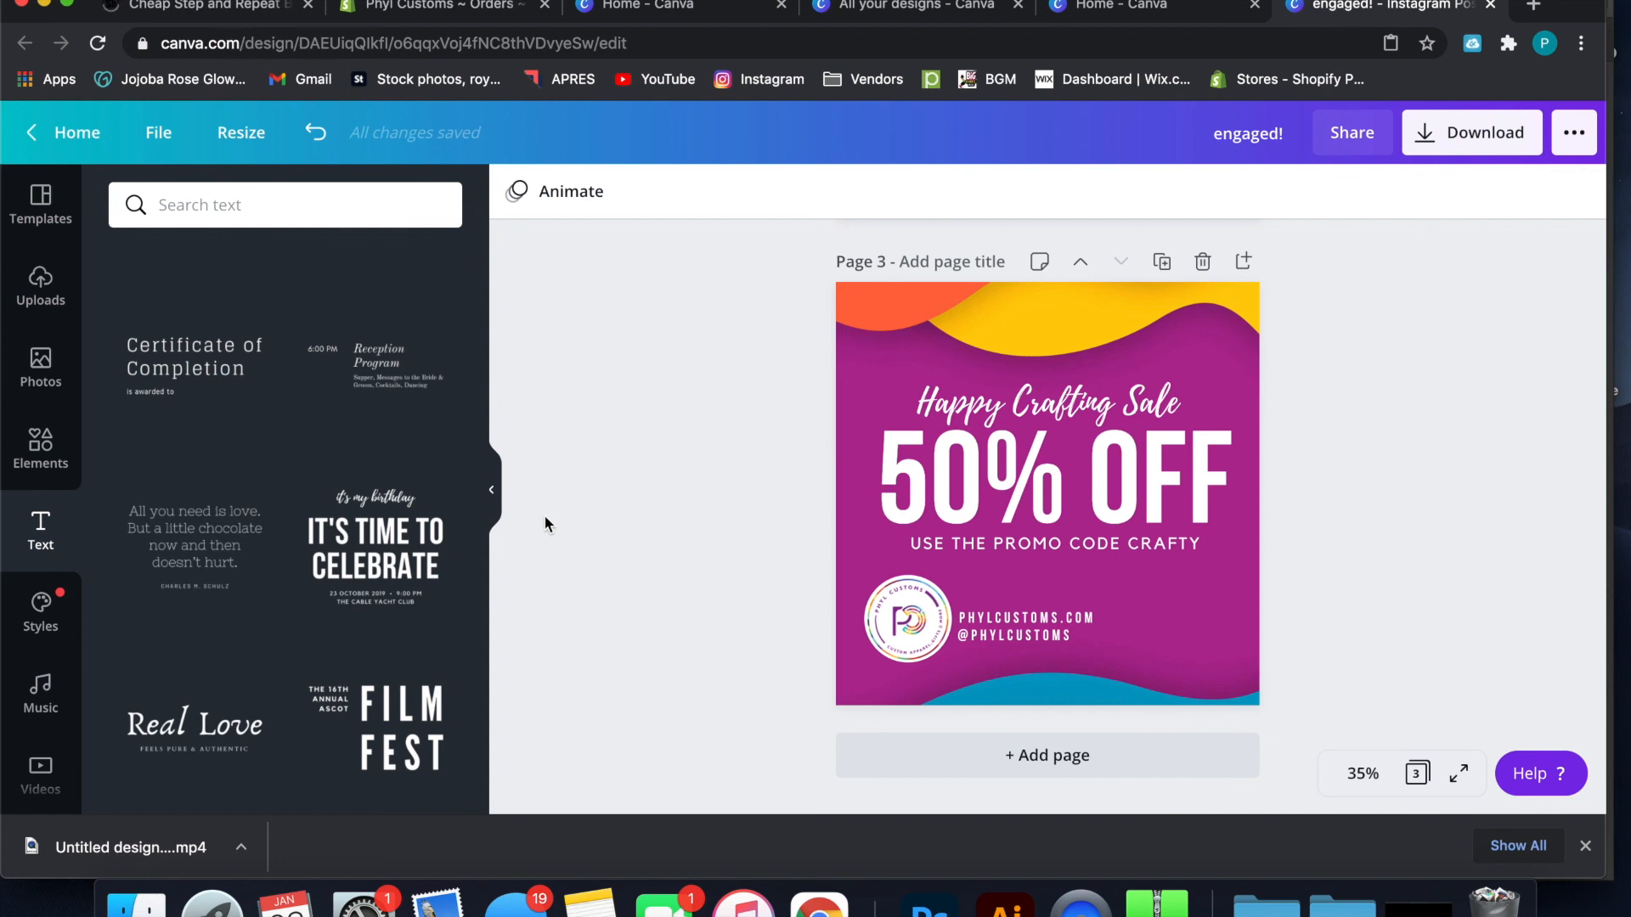
# Browse the graphic collections in the elements library and search it for "animated"
pyautogui.click(52, 443)
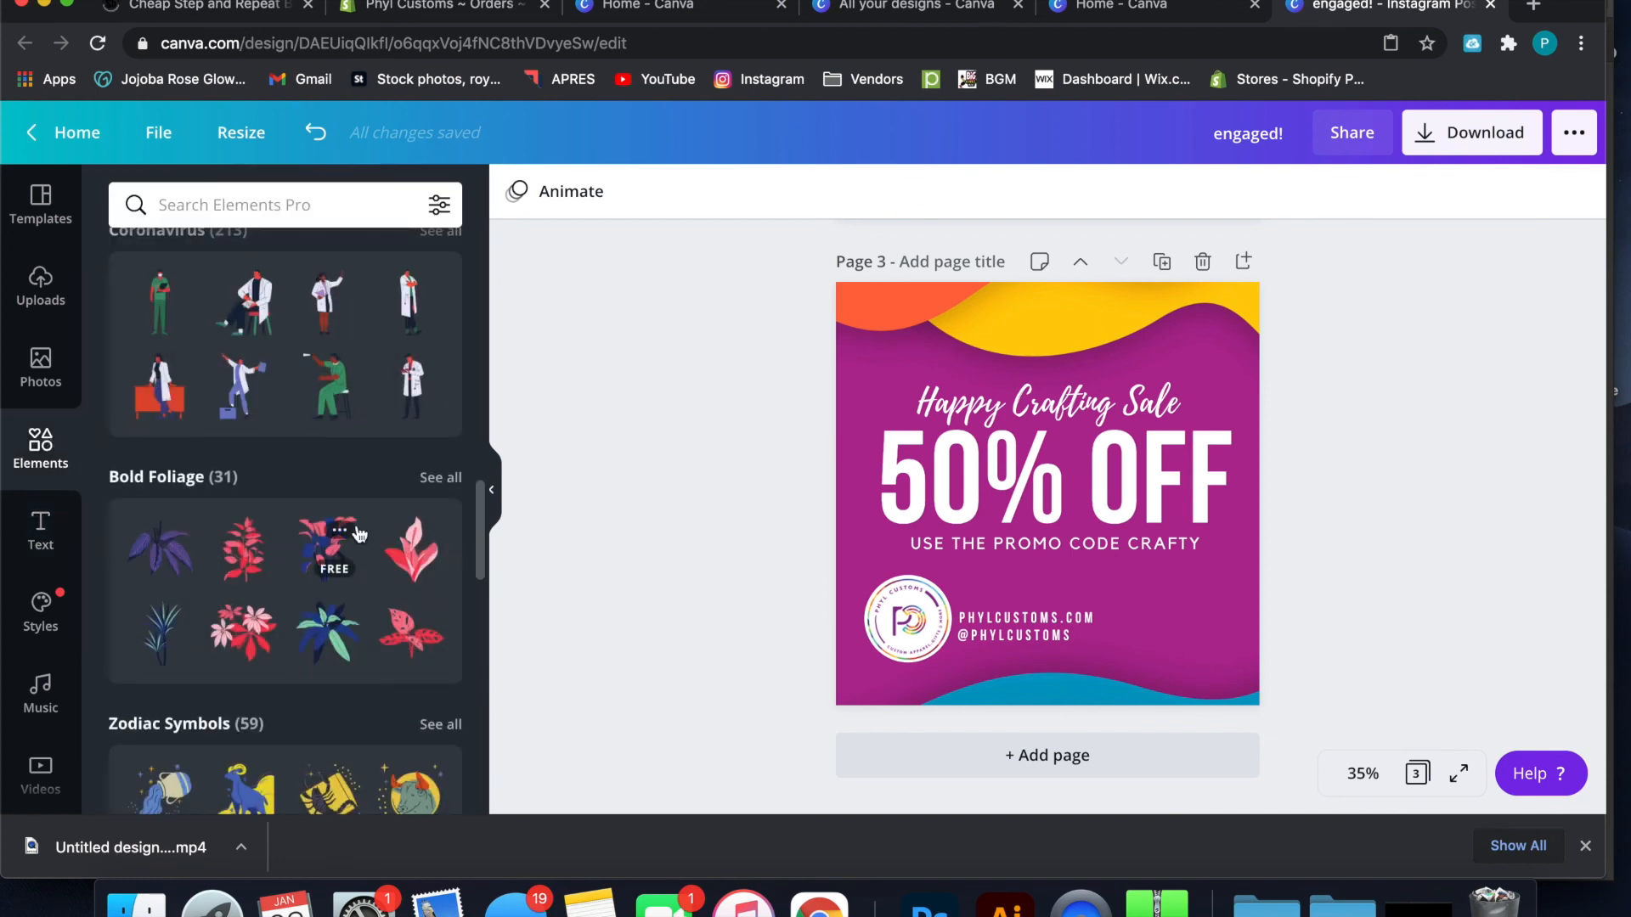
pyautogui.scroll(-4, 356, 533)
pyautogui.scroll(-10, 356, 534)
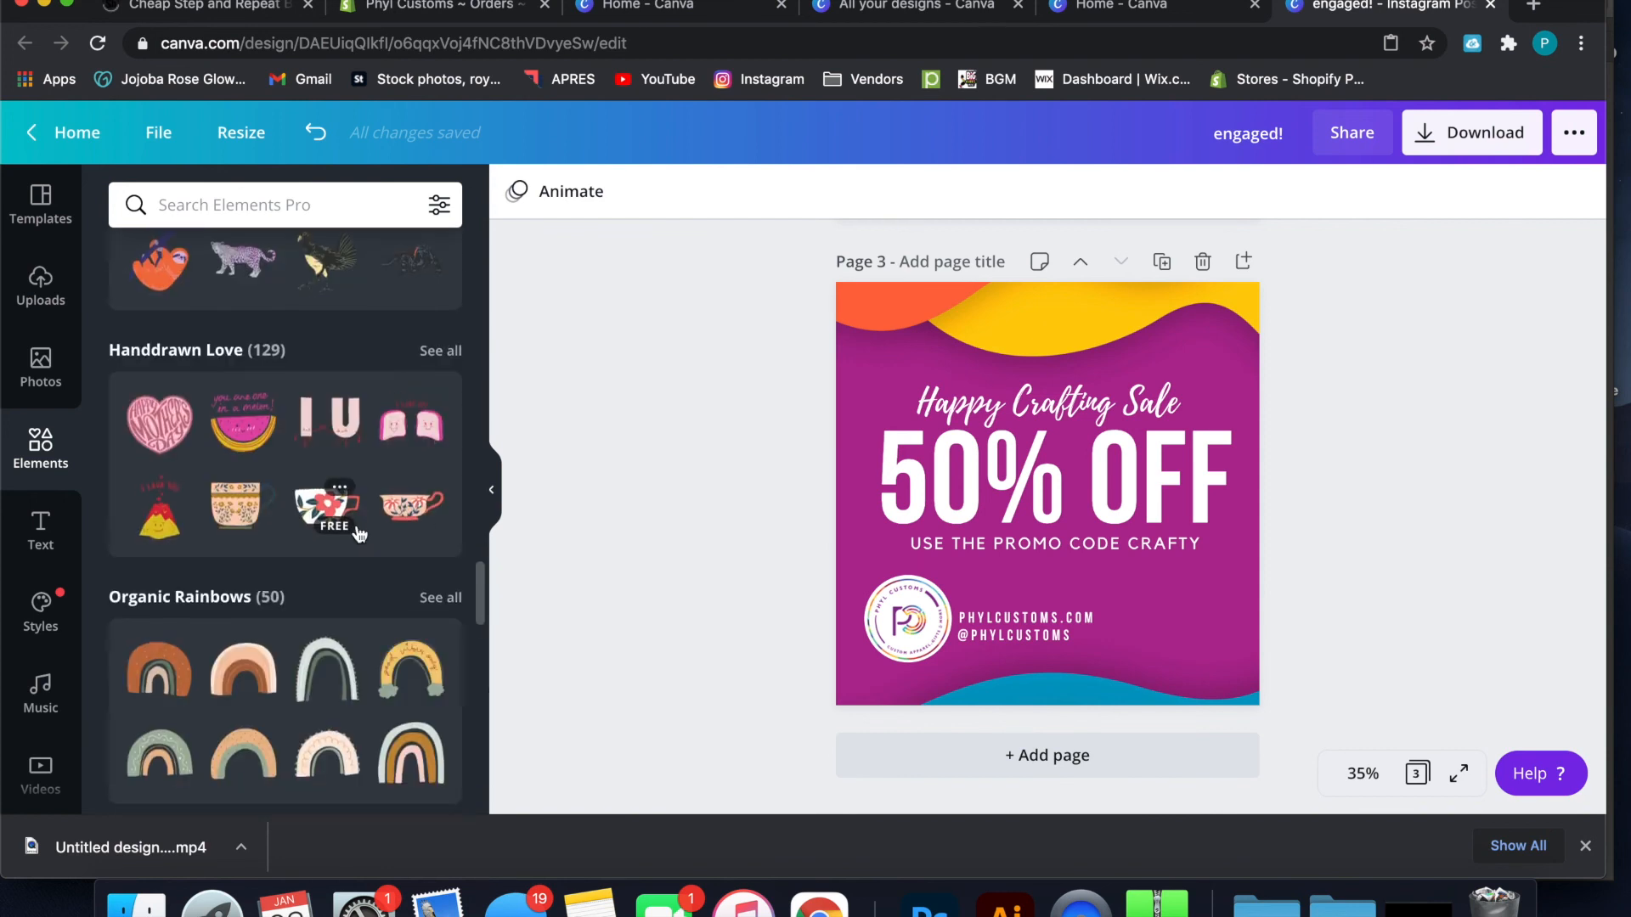
pyautogui.scroll(-10, 359, 533)
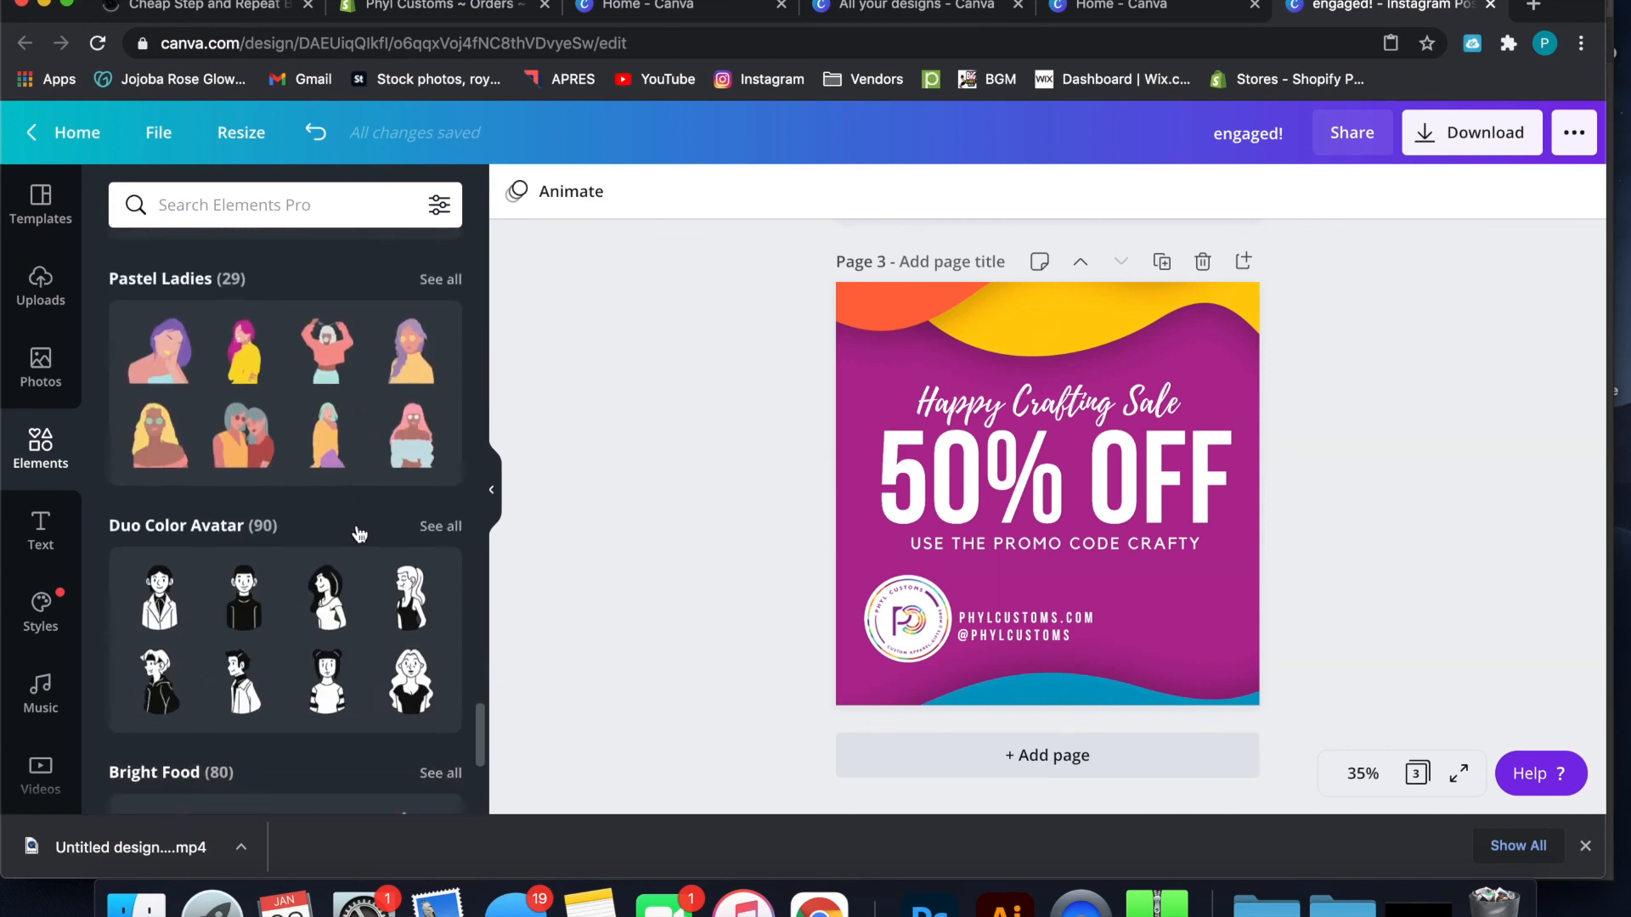
pyautogui.scroll(-3, 361, 534)
pyautogui.click(382, 213)
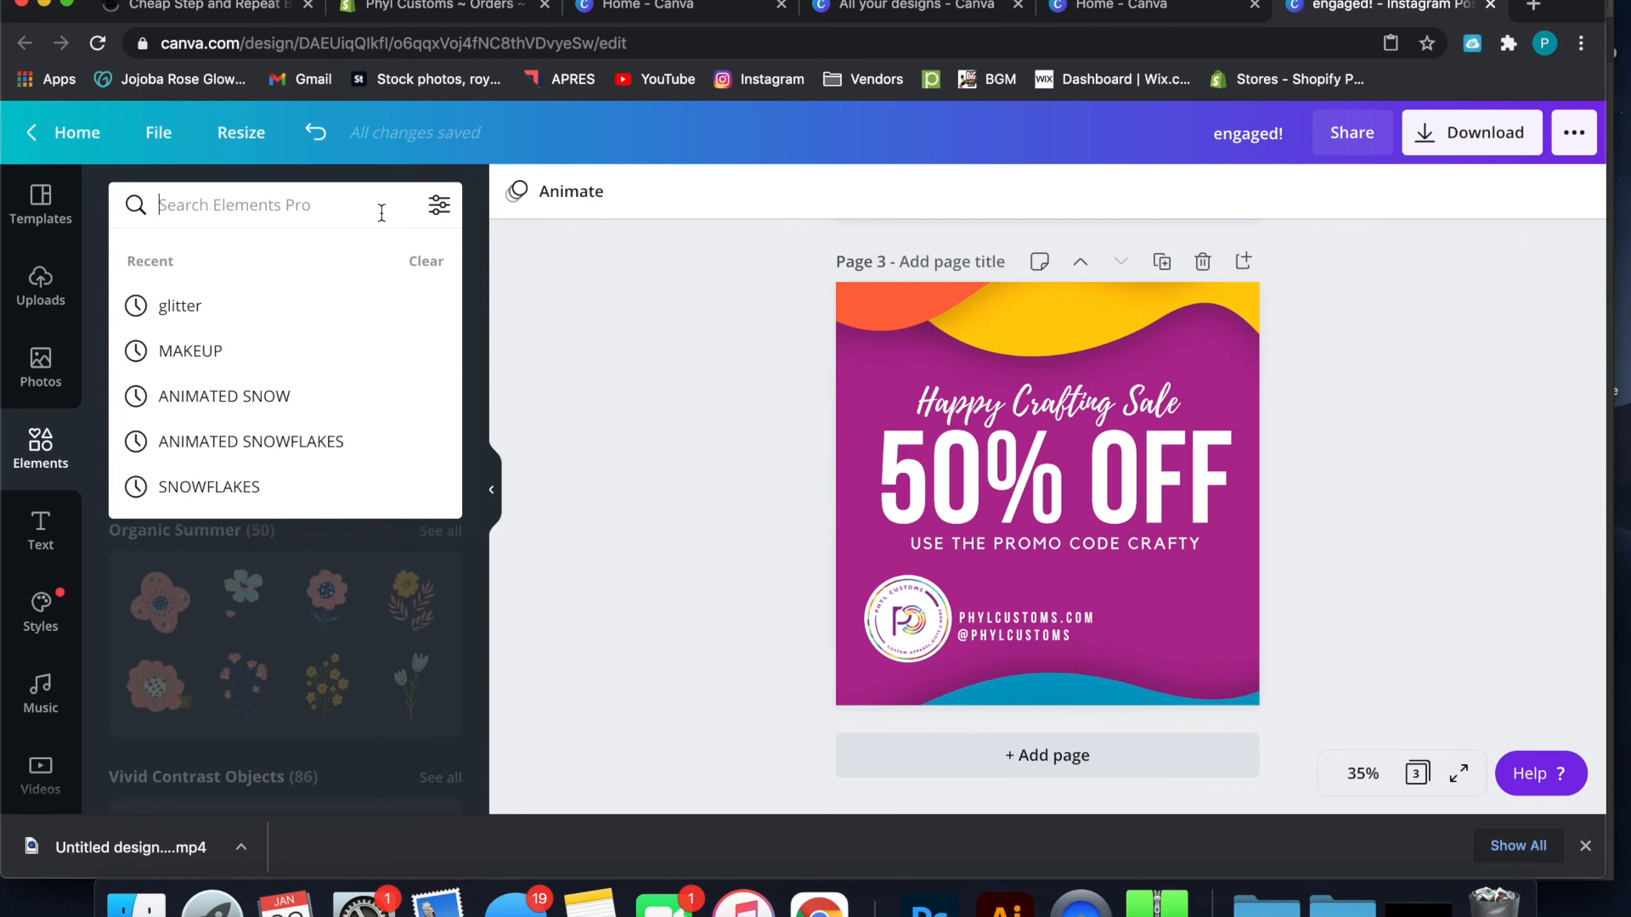
pyautogui.write('animated')
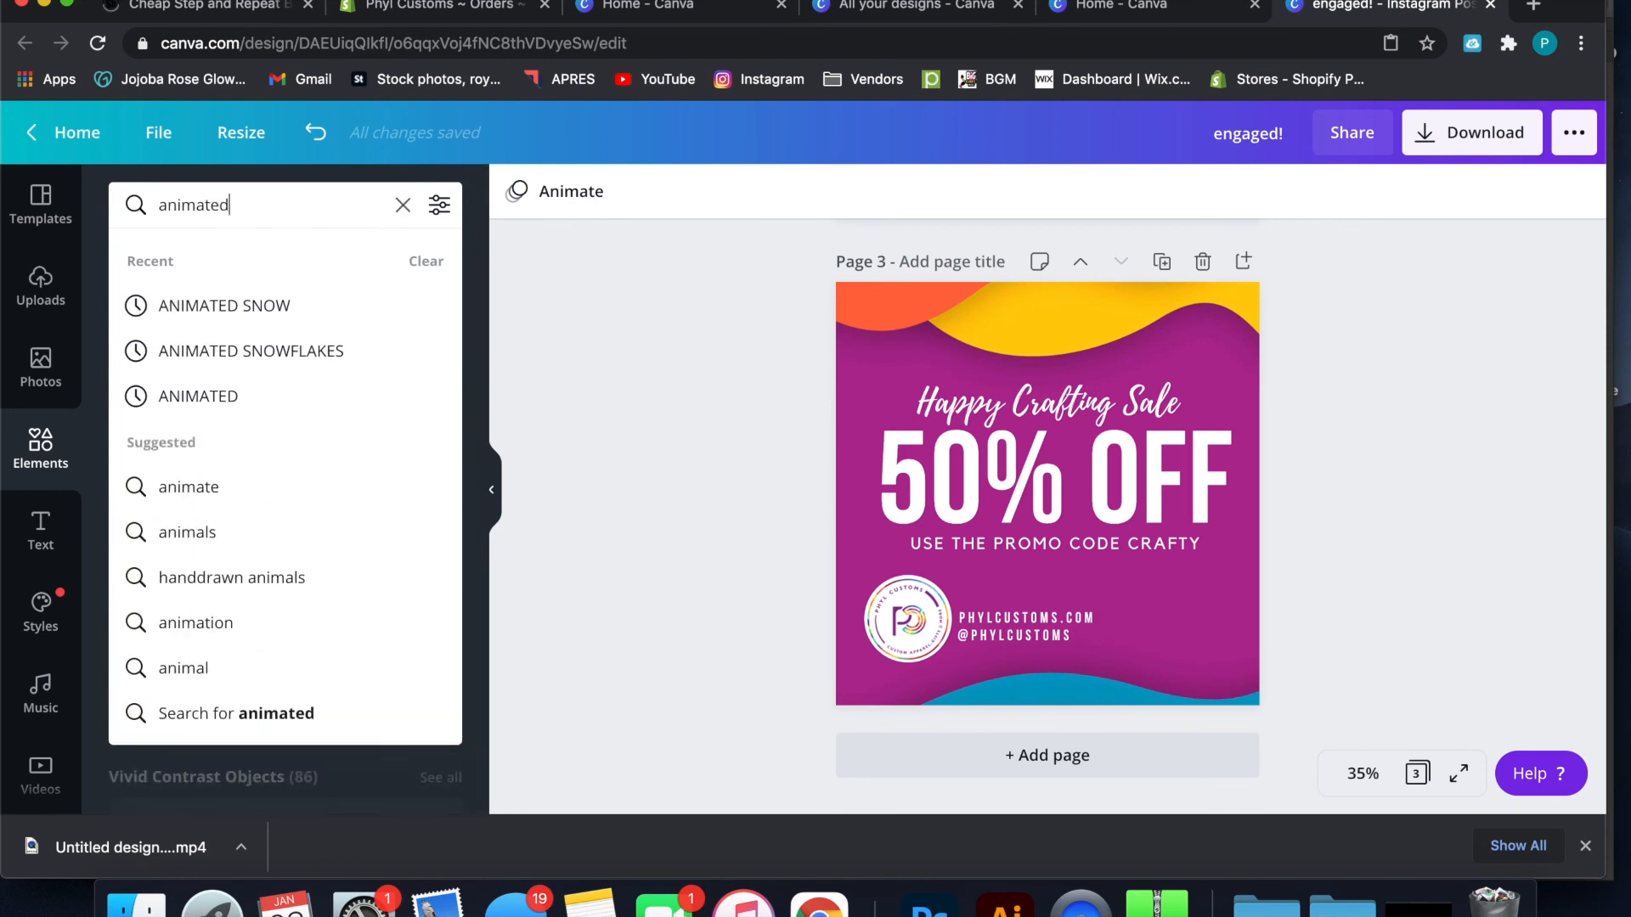
pyautogui.press('Return')
# Add the animated multicoloured chevron arrow to page 3, shrink it, and place it in the lower-right corner of the design
pyautogui.scroll(-10, 323, 527)
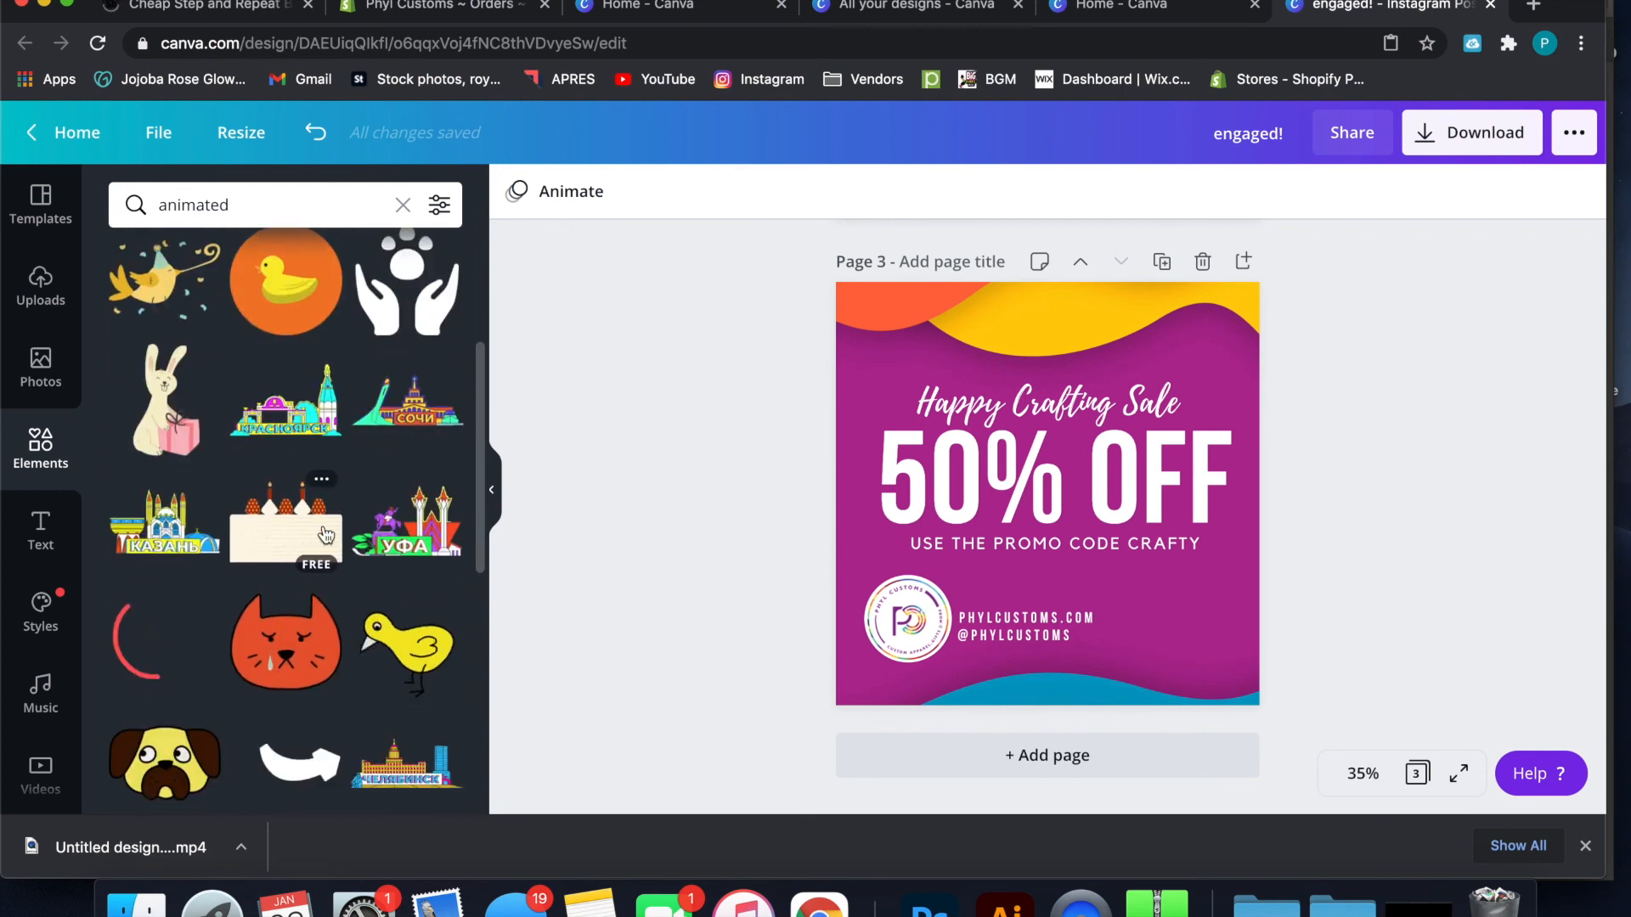
pyautogui.scroll(-5, 325, 533)
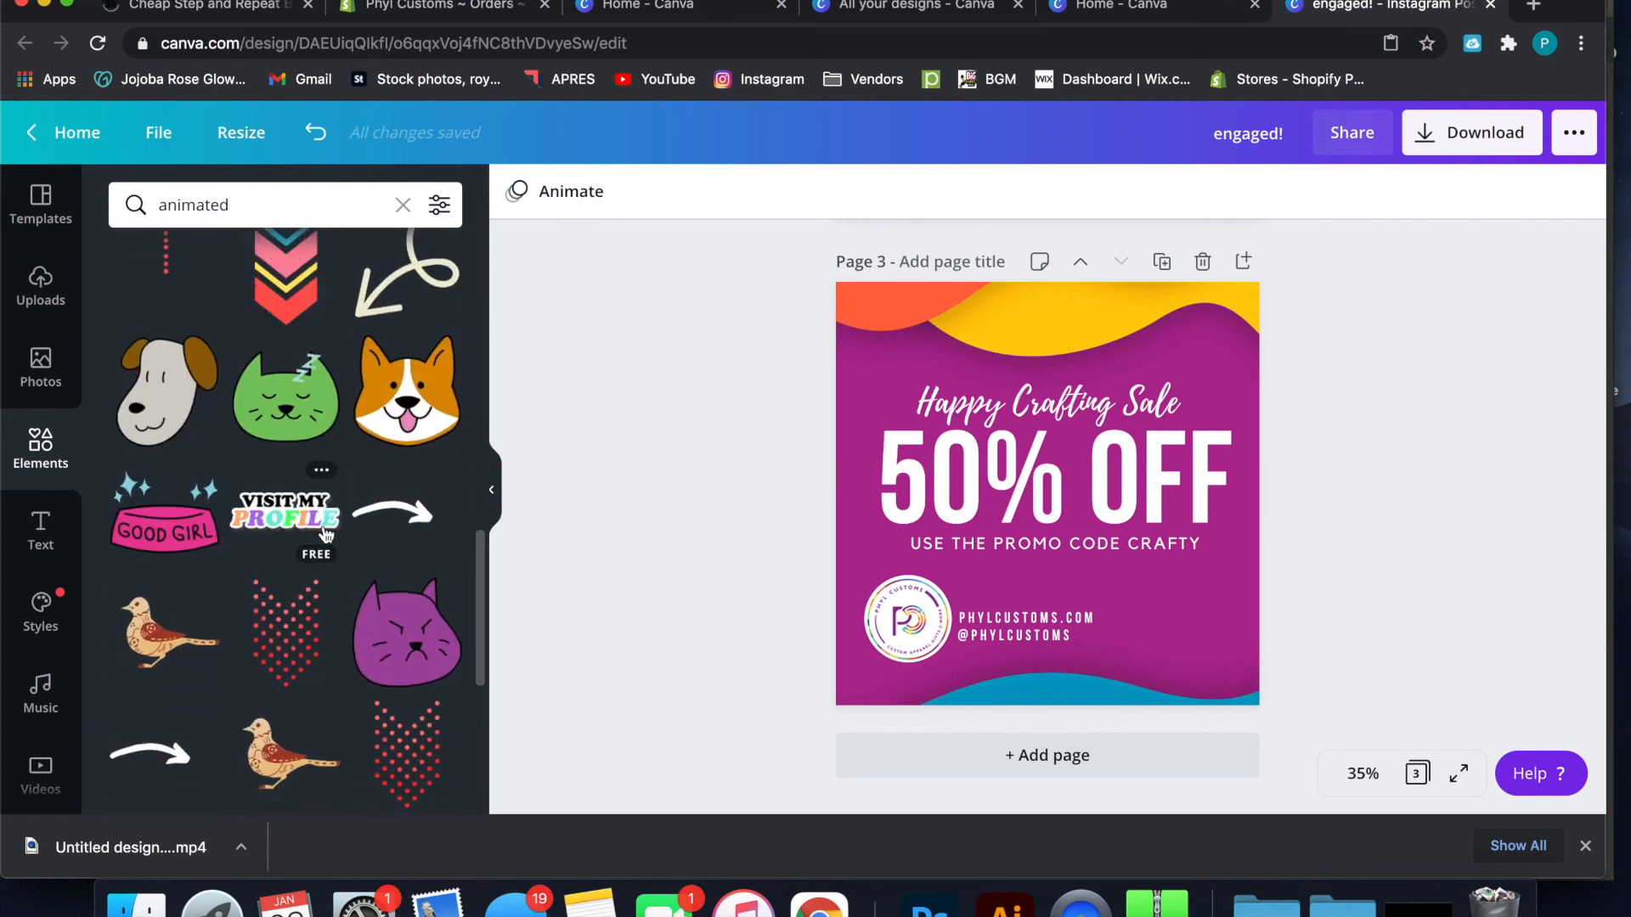
pyautogui.scroll(-4, 325, 533)
pyautogui.scroll(-5, 325, 533)
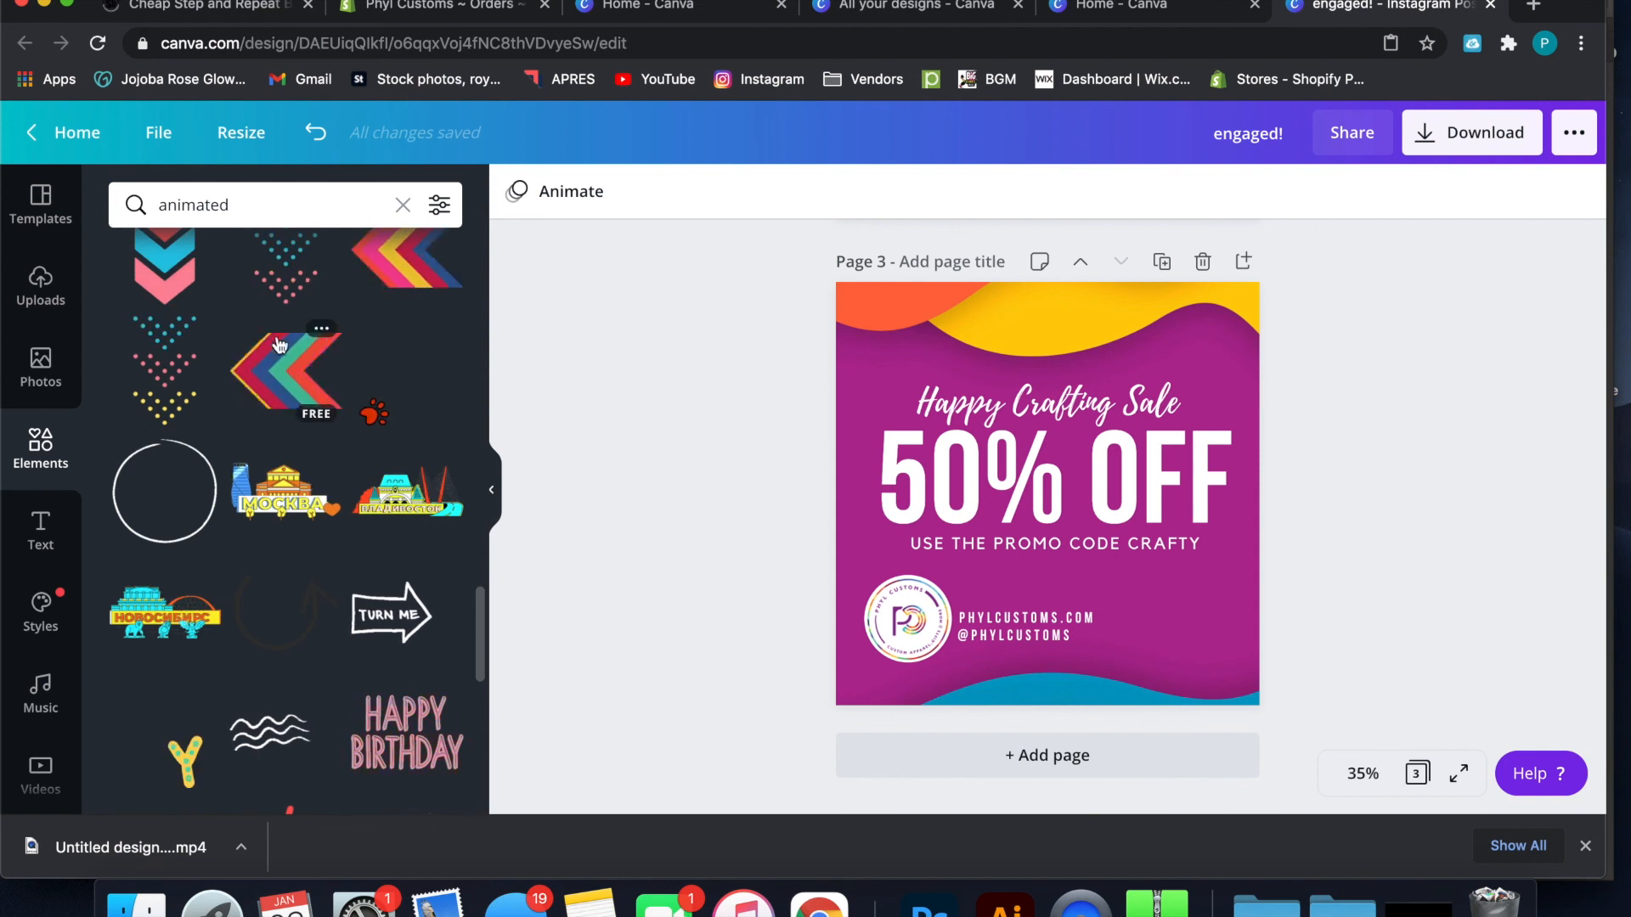
pyautogui.click(285, 373)
pyautogui.moveTo(1040, 499); pyautogui.dragTo(1303, 635)
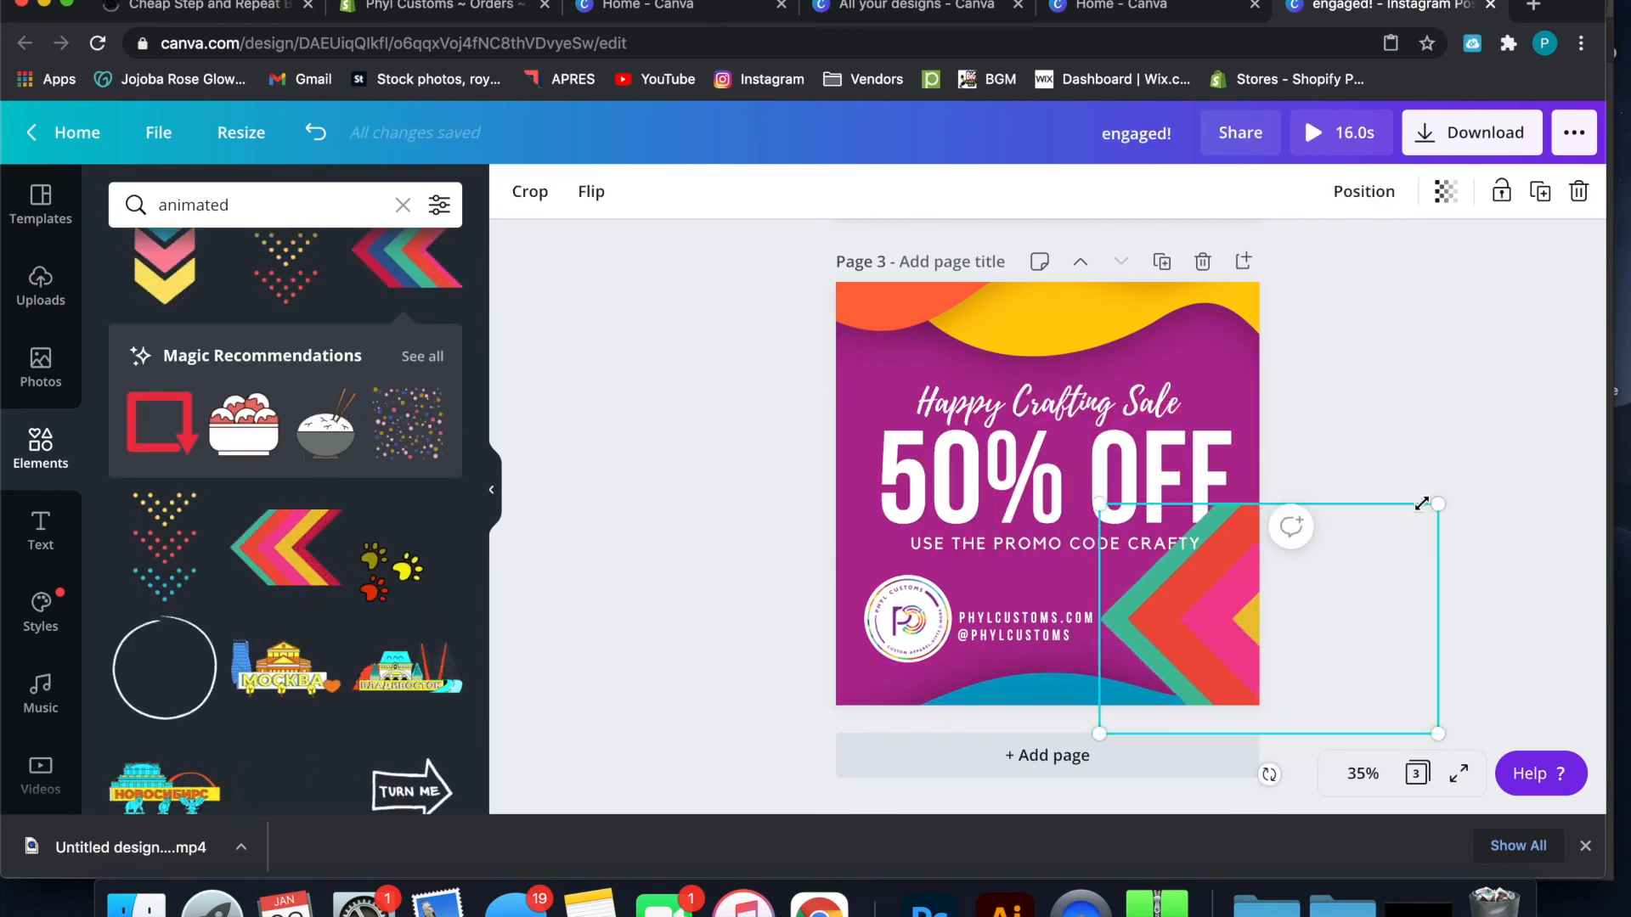
pyautogui.moveTo(1440, 505); pyautogui.dragTo(1267, 608)
pyautogui.moveTo(1115, 672); pyautogui.dragTo(1096, 701)
pyautogui.click(1387, 412)
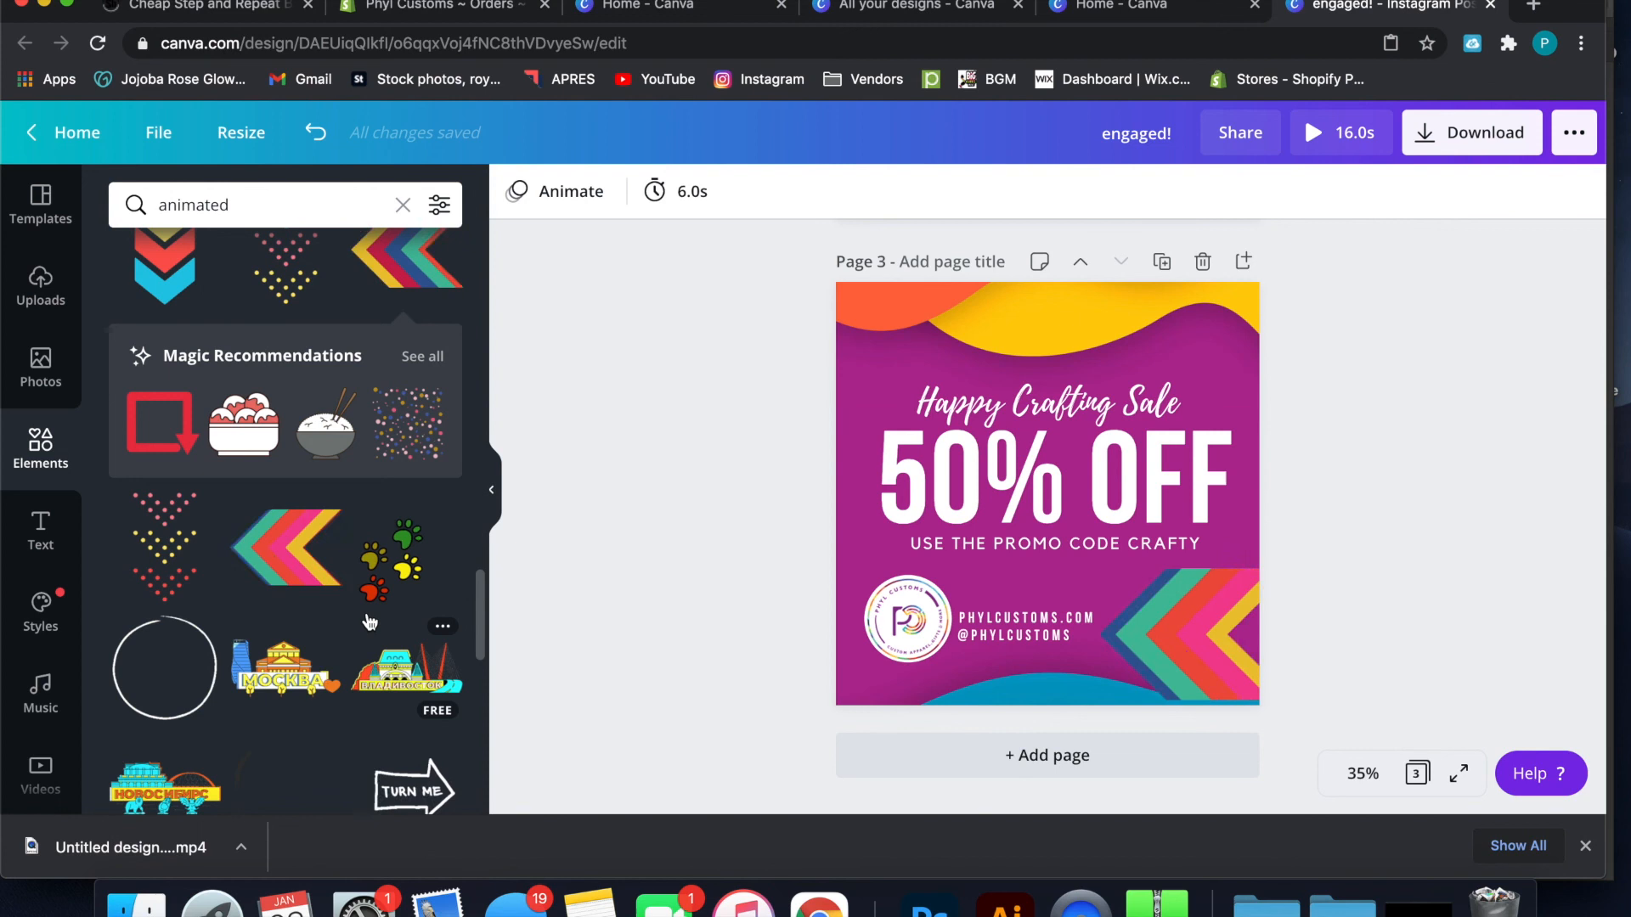
# Delete the animated chevron arrow from page 3
pyautogui.scroll(-5, 408, 612)
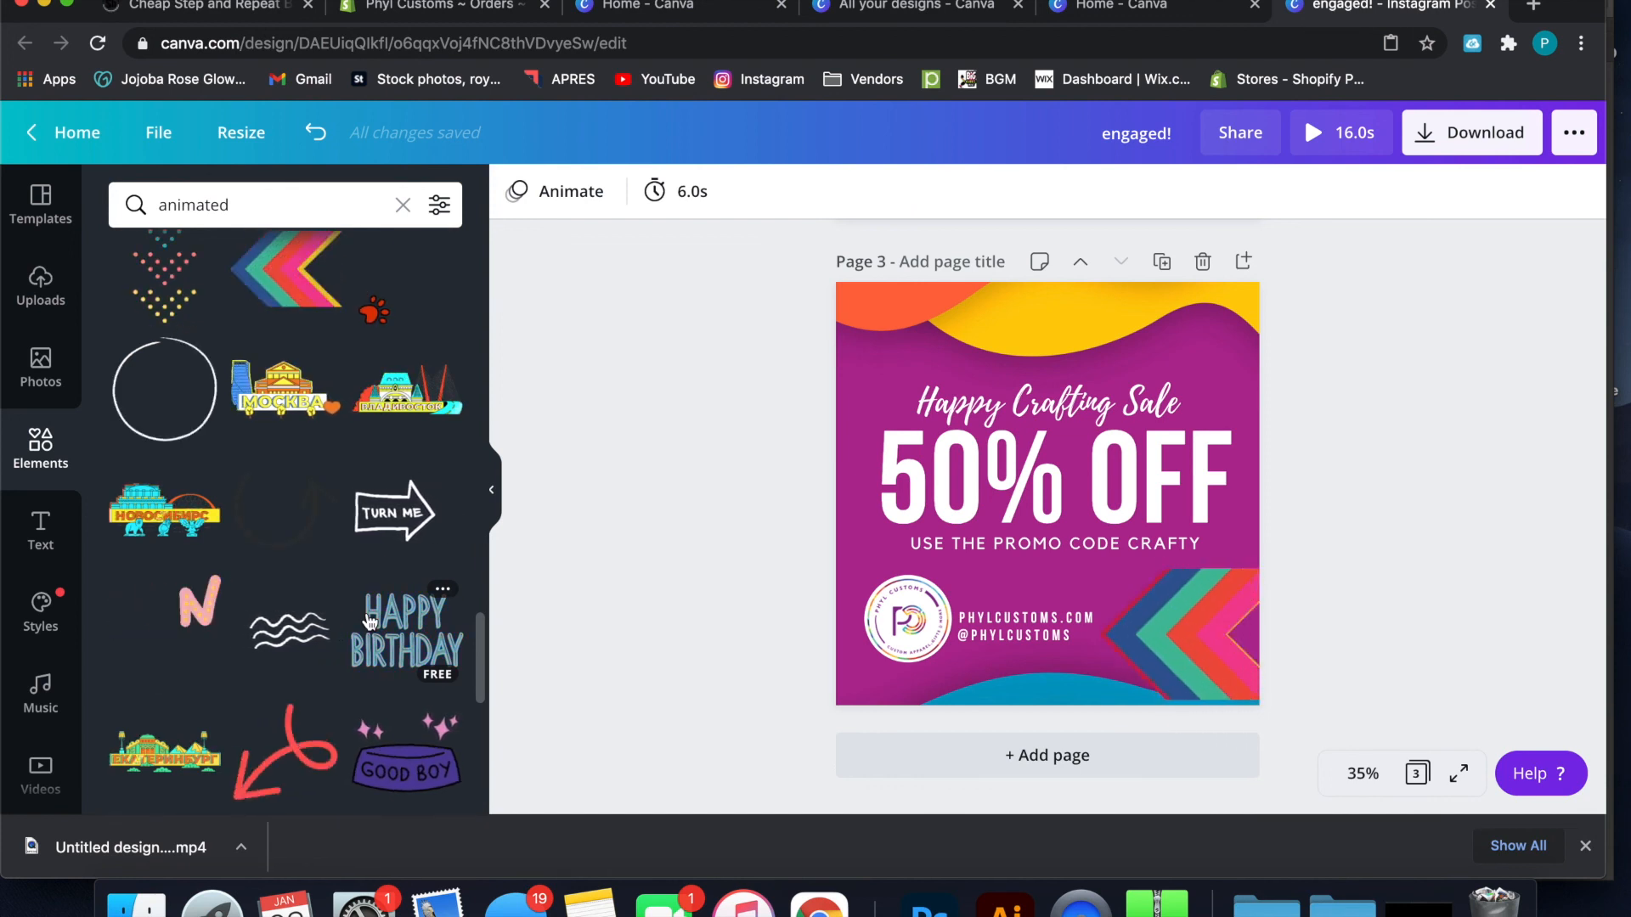
pyautogui.scroll(-1, 369, 622)
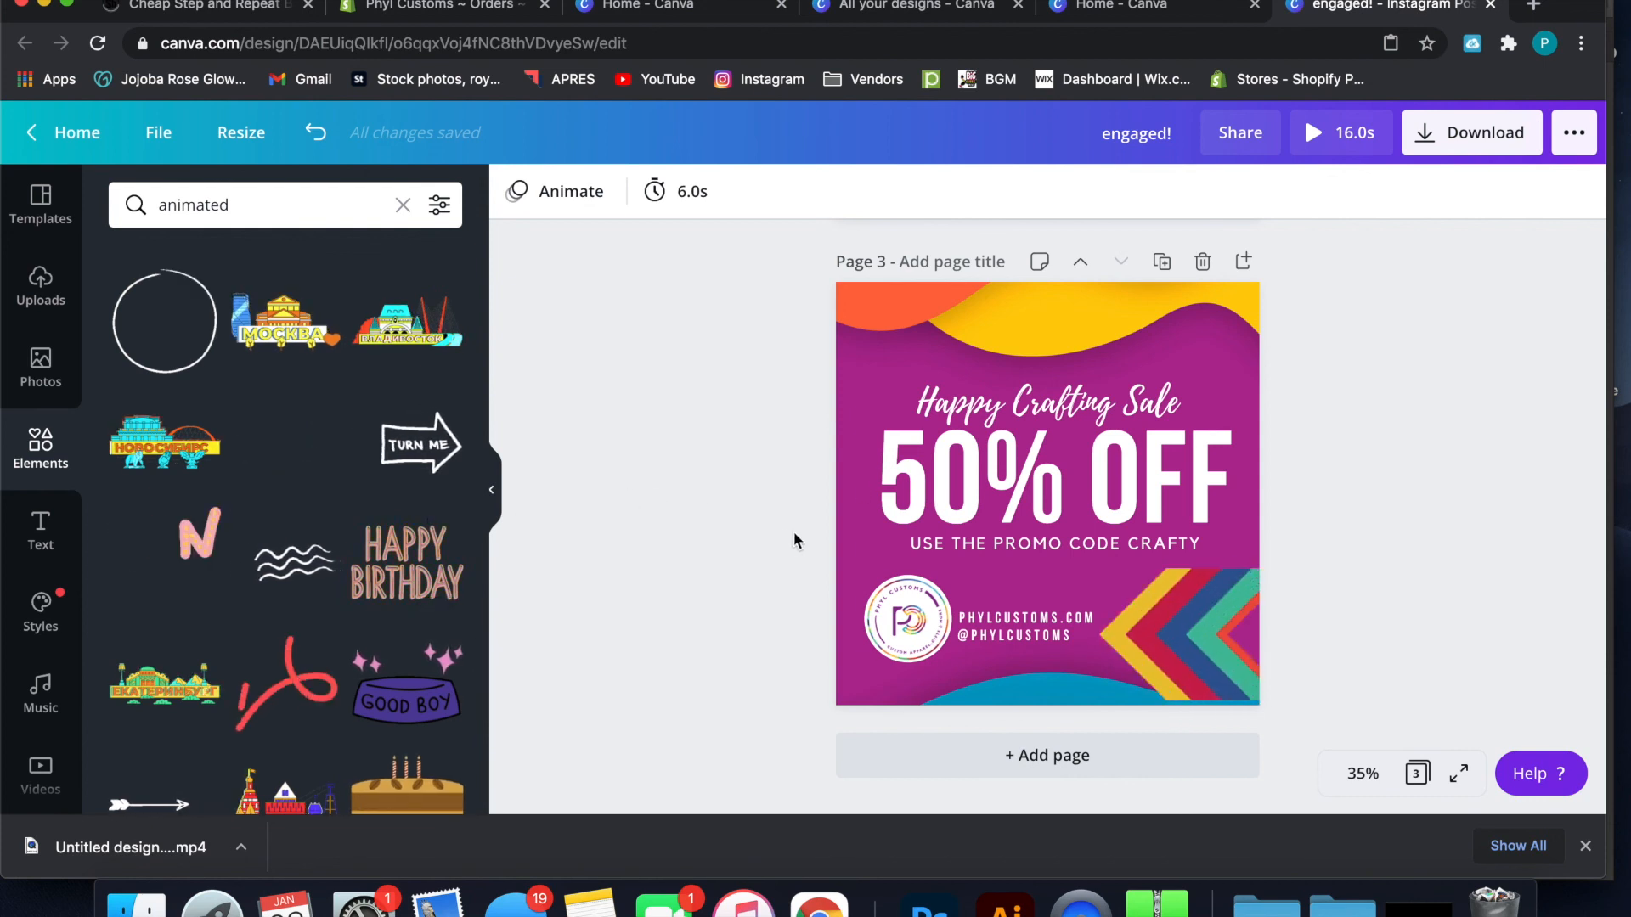
pyautogui.click(1169, 612)
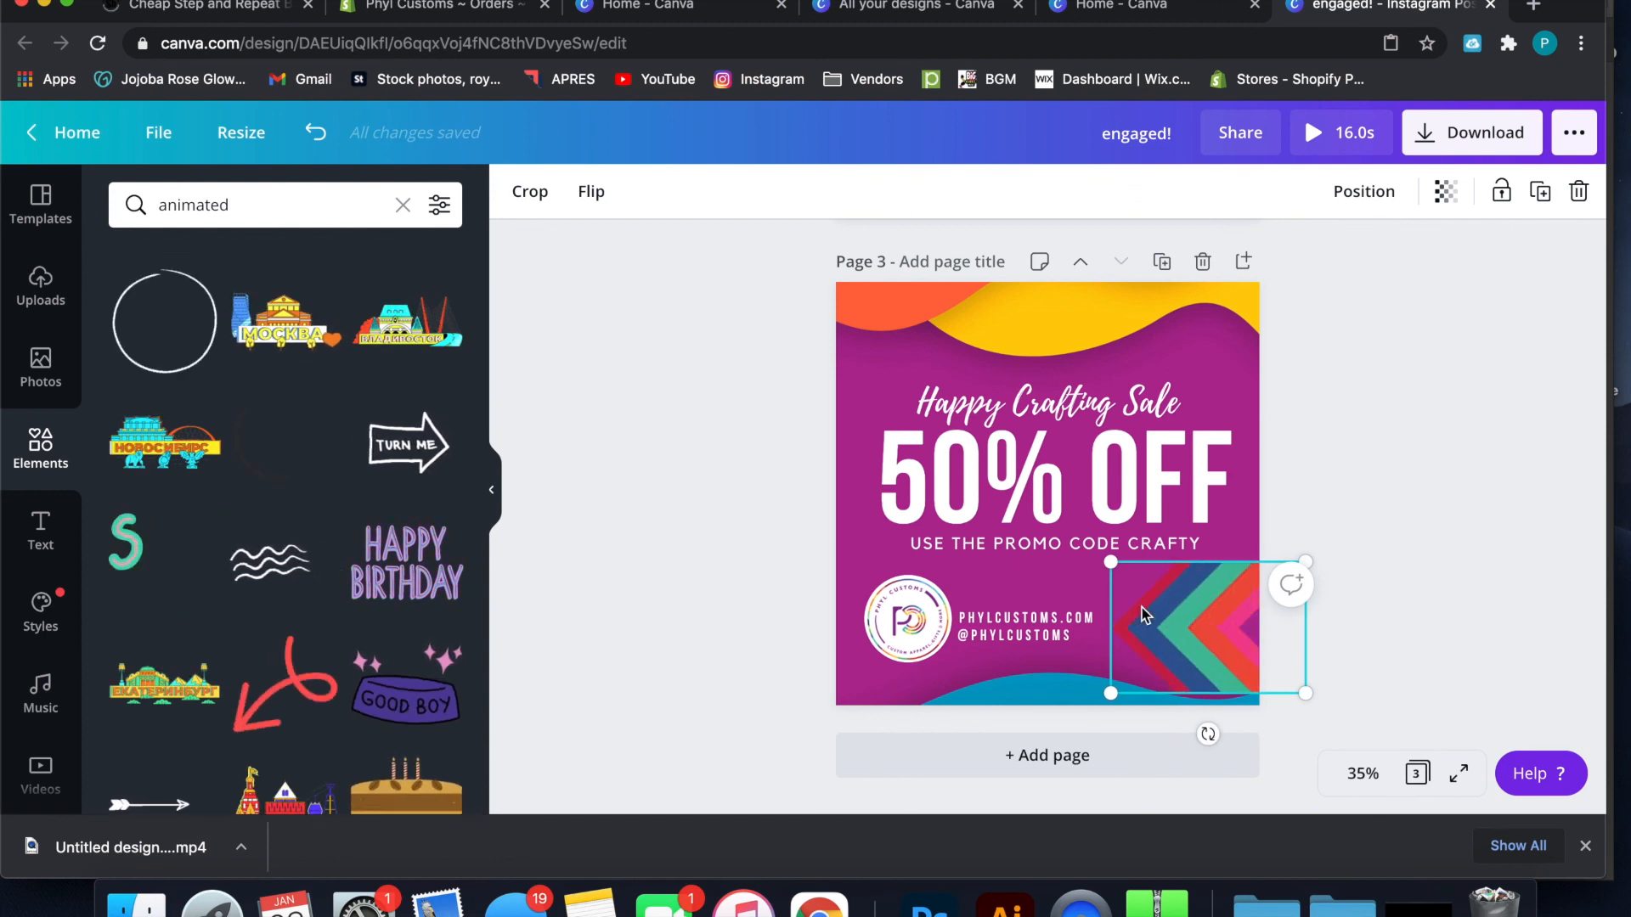
pyautogui.press('Delete')
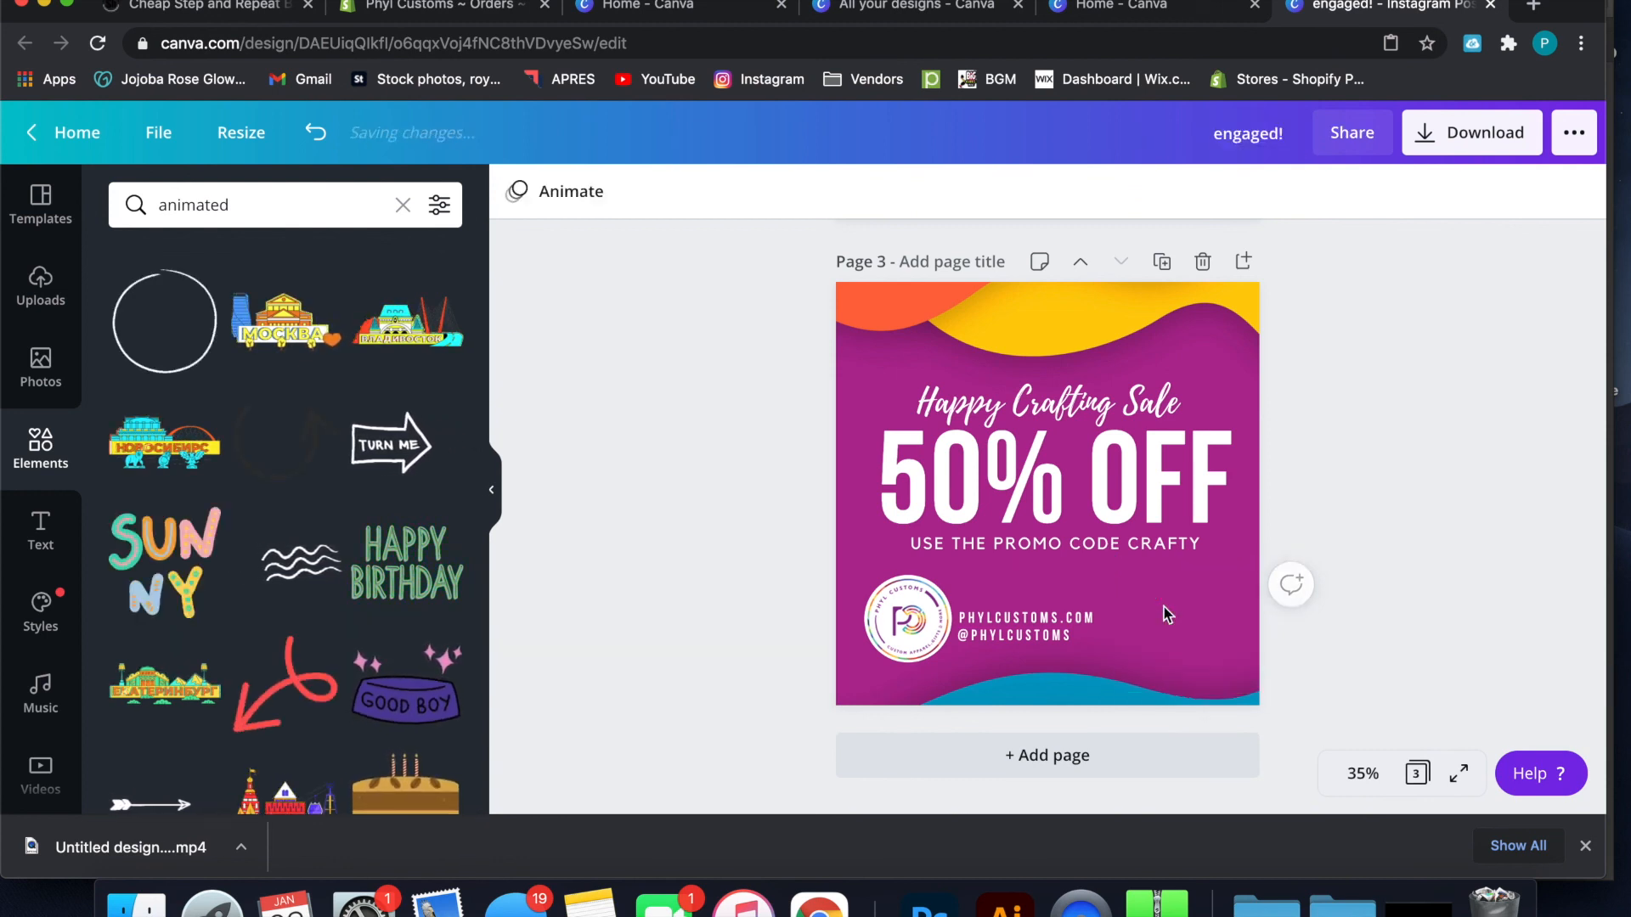
# Try the animated falling banknotes graphic on page 3, enlarging it over the sale design, and remove it again
pyautogui.scroll(-6, 378, 596)
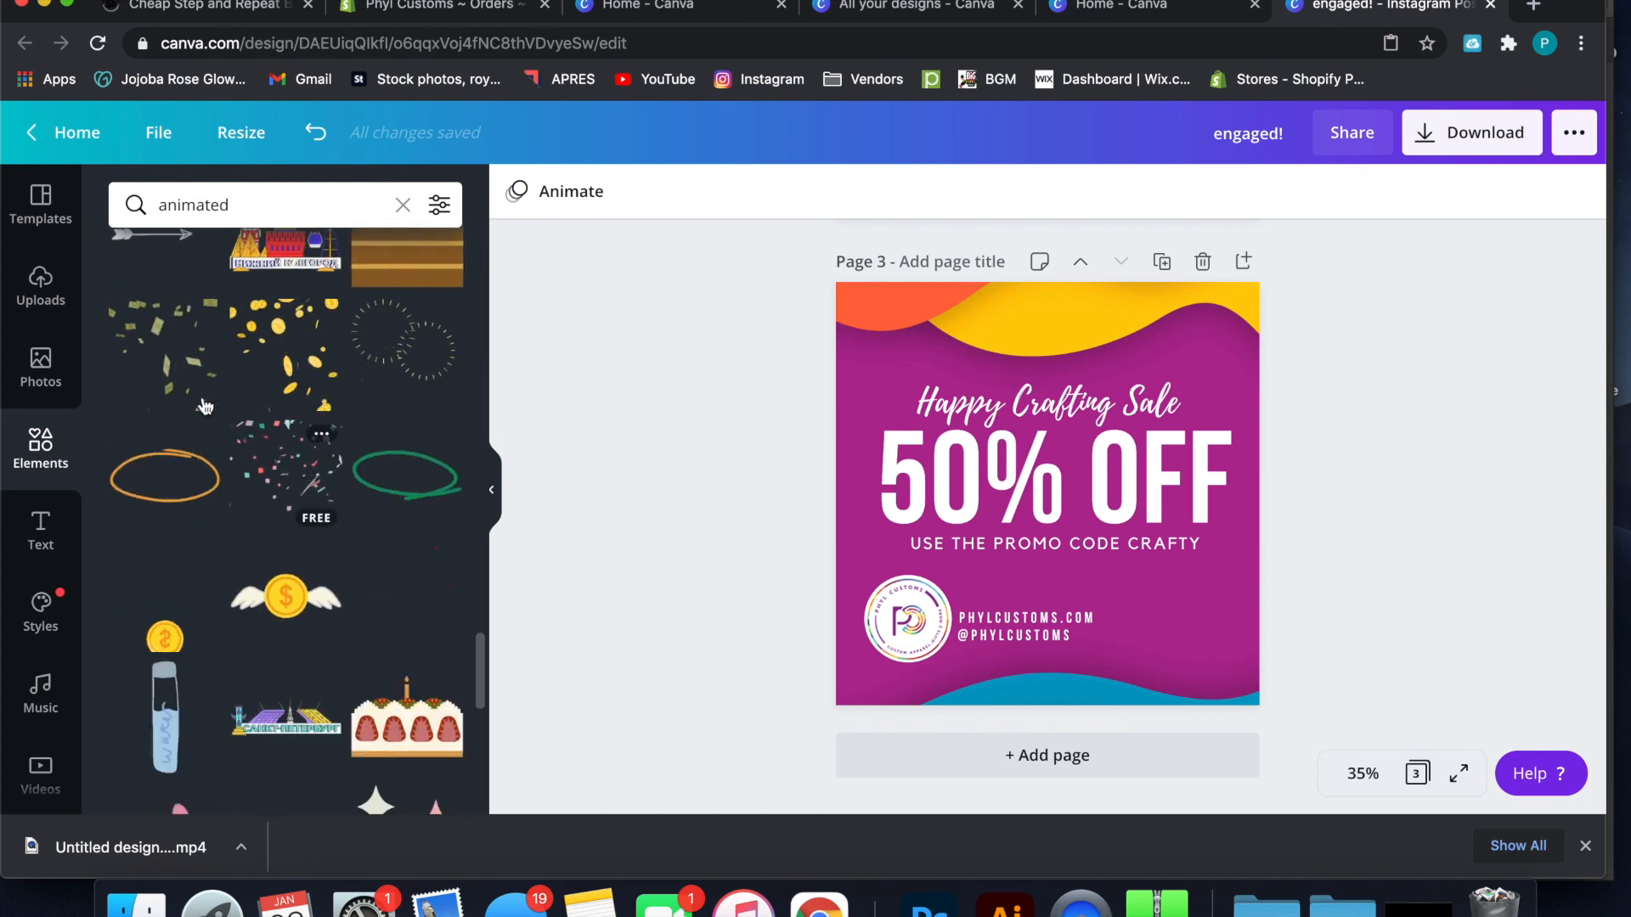
pyautogui.moveTo(303, 385); pyautogui.dragTo(1009, 359)
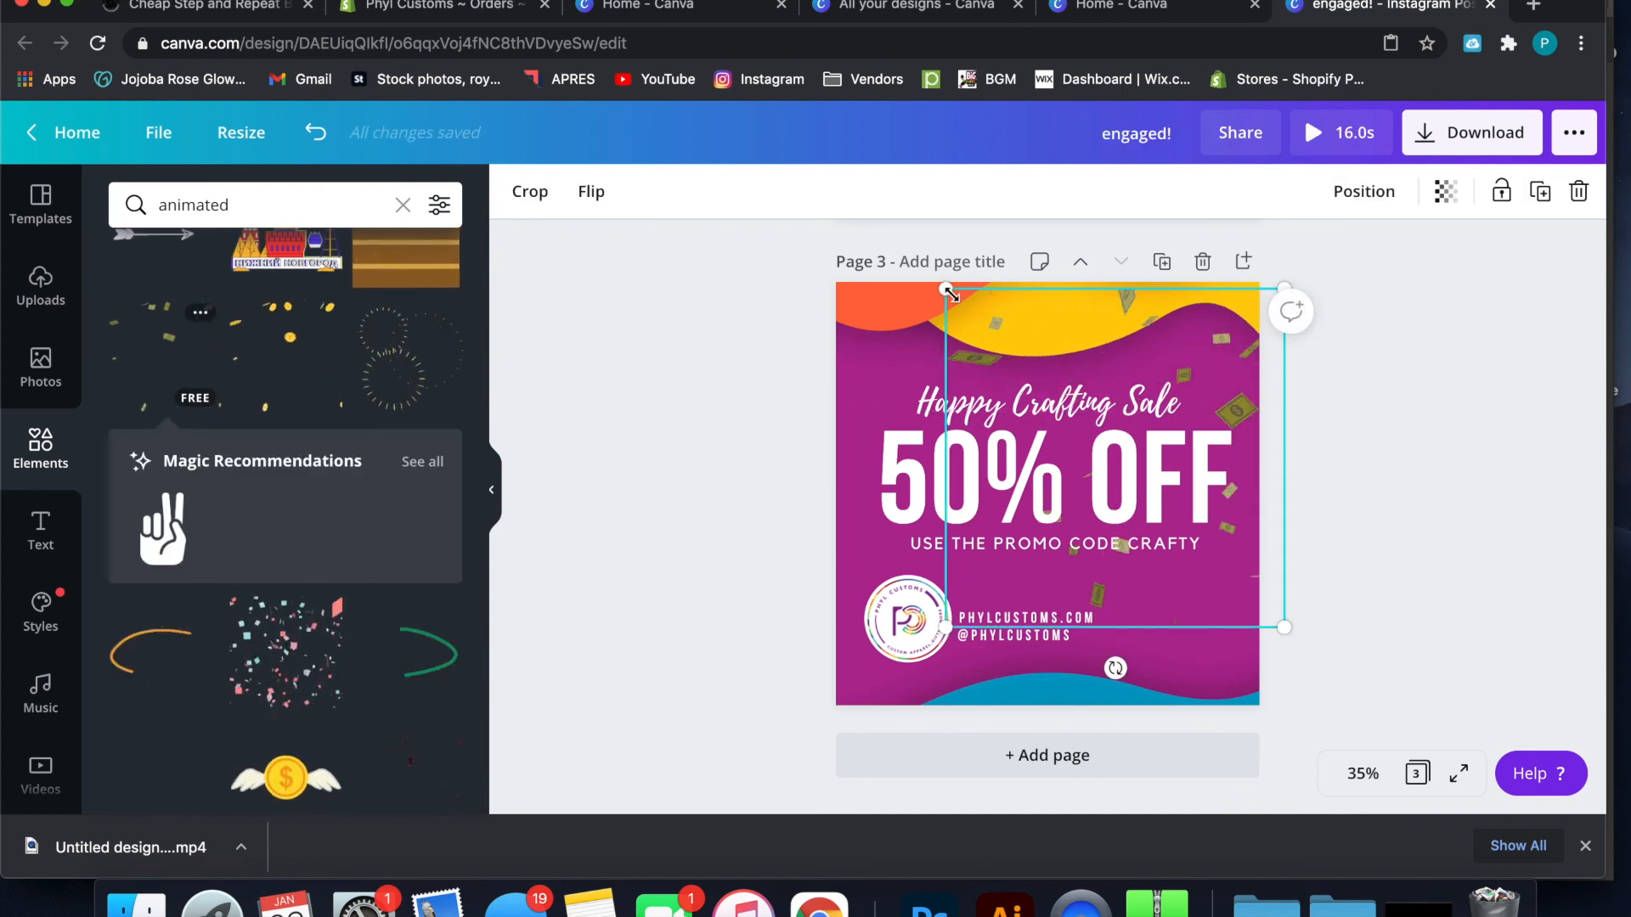
pyautogui.moveTo(945, 289); pyautogui.dragTo(734, 248)
pyautogui.click(733, 242)
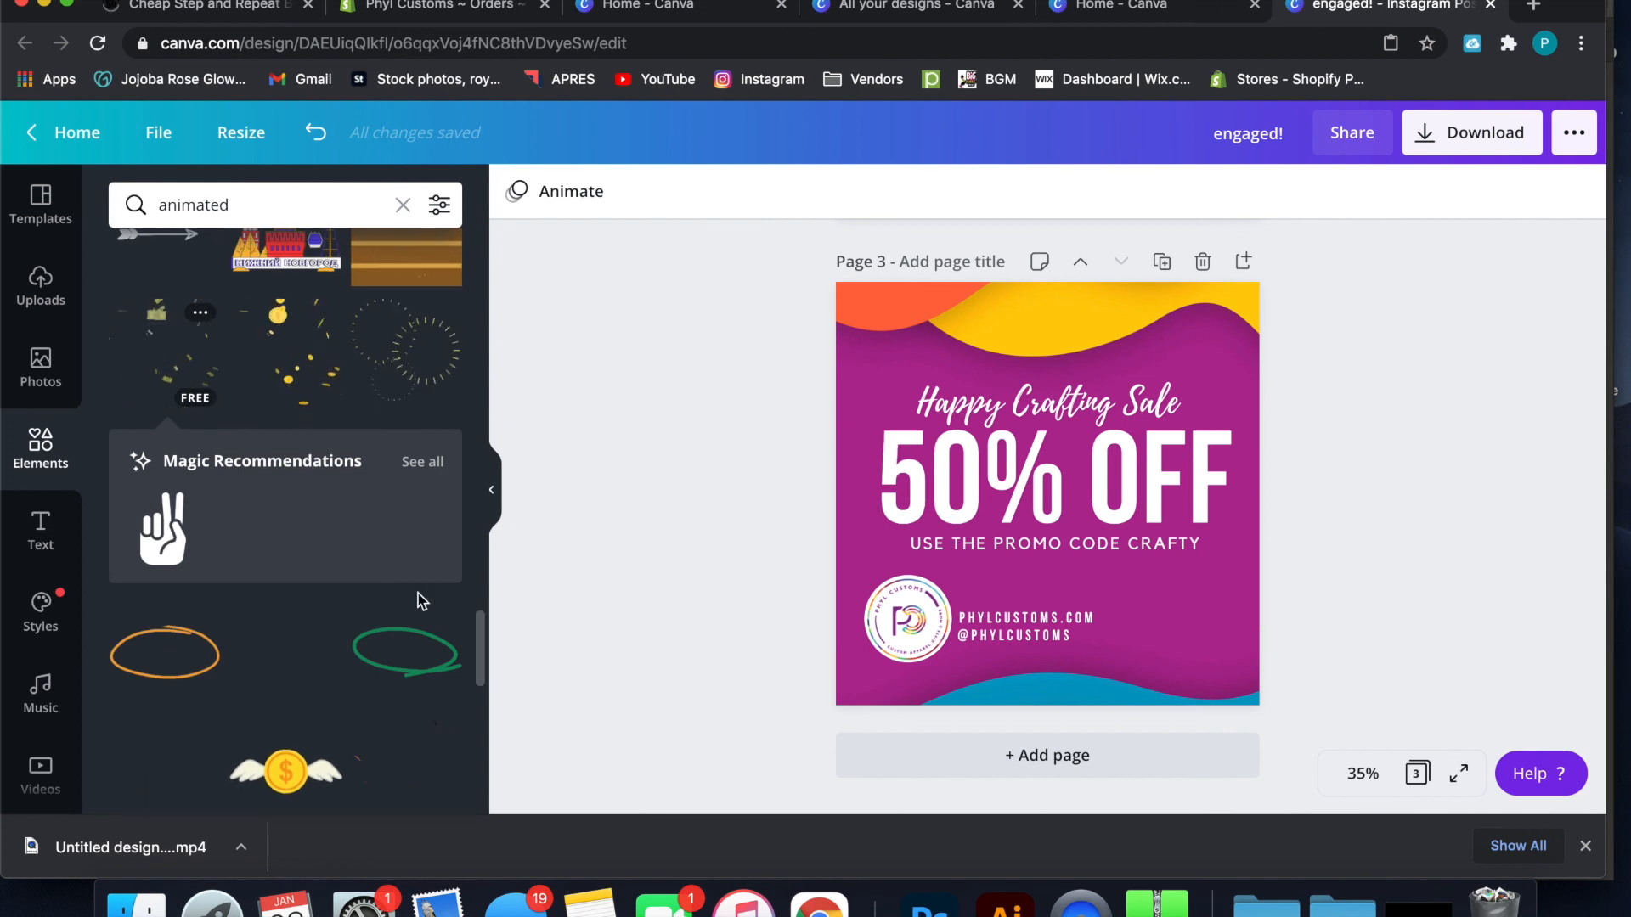
# Try the animated blue brush scribble from the search results on page 3, enlarging it over the sale design
pyautogui.scroll(-3, 421, 602)
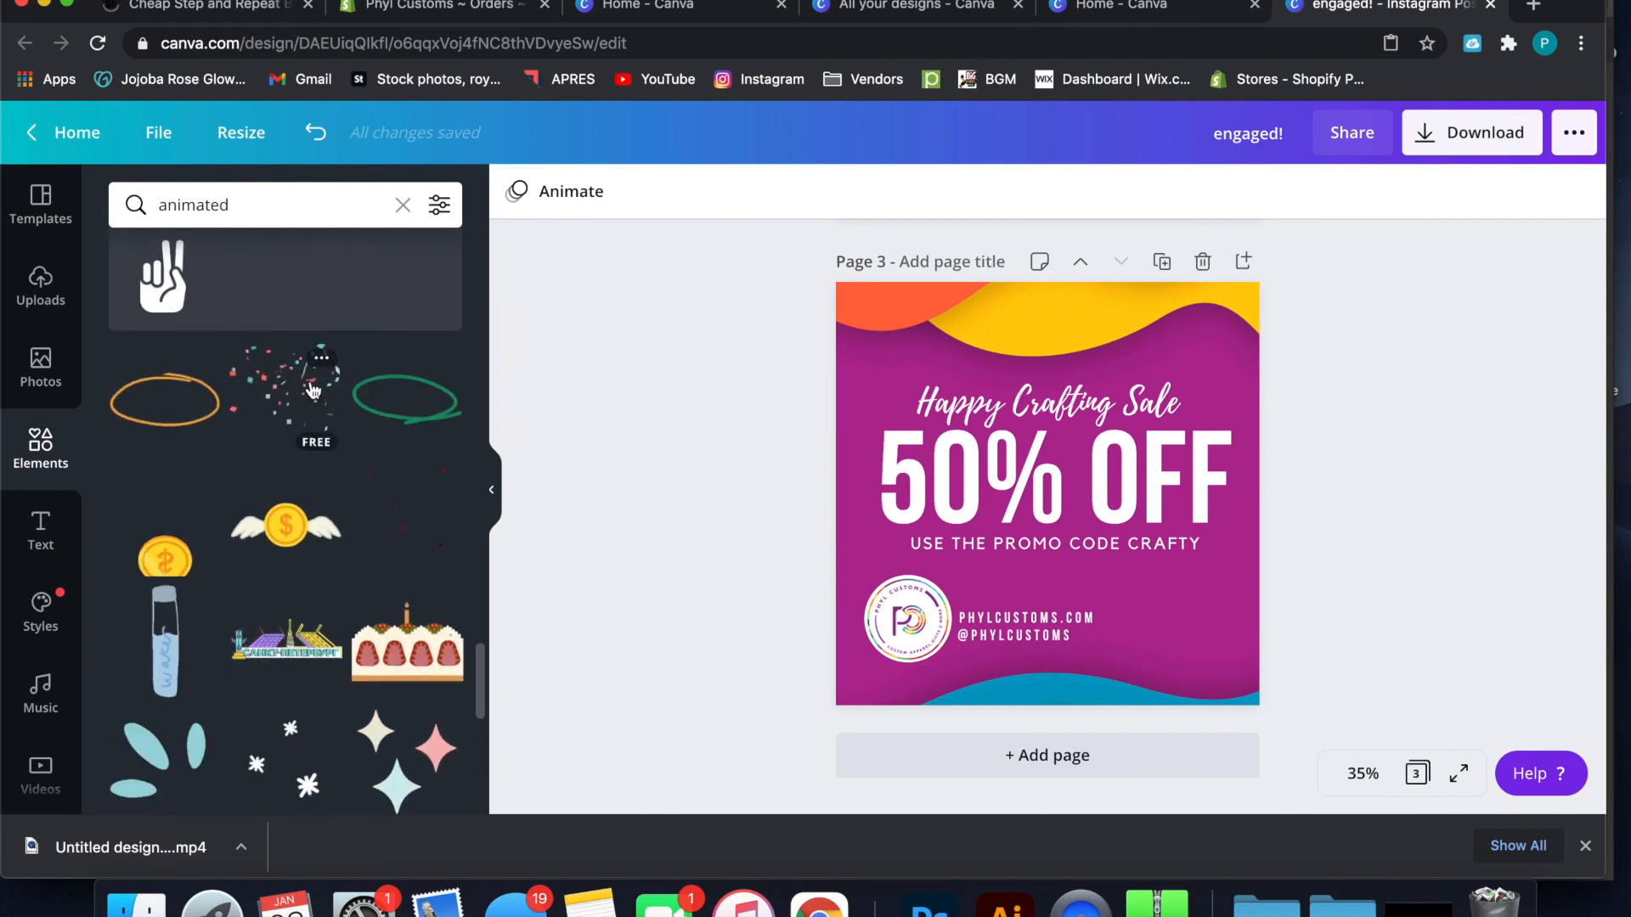
pyautogui.scroll(-10, 312, 389)
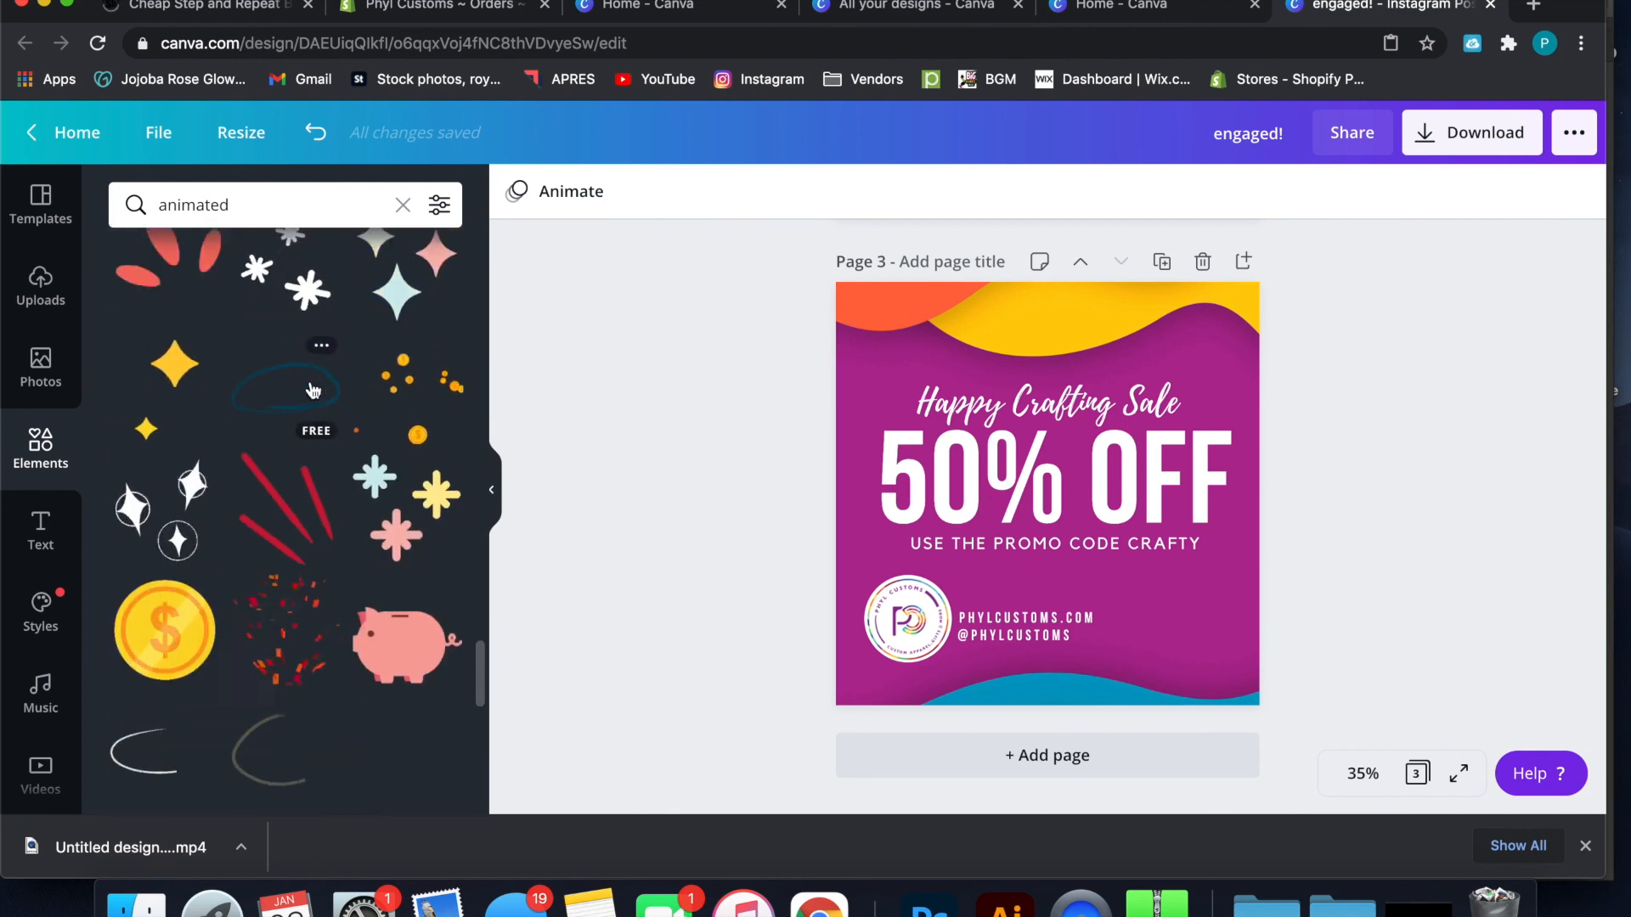
pyautogui.scroll(-5, 313, 389)
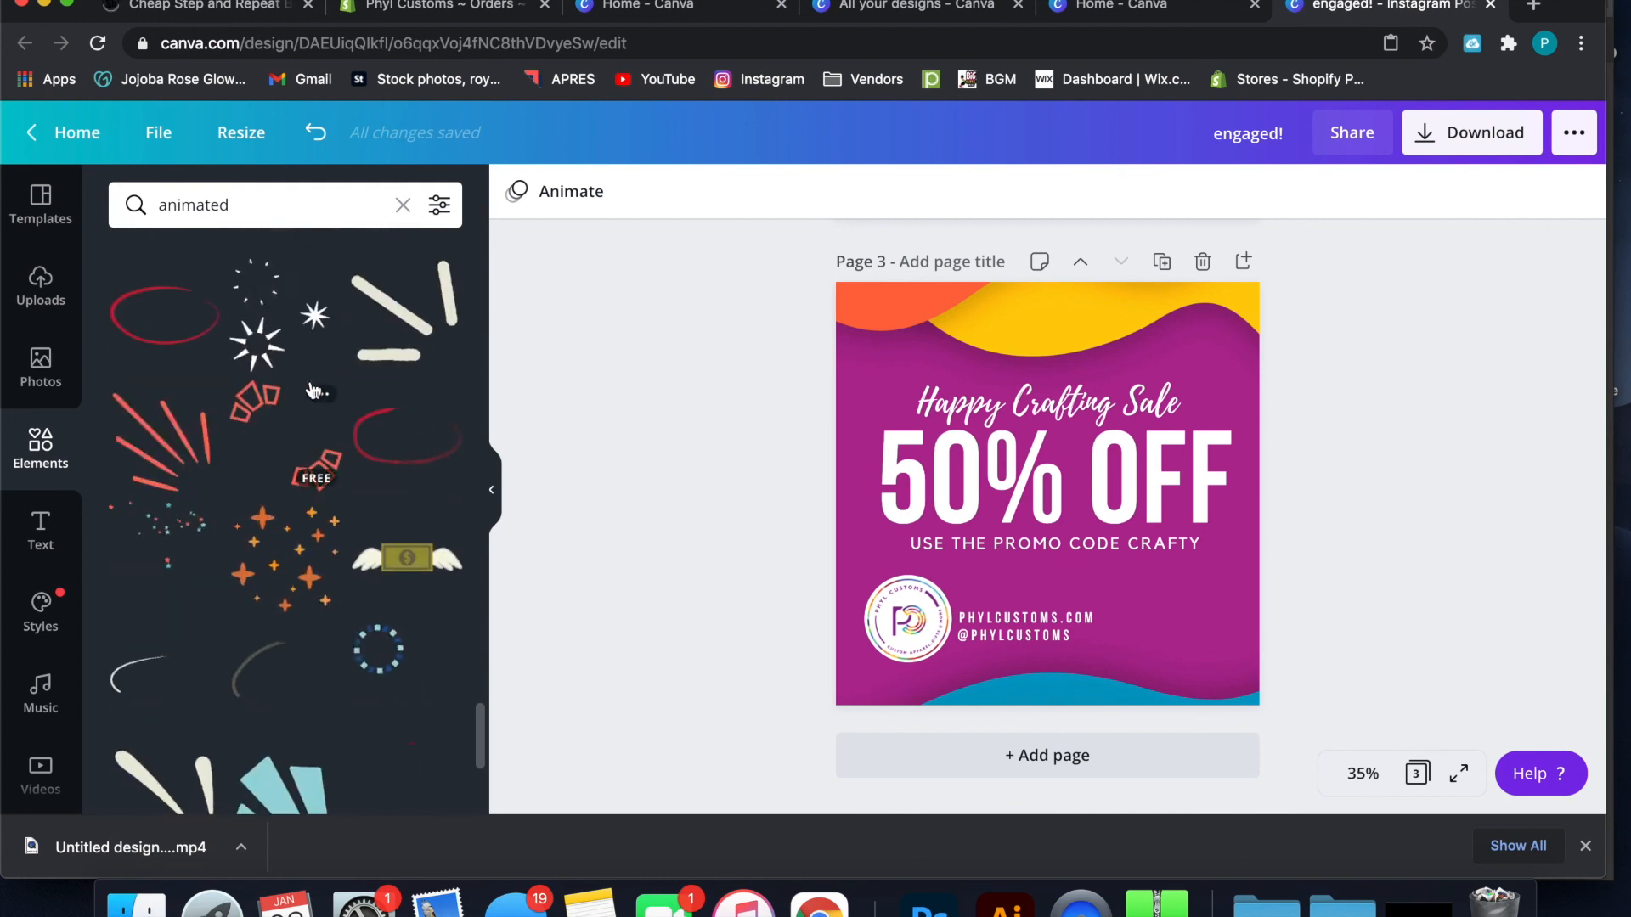
pyautogui.scroll(-6, 313, 389)
pyautogui.scroll(-10, 312, 389)
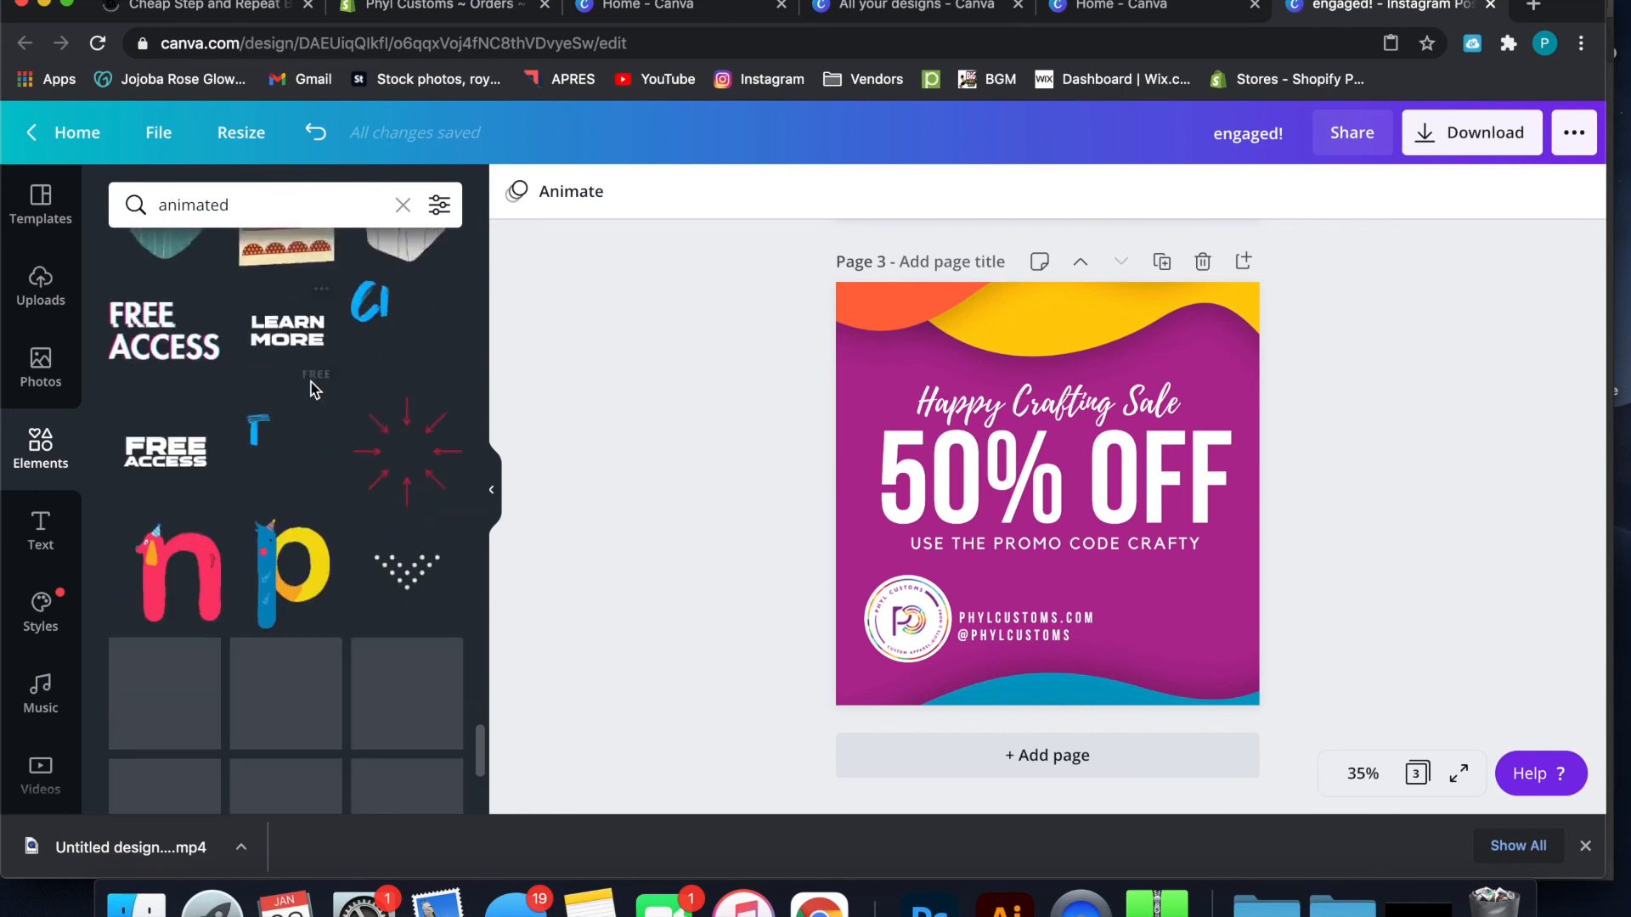
pyautogui.scroll(-10, 313, 389)
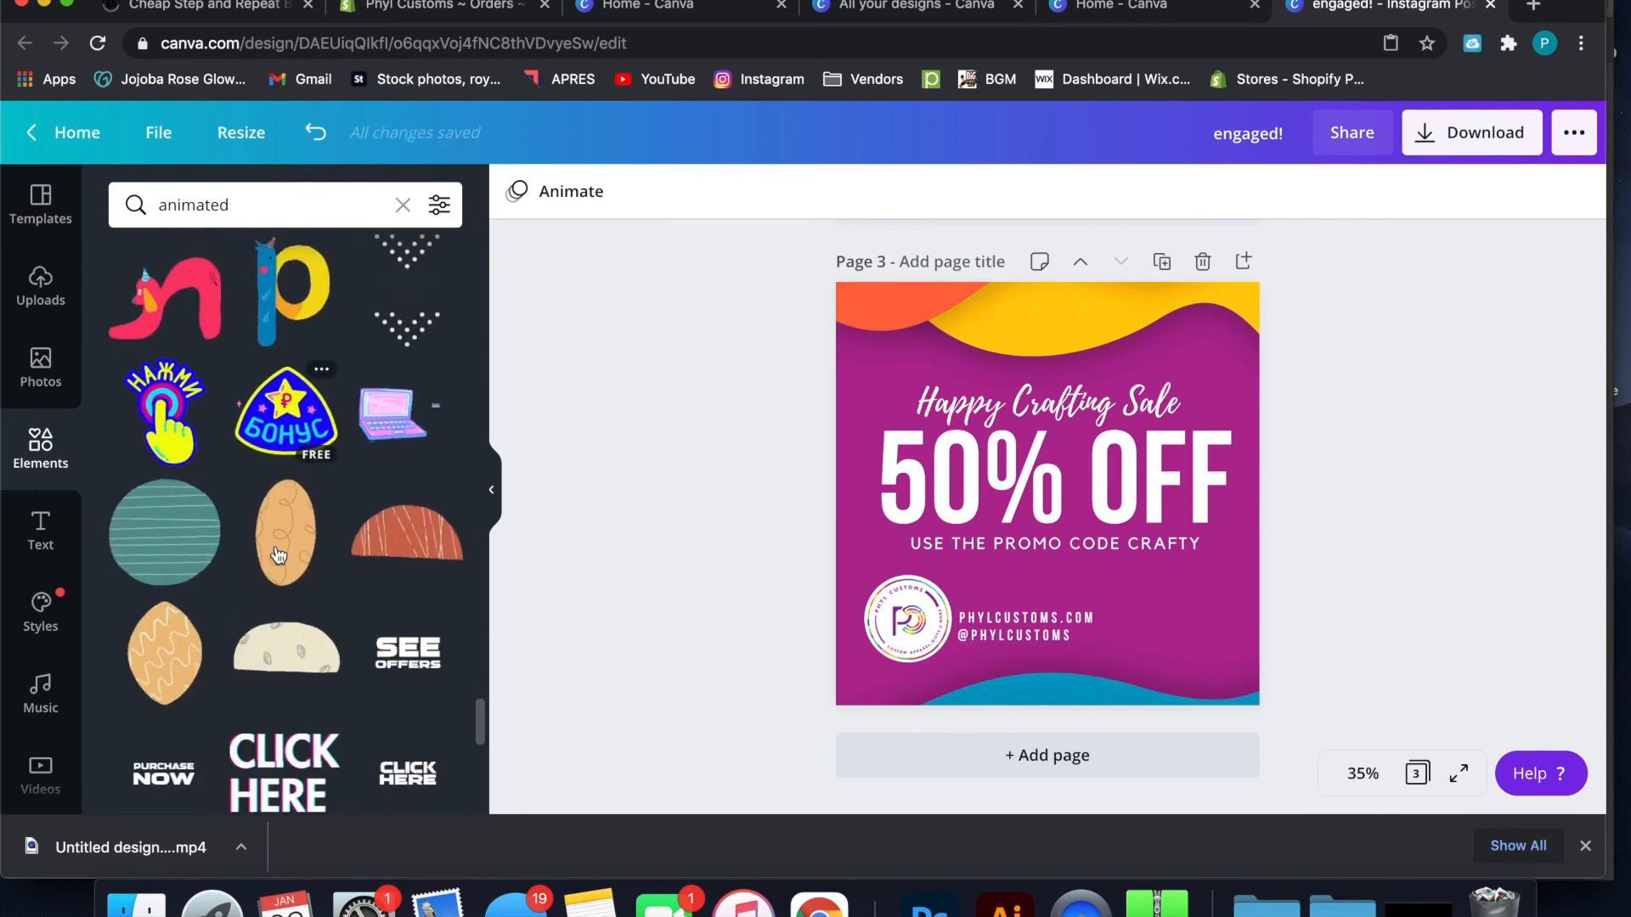
pyautogui.scroll(-10, 272, 598)
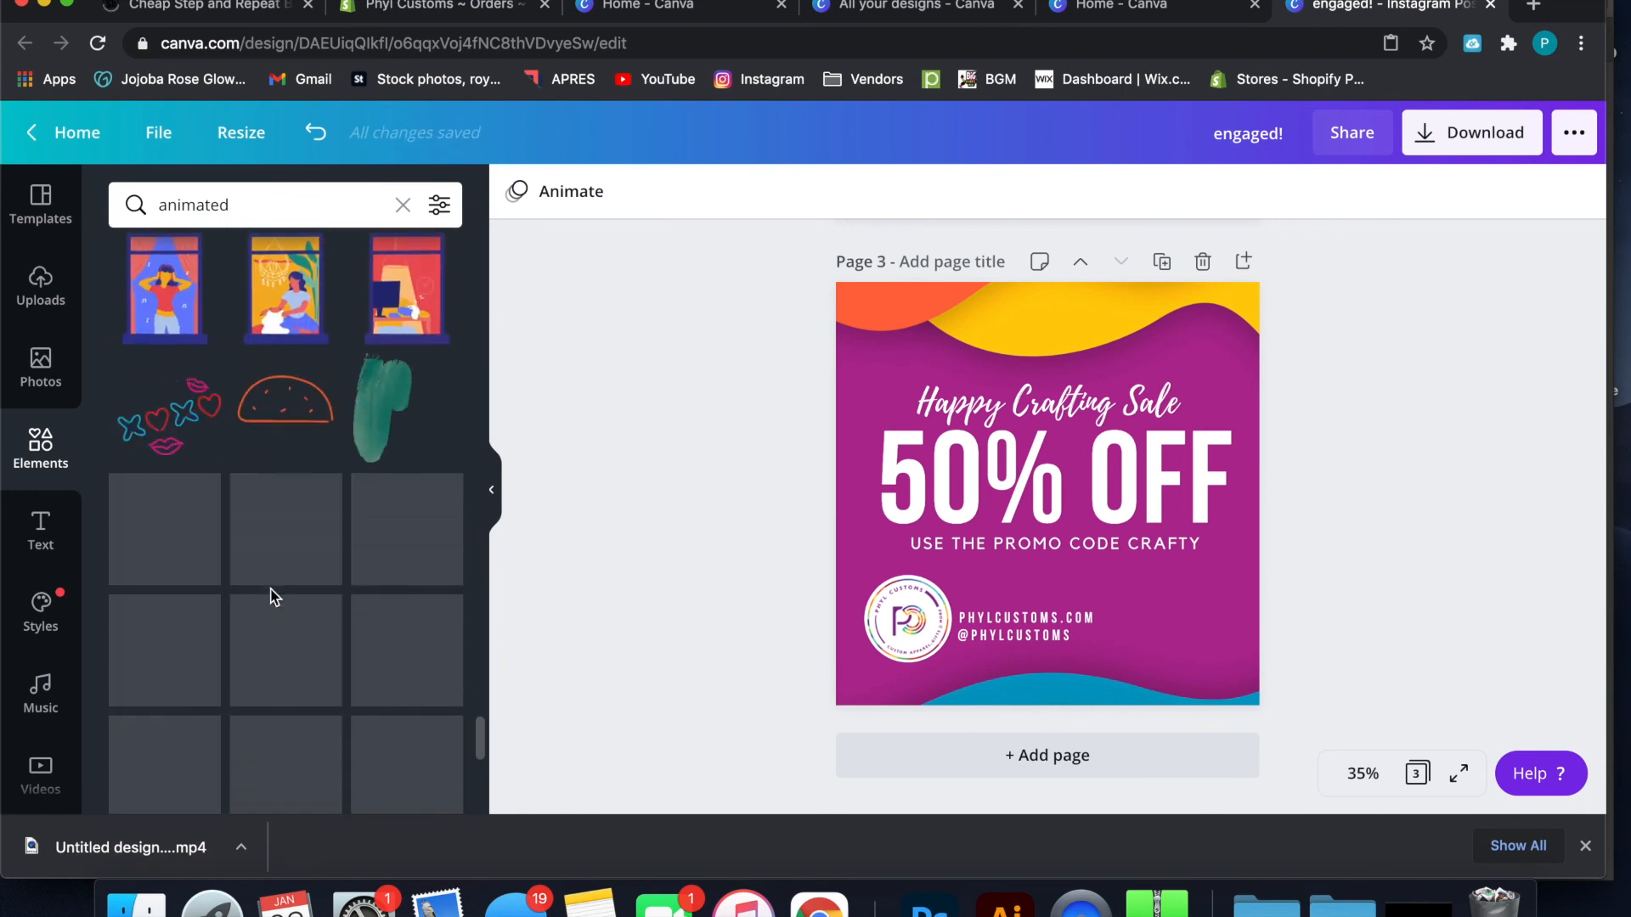
pyautogui.scroll(-5, 271, 598)
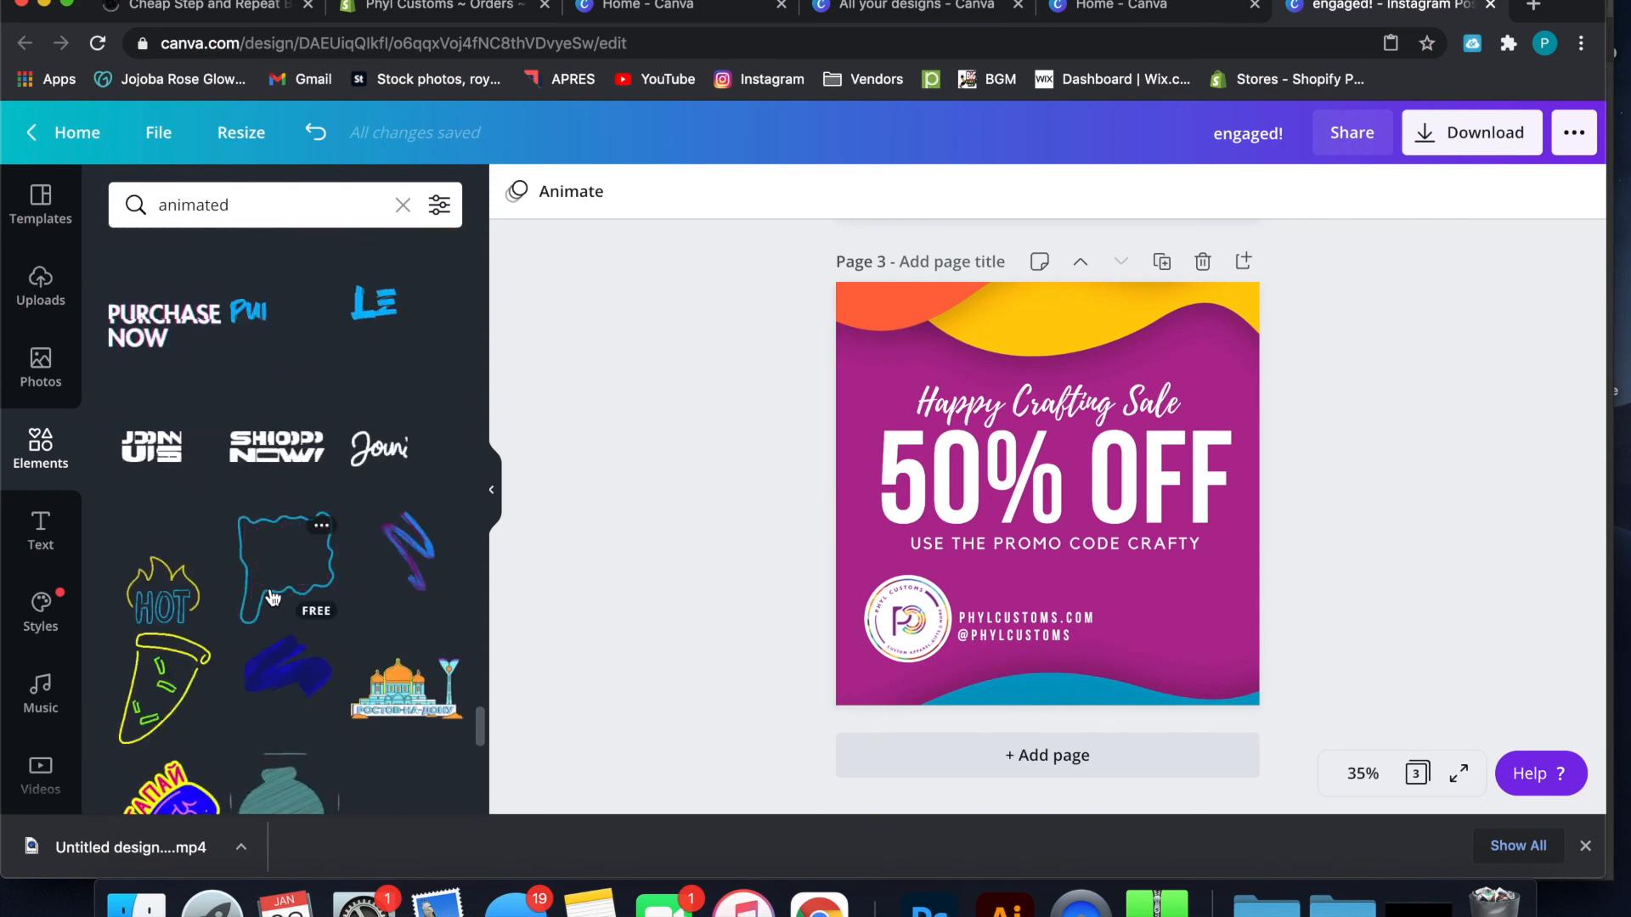
pyautogui.scroll(-4, 272, 598)
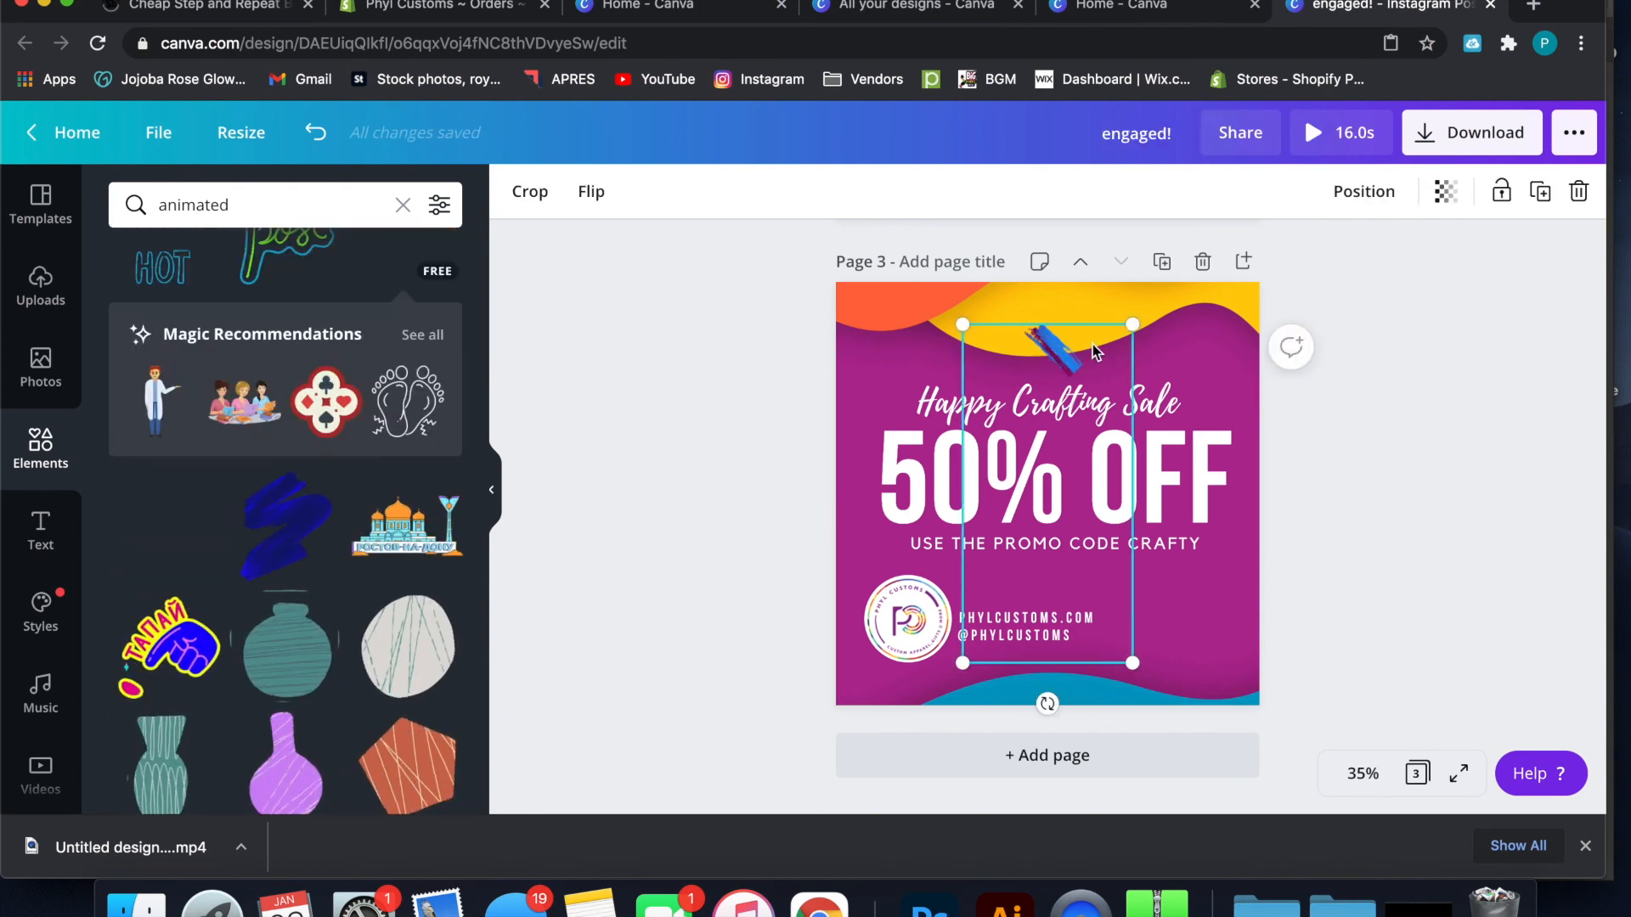
pyautogui.moveTo(1132, 324); pyautogui.dragTo(1385, 303)
pyautogui.moveTo(1136, 347); pyautogui.dragTo(1367, 478)
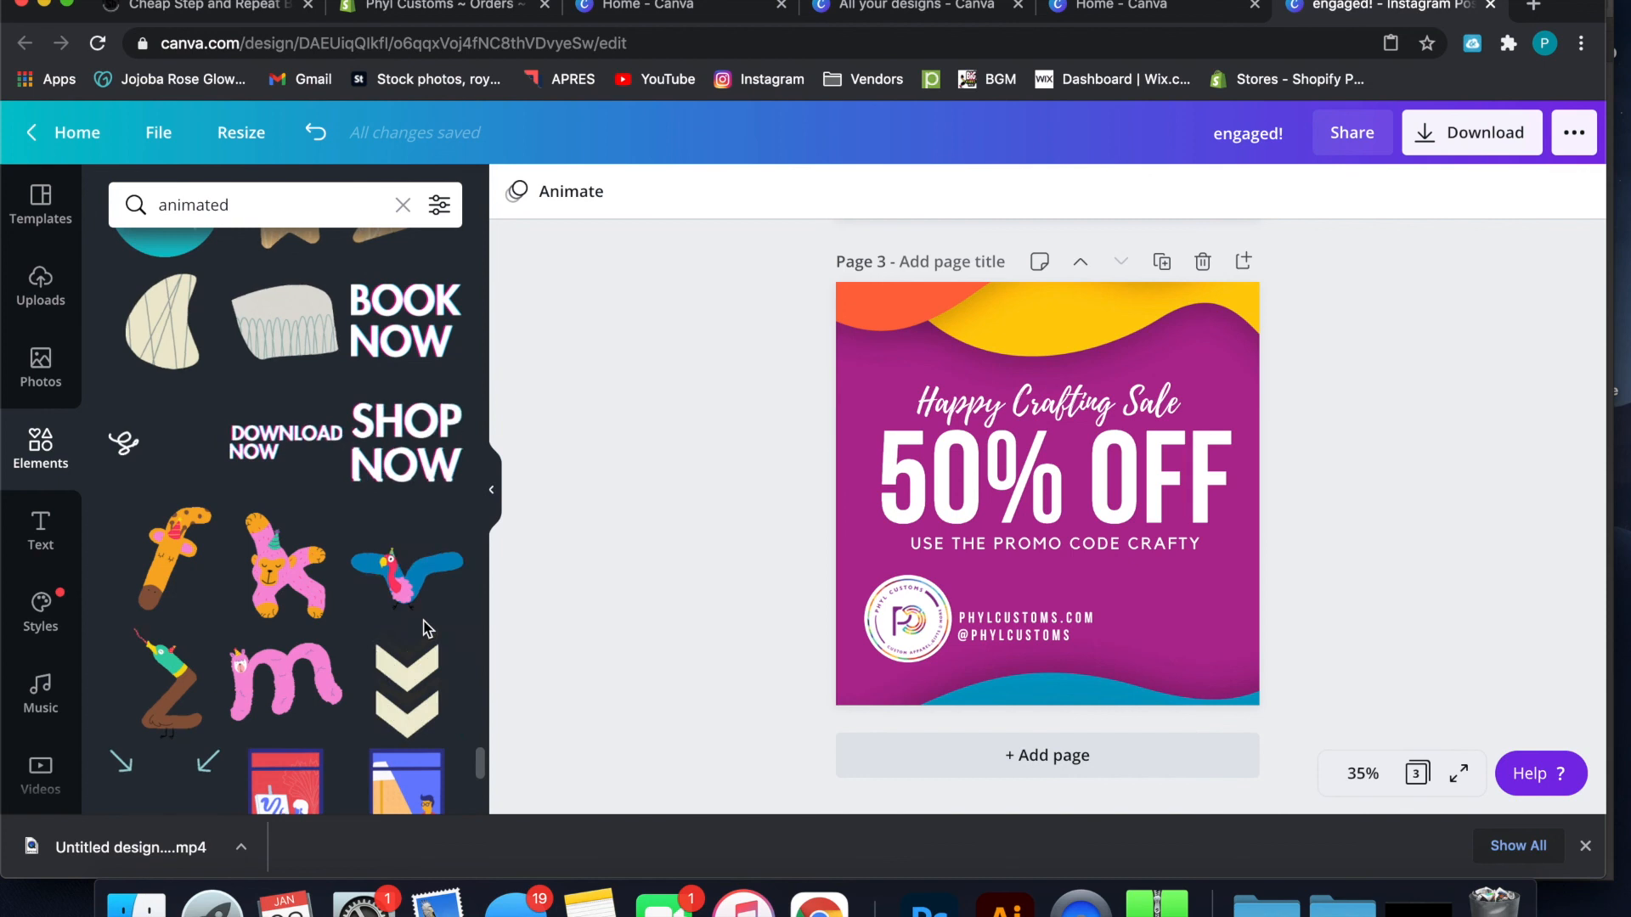
# Browse more of the animated graphics and search the elements library for "fire works"
pyautogui.scroll(-5, 425, 629)
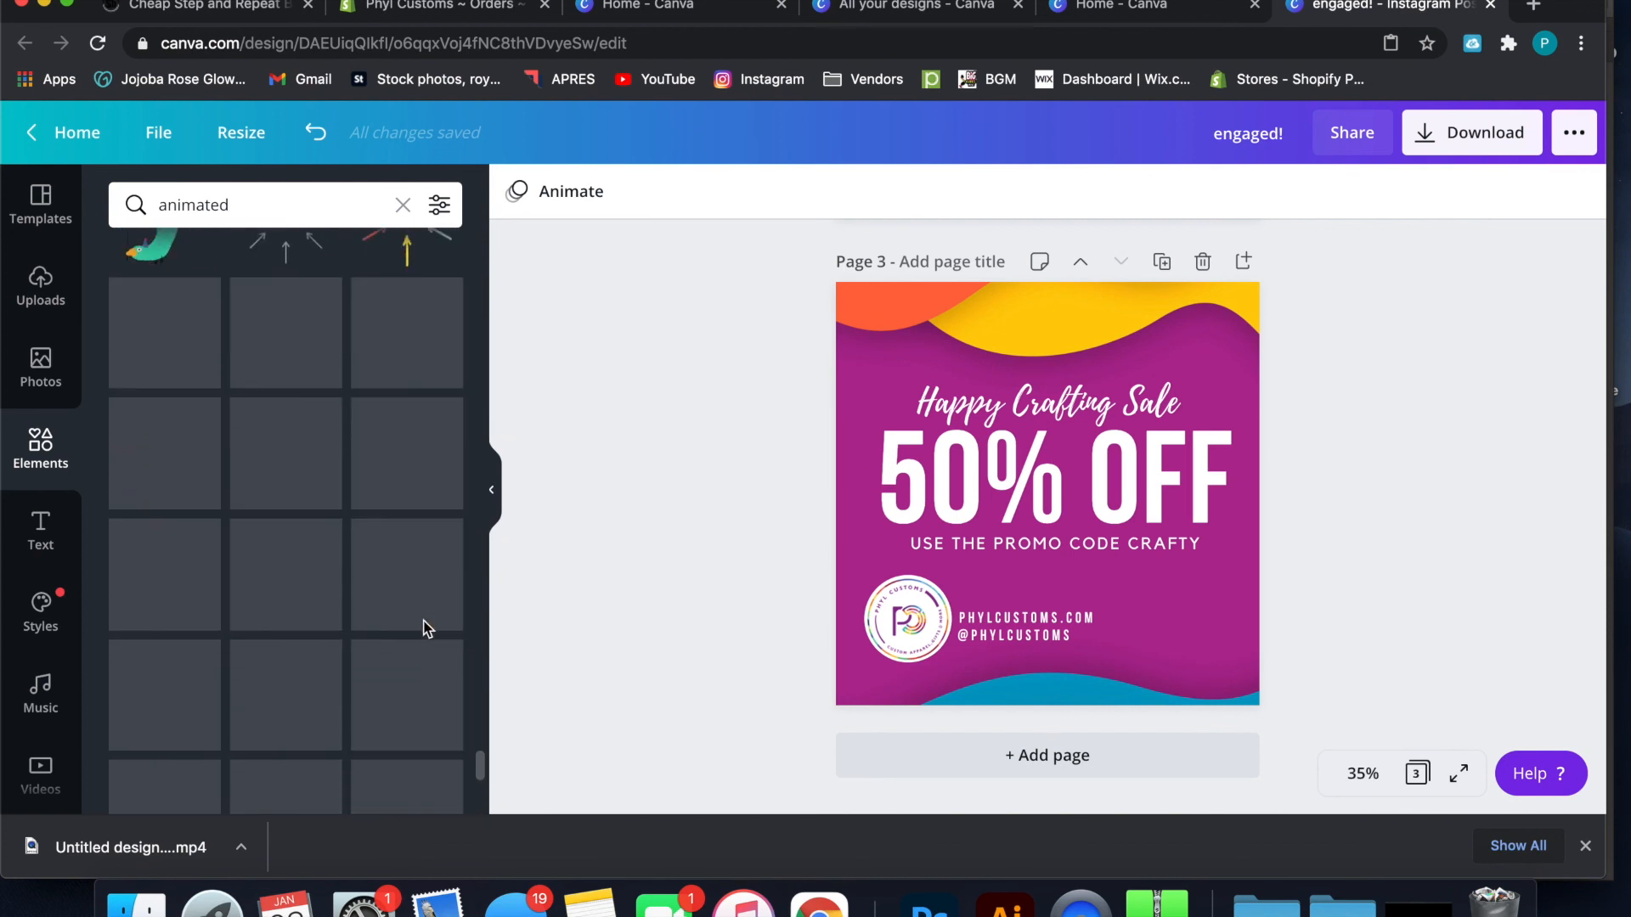
pyautogui.scroll(-8, 426, 629)
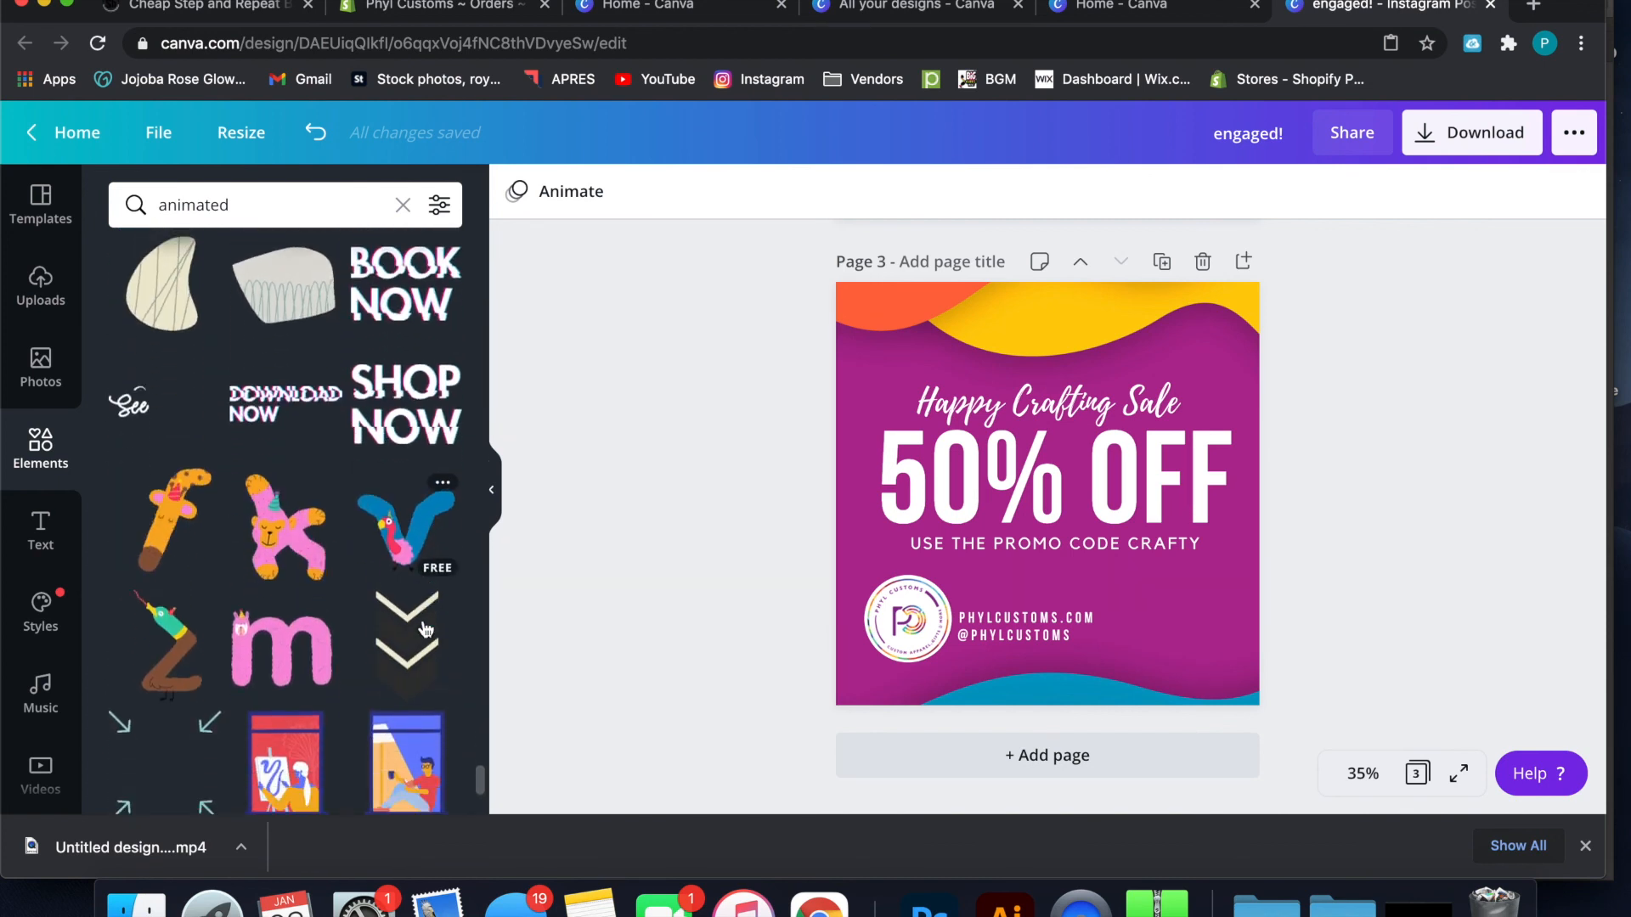
pyautogui.scroll(-10, 426, 628)
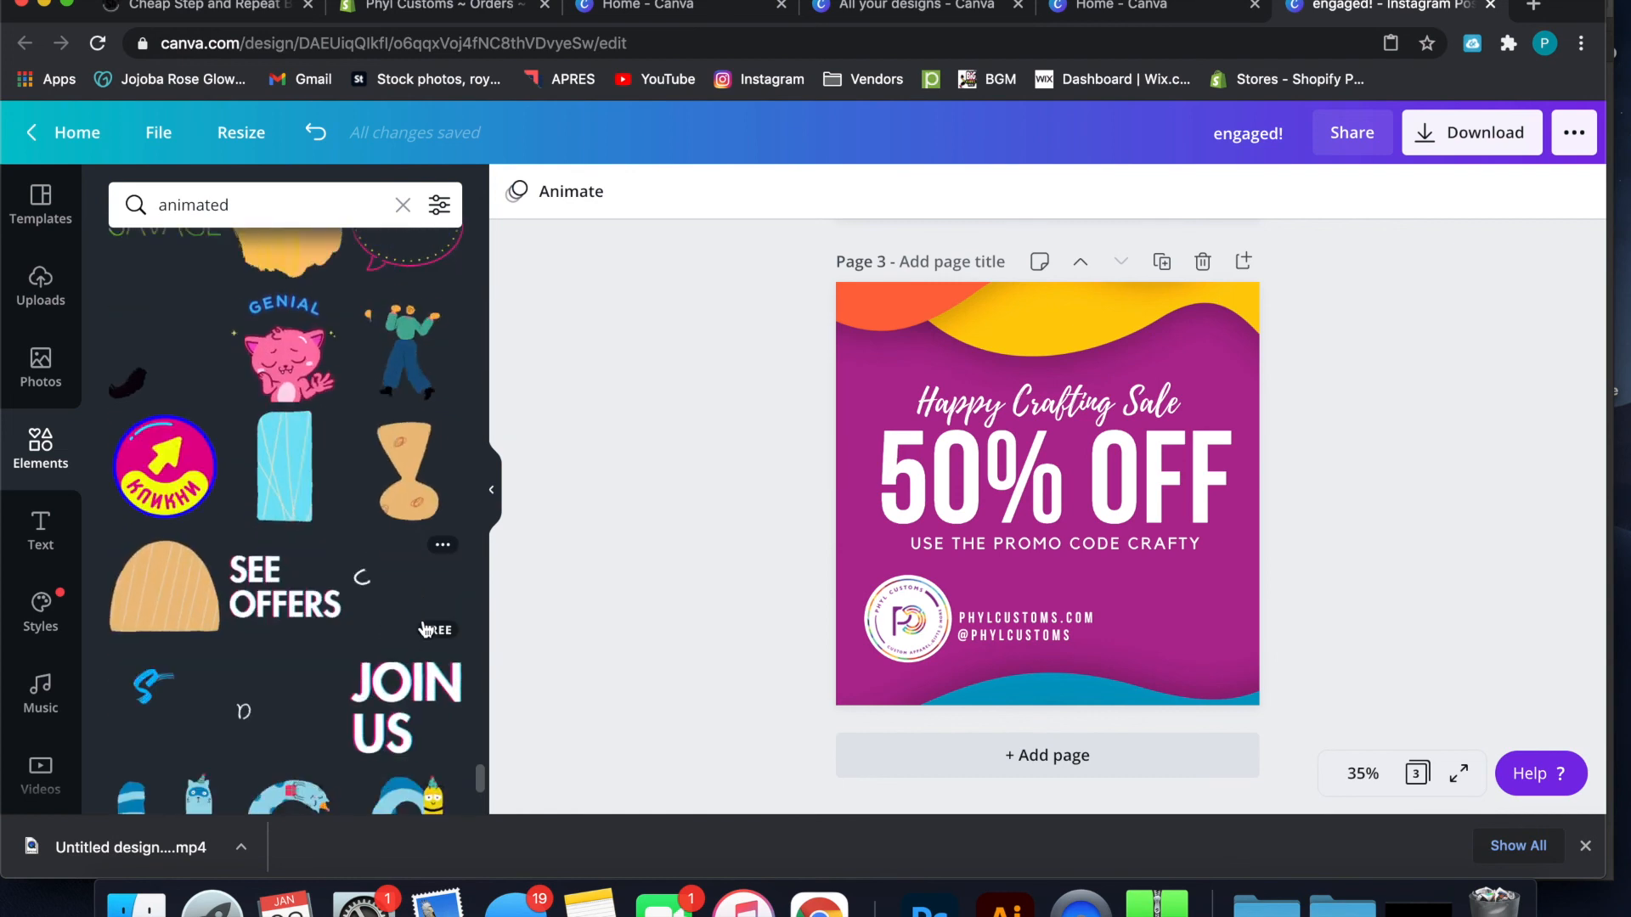
pyautogui.scroll(-8, 426, 628)
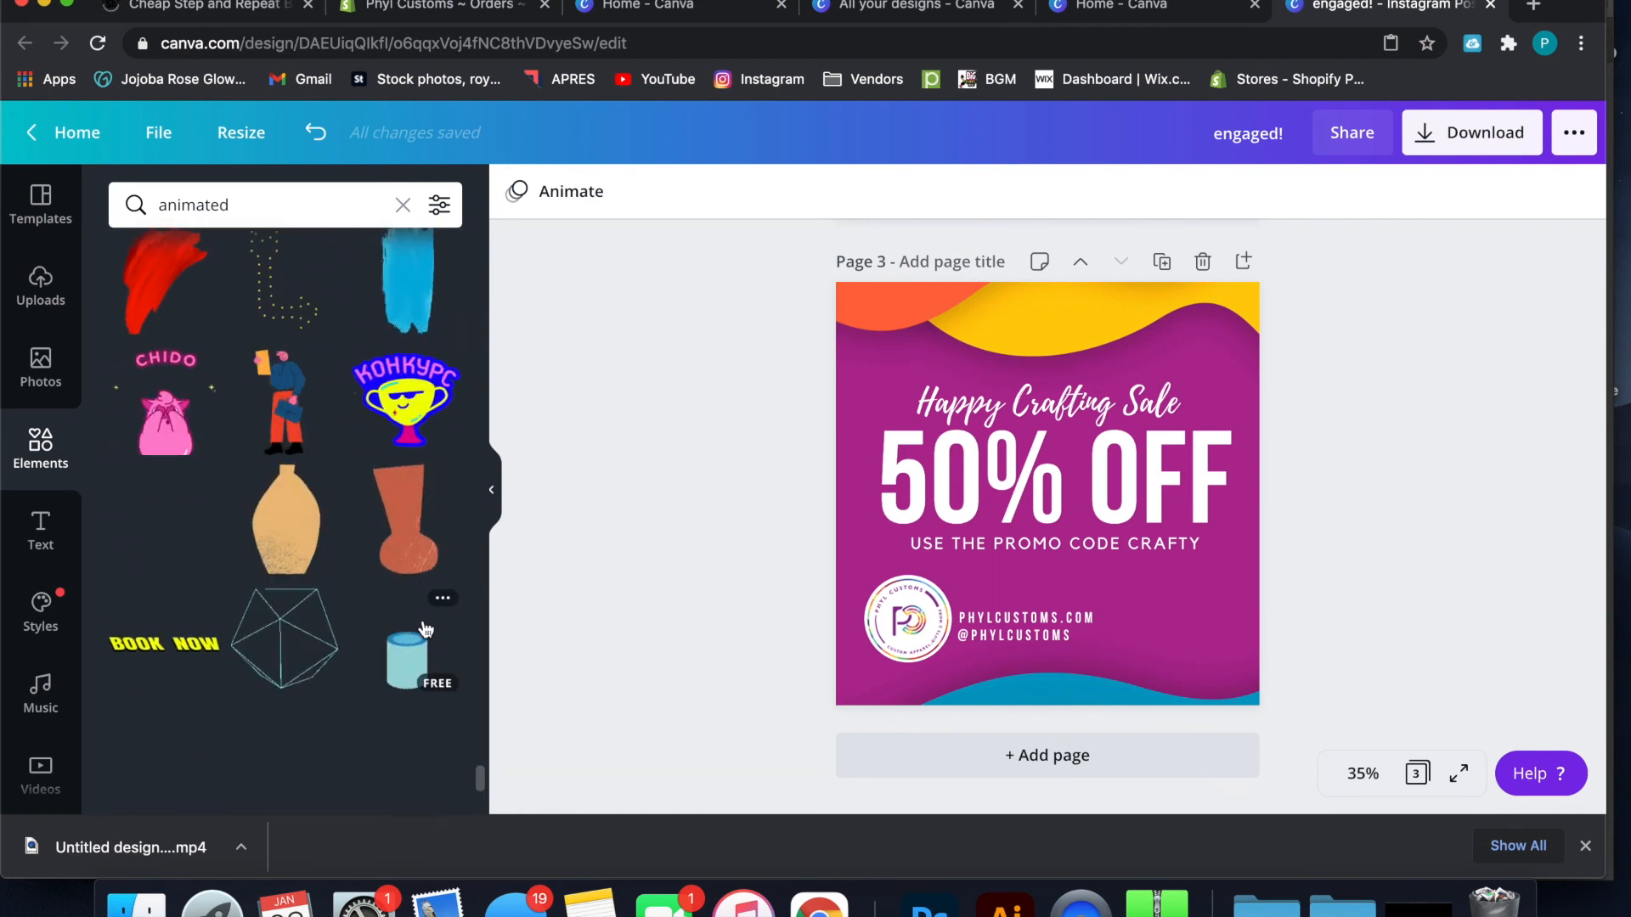
pyautogui.scroll(-6, 426, 629)
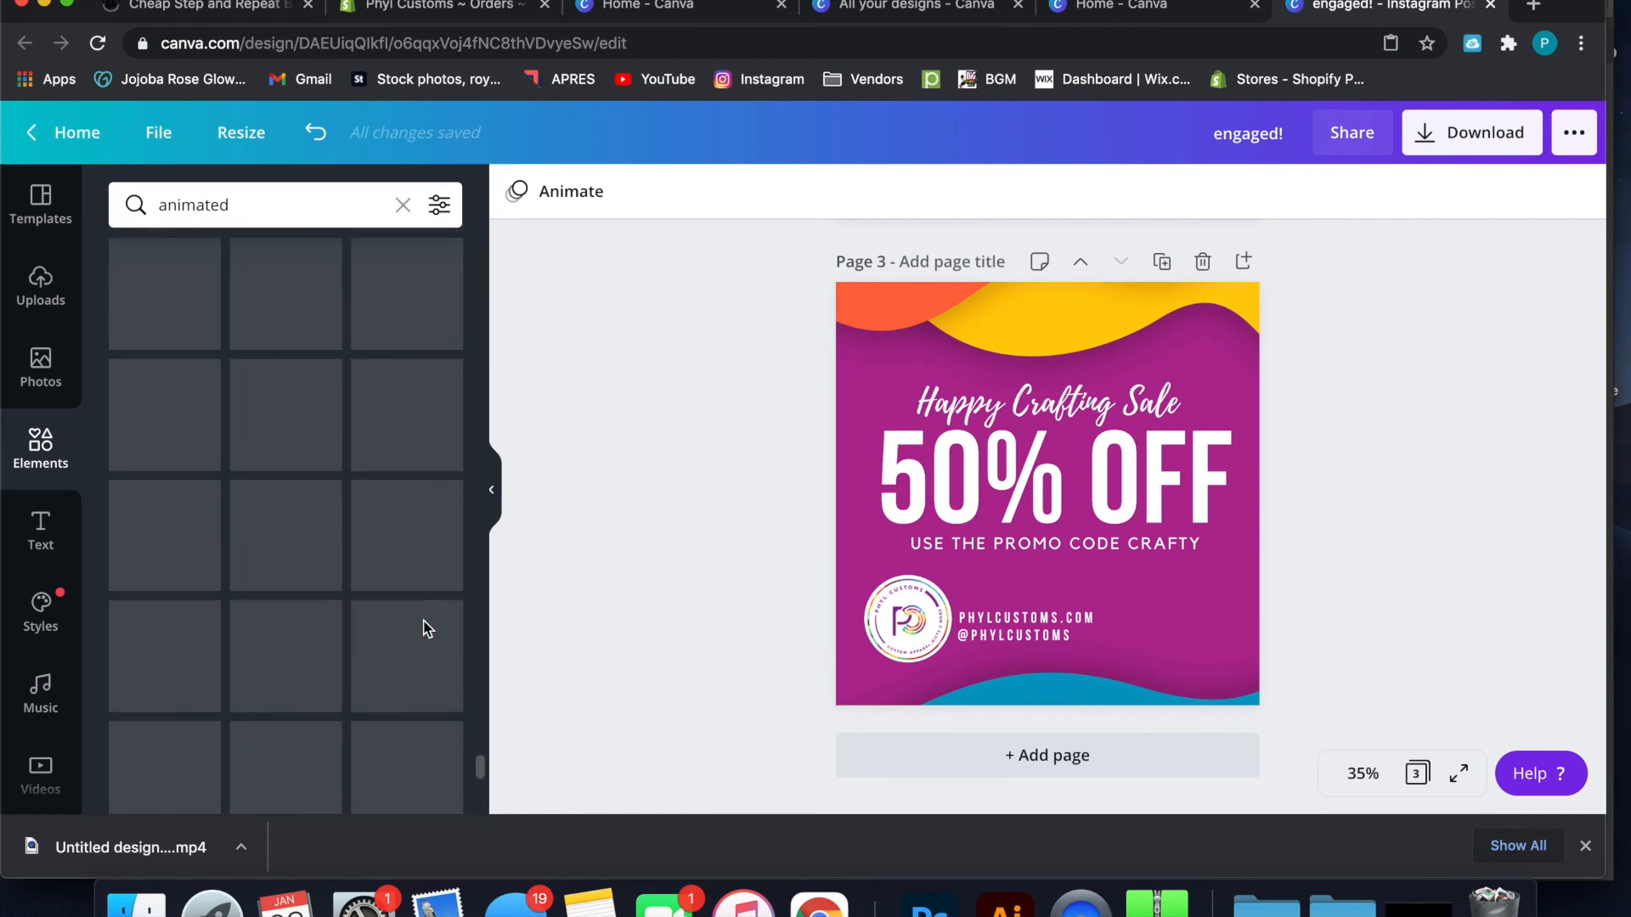
pyautogui.click(345, 193)
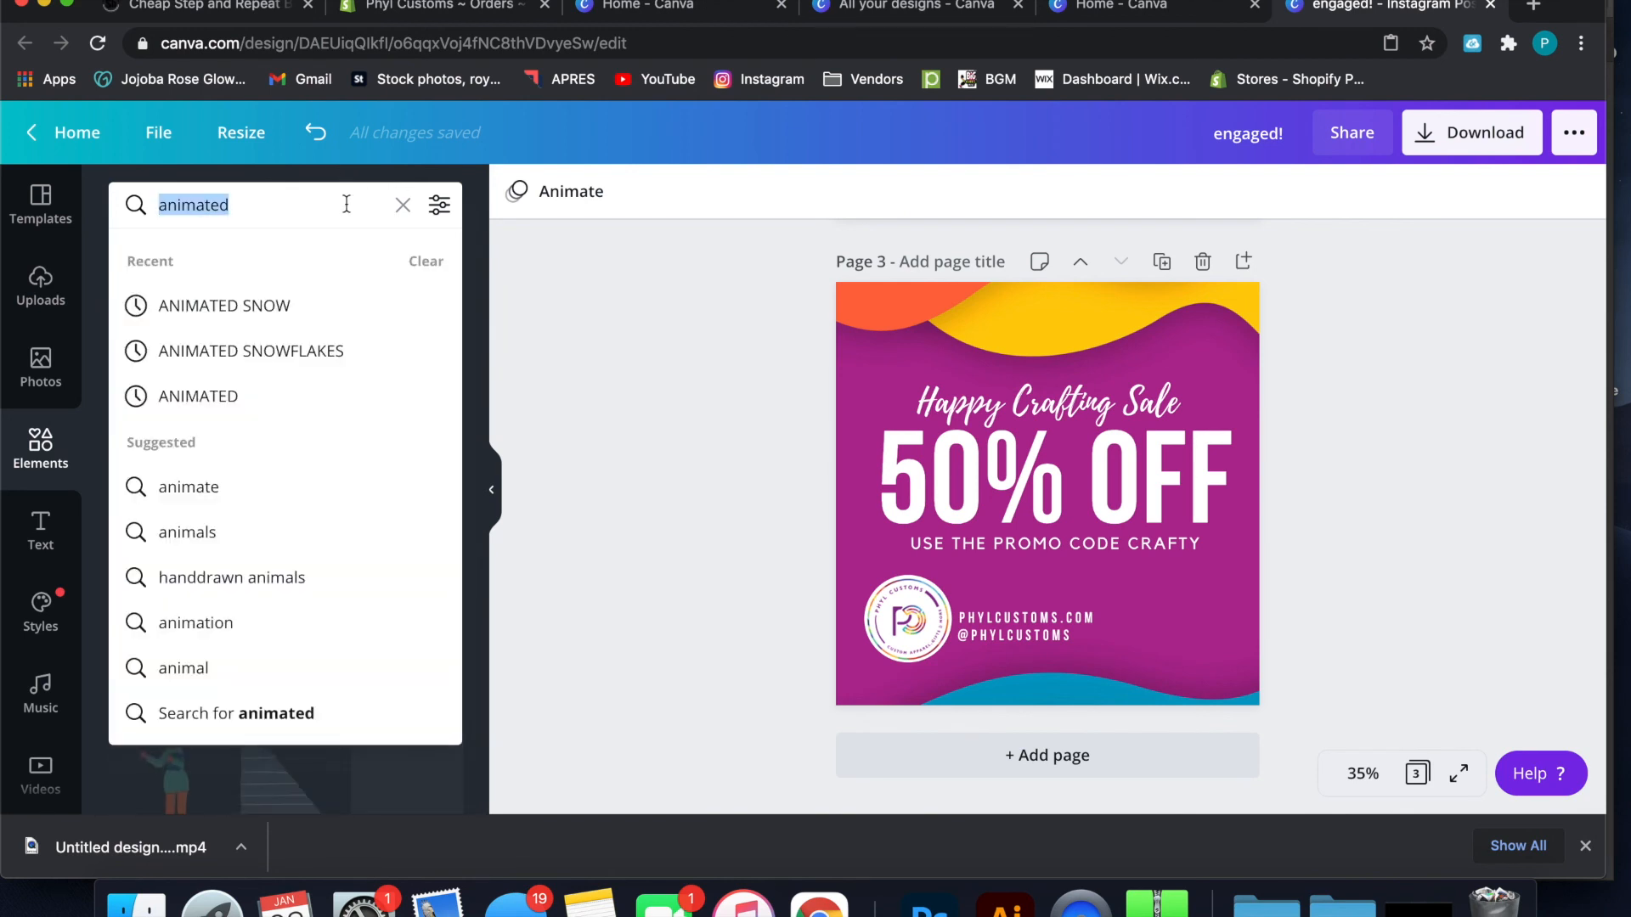
pyautogui.write('fir')
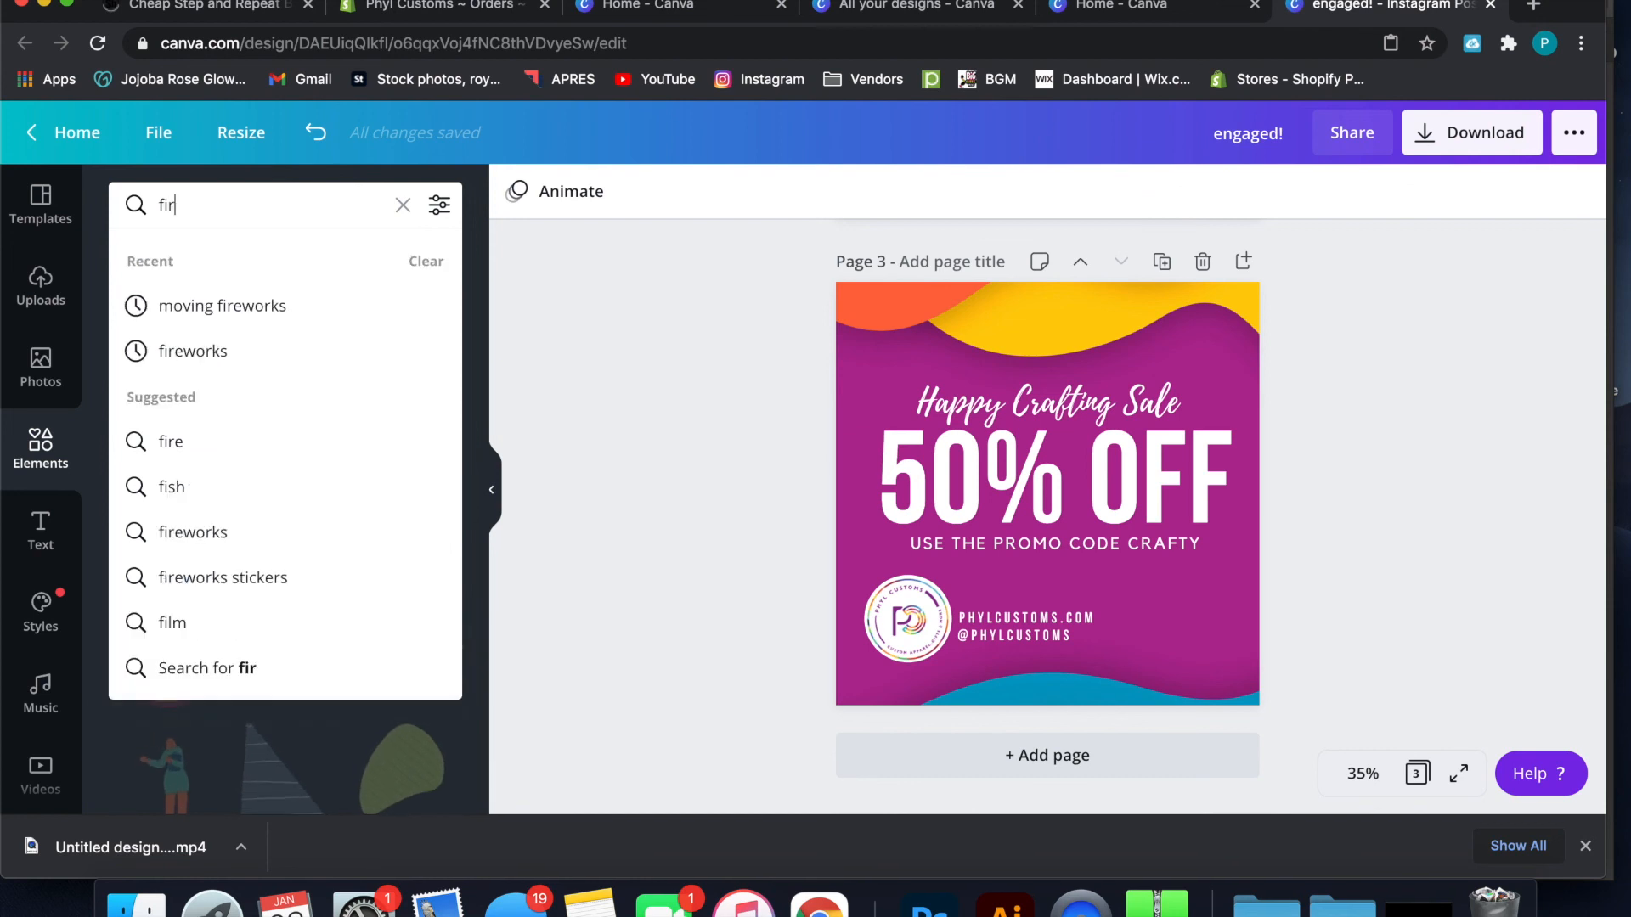
pyautogui.write('ere work')
pyautogui.click(347, 310)
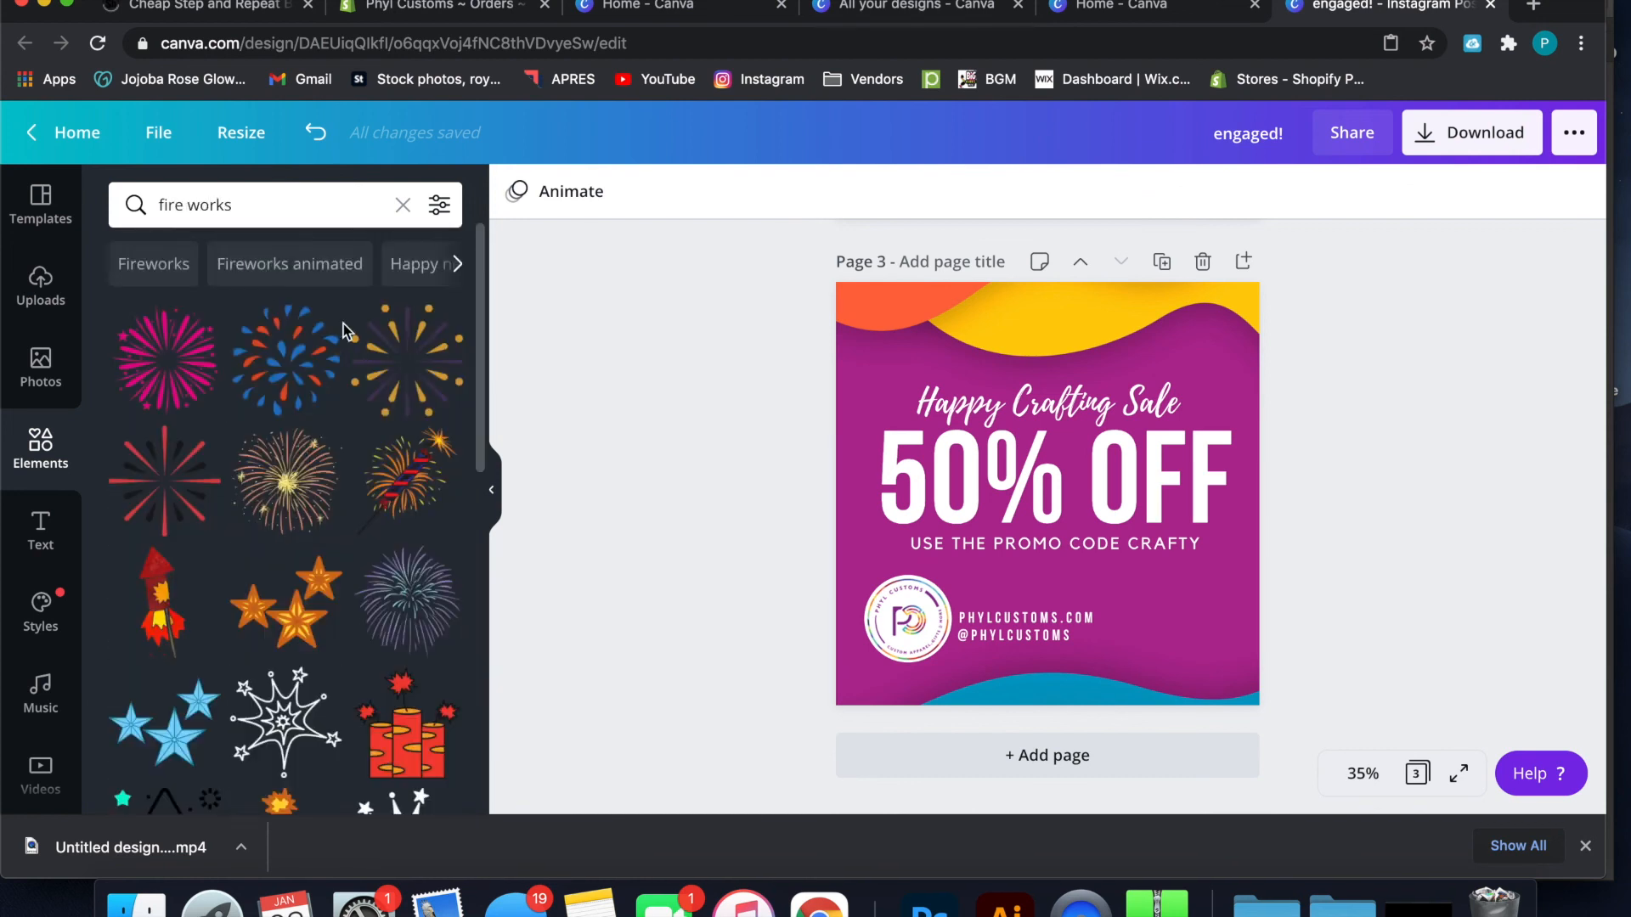
# Look through the fireworks graphics and narrow the search to "animated fire works"
pyautogui.scroll(-10, 345, 670)
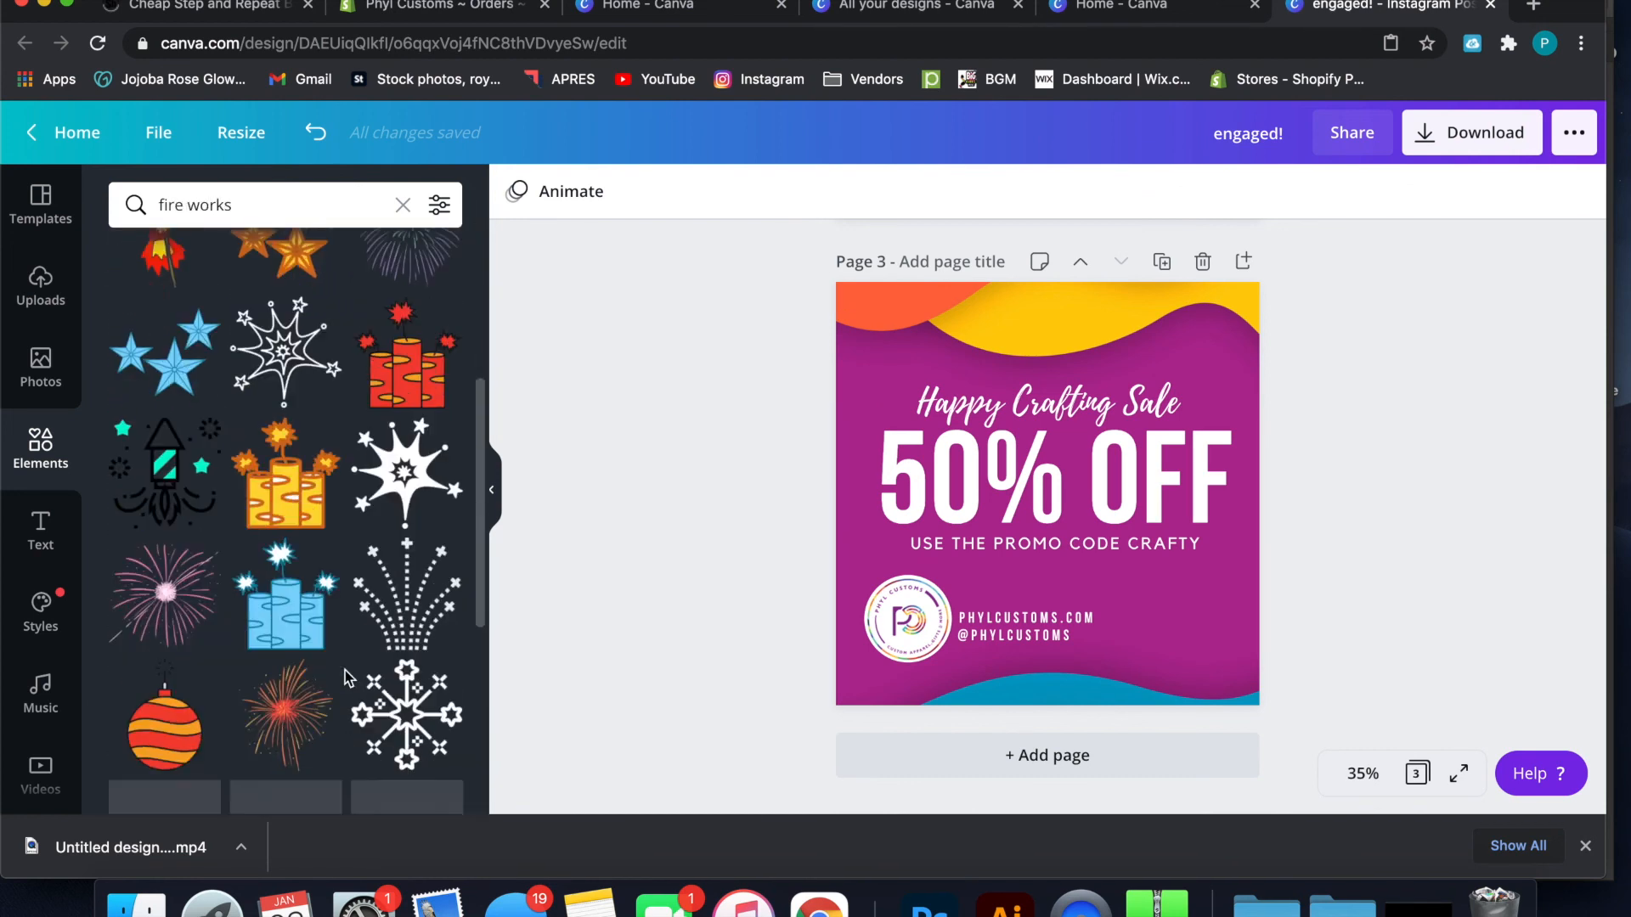
pyautogui.scroll(-5, 345, 662)
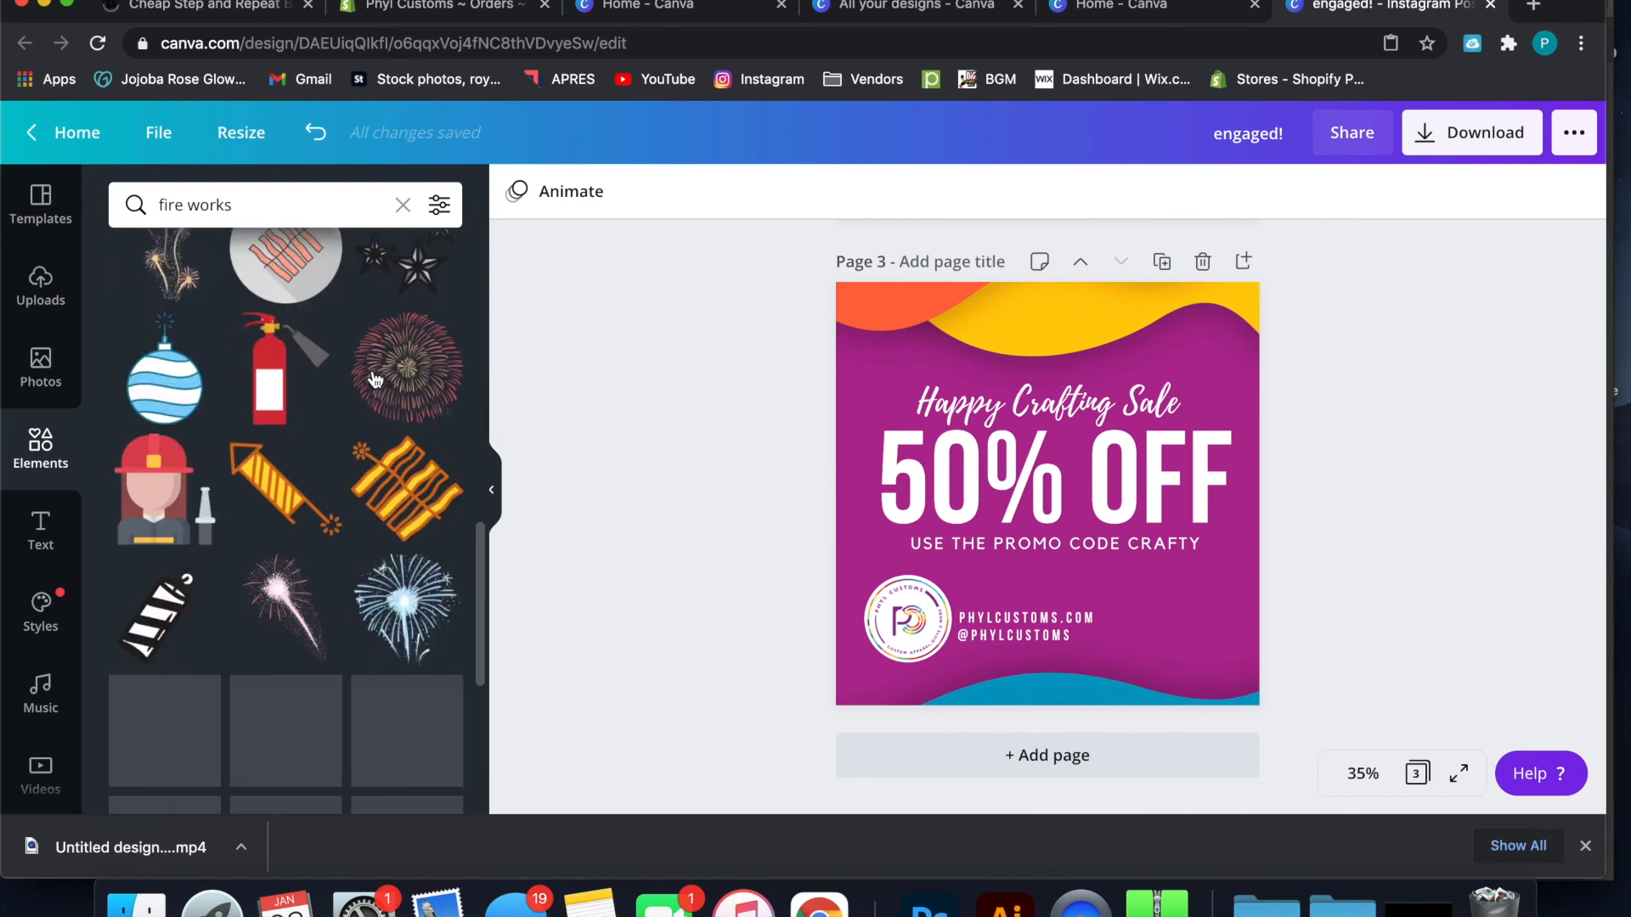
pyautogui.scroll(-5, 374, 379)
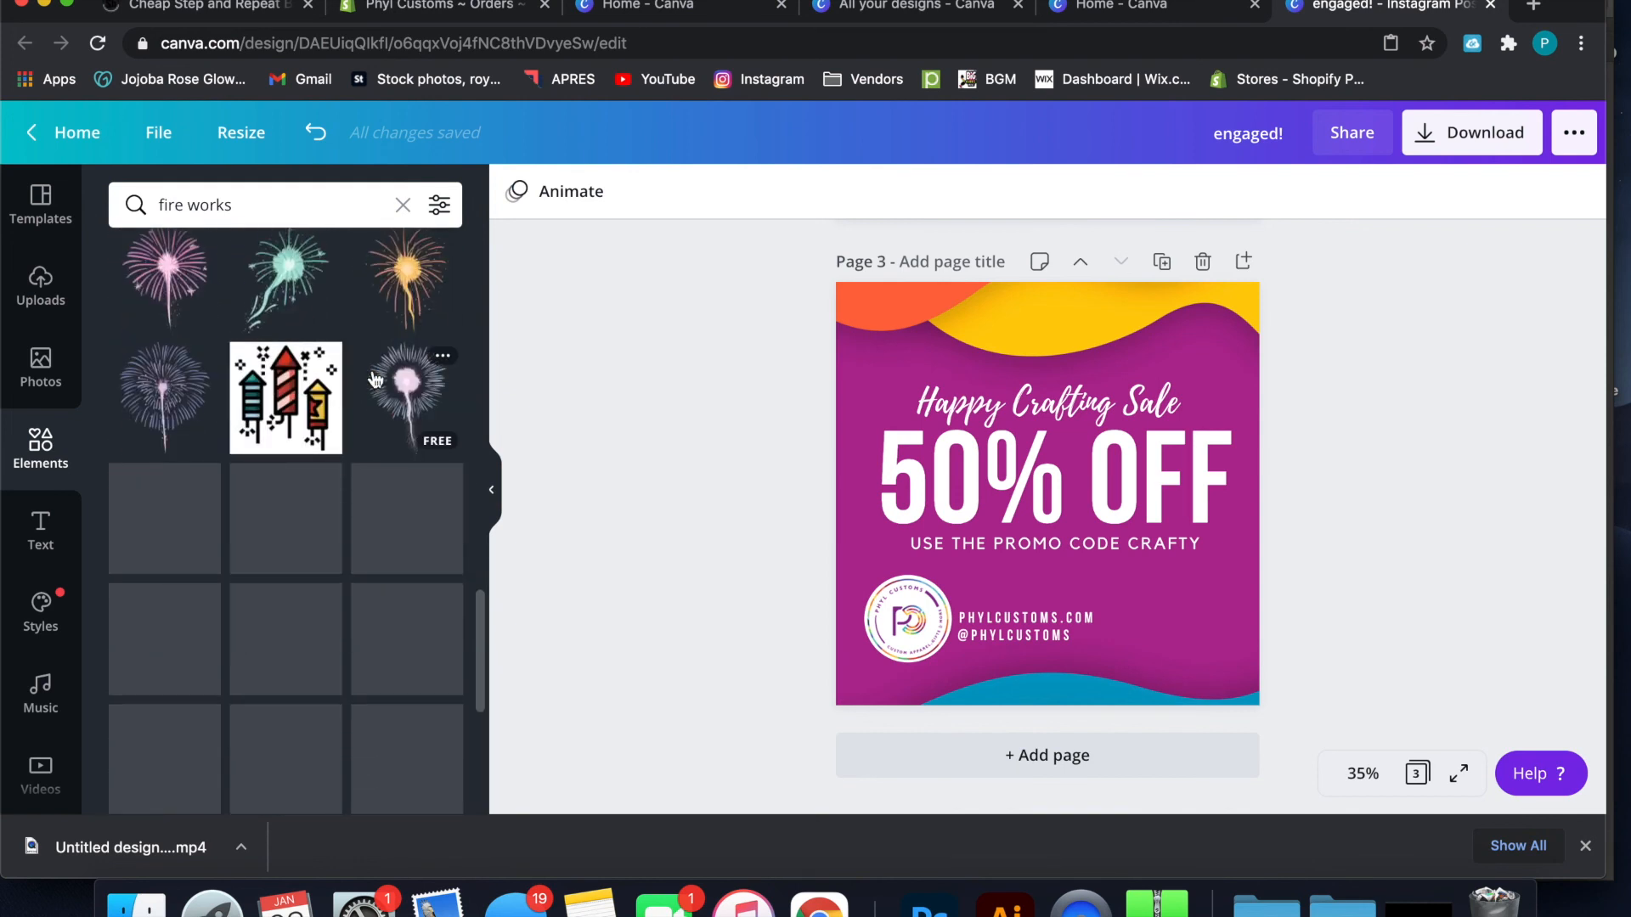
pyautogui.scroll(-5, 374, 371)
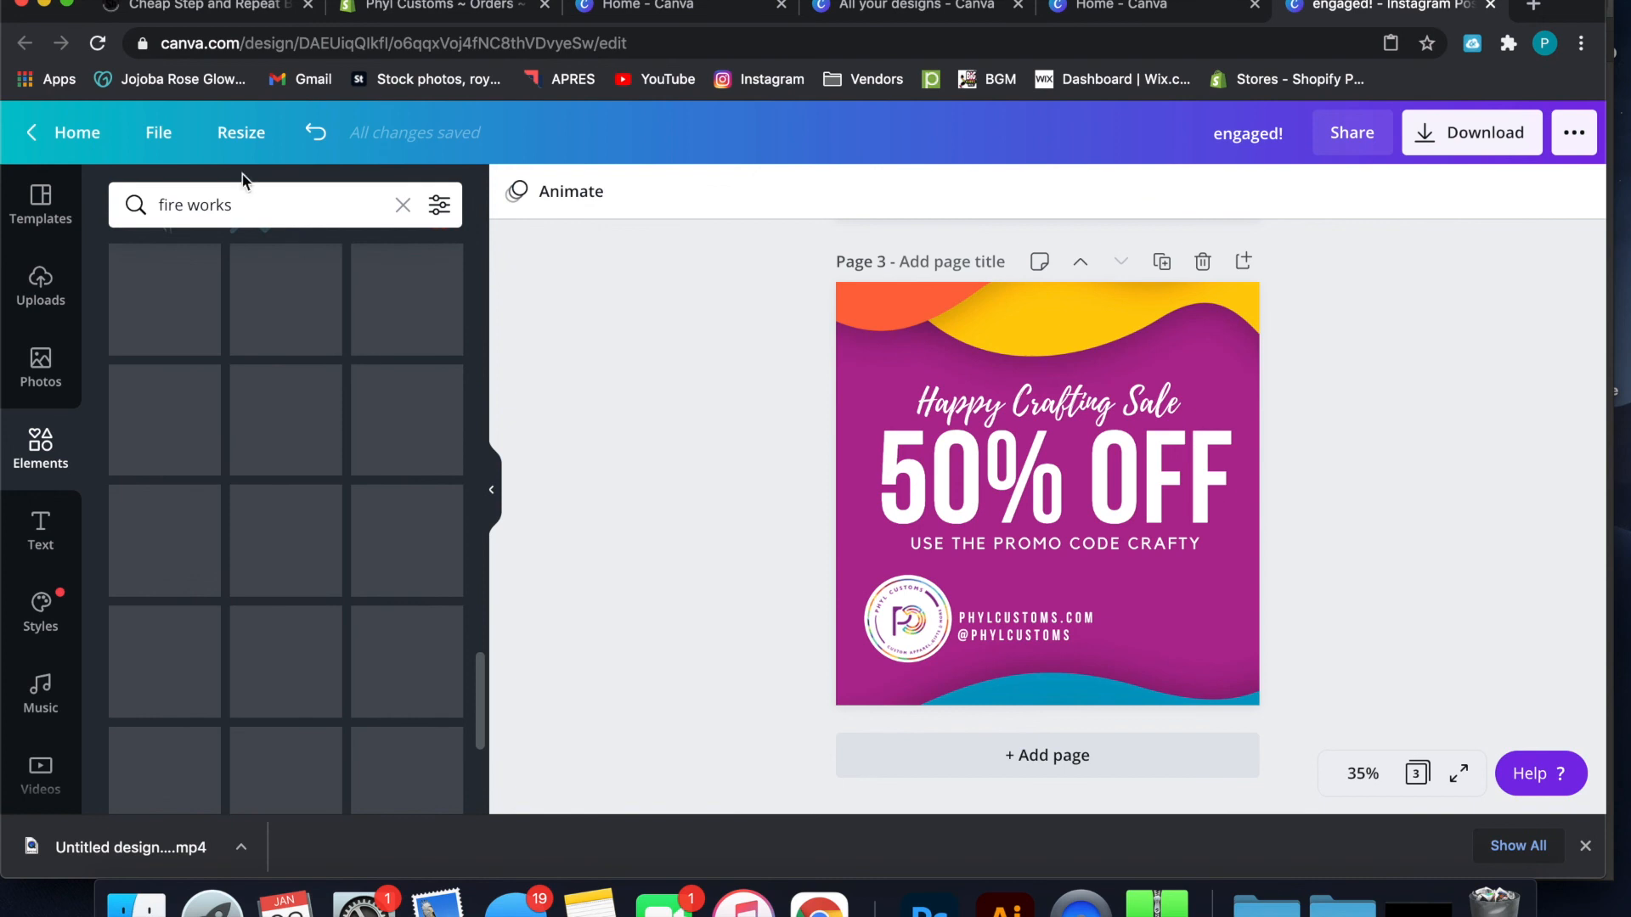
pyautogui.click(159, 204)
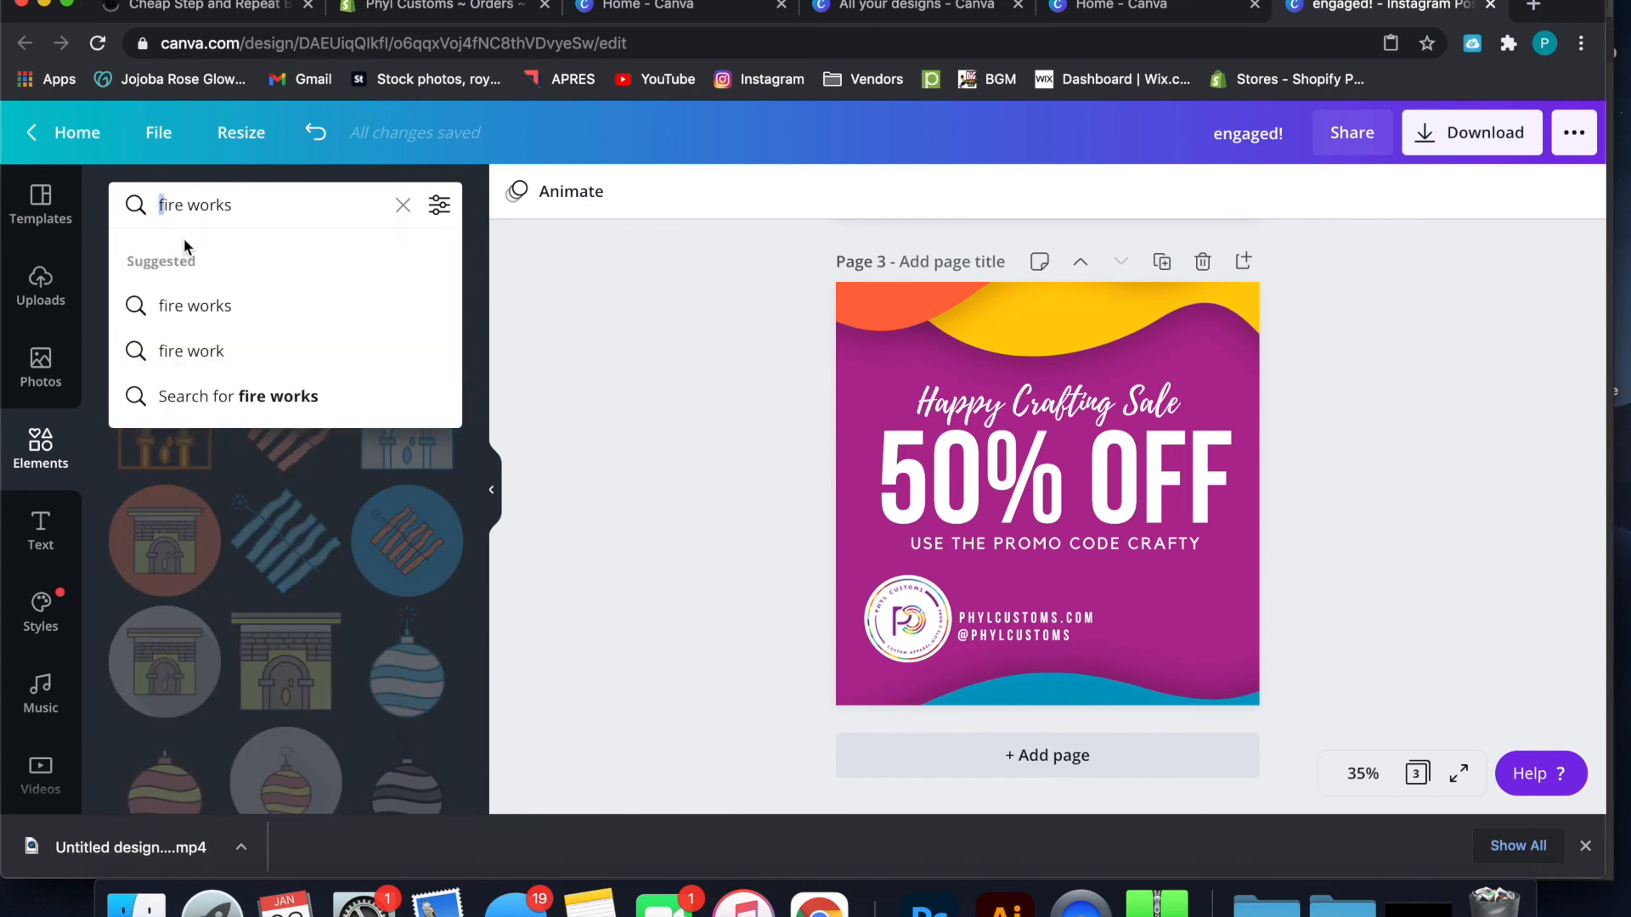
pyautogui.write('animated')
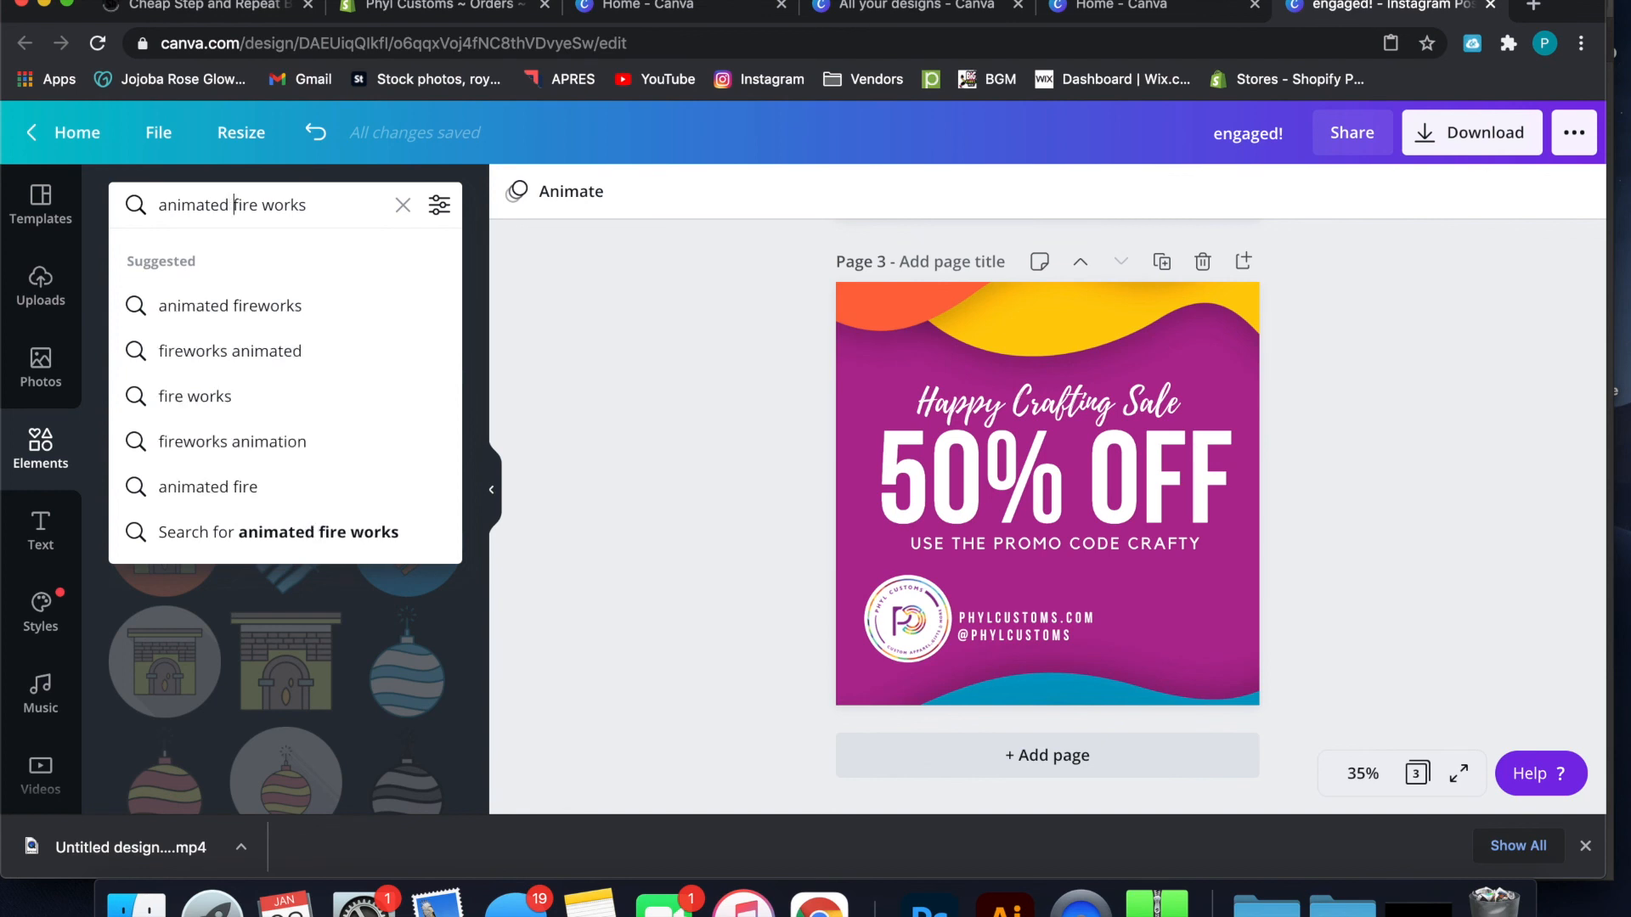
pyautogui.press('Return')
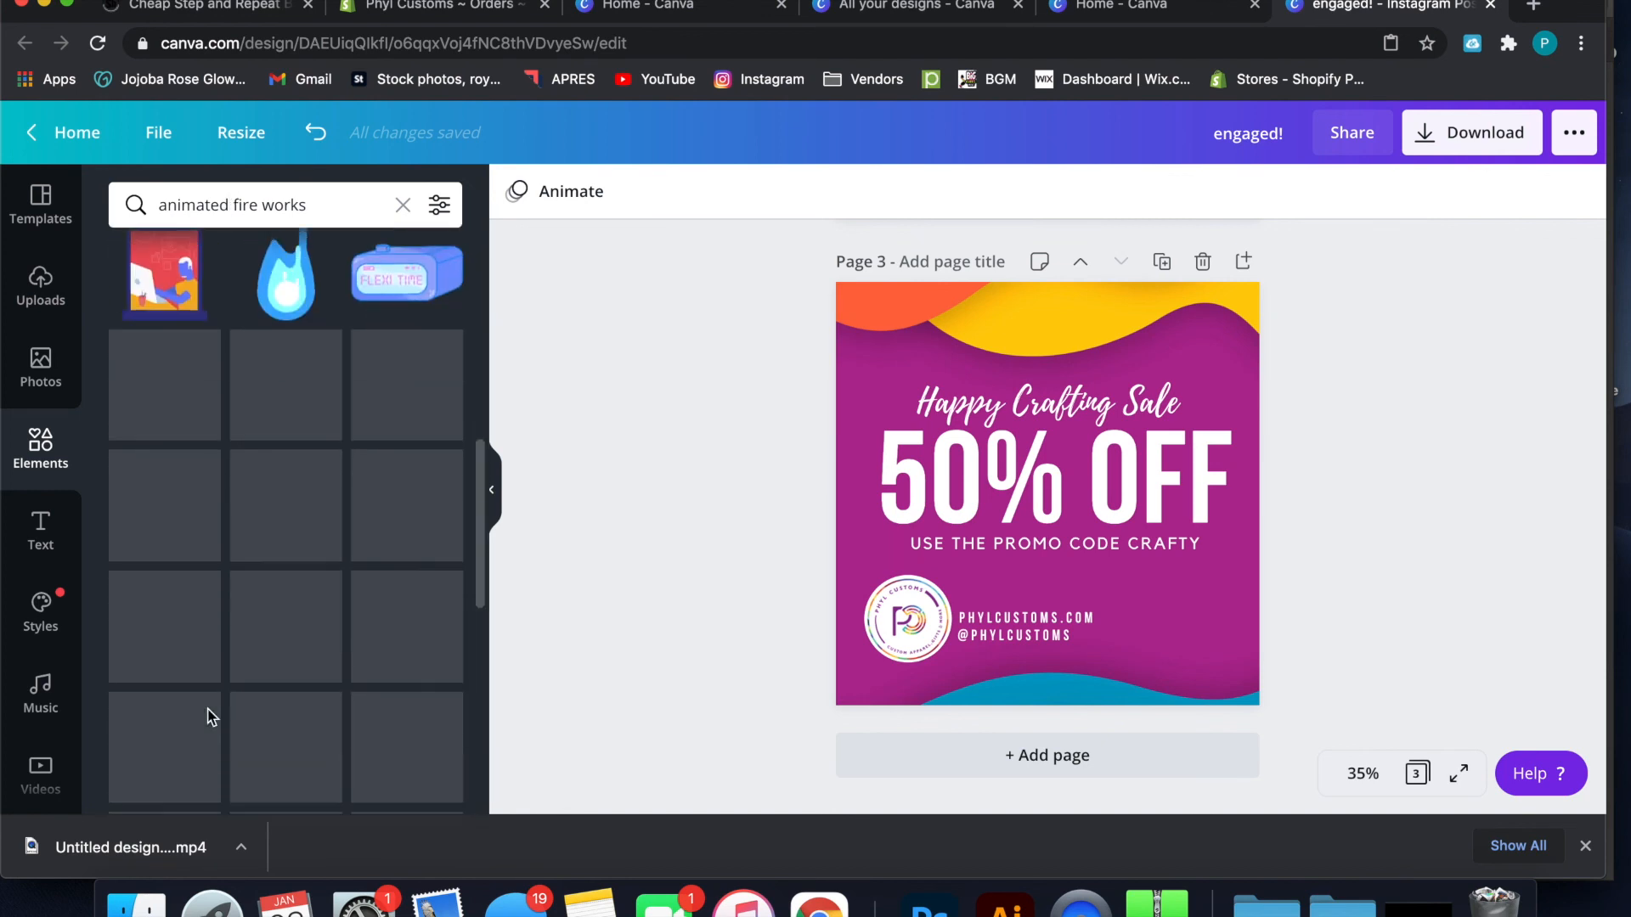
# Add the animated white hand-drawn oval outline to page 3 and enlarge it around the sale text
pyautogui.scroll(-10, 208, 717)
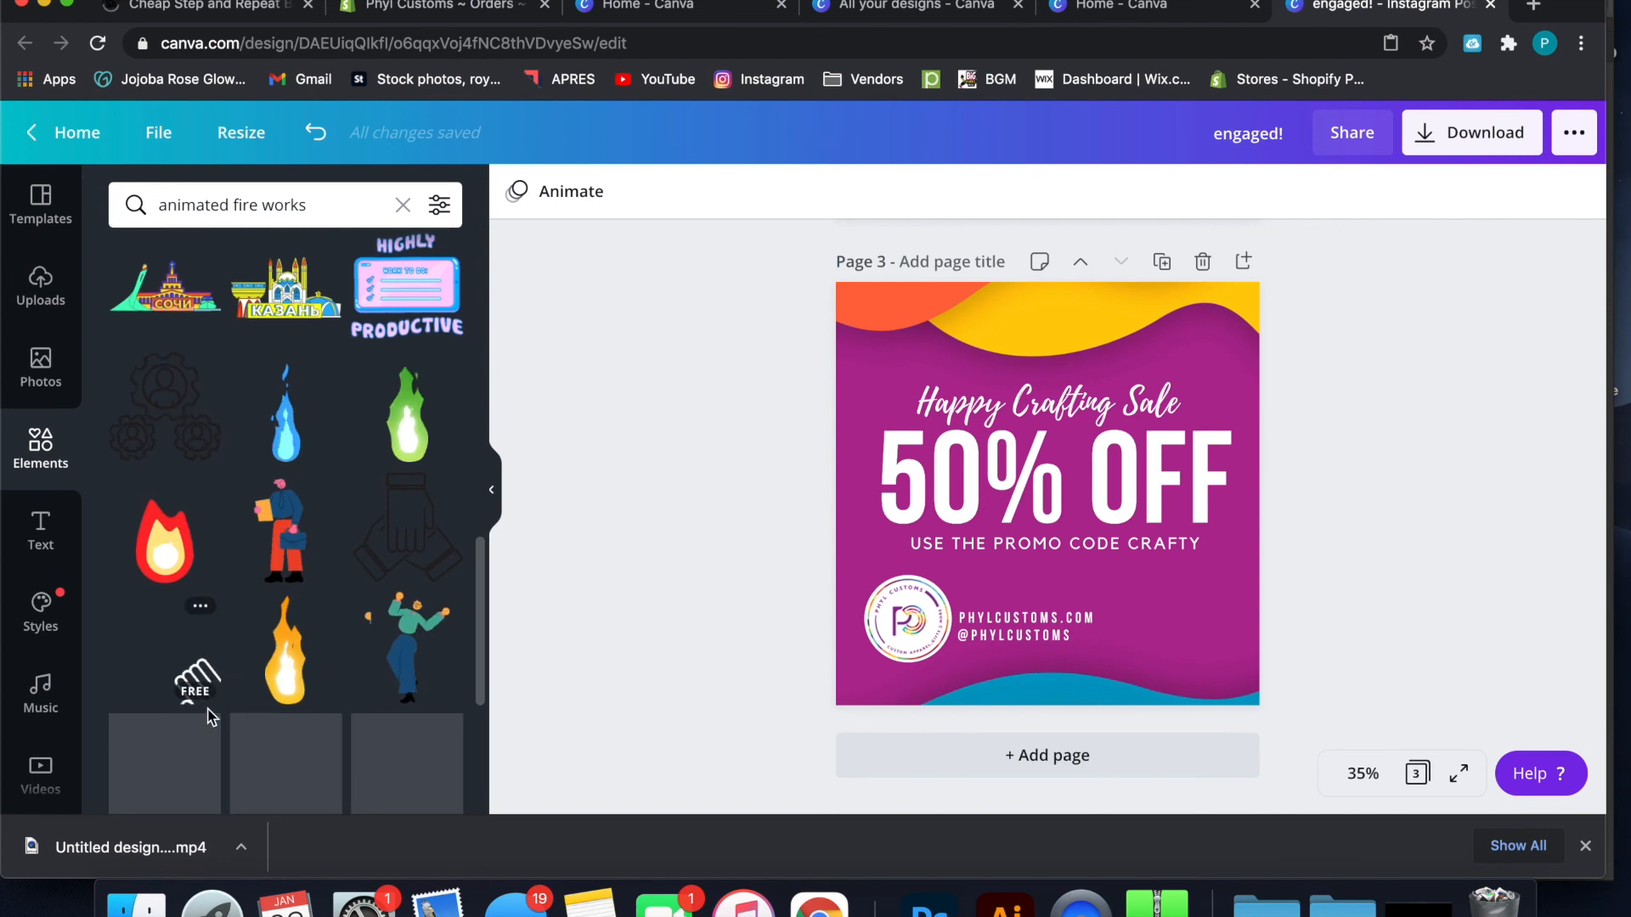
pyautogui.scroll(-10, 208, 718)
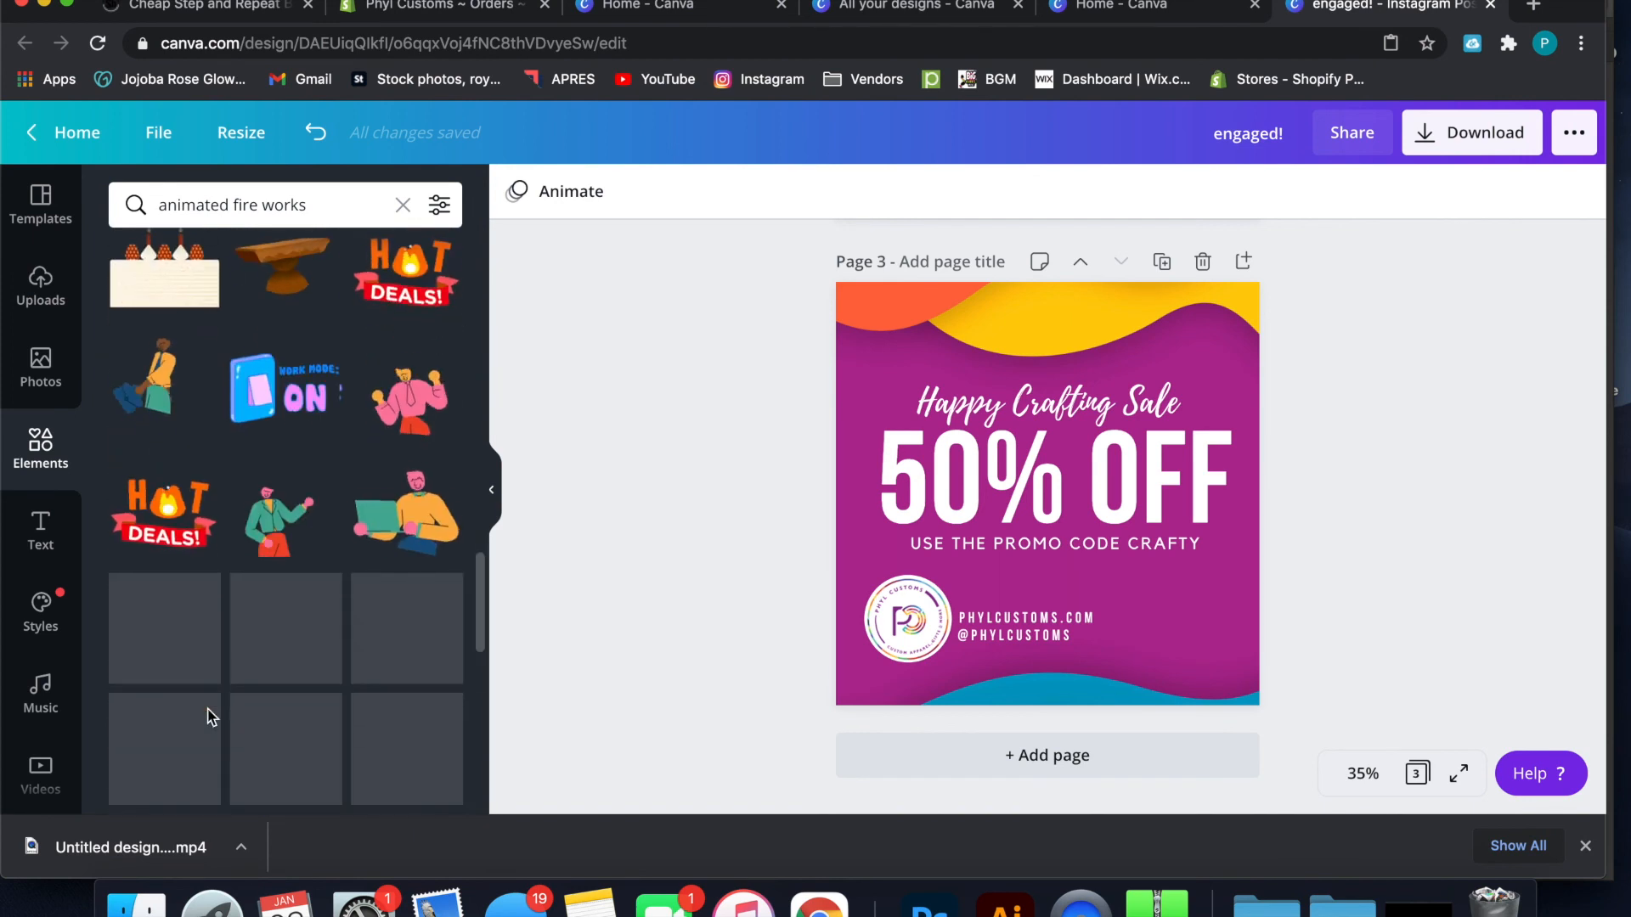
pyautogui.scroll(-5, 212, 717)
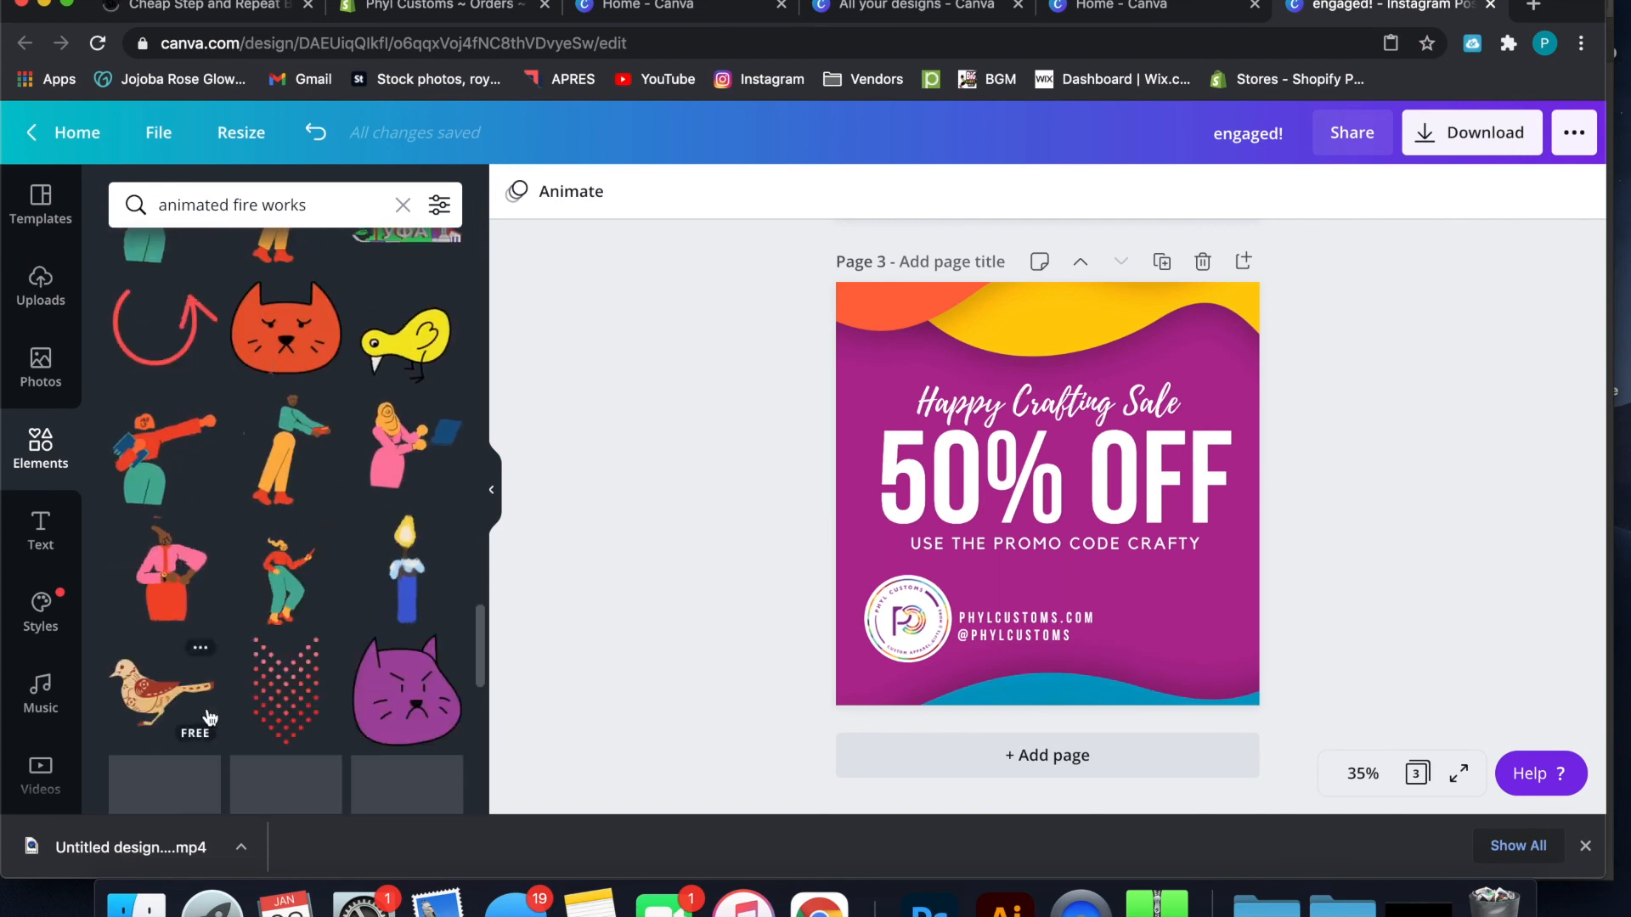
pyautogui.scroll(-6, 210, 718)
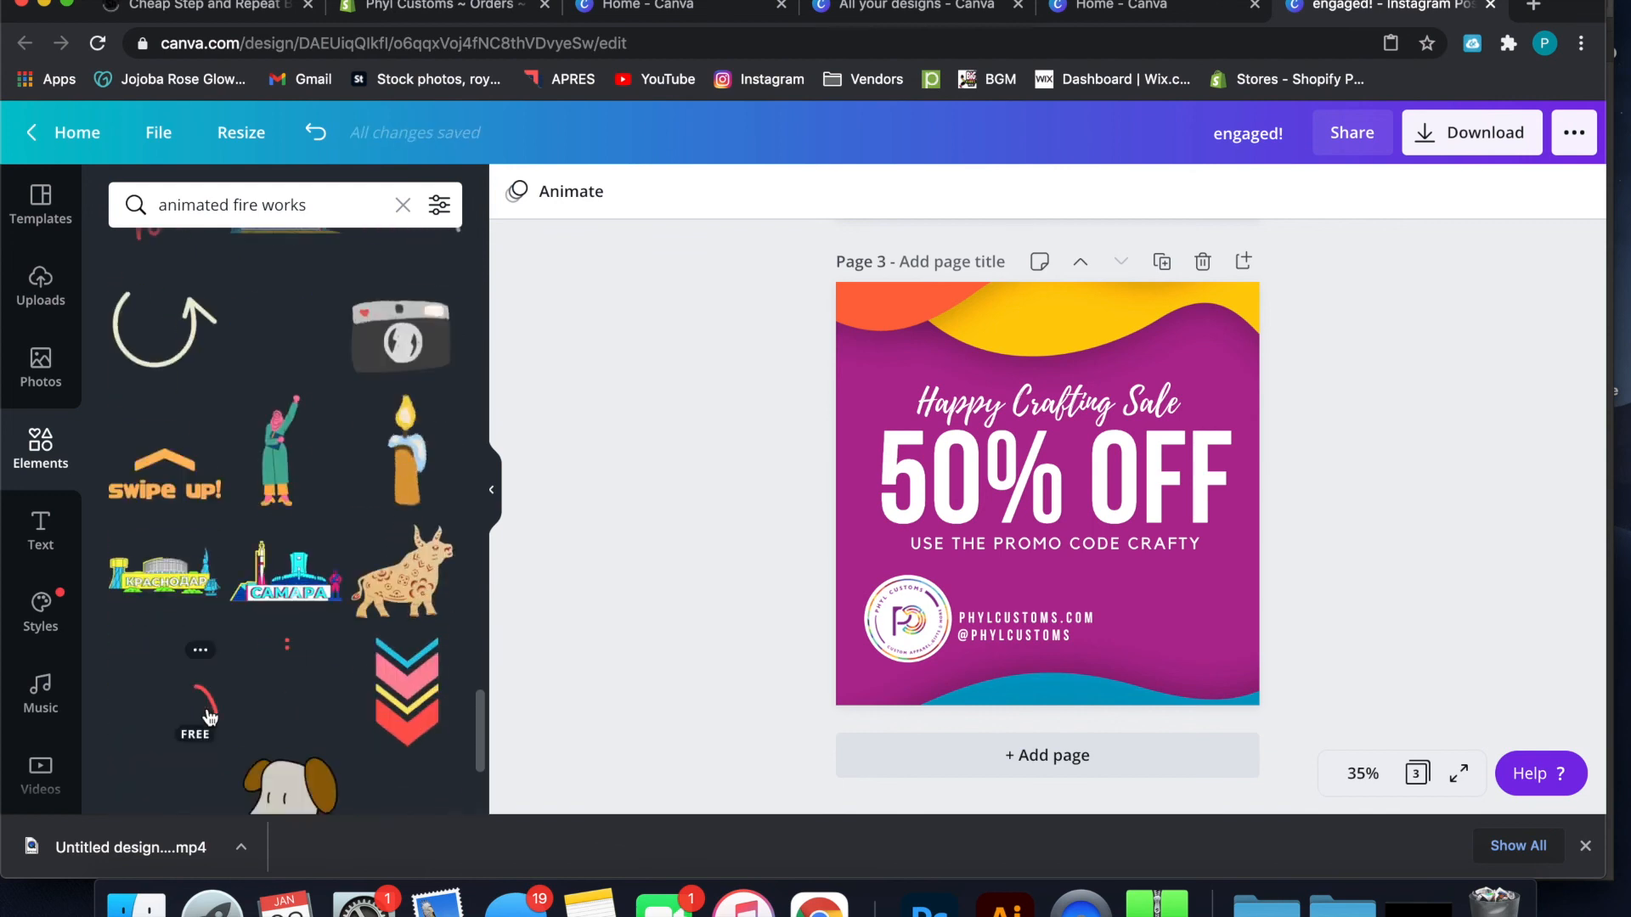
pyautogui.scroll(-6, 210, 718)
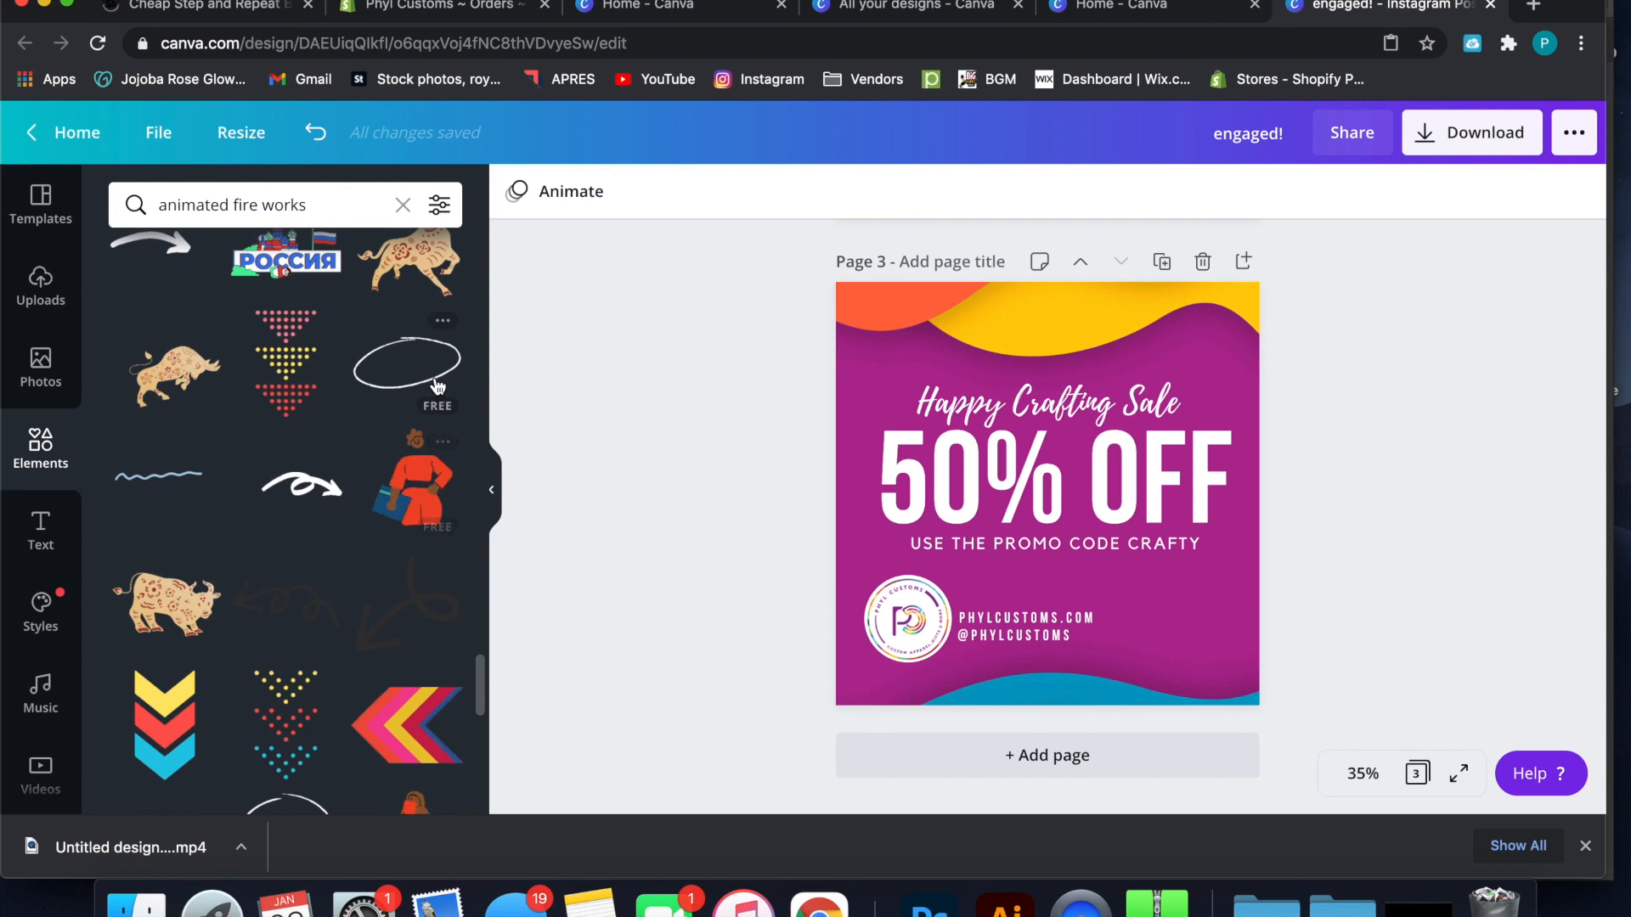
pyautogui.click(408, 367)
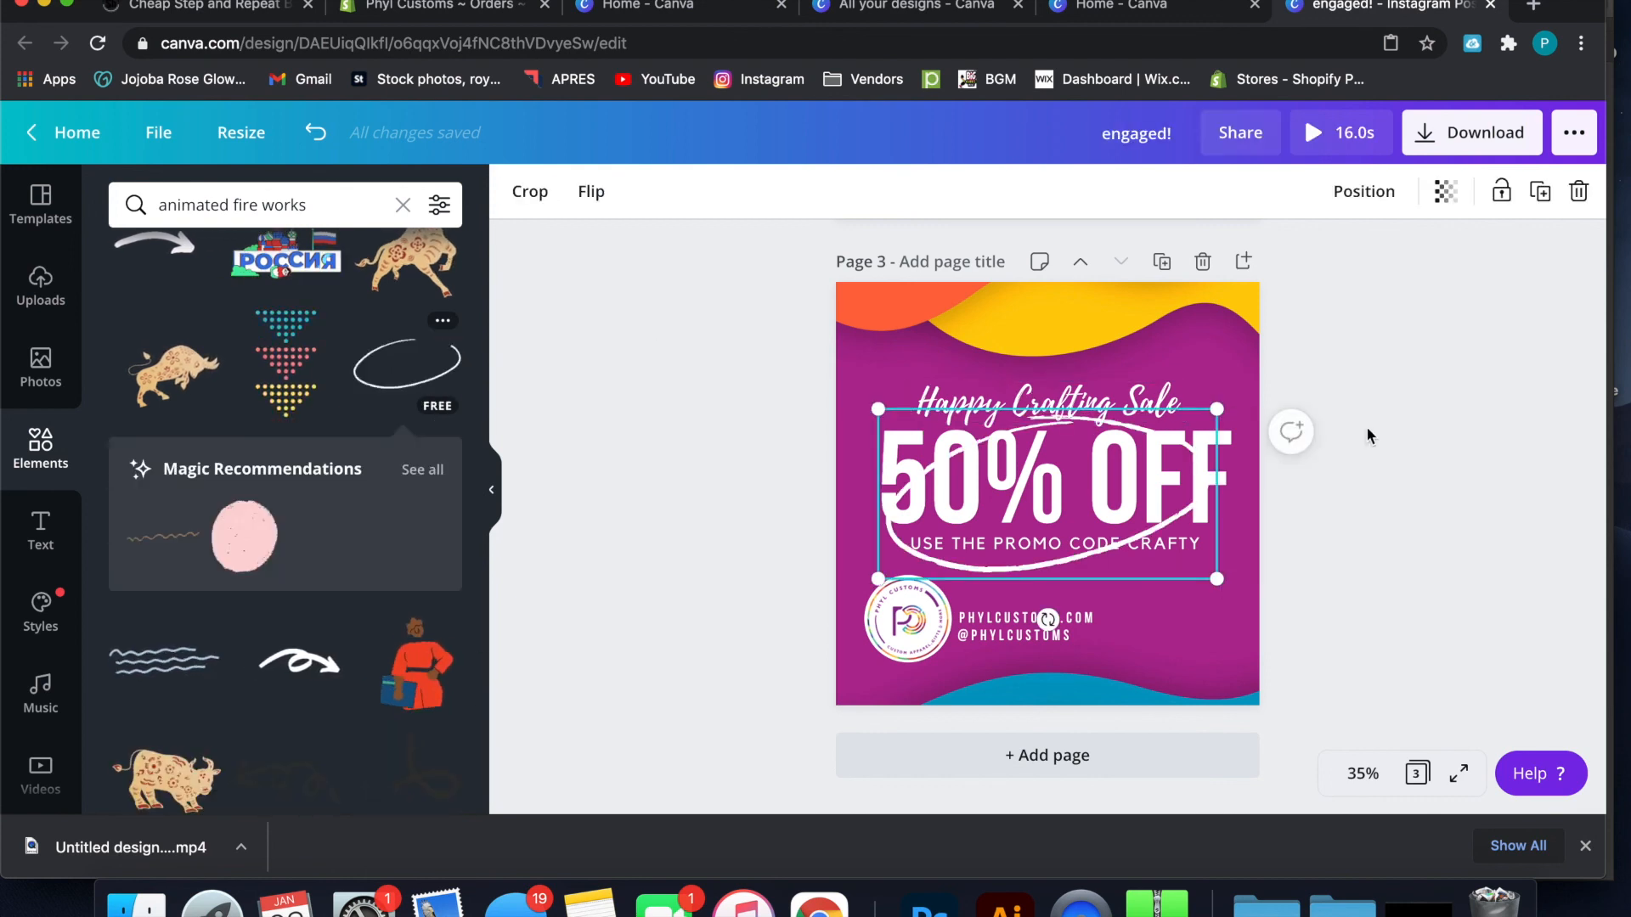
pyautogui.moveTo(1220, 400)
pyautogui.mouseDown()
pyautogui.moveTo(1335, 354)
pyautogui.moveTo(1156, 362)
pyautogui.mouseUp()
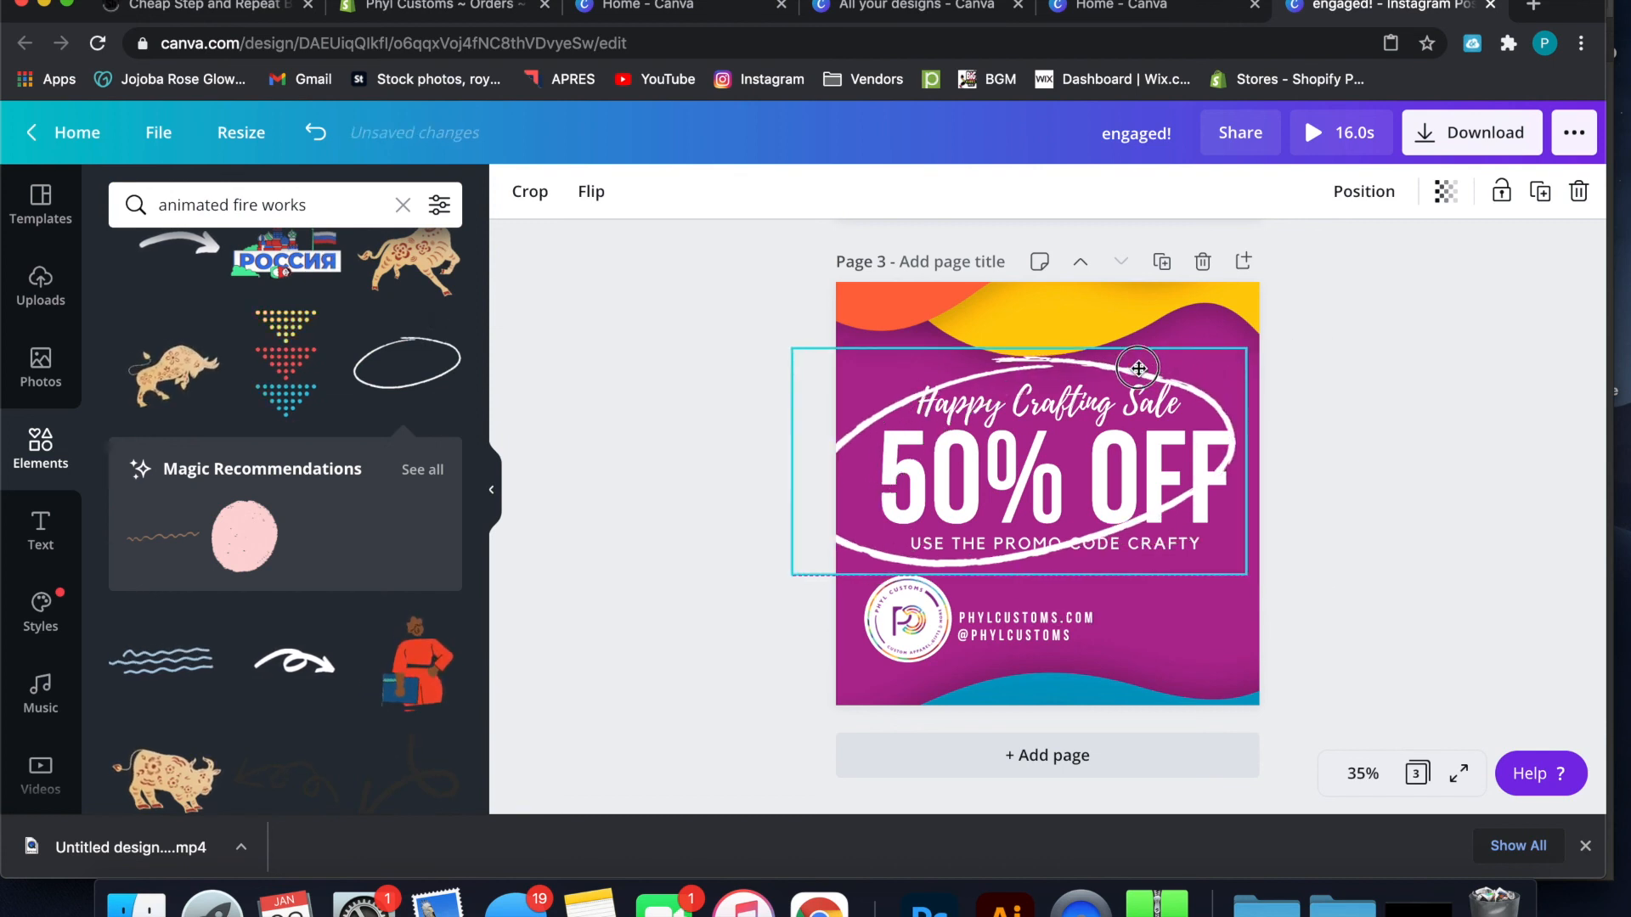
pyautogui.moveTo(1247, 576); pyautogui.dragTo(1324, 614)
# Enlarge the animated white oval further and move it up so it frames the sale heading, discount and promo code lines
pyautogui.moveTo(1223, 544)
pyautogui.mouseDown()
pyautogui.moveTo(1215, 528)
pyautogui.moveTo(1227, 541)
pyautogui.mouseUp()
pyautogui.click(1230, 363)
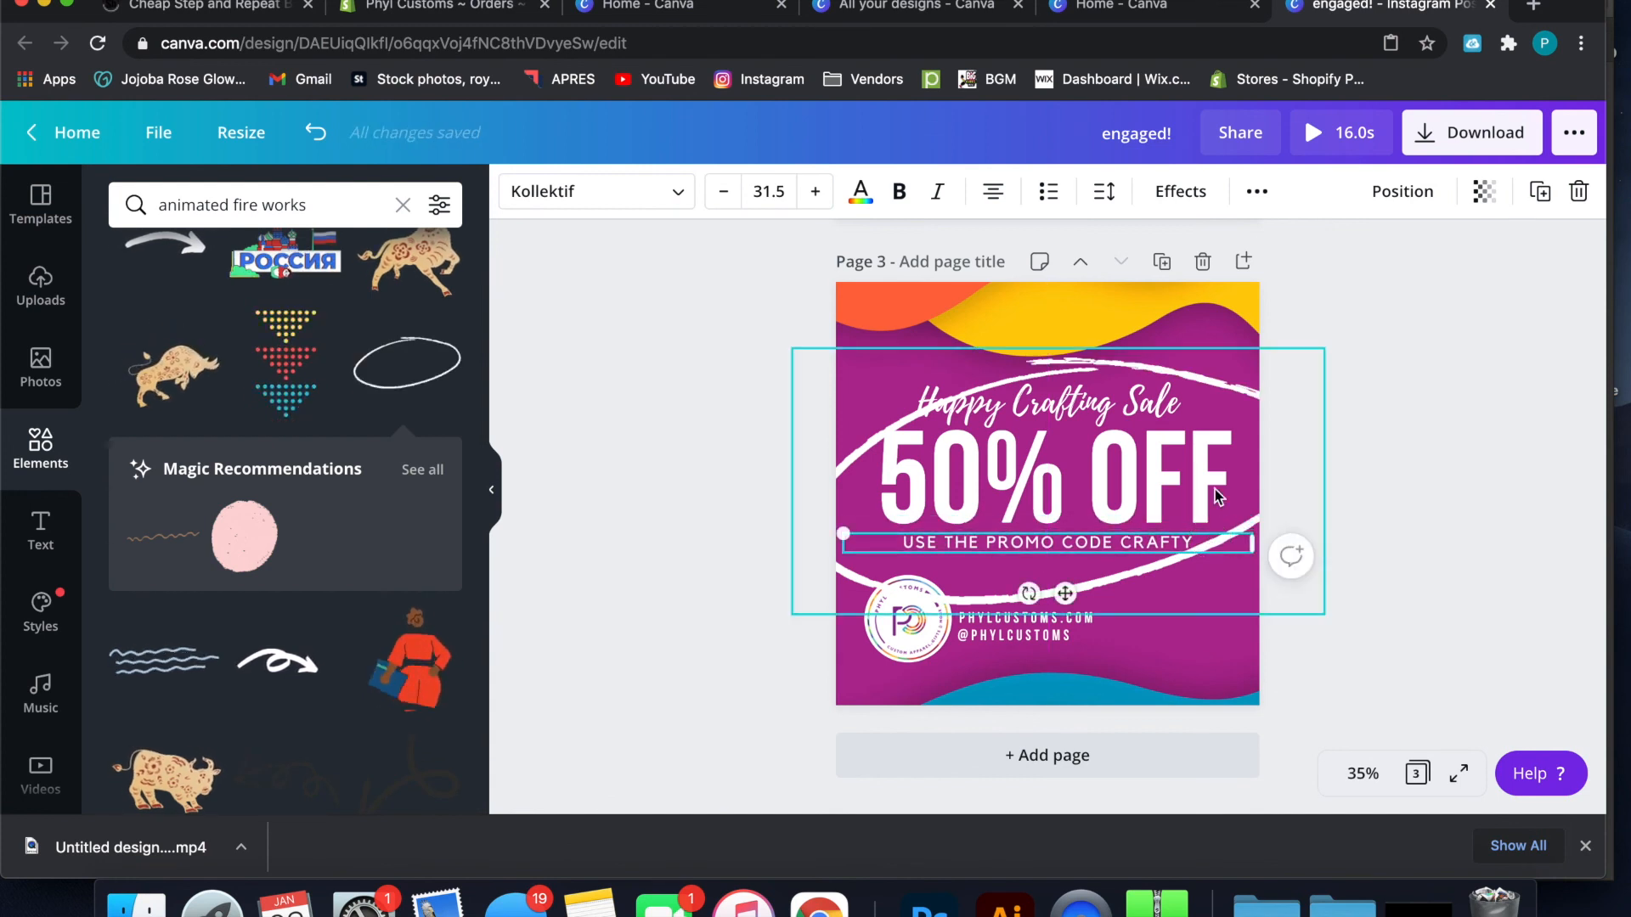
pyautogui.moveTo(1230, 364); pyautogui.dragTo(1229, 344)
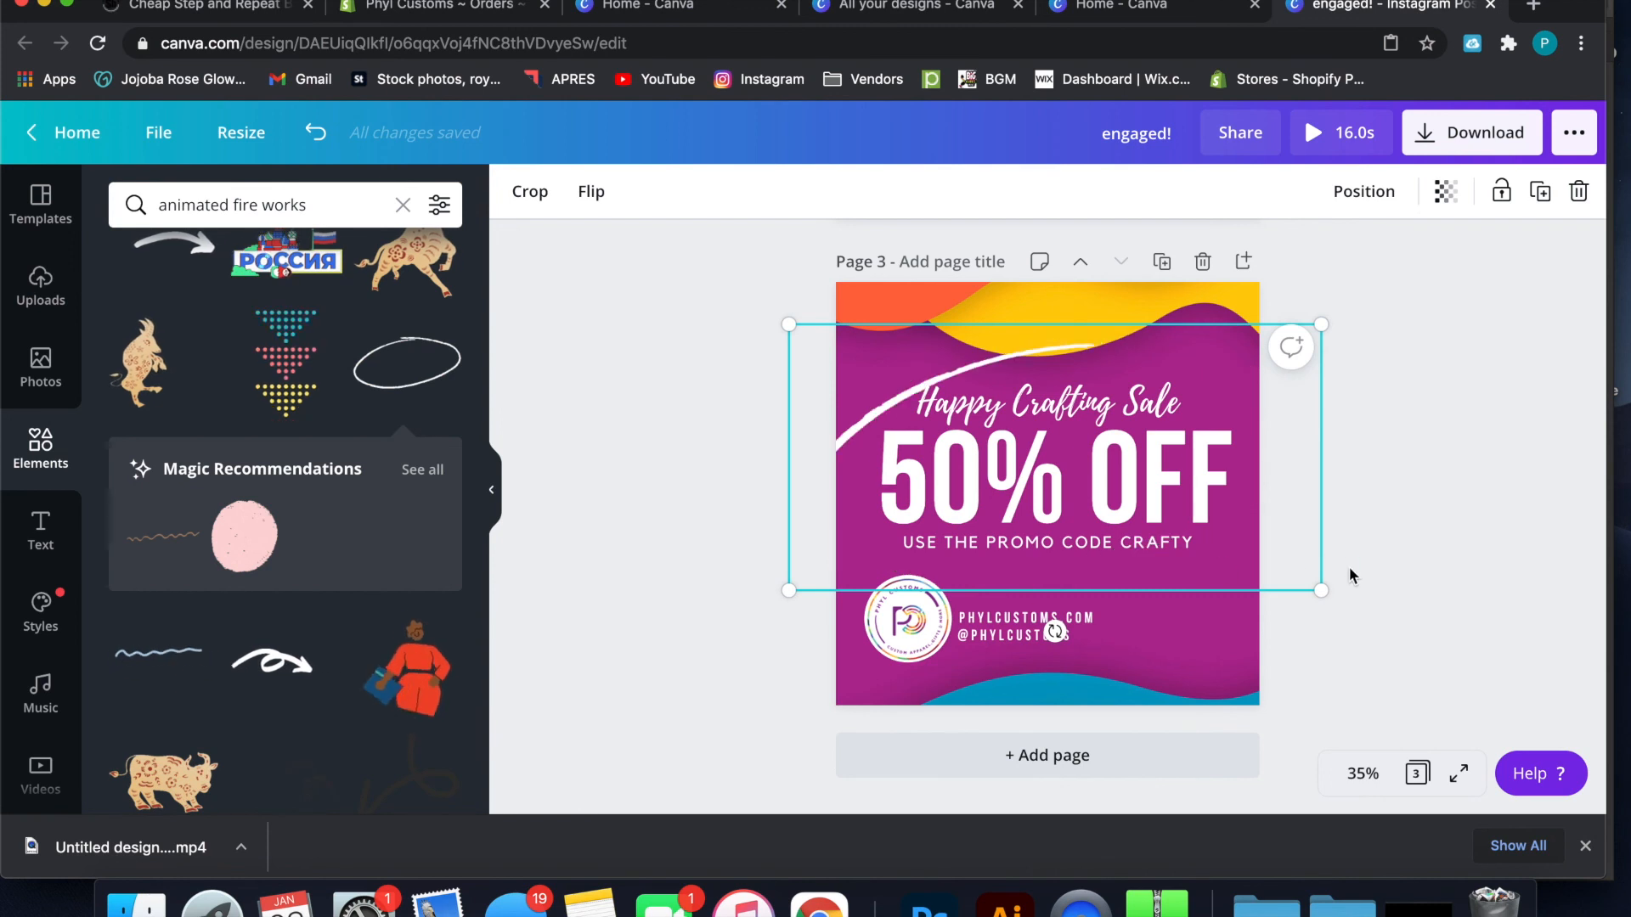
pyautogui.moveTo(1351, 618); pyautogui.dragTo(1380, 650)
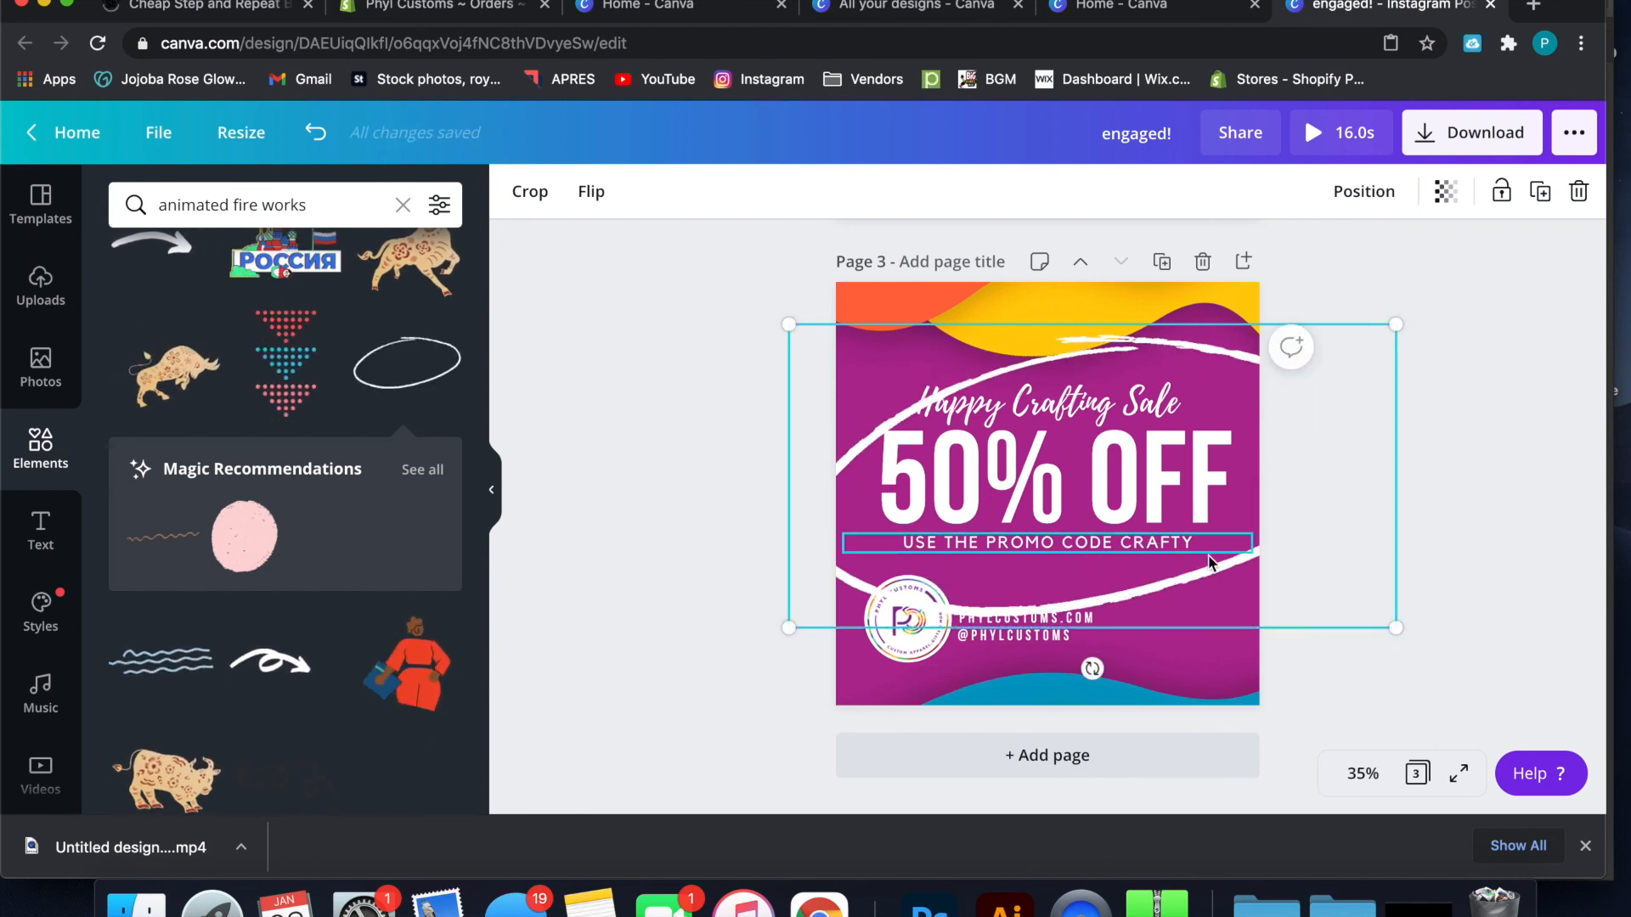
pyautogui.moveTo(1210, 574); pyautogui.dragTo(1193, 556)
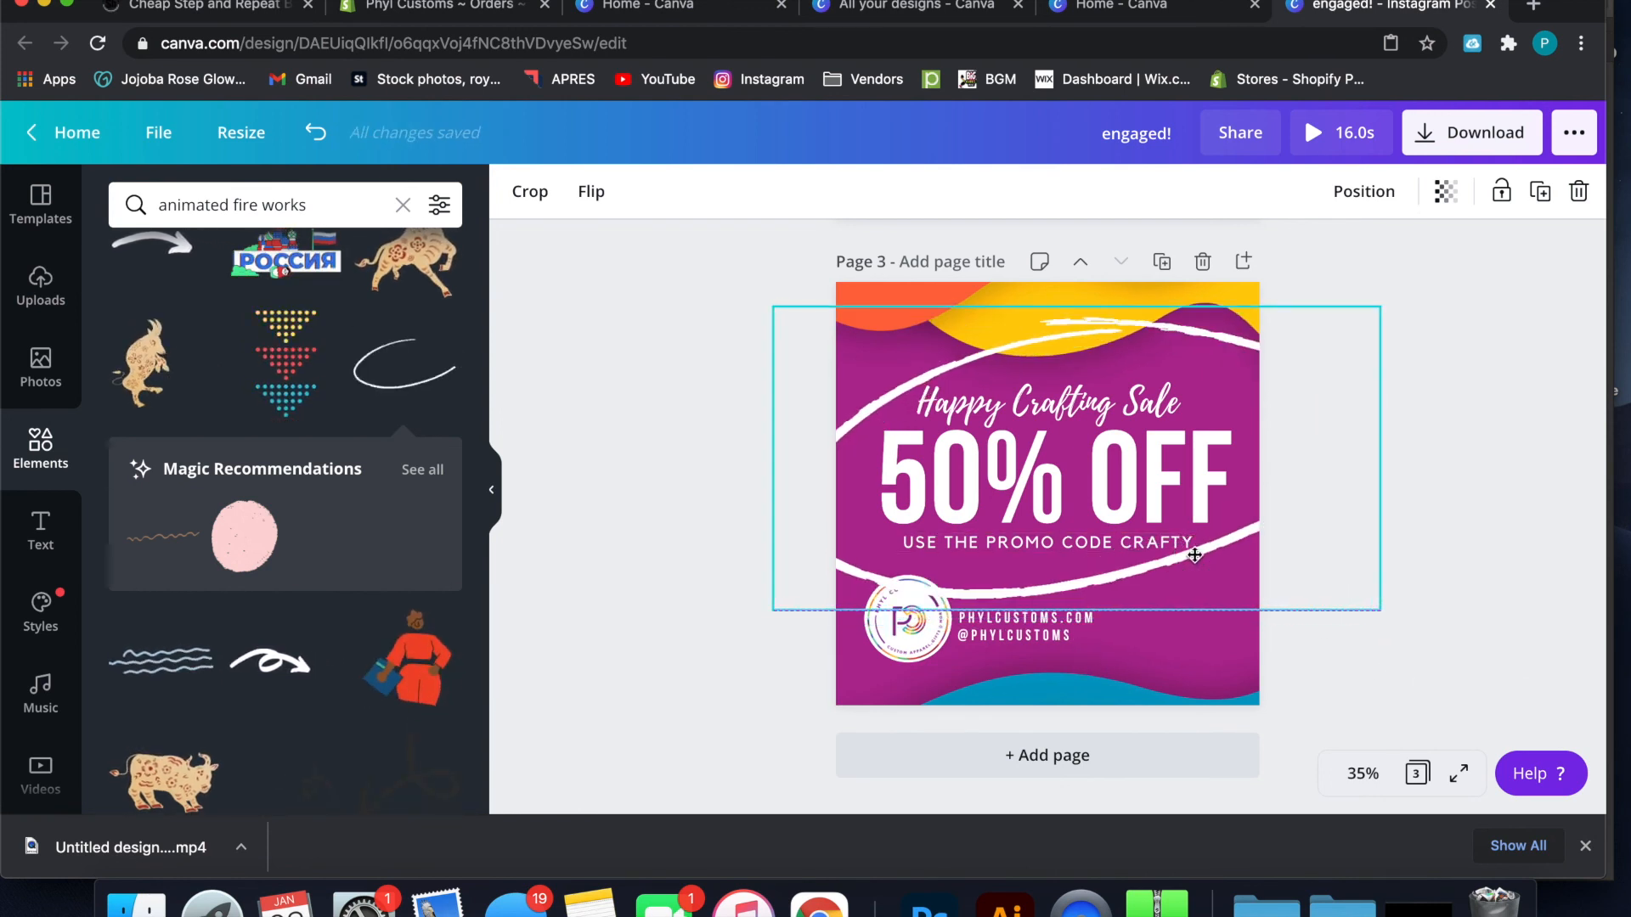
# Bring the round logo on page 3 to the front, above the oval outline, and nudge the oval slightly left
pyautogui.click(1520, 447)
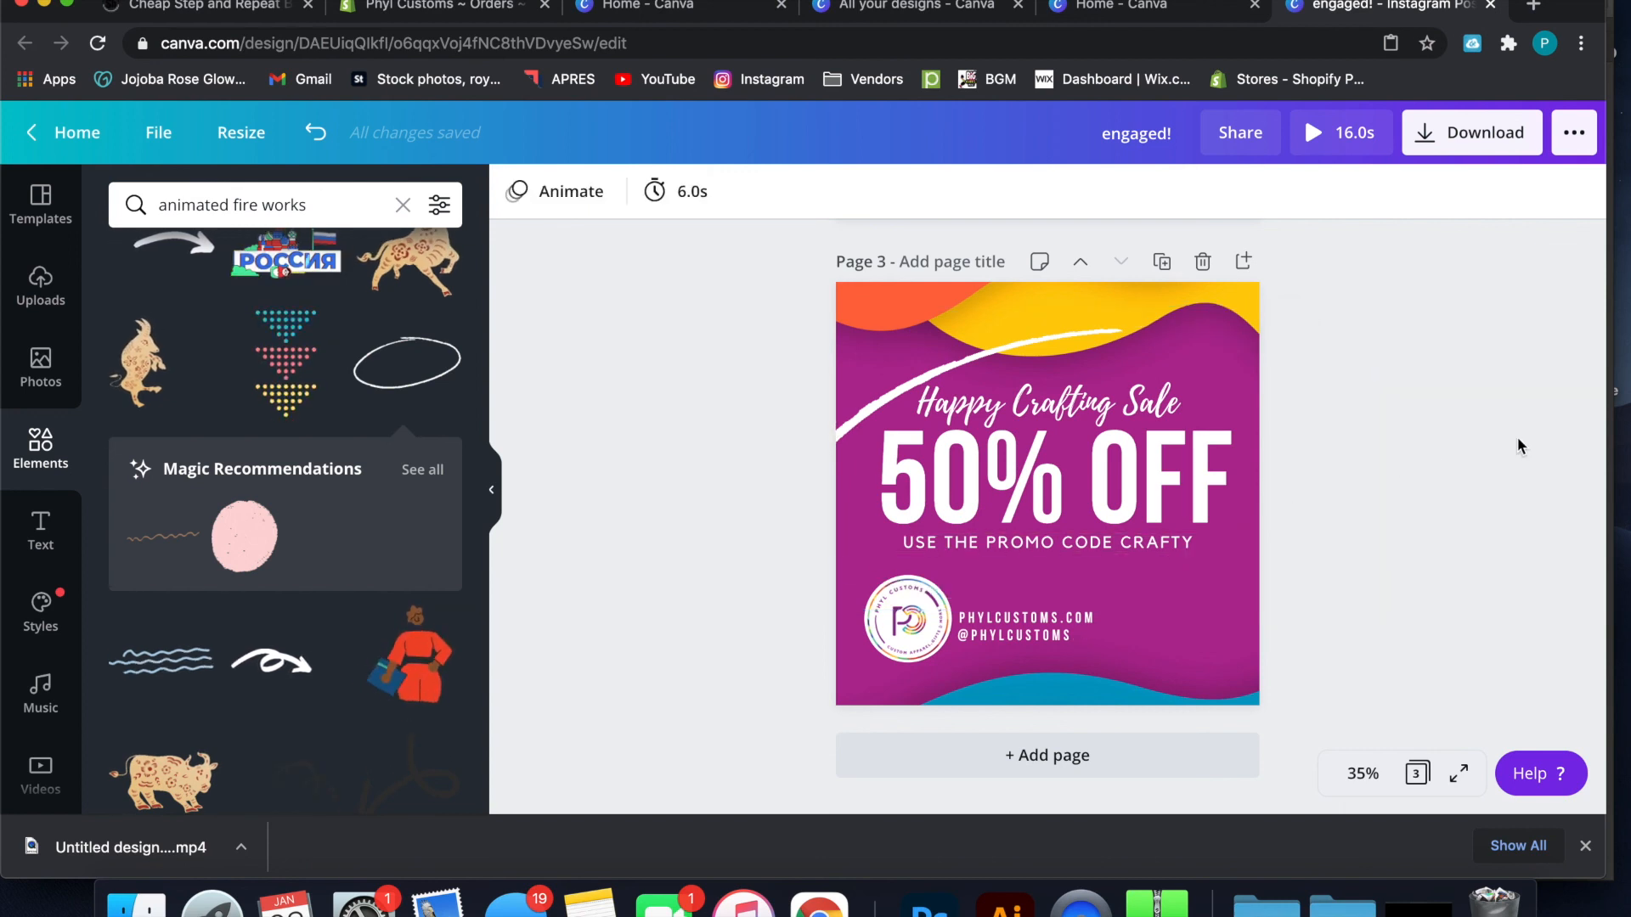
pyautogui.click(918, 626)
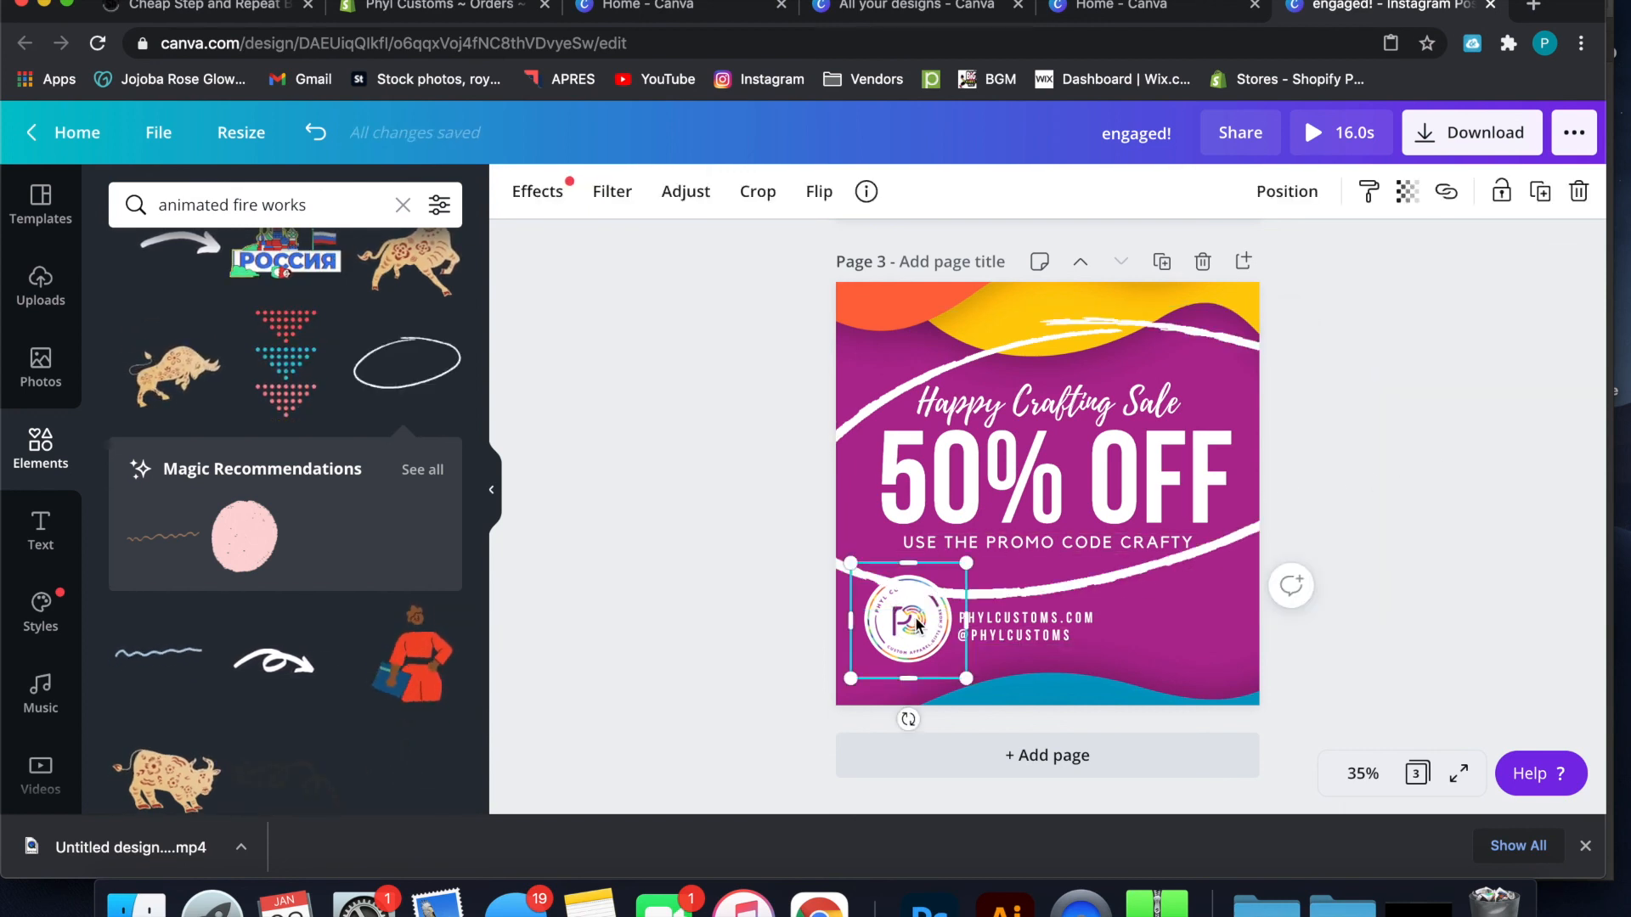
pyautogui.rightClick(916, 626)
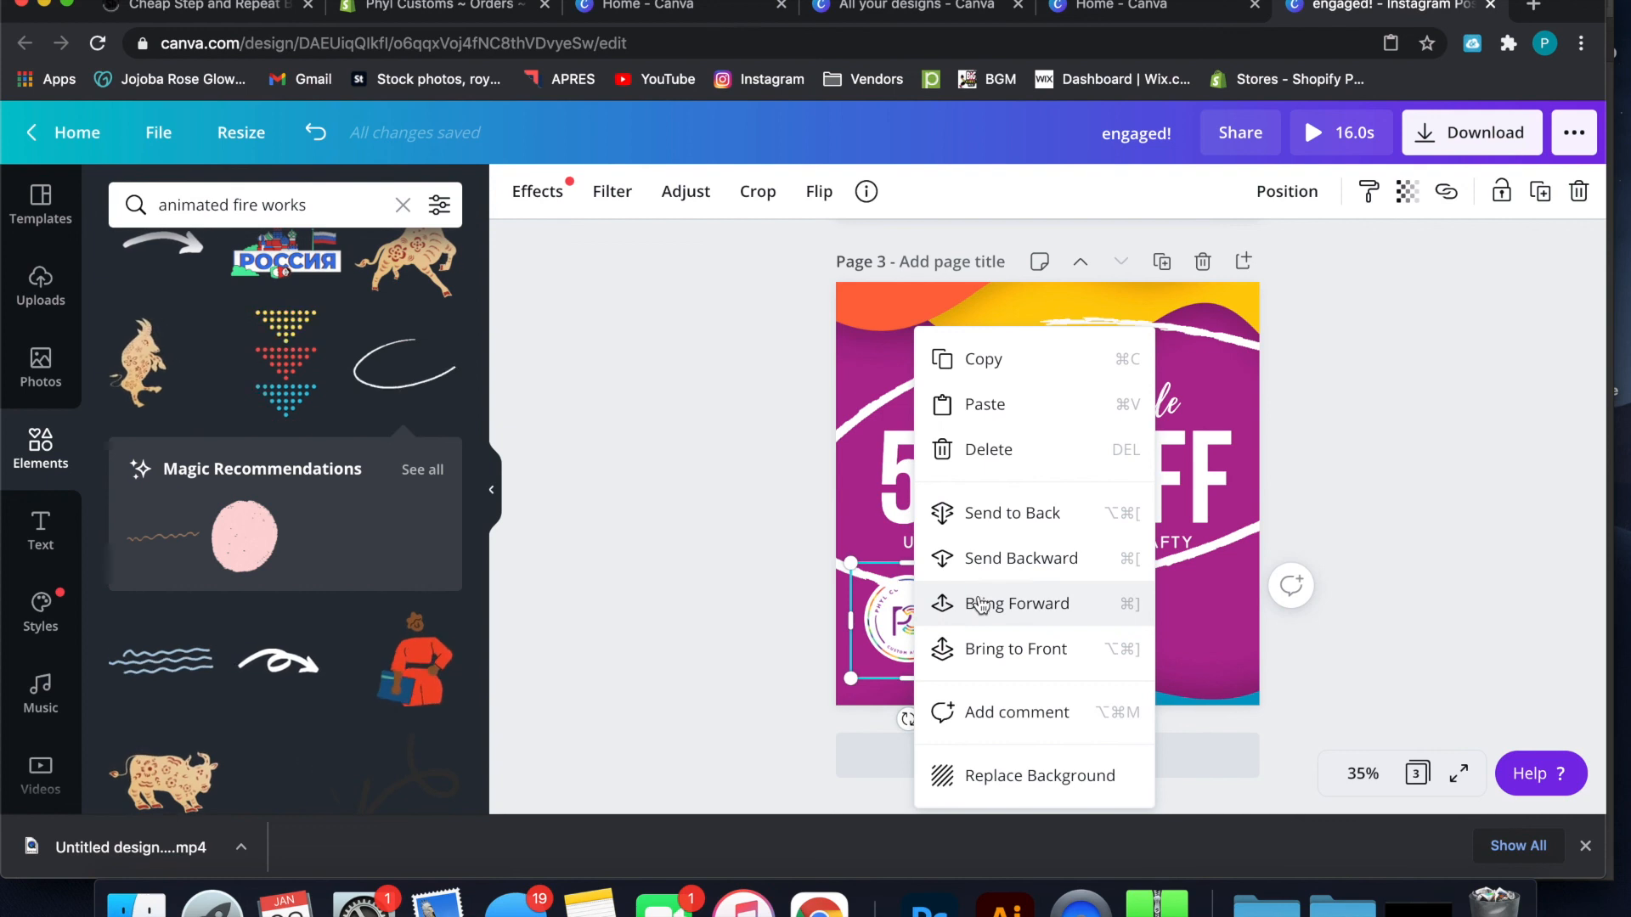
pyautogui.click(993, 648)
pyautogui.click(1409, 484)
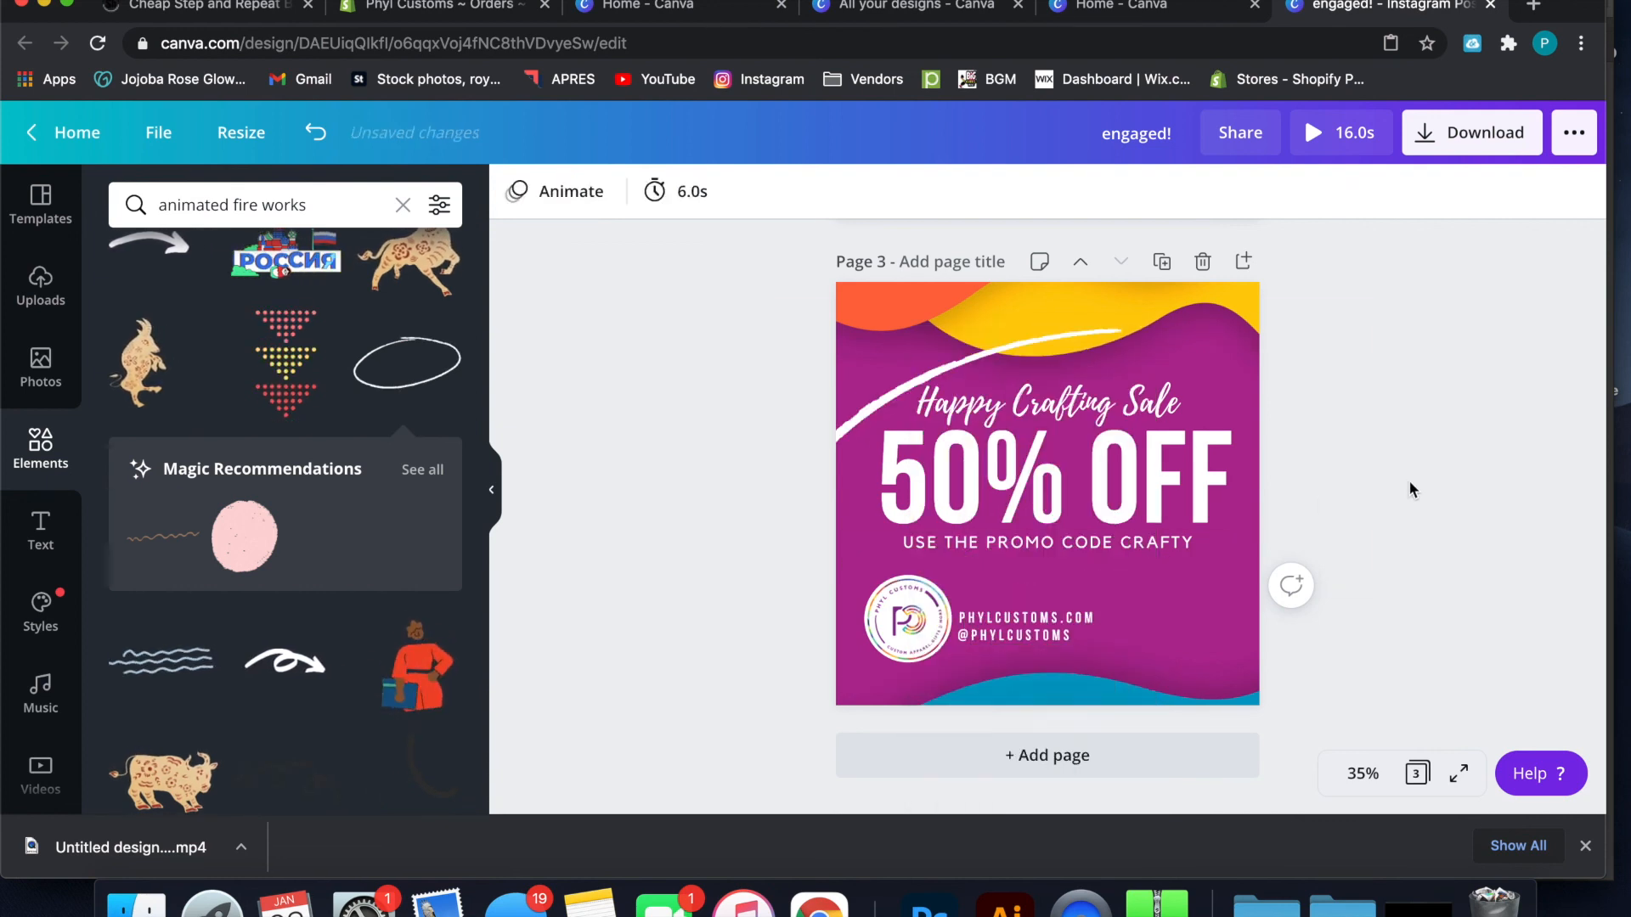
pyautogui.click(1212, 550)
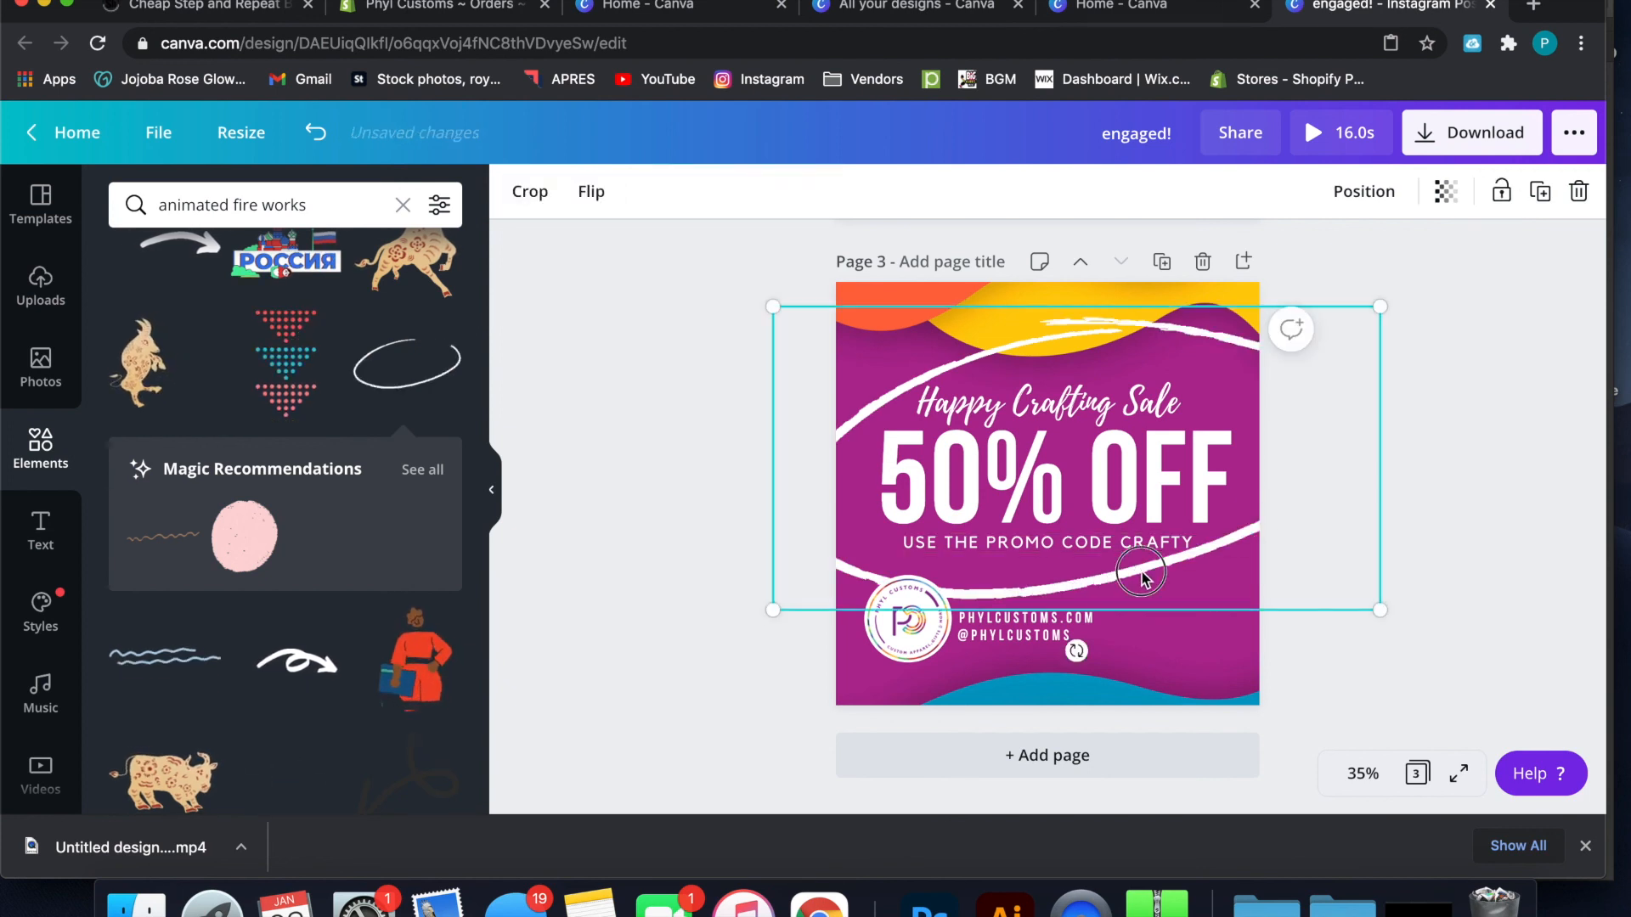
pyautogui.click(1475, 506)
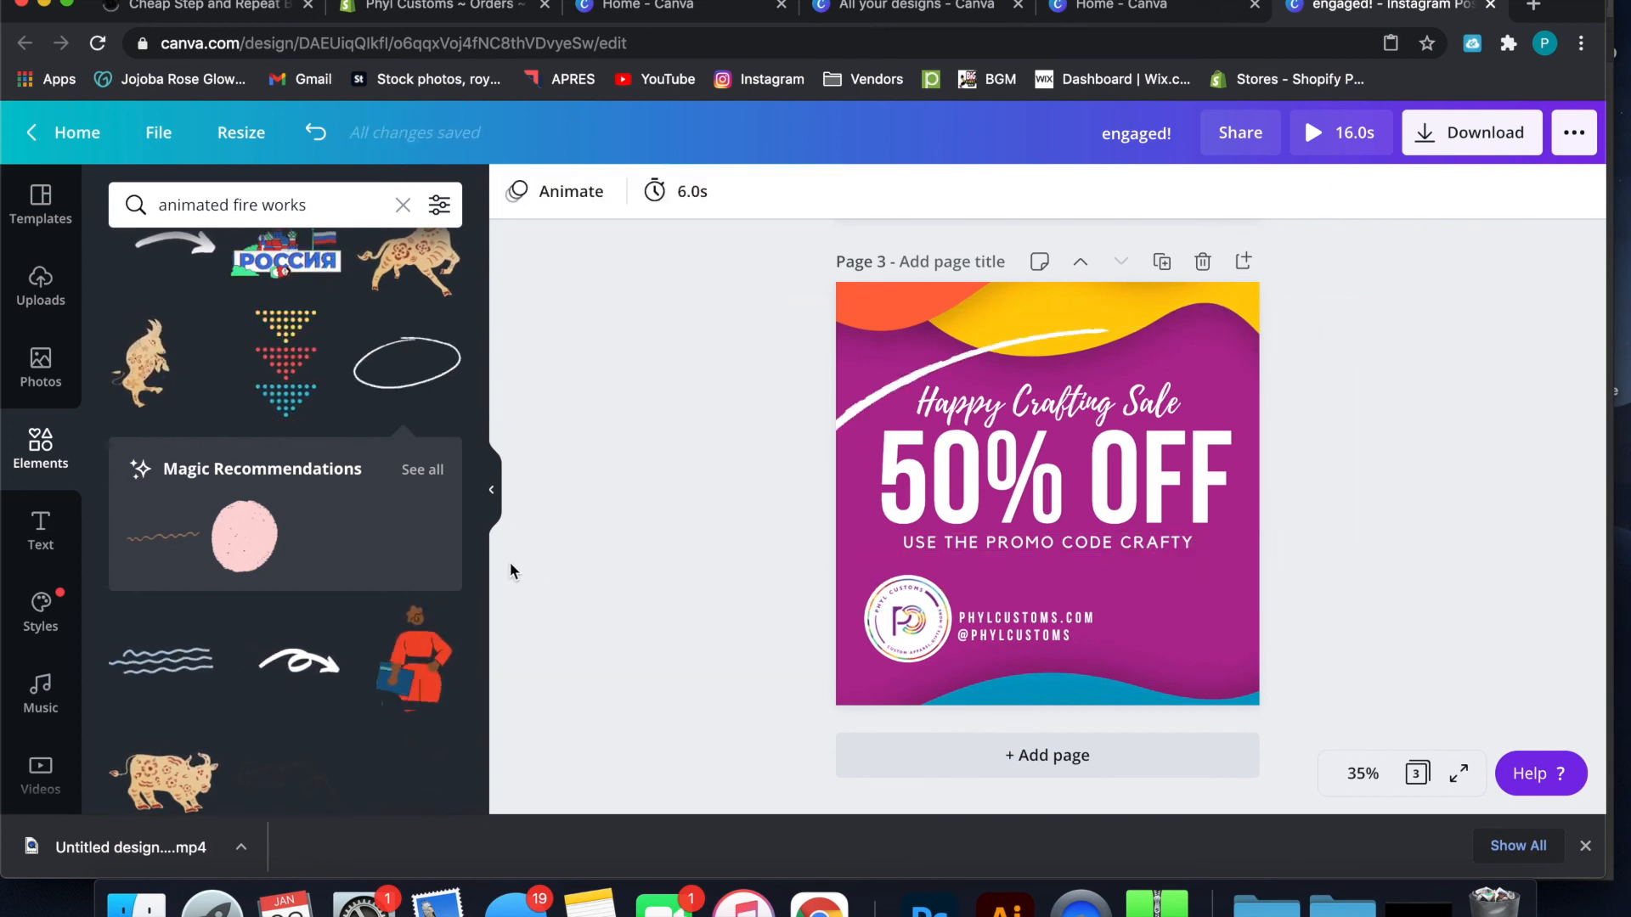
# Add an animated white sparkle graphic from the elements library to page 3 and shrink it in the lower-right area beside the contact details
pyautogui.scroll(-6, 369, 633)
pyautogui.scroll(-3, 371, 628)
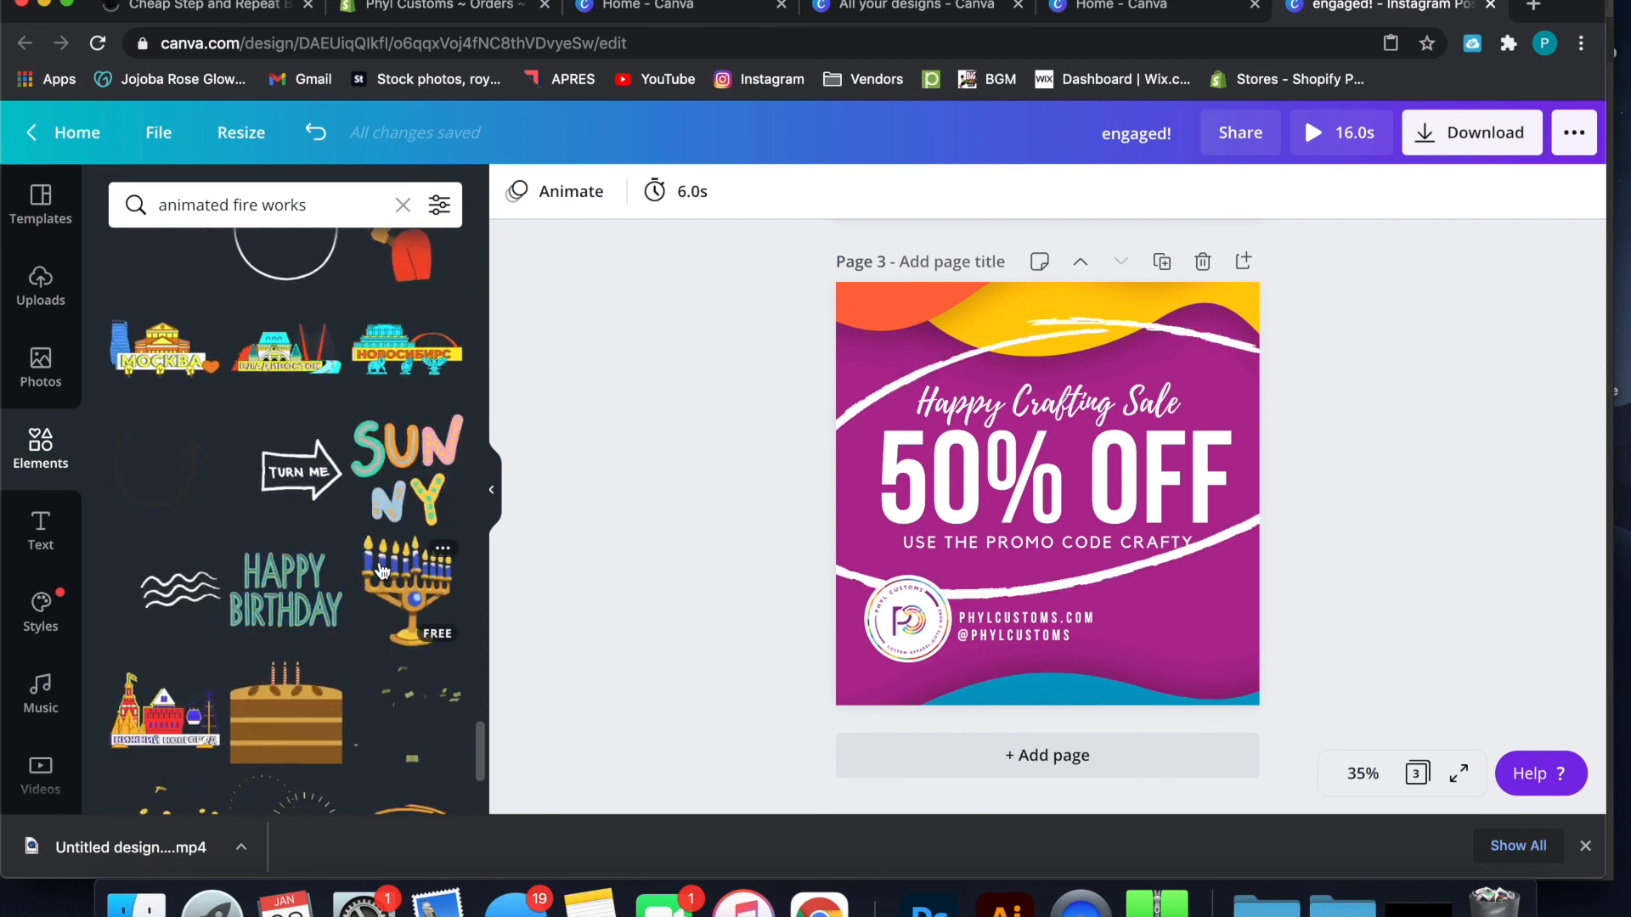
pyautogui.scroll(-5, 381, 570)
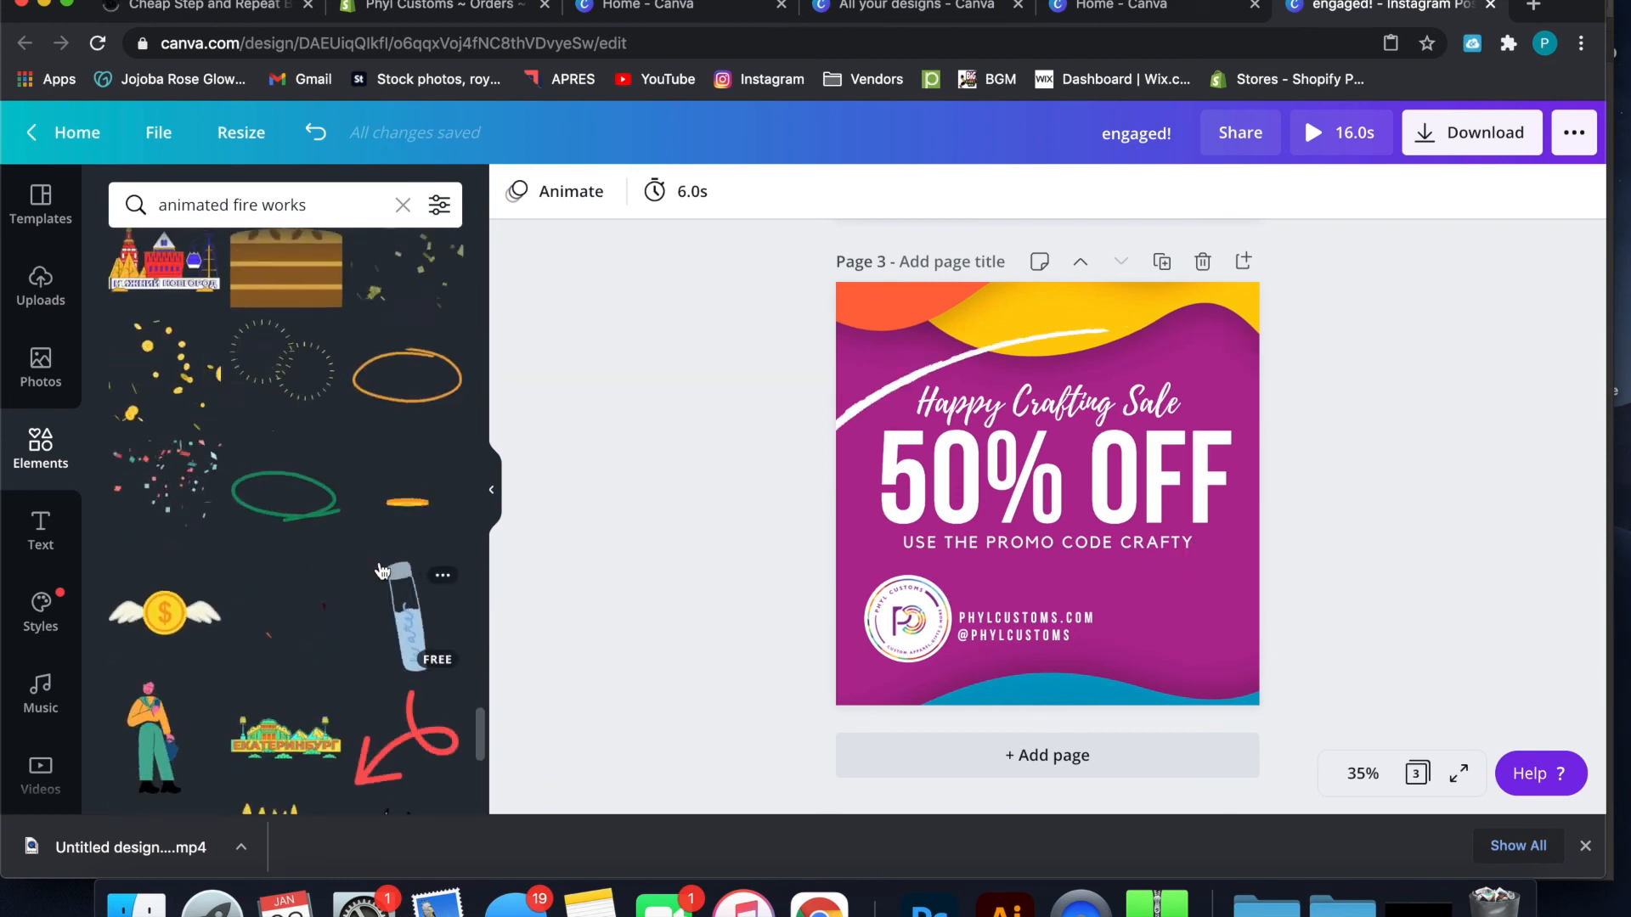
pyautogui.scroll(-12, 381, 571)
pyautogui.moveTo(173, 313); pyautogui.dragTo(1104, 580)
pyautogui.moveTo(1372, 494); pyautogui.dragTo(1251, 628)
pyautogui.moveTo(1195, 679); pyautogui.dragTo(1220, 579)
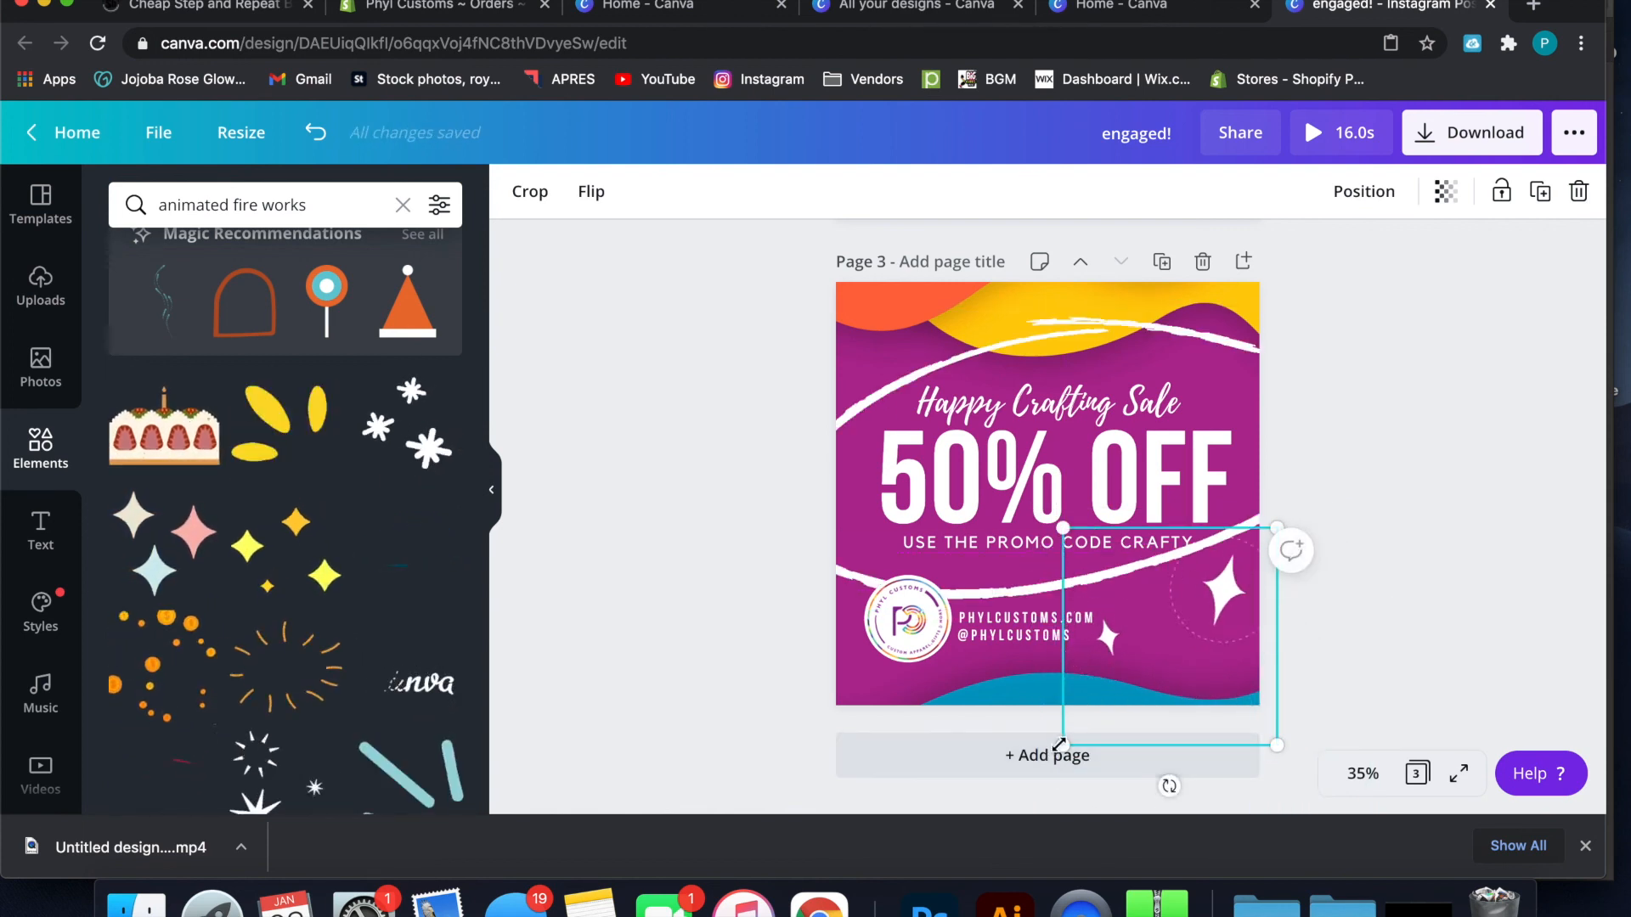
pyautogui.moveTo(1065, 738); pyautogui.dragTo(1138, 669)
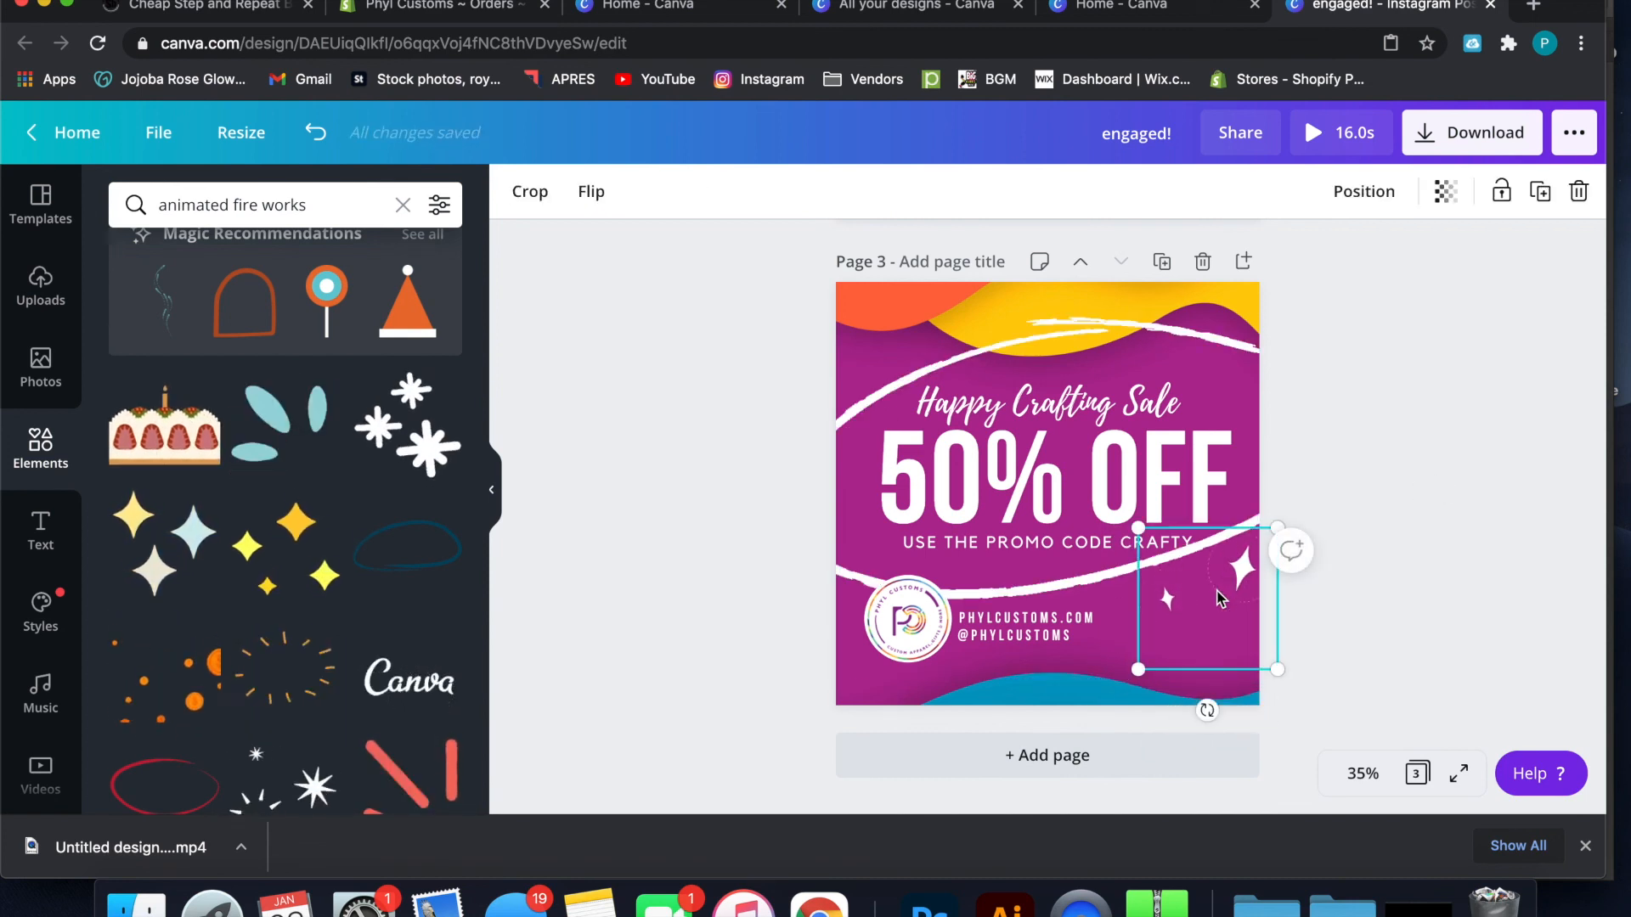
# Duplicate the white sparkle graphic twice and place the copies along the bottom edge of page 3
pyautogui.moveTo(1231, 571); pyautogui.dragTo(1107, 697)
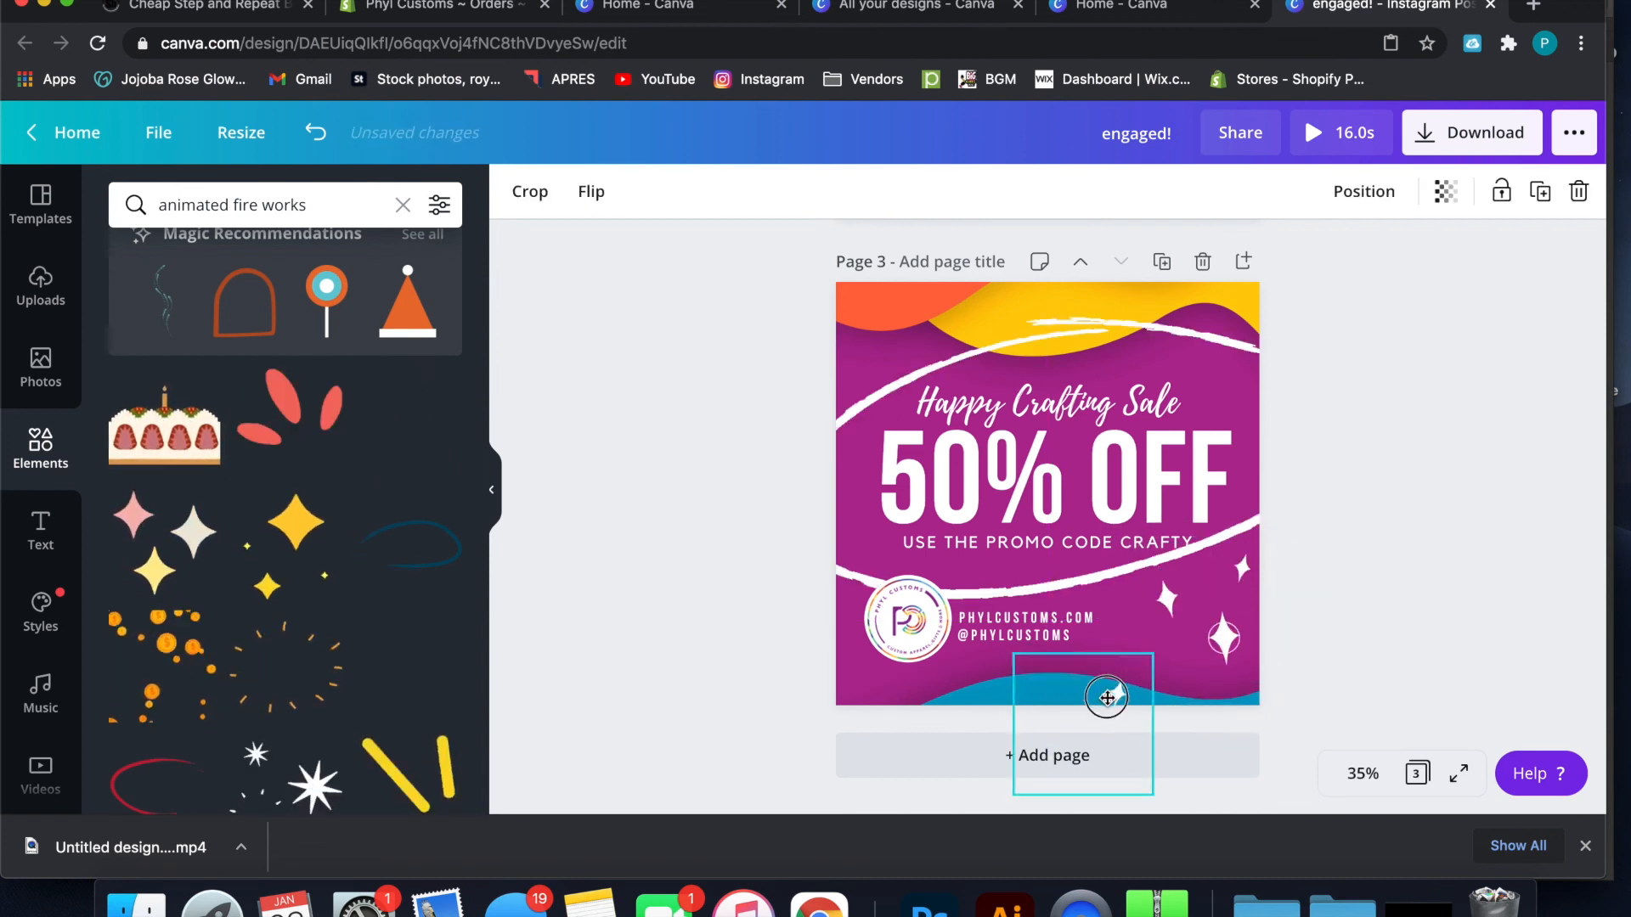
pyautogui.click(1381, 513)
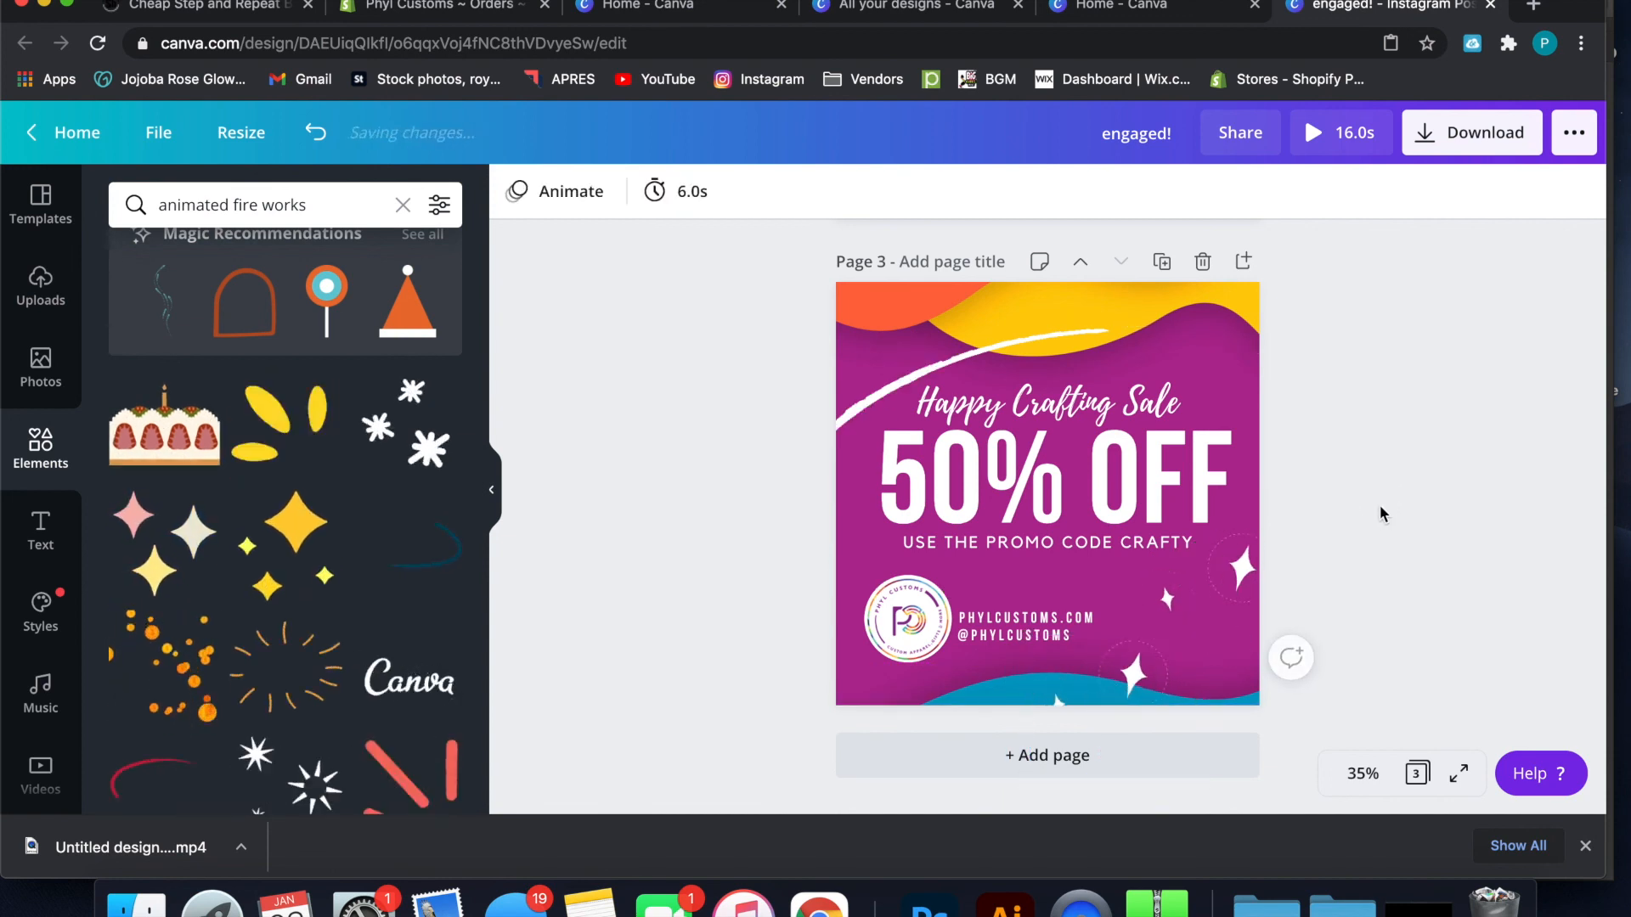
pyautogui.click(1131, 669)
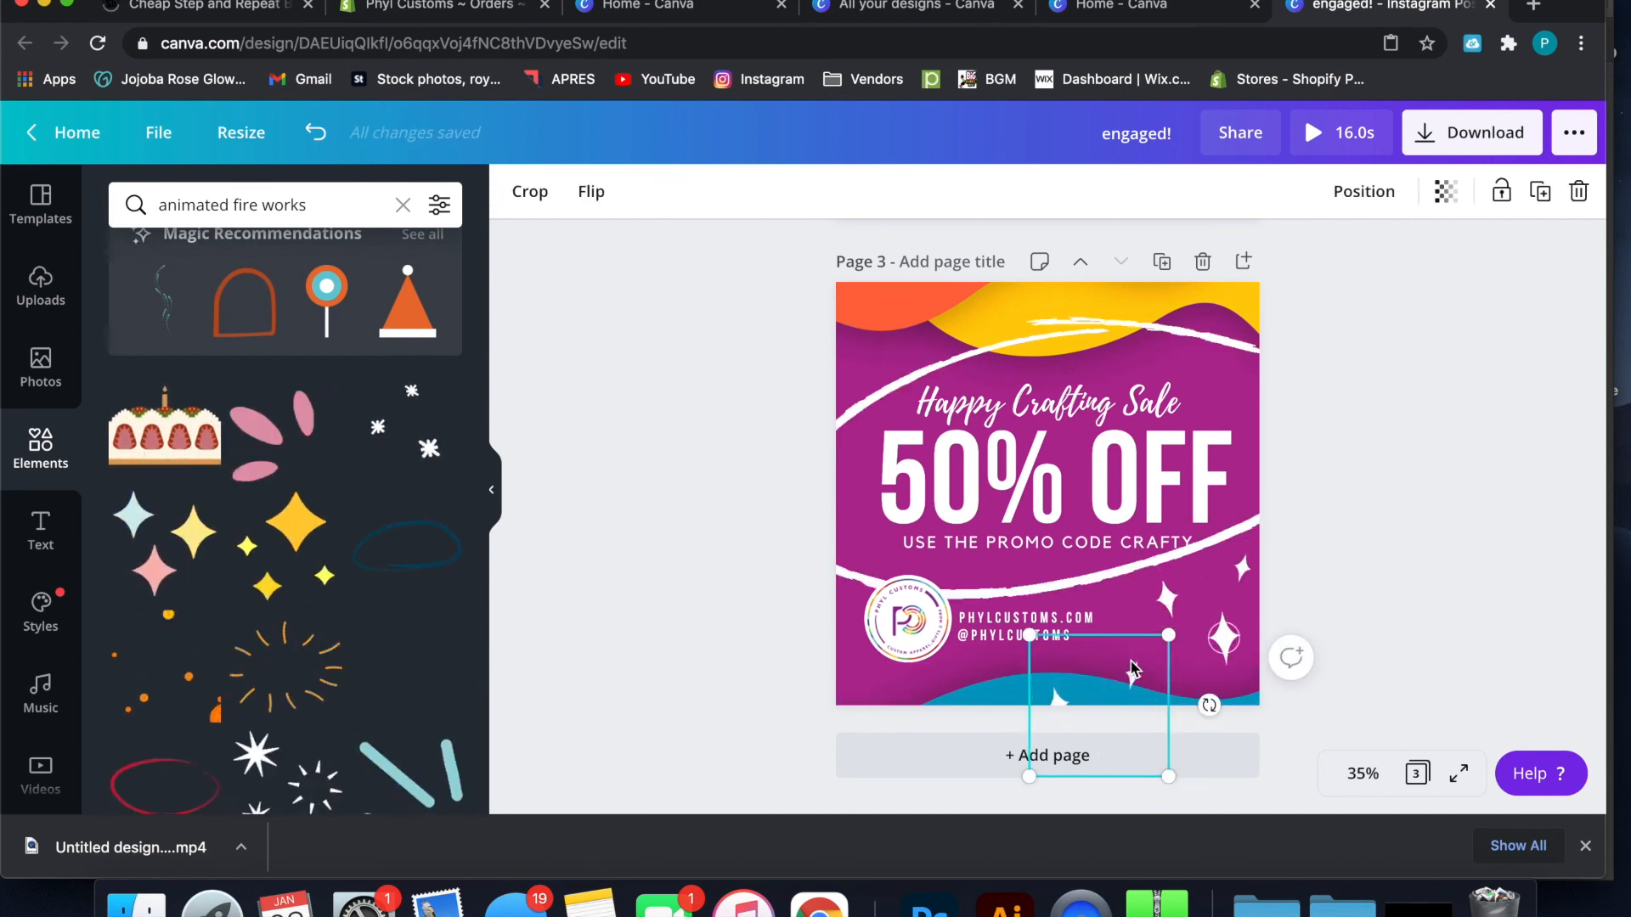
pyautogui.moveTo(1109, 677); pyautogui.dragTo(924, 688)
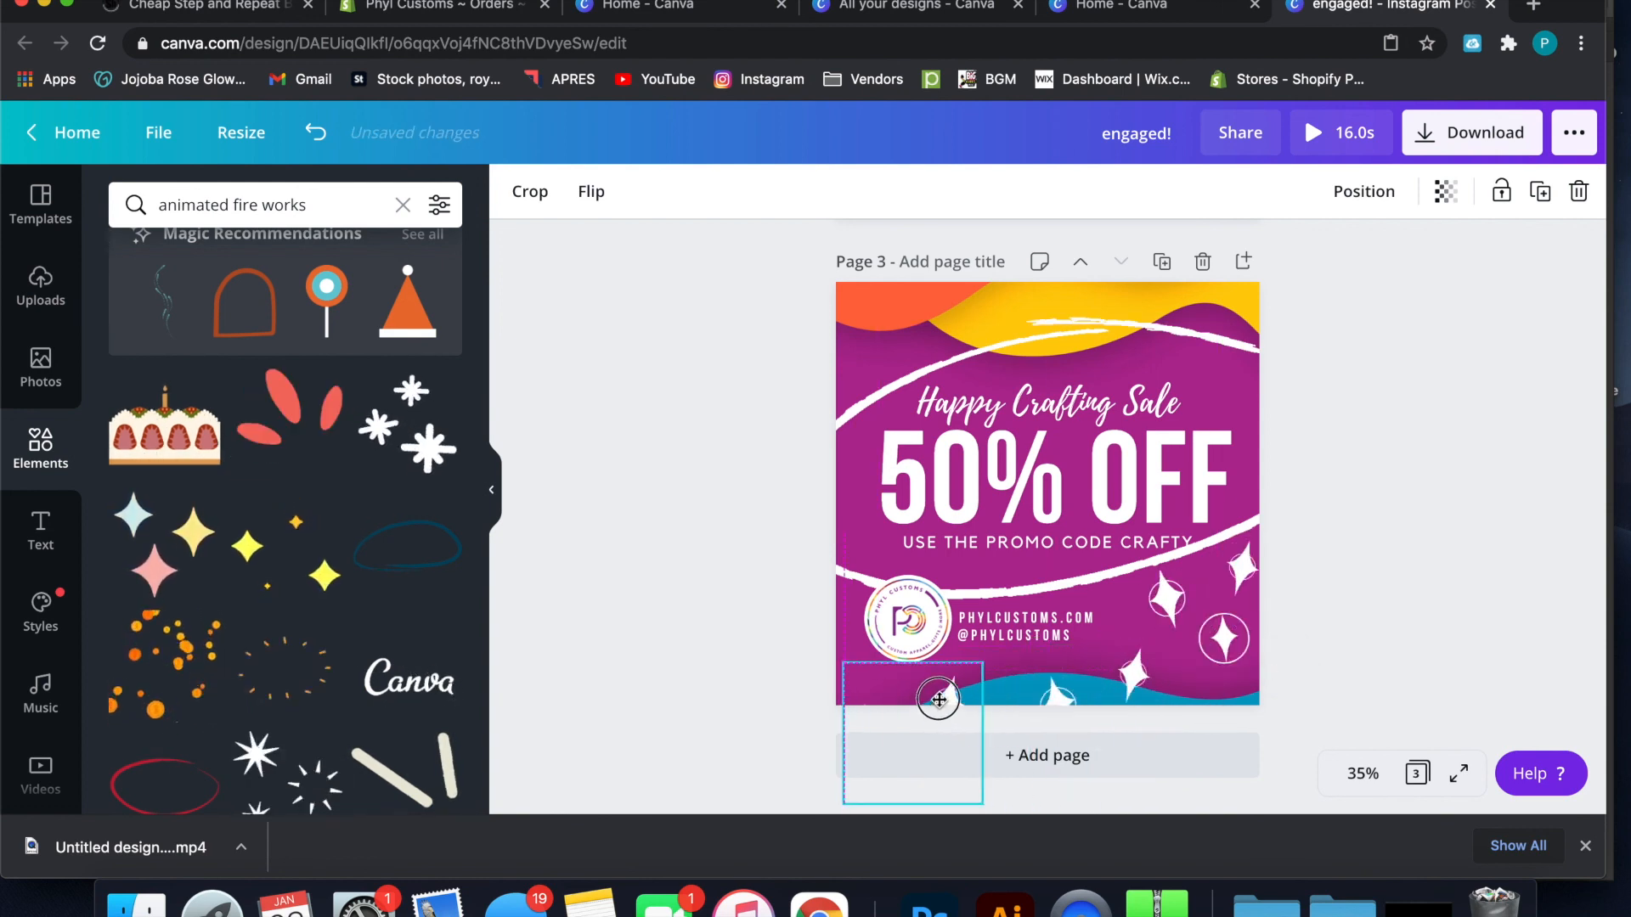
pyautogui.click(1363, 543)
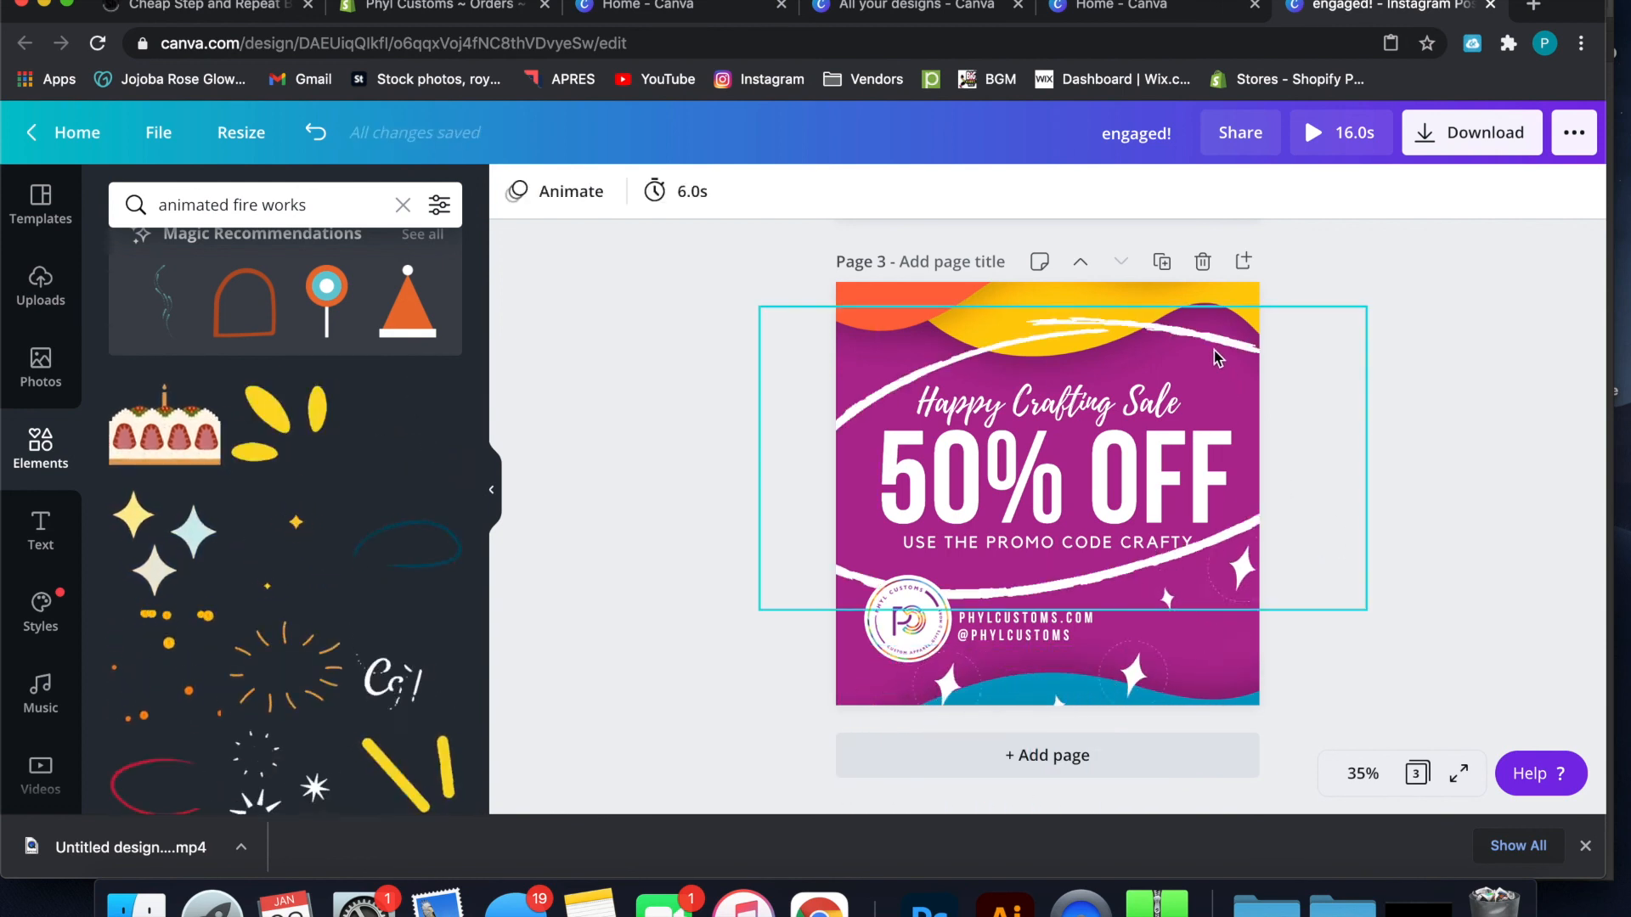
# Delete the animated white oval and regroup the sparkle graphics around the upper-right and lower-right corners of page 3
pyautogui.click(1218, 356)
pyautogui.press('Delete')
pyautogui.moveTo(1248, 586)
pyautogui.mouseDown()
pyautogui.moveTo(1277, 320)
pyautogui.moveTo(1159, 705)
pyautogui.moveTo(1130, 671)
pyautogui.moveTo(1236, 579)
pyautogui.mouseUp()
pyautogui.moveTo(1134, 687); pyautogui.dragTo(1223, 595)
pyautogui.click(963, 692)
pyautogui.moveTo(964, 692); pyautogui.dragTo(1219, 632)
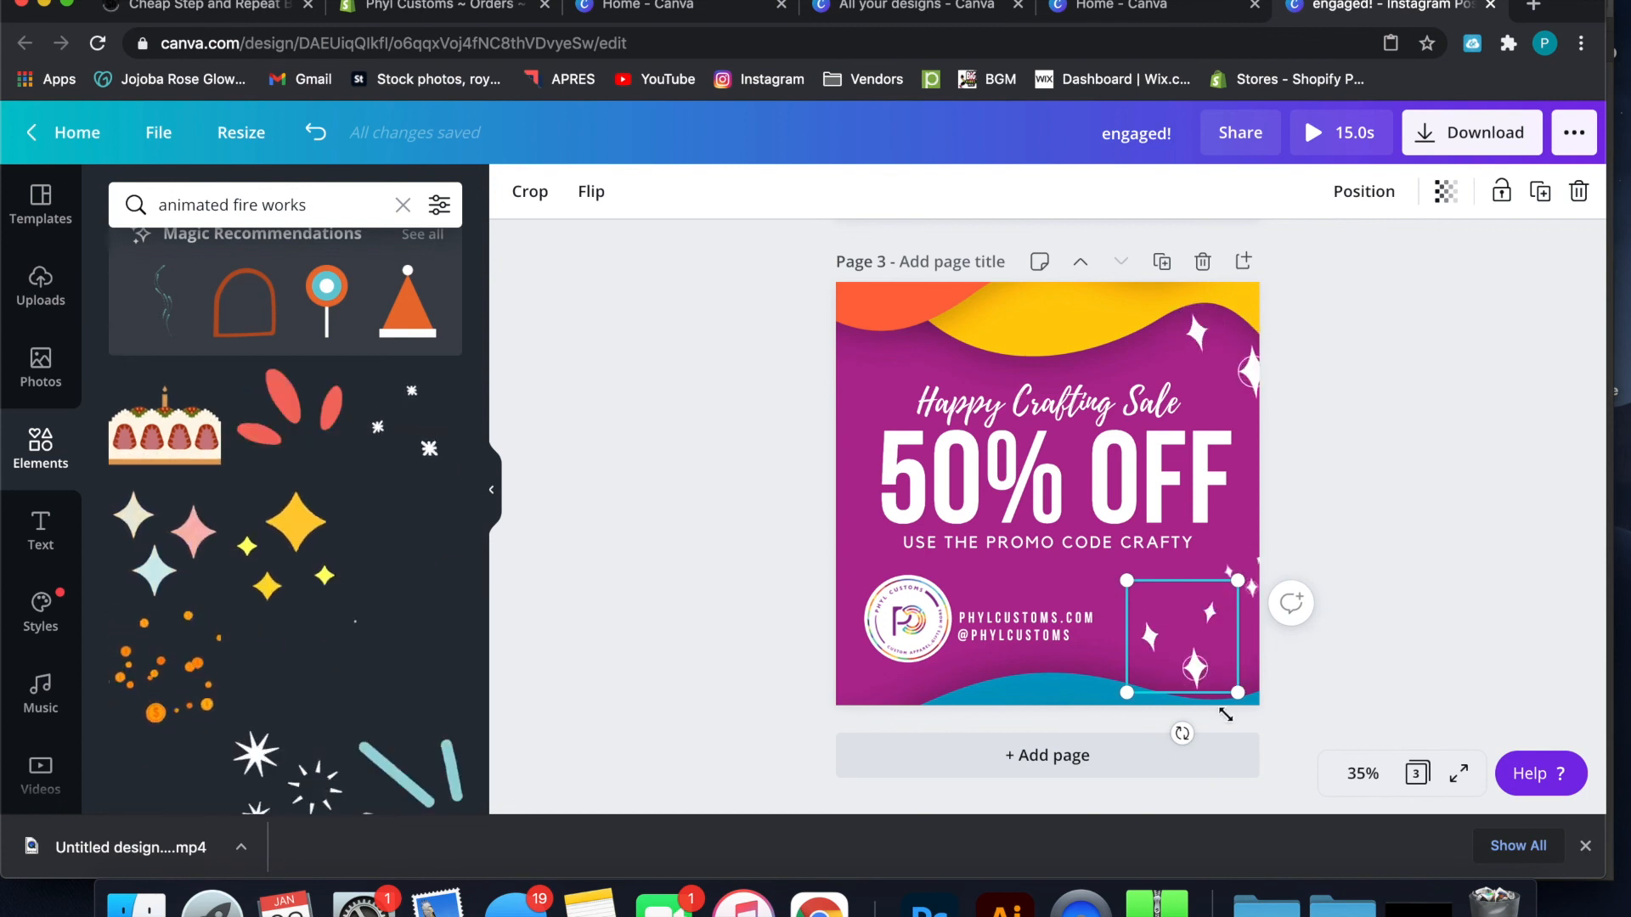
# Rotate the sparkle graphic in the lower-right area of page 3 to vary its angle, and preview the animated design
pyautogui.moveTo(1183, 733); pyautogui.dragTo(1103, 582)
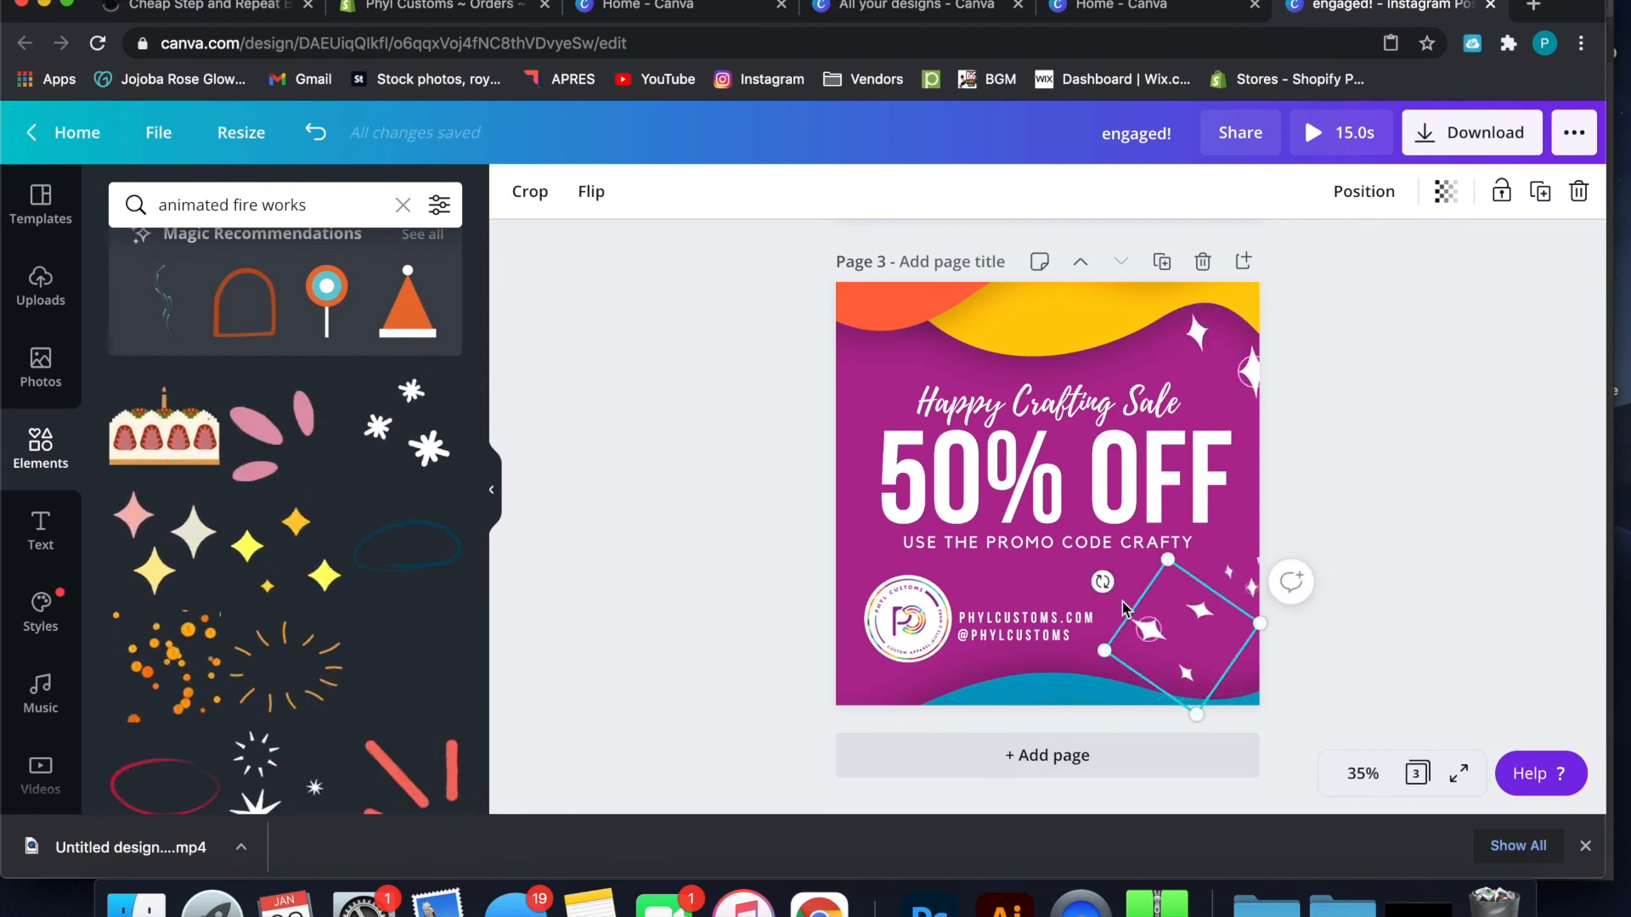
pyautogui.click(1330, 380)
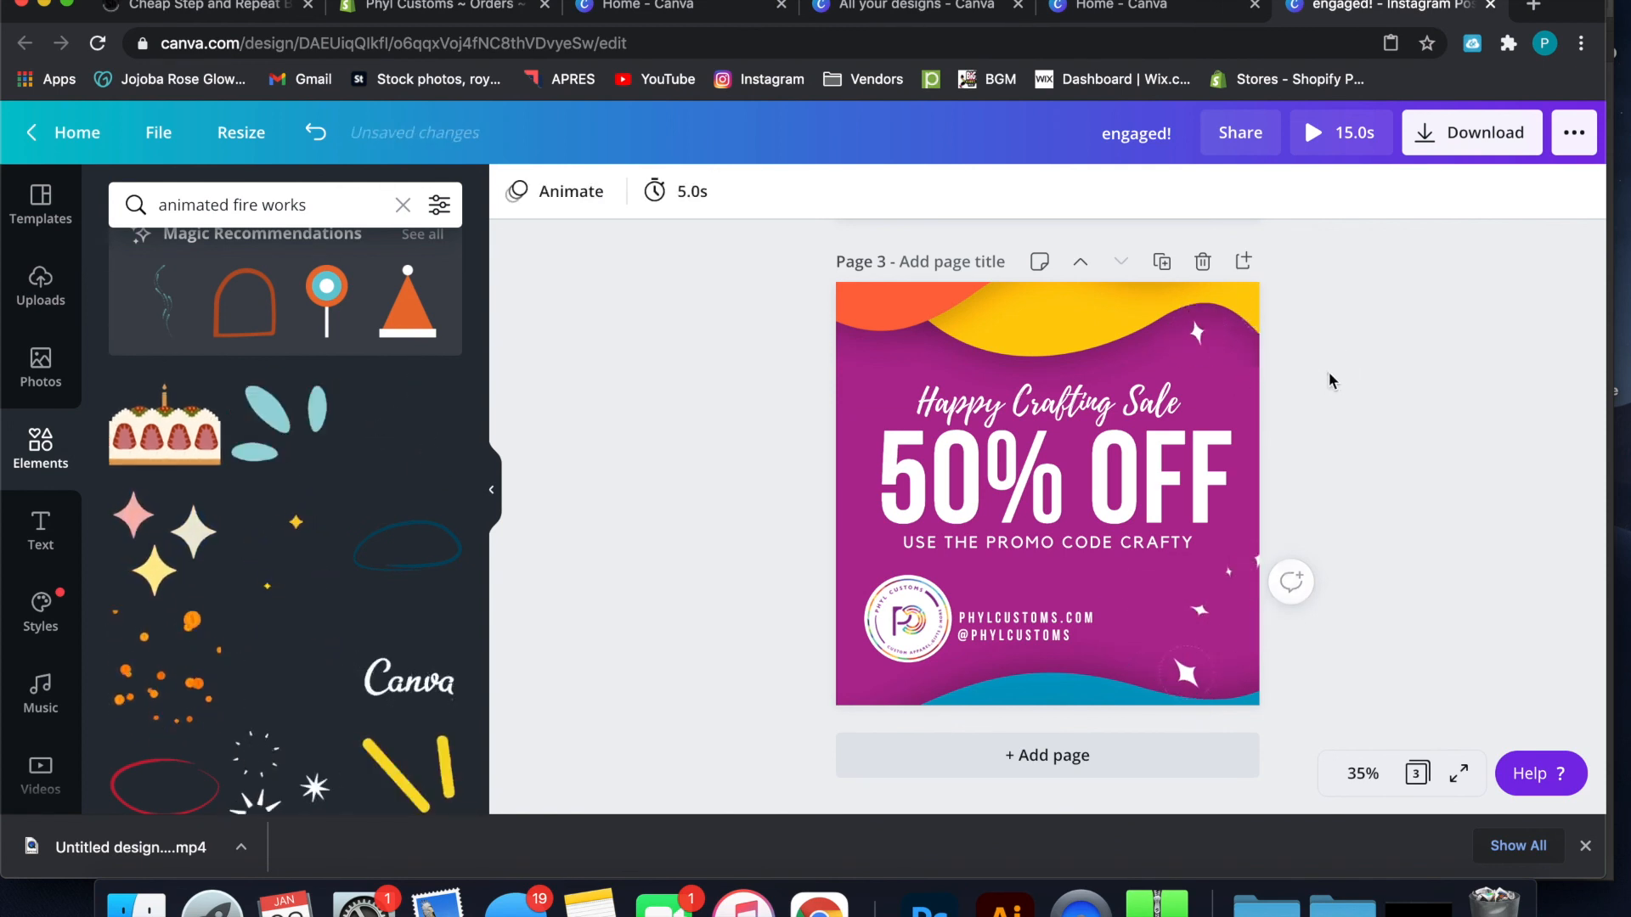
pyautogui.click(1151, 624)
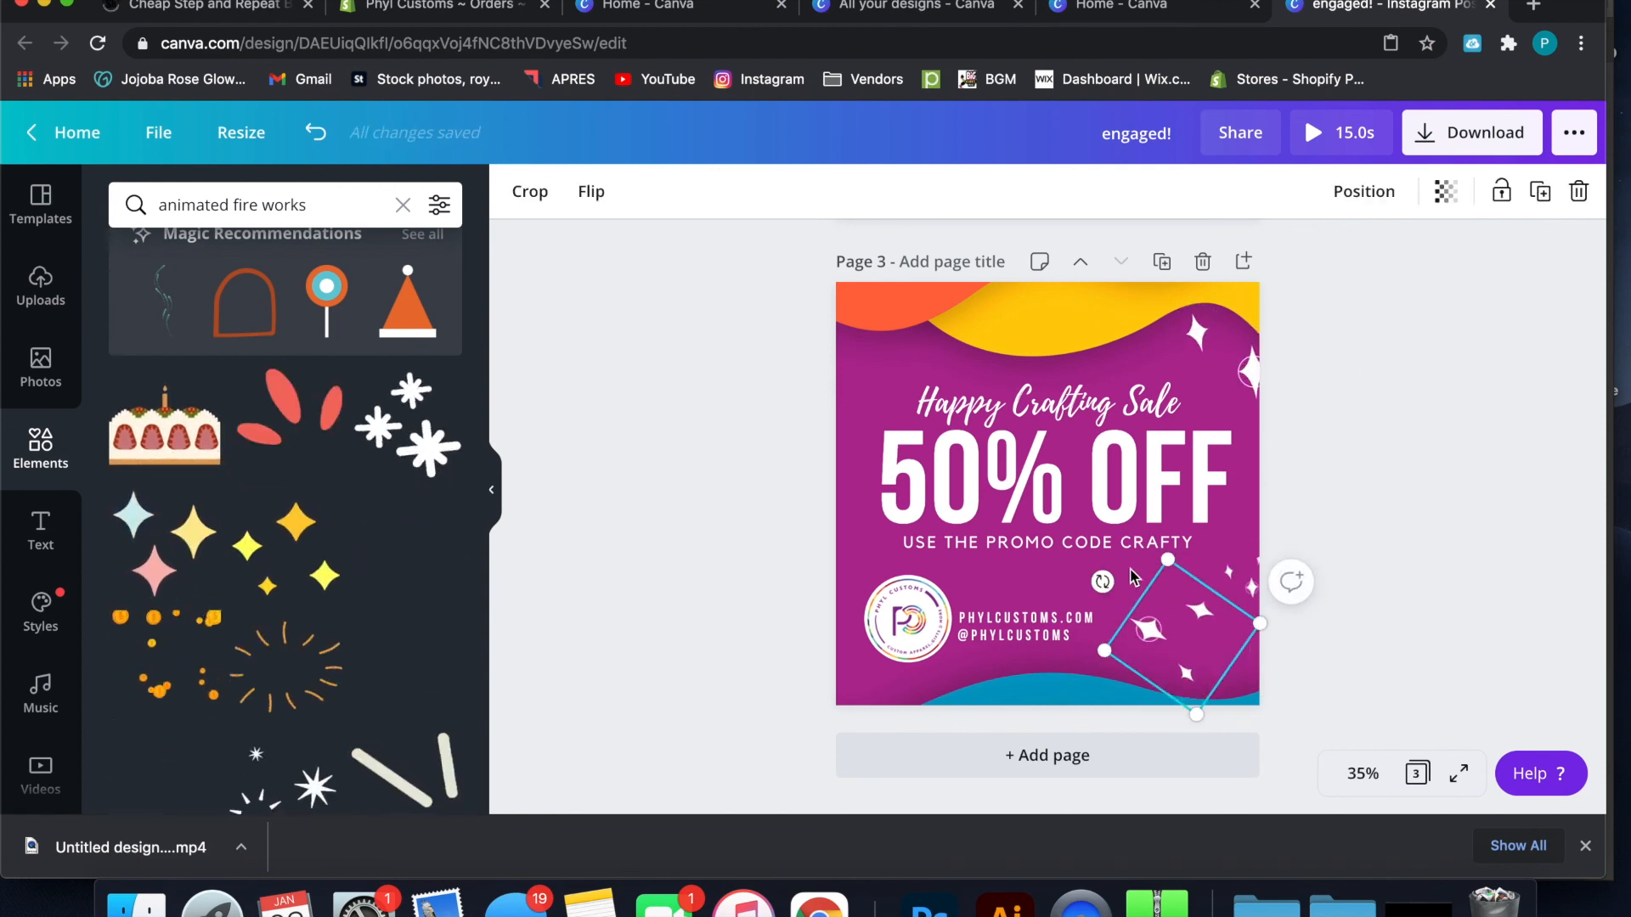
pyautogui.moveTo(1103, 582); pyautogui.dragTo(1247, 705)
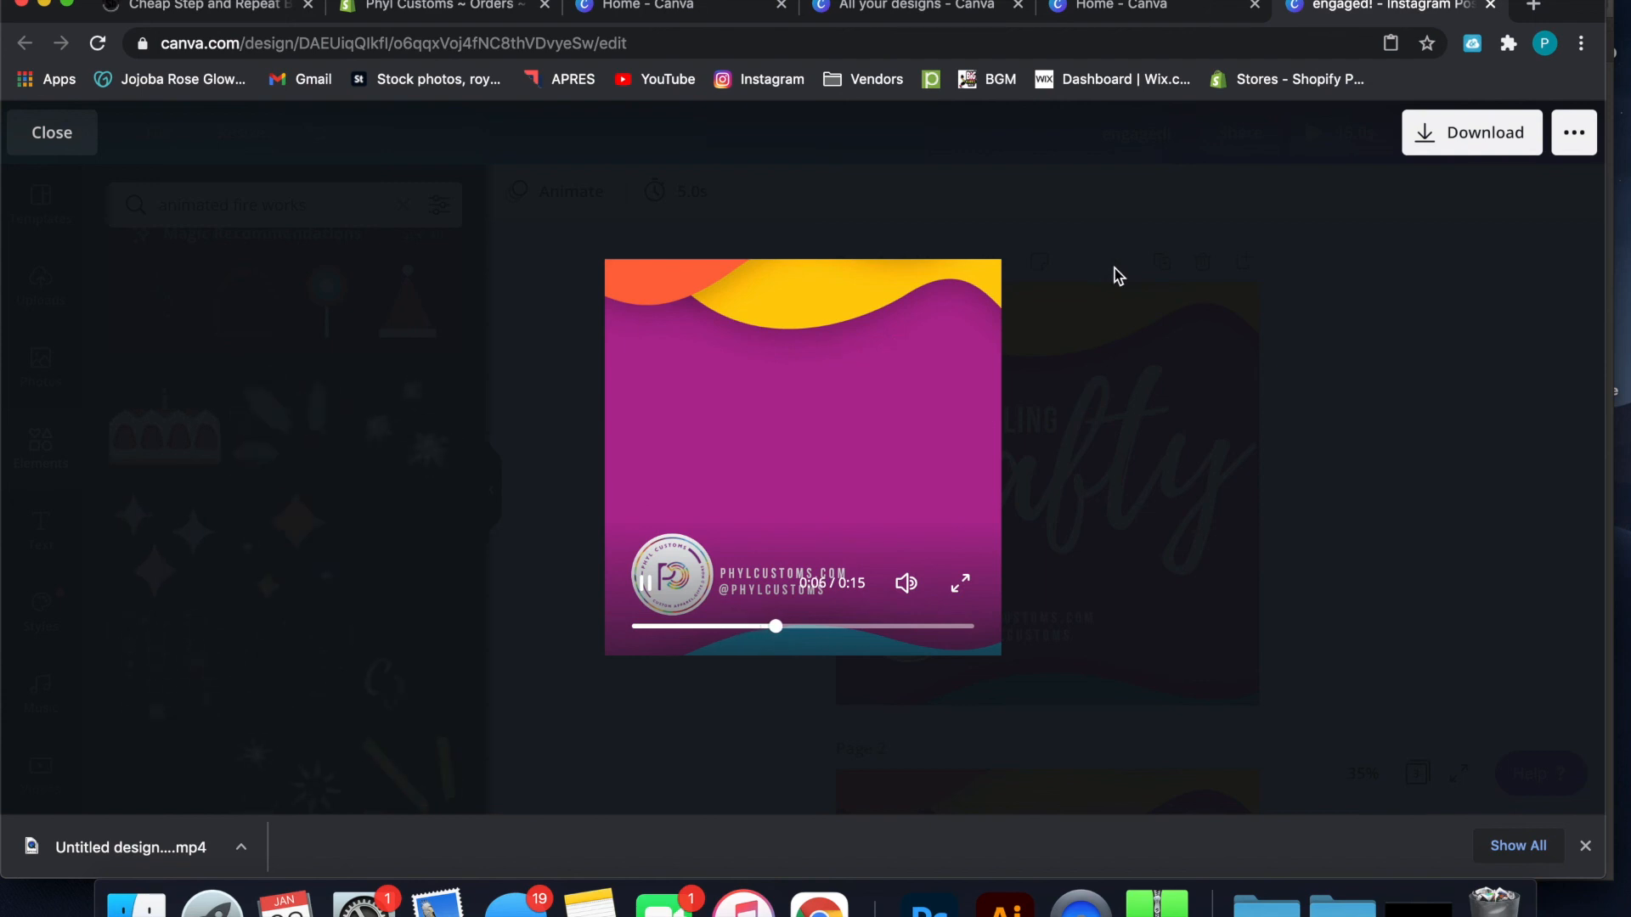
pyautogui.click(1324, 304)
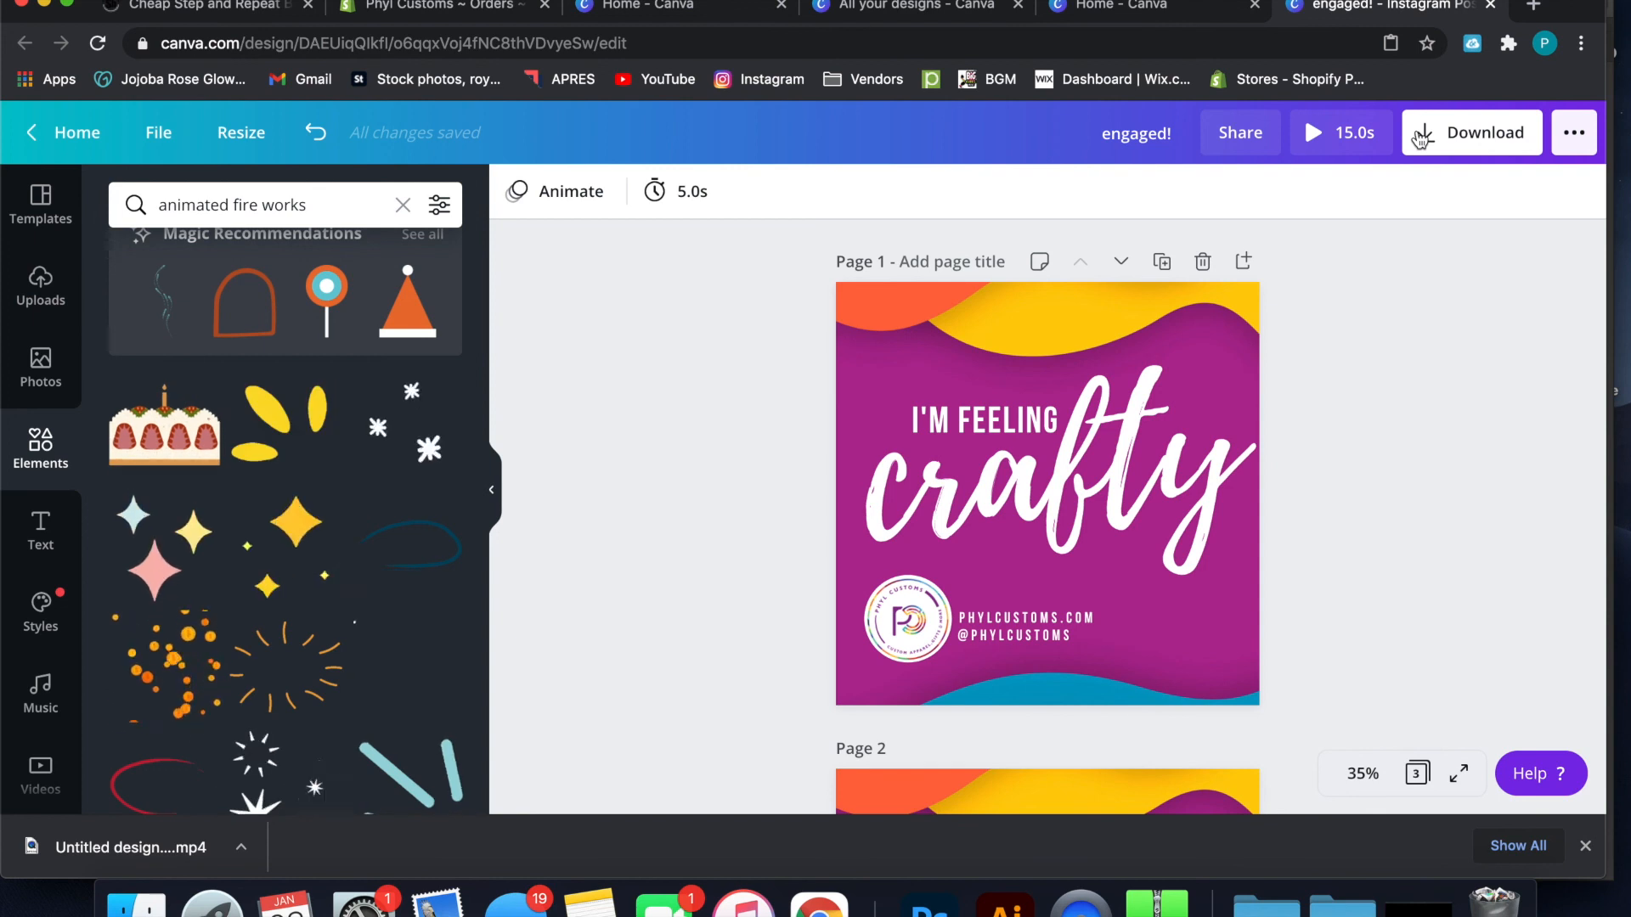
# Review the download file types, choose JPG, and set the quality to 100
pyautogui.click(1432, 144)
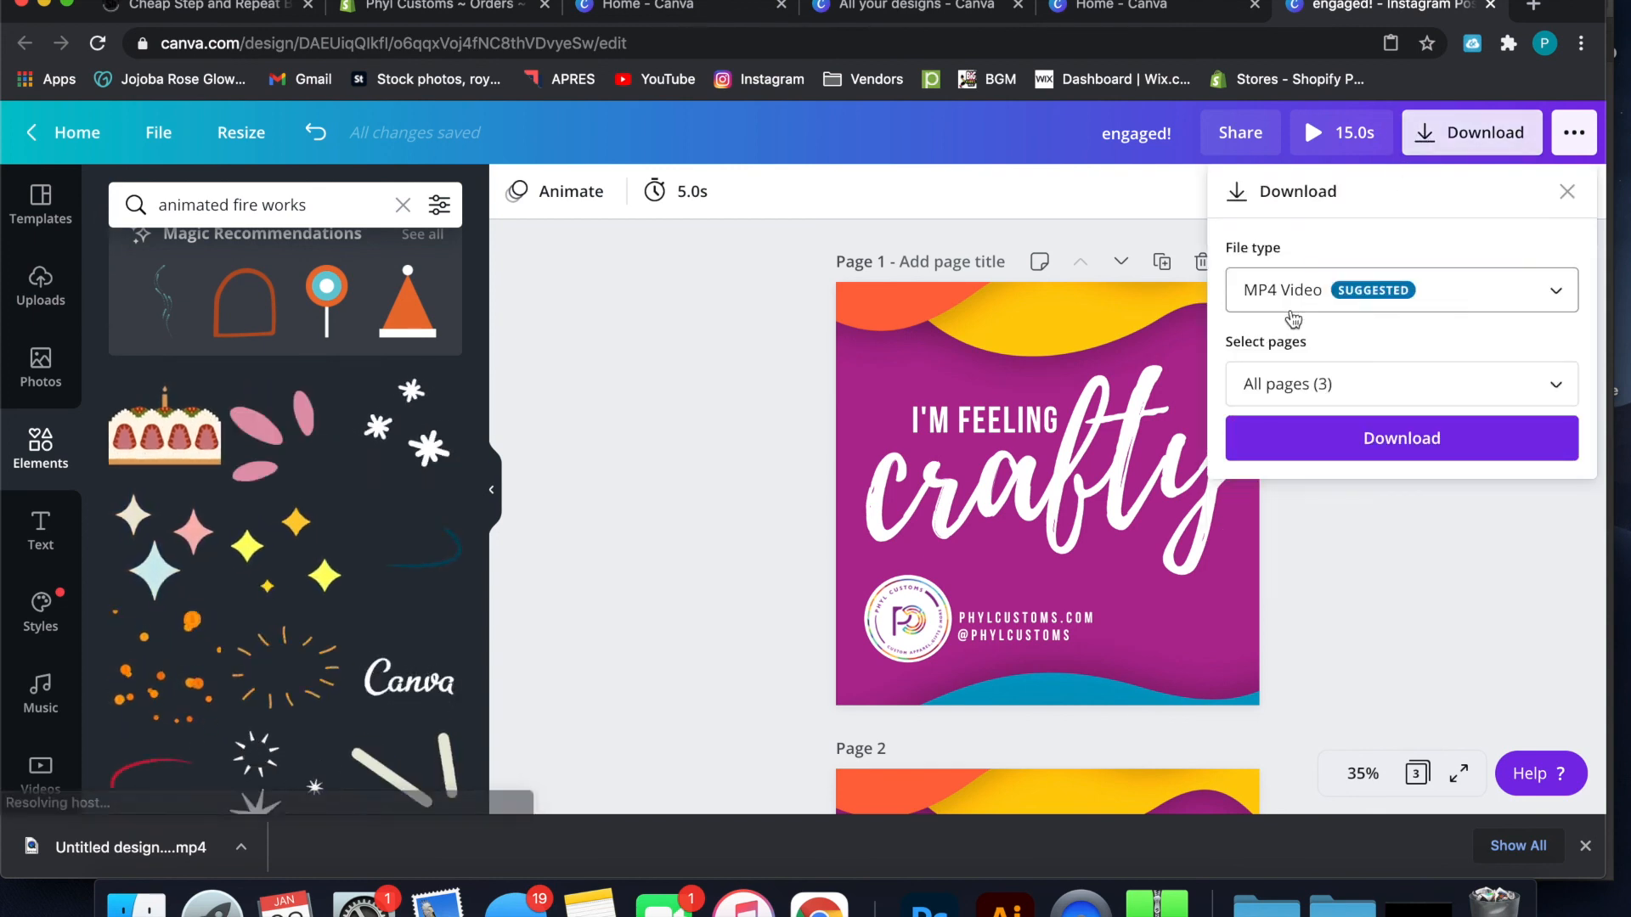
pyautogui.click(1298, 299)
pyautogui.scroll(1, 1293, 320)
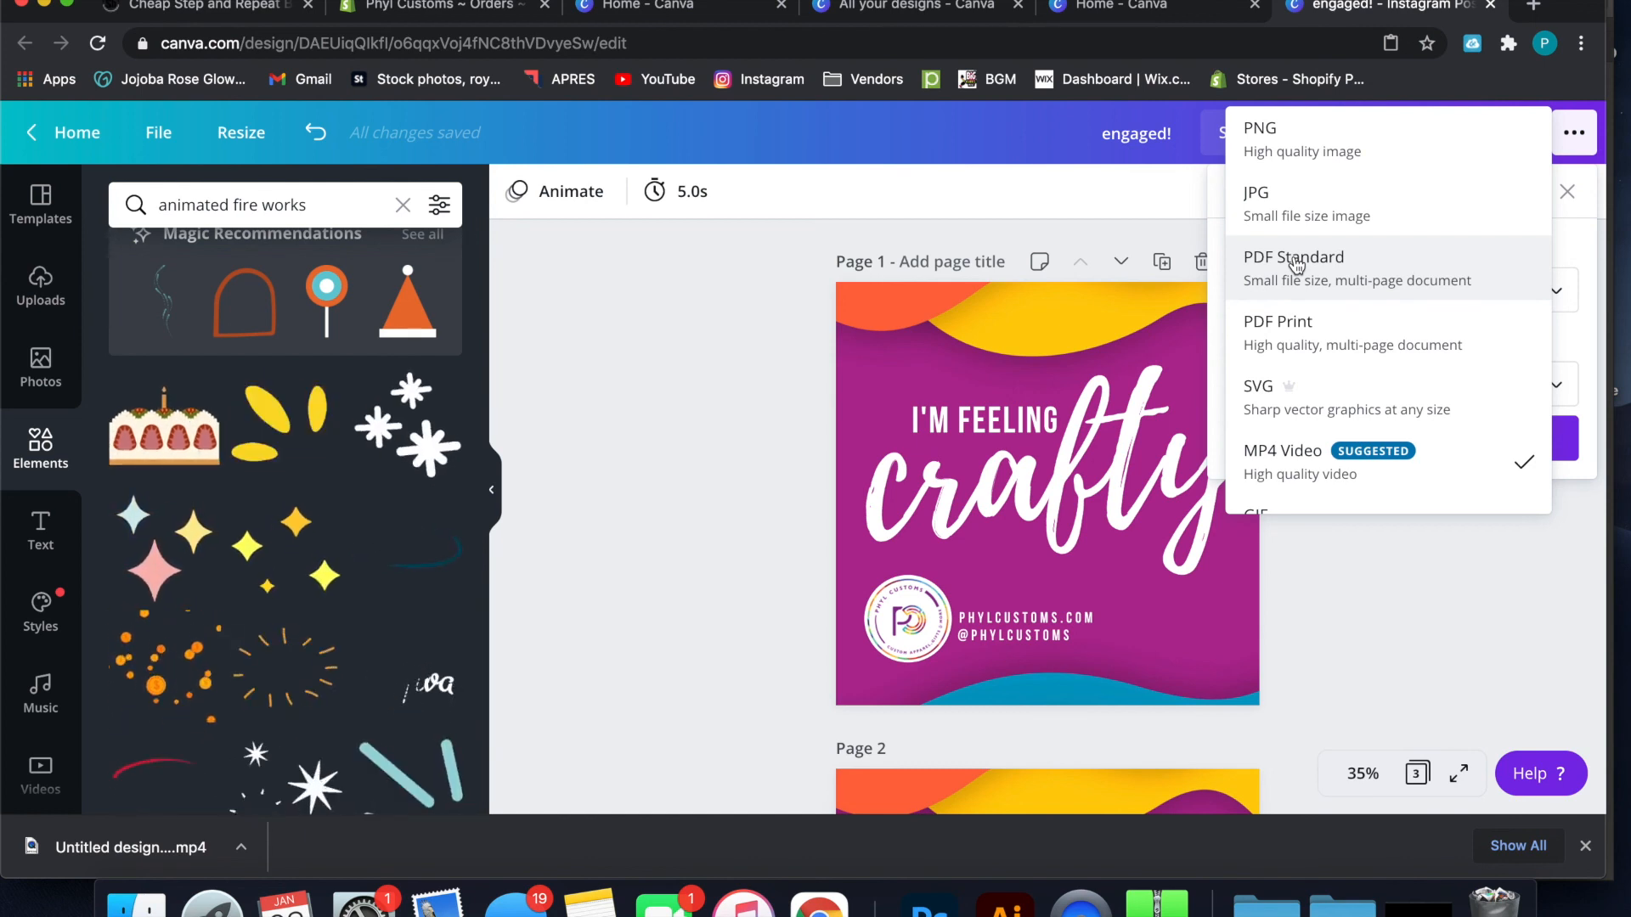
pyautogui.scroll(-1, 1288, 411)
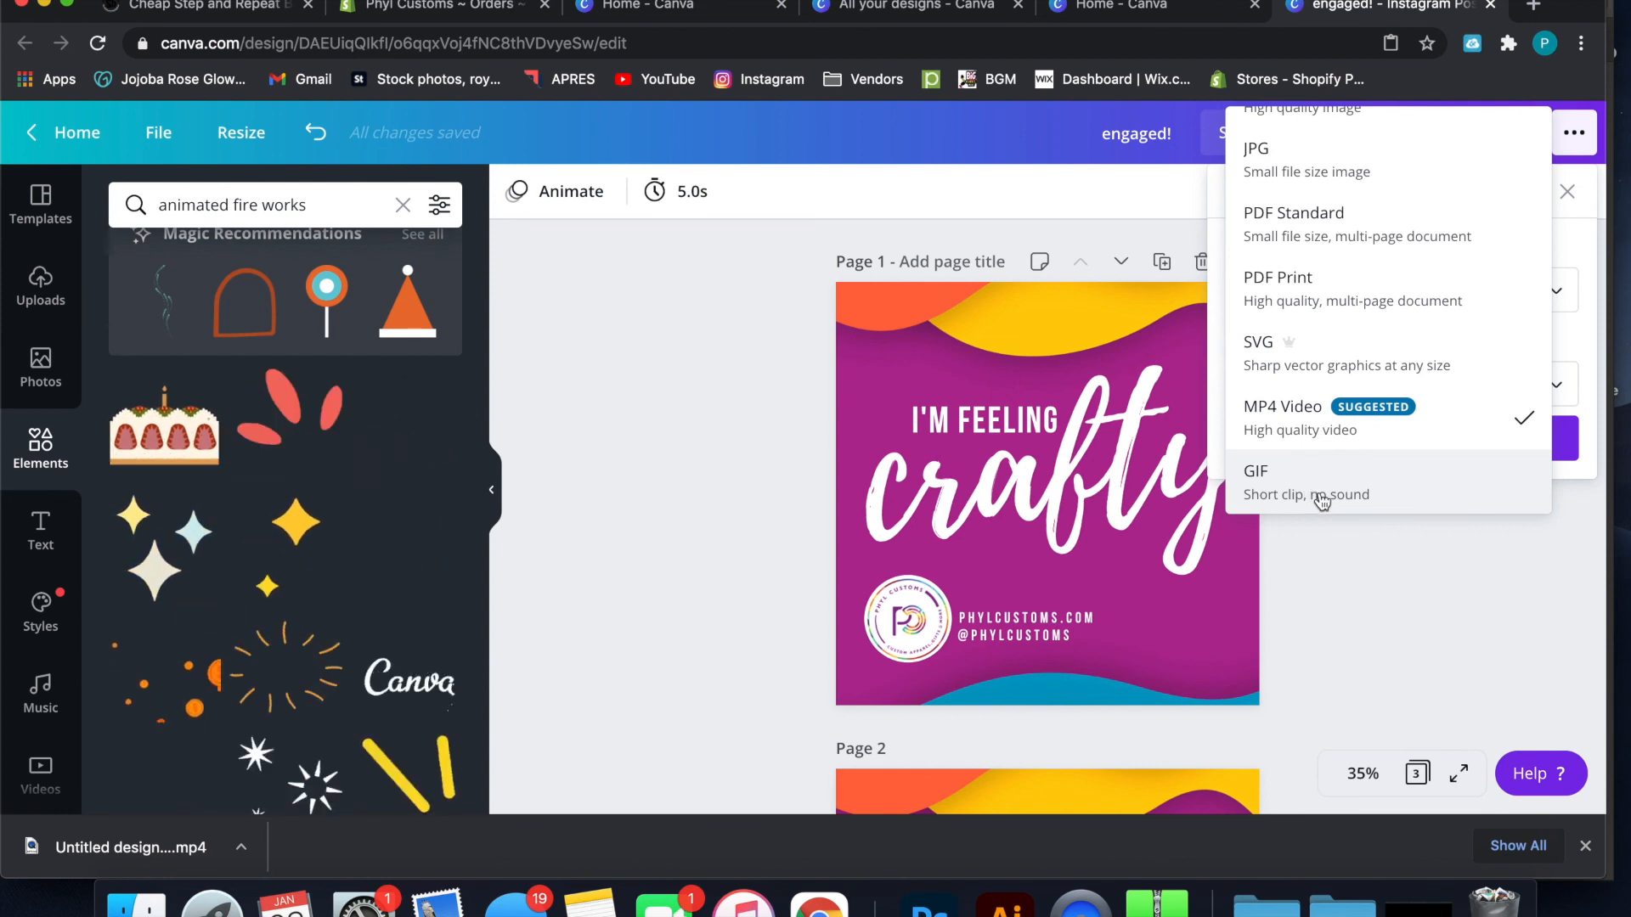
pyautogui.scroll(1, 1321, 502)
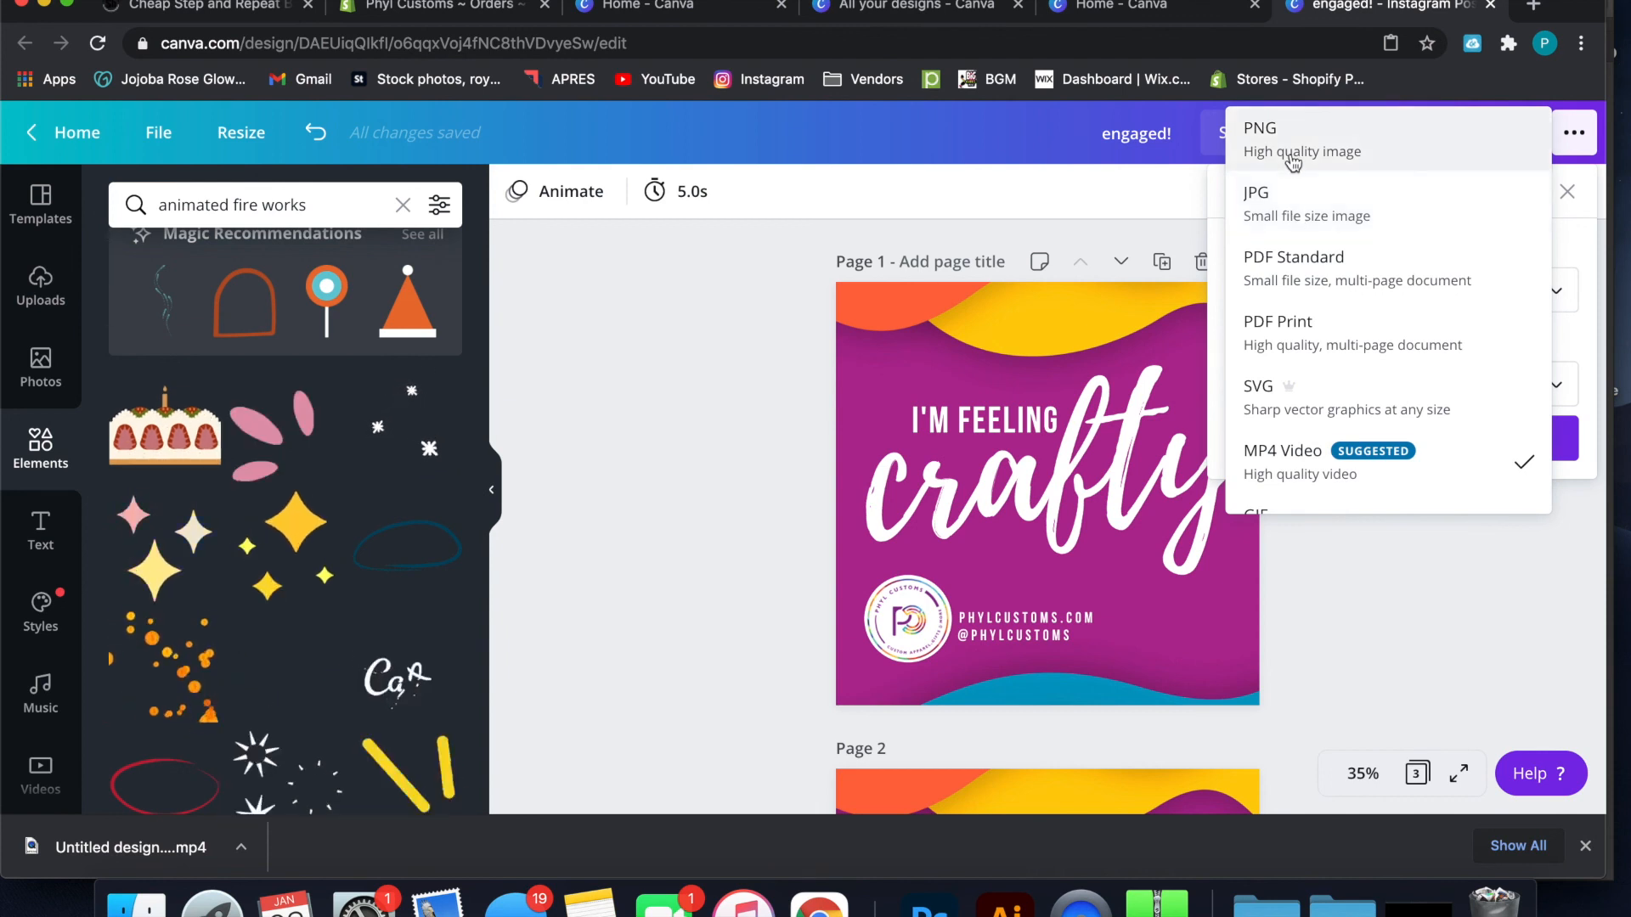
pyautogui.click(1293, 192)
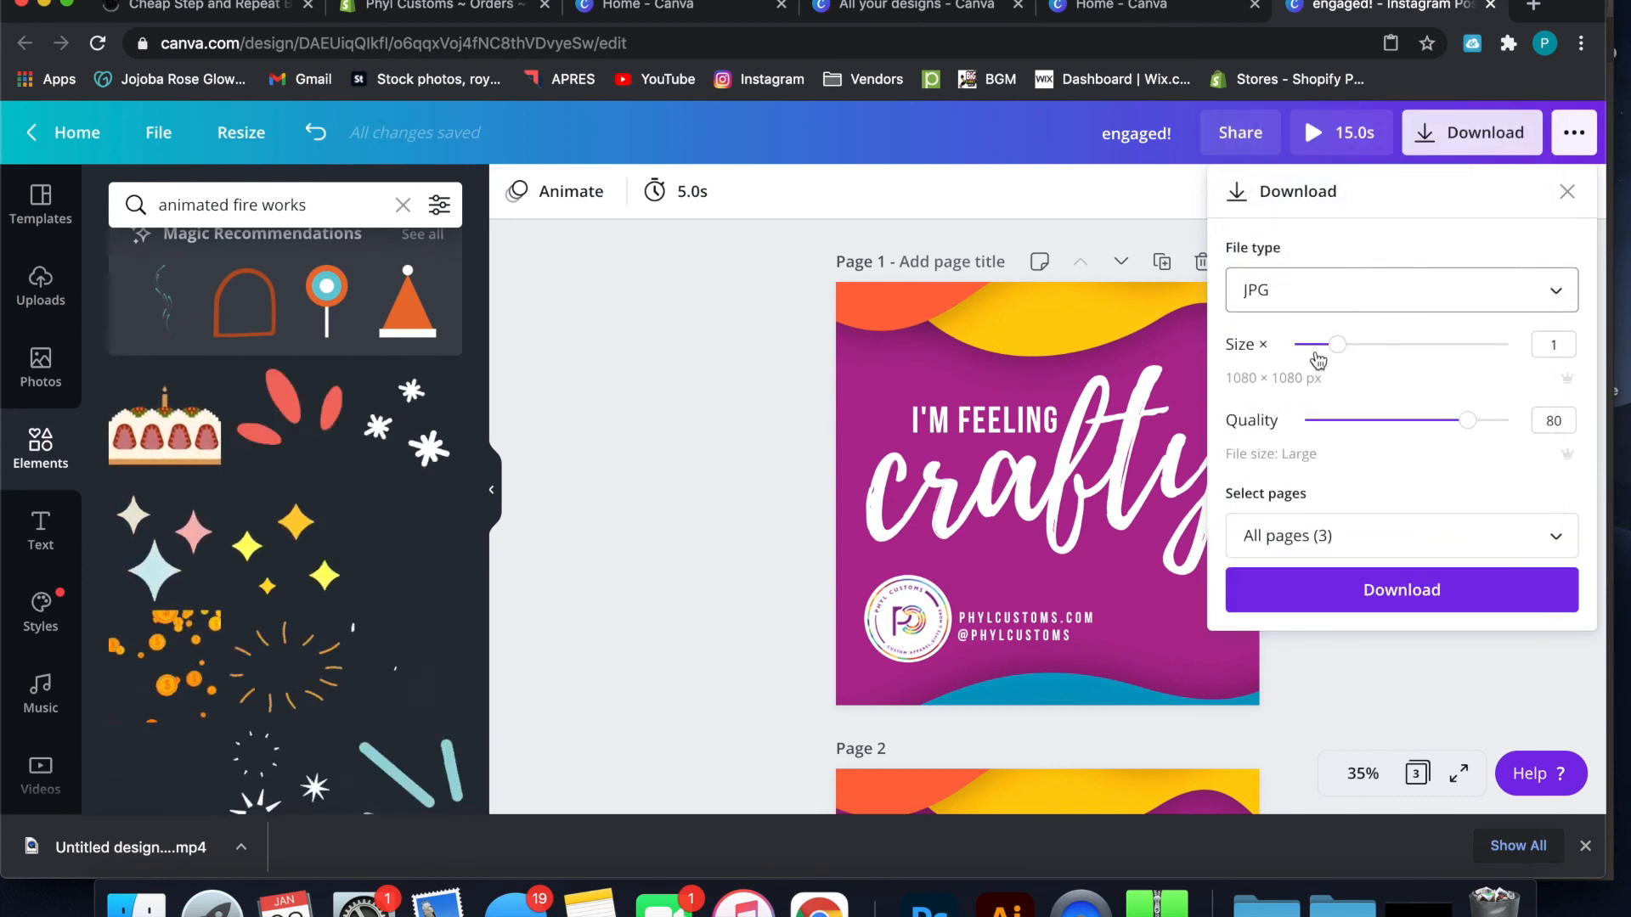
pyautogui.moveTo(1338, 348)
pyautogui.mouseDown()
pyautogui.moveTo(1470, 353)
pyautogui.moveTo(1349, 353)
pyautogui.mouseUp()
pyautogui.moveTo(1465, 427); pyautogui.dragTo(1554, 416)
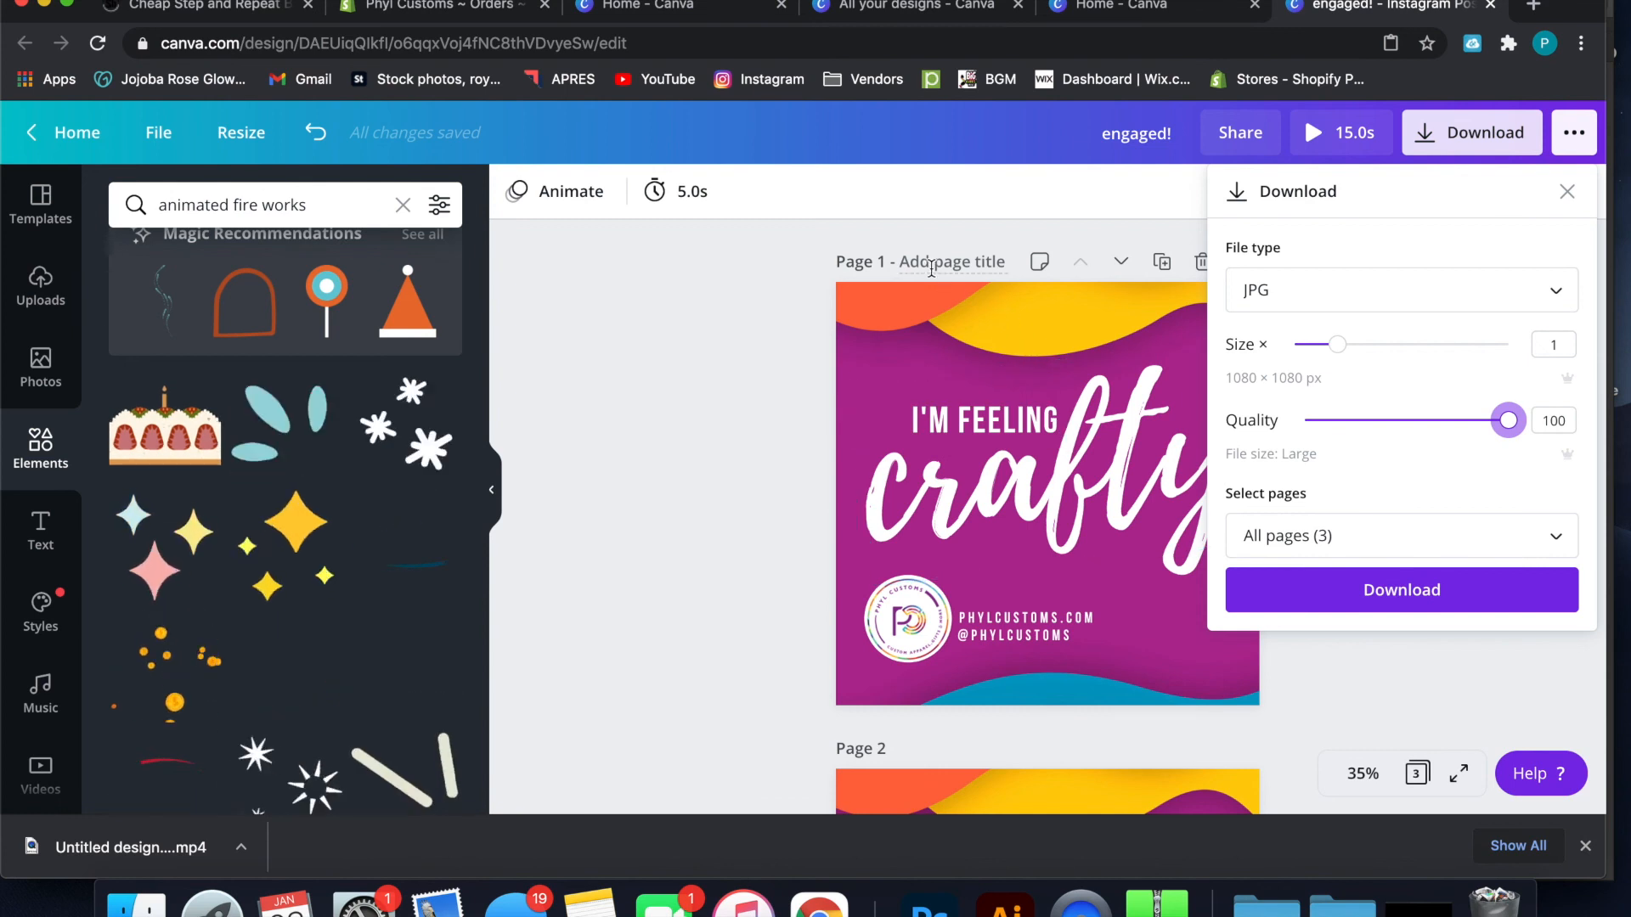
# Limit the download to page 1 only and download the design
pyautogui.scroll(-3, 939, 613)
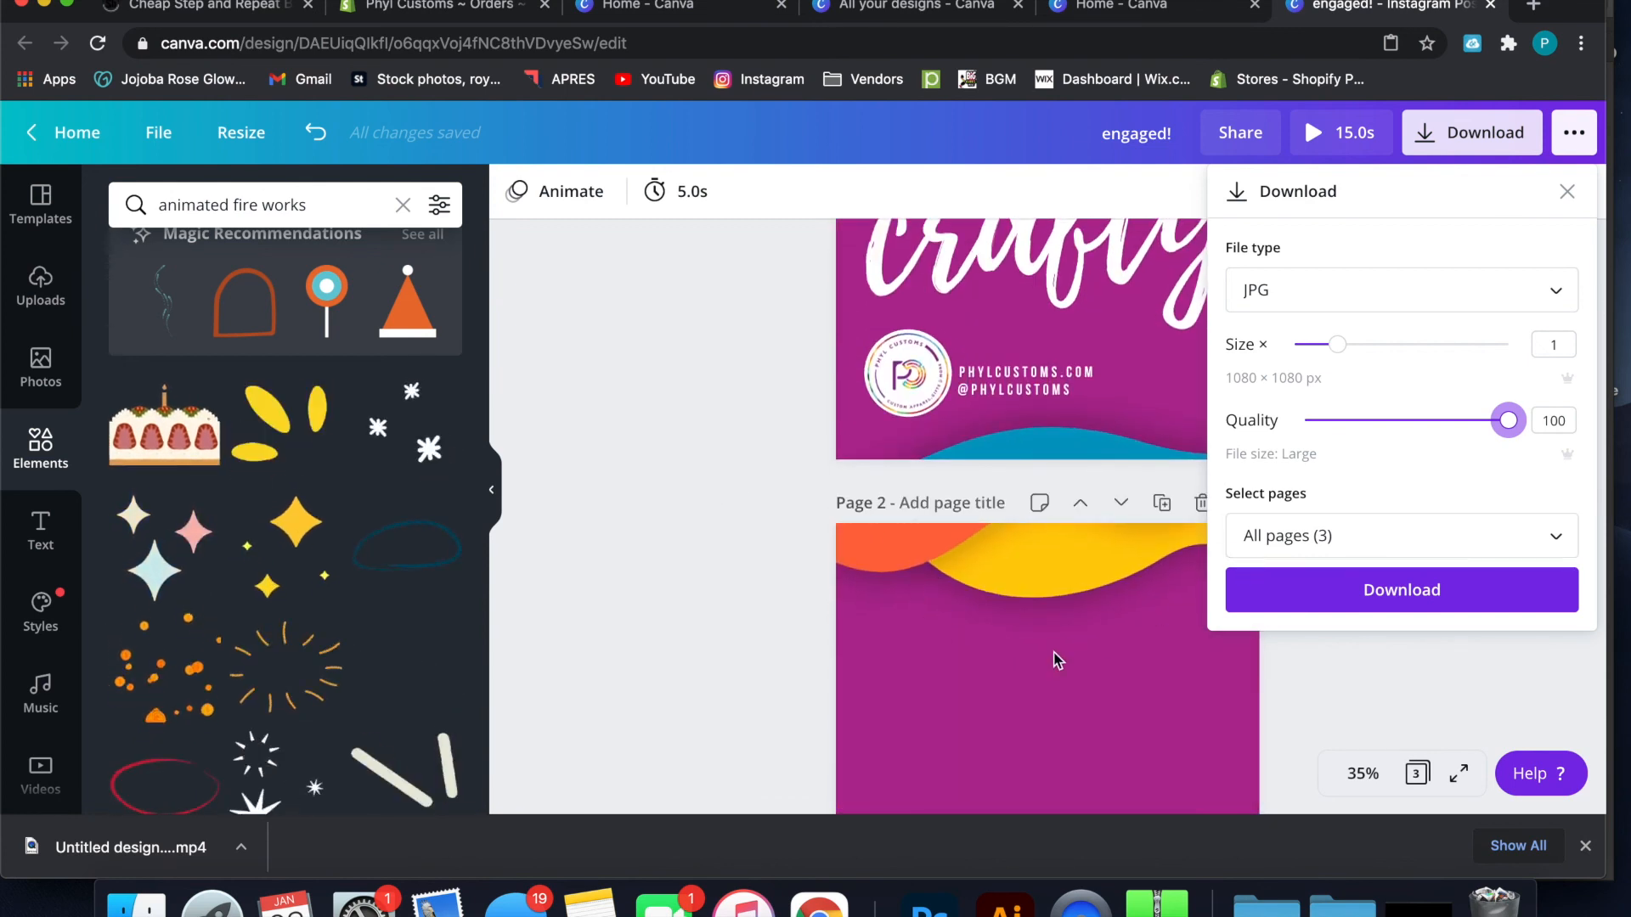
pyautogui.scroll(-4, 1053, 661)
pyautogui.scroll(-3, 1053, 660)
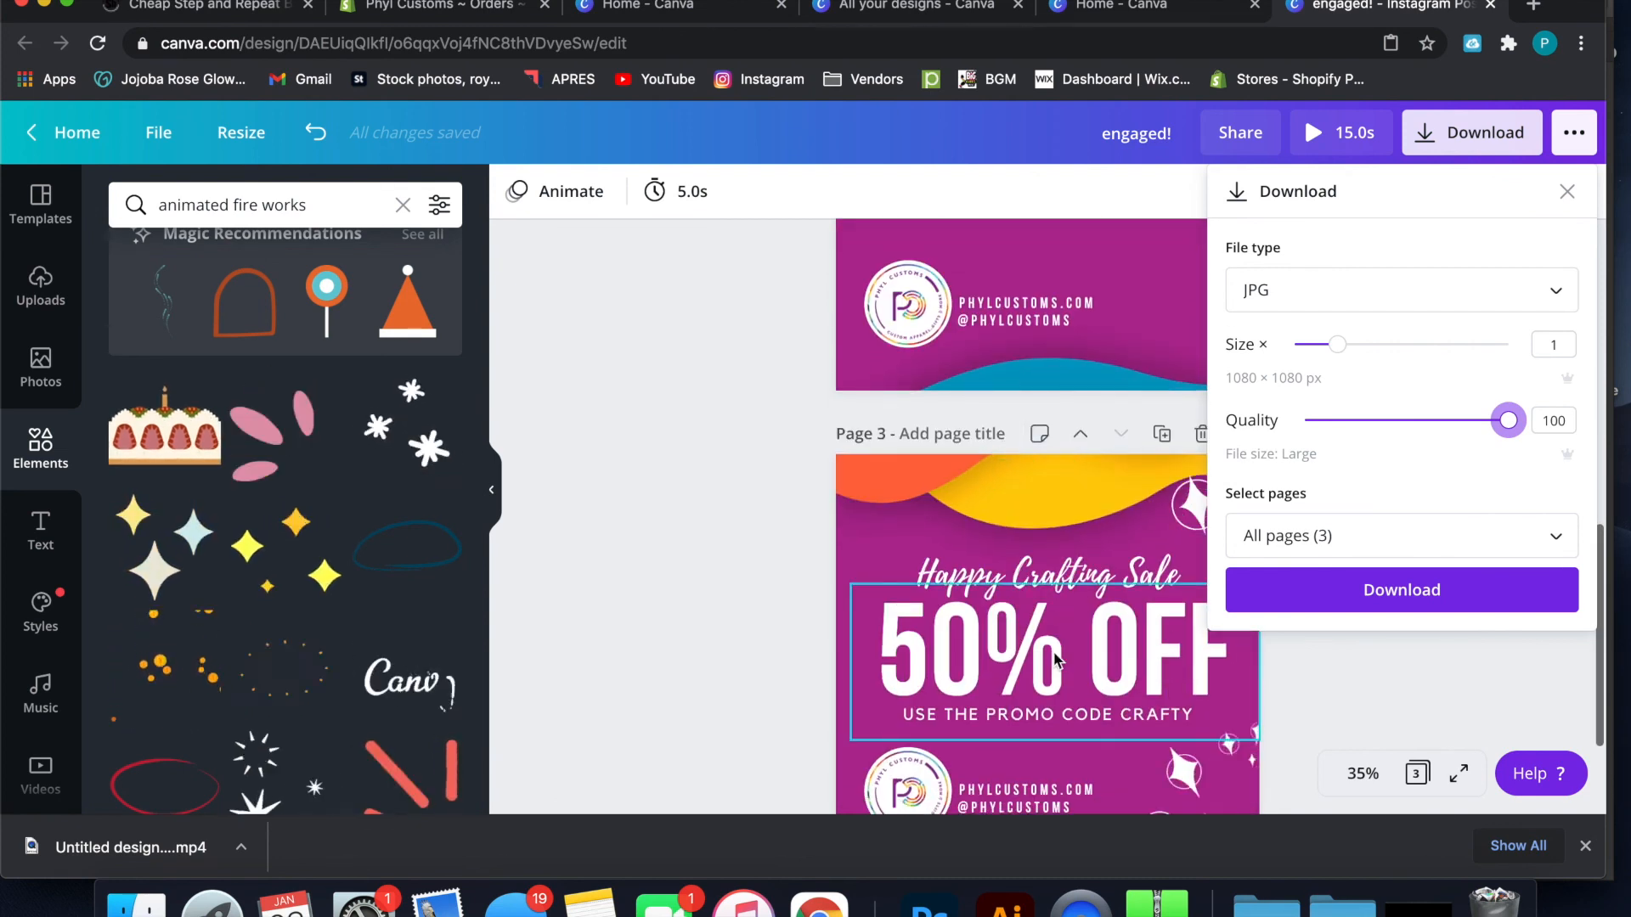
pyautogui.click(1278, 536)
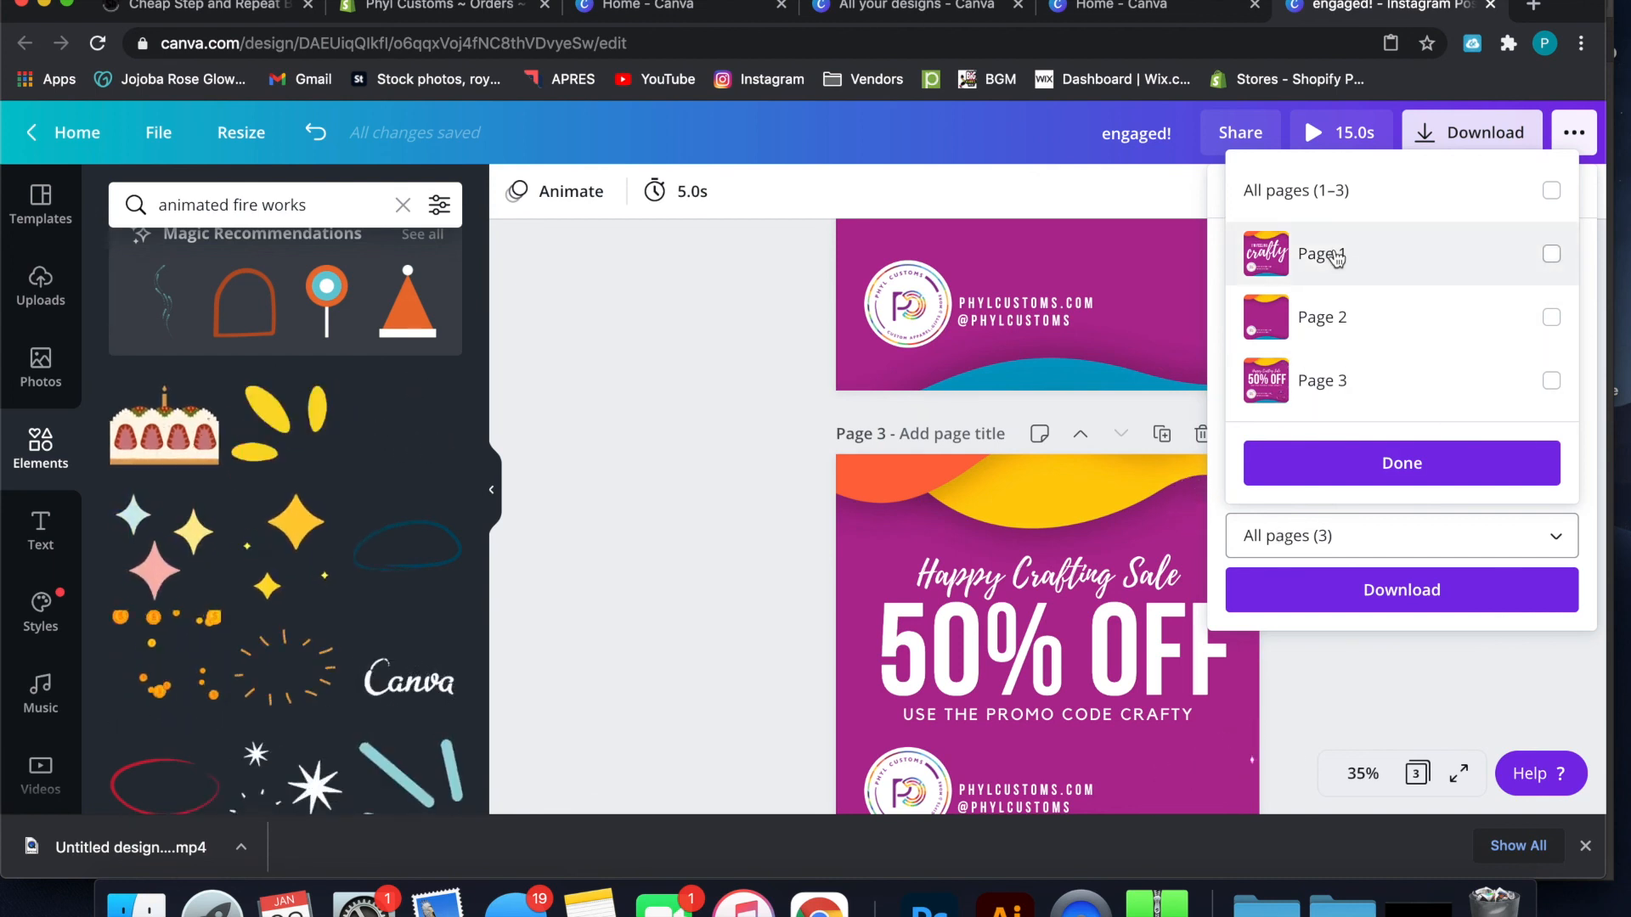
pyautogui.click(1551, 257)
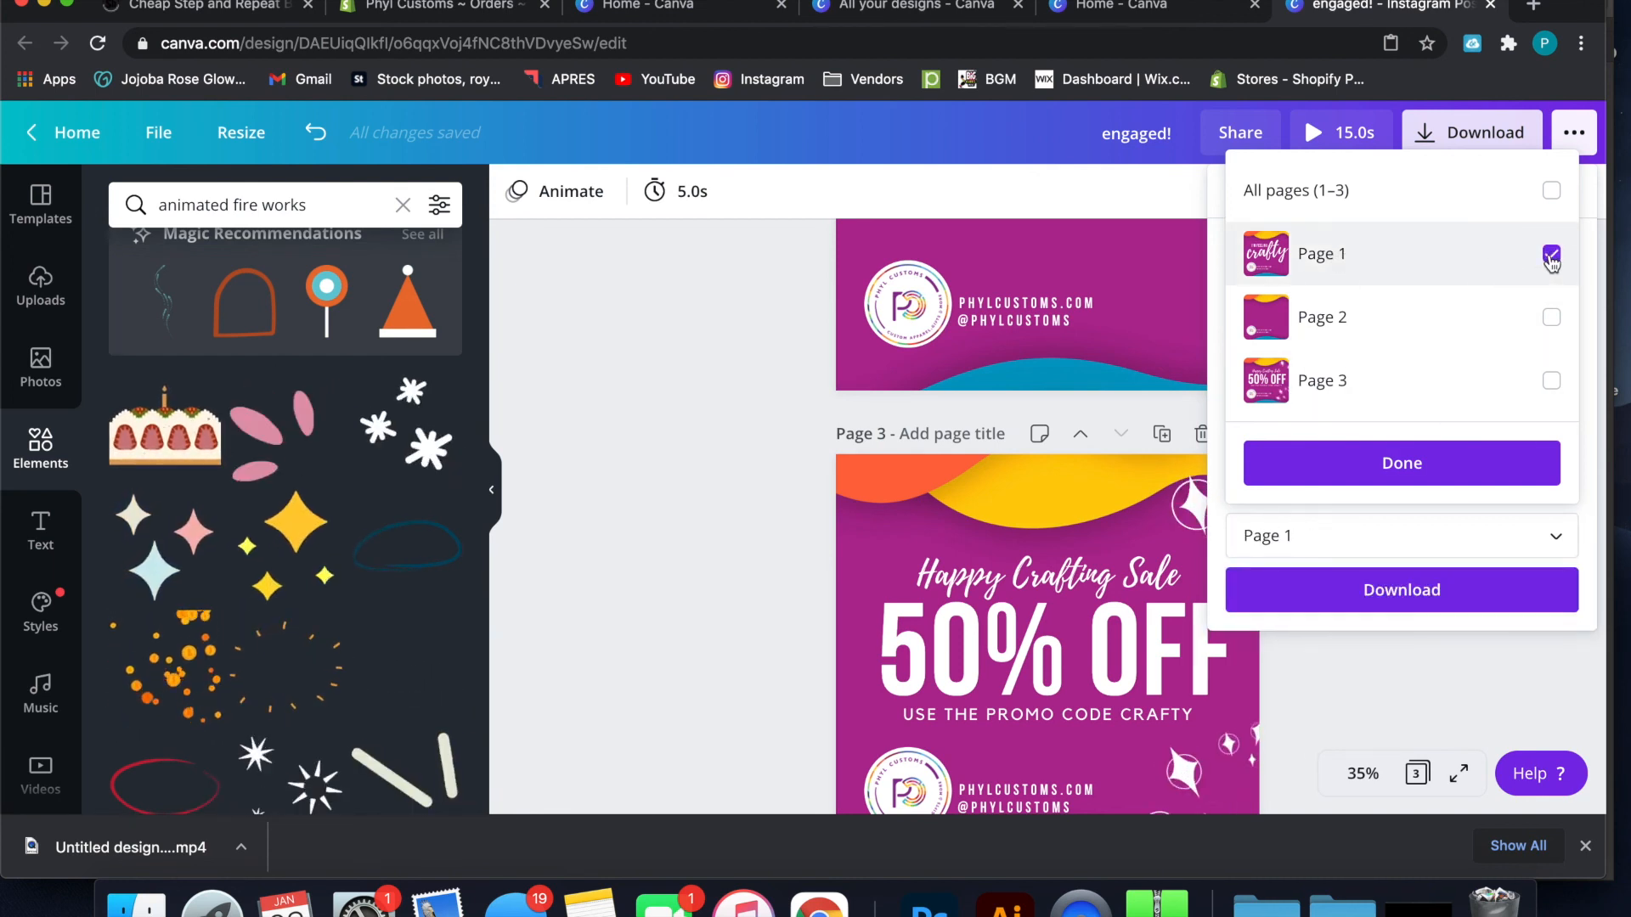
pyautogui.click(1457, 460)
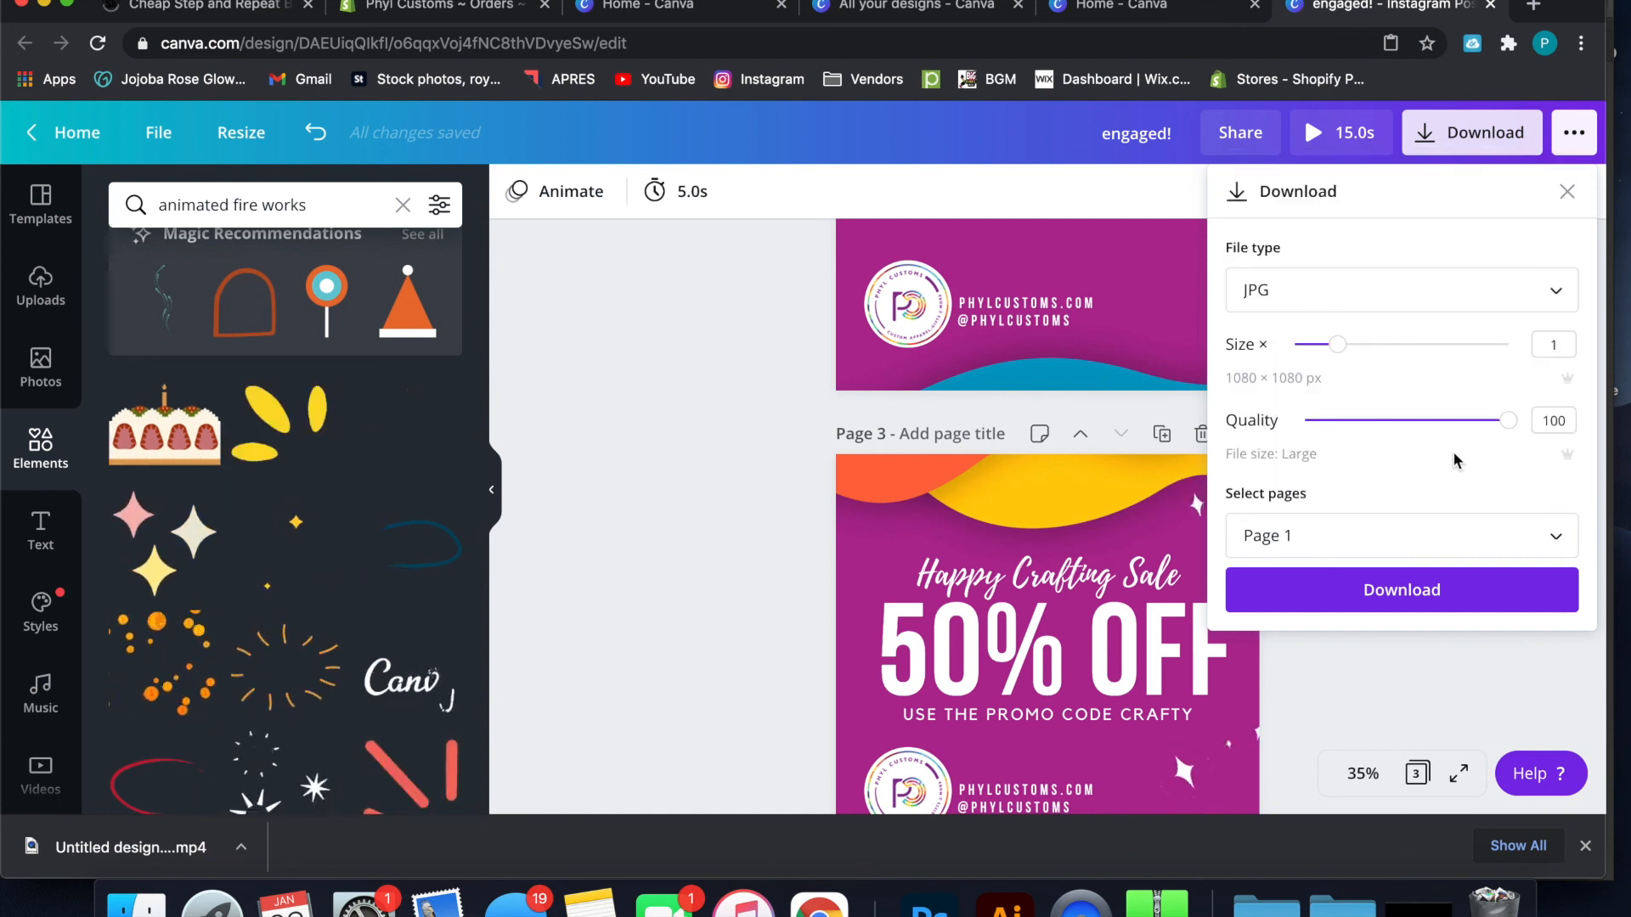
pyautogui.click(1320, 592)
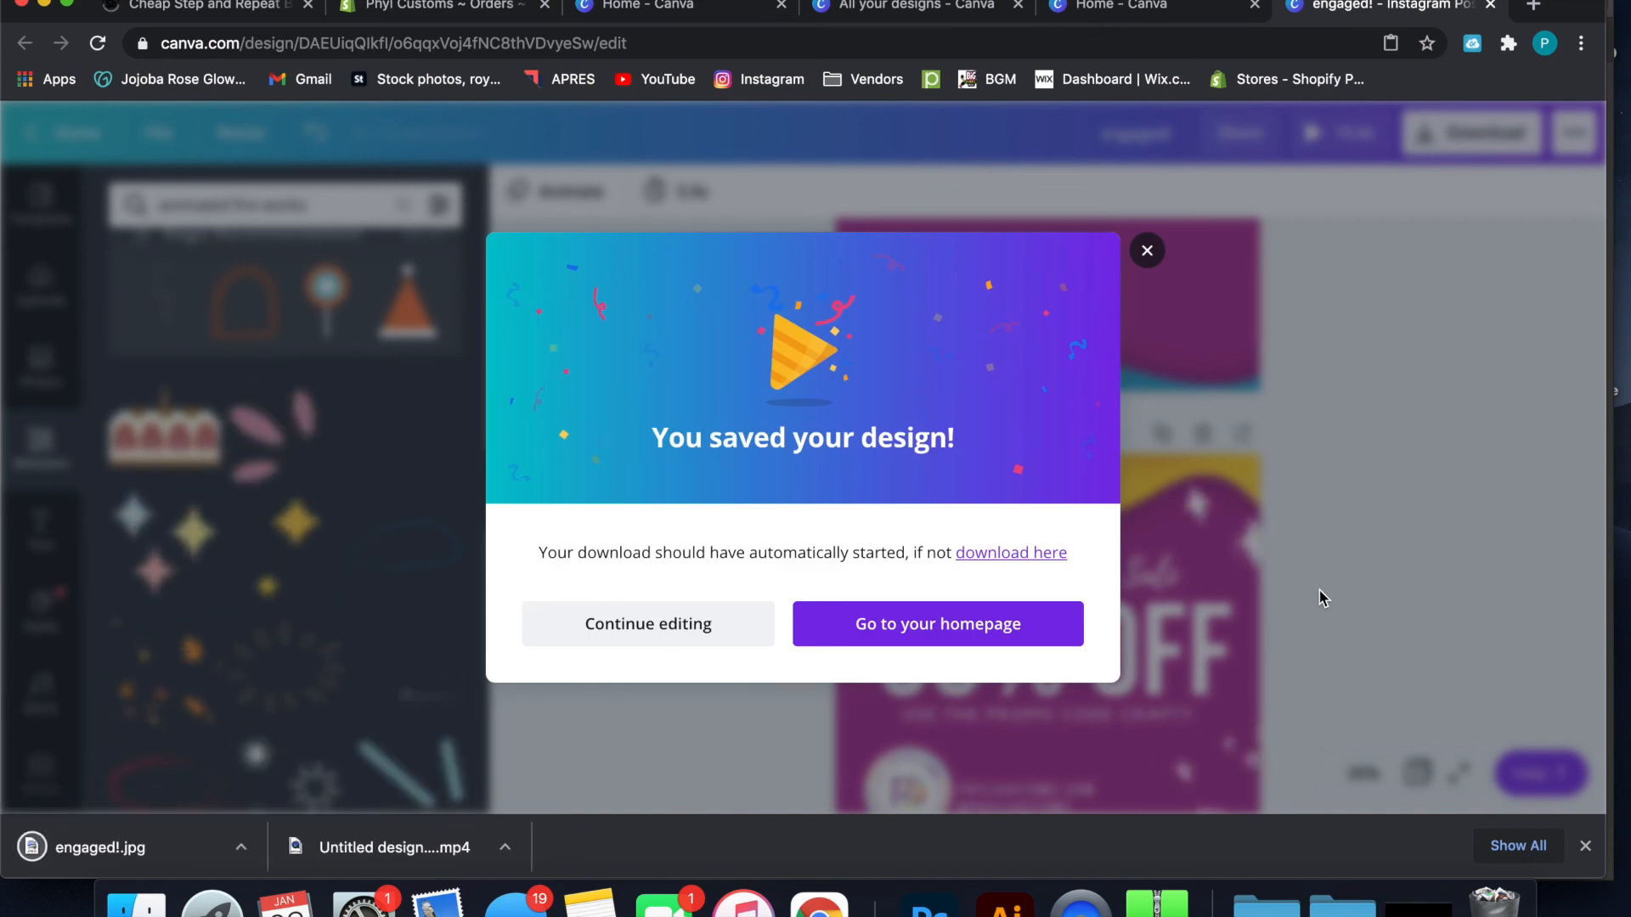
# Open the downloaded engaged!.jpg to check the exported image, and close the viewer
pyautogui.click(181, 847)
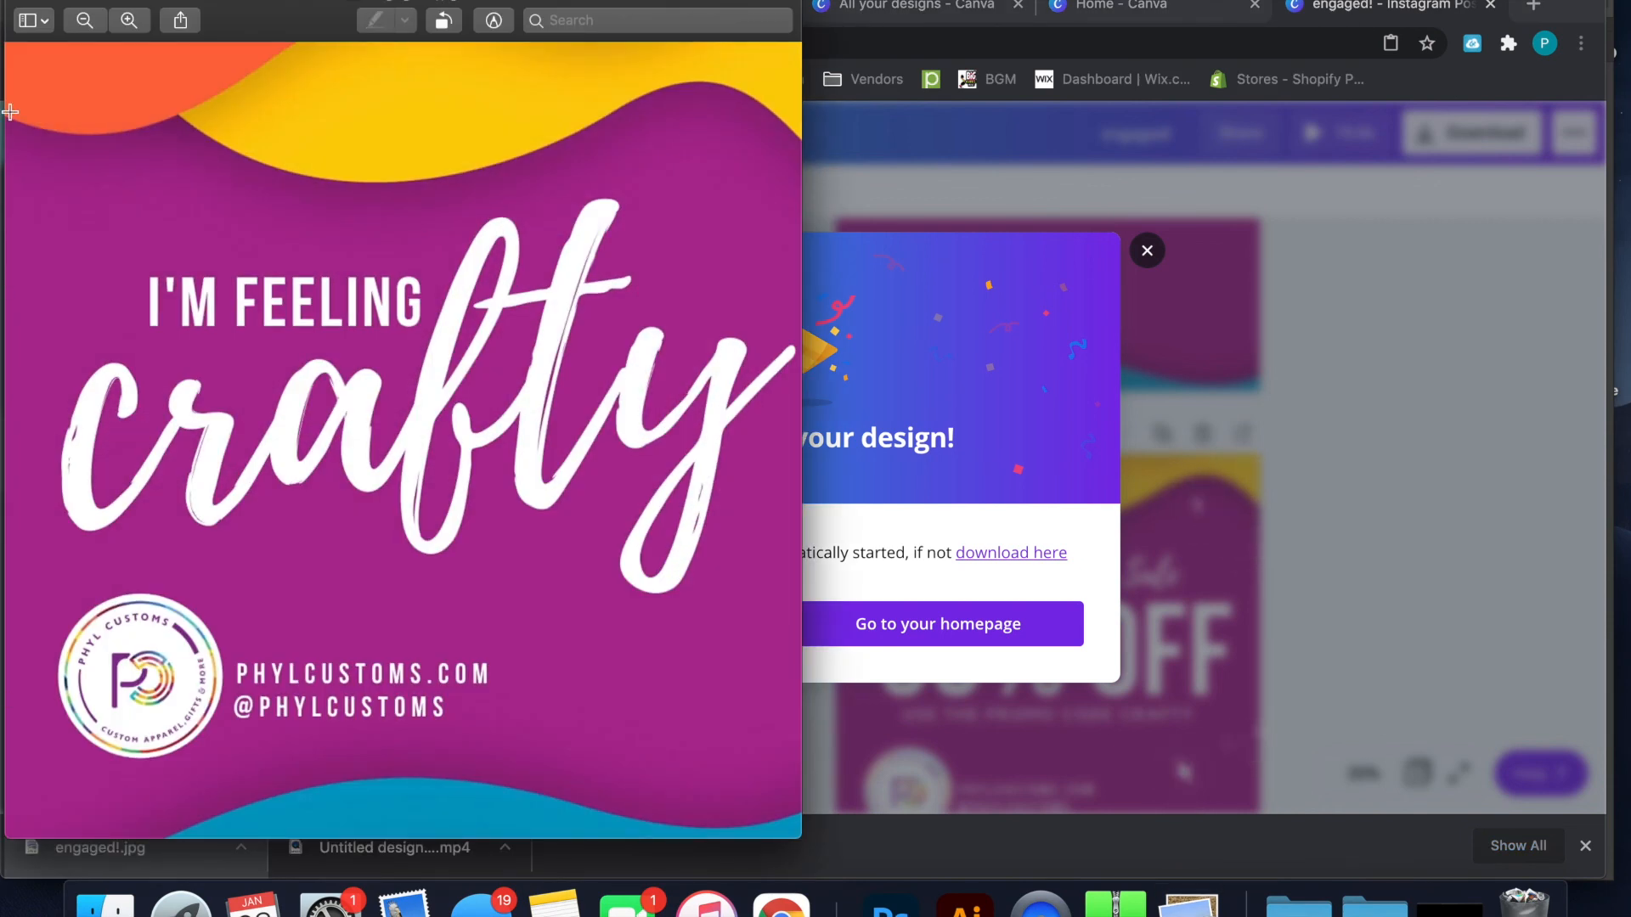
pyautogui.click(22, 3)
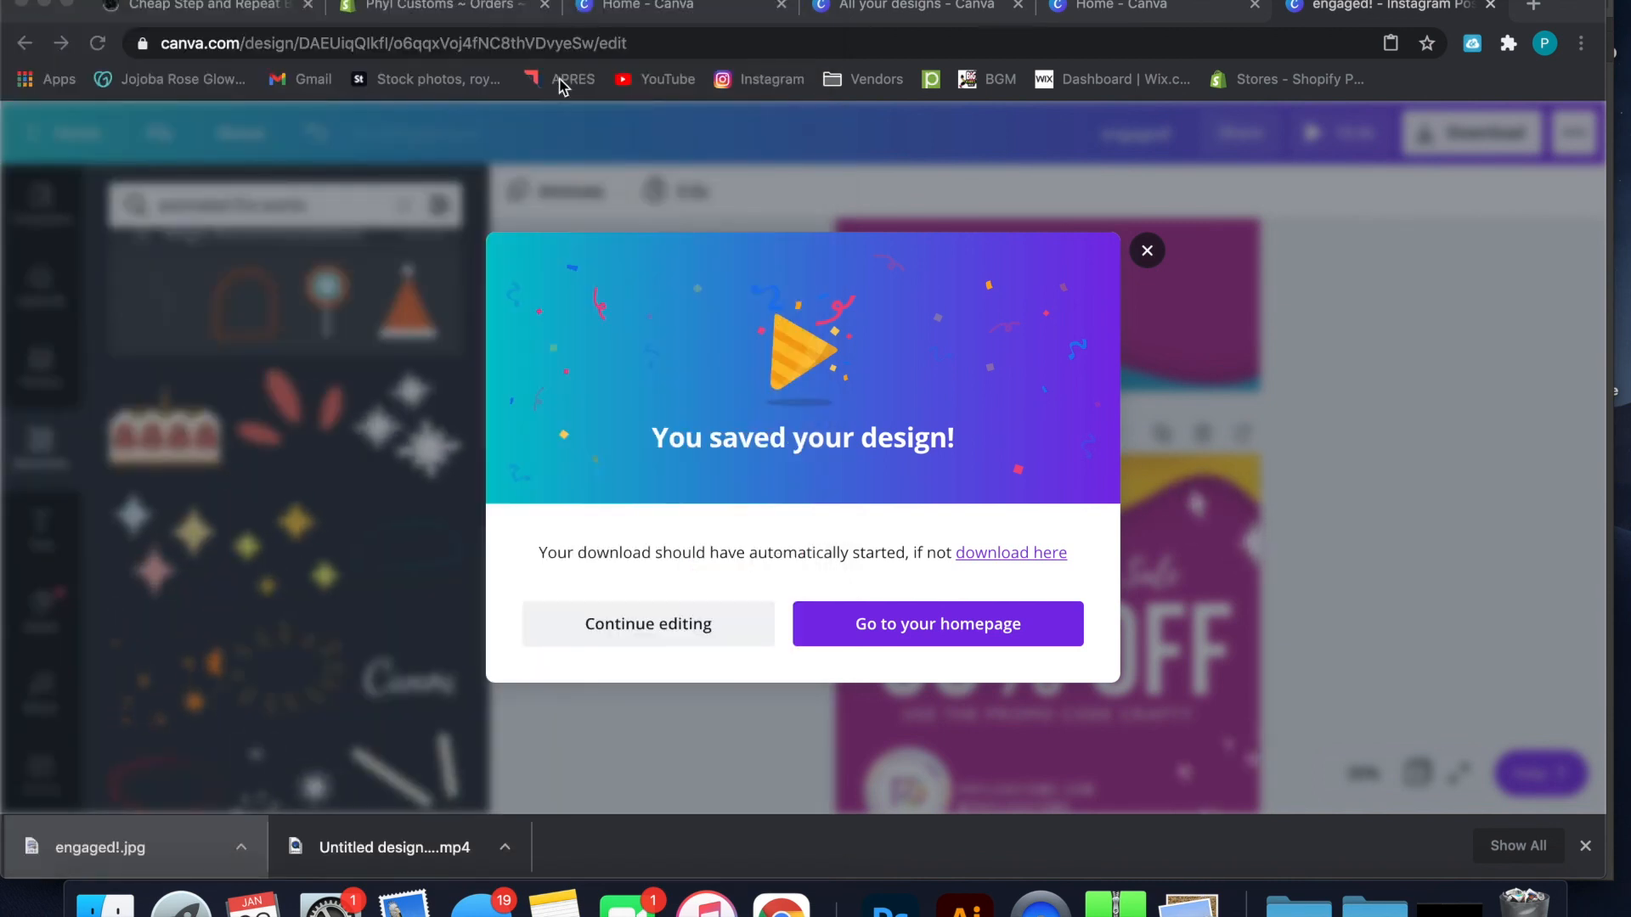
# Close the download confirmation and look over pages 1 and 2 of the design
pyautogui.click(1146, 253)
pyautogui.scroll(5, 1146, 255)
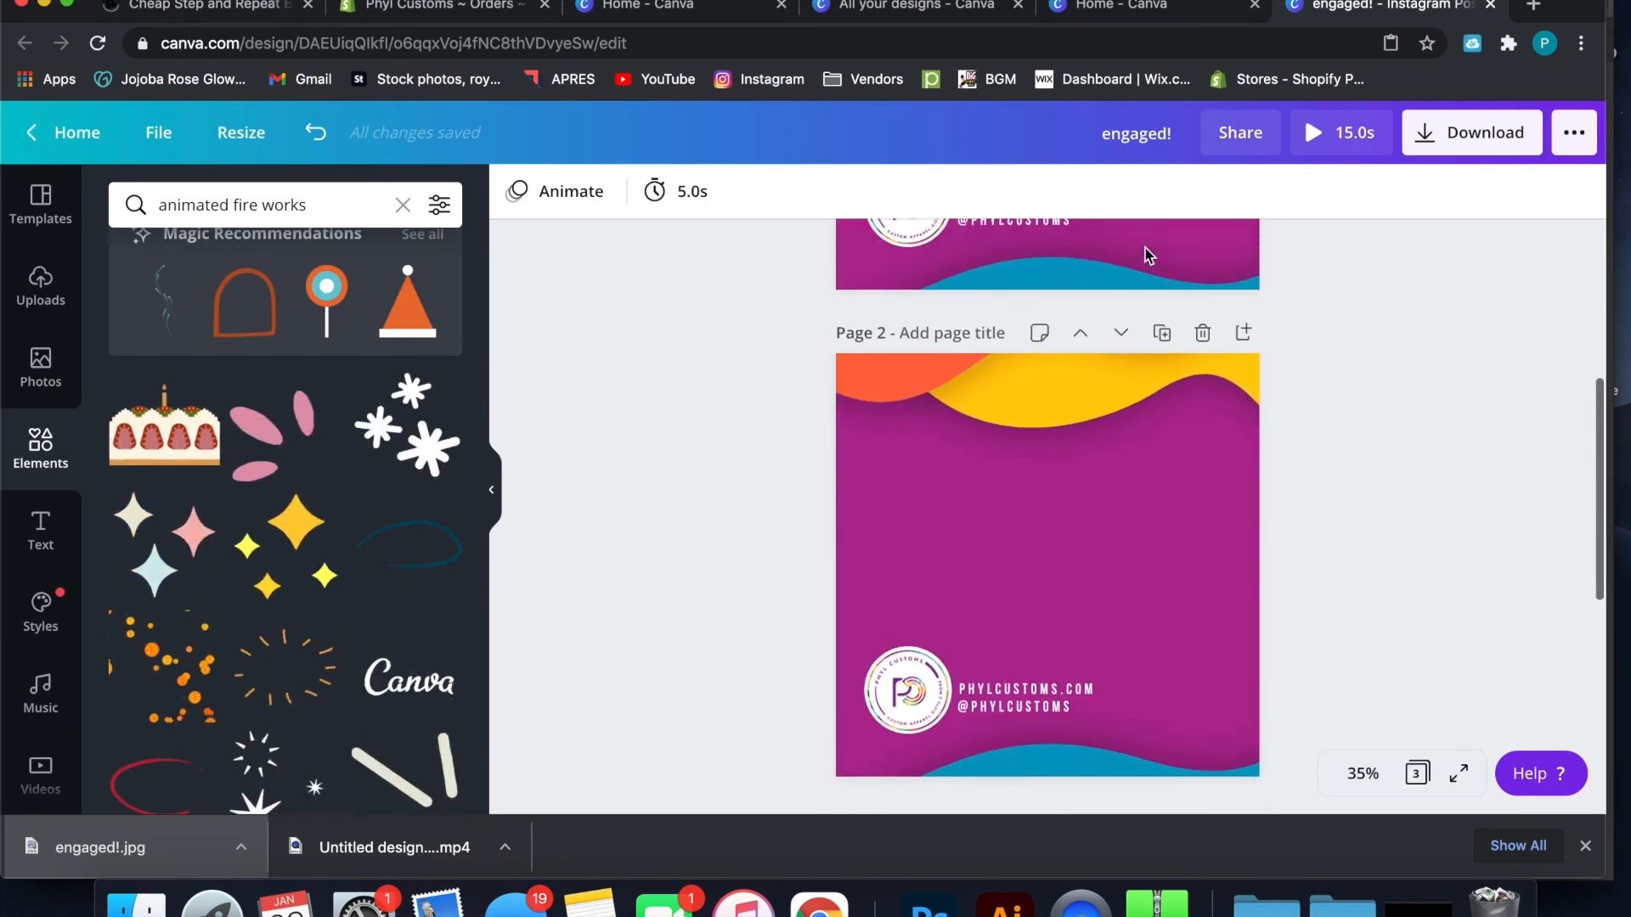
pyautogui.scroll(5, 1145, 248)
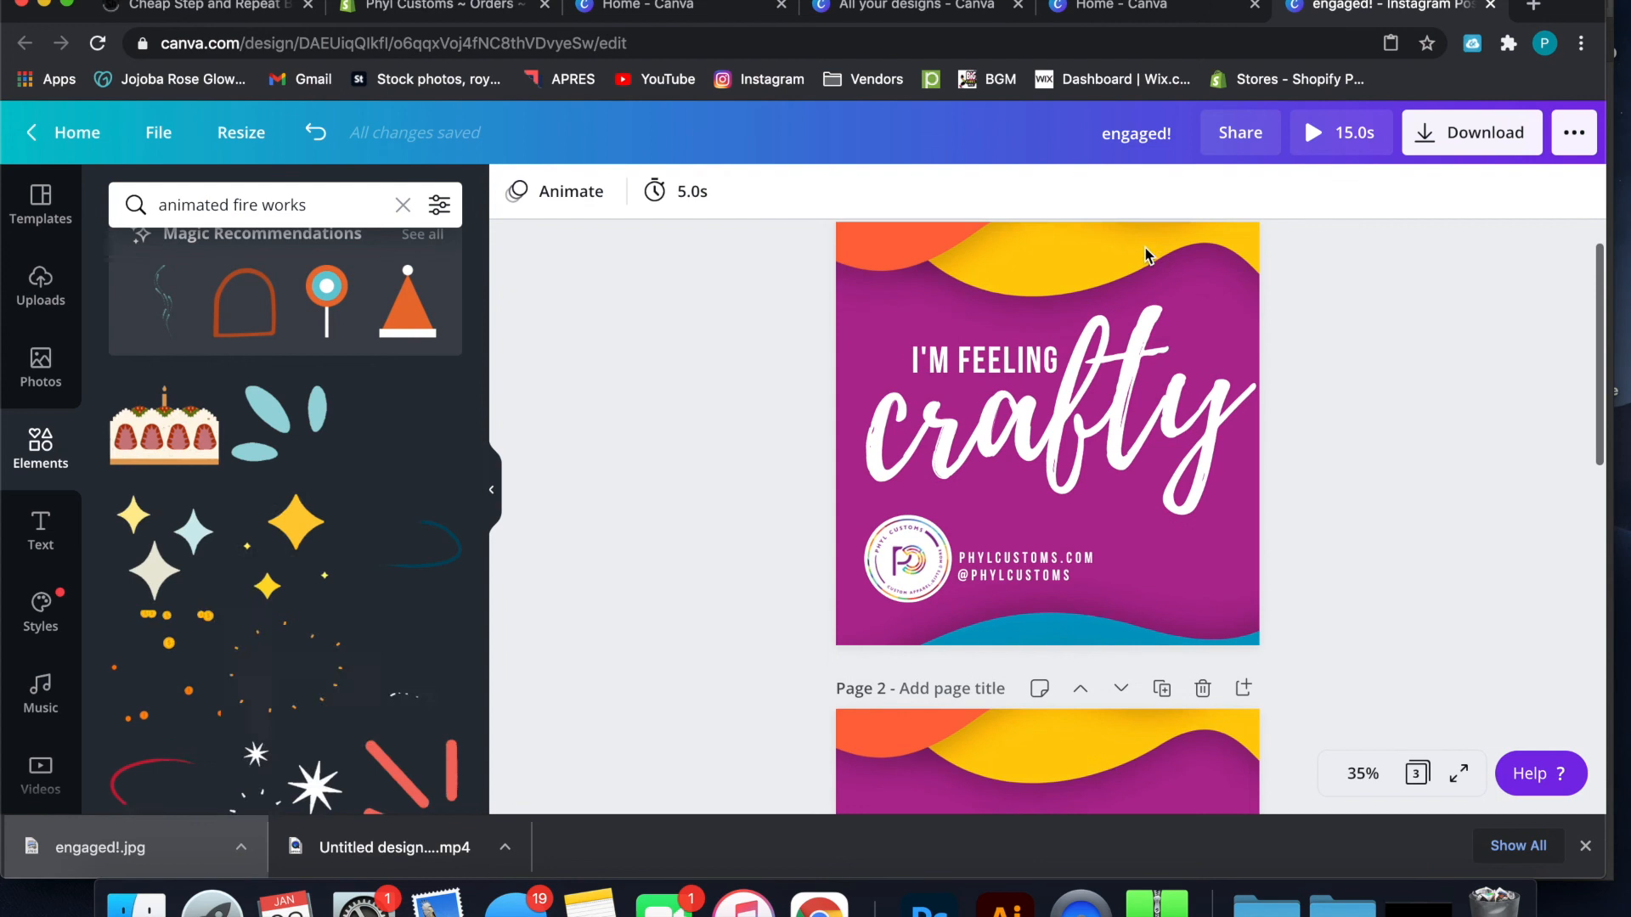
pyautogui.scroll(-4, 1146, 253)
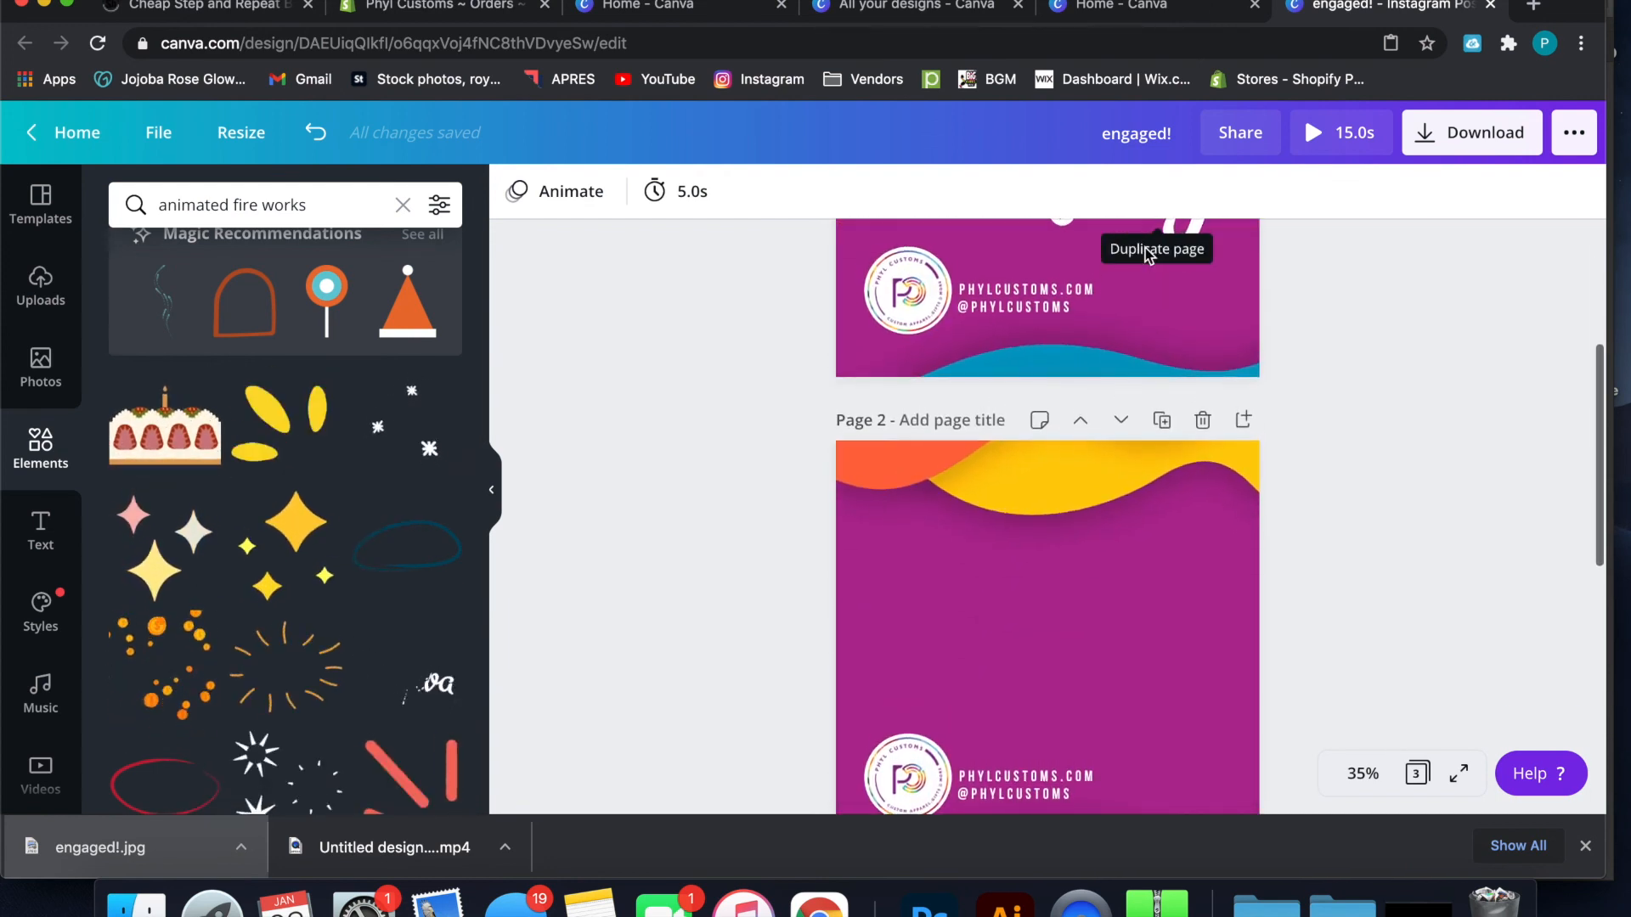
pyautogui.scroll(1, 1146, 253)
pyautogui.scroll(2, 1146, 254)
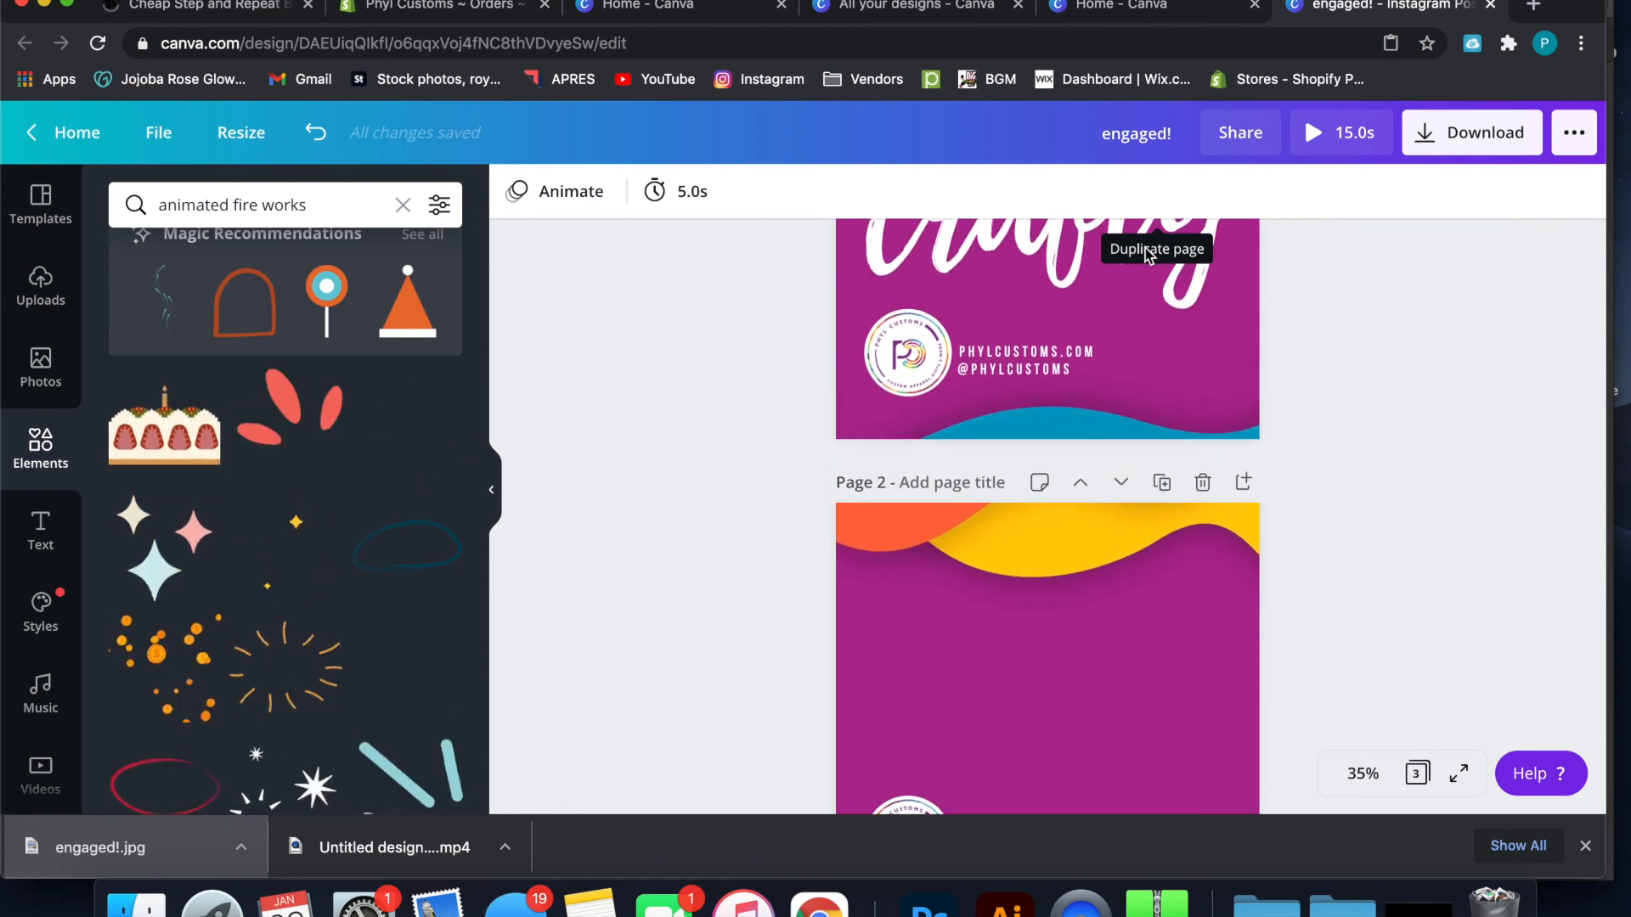
pyautogui.scroll(-3, 838, 430)
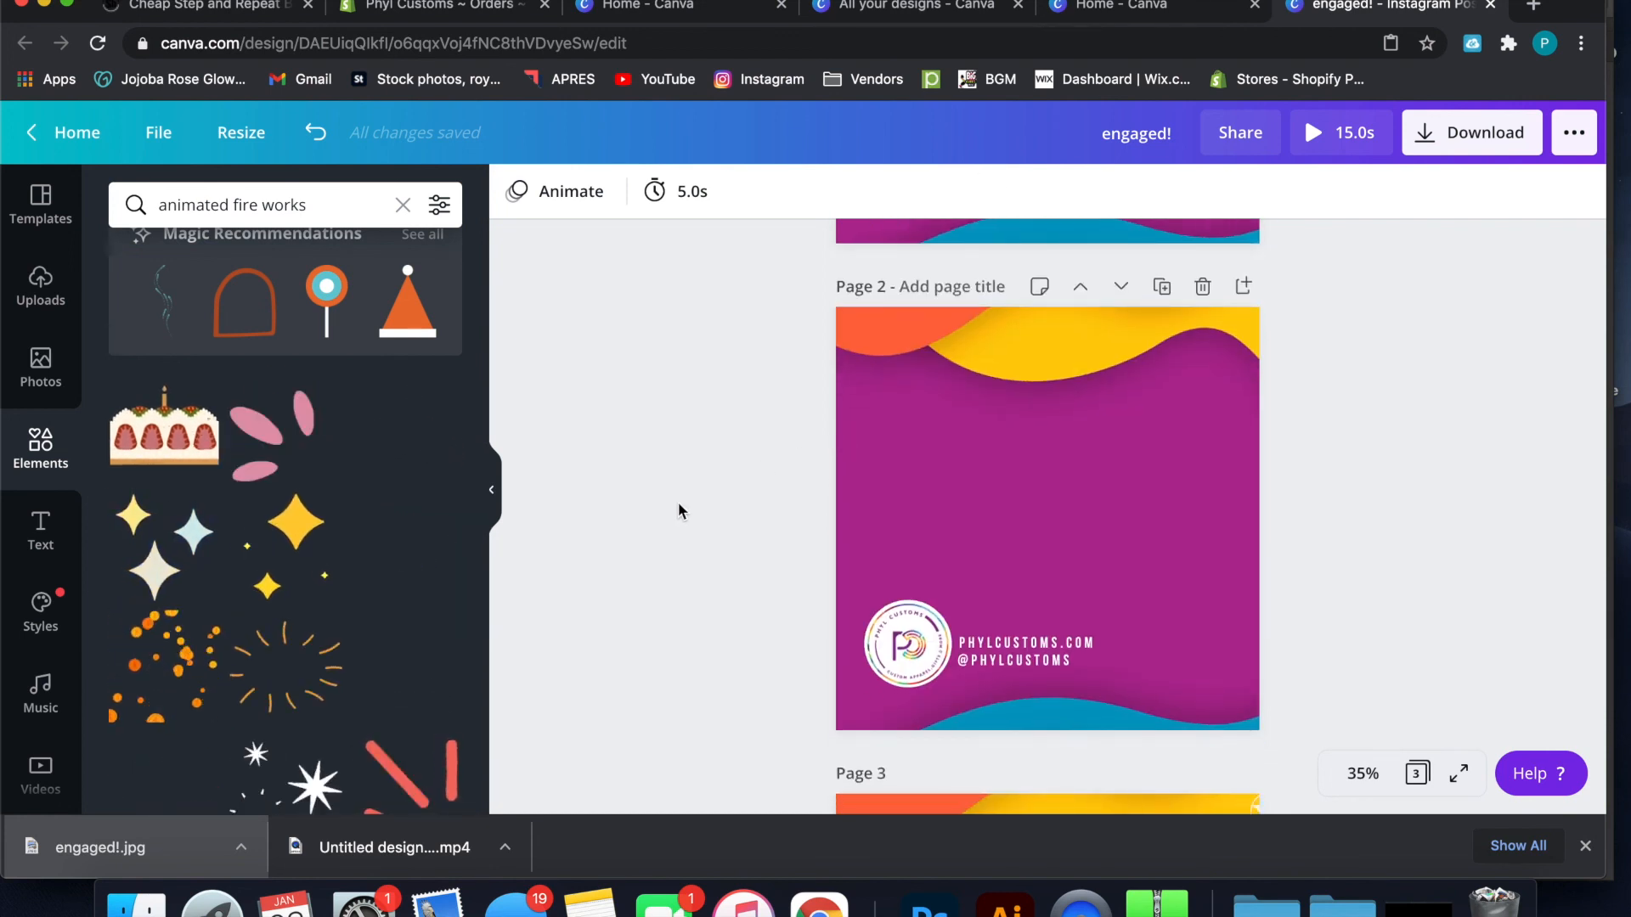
pyautogui.scroll(3, 678, 504)
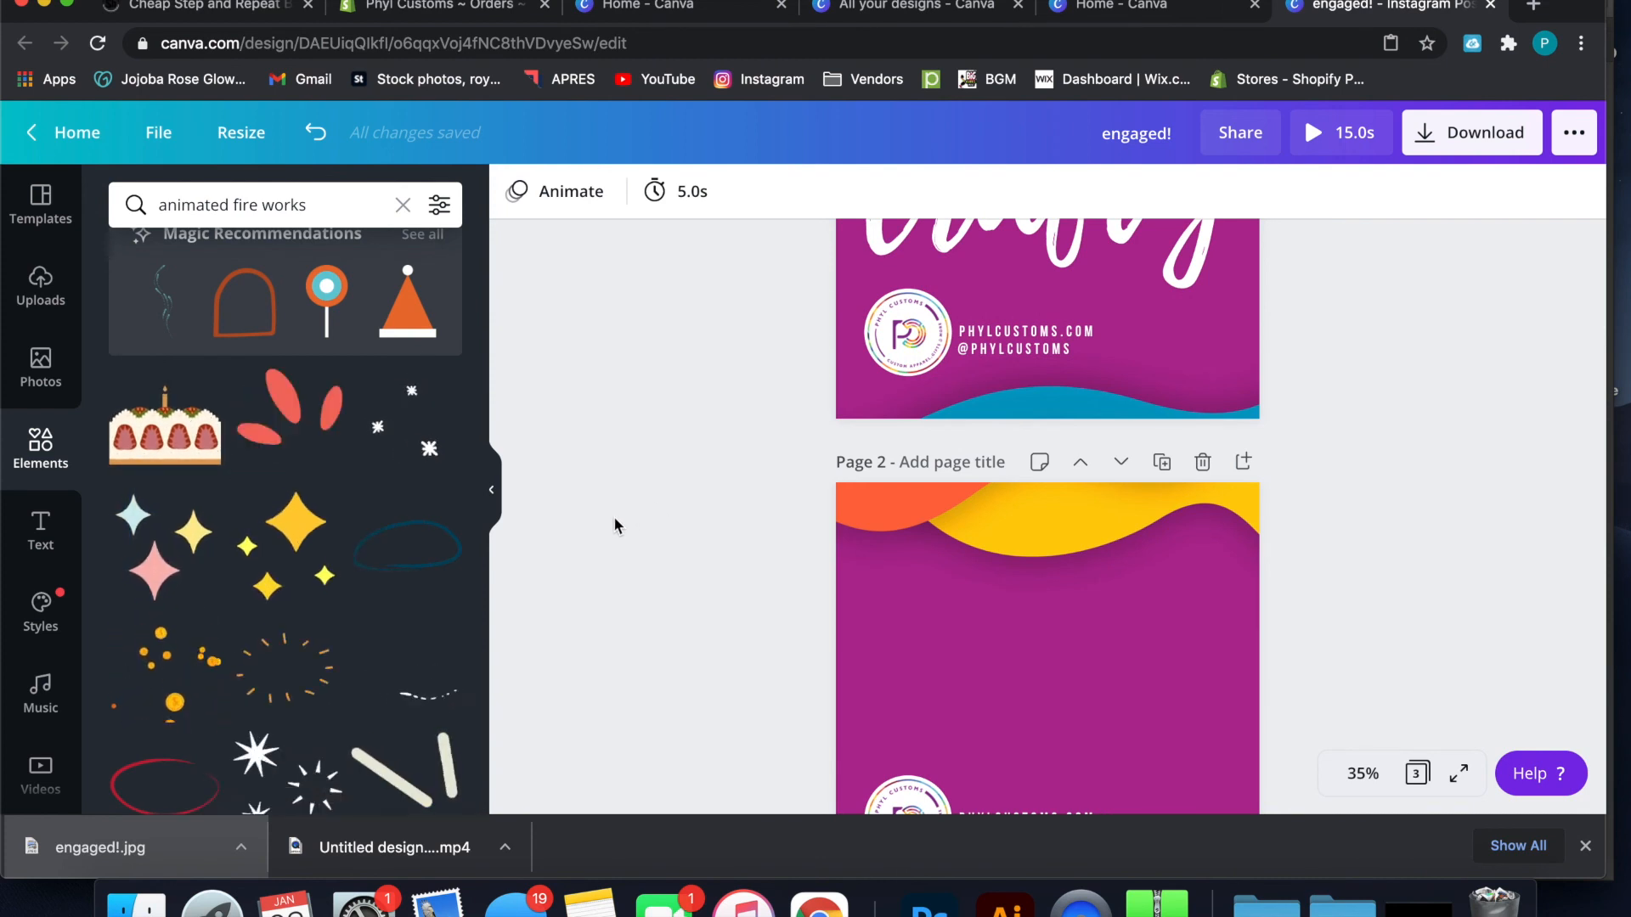
pyautogui.scroll(-2, 613, 517)
pyautogui.scroll(1, 614, 516)
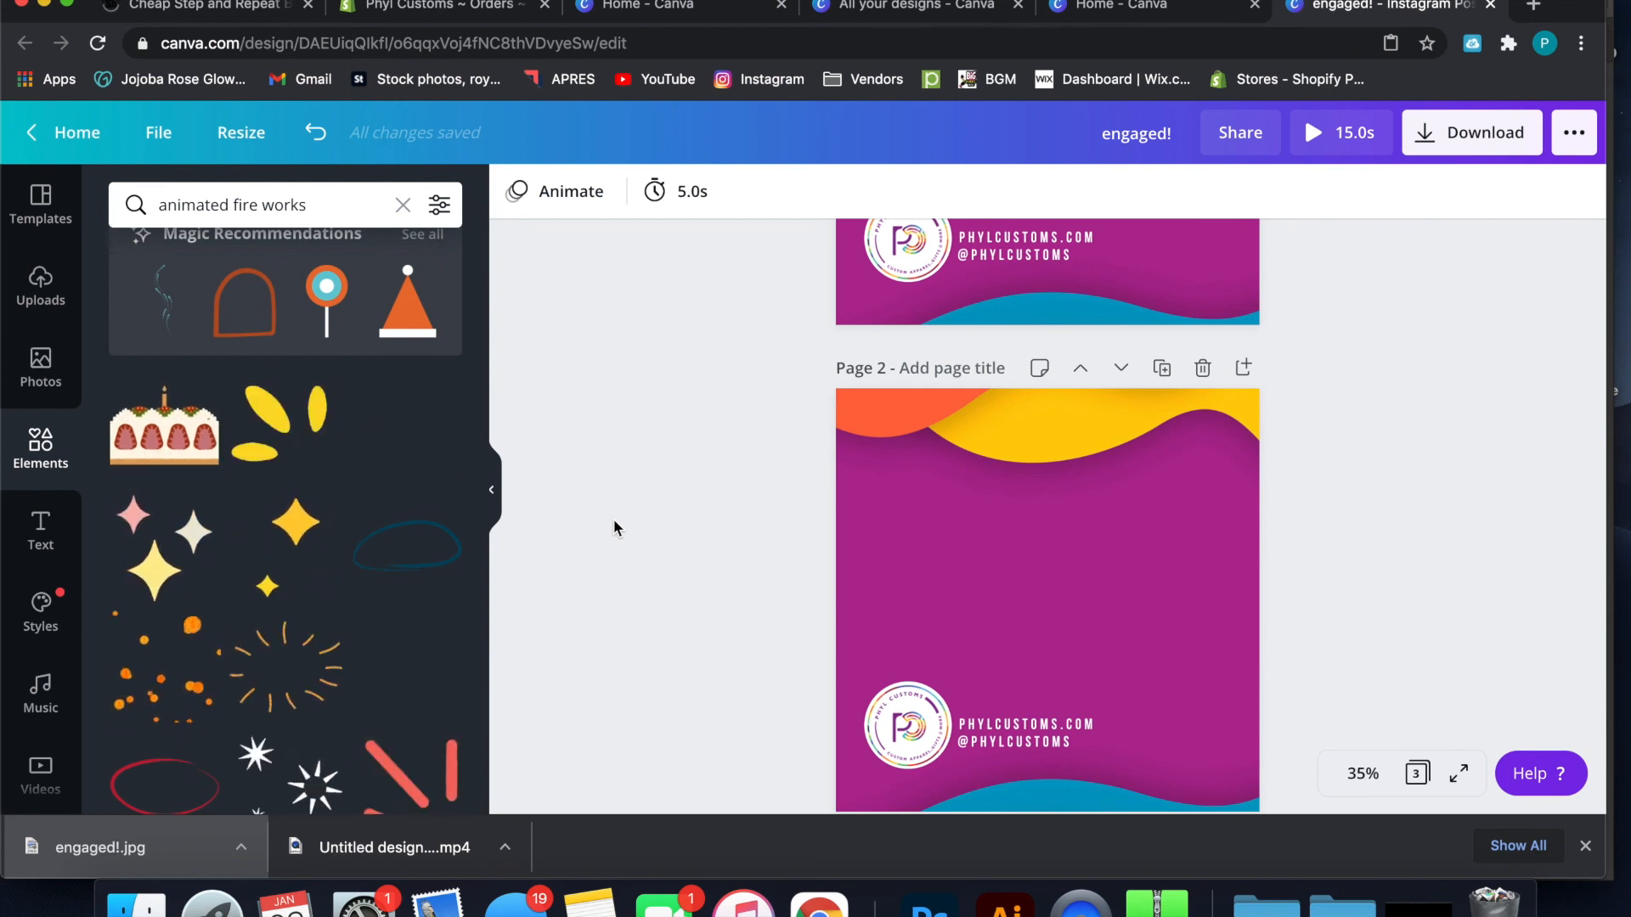
# Connect the Instagram account as an upload source with access allowed, and browse its media
pyautogui.click(28, 306)
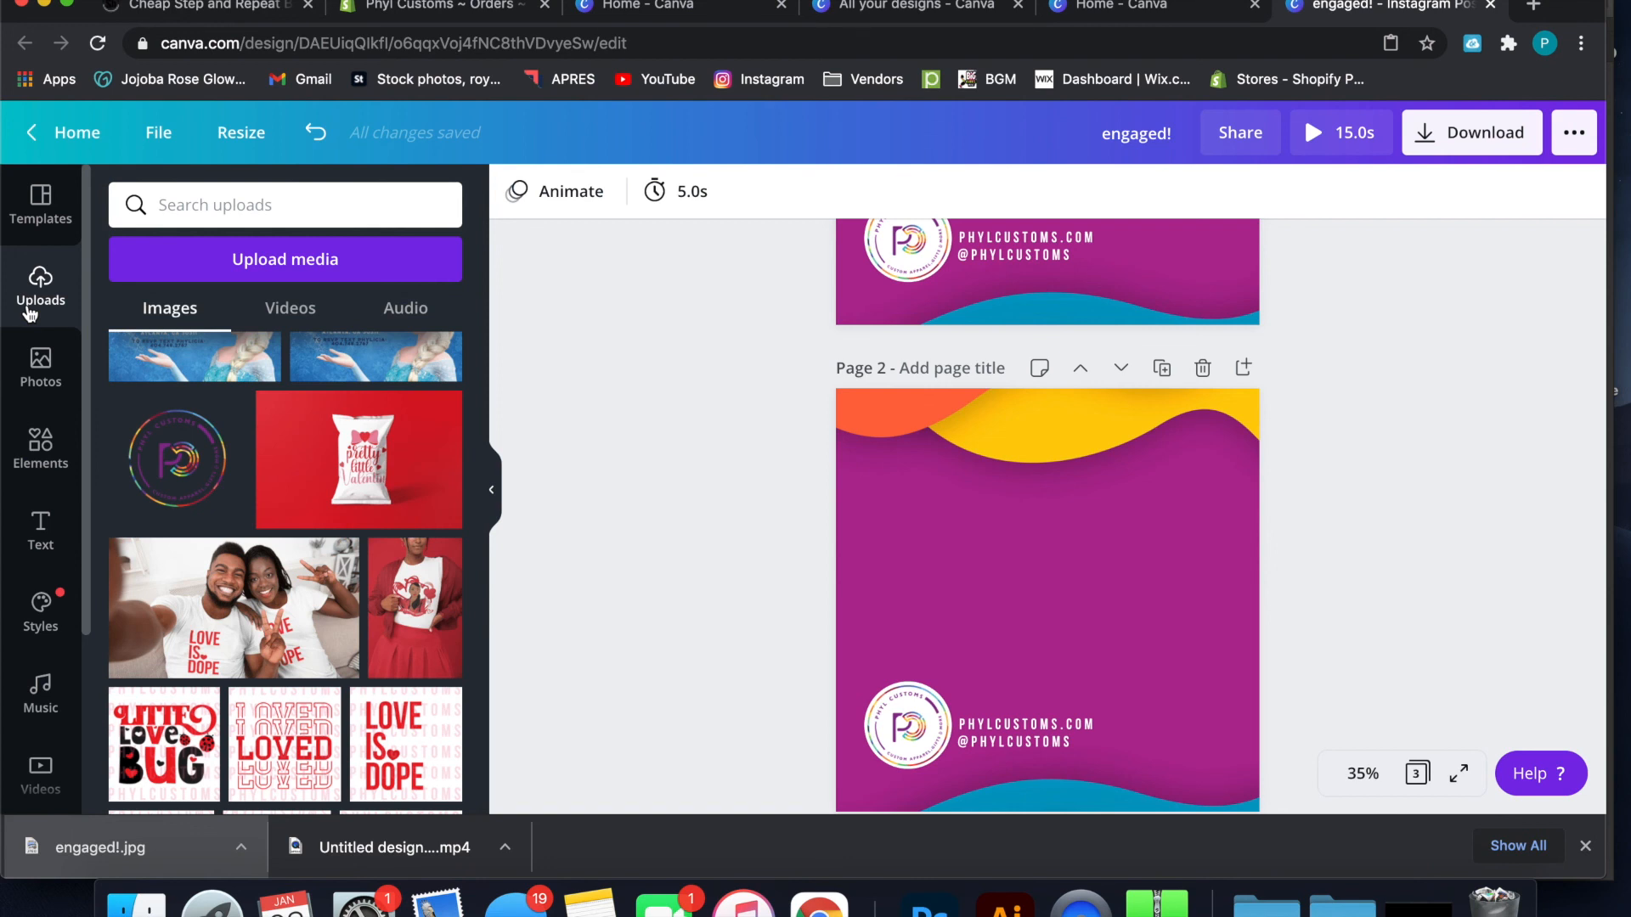
pyautogui.scroll(10, 172, 503)
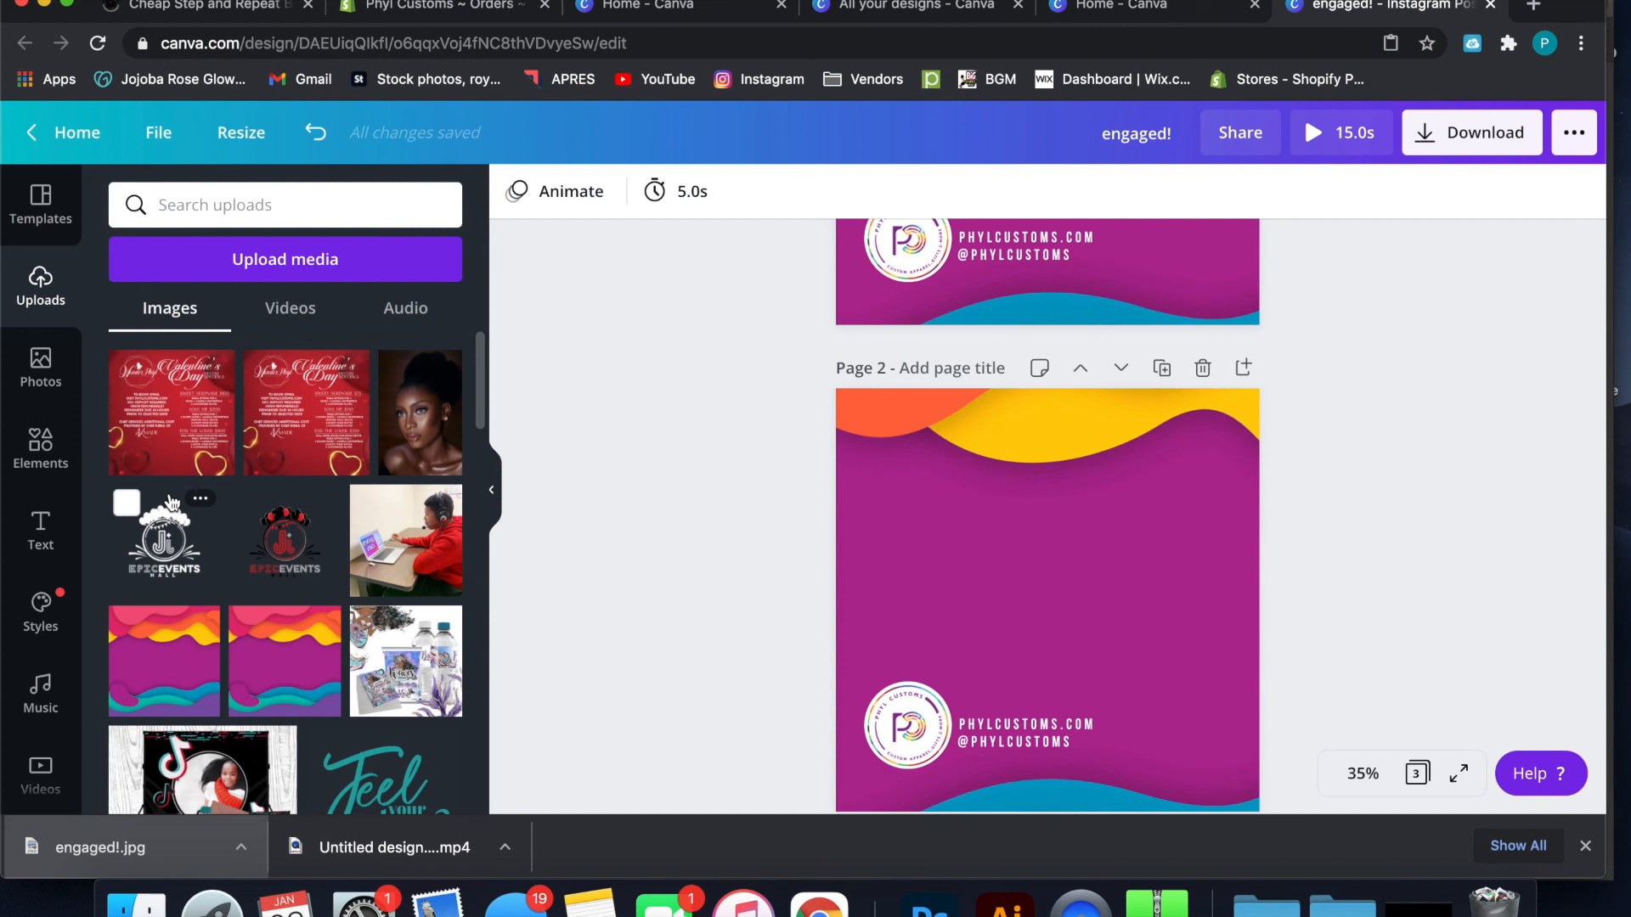
pyautogui.click(252, 270)
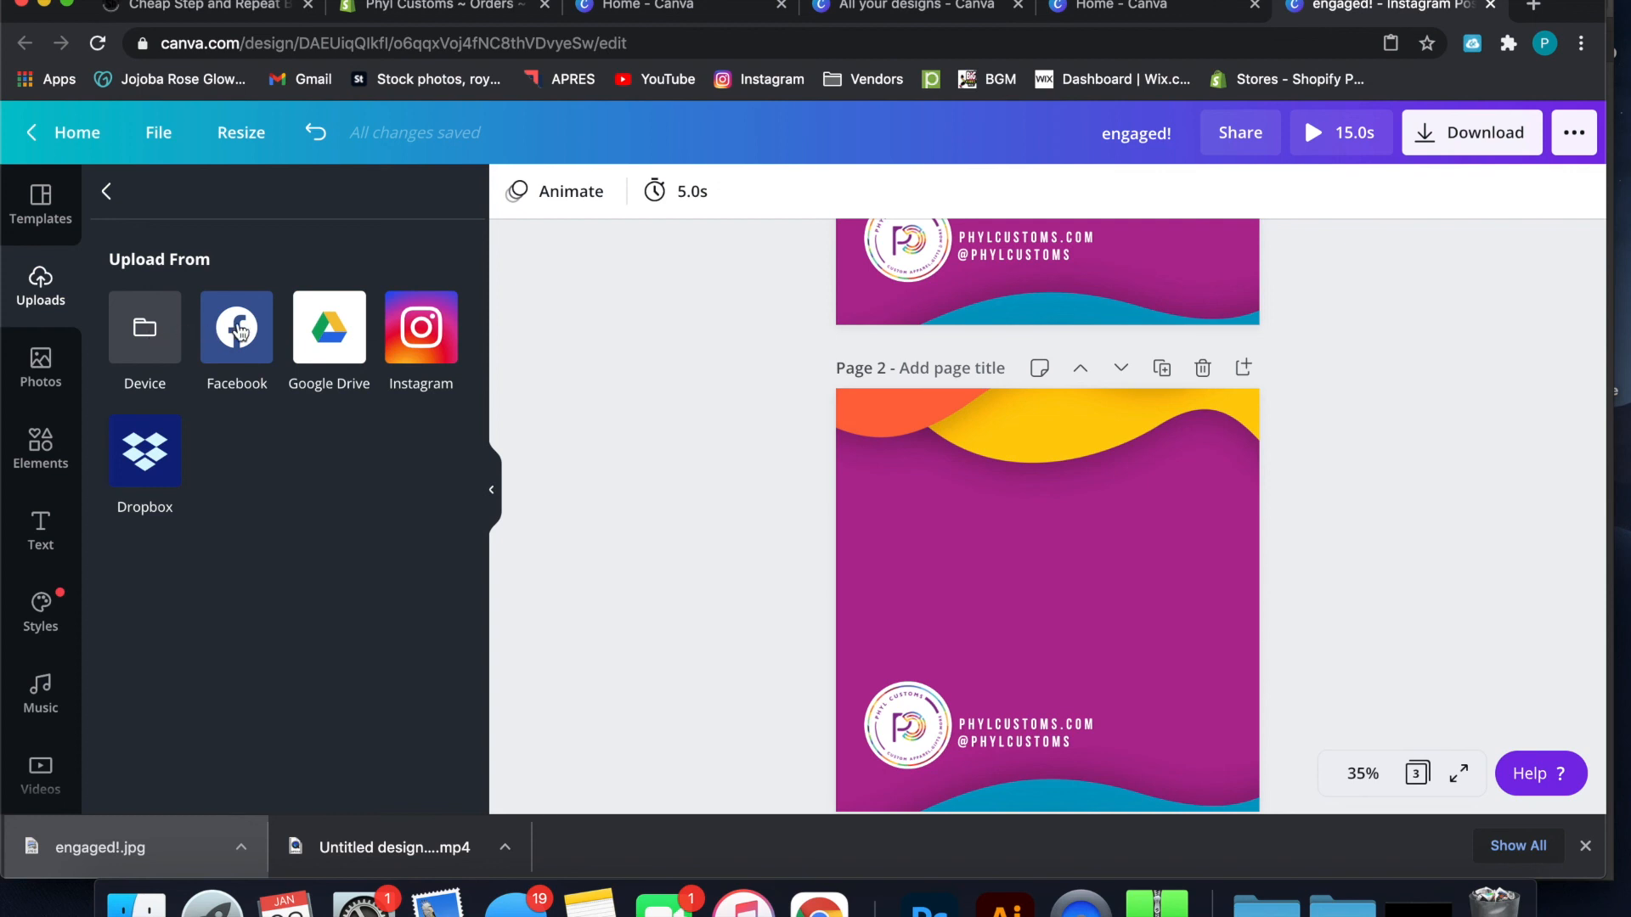
pyautogui.click(400, 343)
pyautogui.click(265, 617)
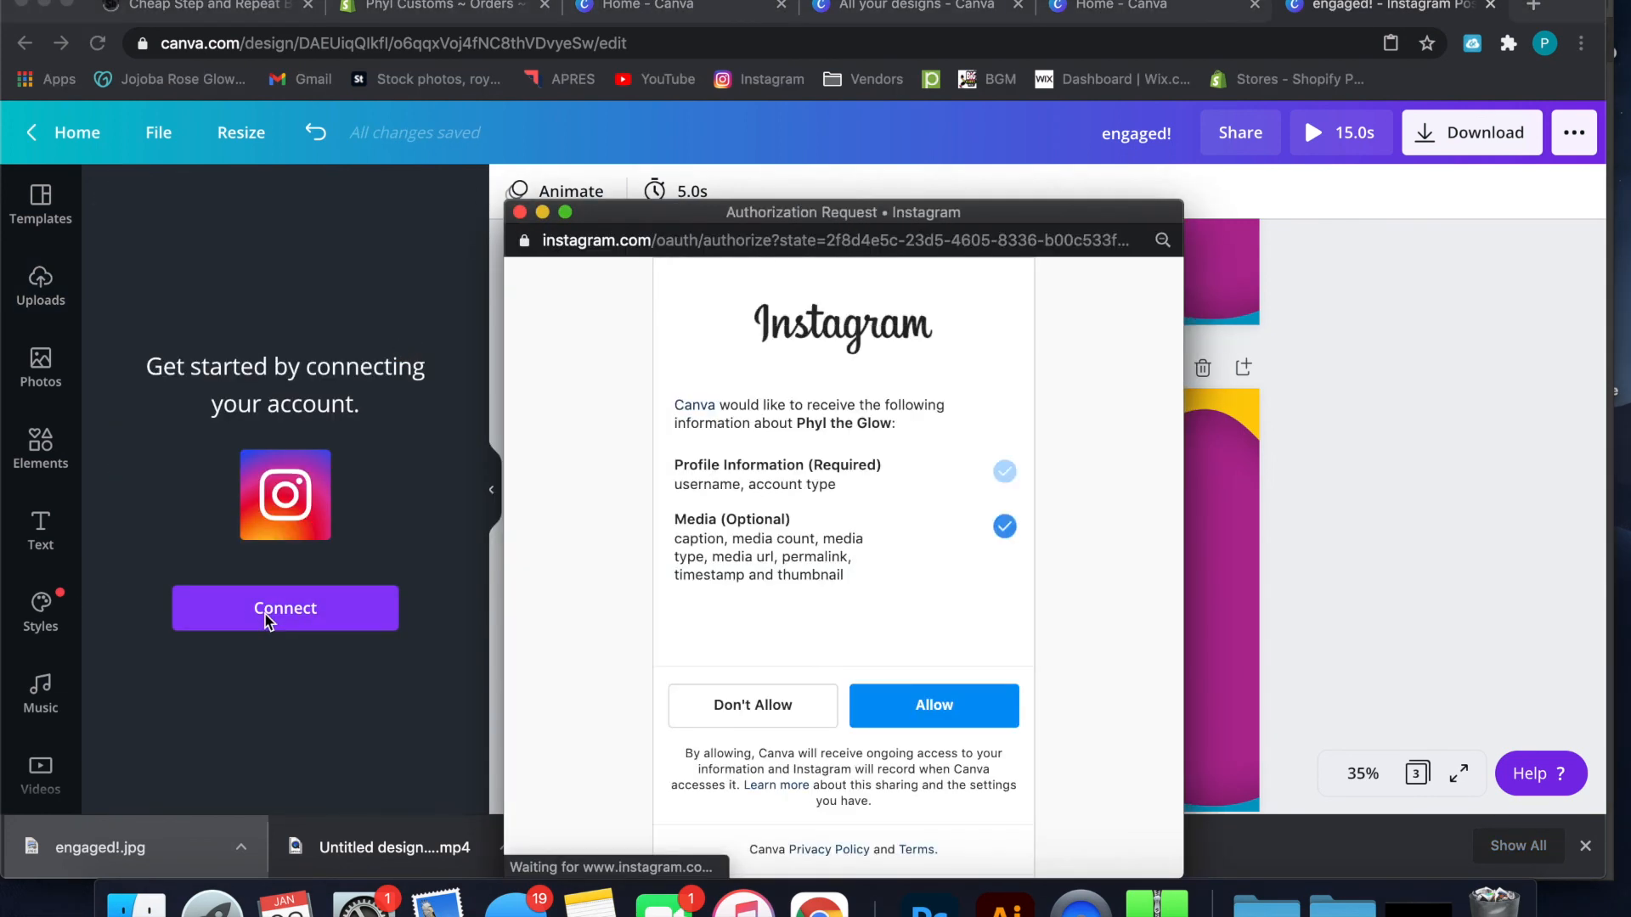
pyautogui.click(887, 703)
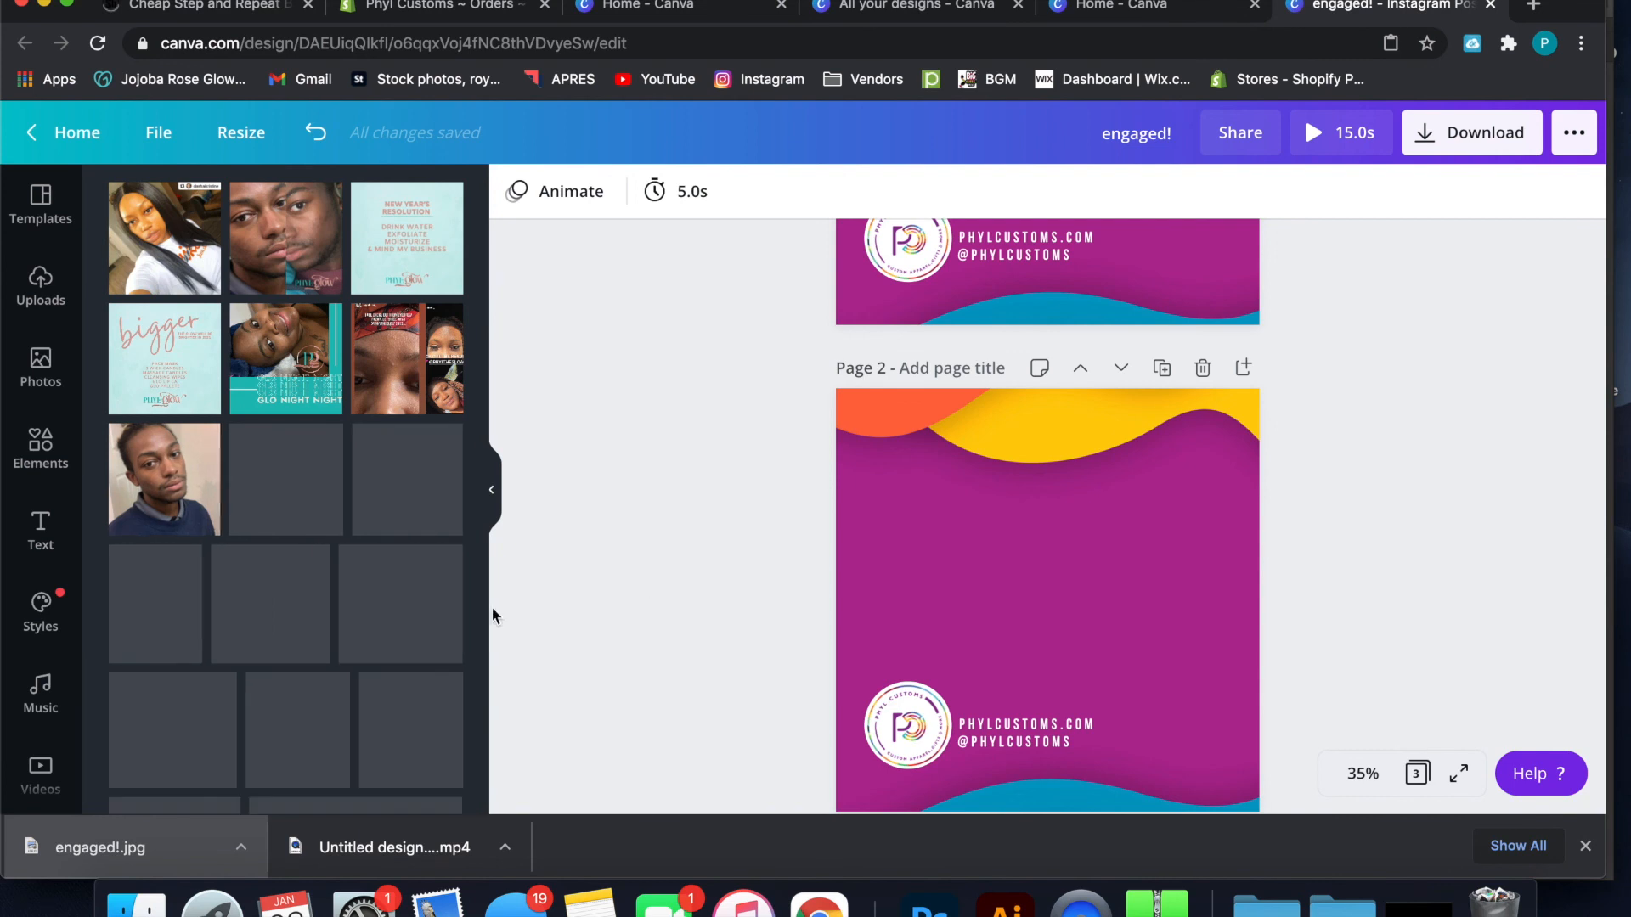
pyautogui.scroll(-2, 371, 586)
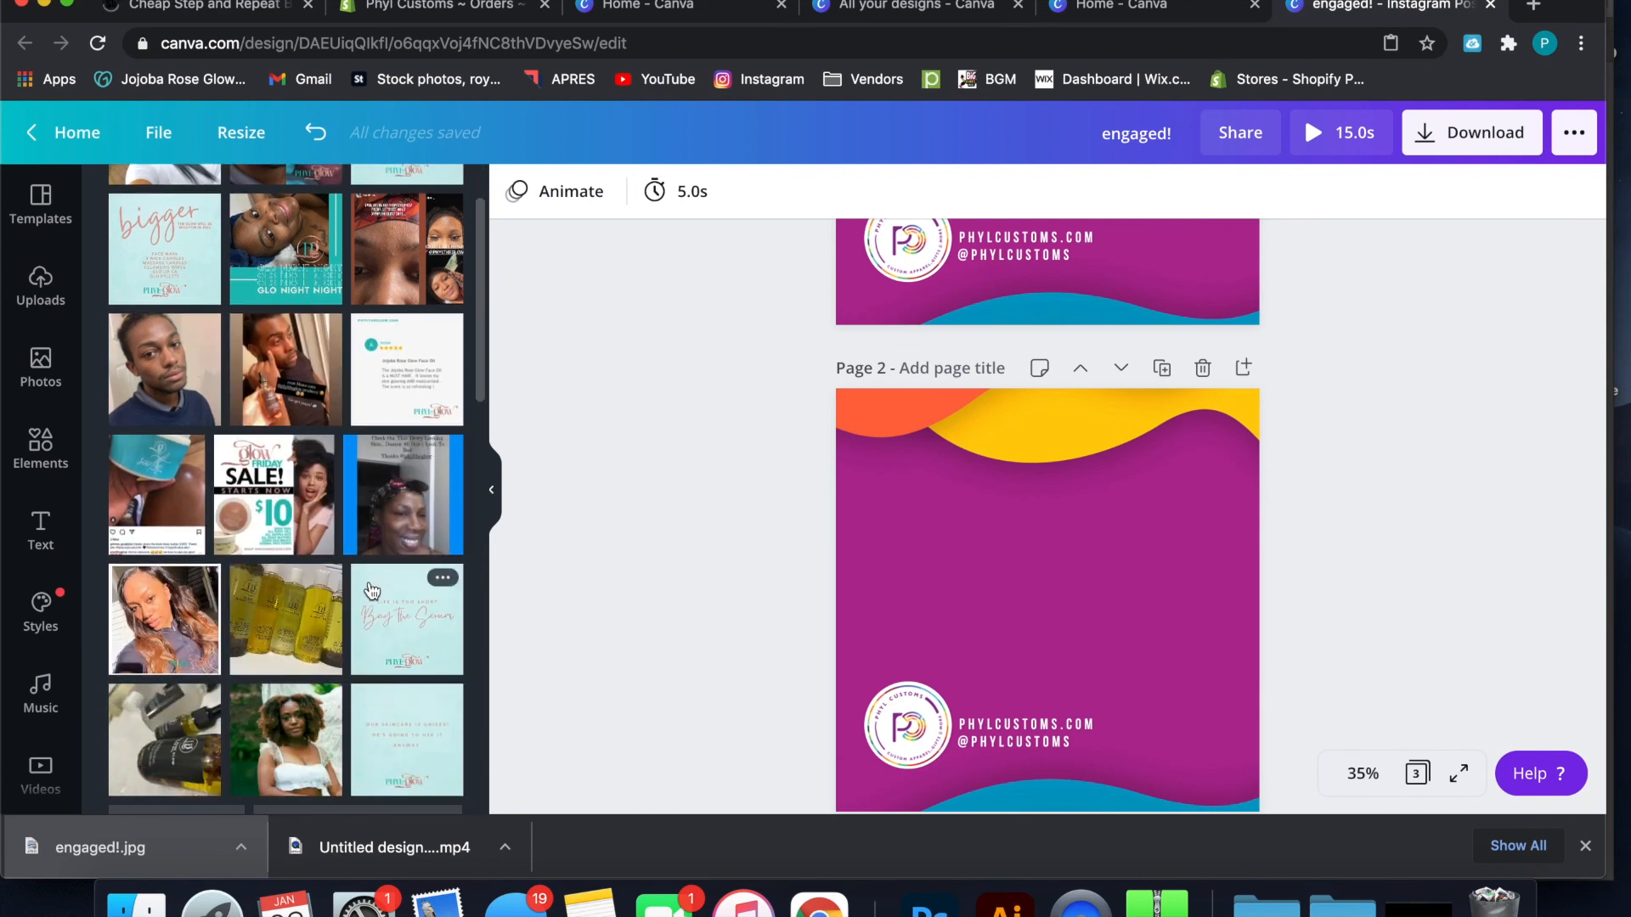
pyautogui.scroll(-5, 371, 591)
pyautogui.scroll(-4, 371, 590)
pyautogui.scroll(-6, 372, 590)
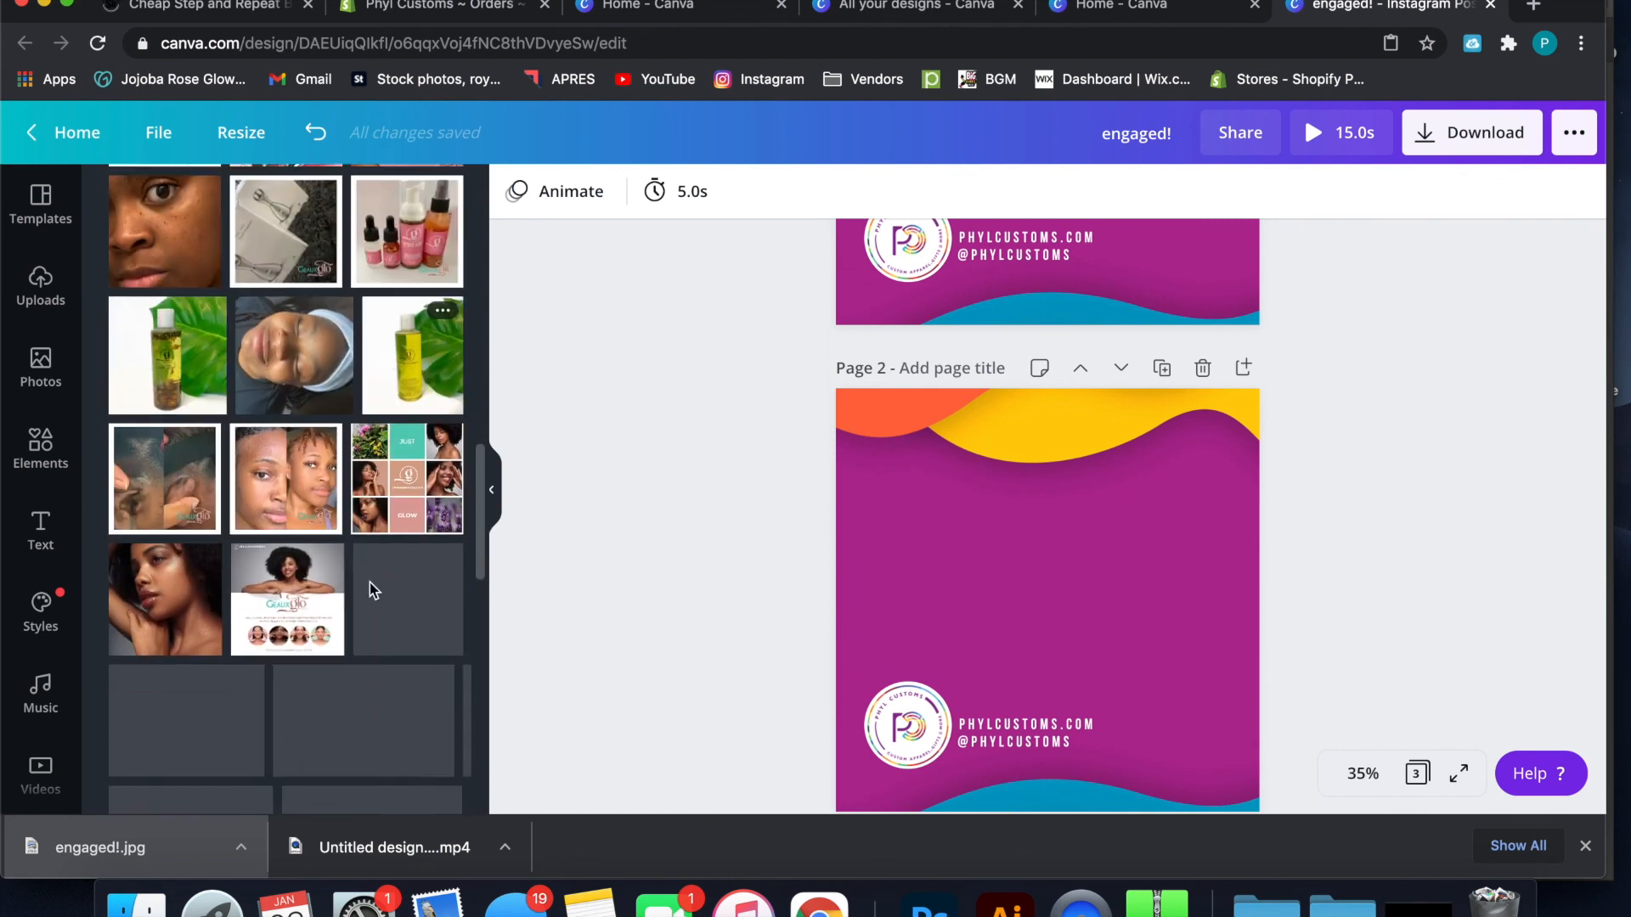
pyautogui.scroll(-3, 371, 586)
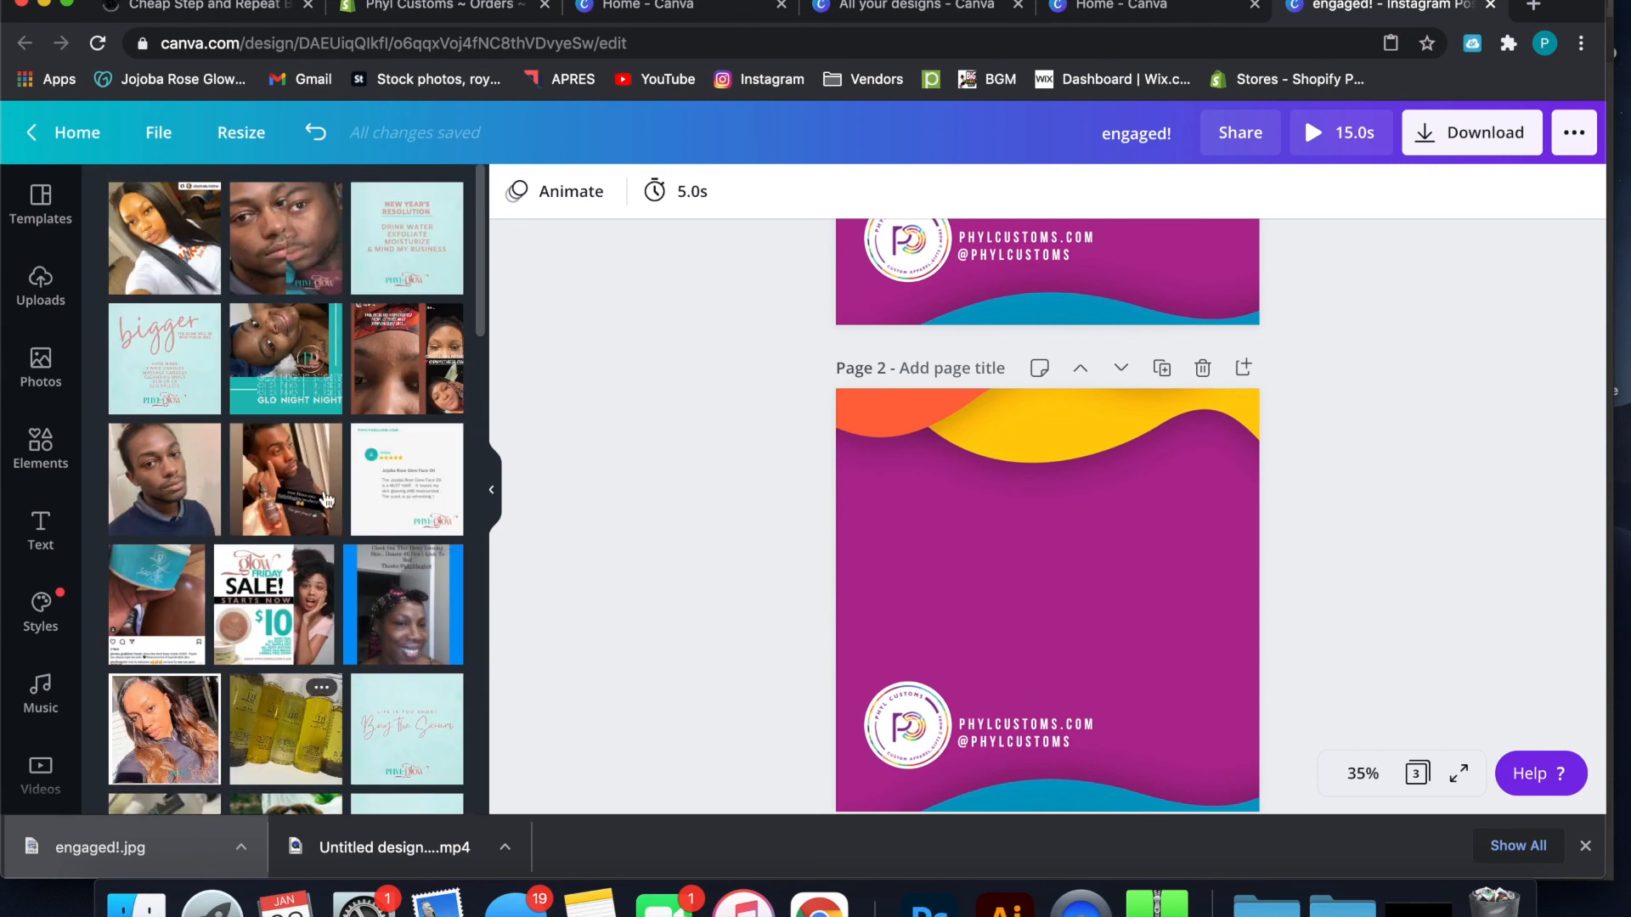
# Choose Facebook as the upload source and browse the photos available from that account
pyautogui.click(62, 275)
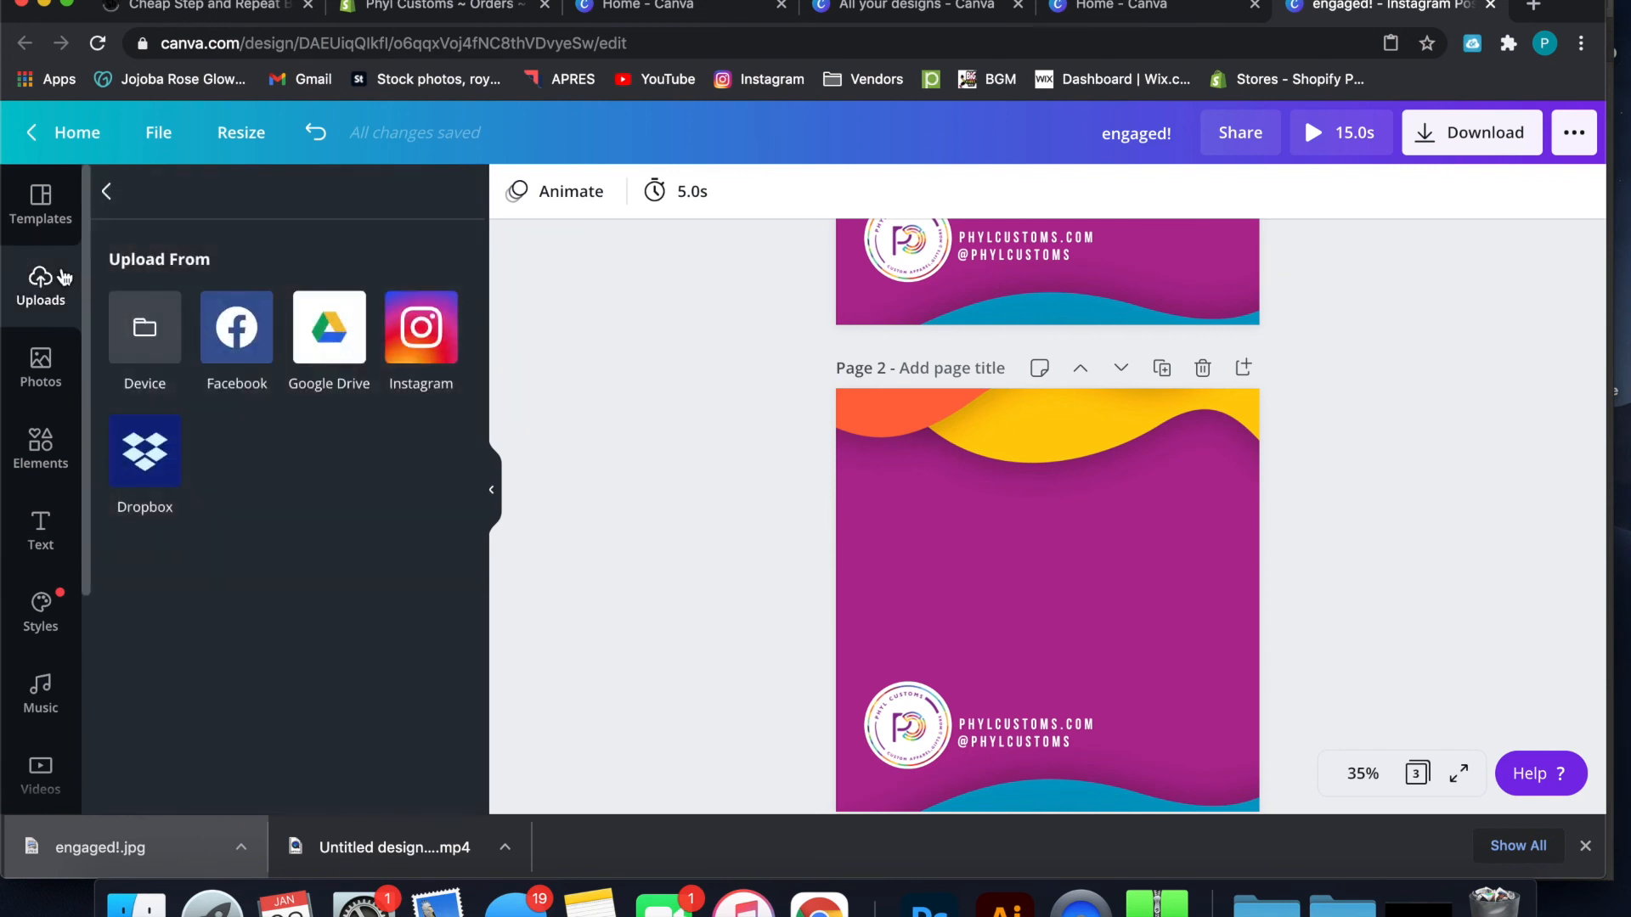
pyautogui.click(218, 319)
pyautogui.click(259, 214)
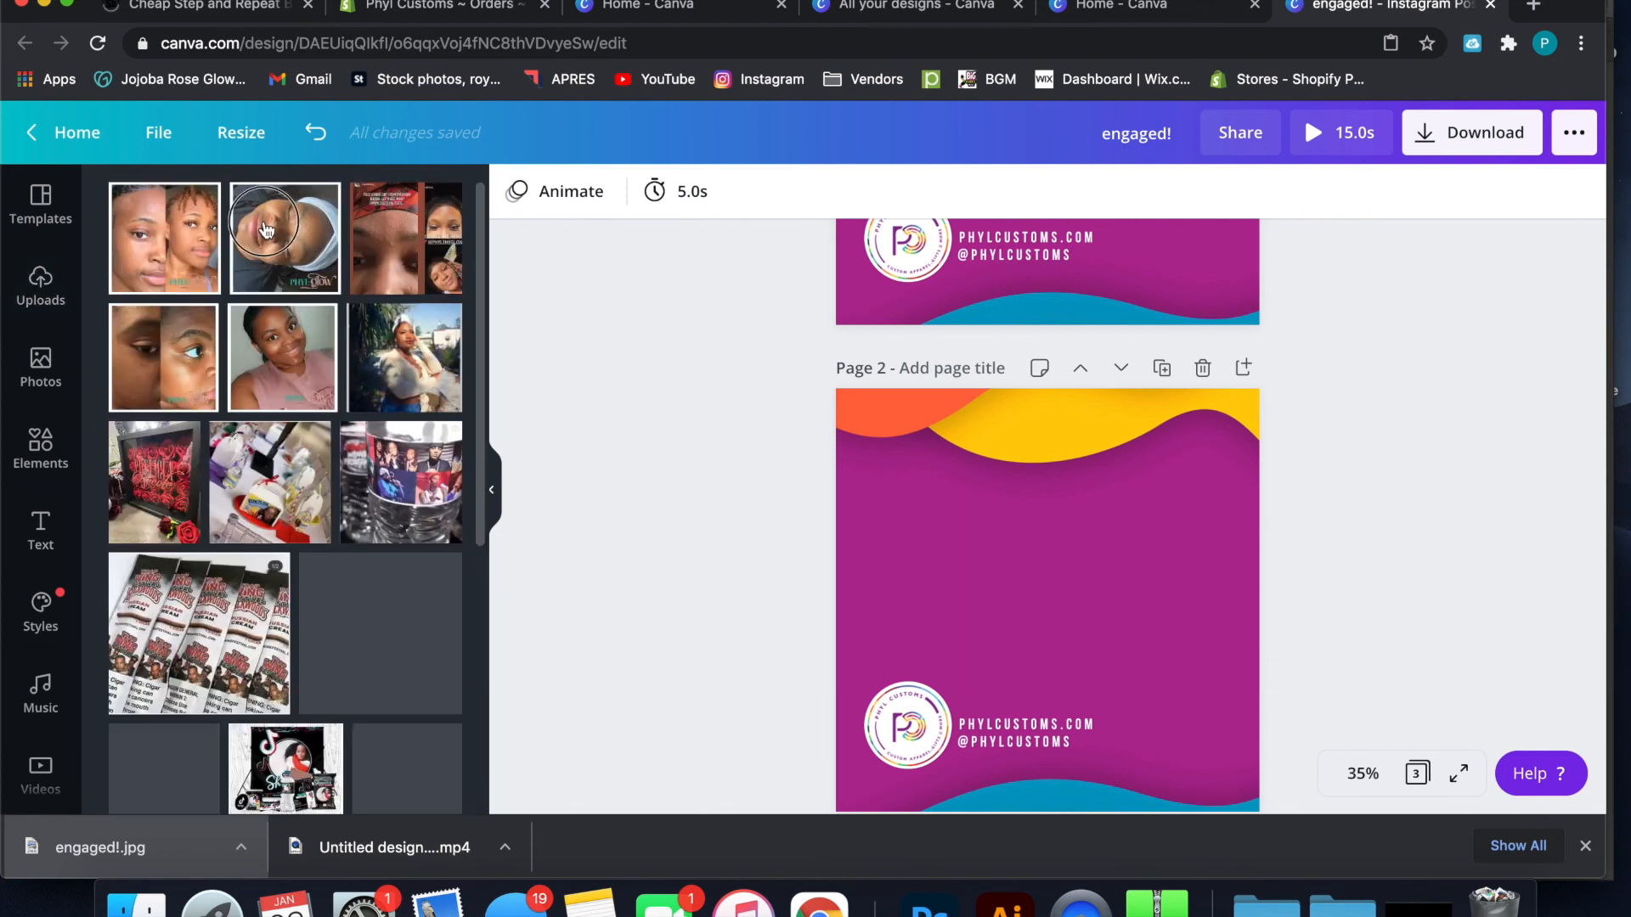
pyautogui.scroll(-5, 187, 432)
pyautogui.scroll(-2, 187, 431)
pyautogui.scroll(6, 186, 432)
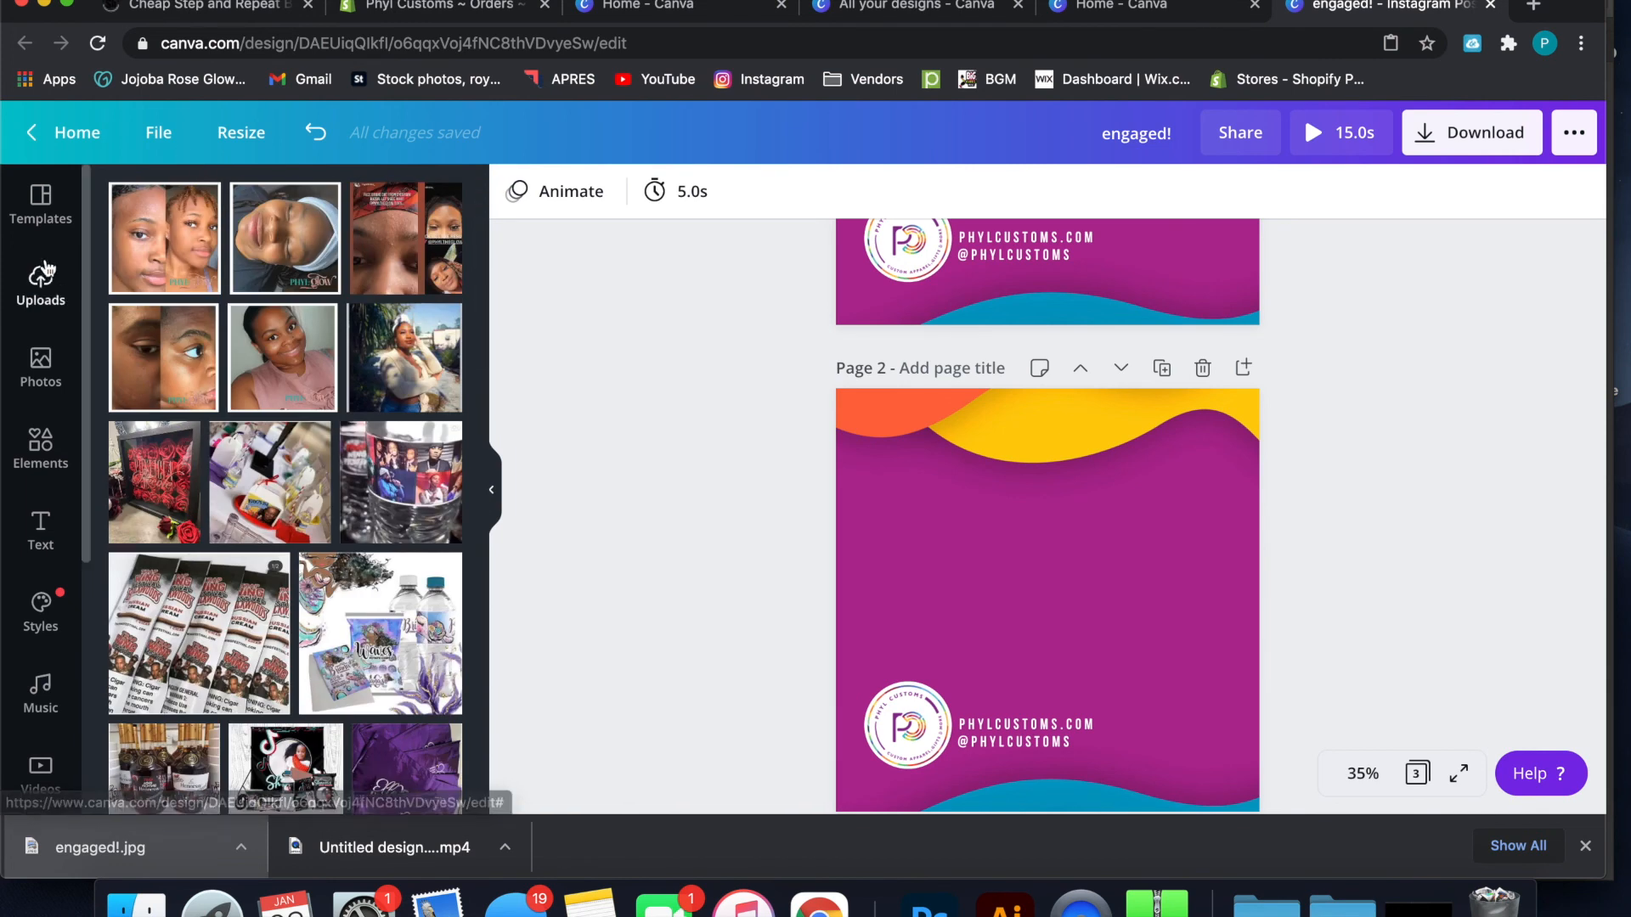
# Return to the Canva homepage and reopen the engaged! design from the recent designs
pyautogui.click(74, 133)
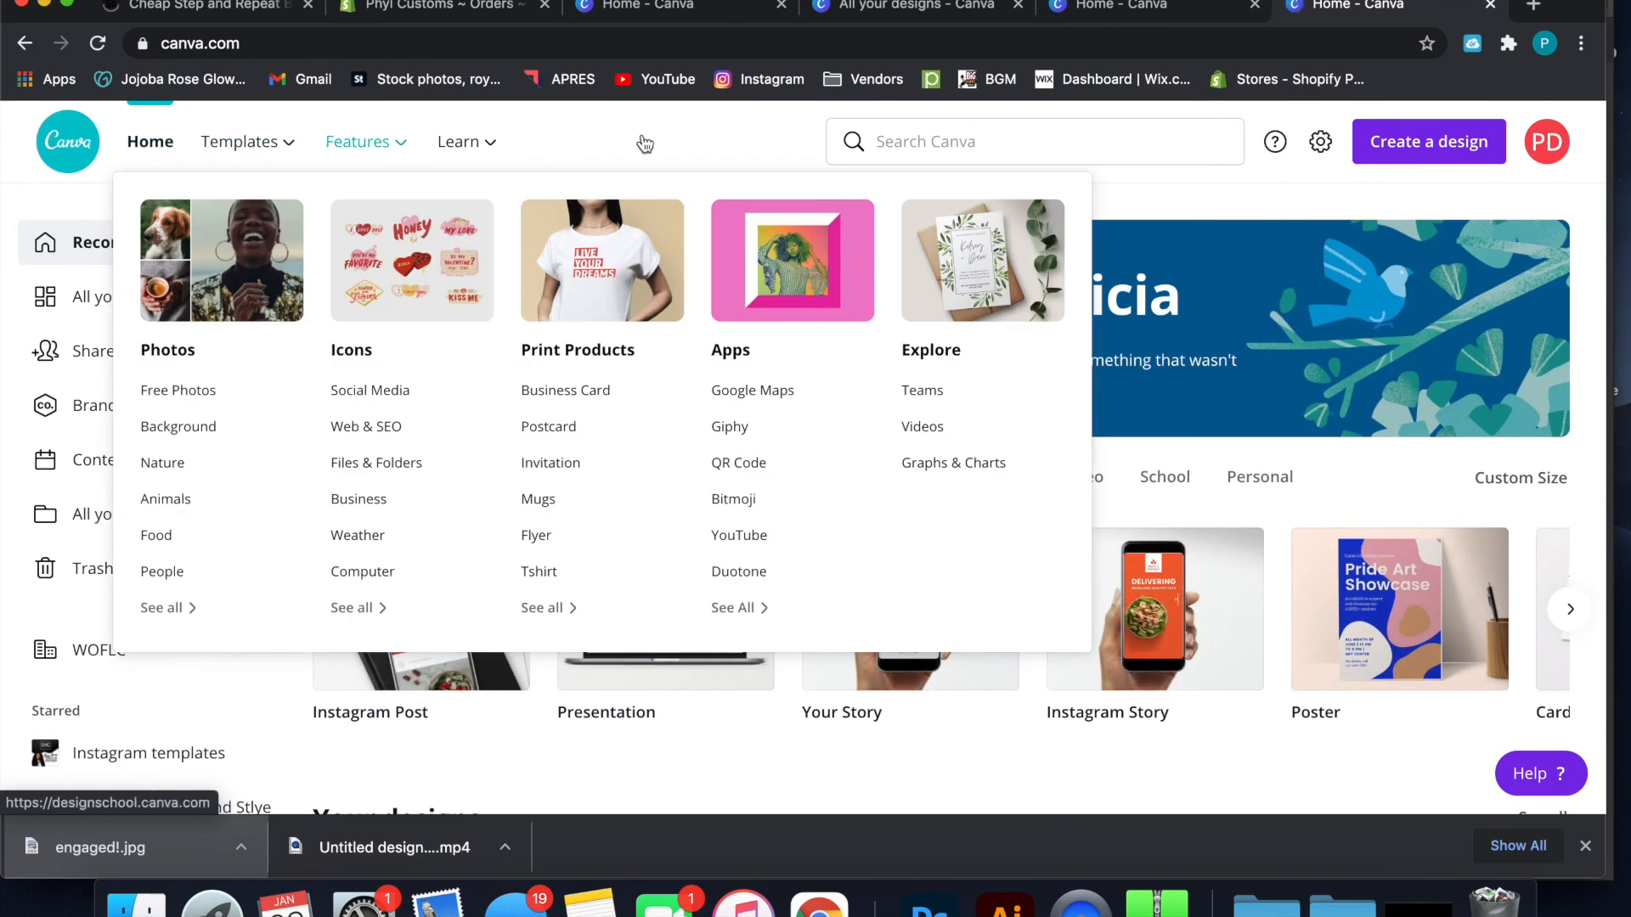
pyautogui.scroll(-6, 391, 544)
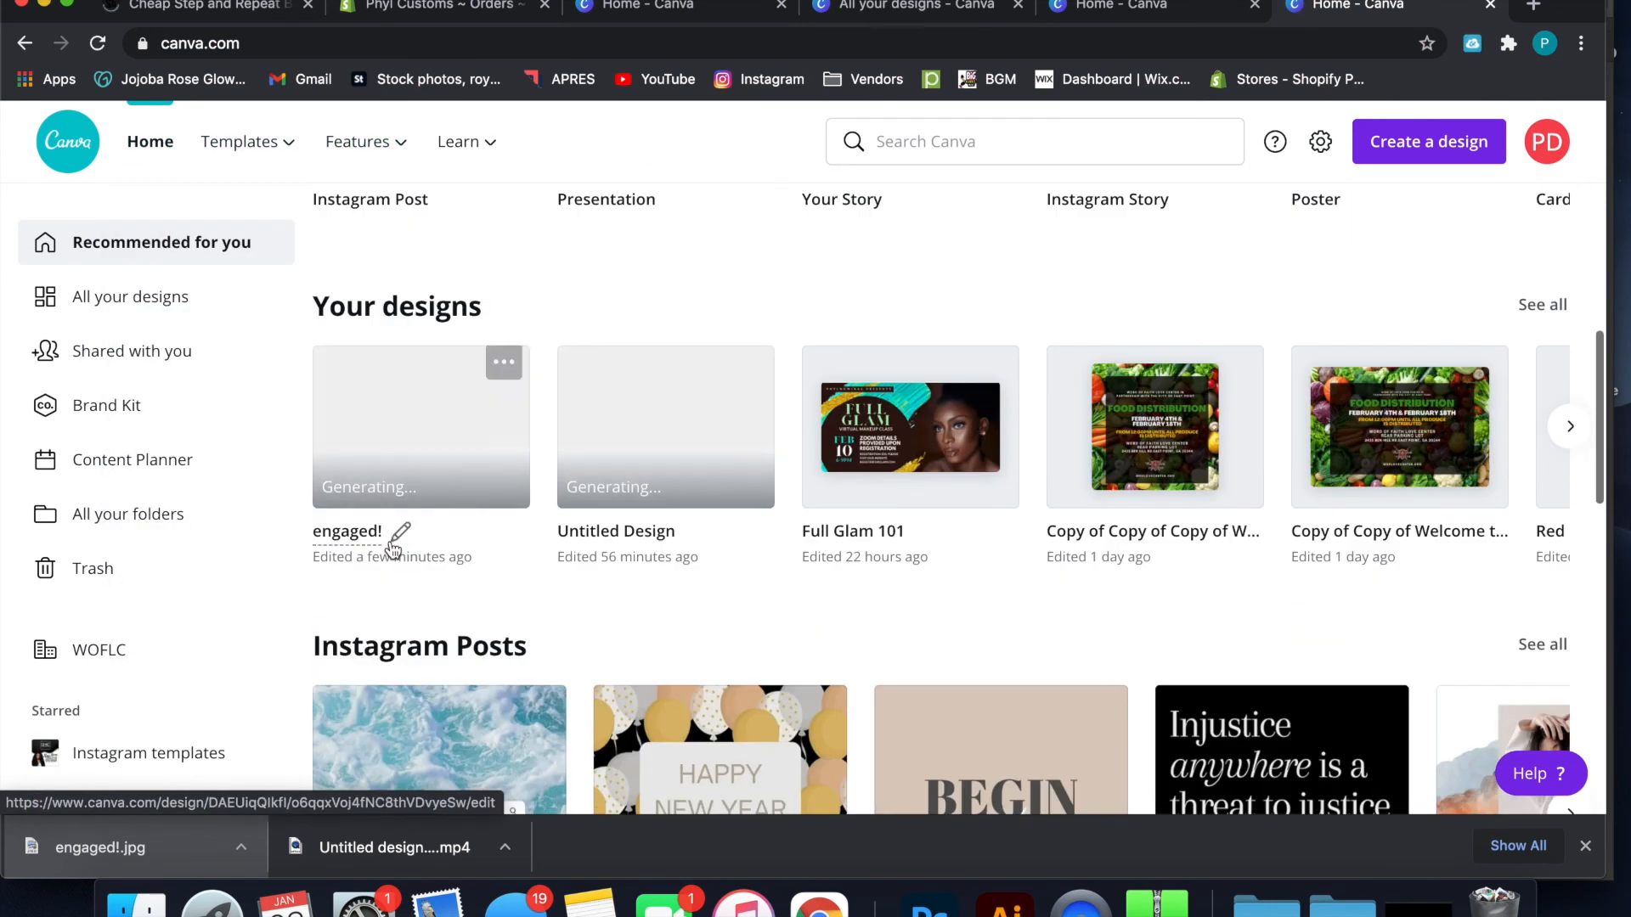
pyautogui.click(422, 454)
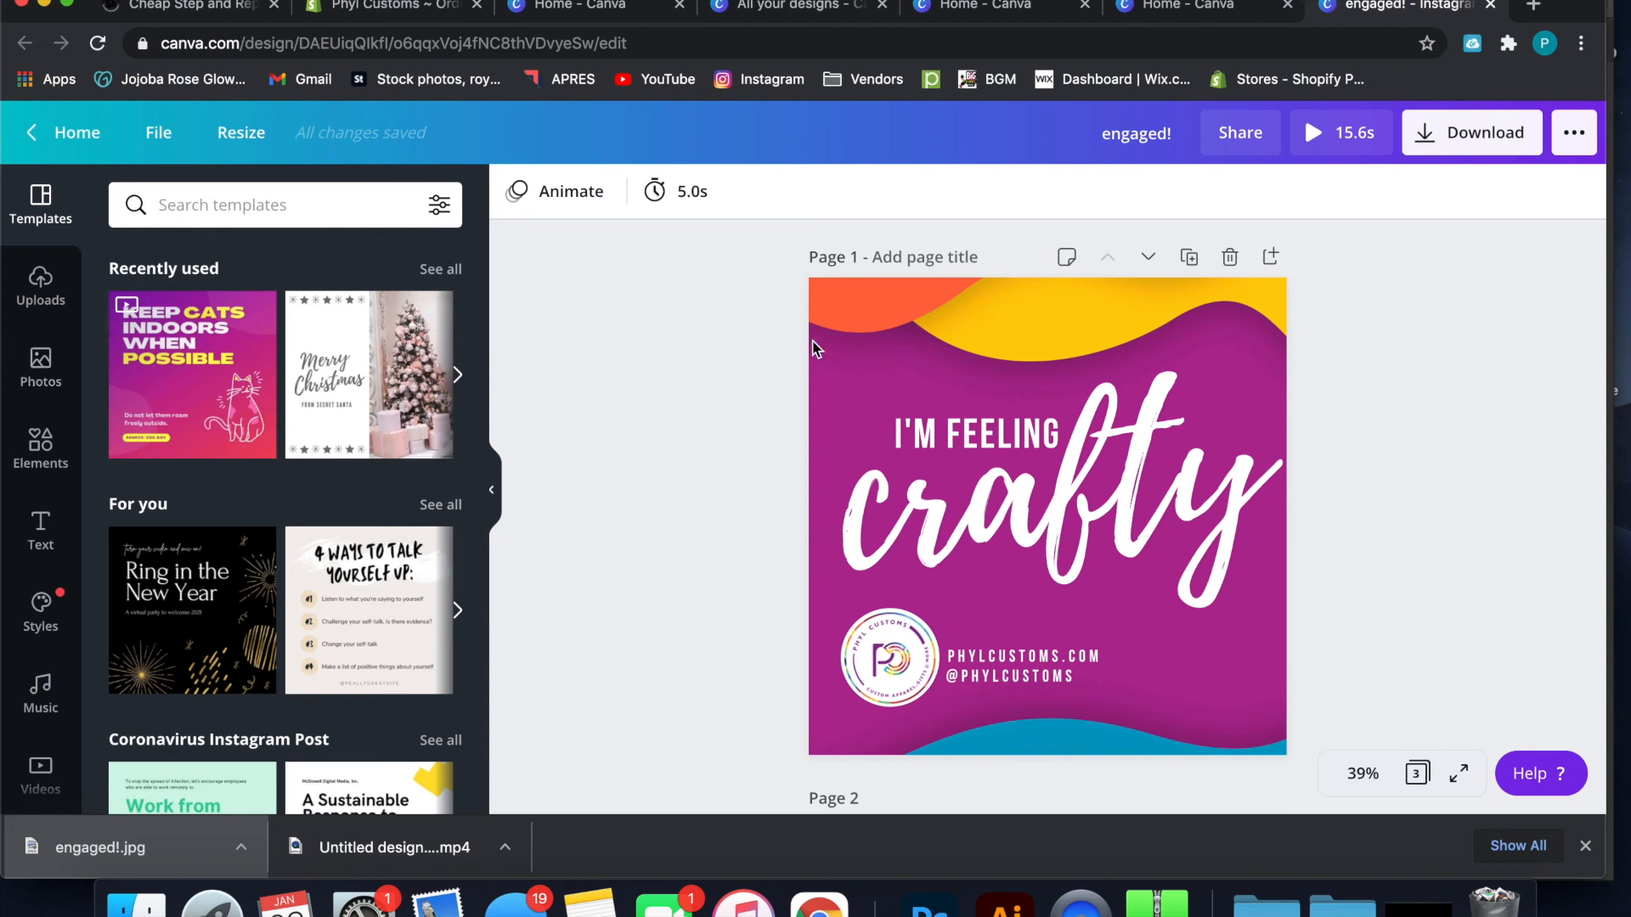
# Upload the video JJExperienceLogoPromo.mp4 from the device's Desktop folder
pyautogui.scroll(-5, 849, 382)
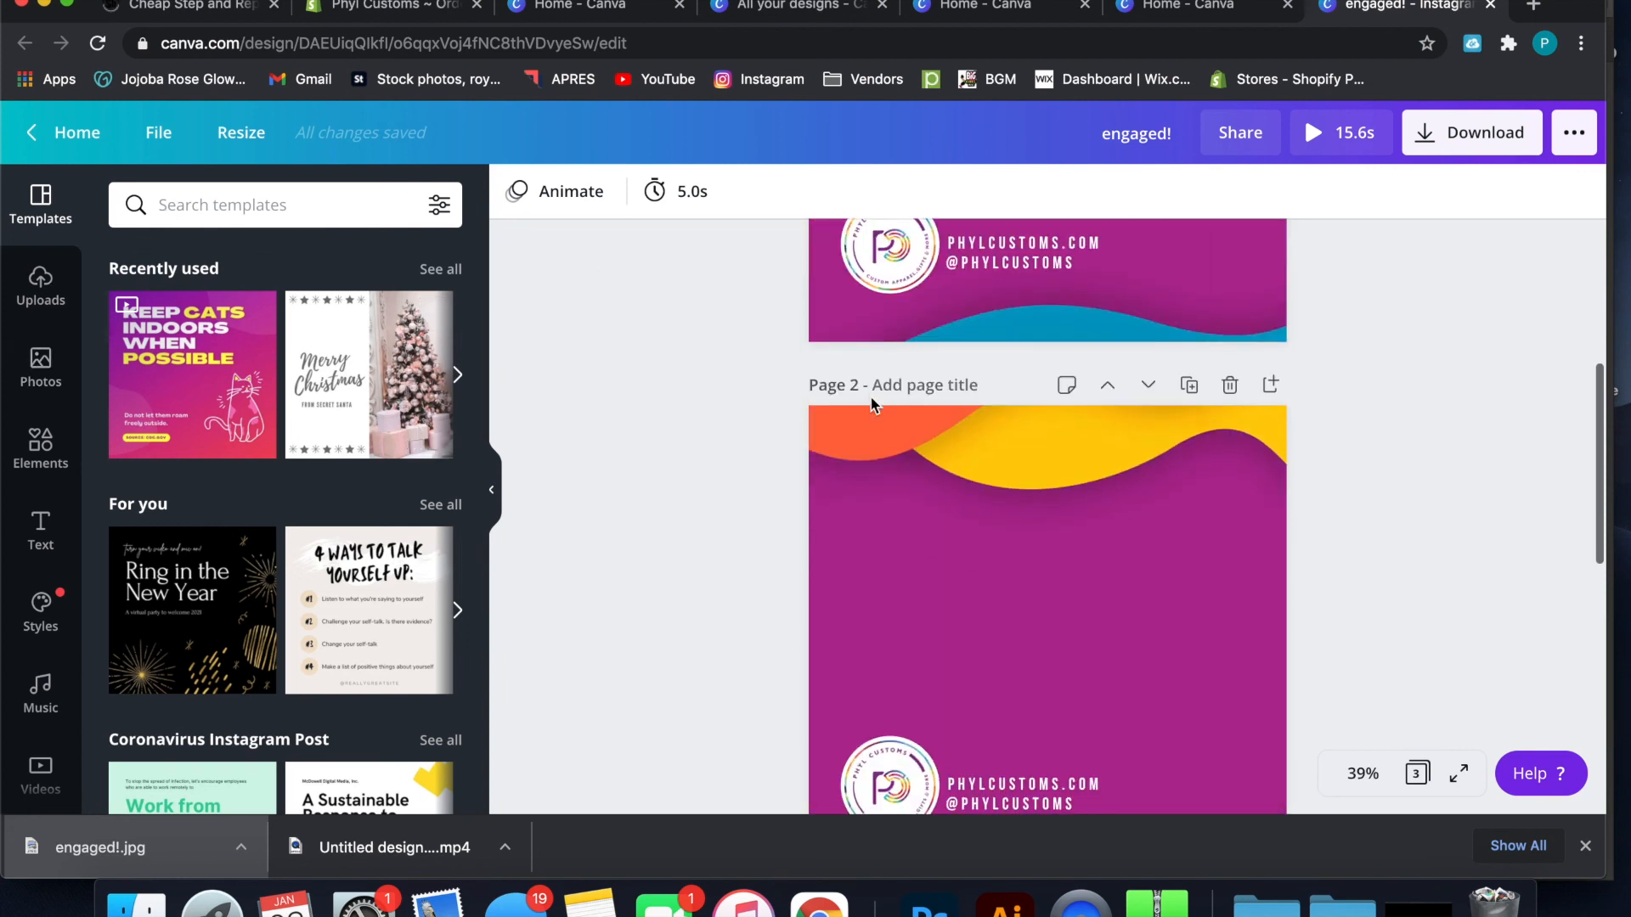
pyautogui.click(24, 314)
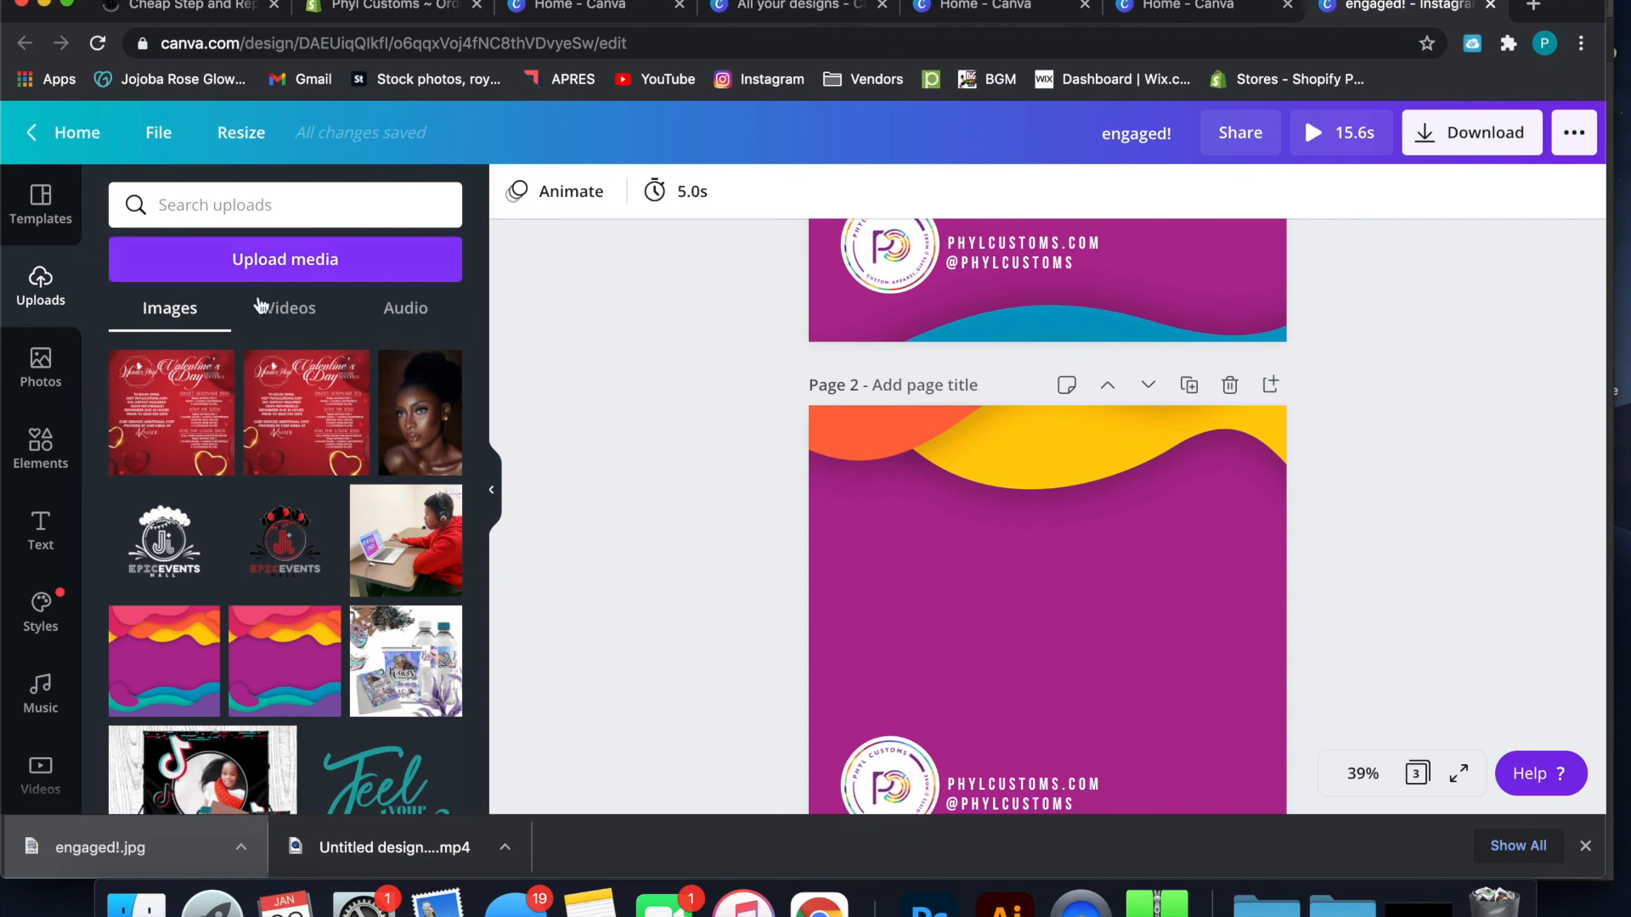
pyautogui.click(259, 263)
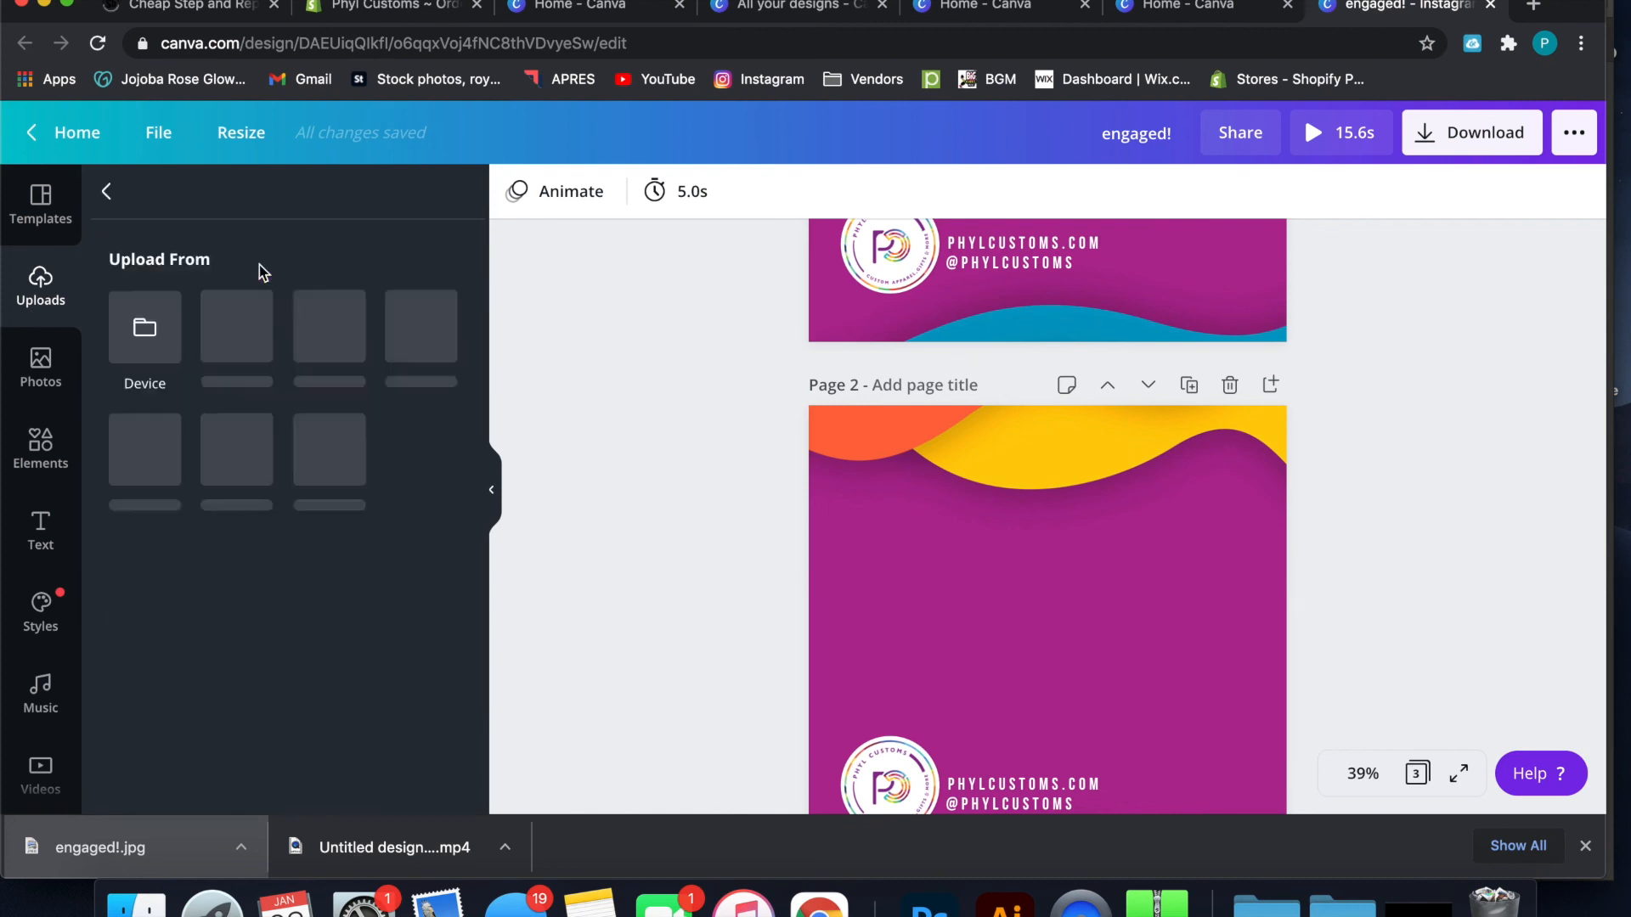
pyautogui.click(157, 347)
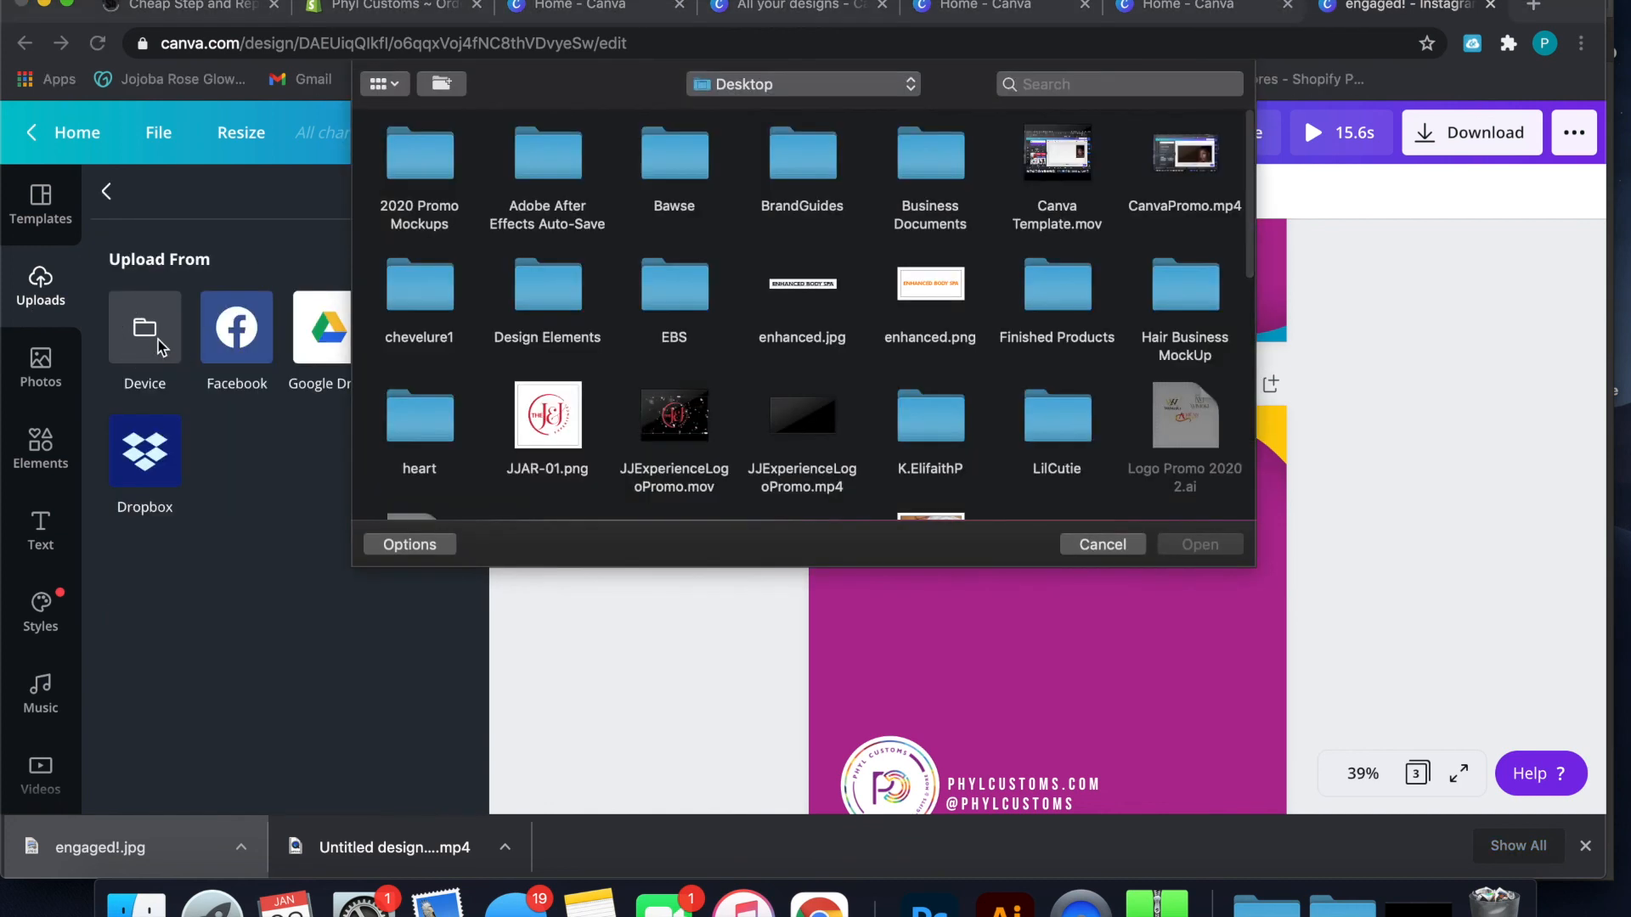
pyautogui.click(701, 429)
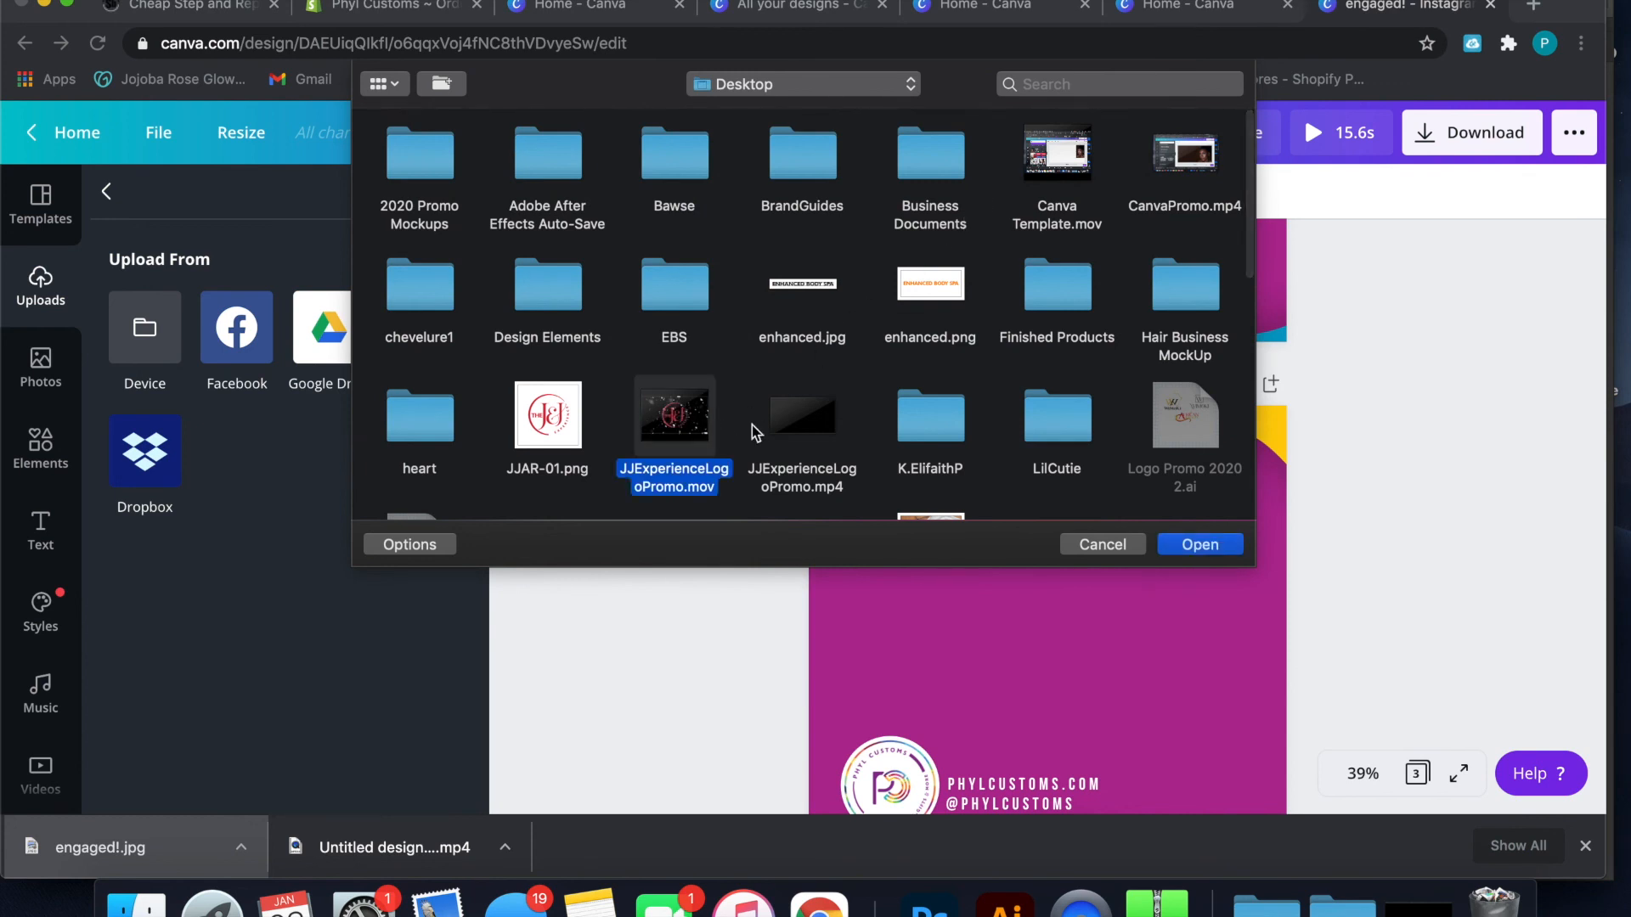
pyautogui.click(831, 433)
pyautogui.click(1222, 552)
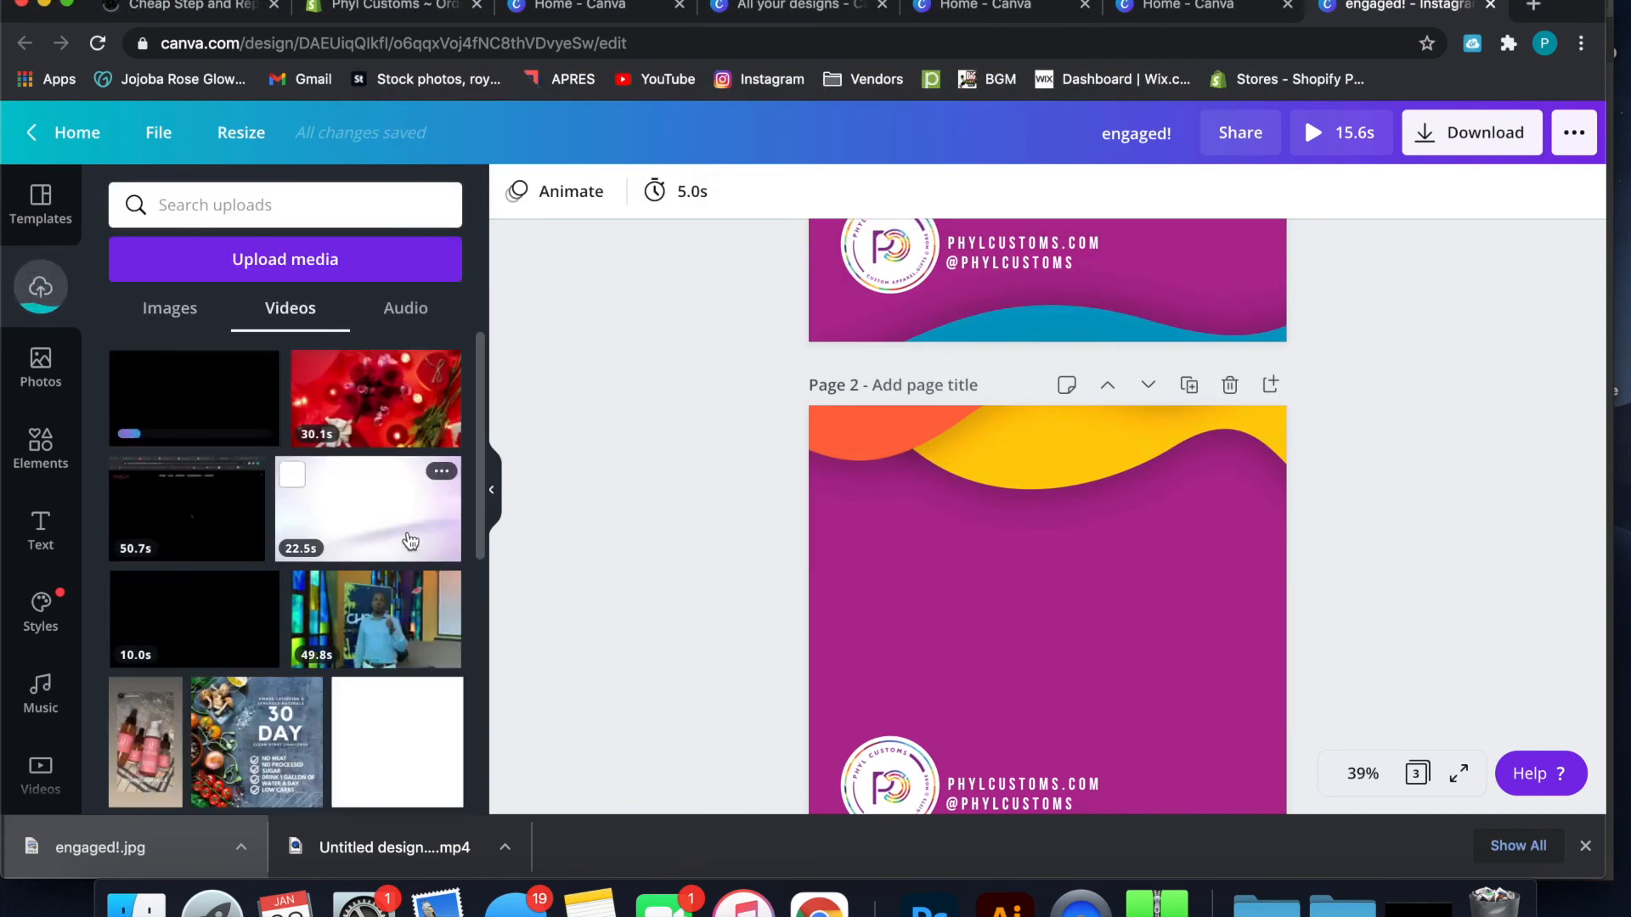
# Place the uploaded 22.5-second video on page 2, enlarged to the full page width and positioned above the logo
pyautogui.moveTo(410, 538); pyautogui.dragTo(938, 575)
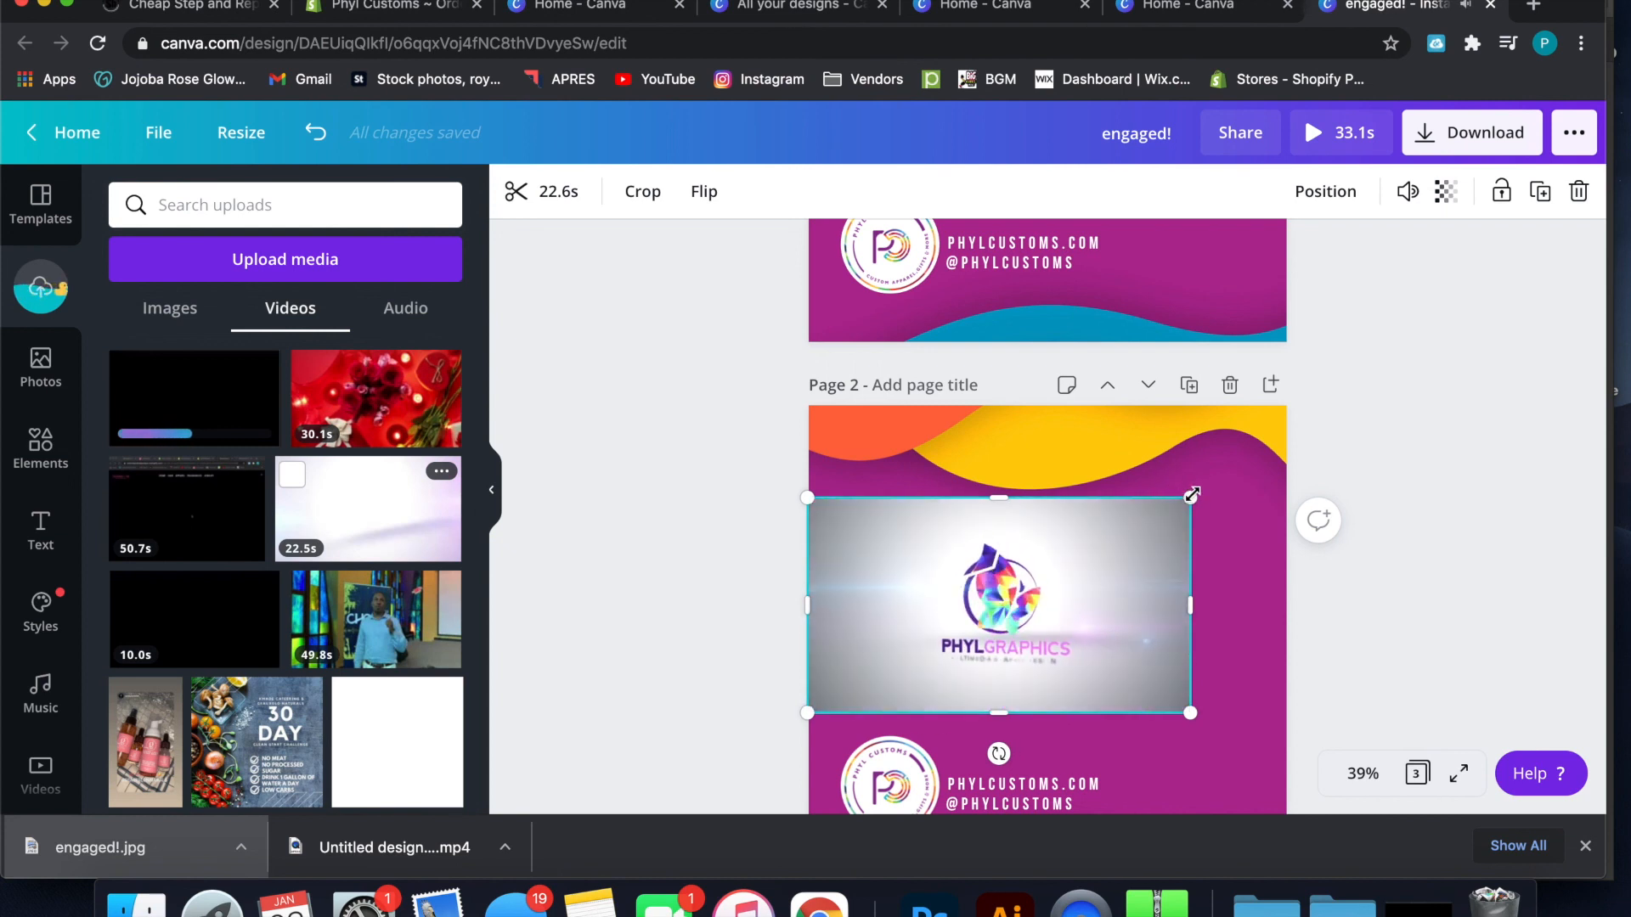
pyautogui.moveTo(1192, 494); pyautogui.dragTo(1212, 491)
pyautogui.moveTo(1283, 478); pyautogui.dragTo(1301, 475)
pyautogui.moveTo(1238, 527); pyautogui.dragTo(1237, 537)
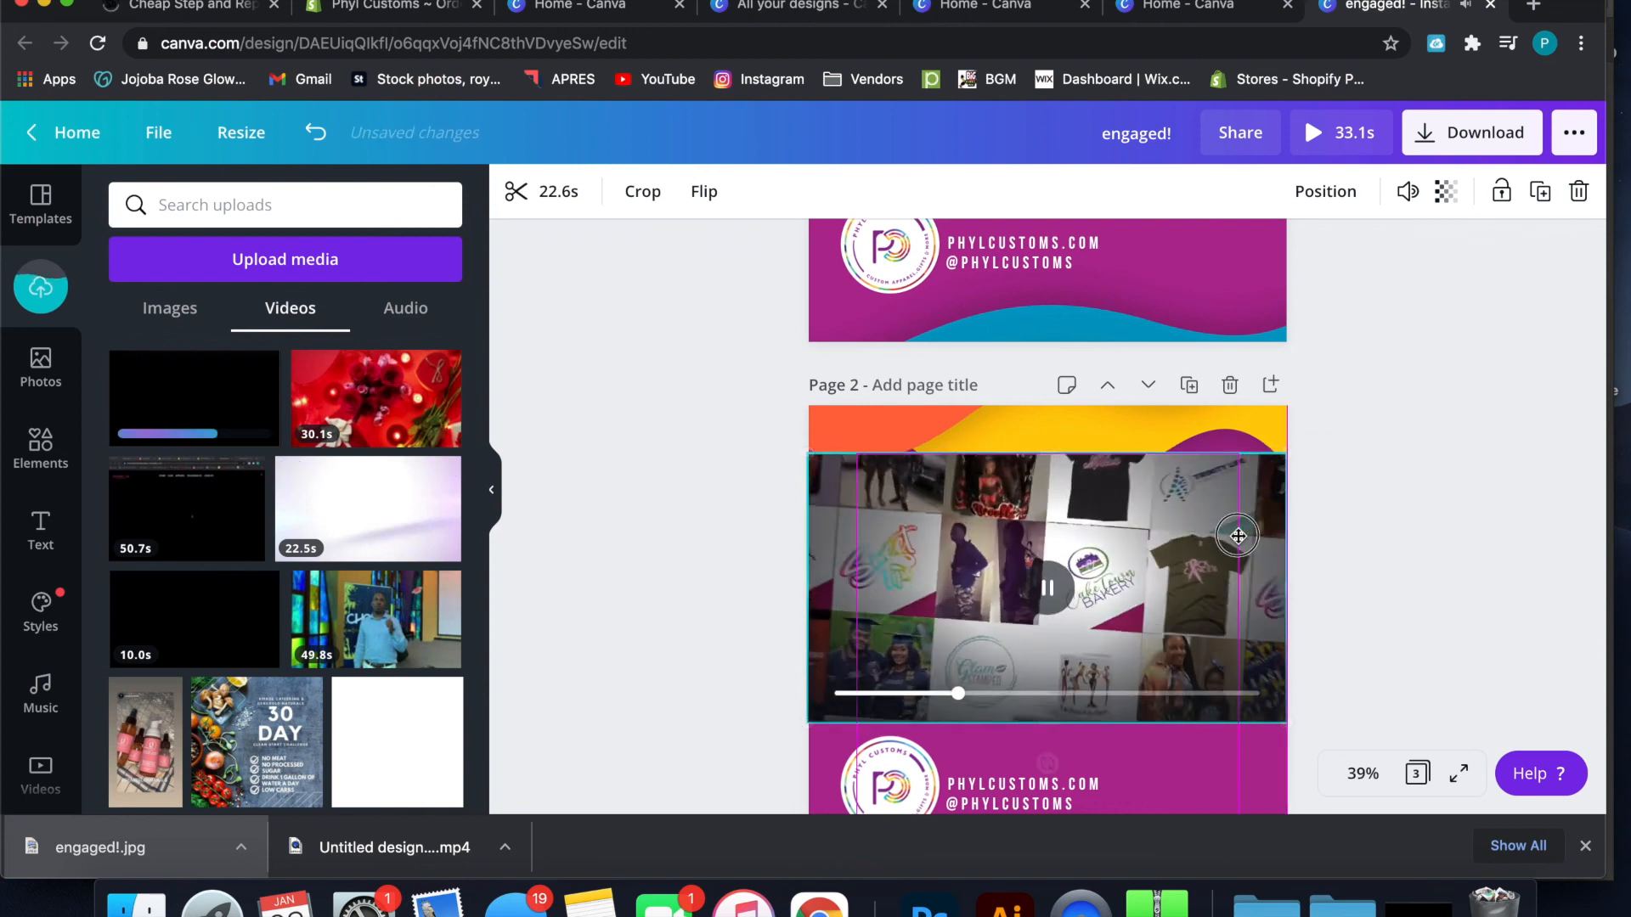
pyautogui.click(1509, 498)
pyautogui.moveTo(1195, 538); pyautogui.dragTo(1194, 524)
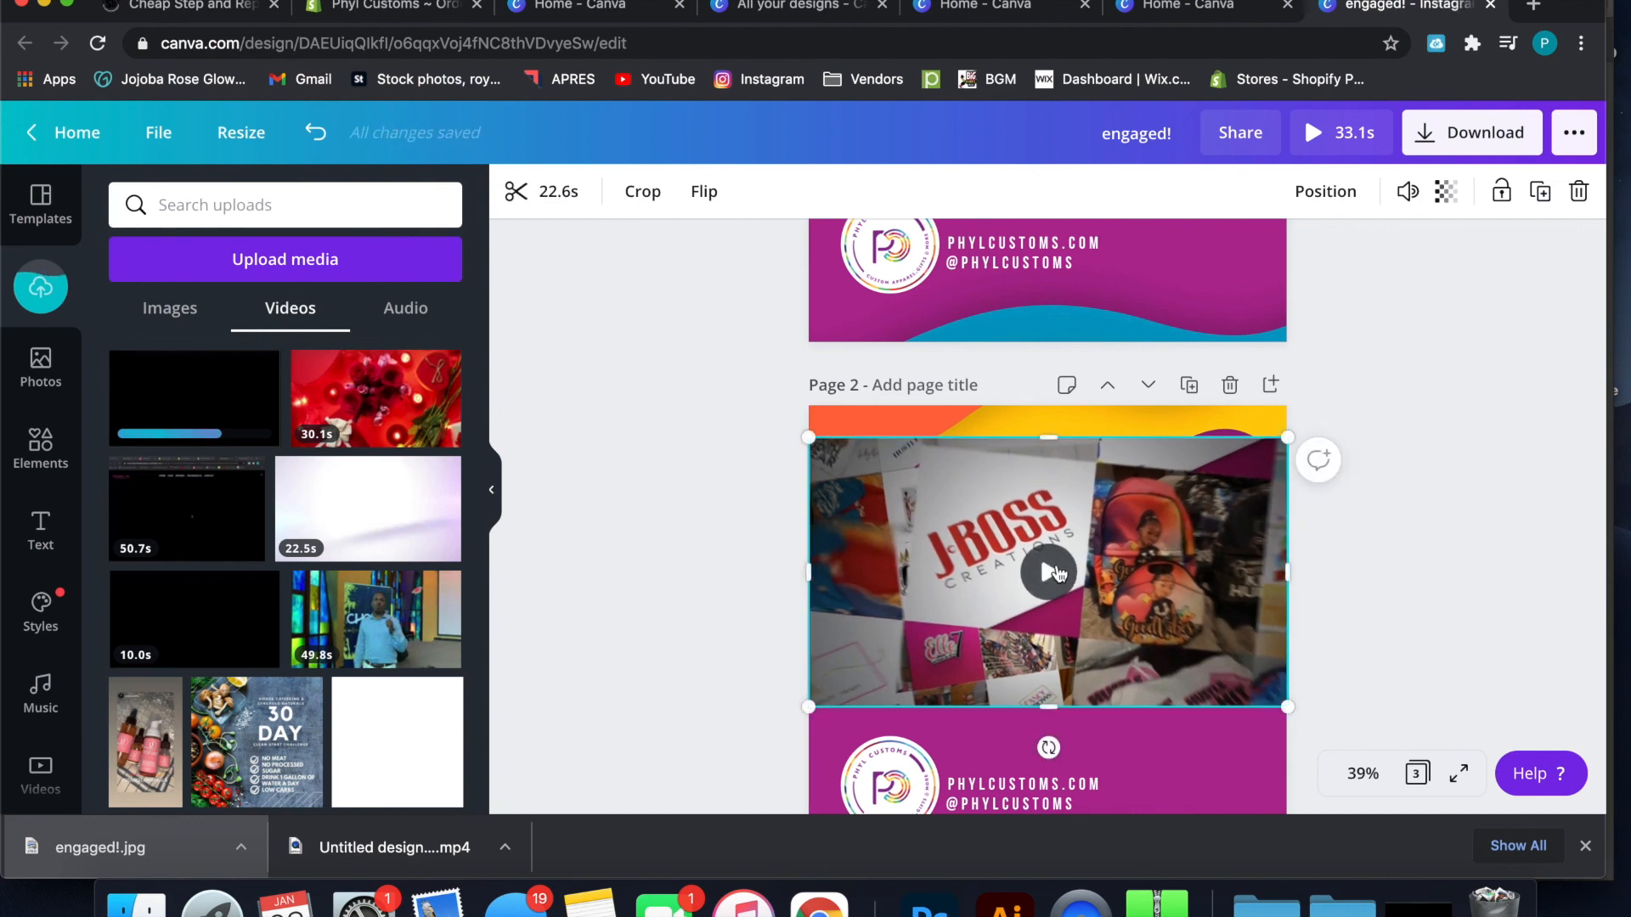
# Preview the video on page 2, narrow its frame on both sides, and move it slightly lower above the logo
pyautogui.click(1050, 572)
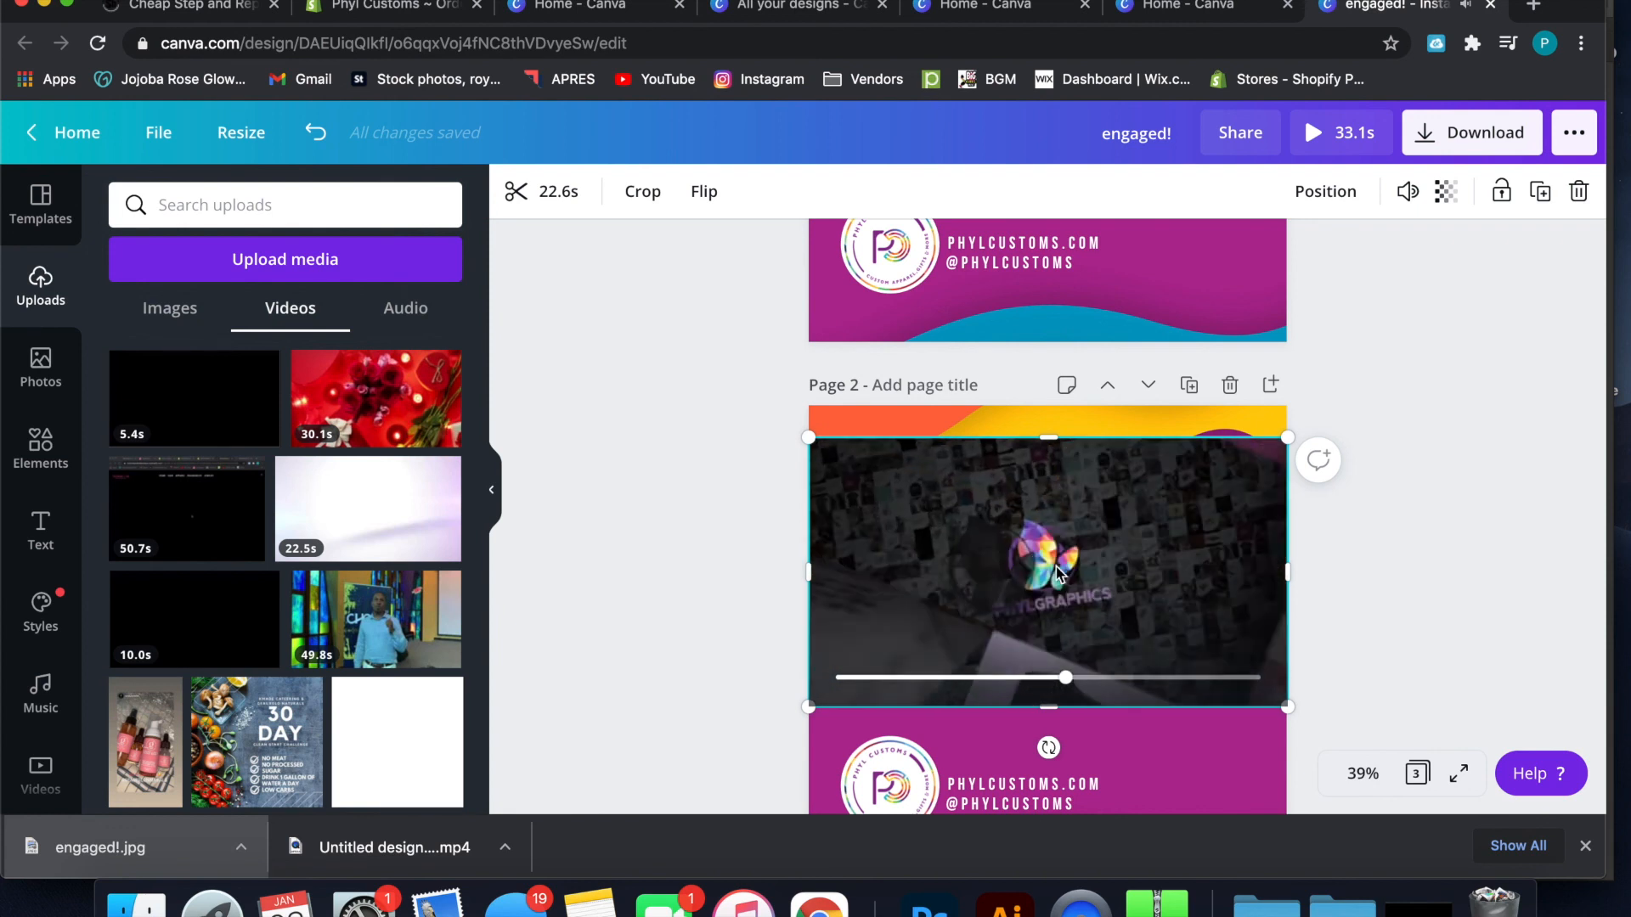
pyautogui.scroll(-3, 1352, 591)
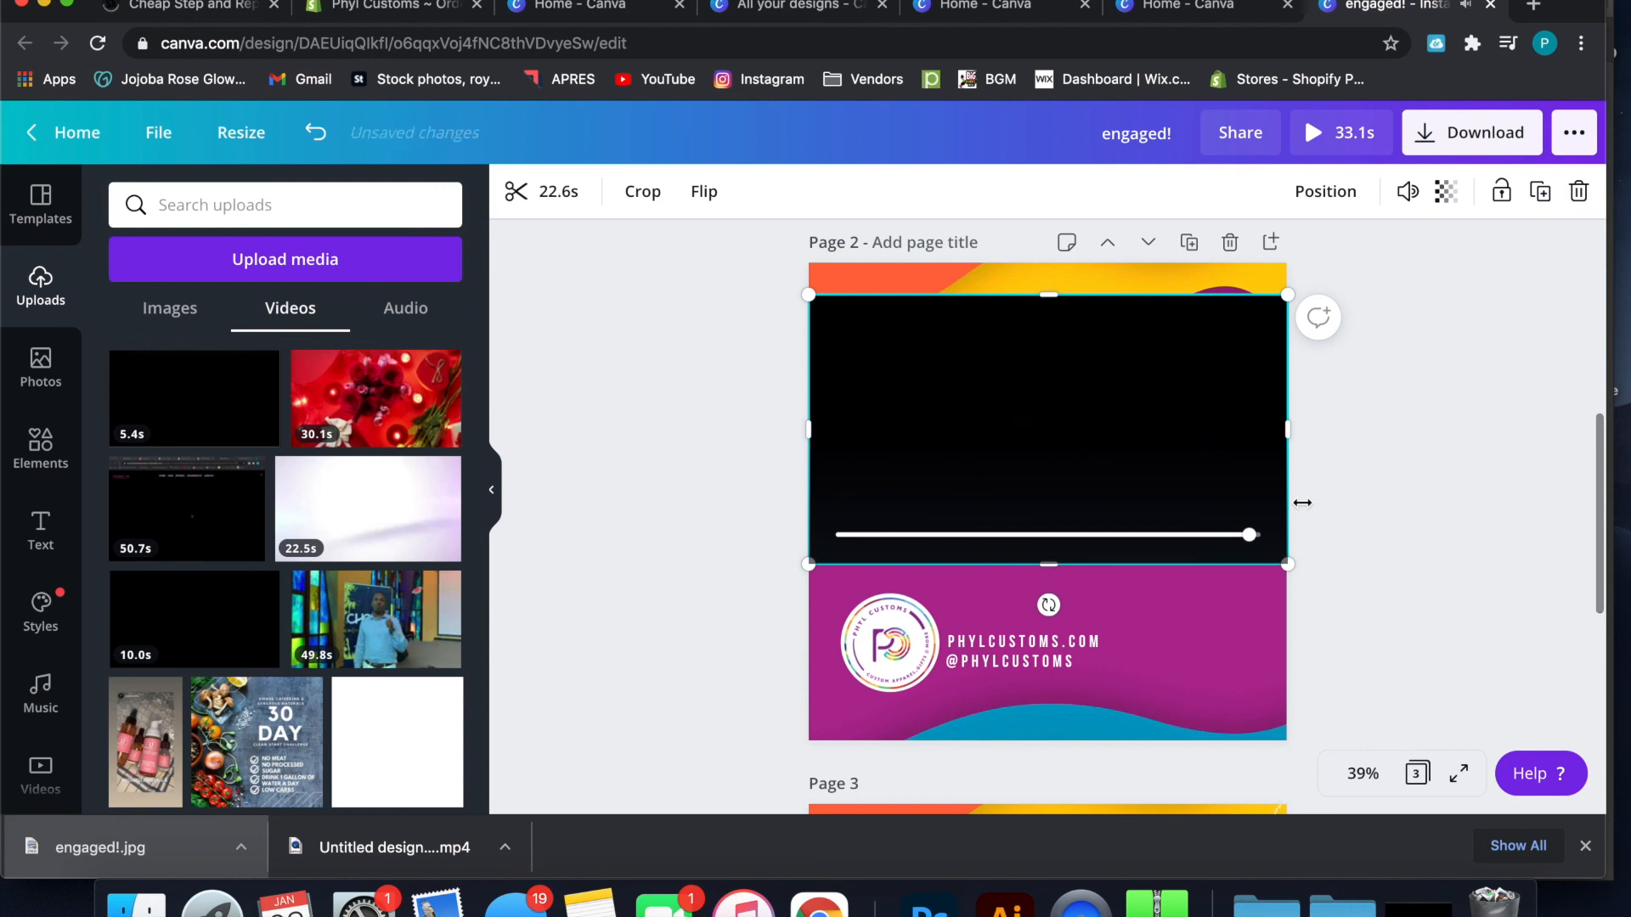
pyautogui.moveTo(1232, 421); pyautogui.dragTo(1186, 414)
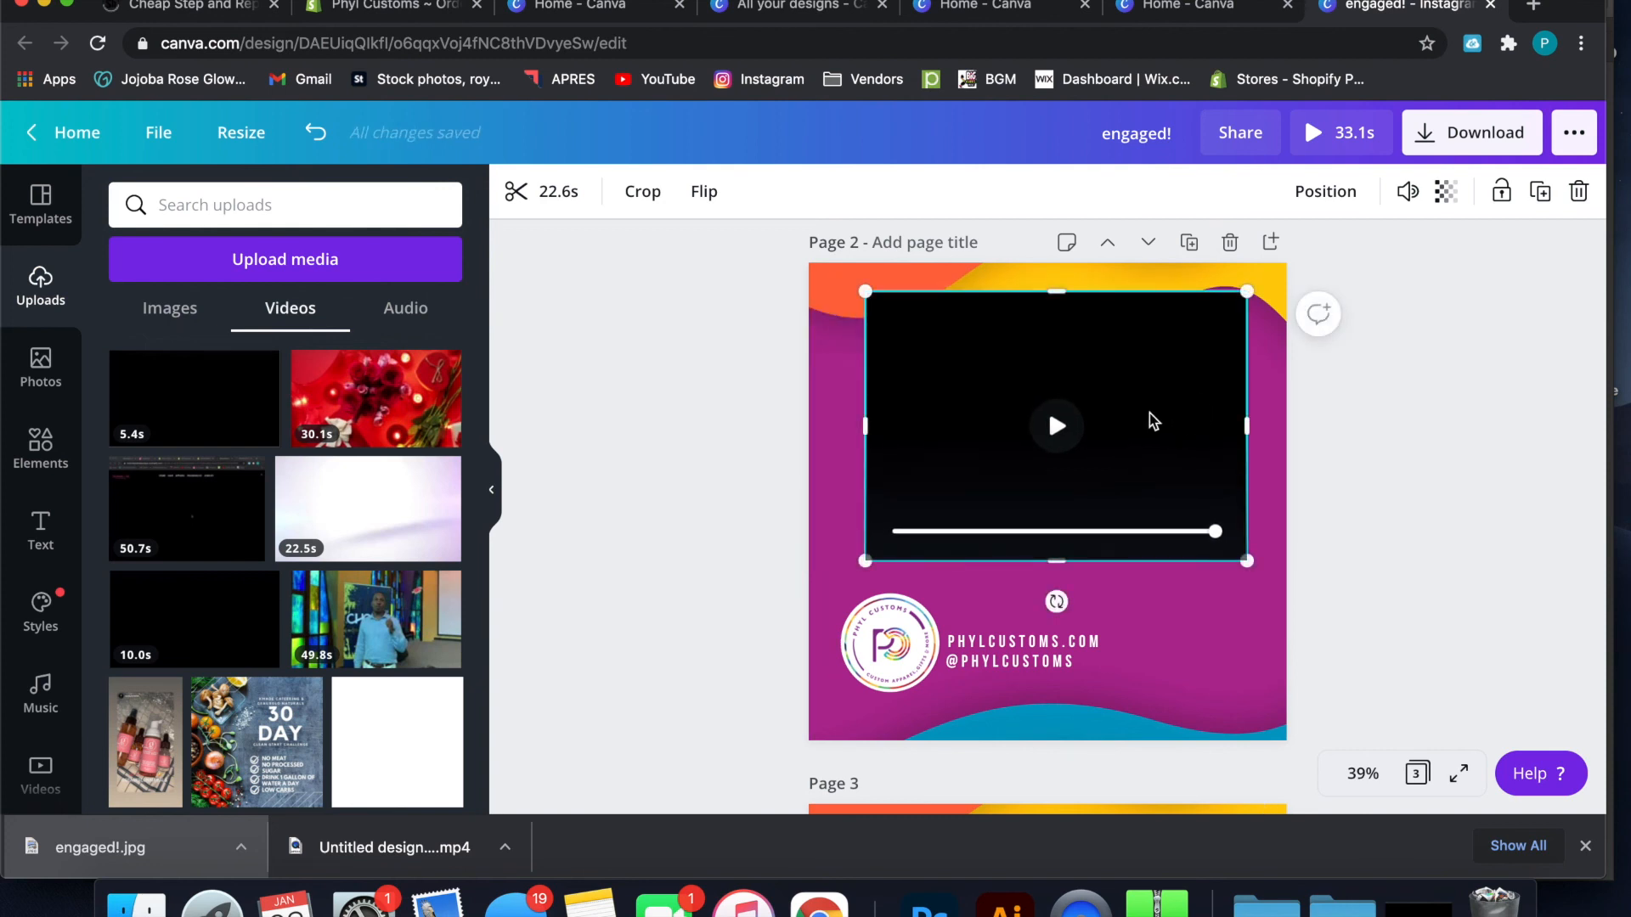
pyautogui.click(1055, 427)
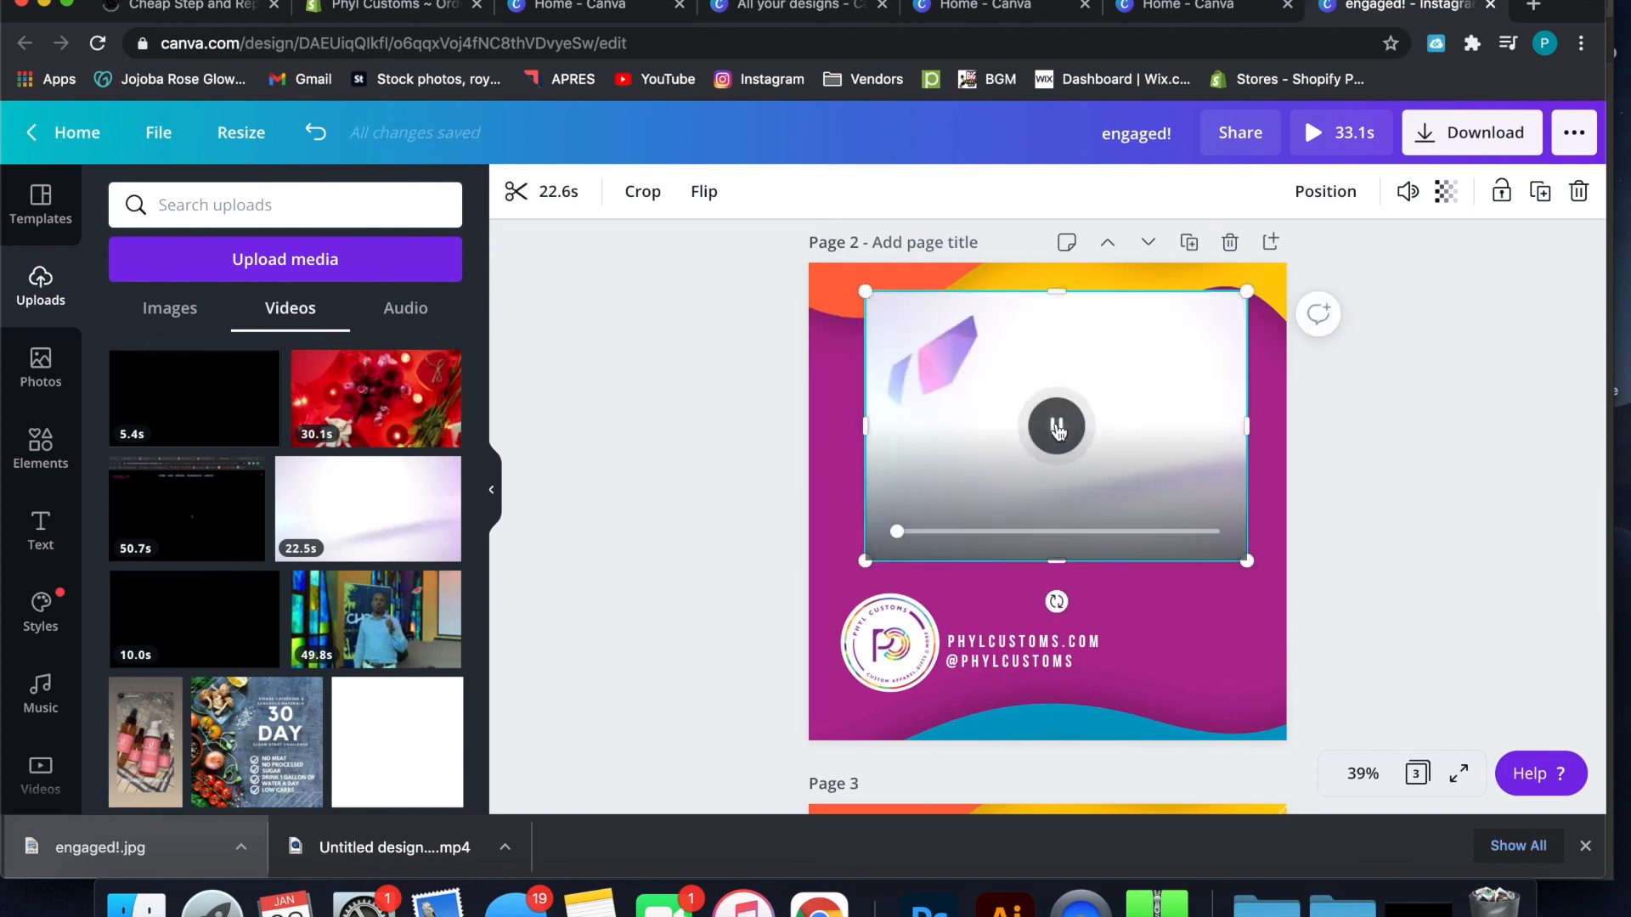
pyautogui.moveTo(1161, 430); pyautogui.dragTo(1160, 444)
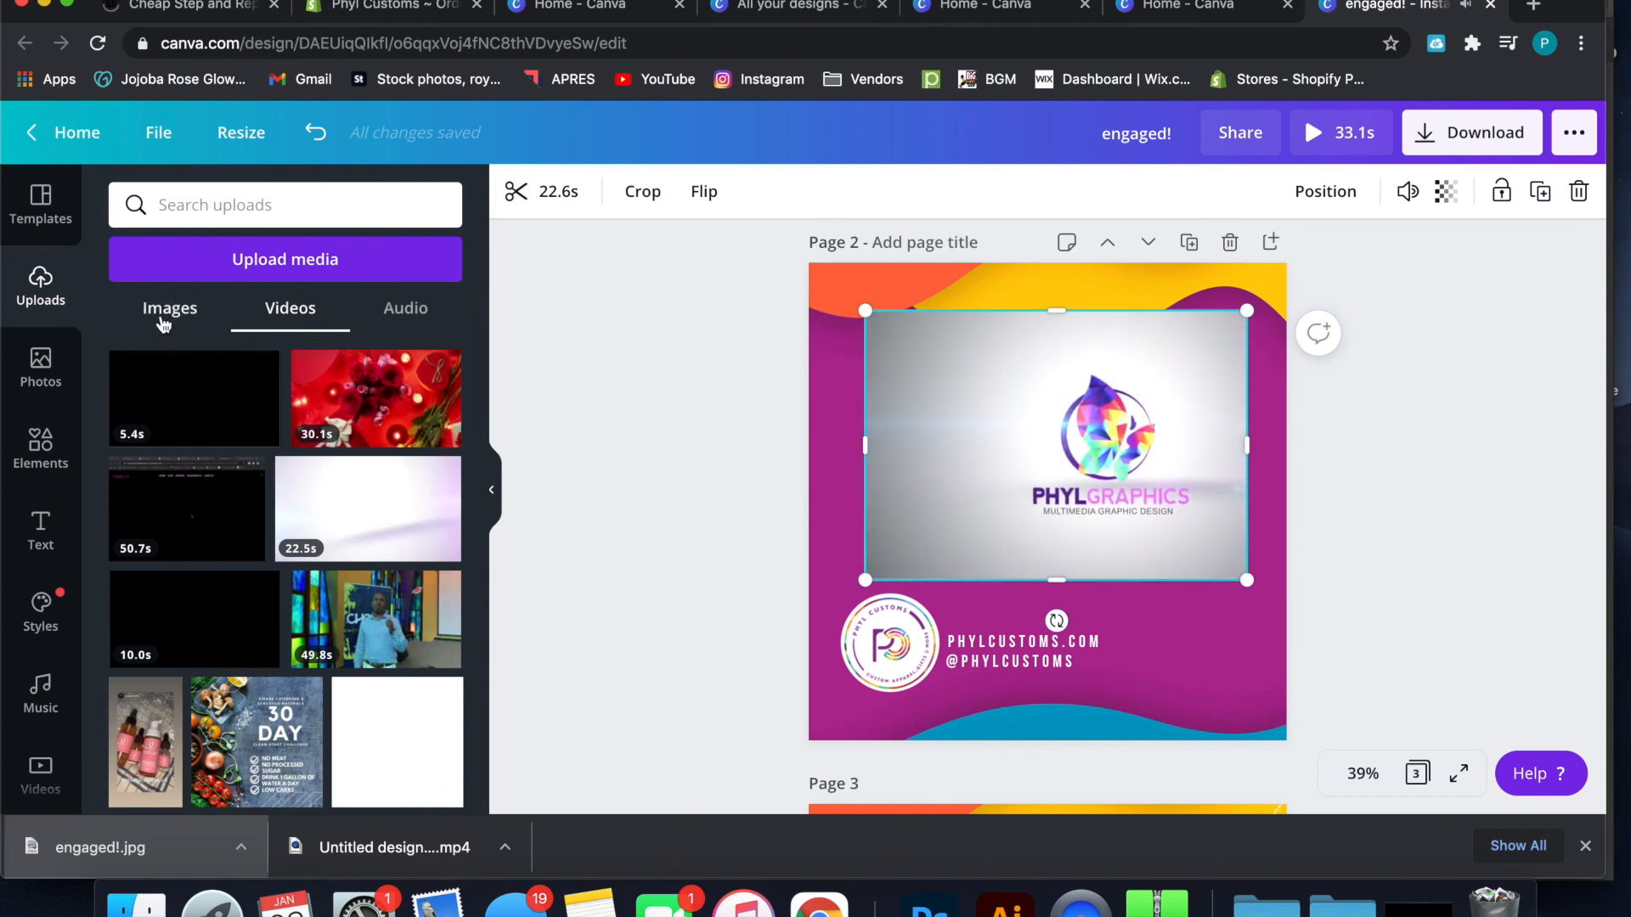
# Add the recently used blue-and-purple brush scribble element to page 2, overlapping the video's right edge and extending past the page border
pyautogui.click(40, 446)
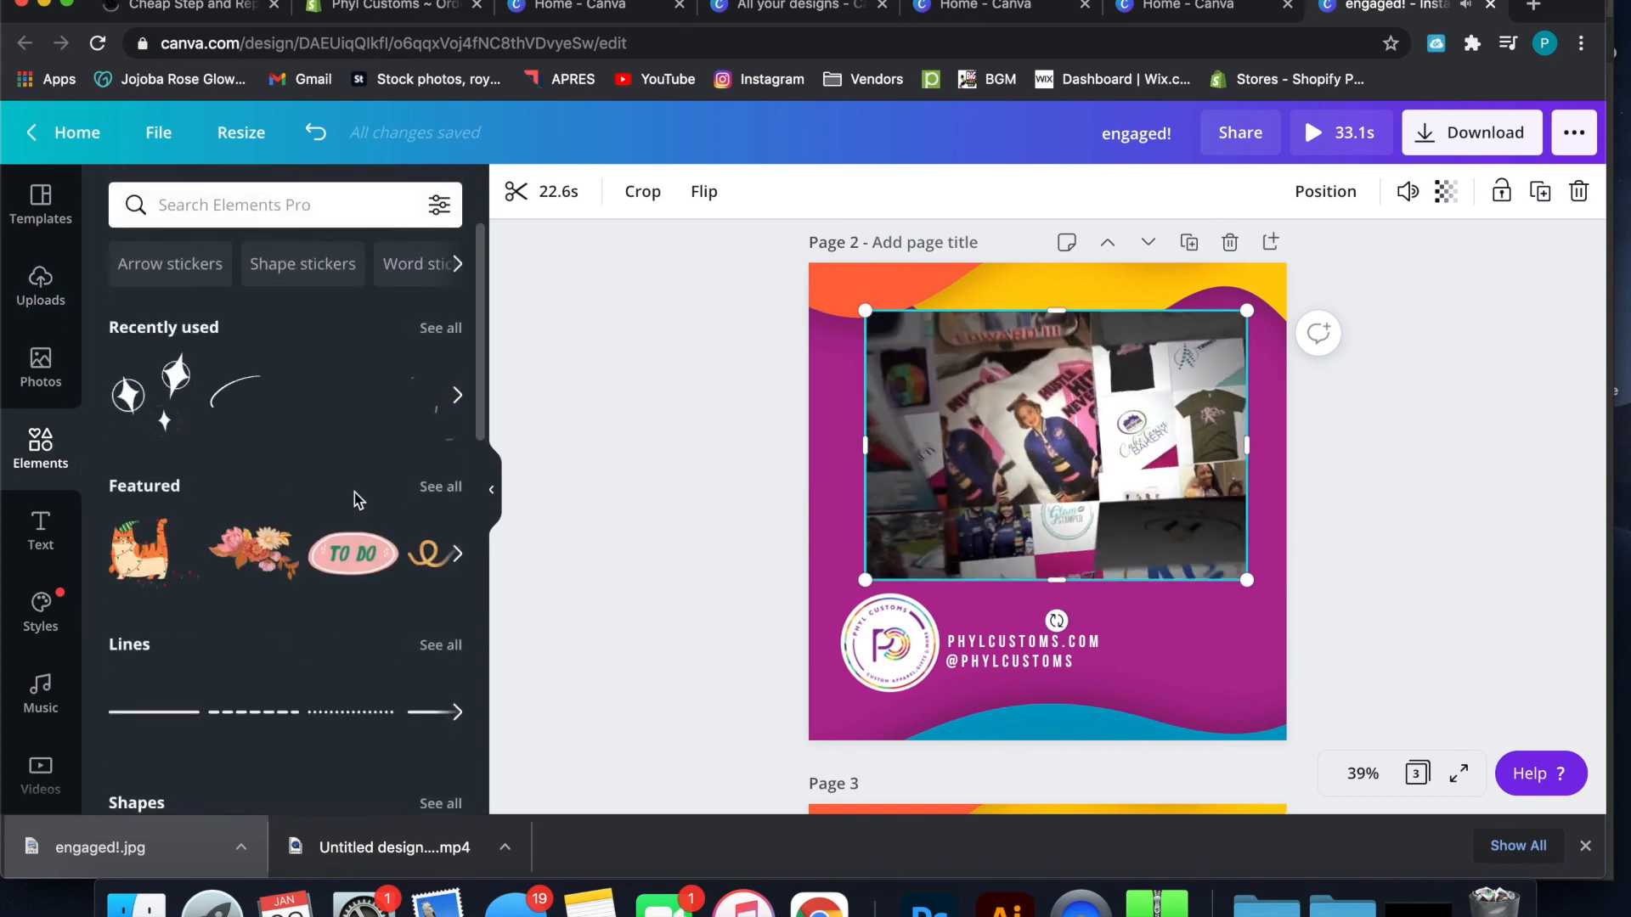
pyautogui.scroll(-2, 354, 492)
pyautogui.scroll(2, 354, 491)
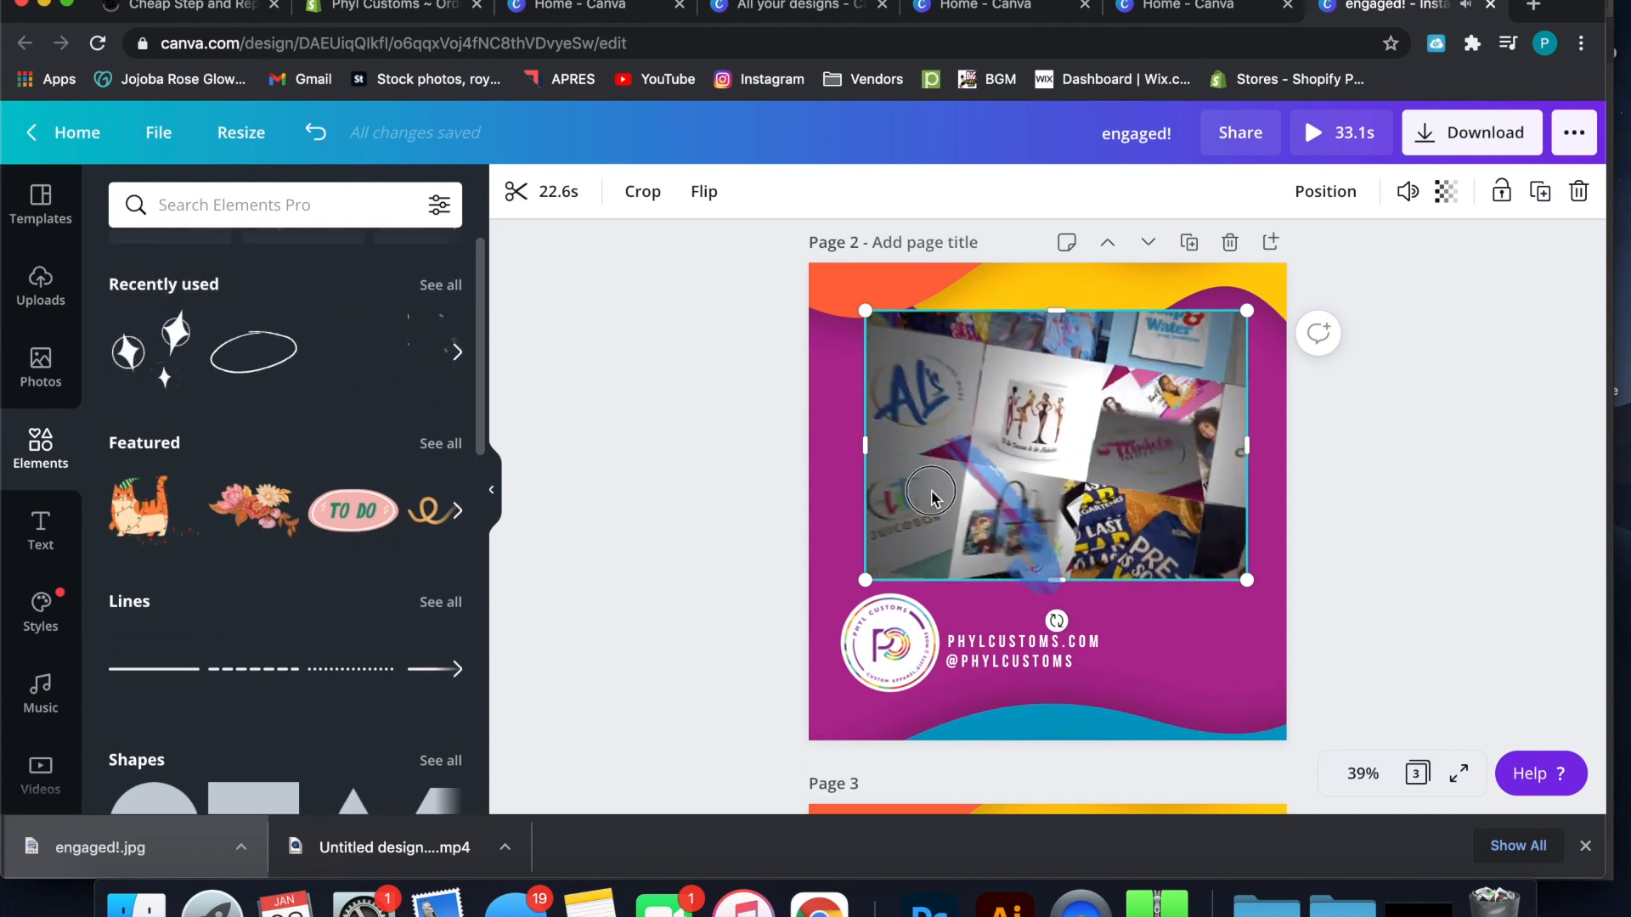
pyautogui.click(1223, 485)
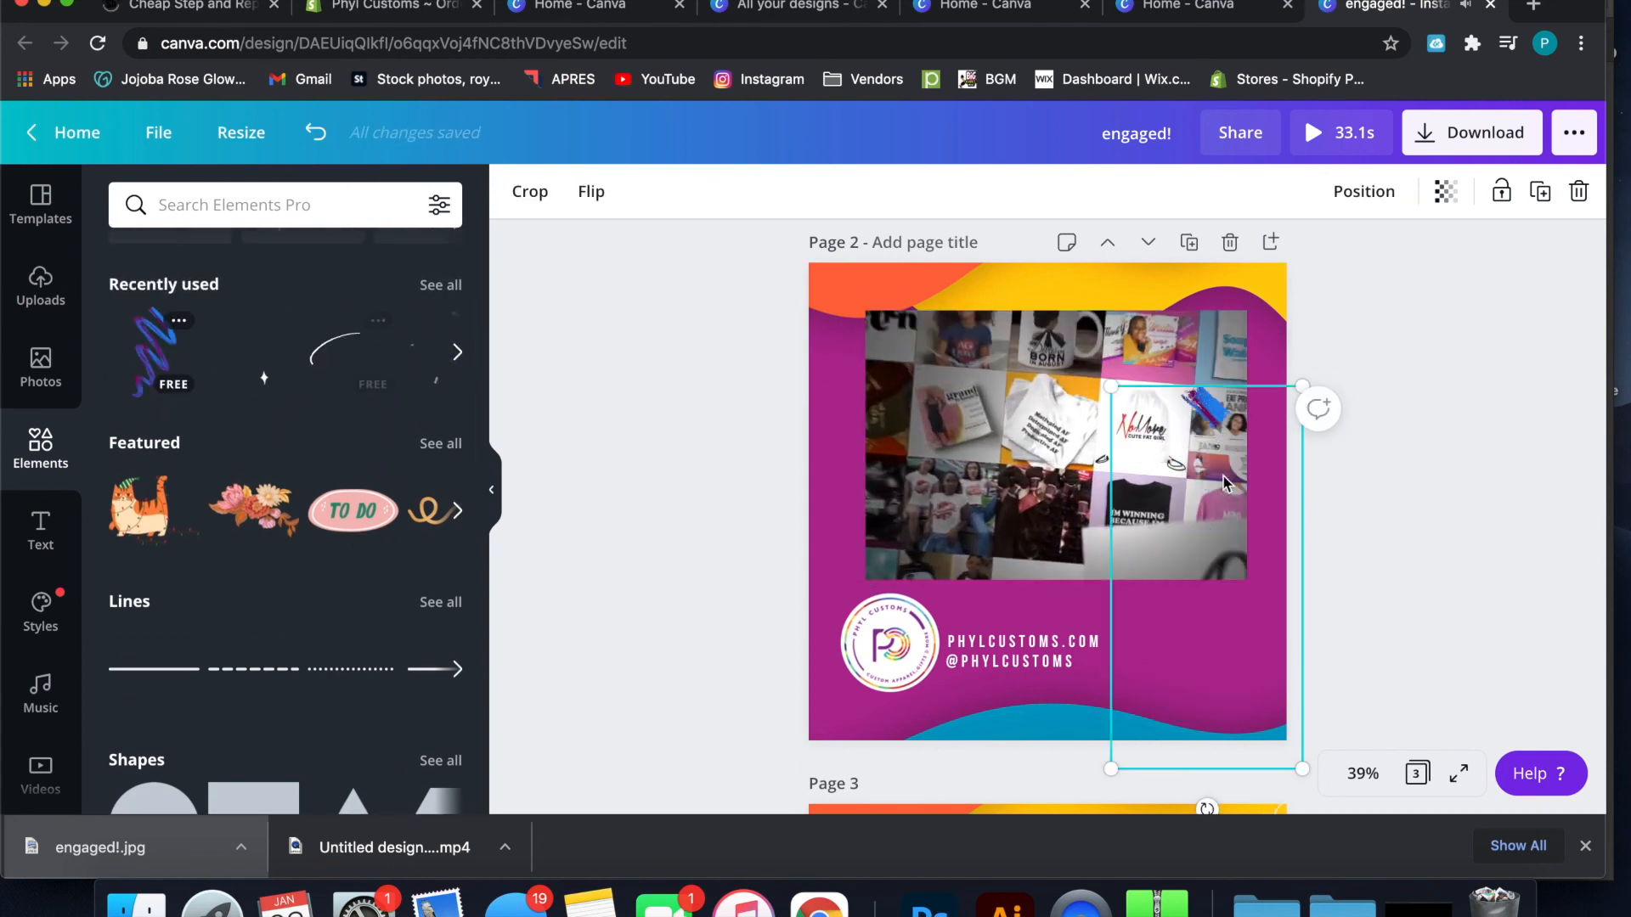
pyautogui.moveTo(1244, 508); pyautogui.dragTo(1285, 448)
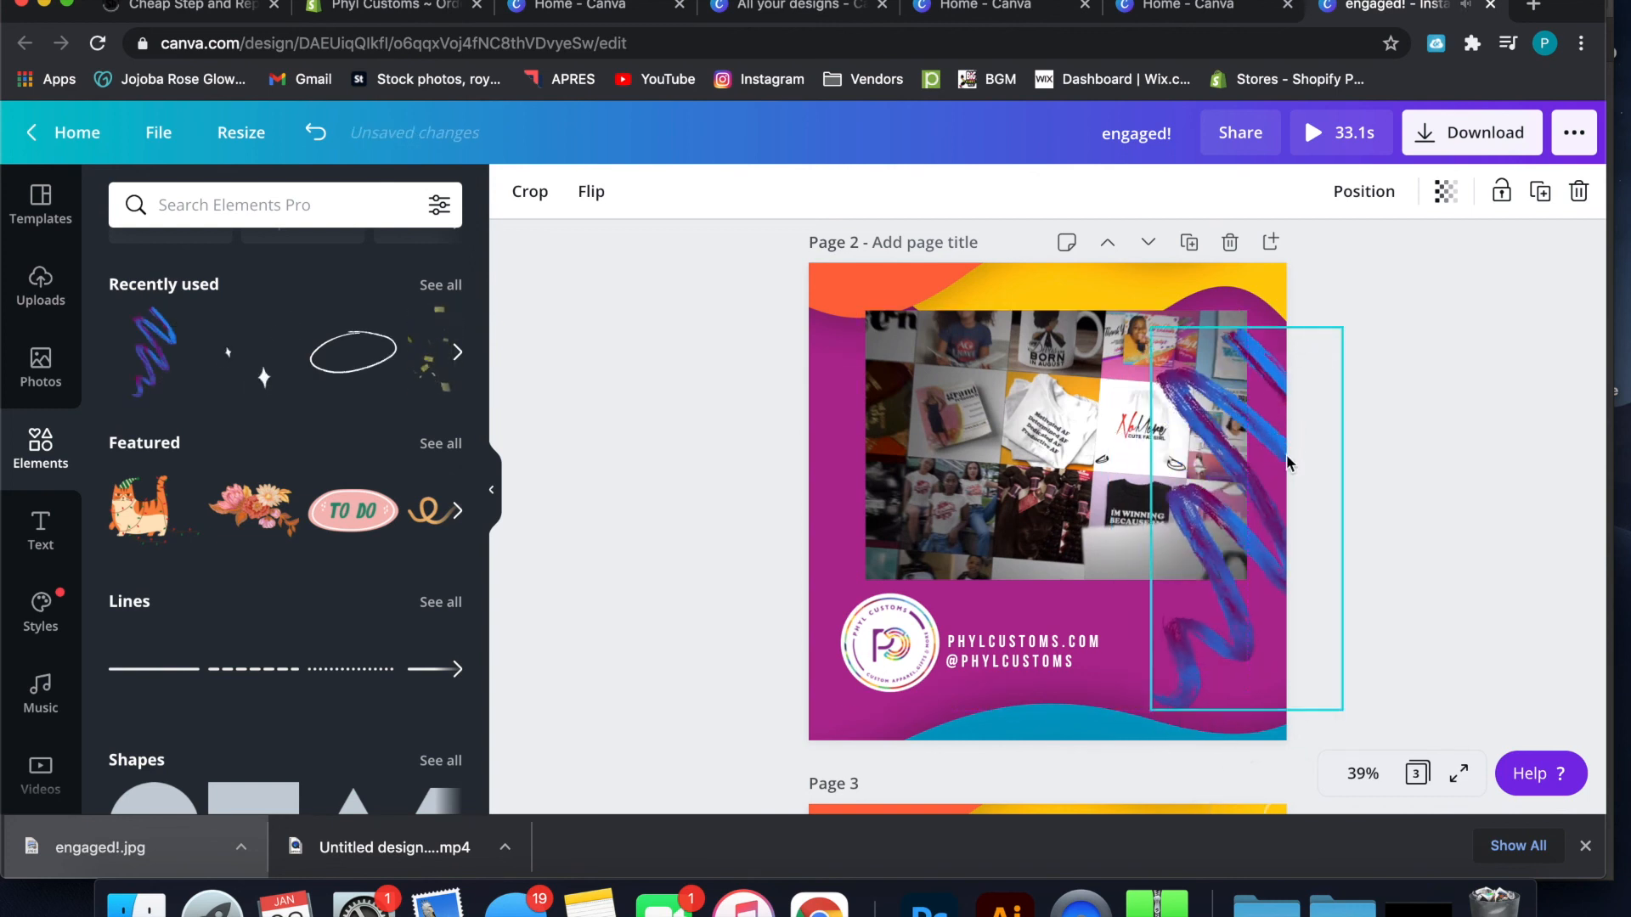
pyautogui.press('Escape')
# Play the video on page 2 and recentre its footage horizontally within the cropped frame
pyautogui.click(1053, 438)
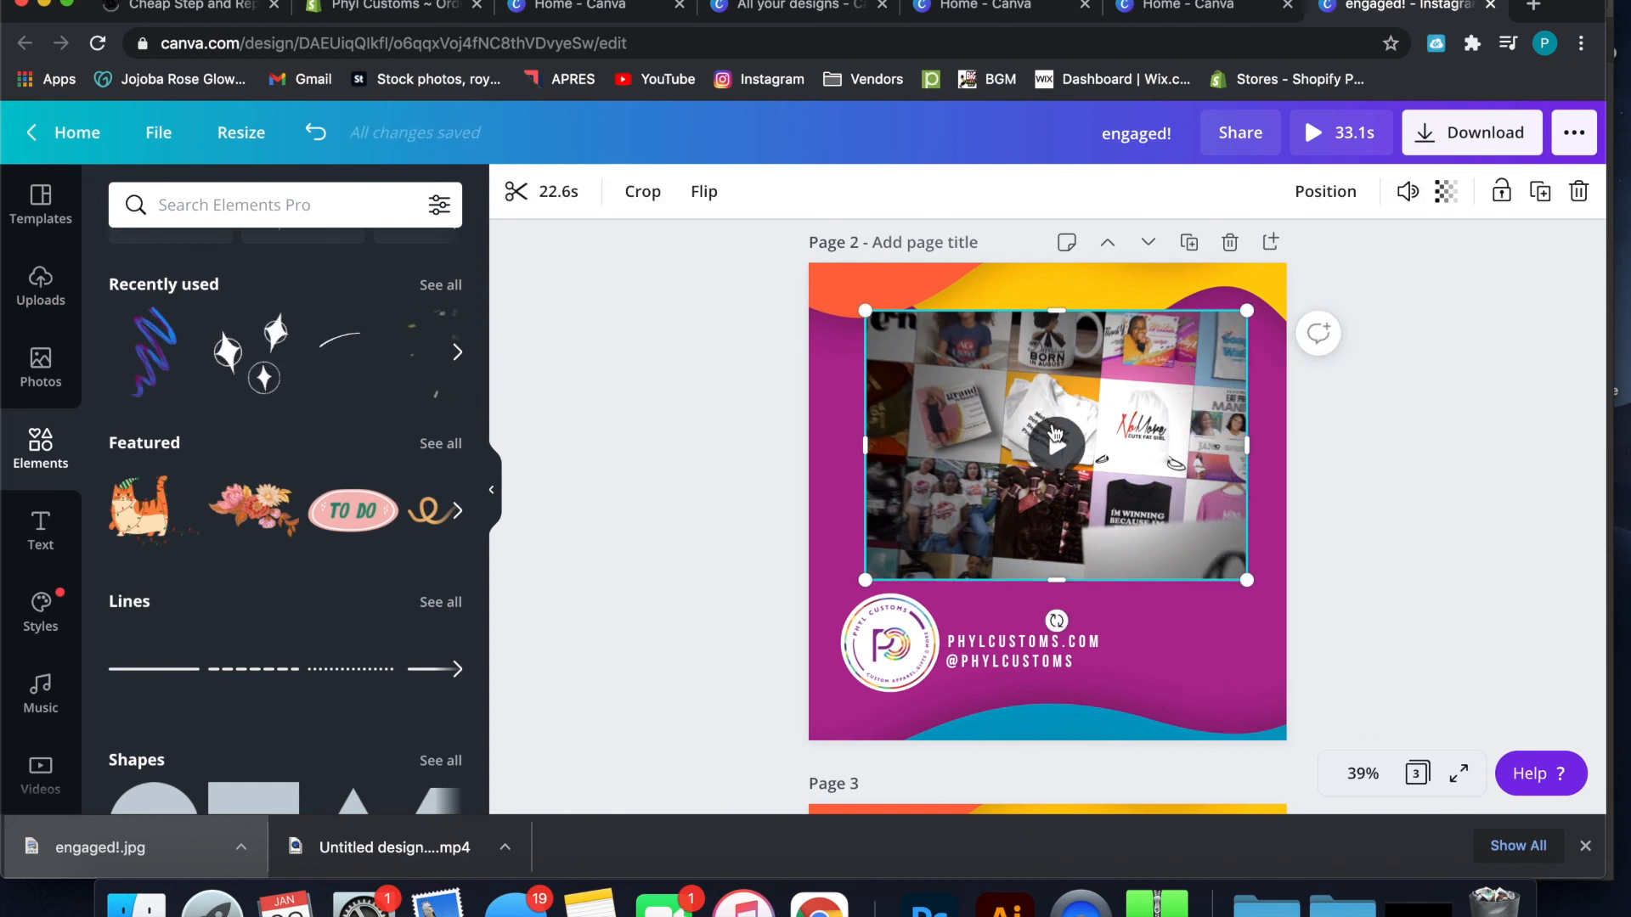
pyautogui.click(1053, 438)
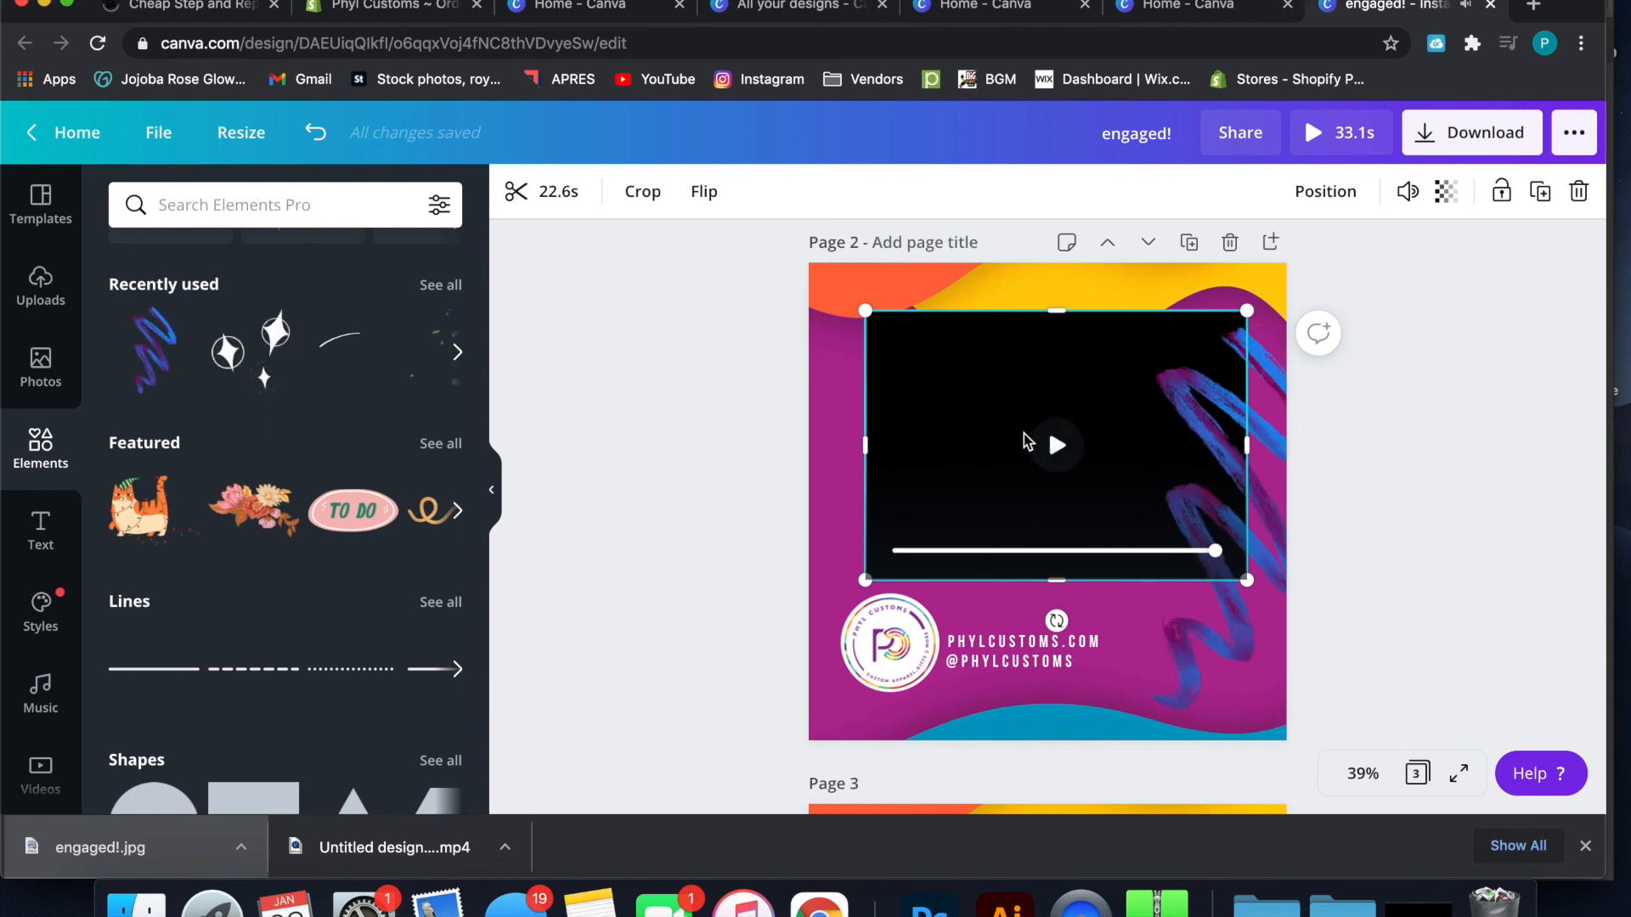
pyautogui.doubleClick(1117, 401)
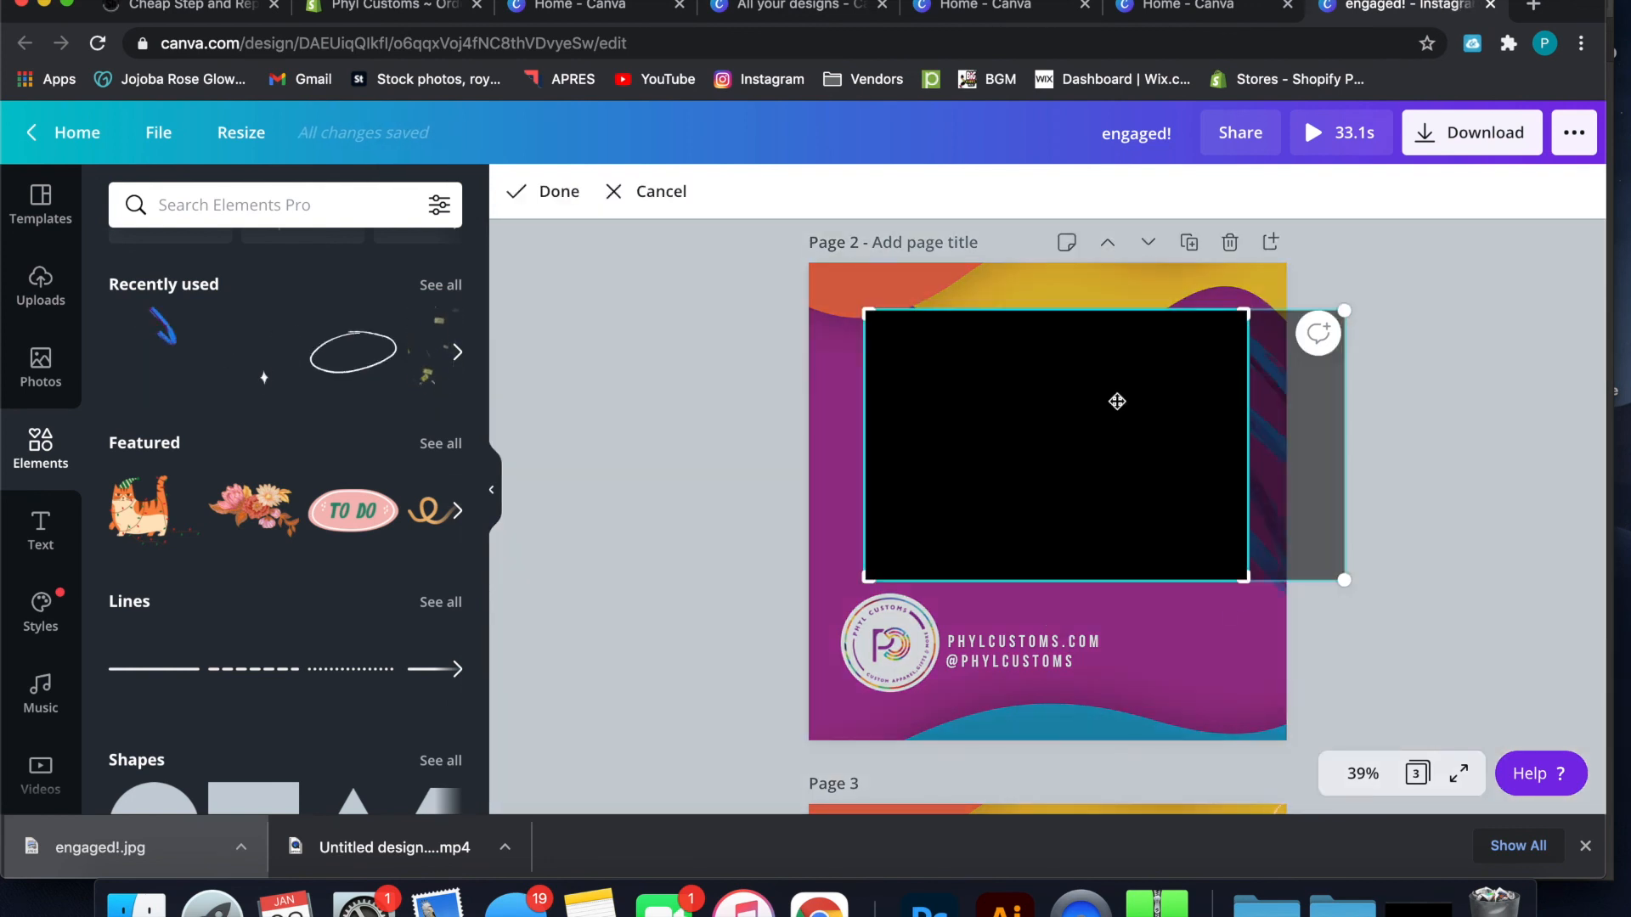
pyautogui.moveTo(1303, 436); pyautogui.dragTo(1240, 433)
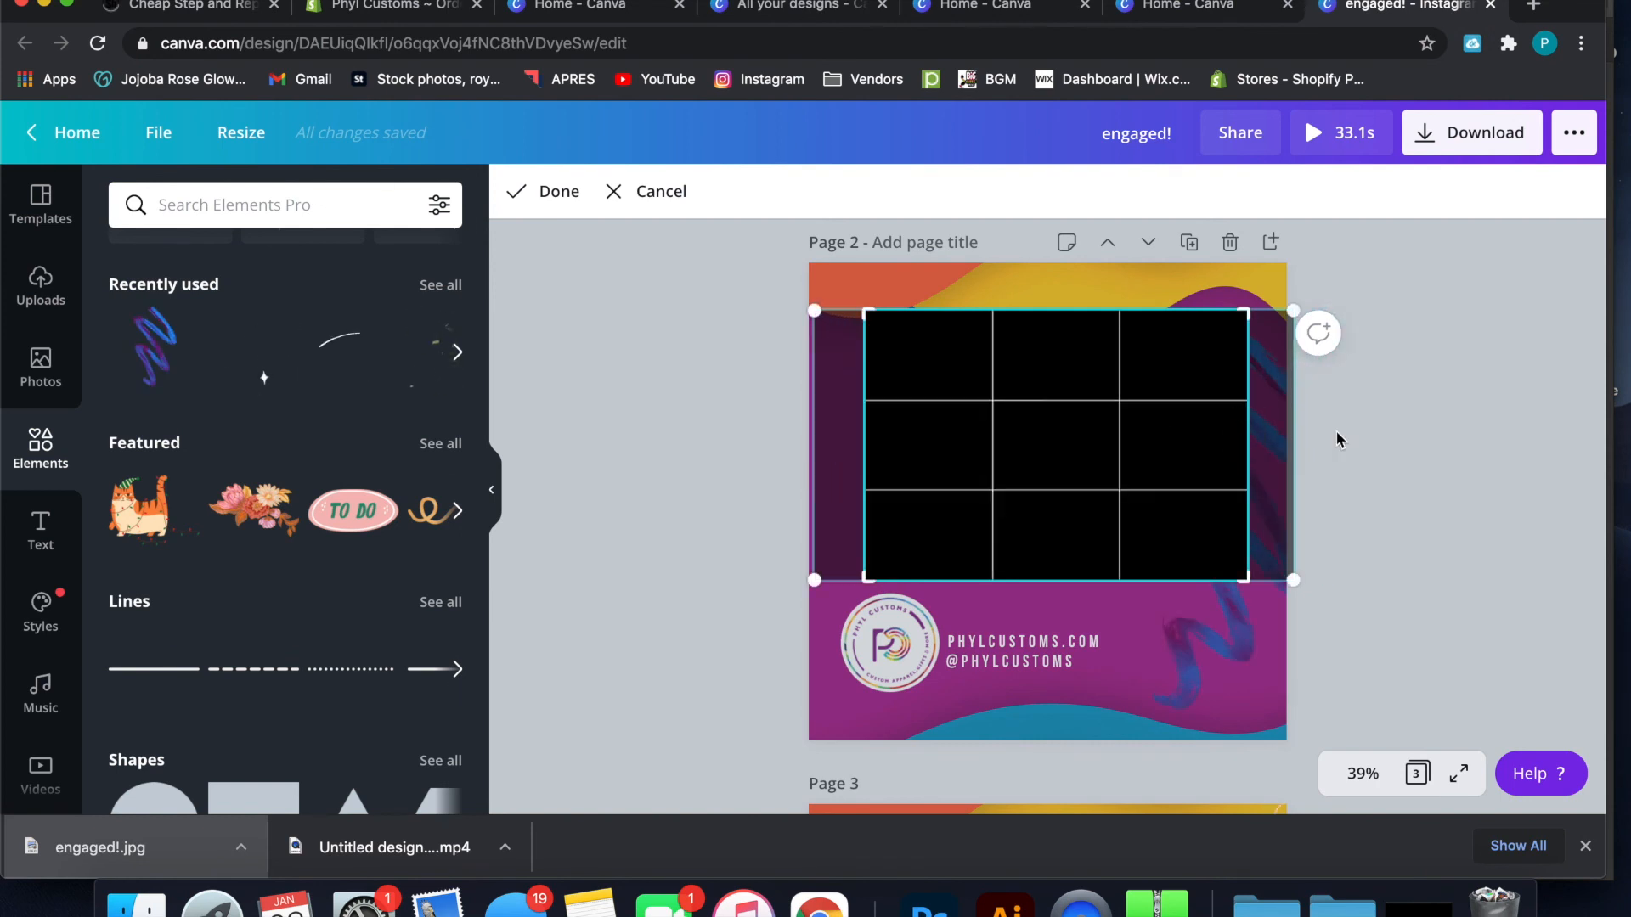
pyautogui.click(1376, 441)
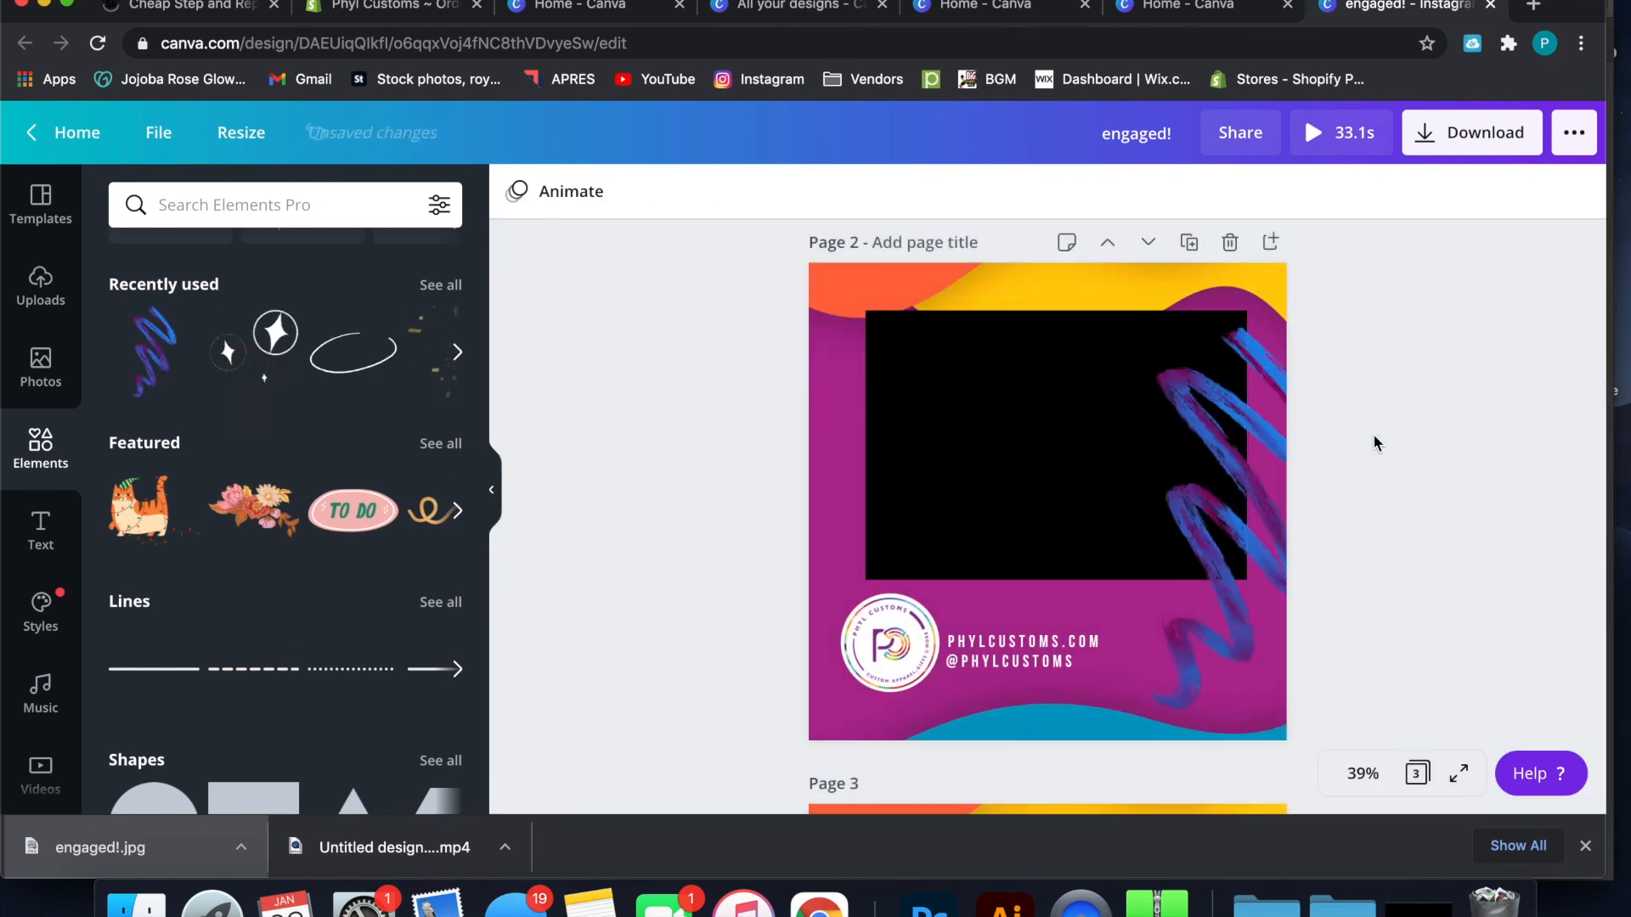
# Preview the recentred video with the scribble element on page 2, then return to page 1
pyautogui.click(1096, 460)
pyautogui.click(1056, 442)
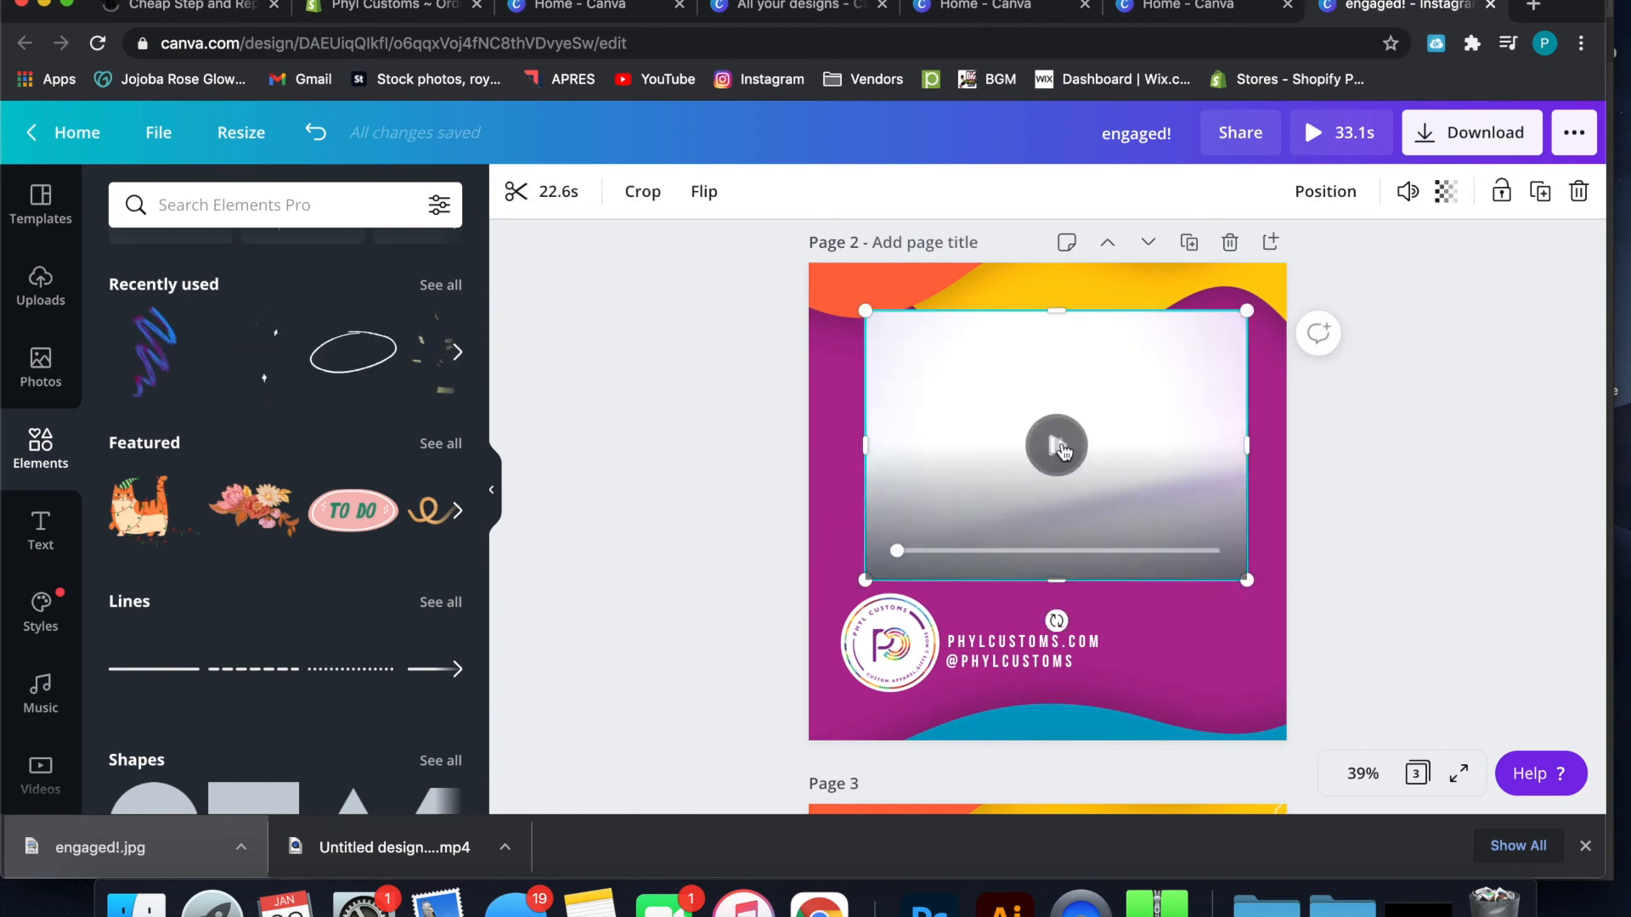
pyautogui.click(1434, 284)
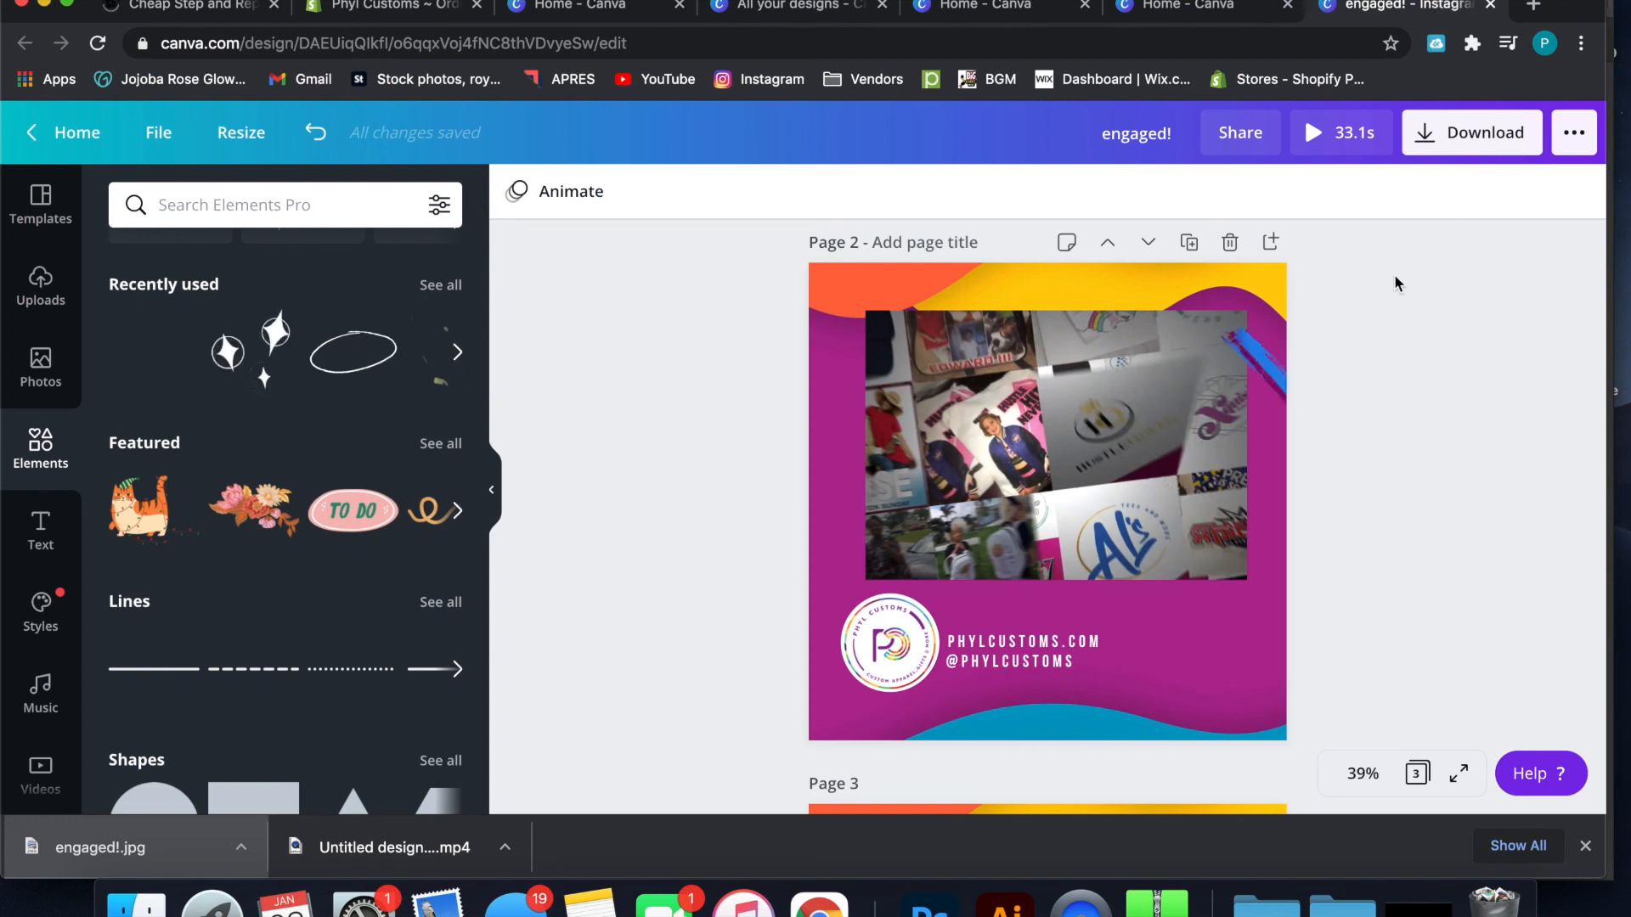
pyautogui.scroll(2, 1366, 331)
pyautogui.scroll(5, 1366, 328)
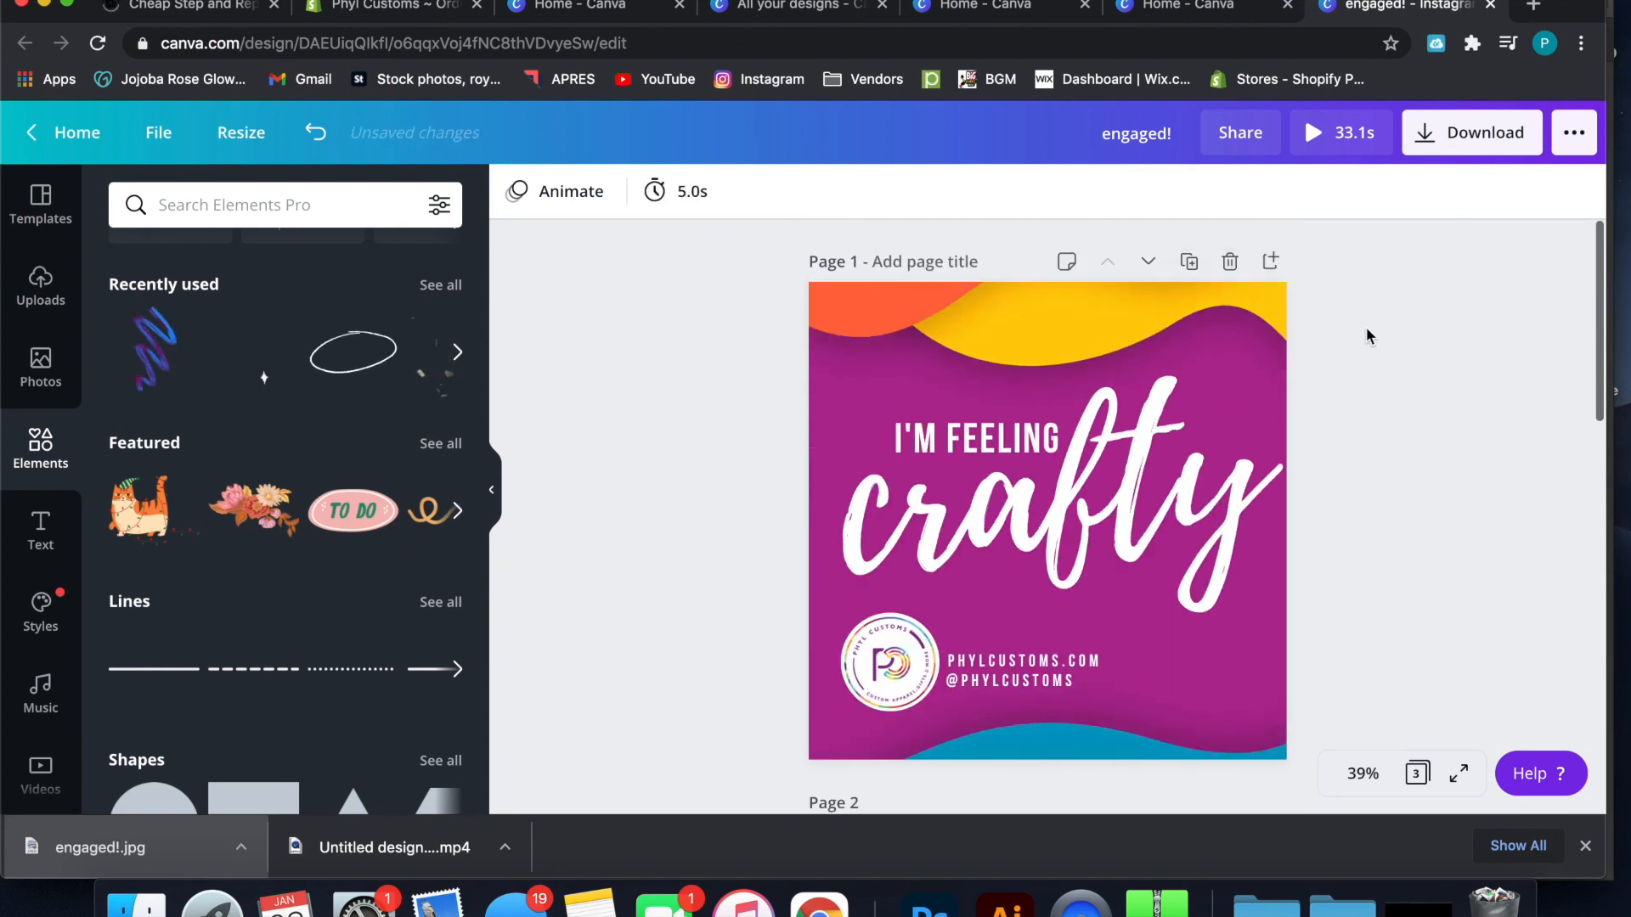